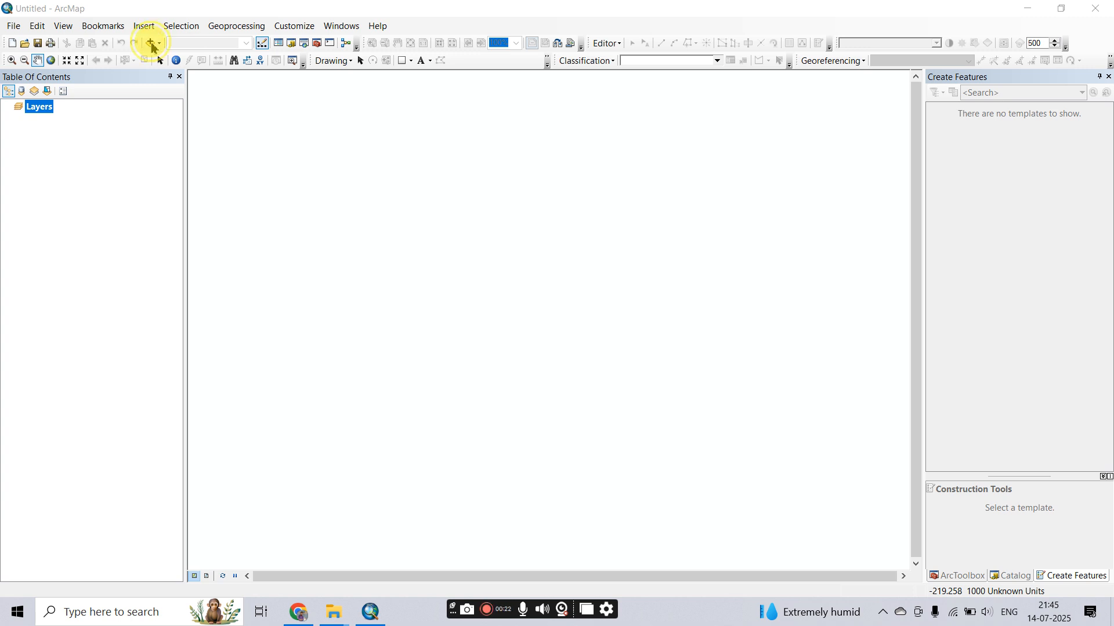
Add a folder connection to F:\Tutorial while adding data, and close the data selection without adding anything.
left_click(152, 43)
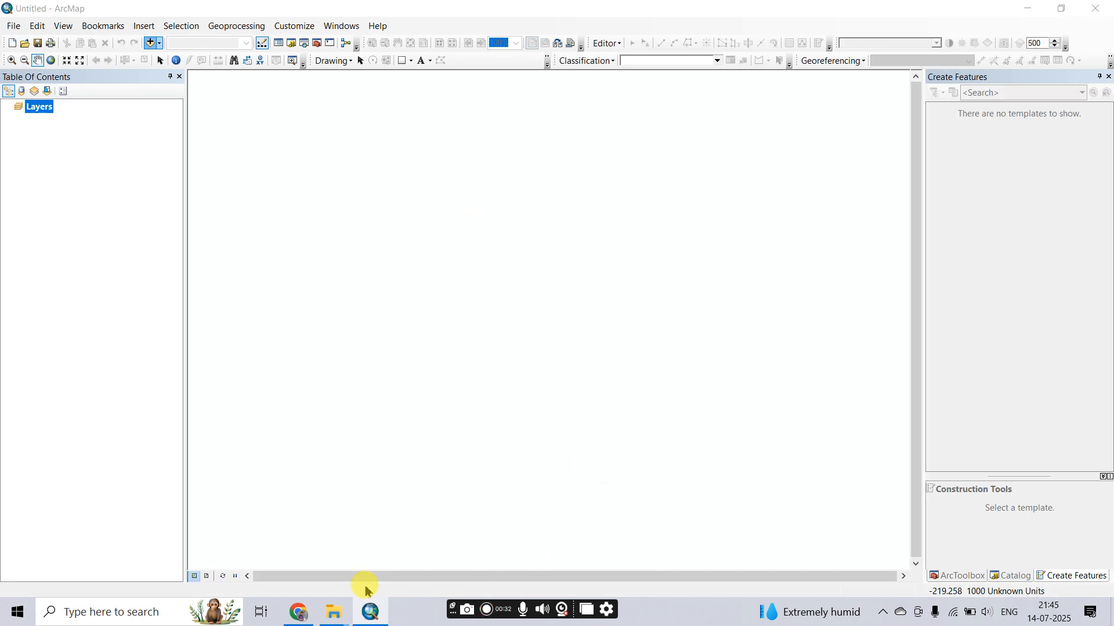
mouse_move(340, 620)
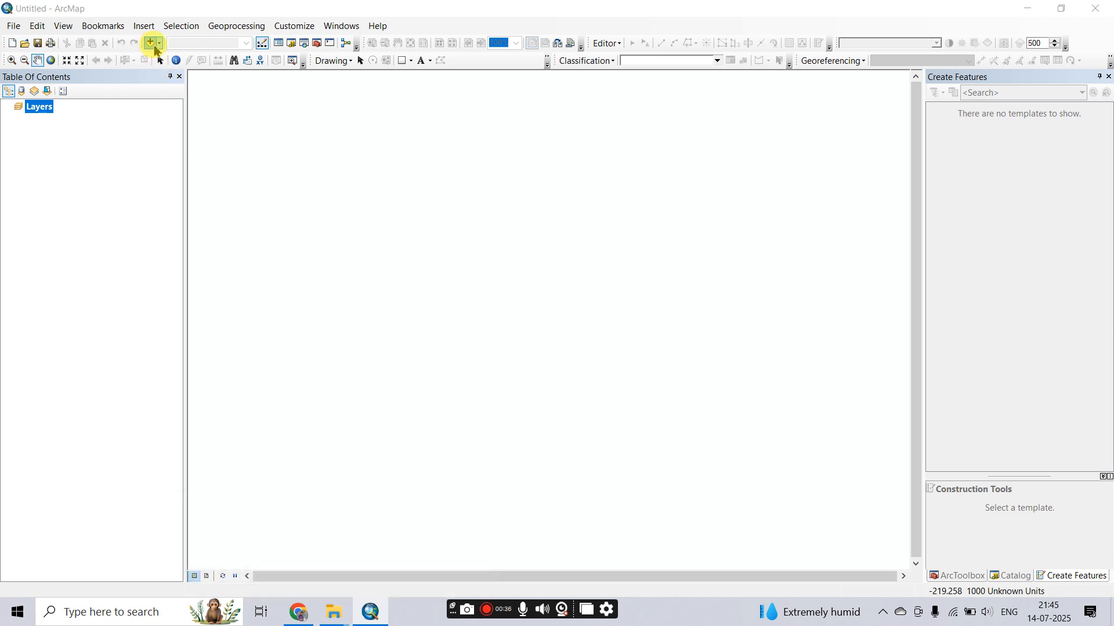
left_click(151, 43)
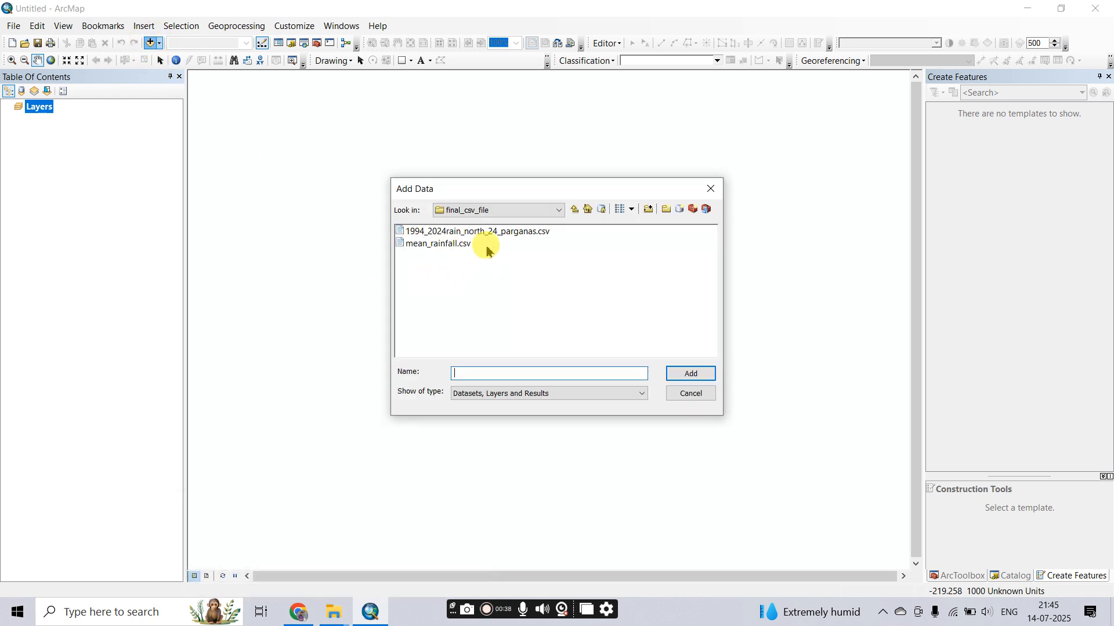
left_click(648, 213)
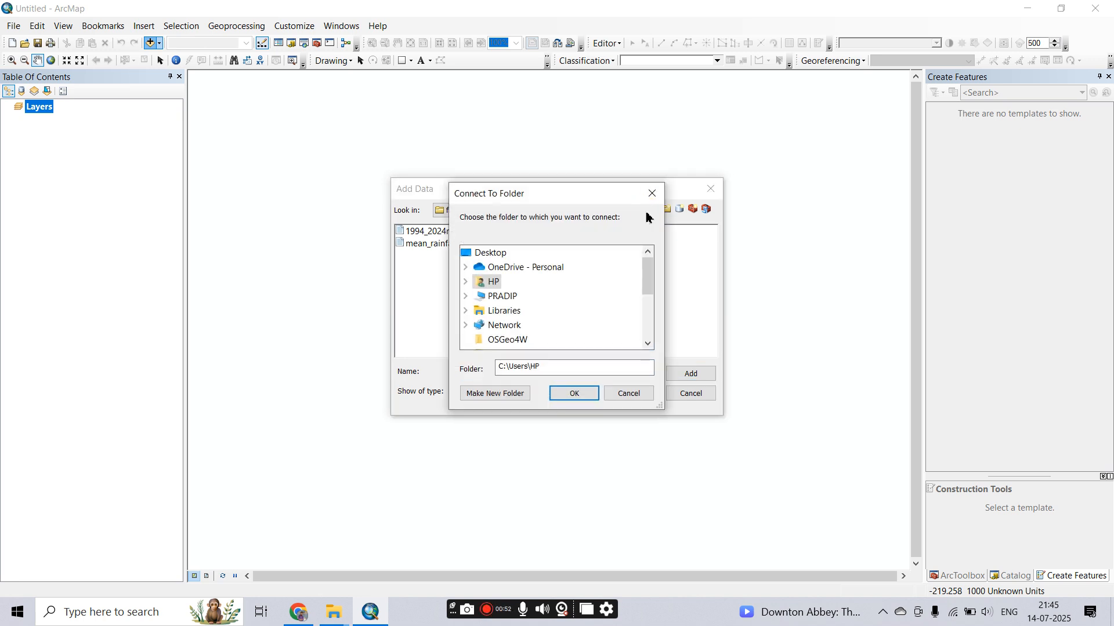
left_click(503, 296)
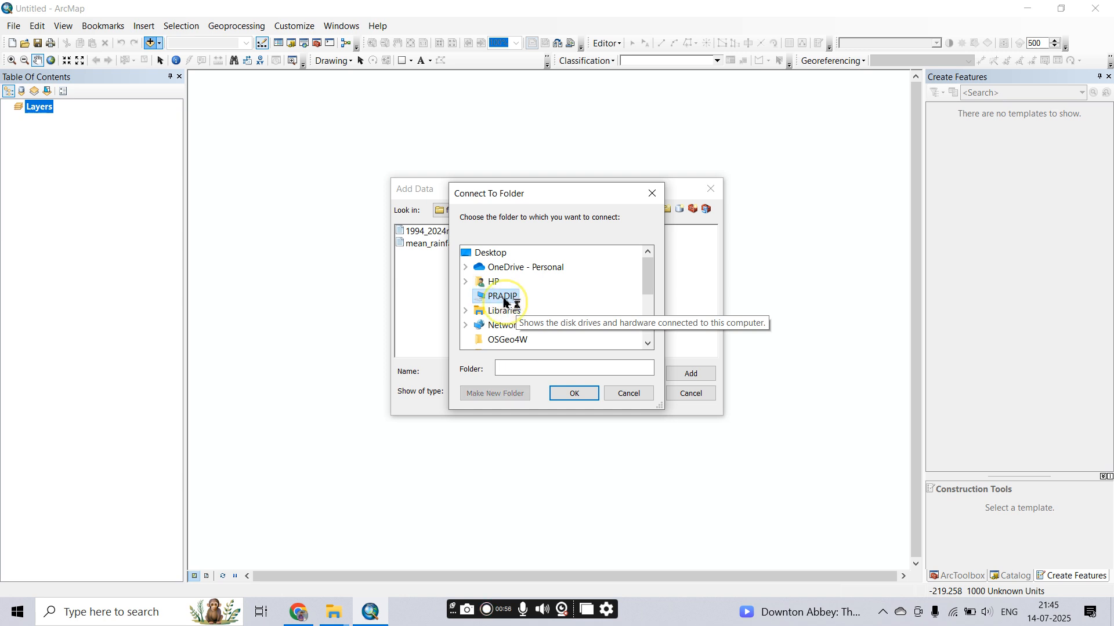
scroll(525, 295, "down", 3)
scroll(525, 296, "up", 2)
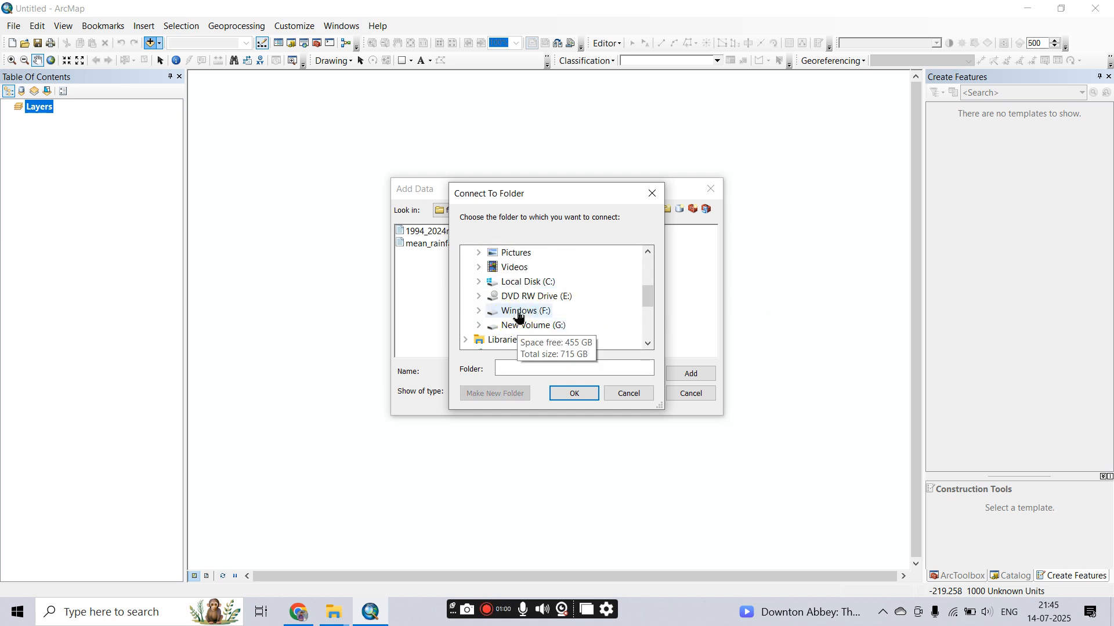
double_click(519, 312)
scroll(534, 311, "down", 5)
scroll(542, 312, "down", 8)
scroll(543, 312, "down", 2)
scroll(534, 319, "down", 1)
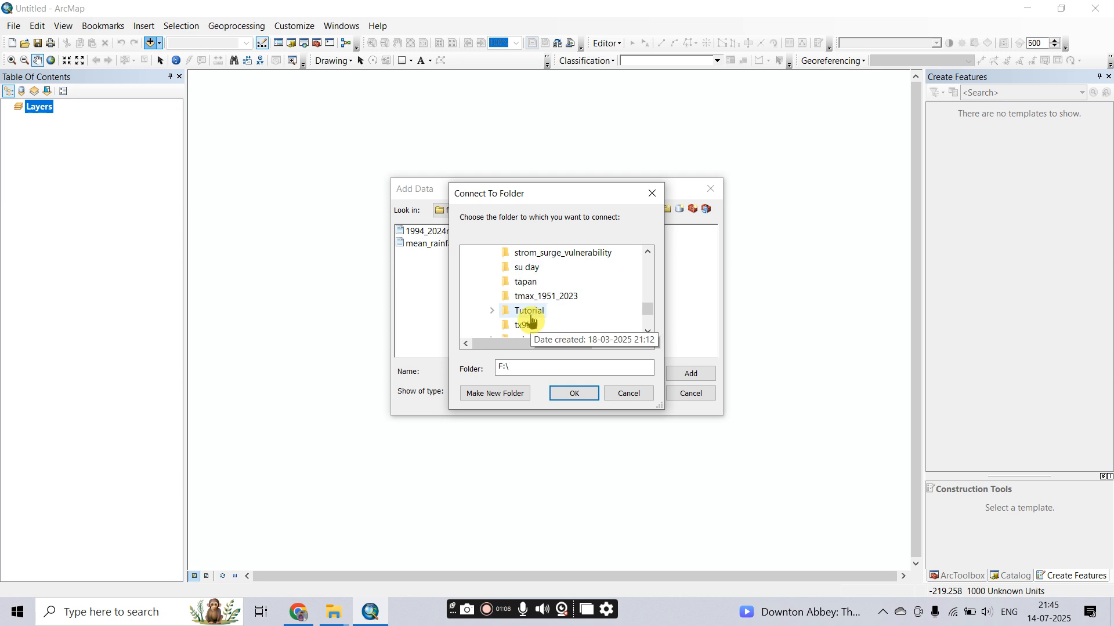
left_click(529, 311)
left_click(570, 393)
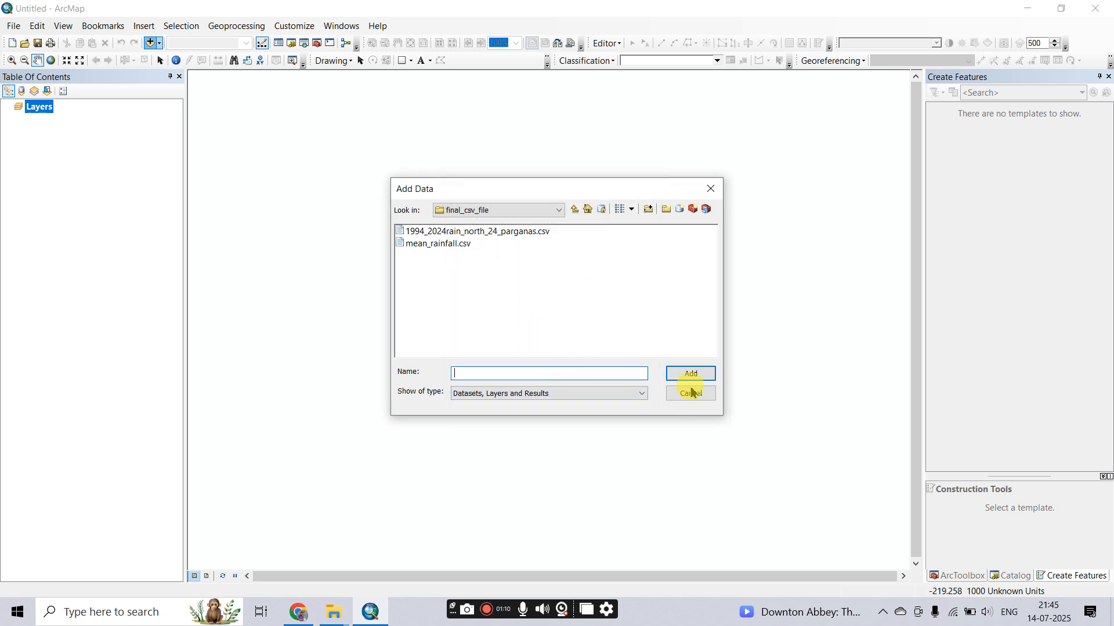
left_click(710, 189)
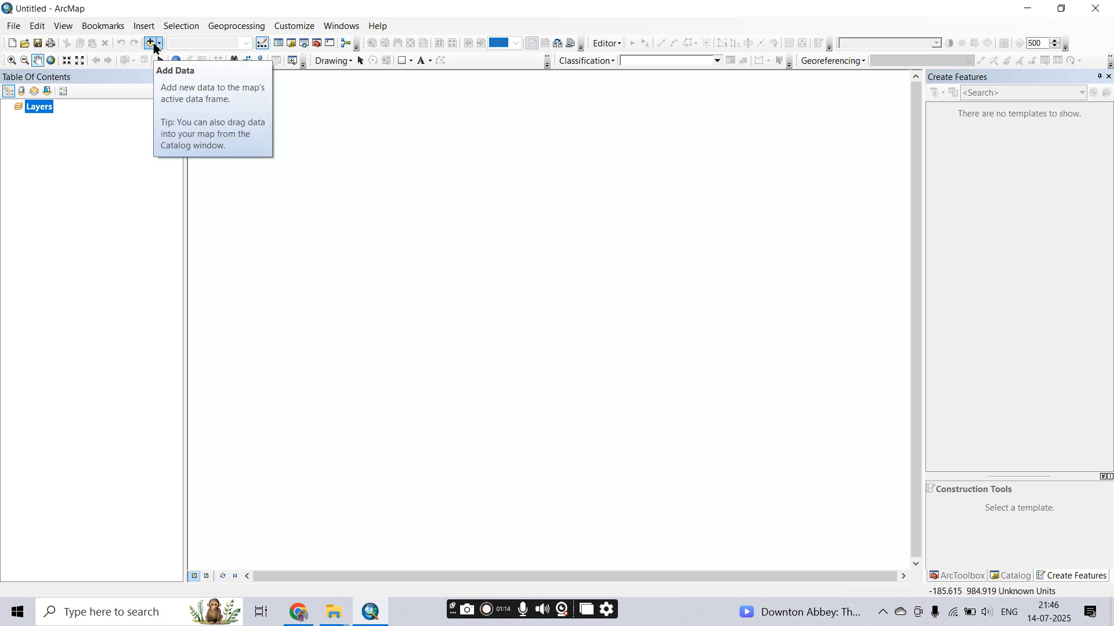
Start adding data again and browse to the F:\Tutorial folder connection.
left_click(151, 44)
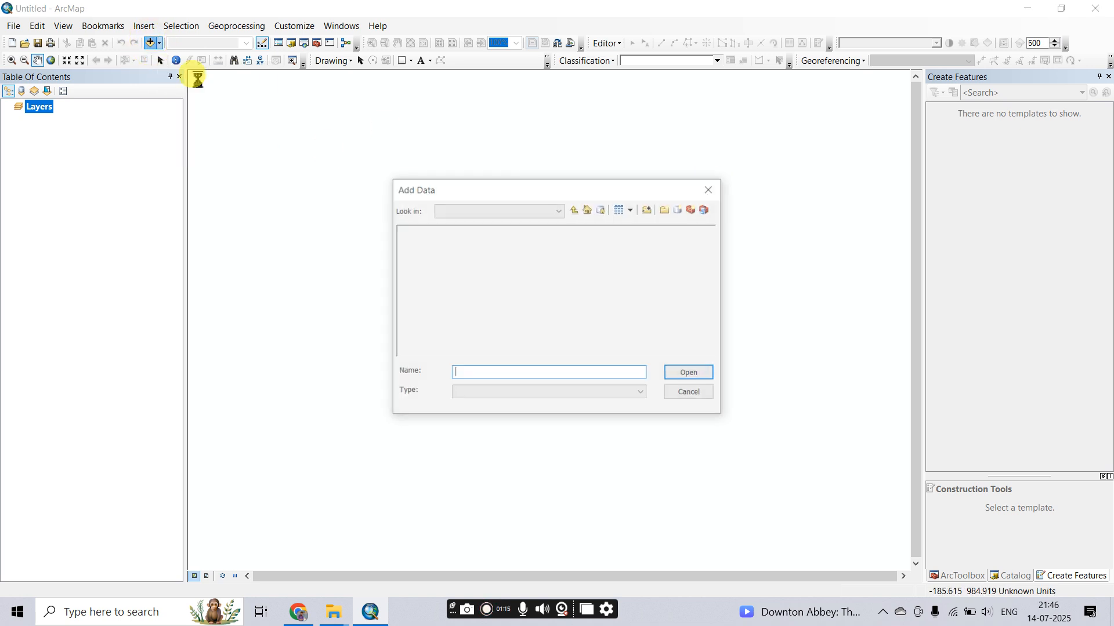
left_click(554, 210)
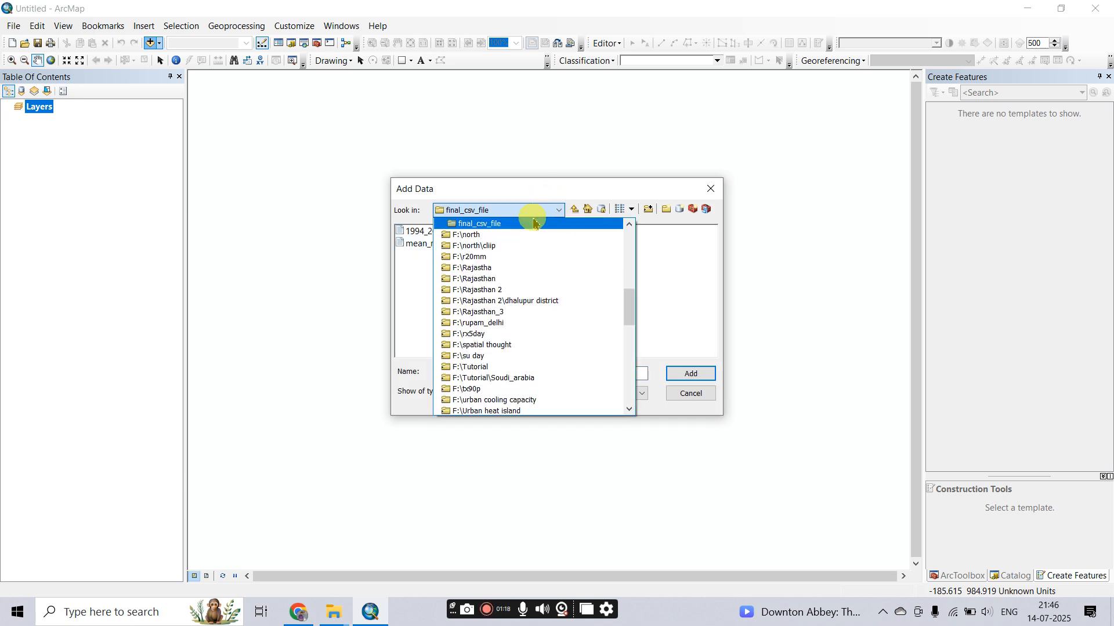
scroll(536, 273, "up", 10)
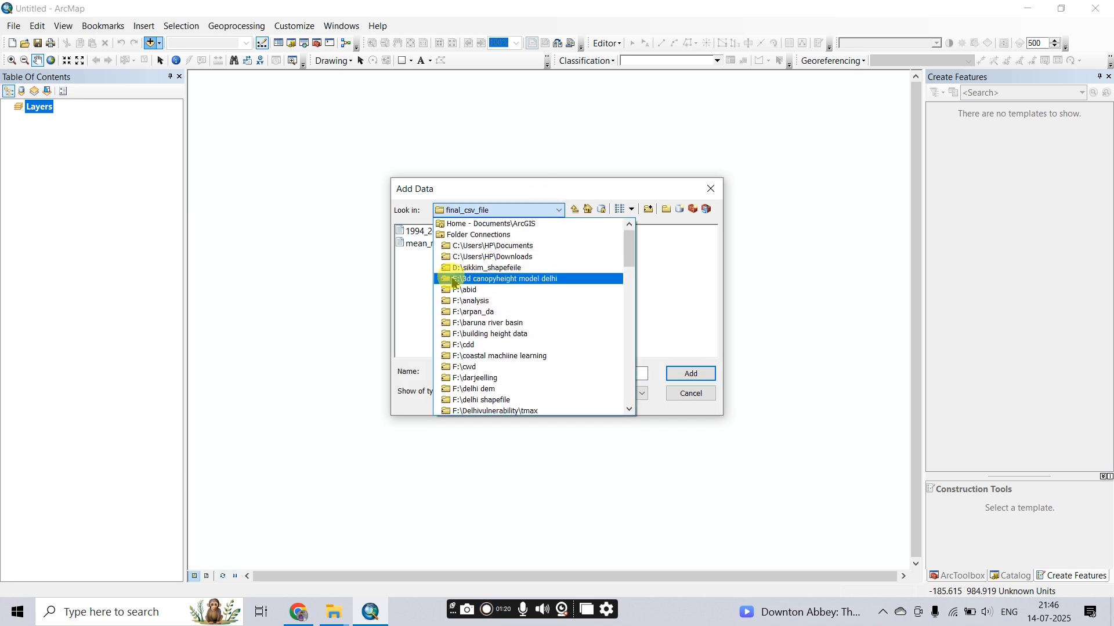
scroll(496, 365, "down", 2)
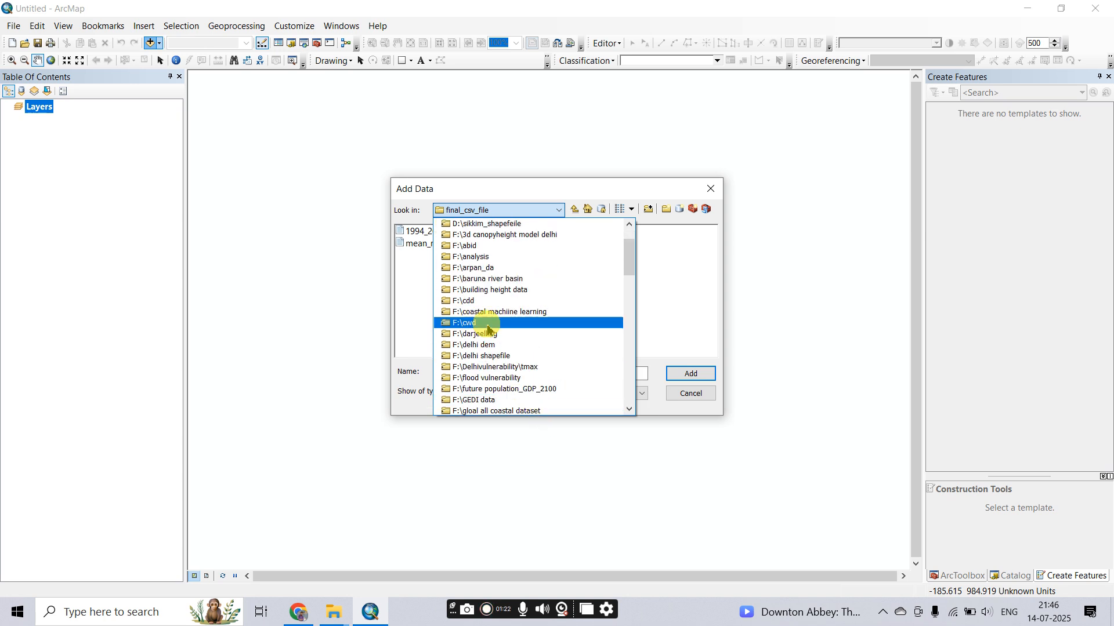
scroll(493, 310, "up", 2)
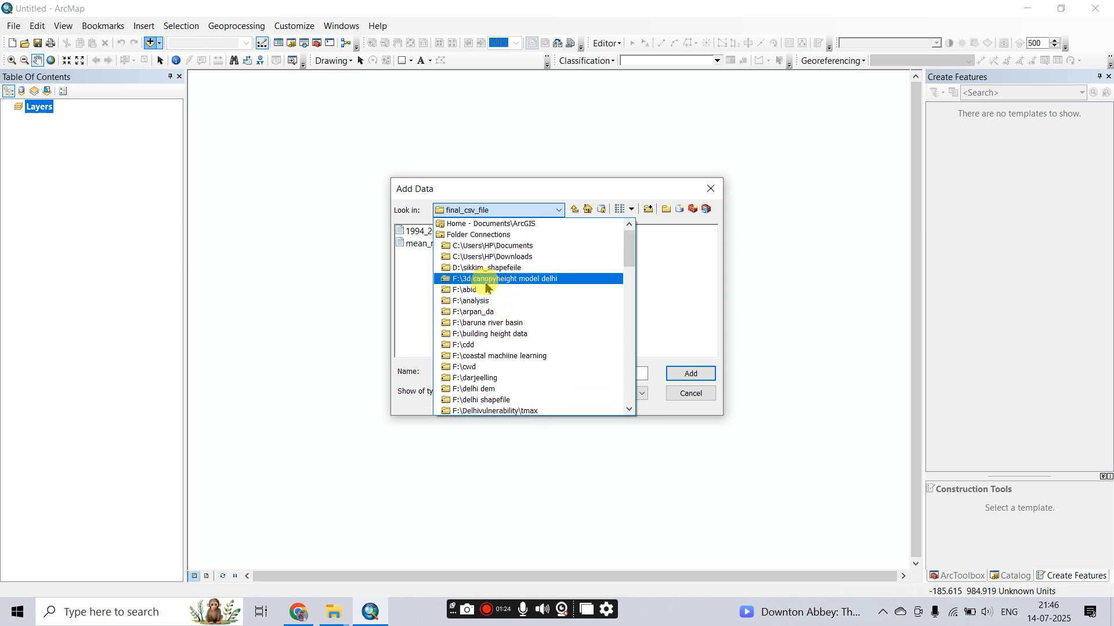
scroll(483, 370, "down", 2)
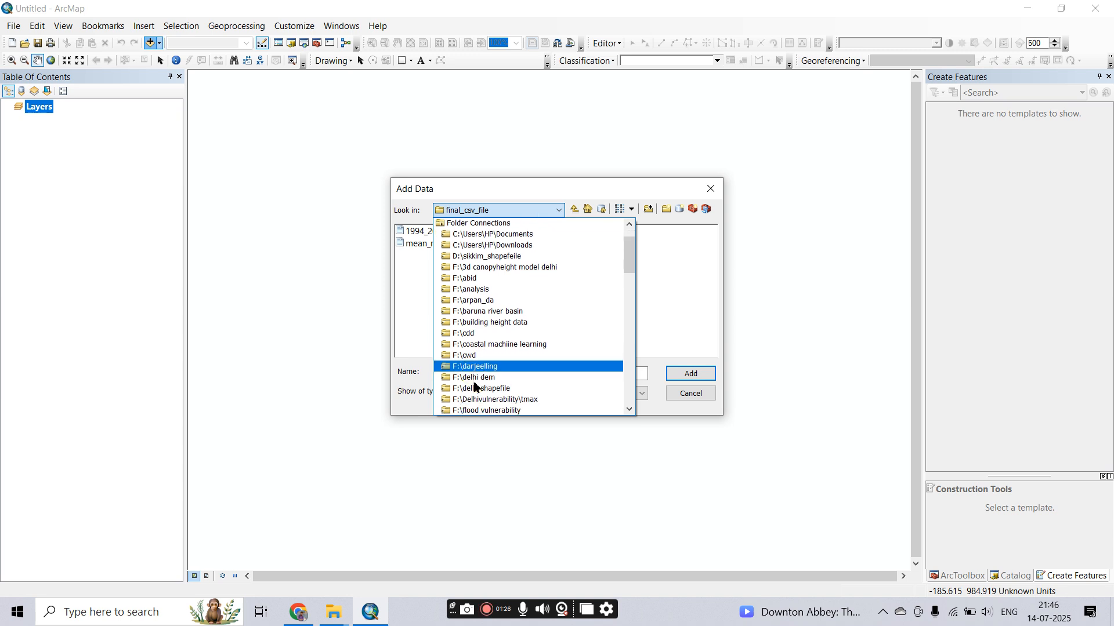
scroll(484, 371, "down", 3)
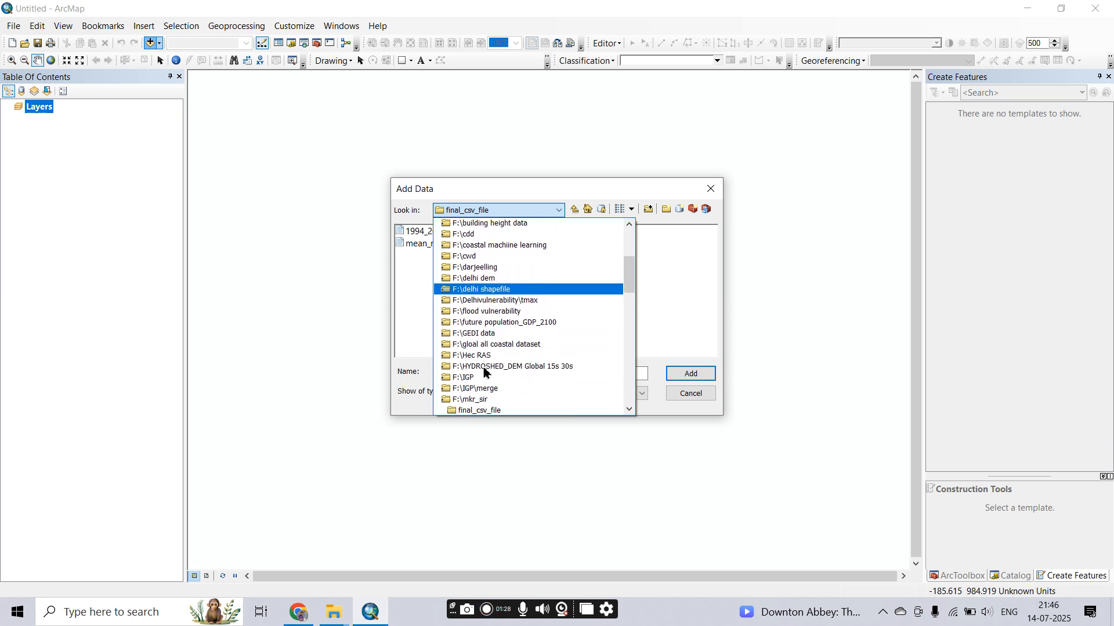
scroll(485, 373, "down", 1)
scroll(485, 377, "down", 3)
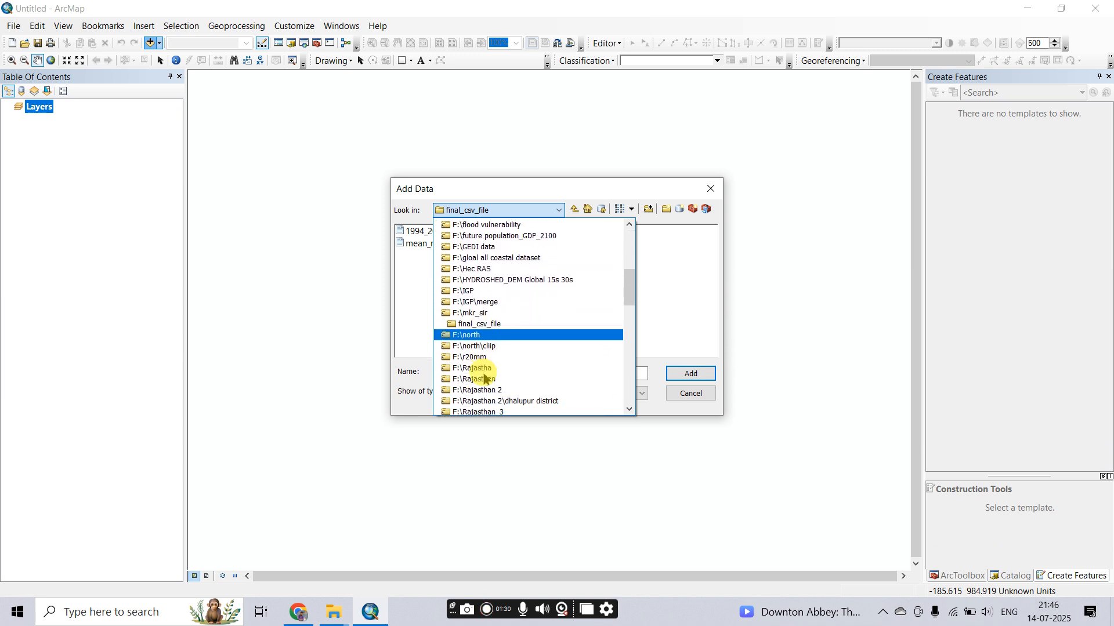
scroll(484, 377, "down", 1)
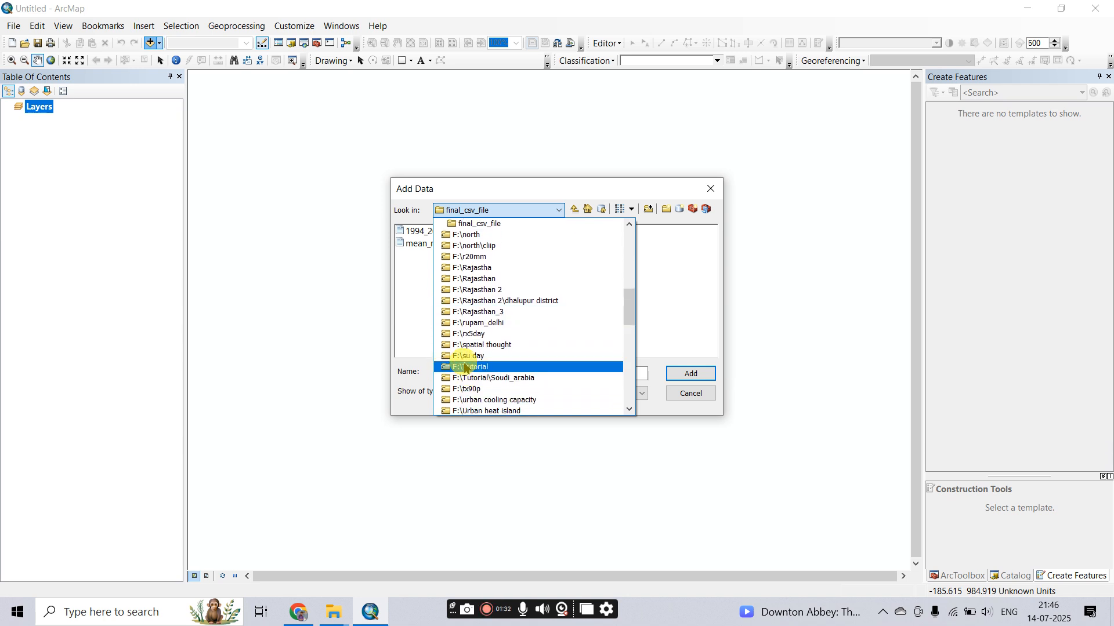
left_click(478, 368)
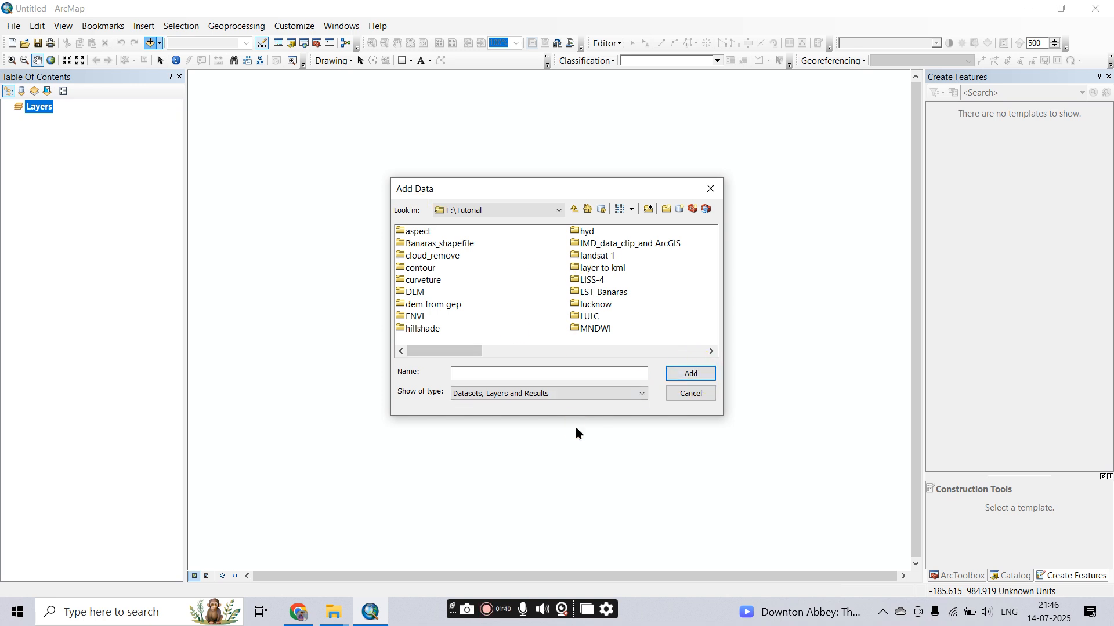
Add the DEM.tif raster from the DEM folder to the map.
left_click(415, 295)
double_click(415, 294)
left_click(408, 235)
left_click(685, 373)
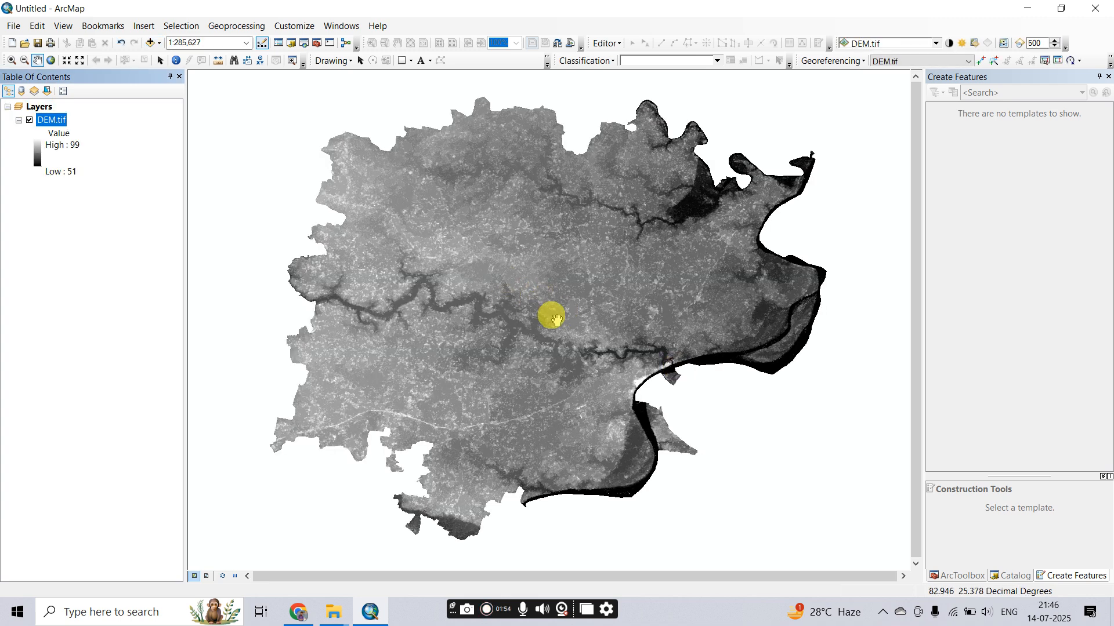
scroll(554, 323, "down", 2)
scroll(553, 323, "up", 2)
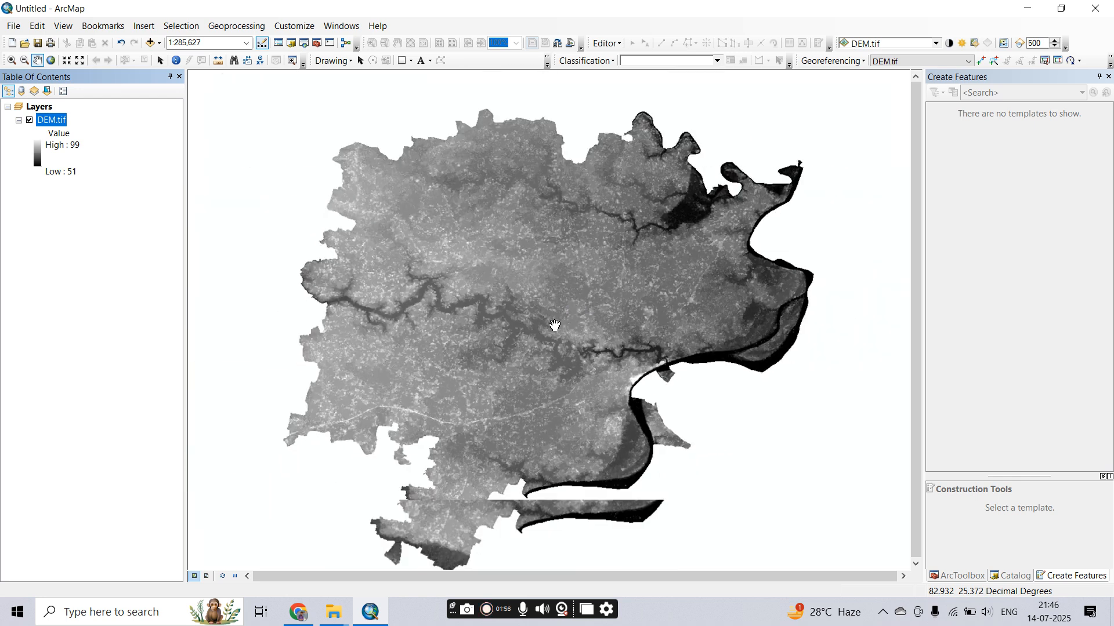
Remove the DEM.tif layer from the map.
left_click(40, 148)
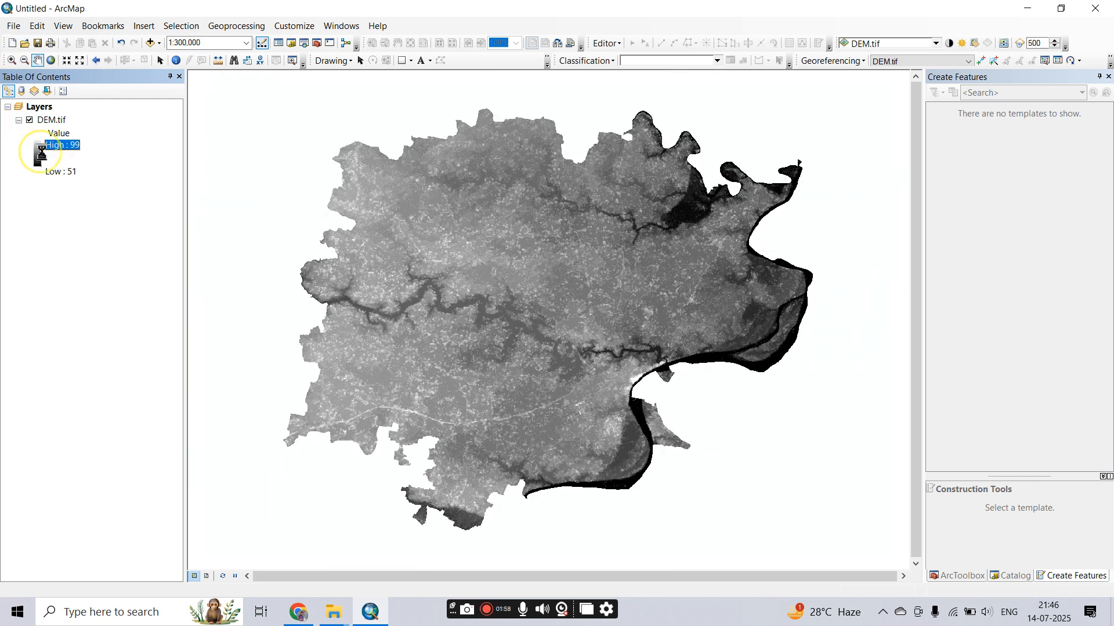
left_click(167, 162)
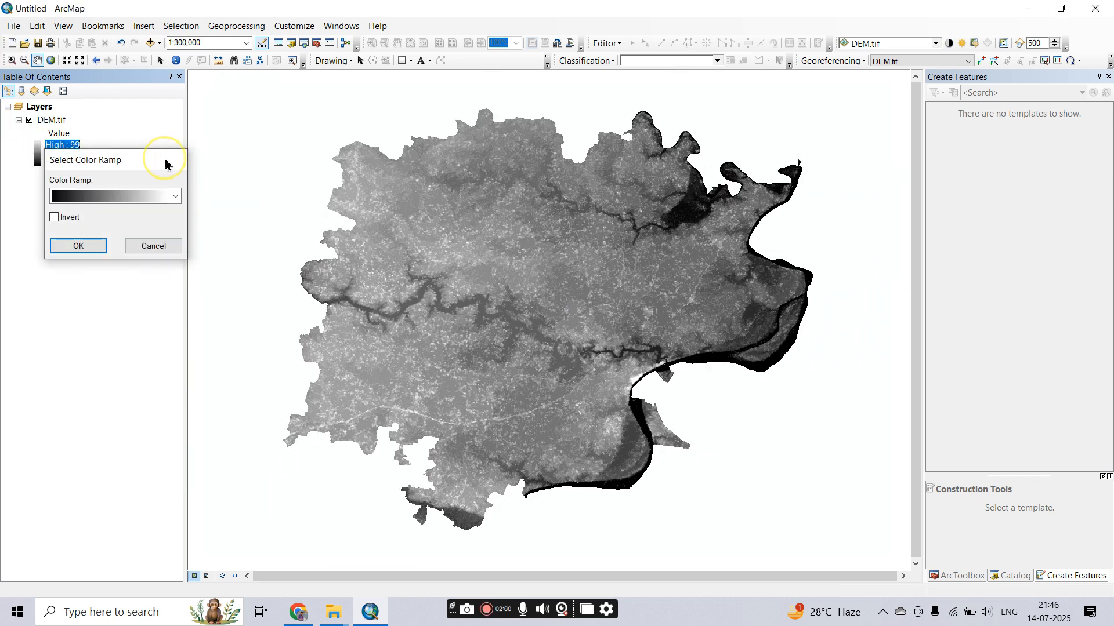
double_click(61, 123)
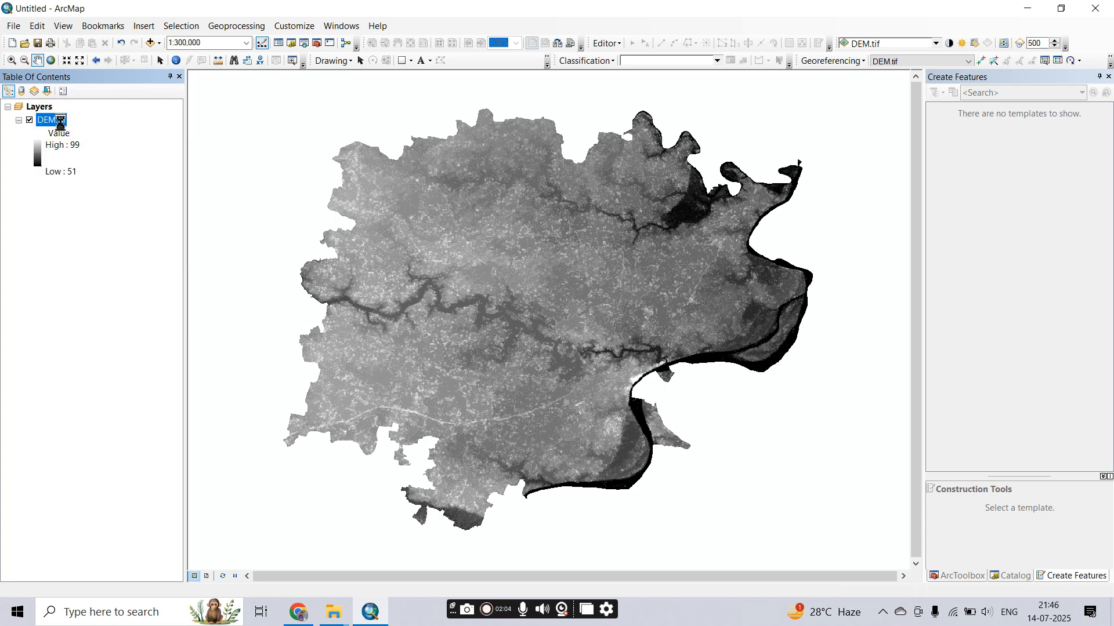
right_click(60, 123)
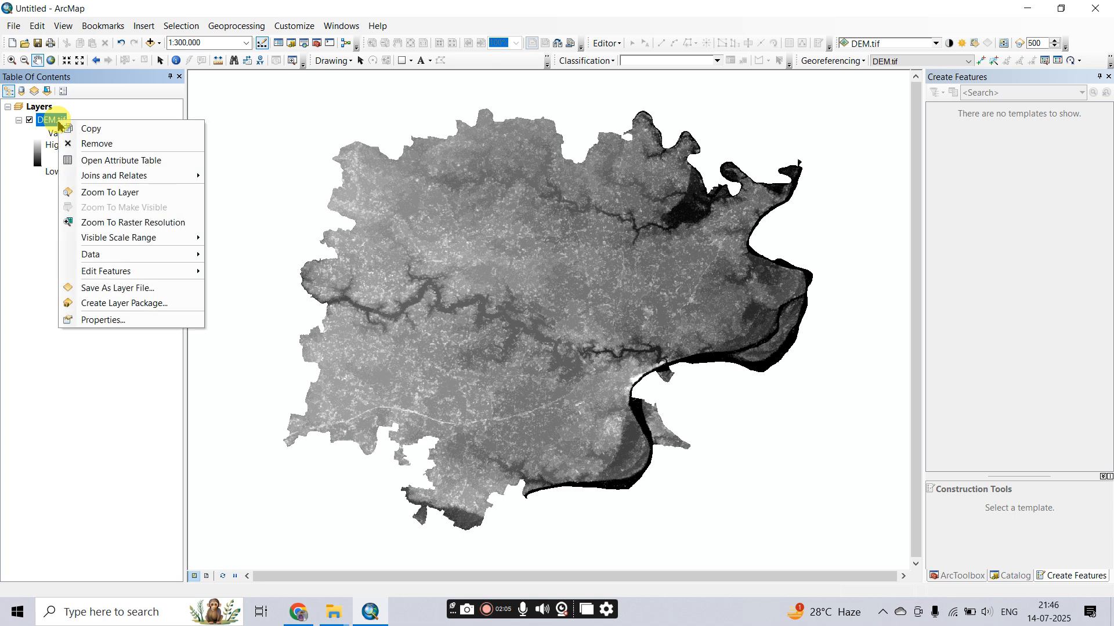
left_click(102, 148)
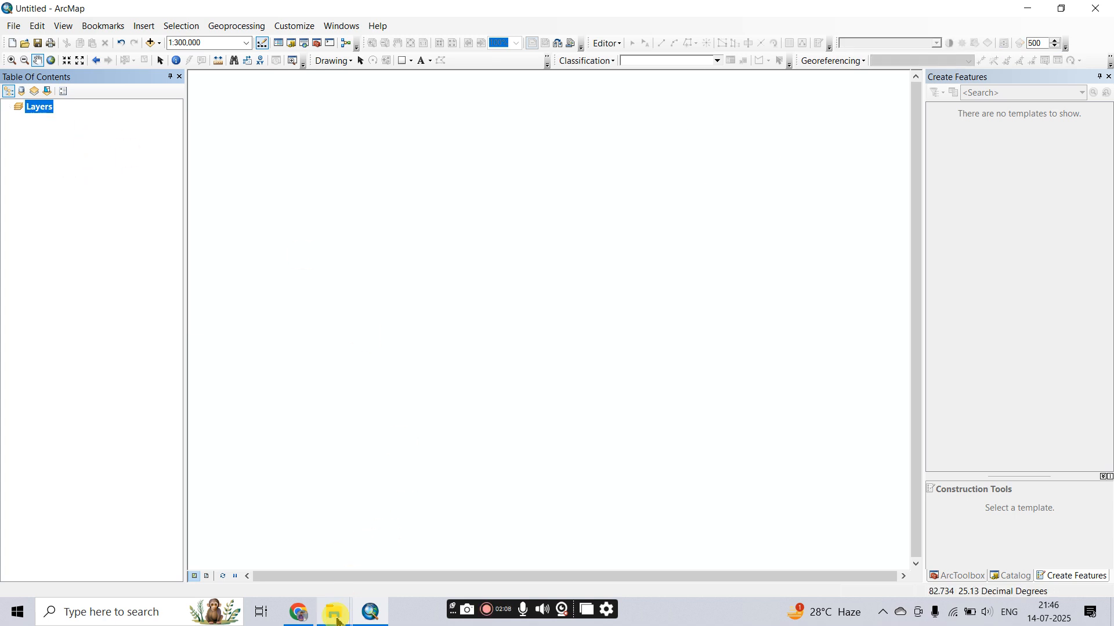
Switch to File Explorer and open the DEM folder inside F:\Tutorial.
left_click(336, 619)
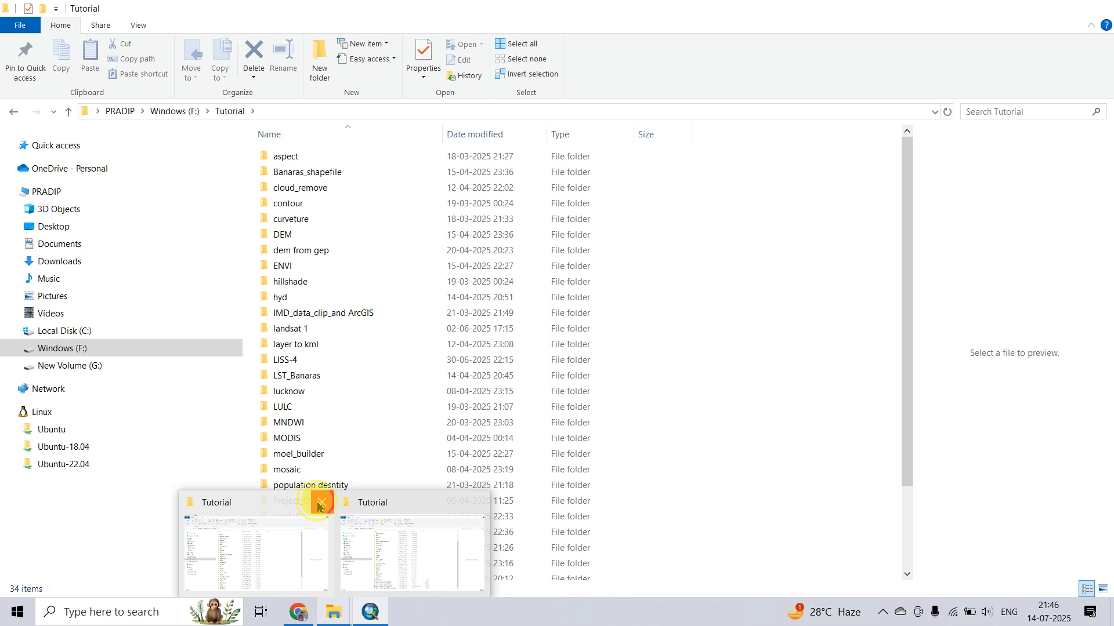
left_click(320, 502)
left_click(324, 539)
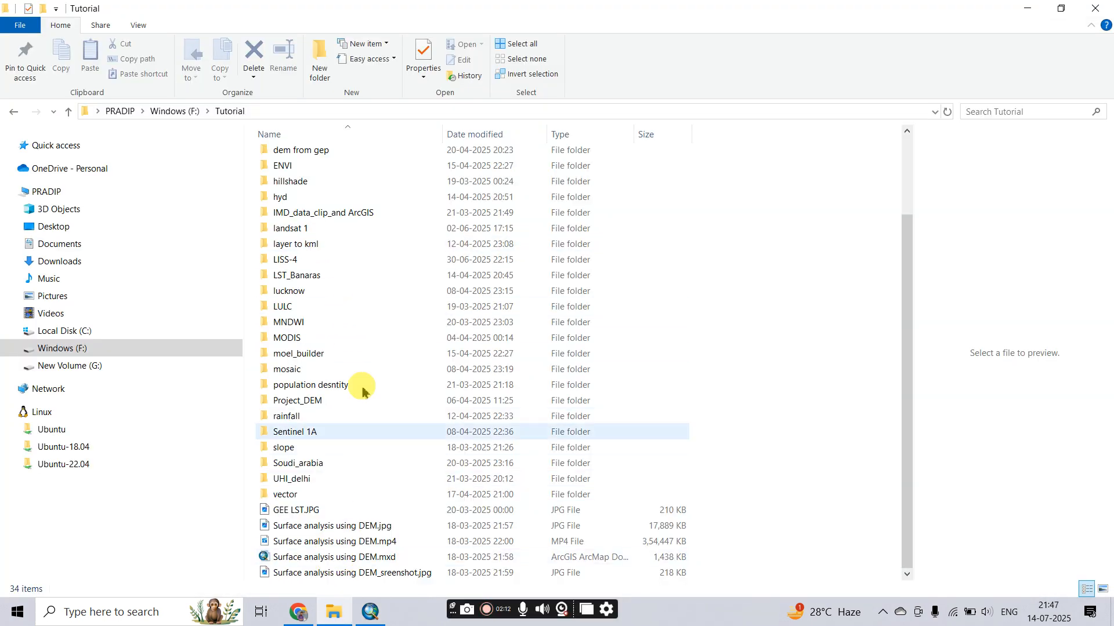
scroll(355, 341, "up", 3)
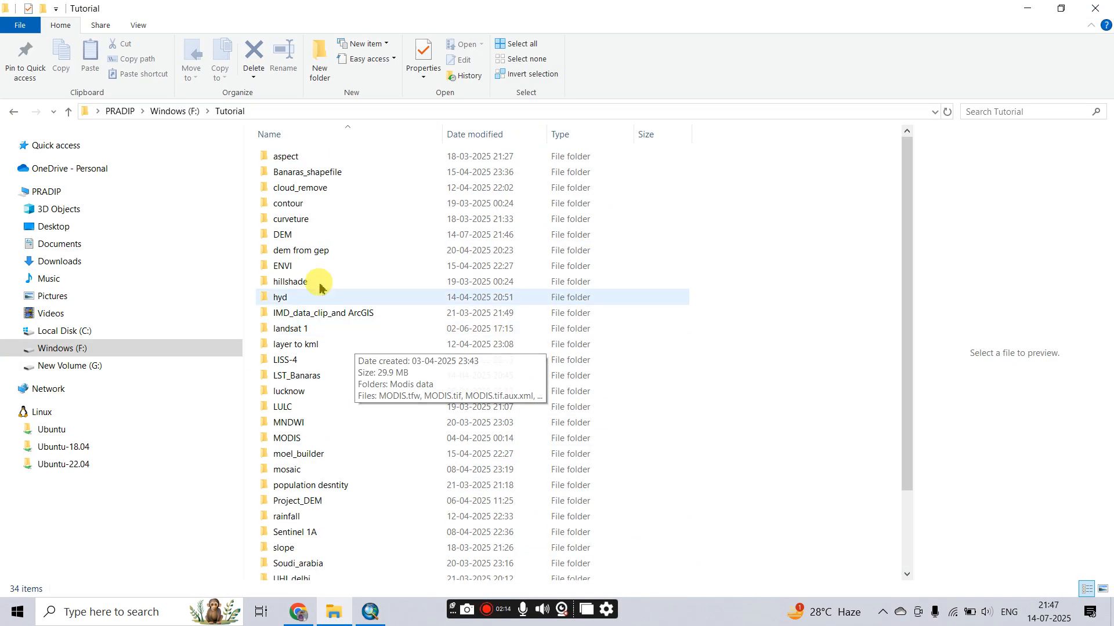
left_click(301, 235)
double_click(301, 234)
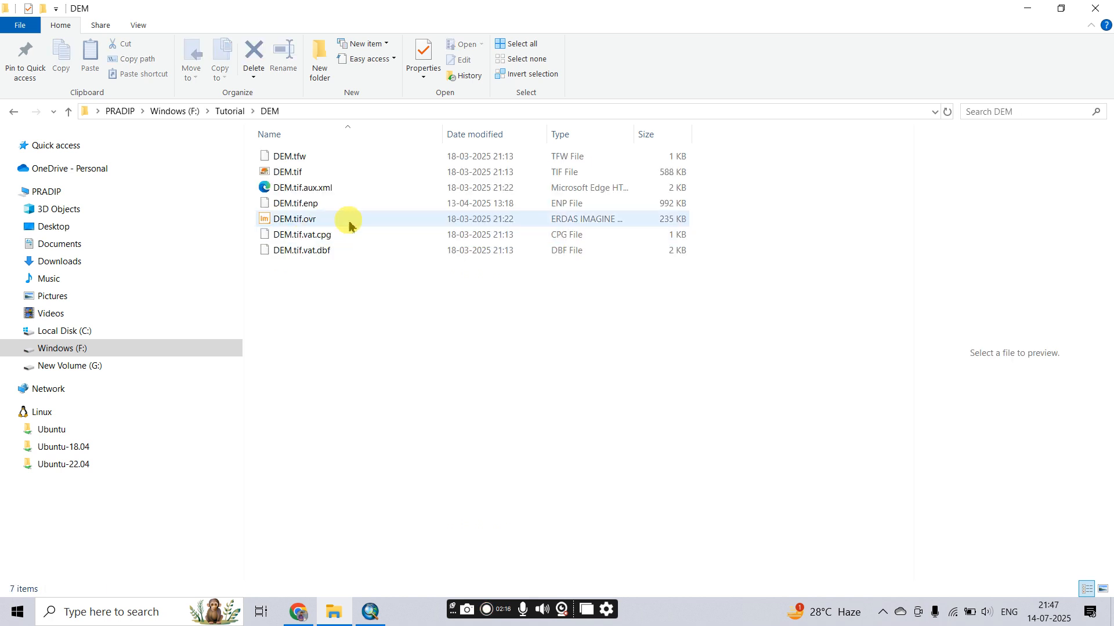
Add DEM.tif from the DEM folder in File Explorer to the ArcMap map twice, as two layers.
left_click(323, 170)
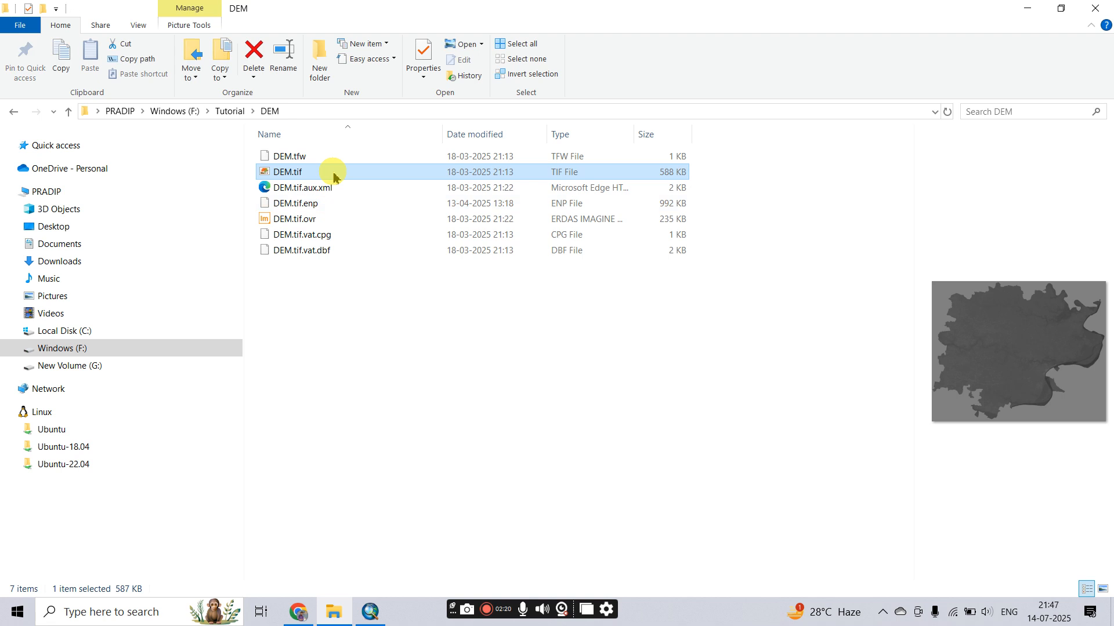
left_click_drag(328, 179, 388, 464)
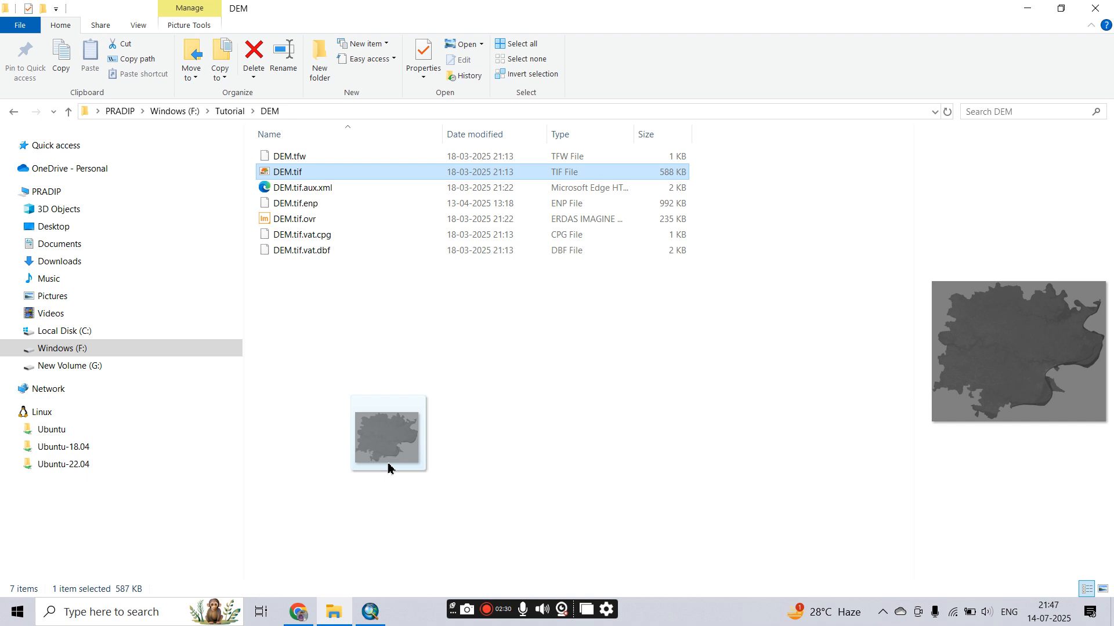
left_click_drag(388, 468, 448, 363)
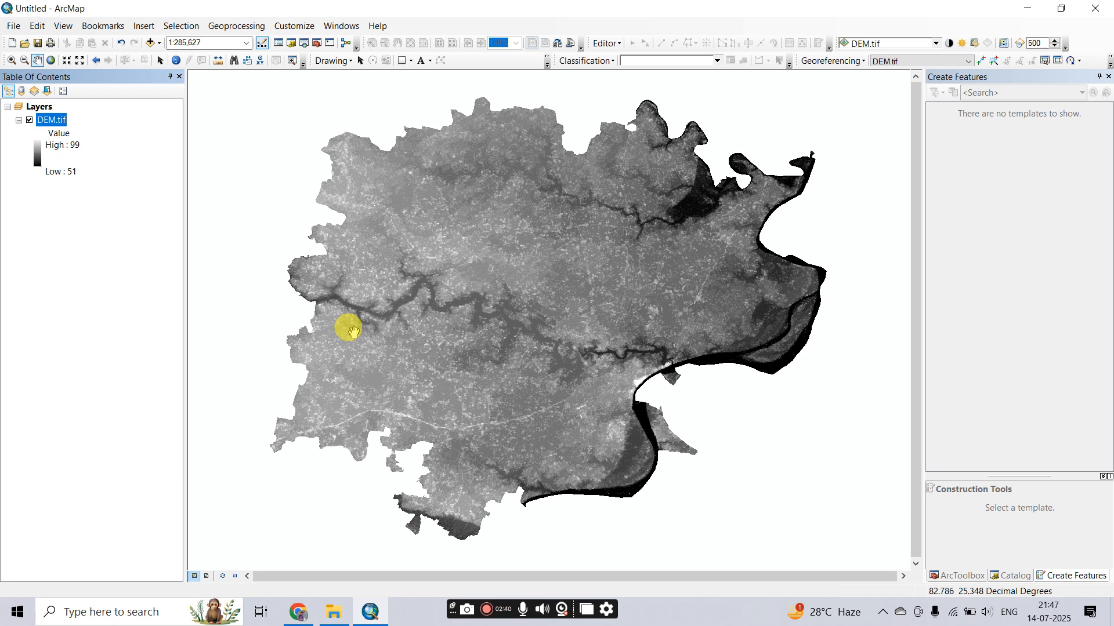
left_click(335, 612)
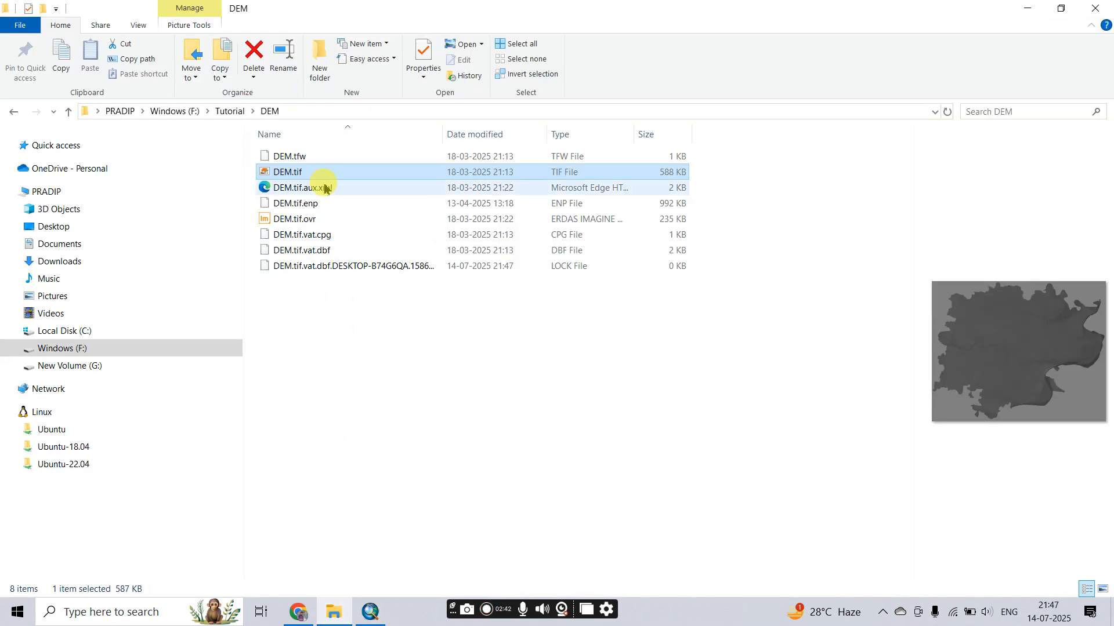
left_click_drag(318, 171, 449, 407)
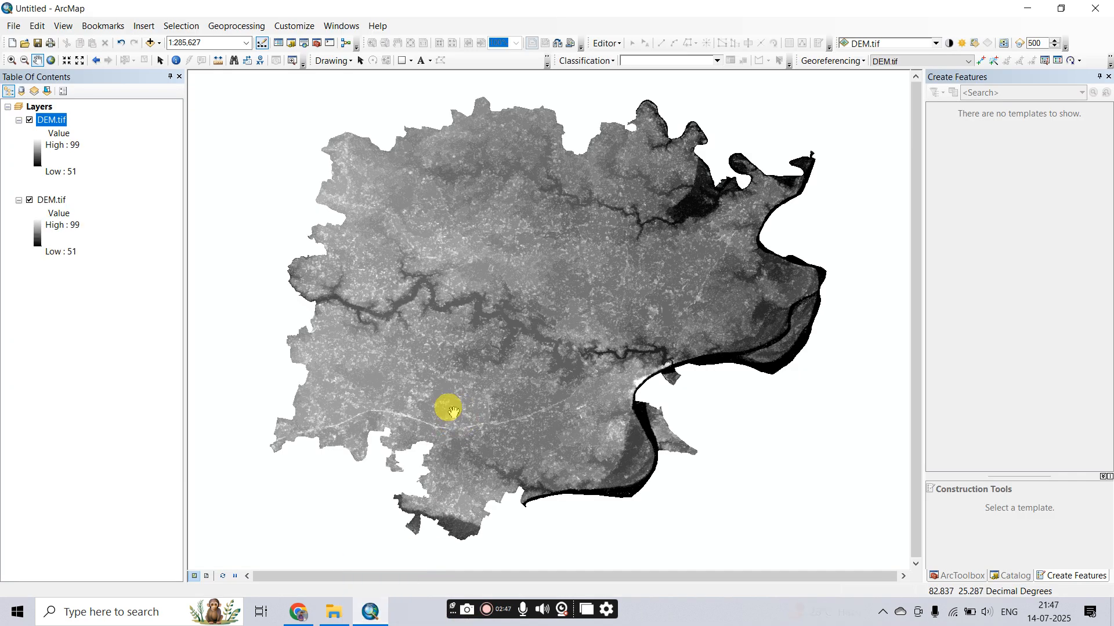
Remove the upper of the two duplicate DEM.tif layers from the map.
right_click(31, 120)
left_click(79, 143)
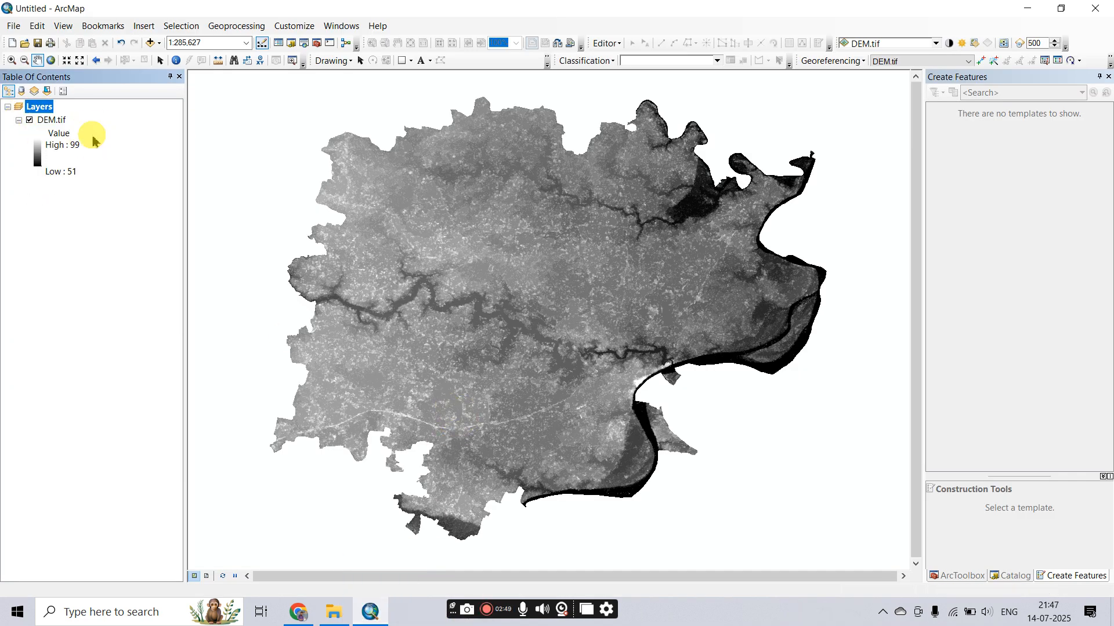
left_click(569, 200)
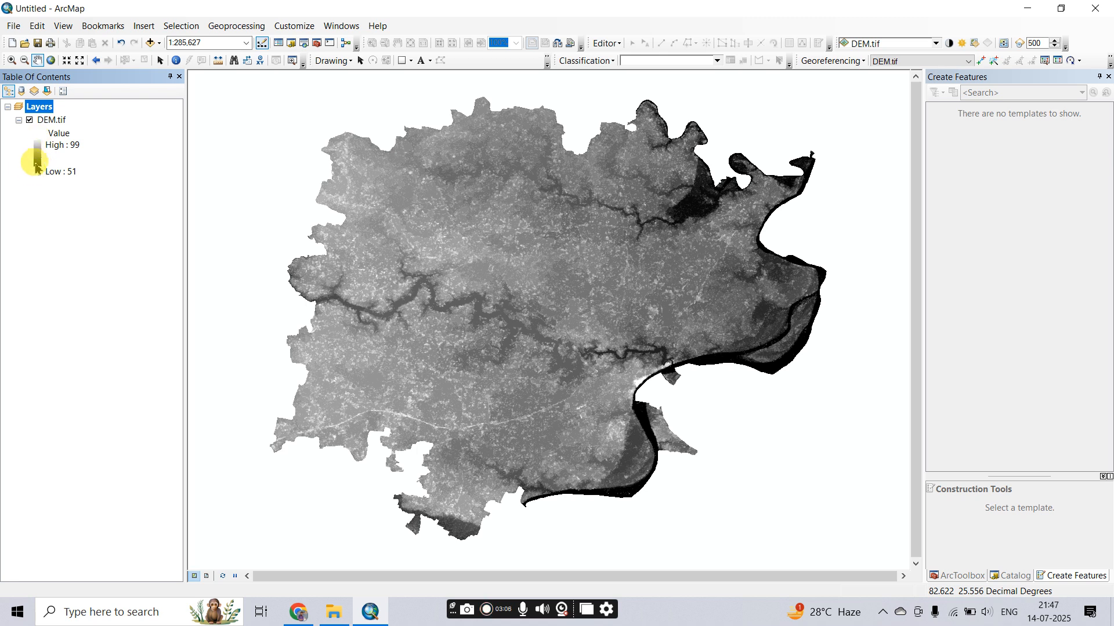
Recolour the DEM.tif layer with a color ramp running from orange through yellow and green to blue.
left_click(40, 157)
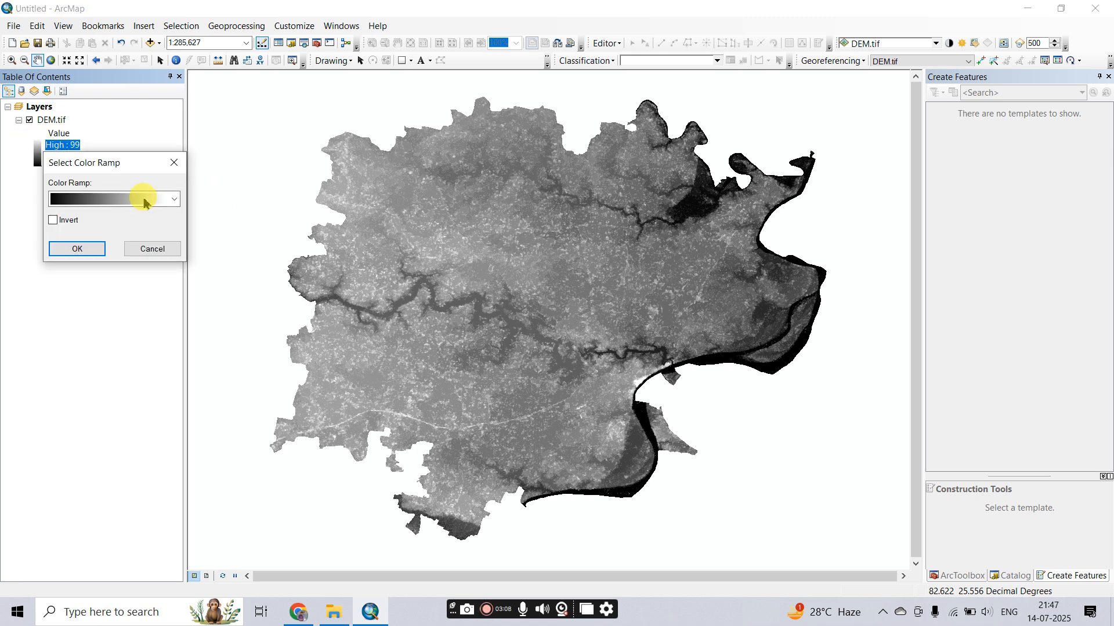
left_click(149, 202)
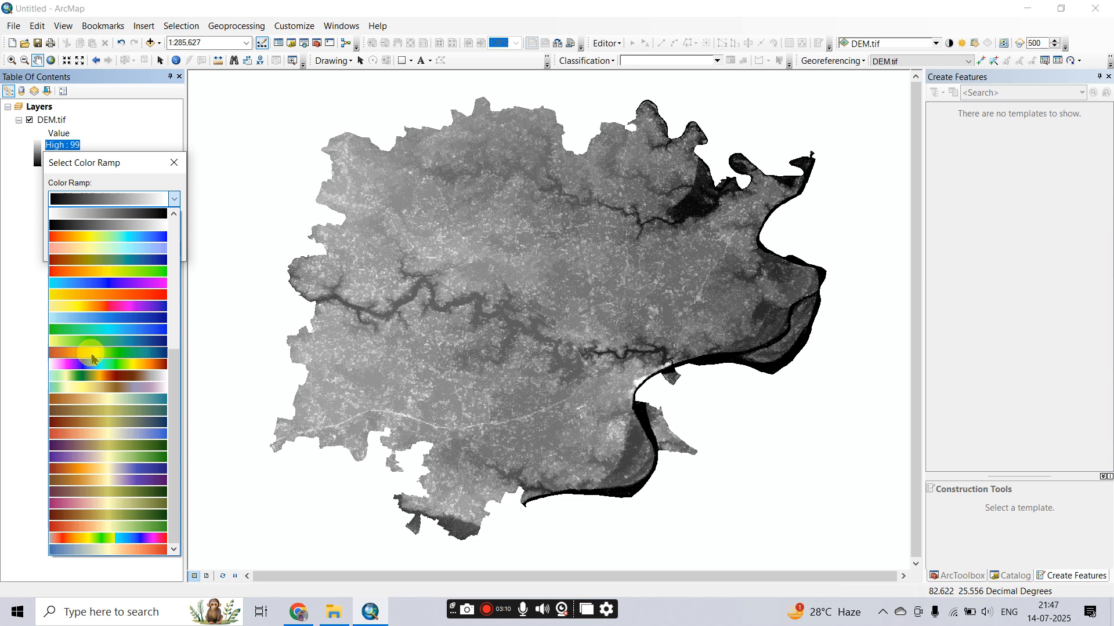
left_click(99, 335)
left_click(81, 249)
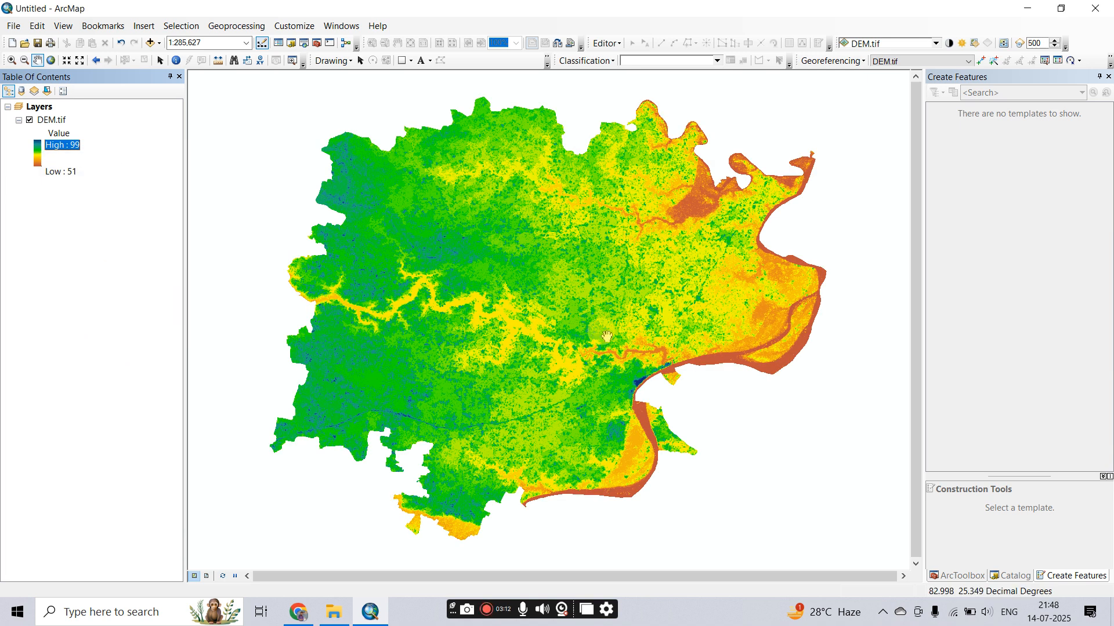
left_click(47, 121)
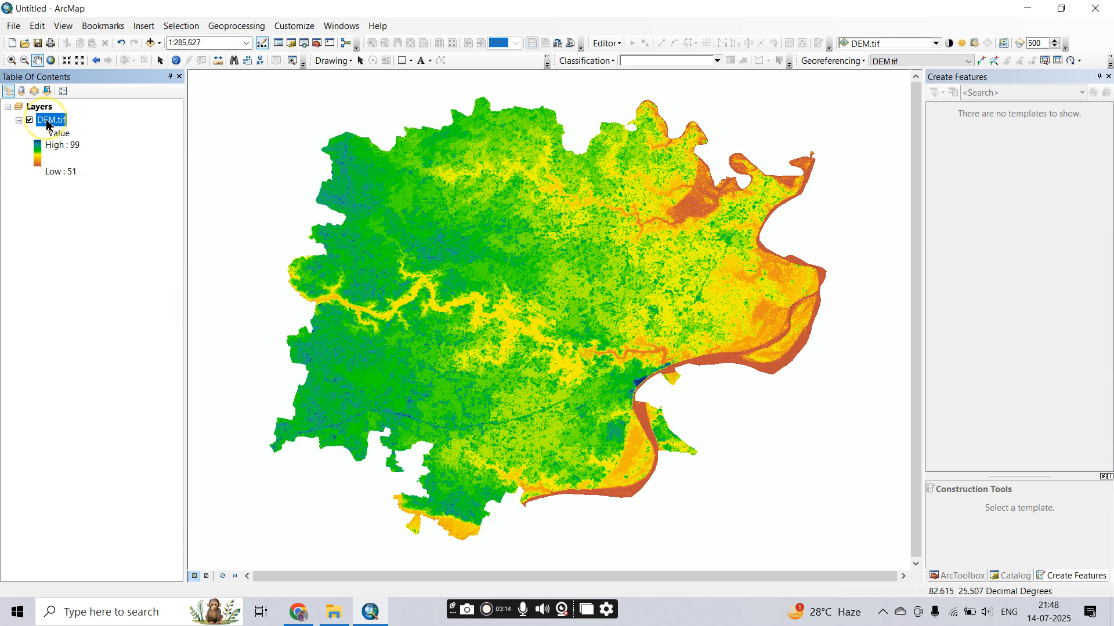
left_click(109, 284)
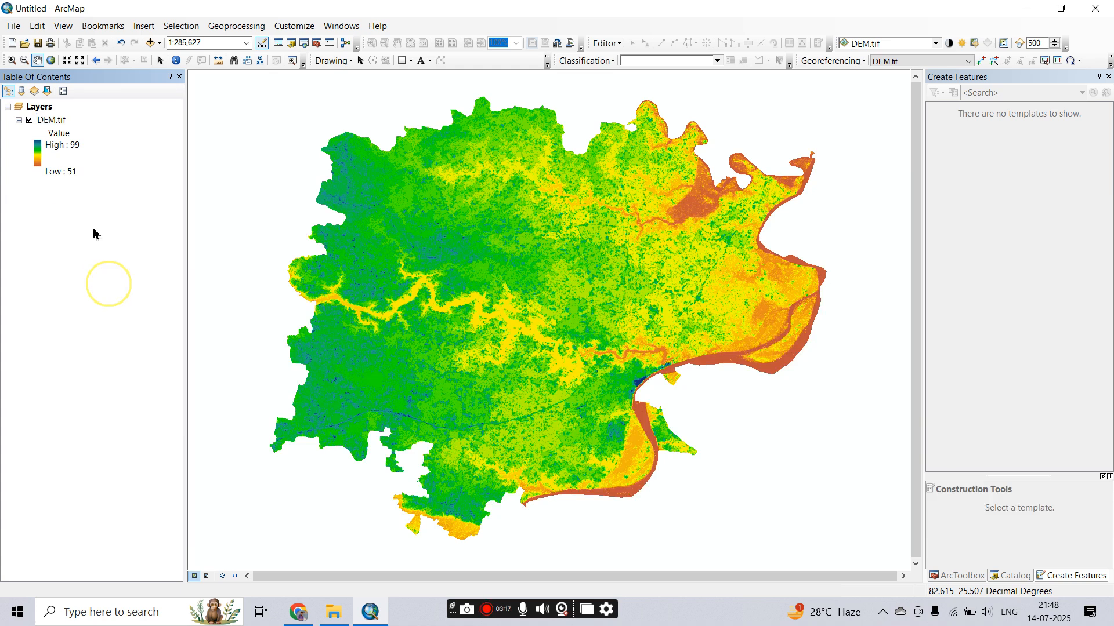
Rename the DEM.tif layer as elevation.tif in its layer properties and apply the change.
right_click(51, 120)
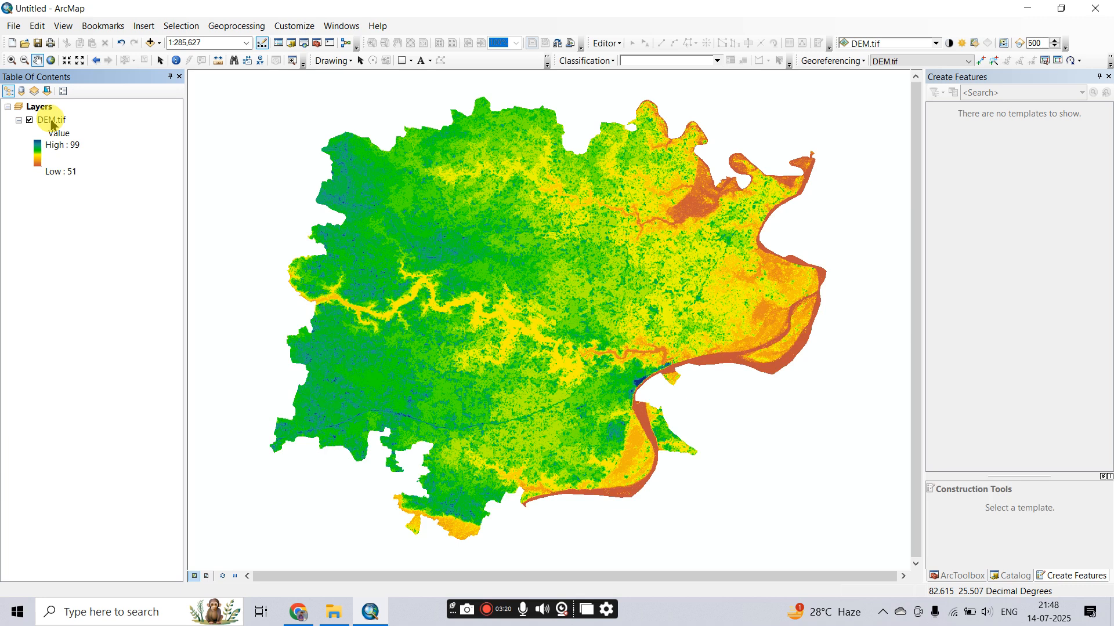
left_click(51, 121)
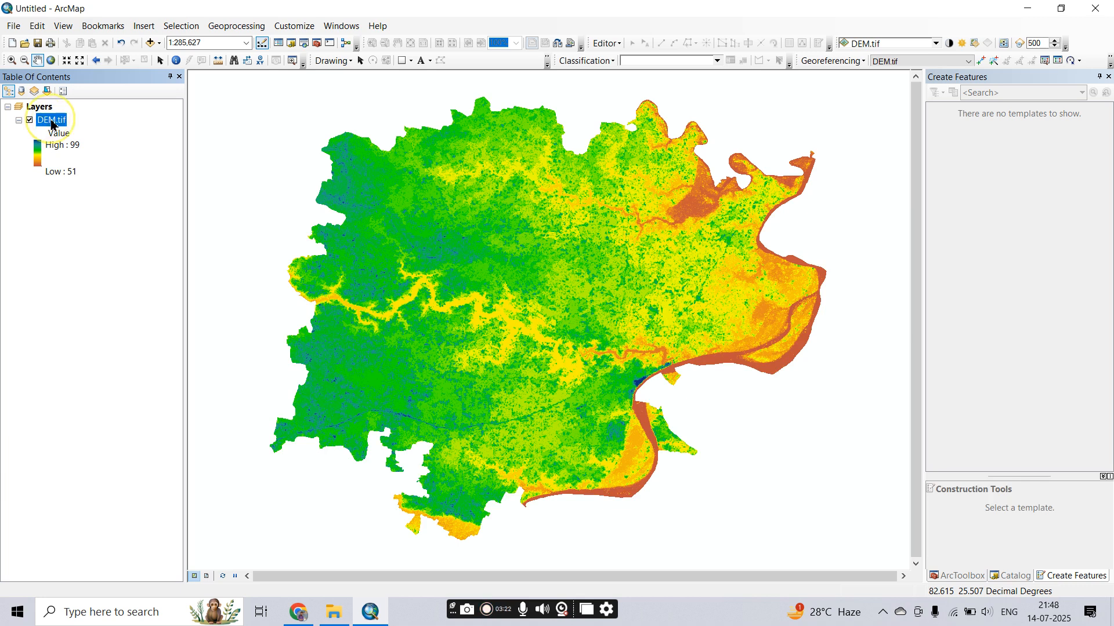
right_click(52, 122)
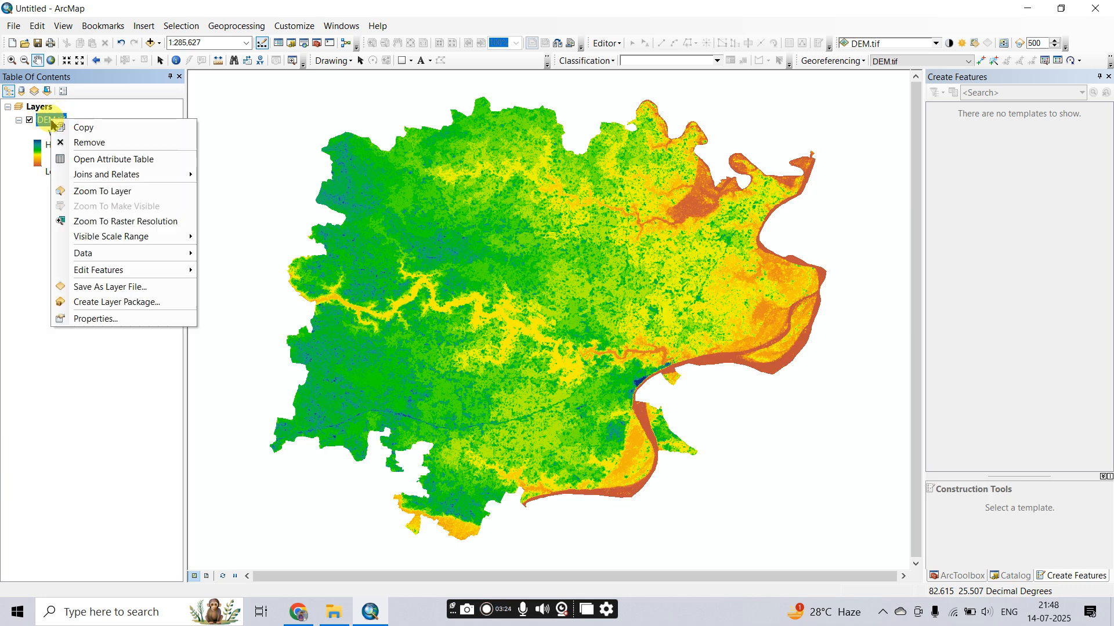
left_click(96, 319)
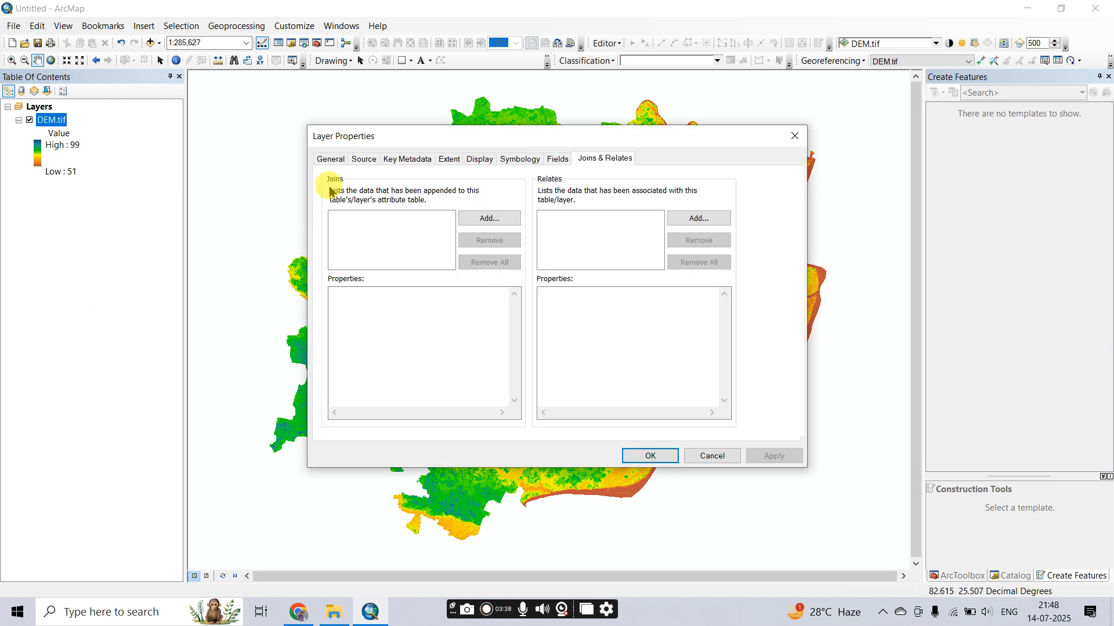
left_click(339, 159)
left_click(436, 183)
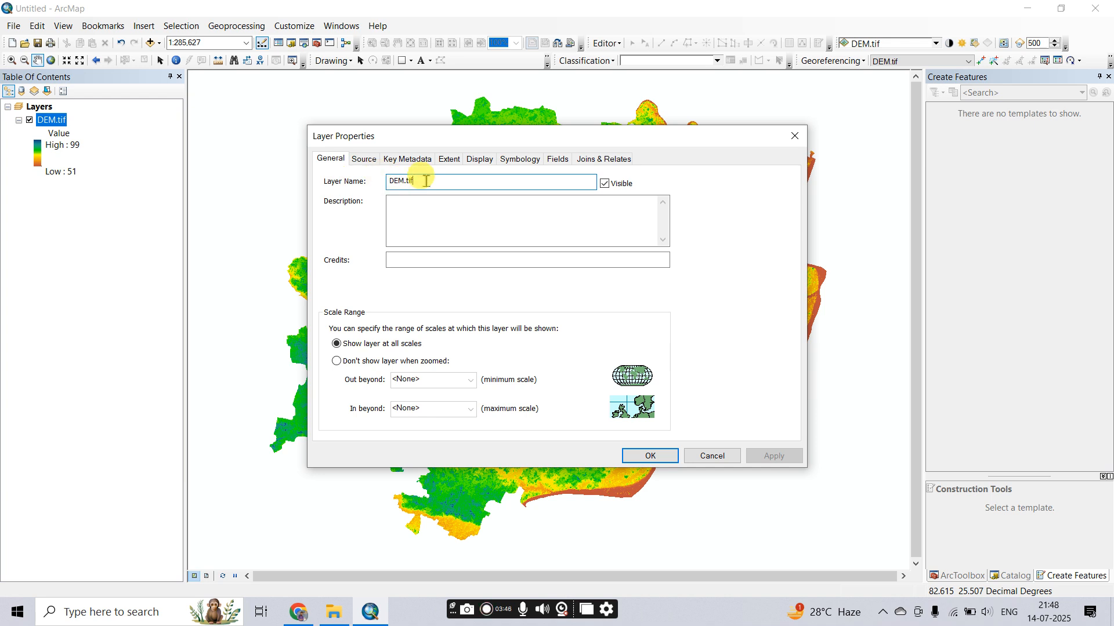
left_click(406, 181)
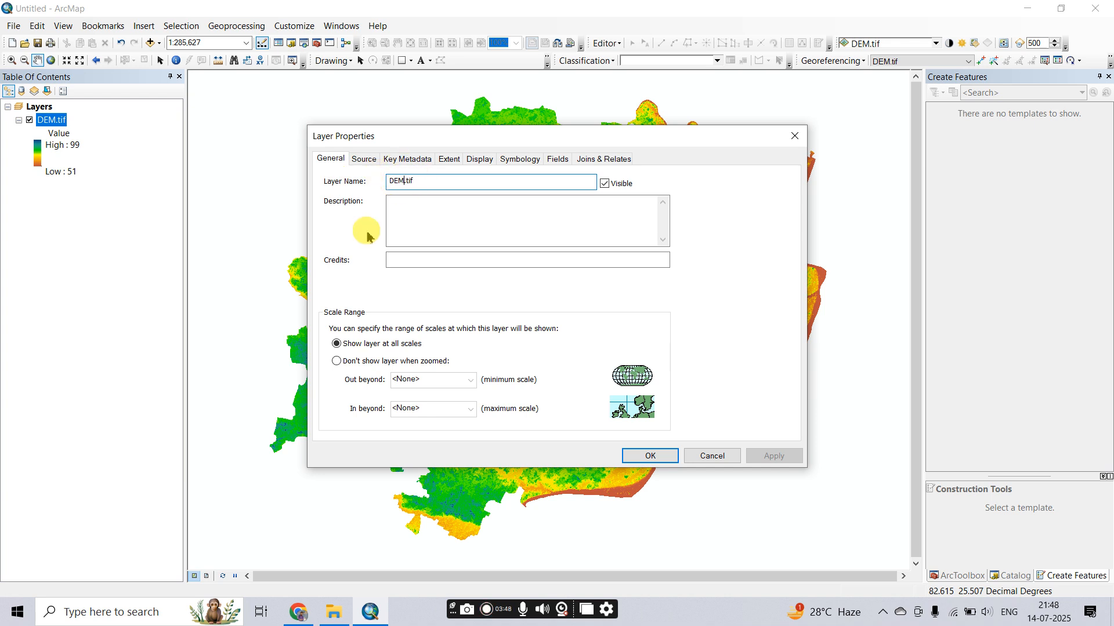
key("BackSpace")
key("BackSpace")
key("BackSpace")
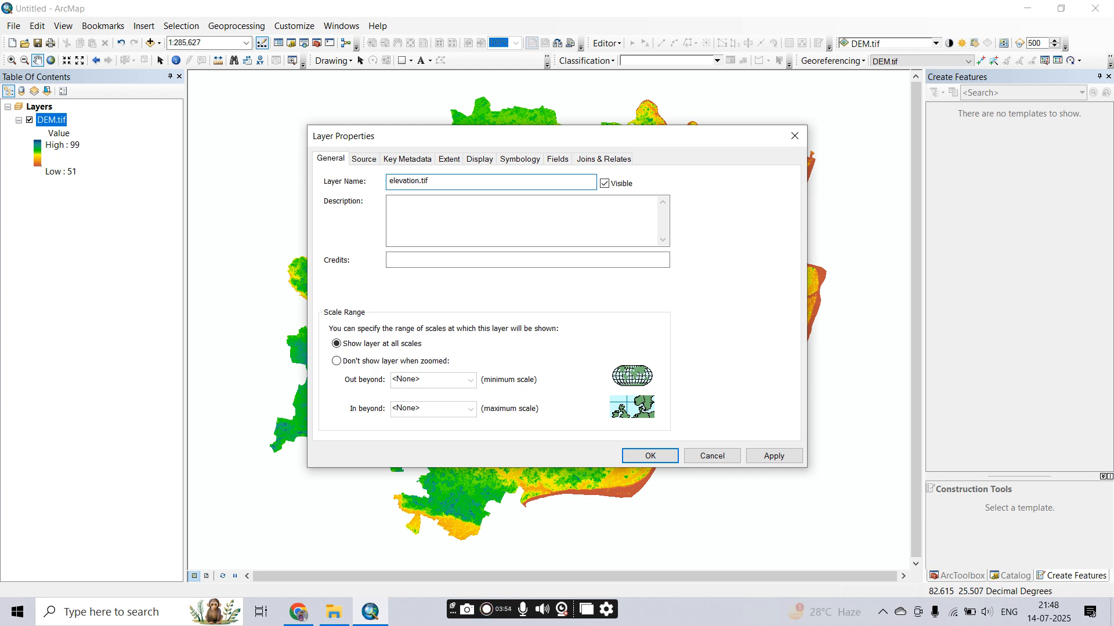
left_click(773, 455)
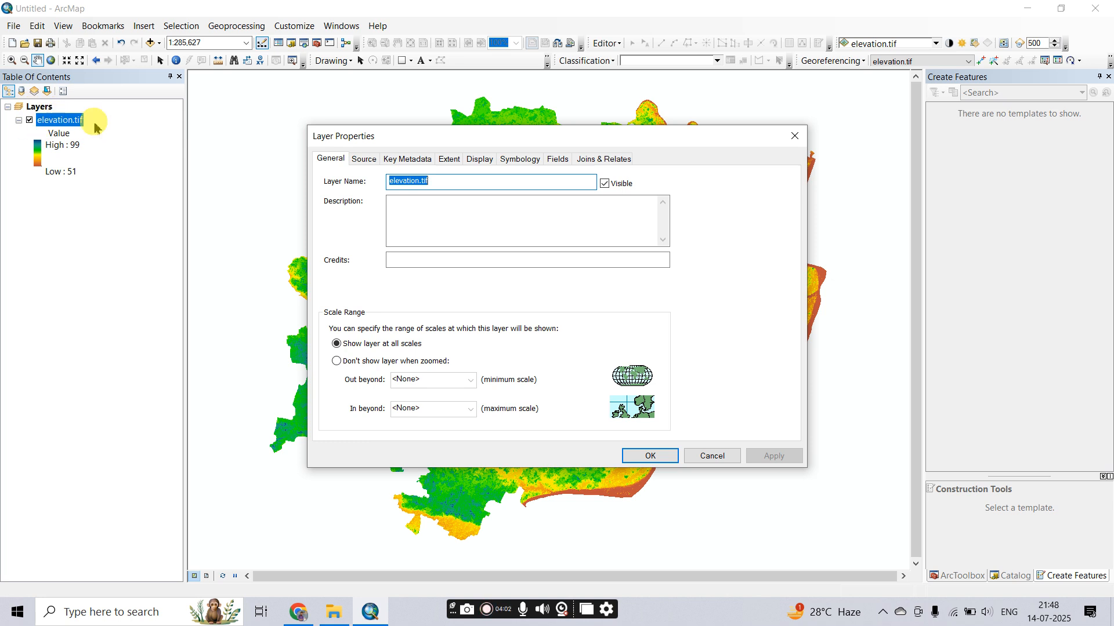
Examine the layer's data source information for the source folder and the raster file name.
left_click(365, 157)
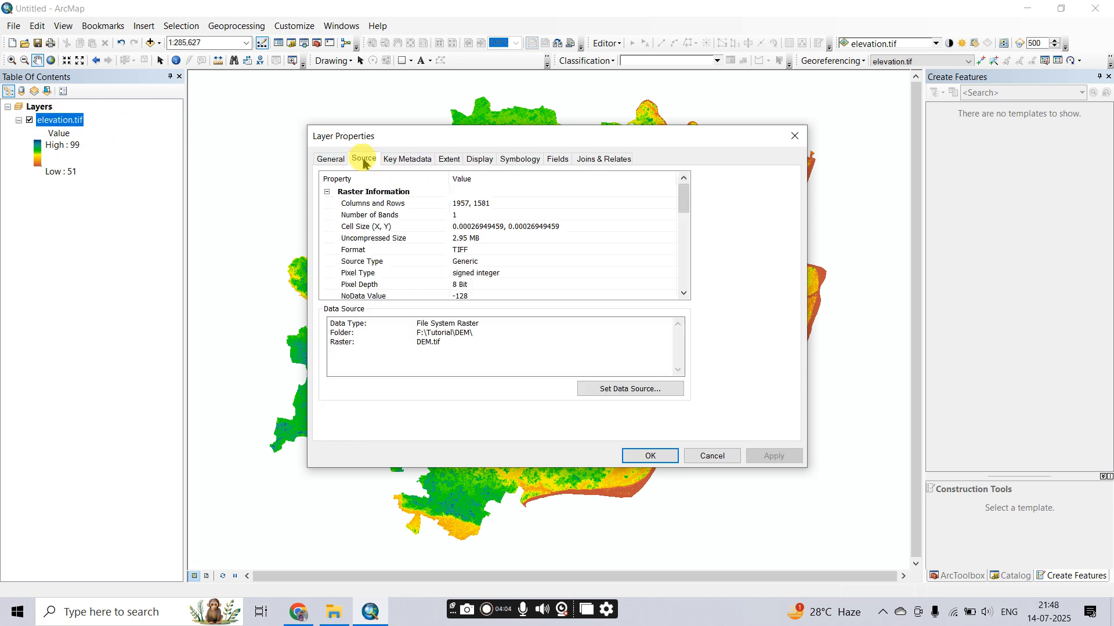
left_click(453, 342)
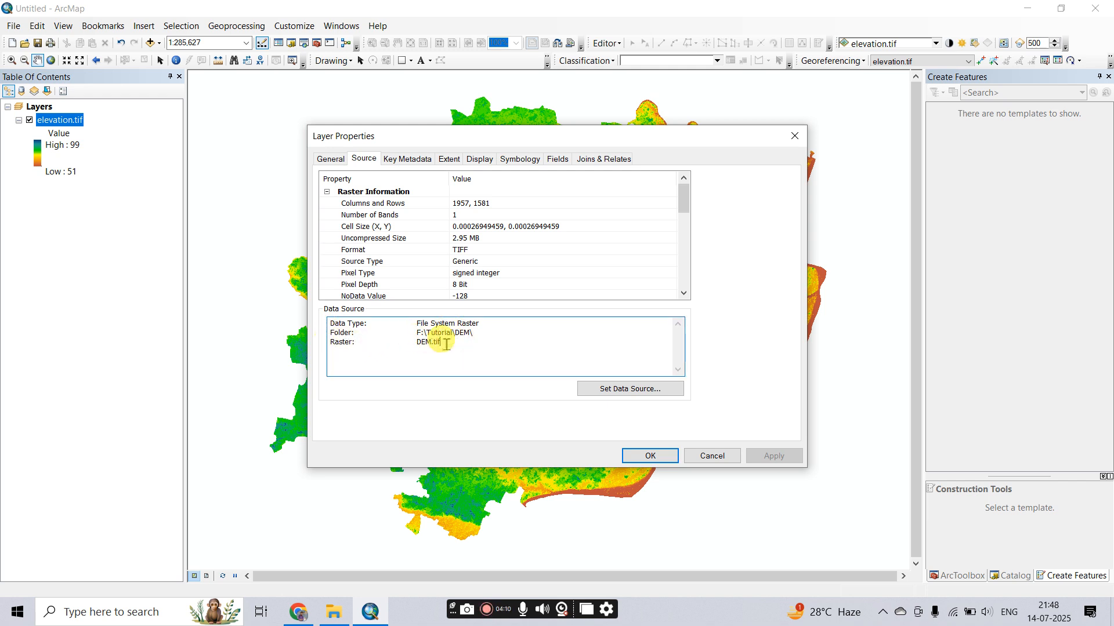
left_click_drag(448, 345, 383, 343)
left_click(383, 348)
left_click_drag(484, 335, 385, 338)
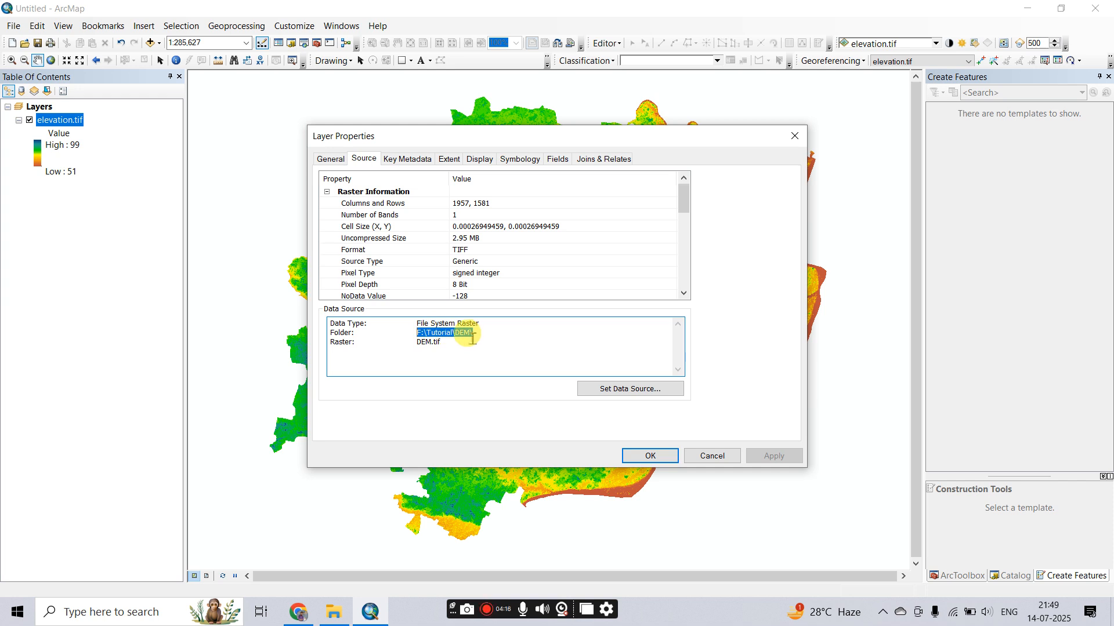
left_click(447, 354)
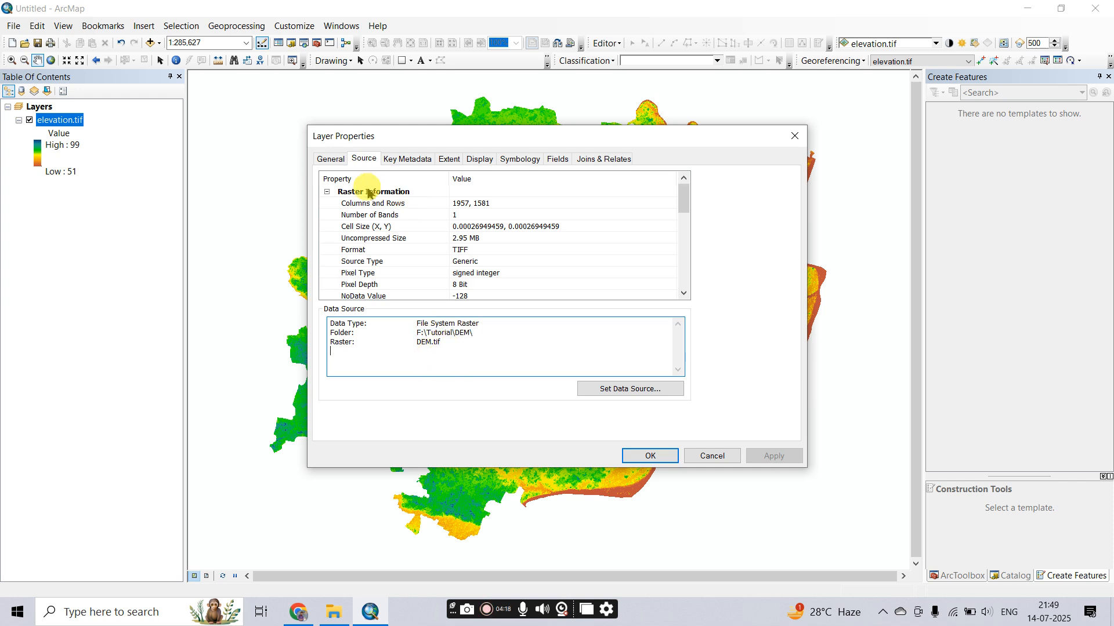
Examine the number of bands and the X, Y cell size in the layer's raster information.
left_click(447, 215)
left_click(362, 227)
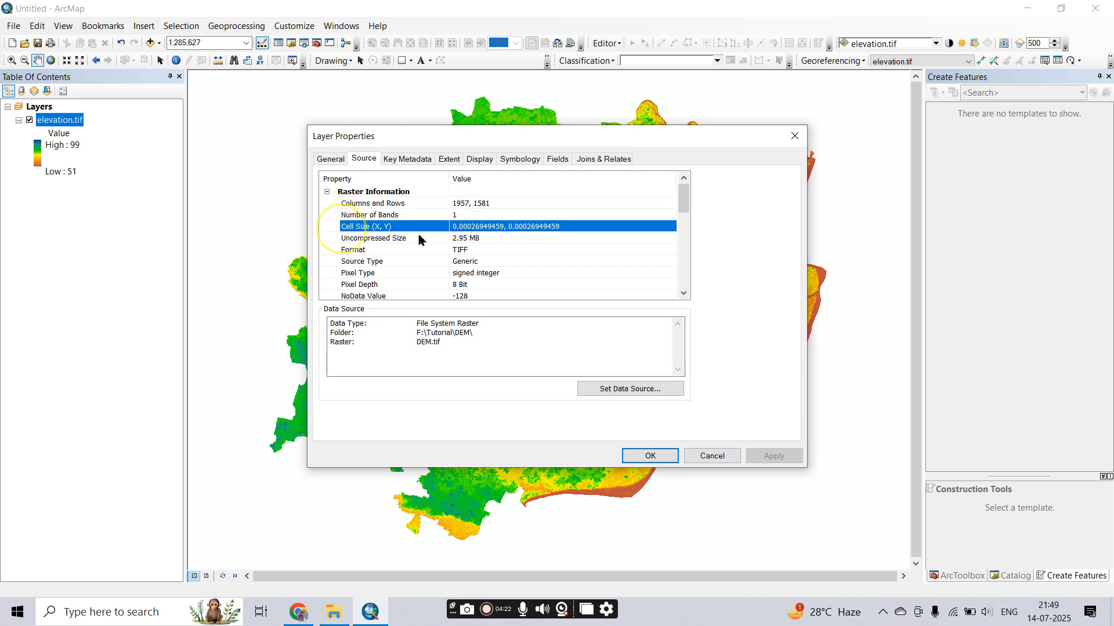
left_click(567, 230)
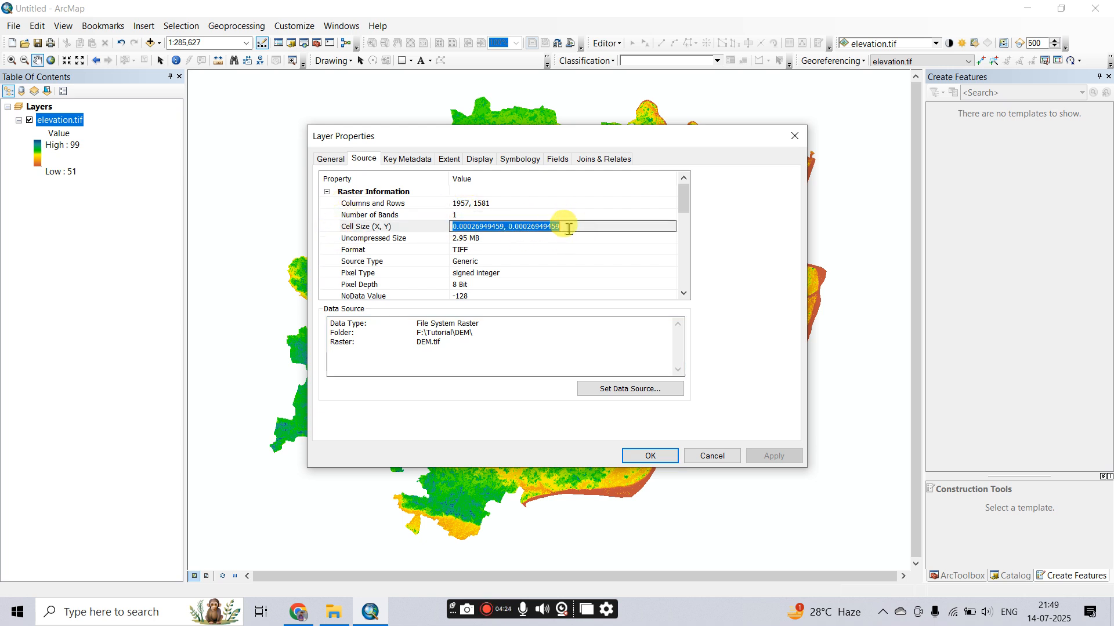
left_click(568, 229)
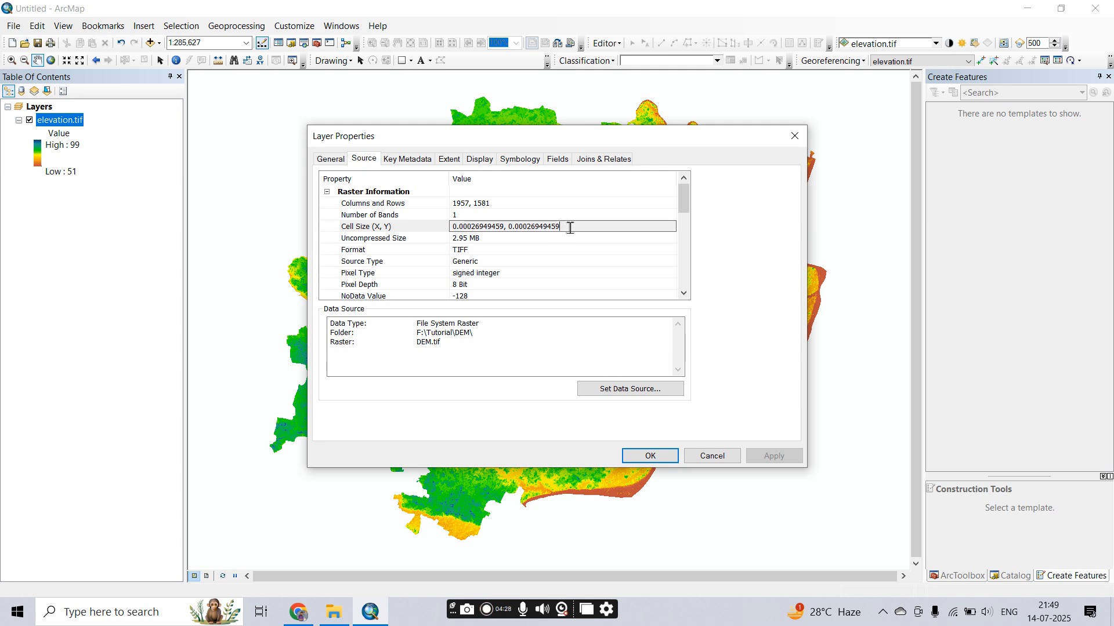
left_click(568, 227)
left_click(568, 225)
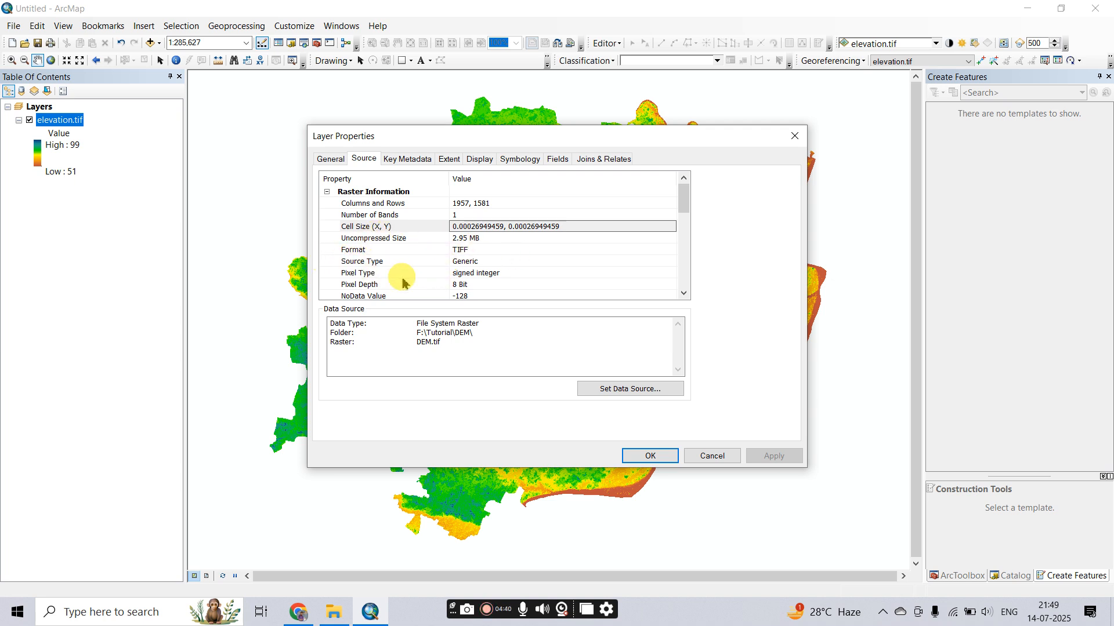
Review the remaining source properties of the raster, including pixel details, extent, spatial reference and statistics.
scroll(474, 270, "down", 3)
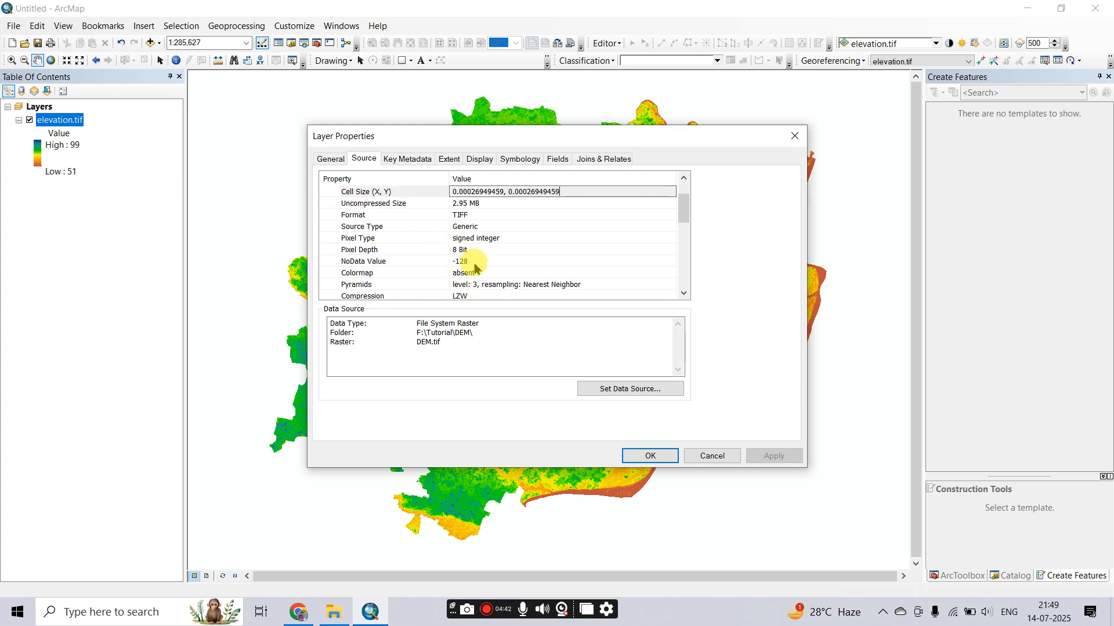
scroll(372, 252, "down", 1)
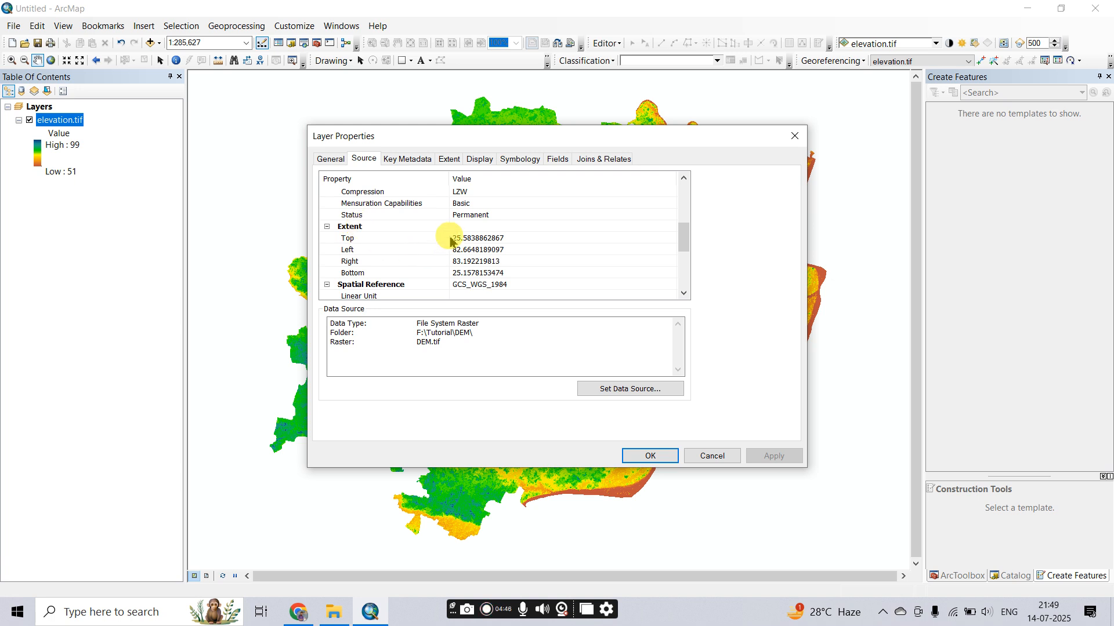
scroll(407, 288, "down", 1)
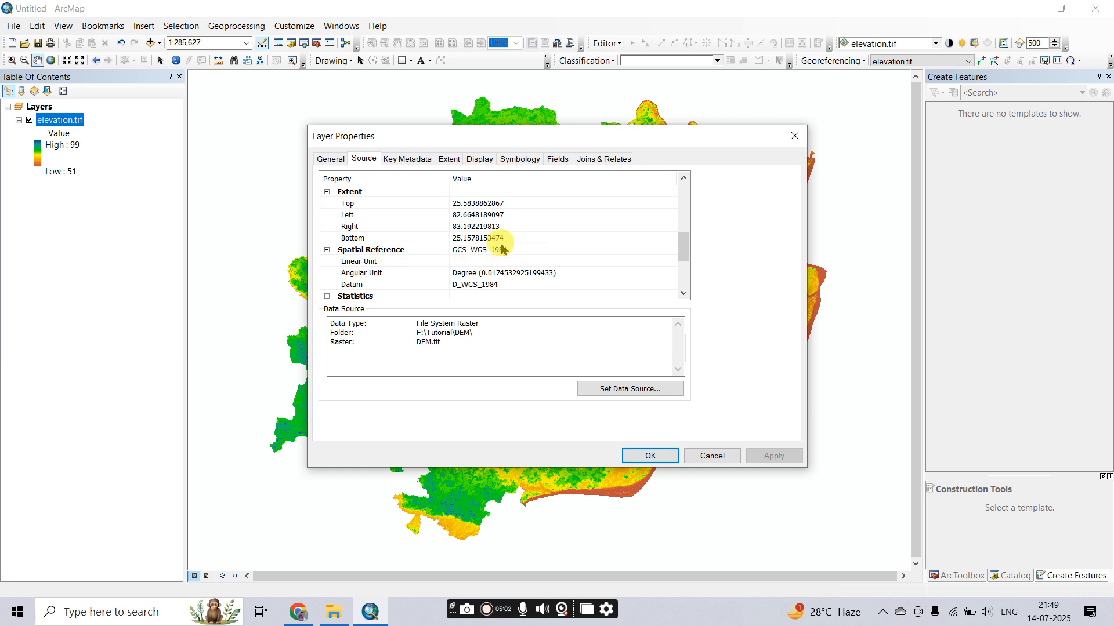
scroll(506, 255, "down", 3)
scroll(505, 255, "up", 6)
scroll(506, 255, "down", 5)
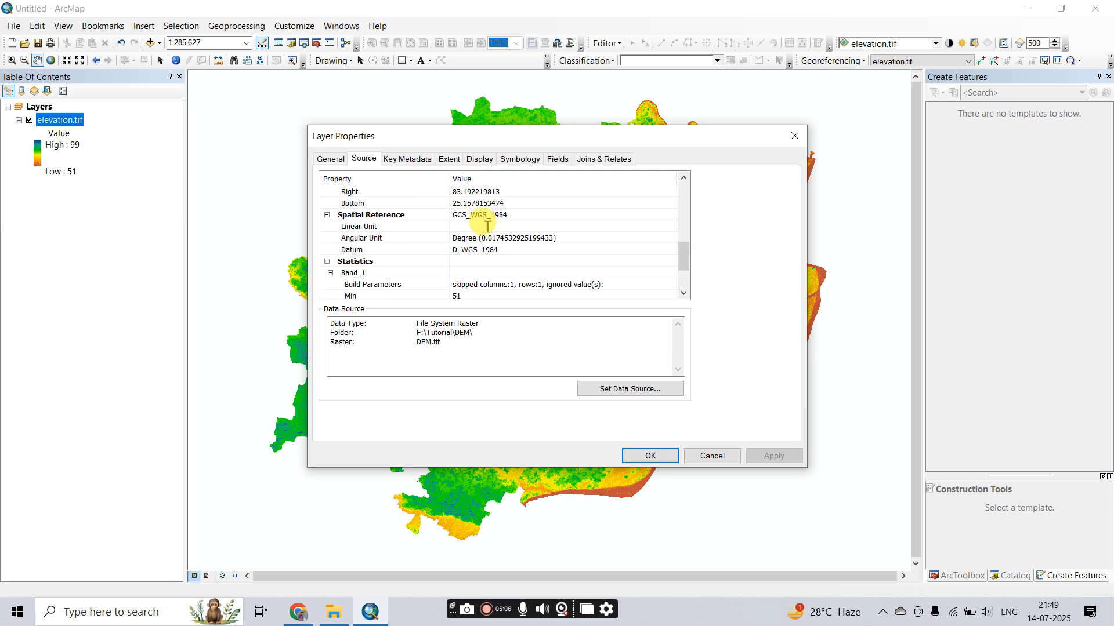
scroll(475, 232, "up", 5)
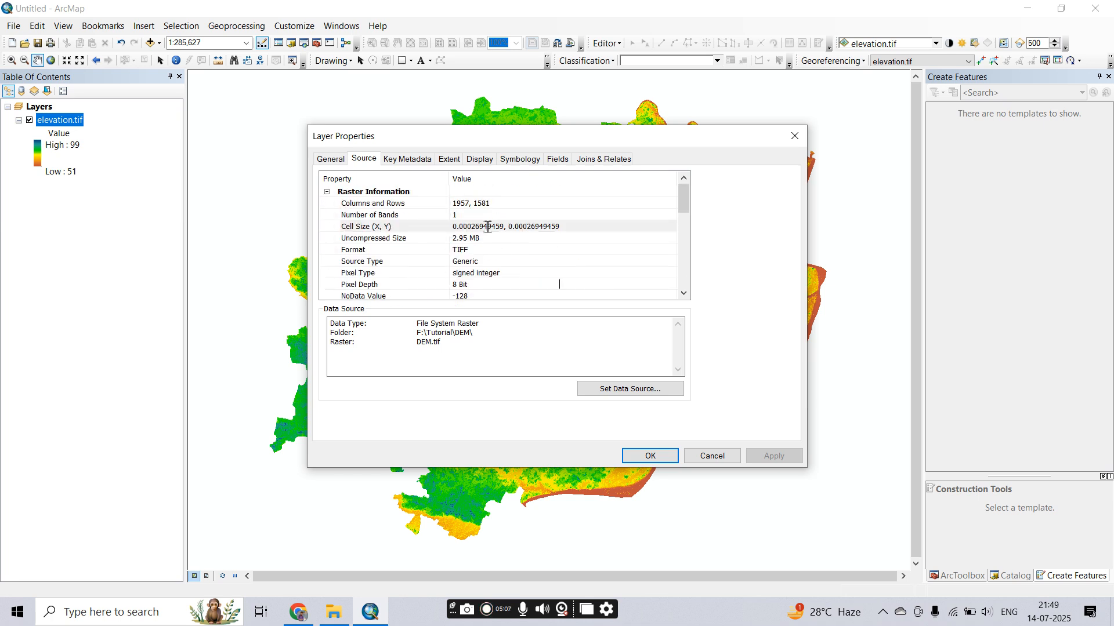
Look through the layer's key metadata, extent and display settings.
left_click(406, 159)
left_click(443, 160)
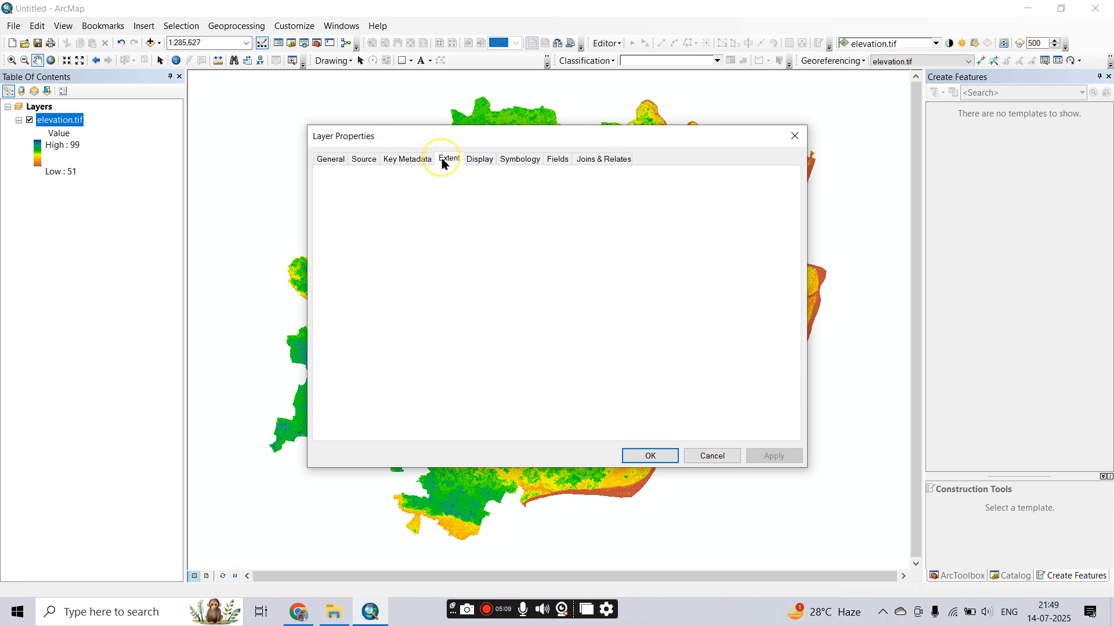
left_click(482, 160)
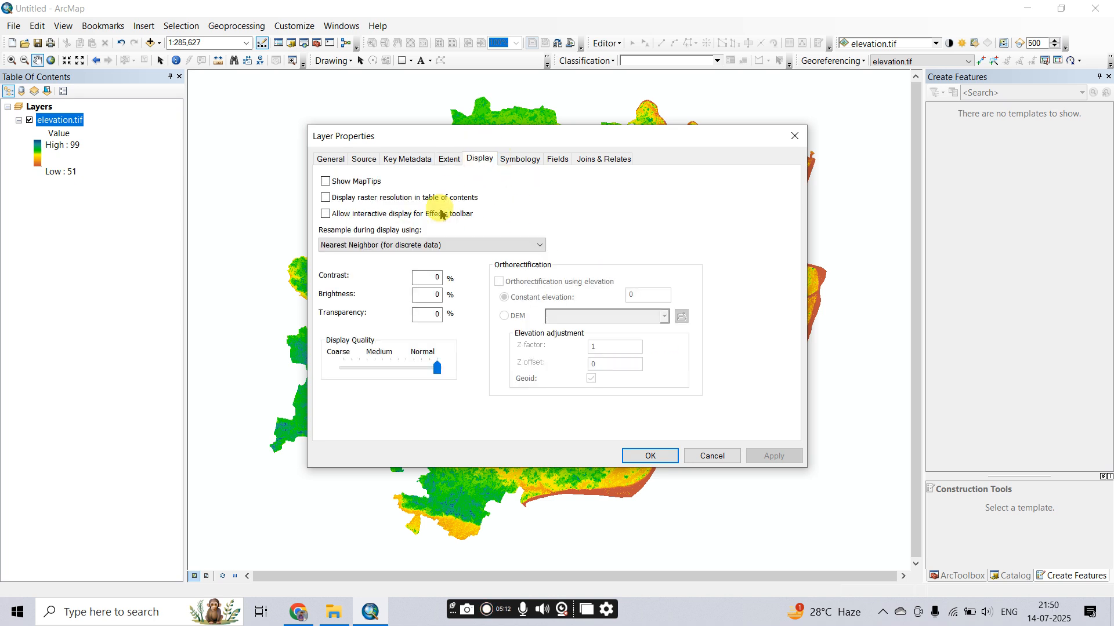
Set the stretched symbology of elevation.tif to a green-yellow-red color ramp and apply it to the layer.
left_click(516, 161)
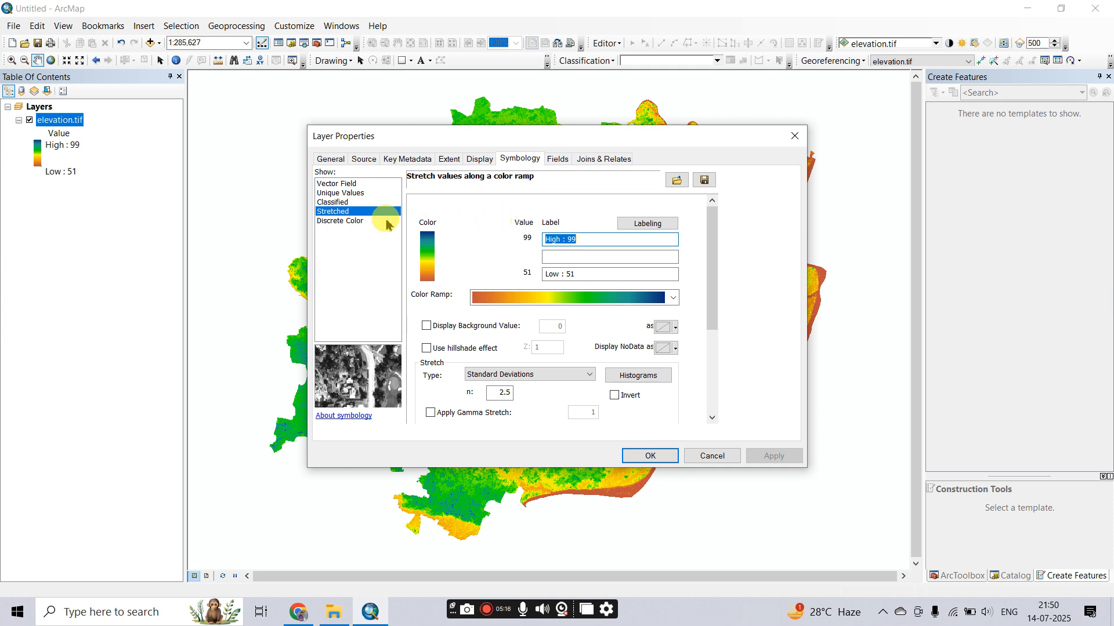
left_click(654, 296)
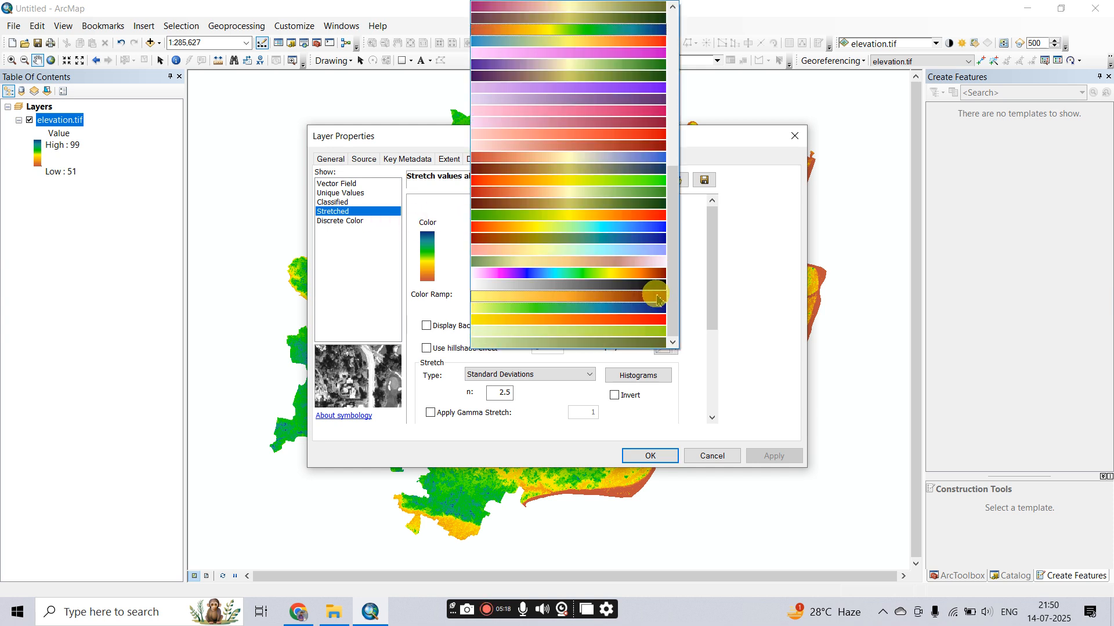
left_click(571, 215)
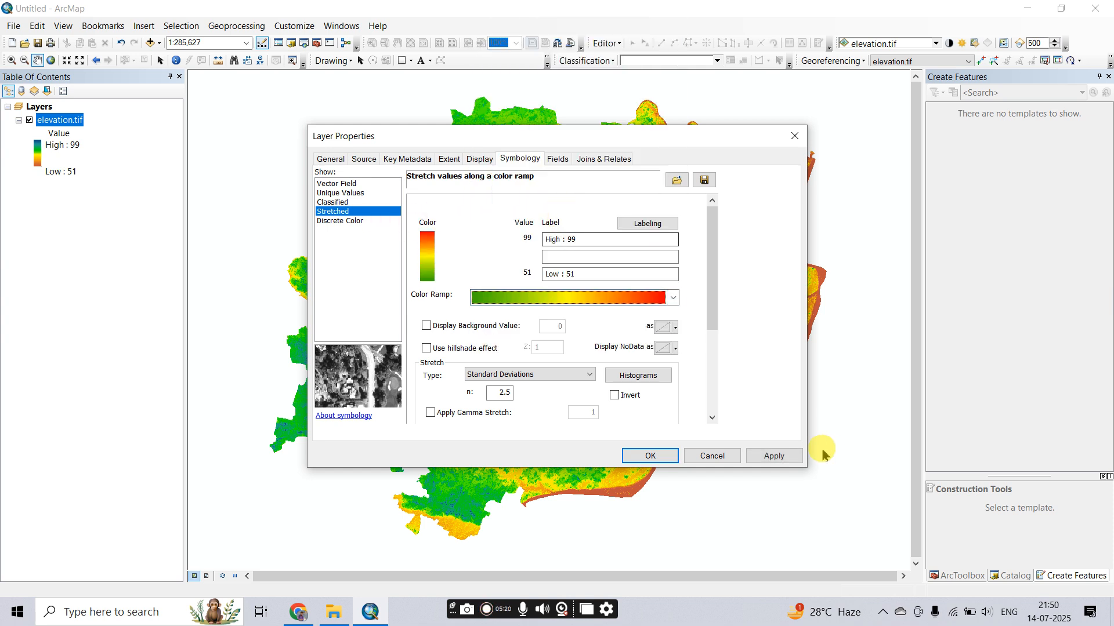
left_click(777, 455)
left_click(651, 455)
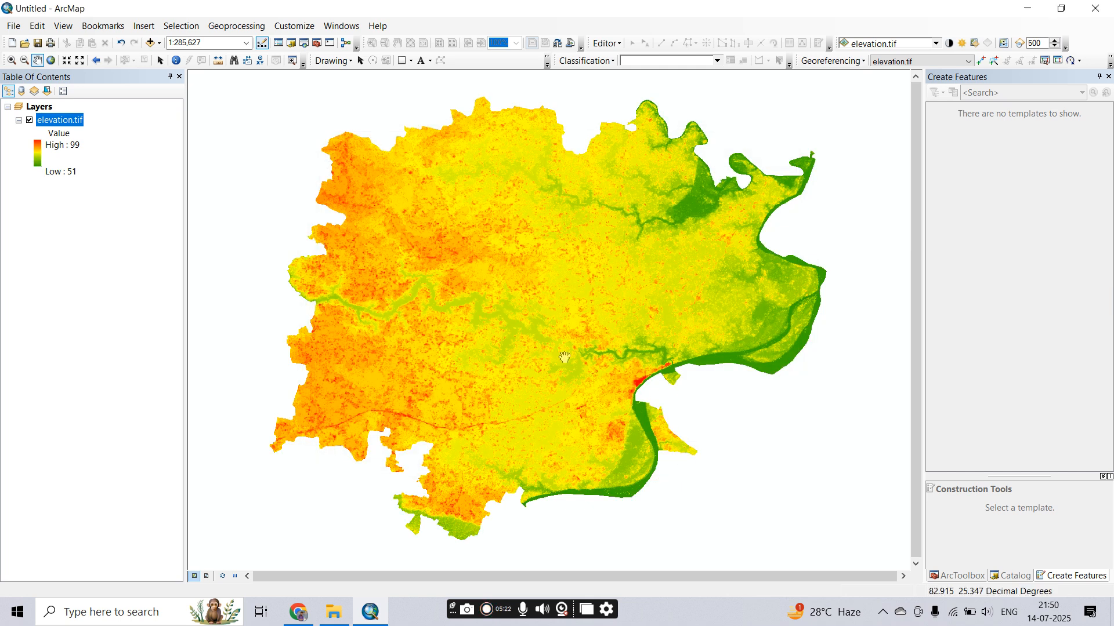
Examine the source properties of the elevation.tif layer, down to its datum and band statistics.
right_click(51, 120)
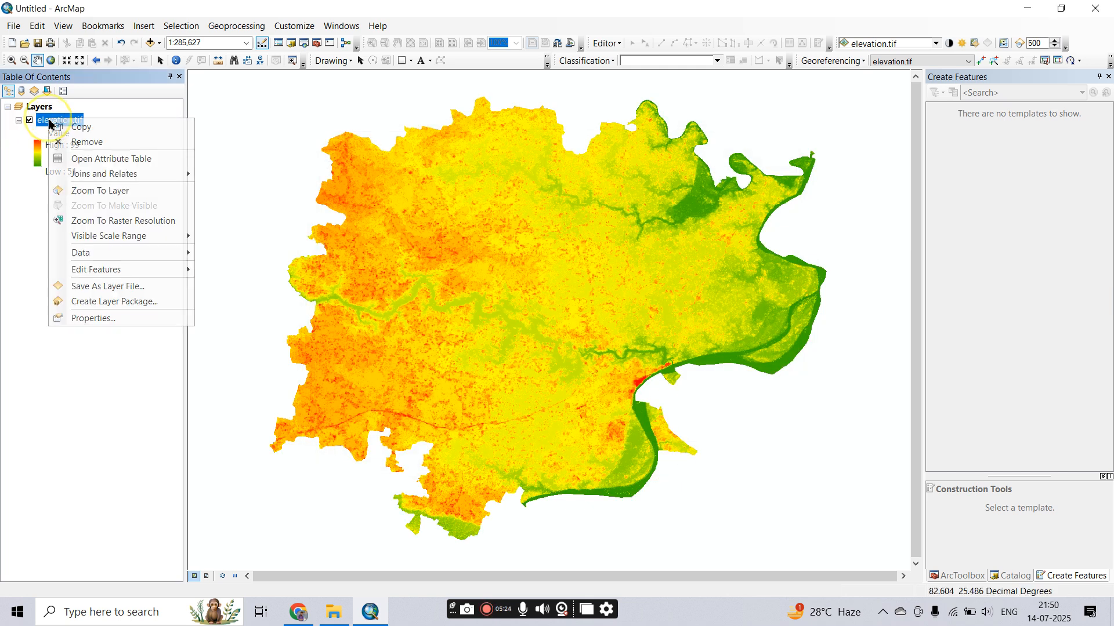
left_click(94, 319)
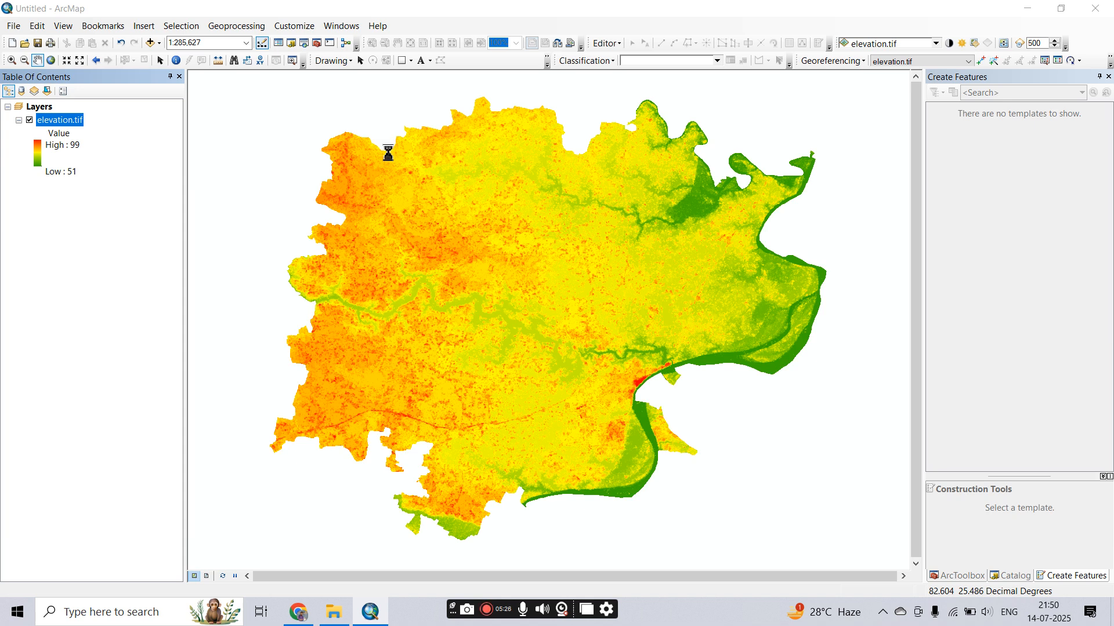
left_click(372, 163)
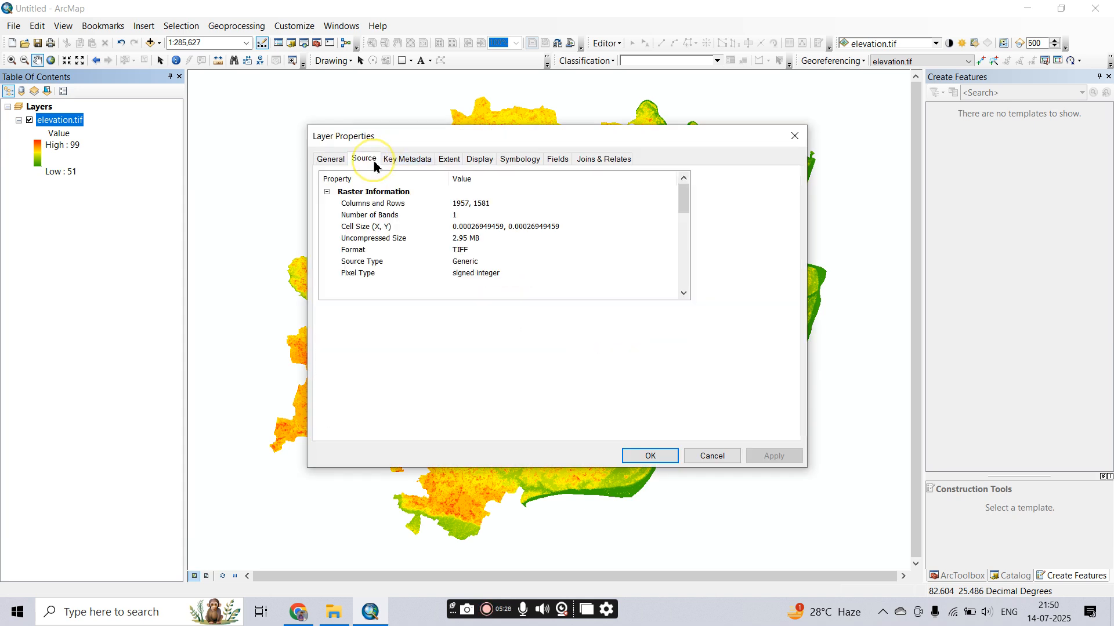
scroll(485, 246, "down", 5)
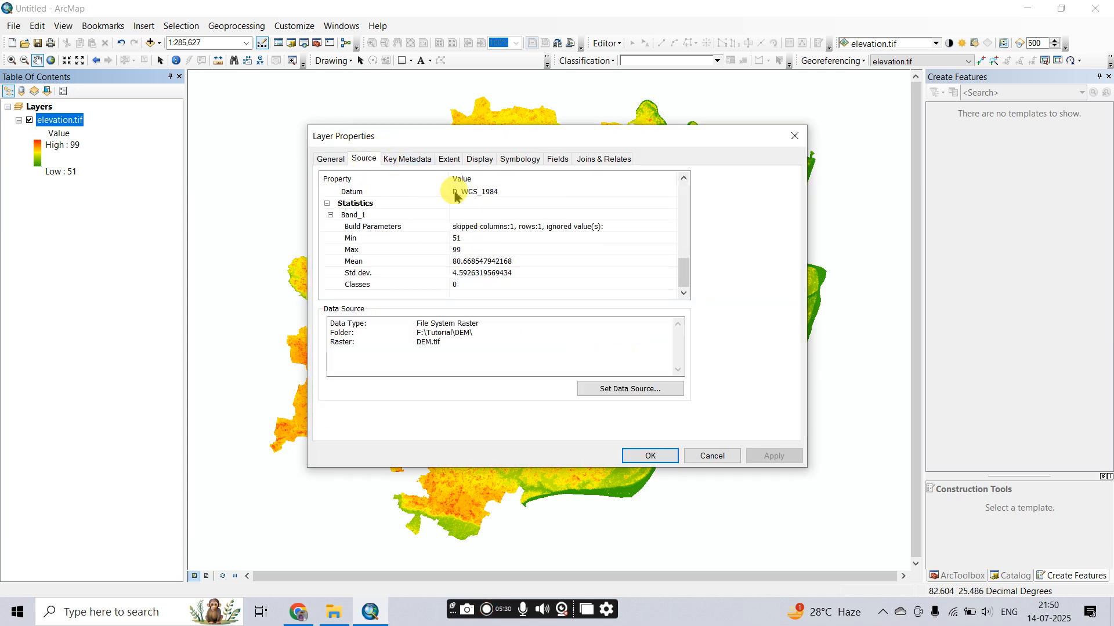
left_click(794, 136)
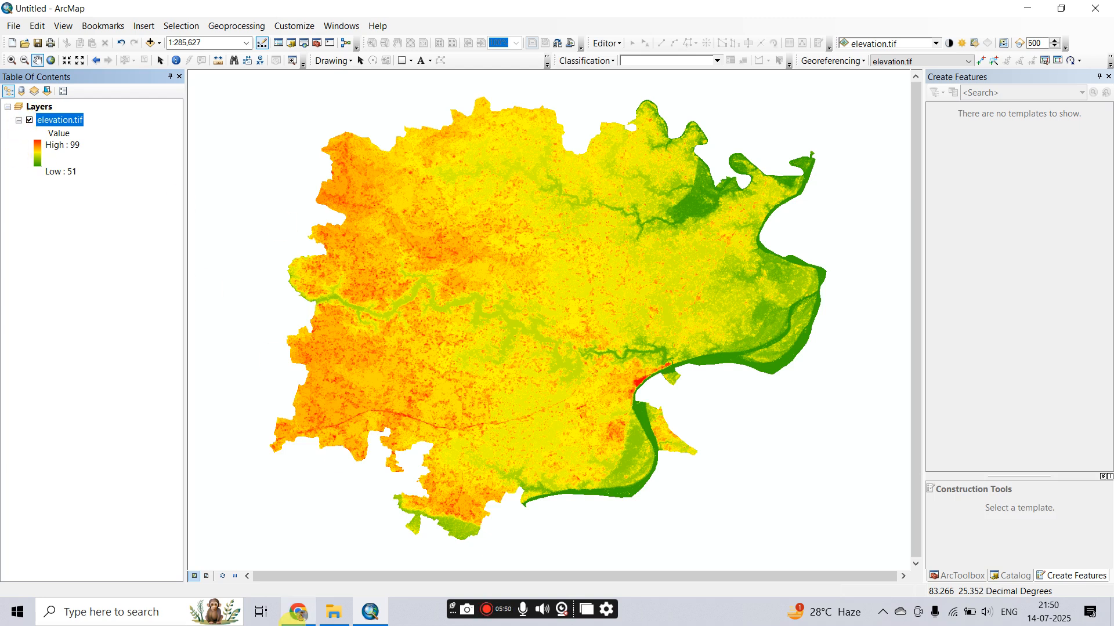
left_click(334, 618)
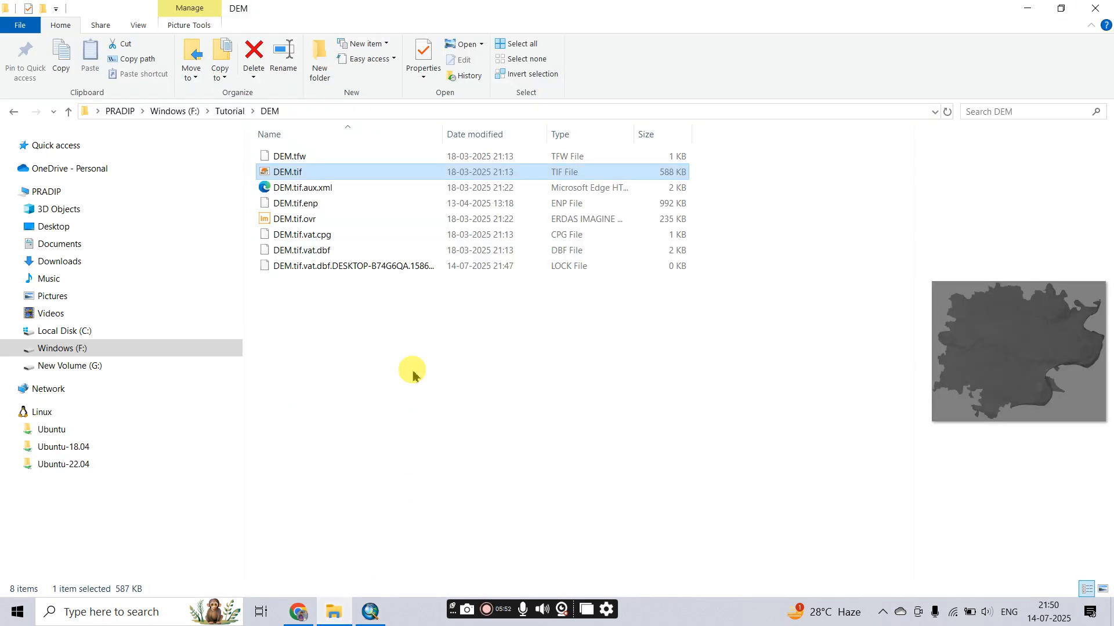
left_click(385, 373)
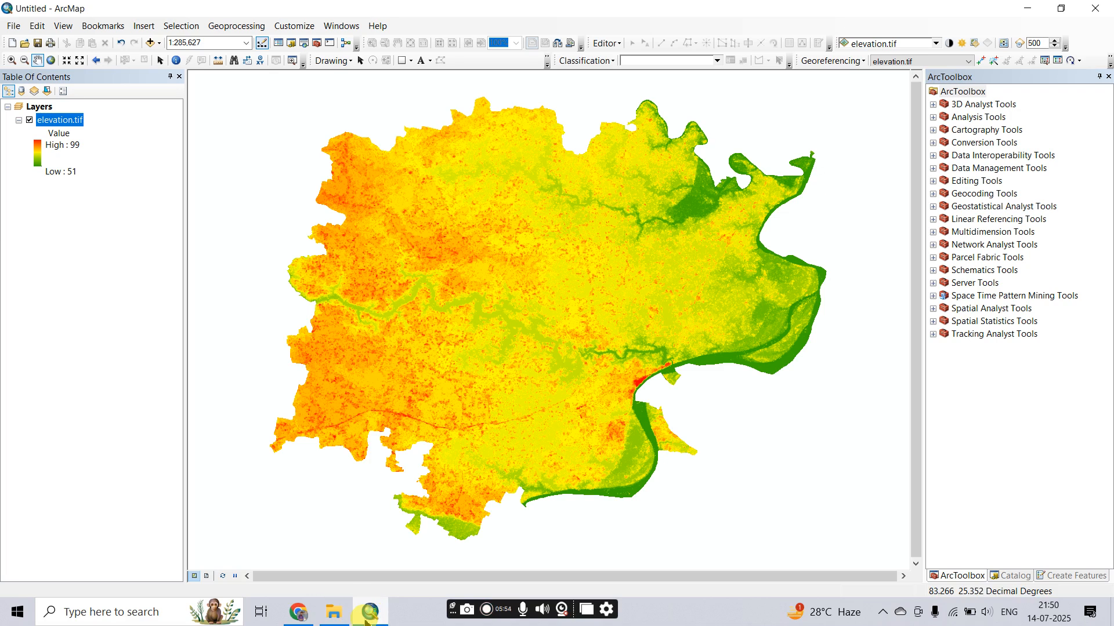
left_click(370, 612)
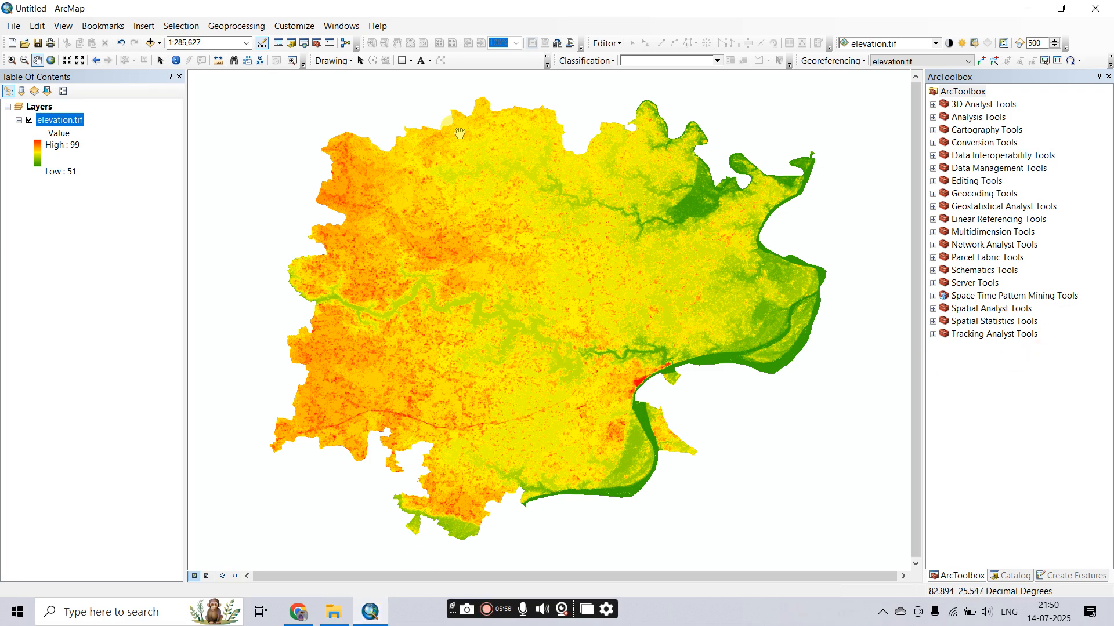
left_click(317, 42)
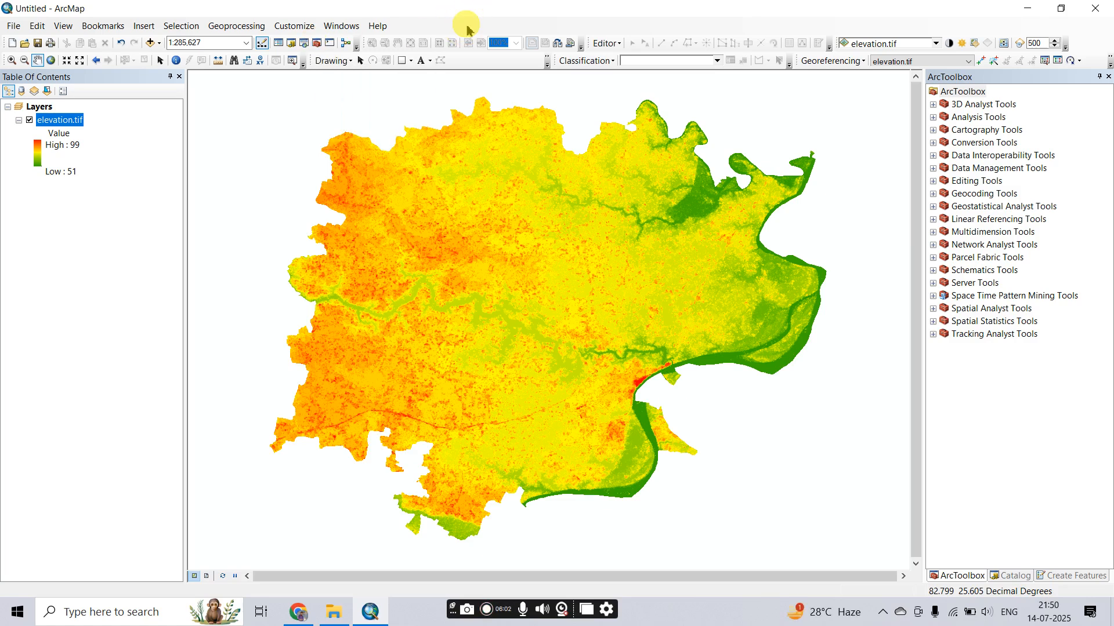
right_click(467, 29)
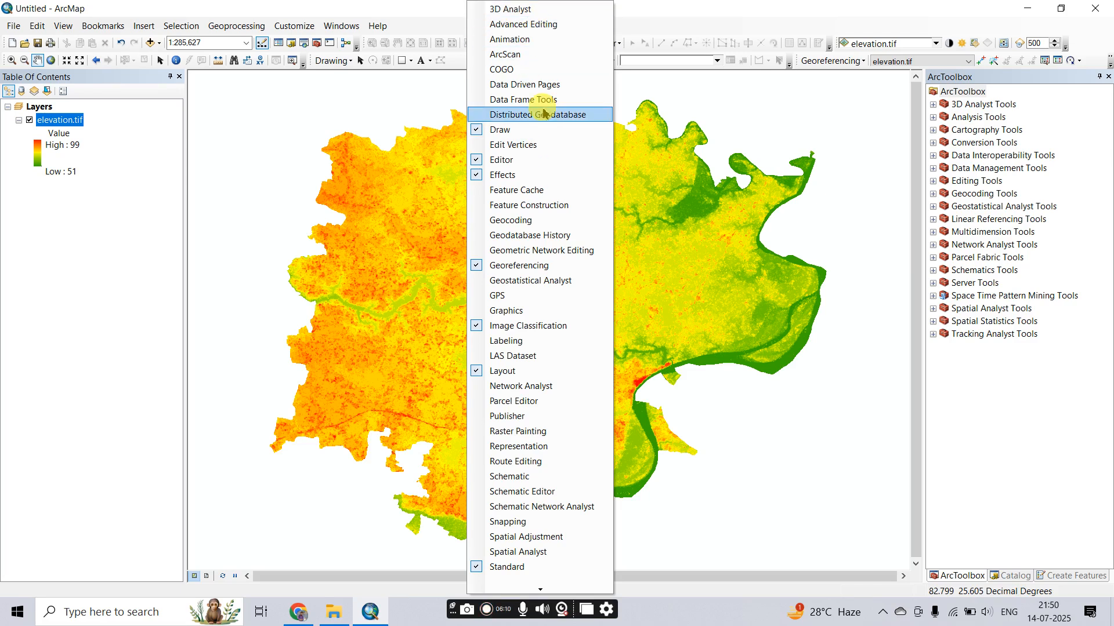
left_click(671, 13)
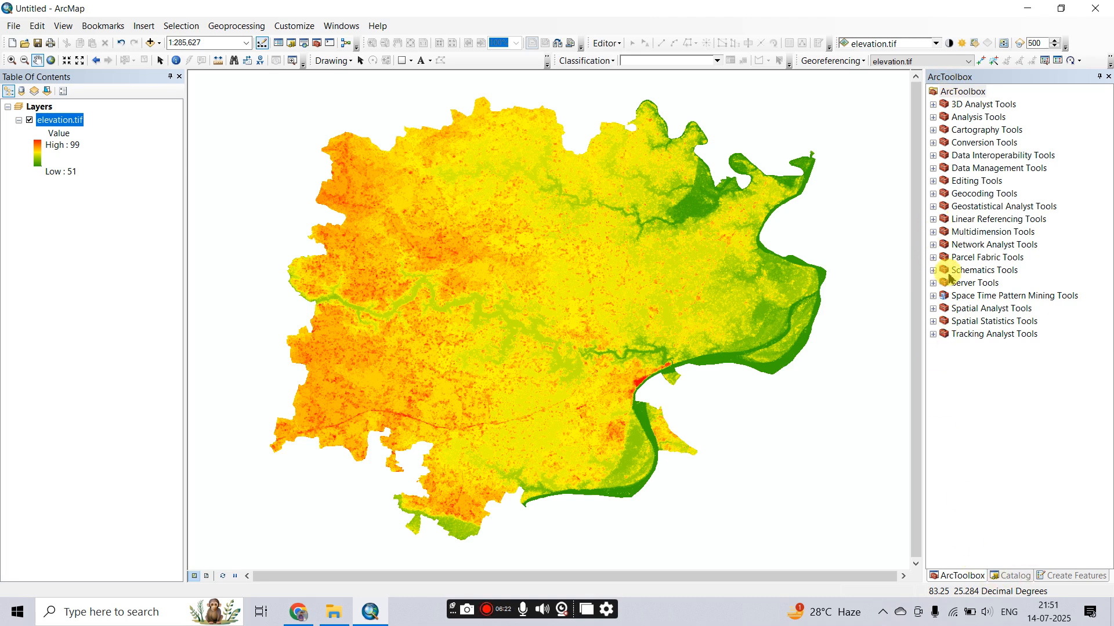
Start the Project Raster tool from the Data Management projection tools for rasters and set elevation.tif as the input raster.
left_click(934, 167)
scroll(985, 406, "down", 1)
scroll(984, 406, "down", 2)
left_click(944, 320)
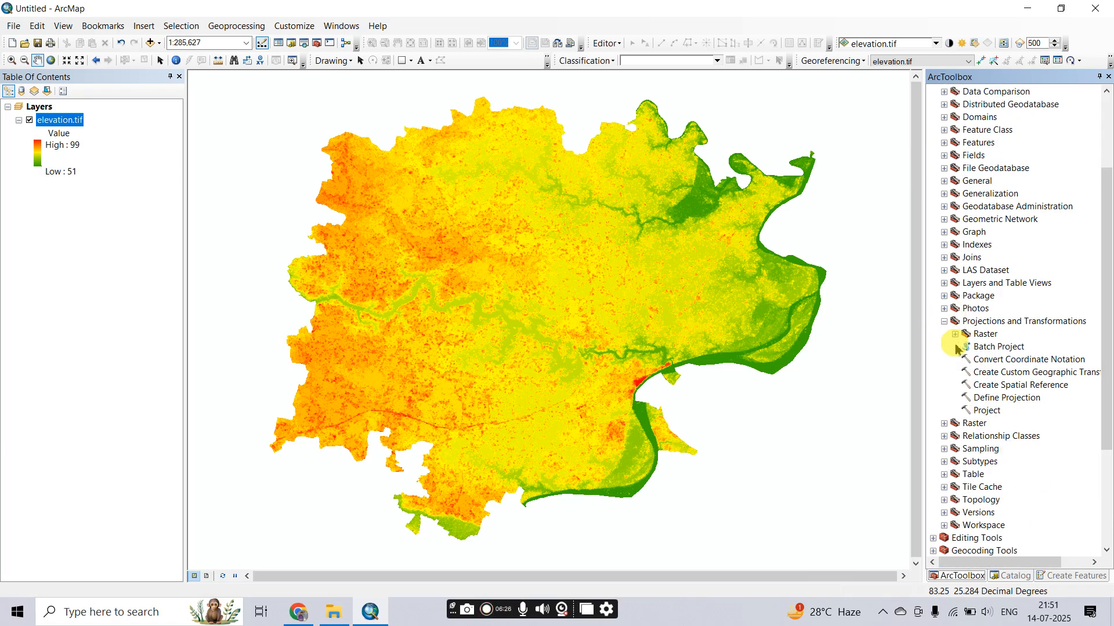
left_click(954, 336)
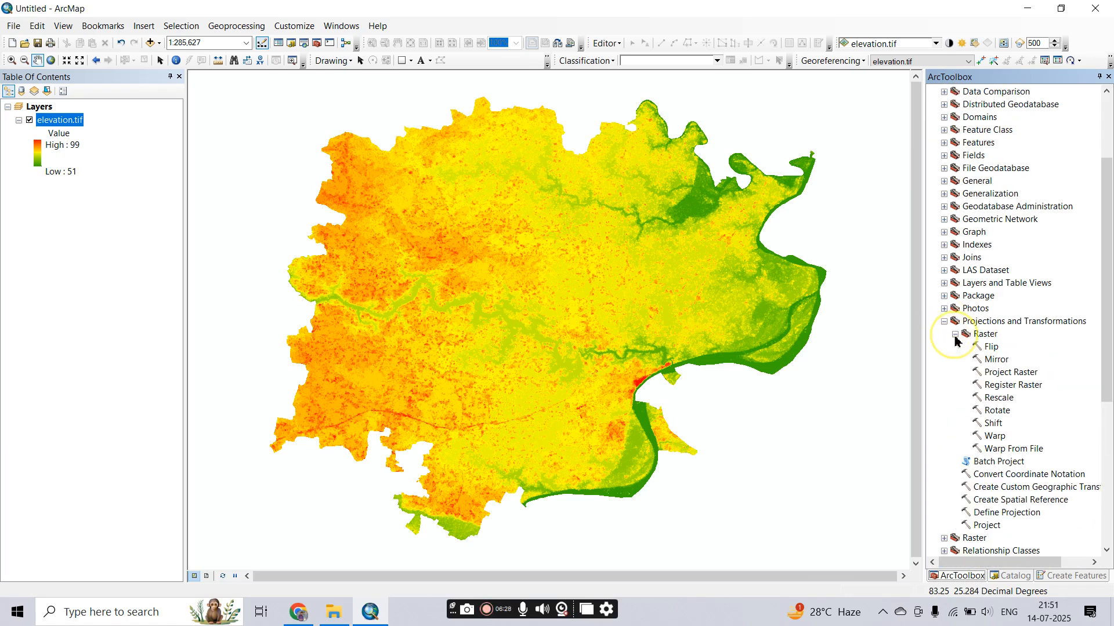
left_click(1016, 373)
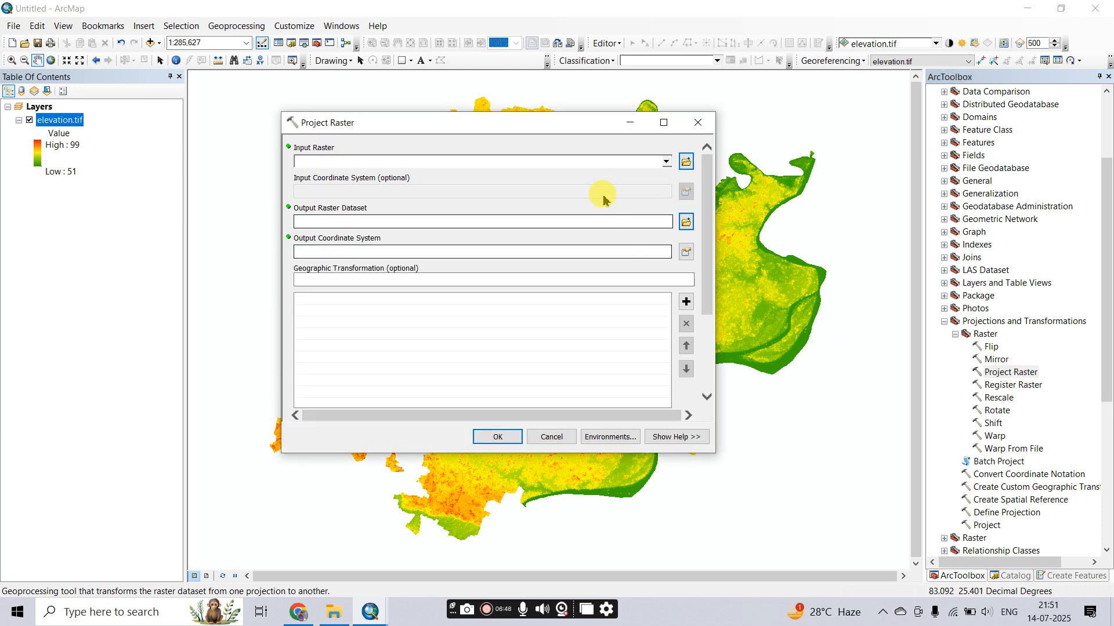
left_click(327, 177)
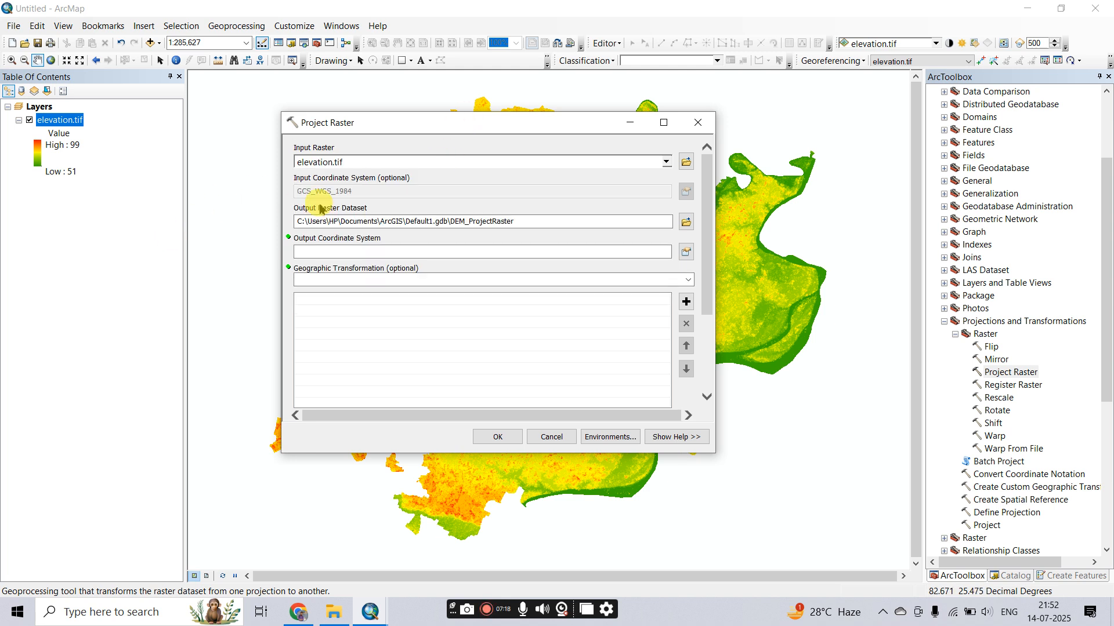
Check the spatial reference, angular unit and datum in the source properties of the elevation.tif layer.
right_click(53, 120)
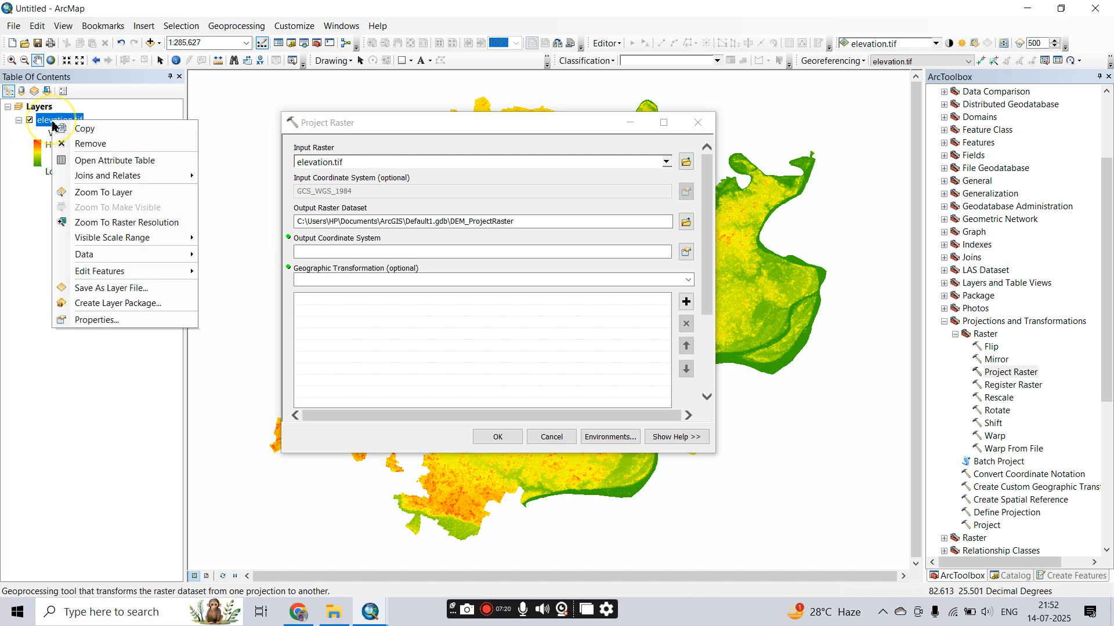
left_click(96, 320)
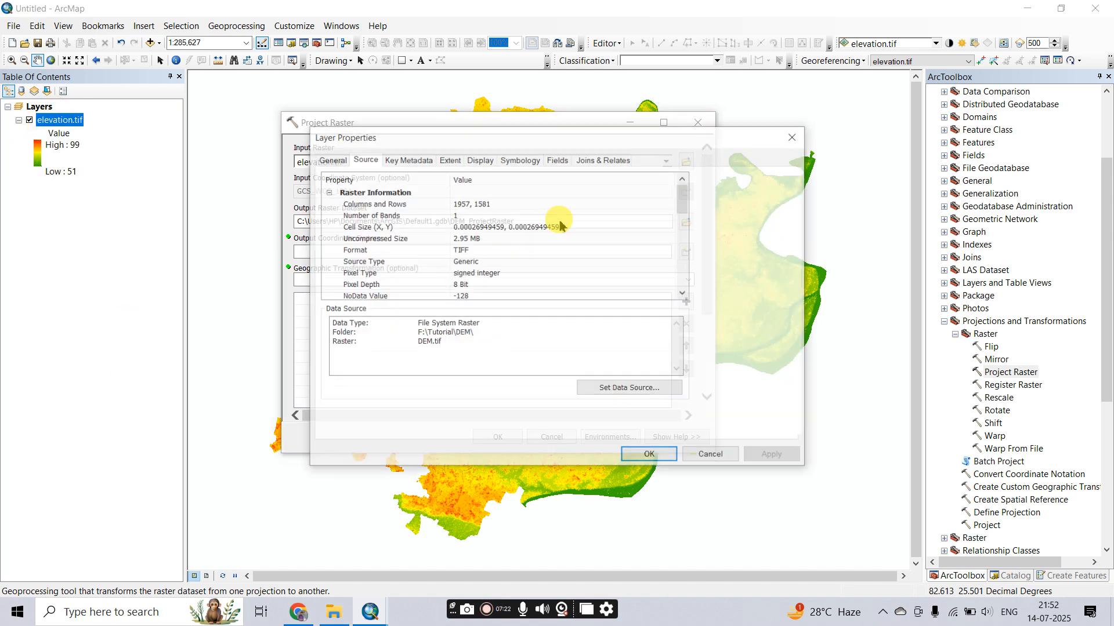
scroll(518, 243, "down", 5)
scroll(518, 243, "up", 2)
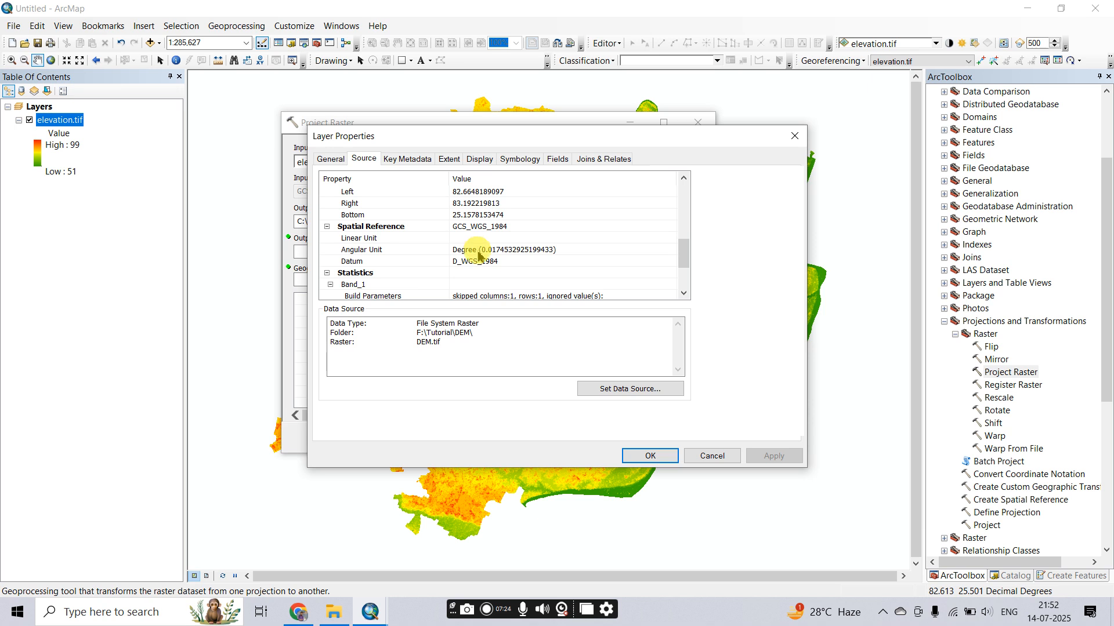
left_click(794, 136)
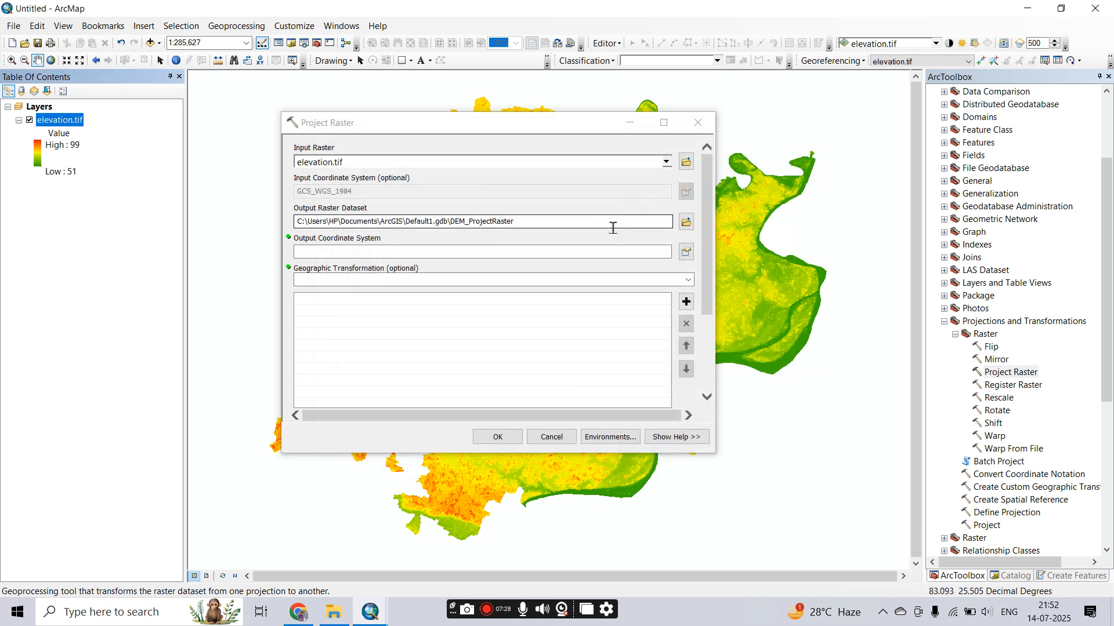
Set the output coordinate system to the projected UTM system WGS 1984 UTM Zone 43N.
left_click(687, 252)
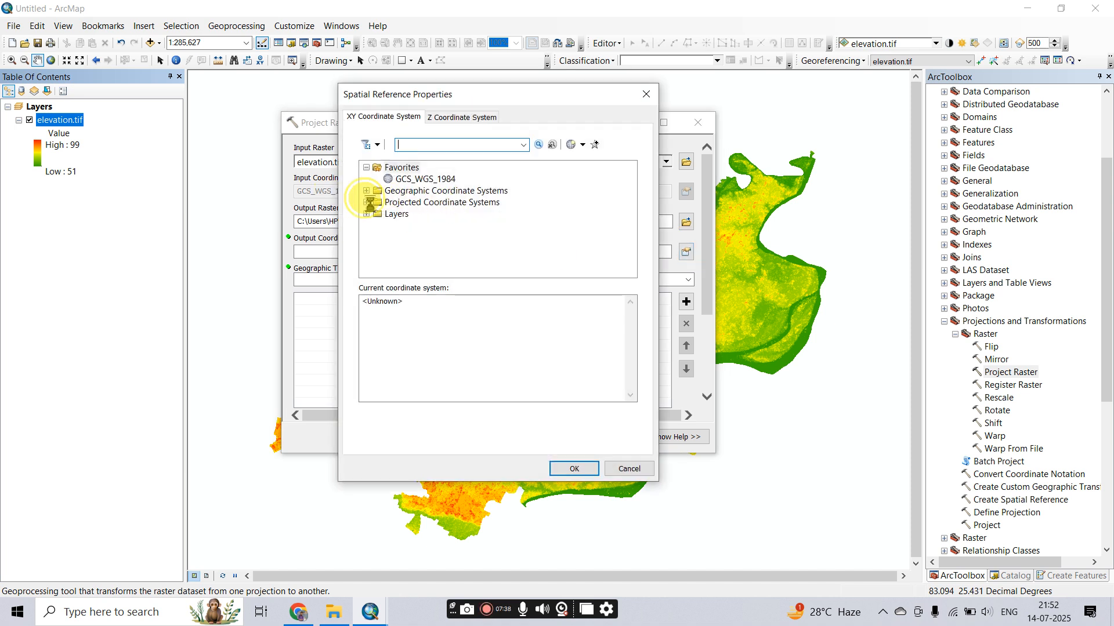
left_click(366, 202)
scroll(400, 203, "down", 1)
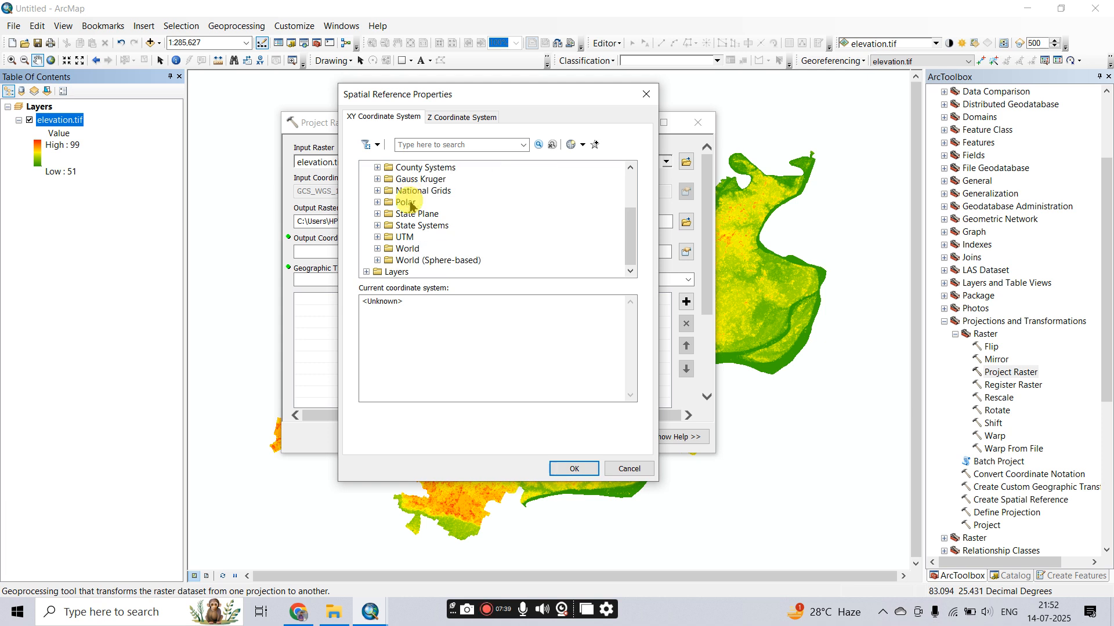
left_click(377, 237)
scroll(383, 239, "down", 3)
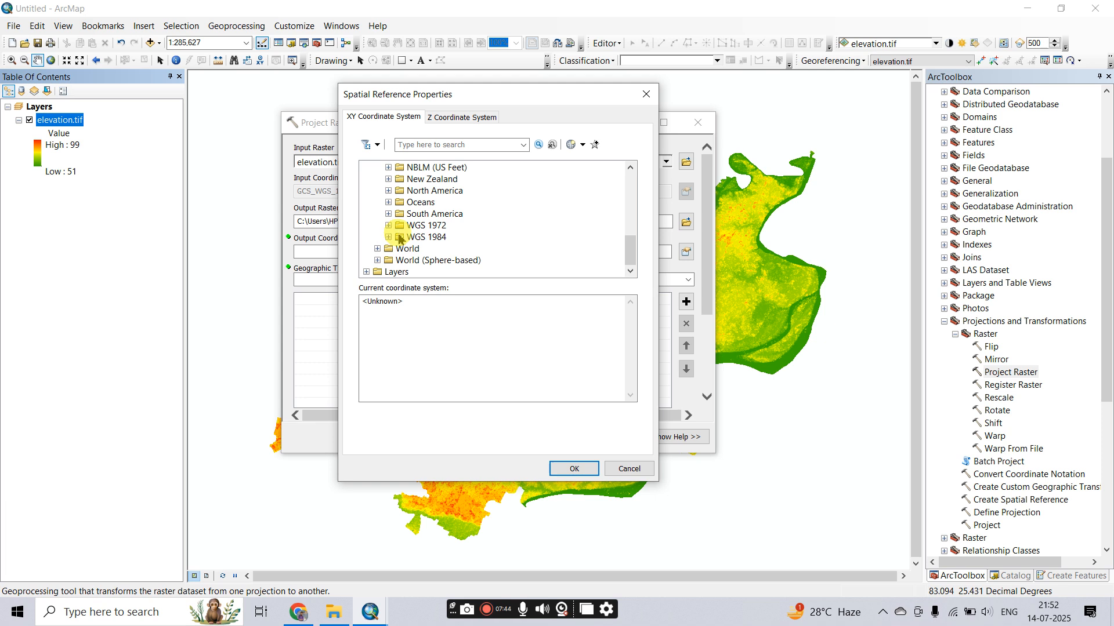
left_click(388, 236)
scroll(400, 232, "down", 1)
left_click(399, 225)
scroll(511, 225, "down", 10)
scroll(511, 228, "down", 4)
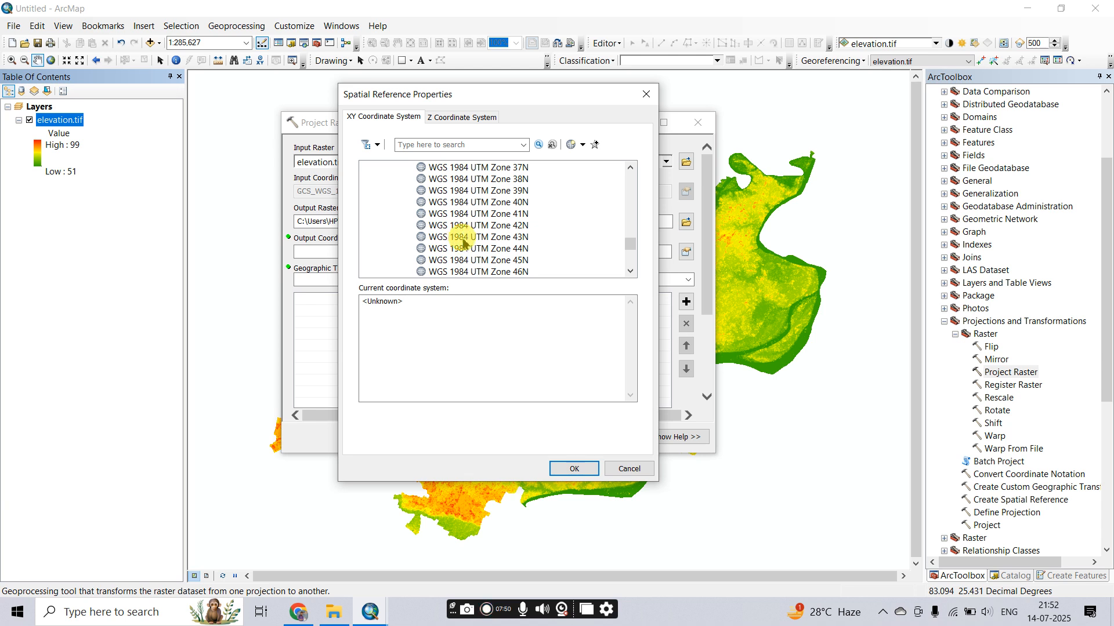
left_click(513, 238)
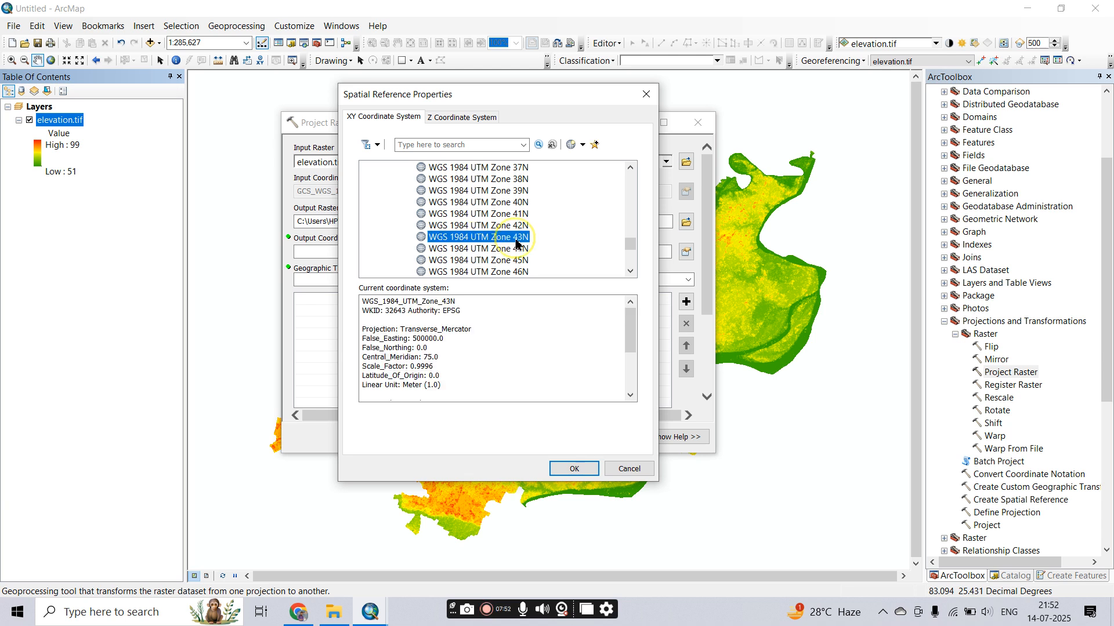
left_click(571, 467)
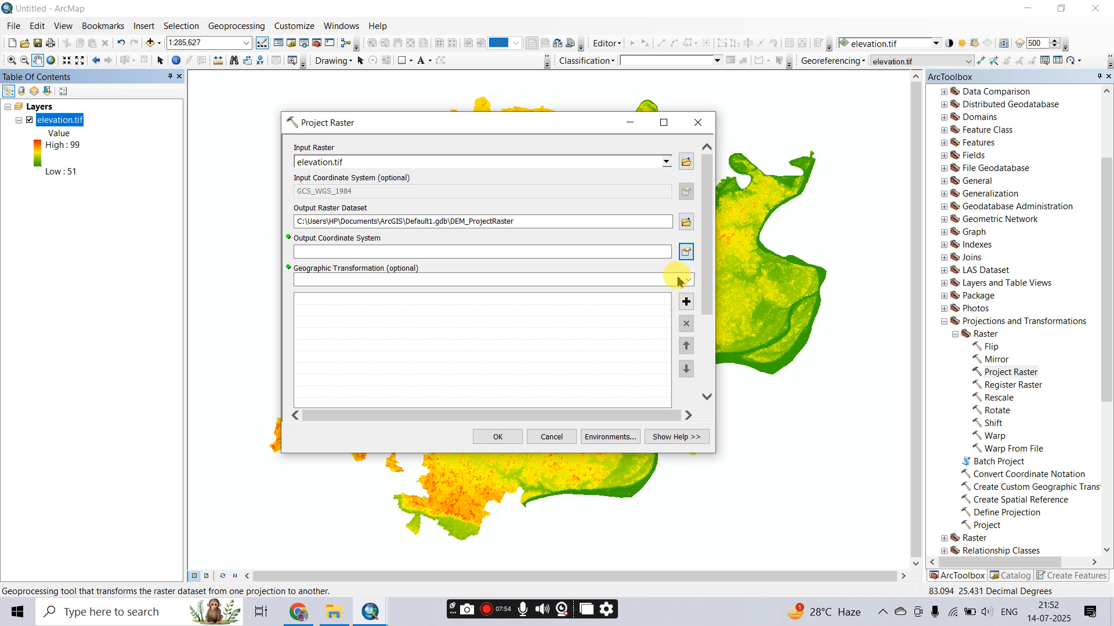
Set the output raster dataset to DEM_project.tif in F:\Tutorial\DEM and run Project Raster with NEAREST resampling.
left_click(686, 222)
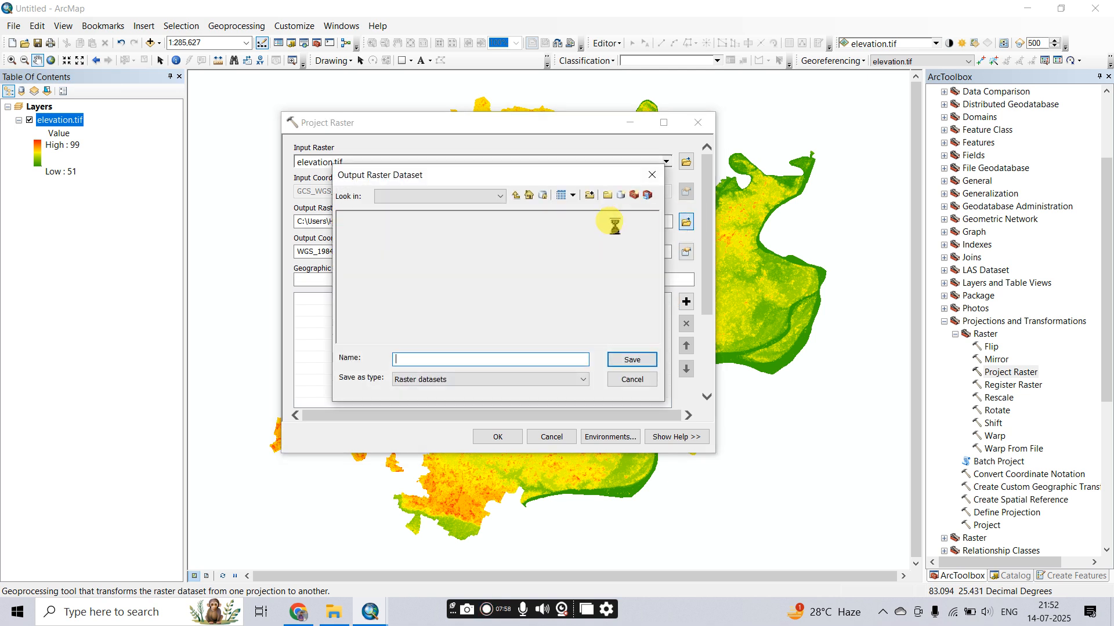
left_click(498, 196)
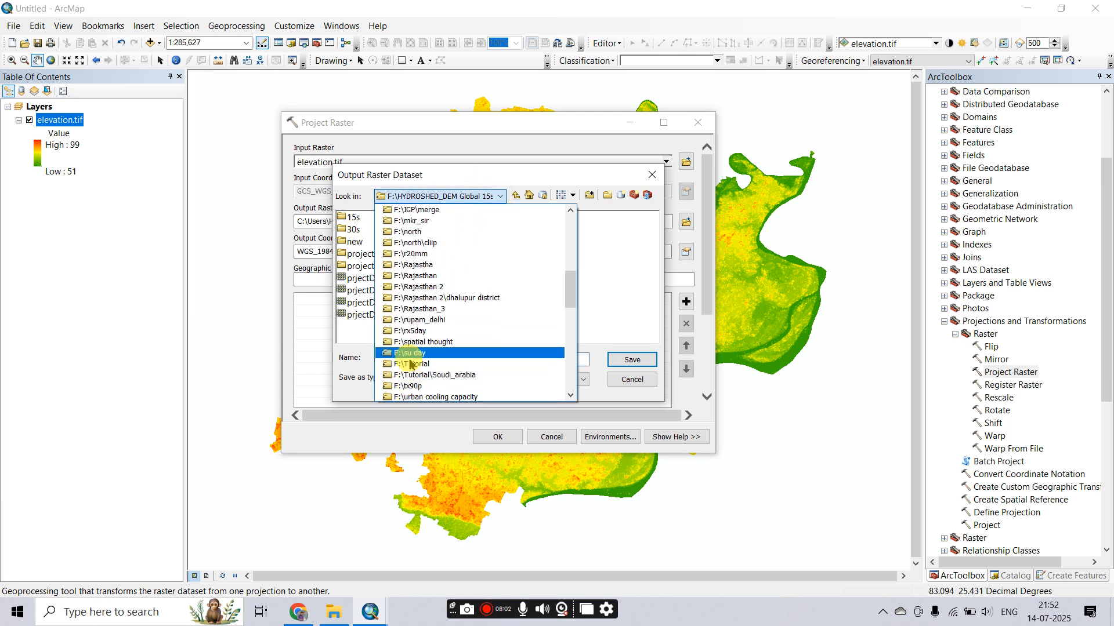
left_click(411, 365)
double_click(356, 279)
left_click(368, 220)
left_click(410, 359)
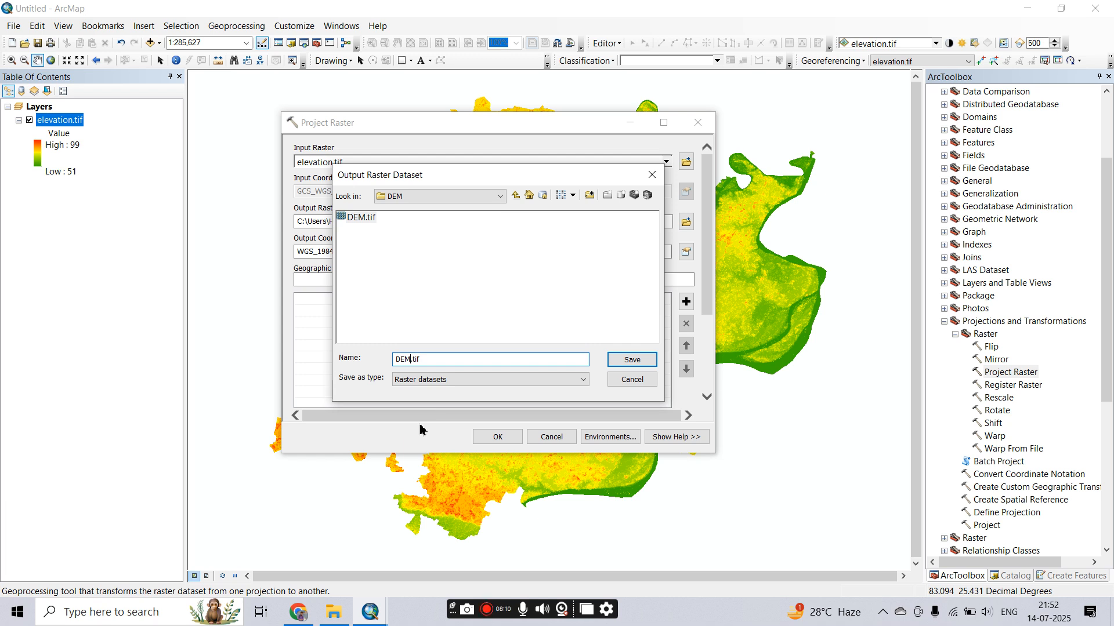
type("_project")
key("Return")
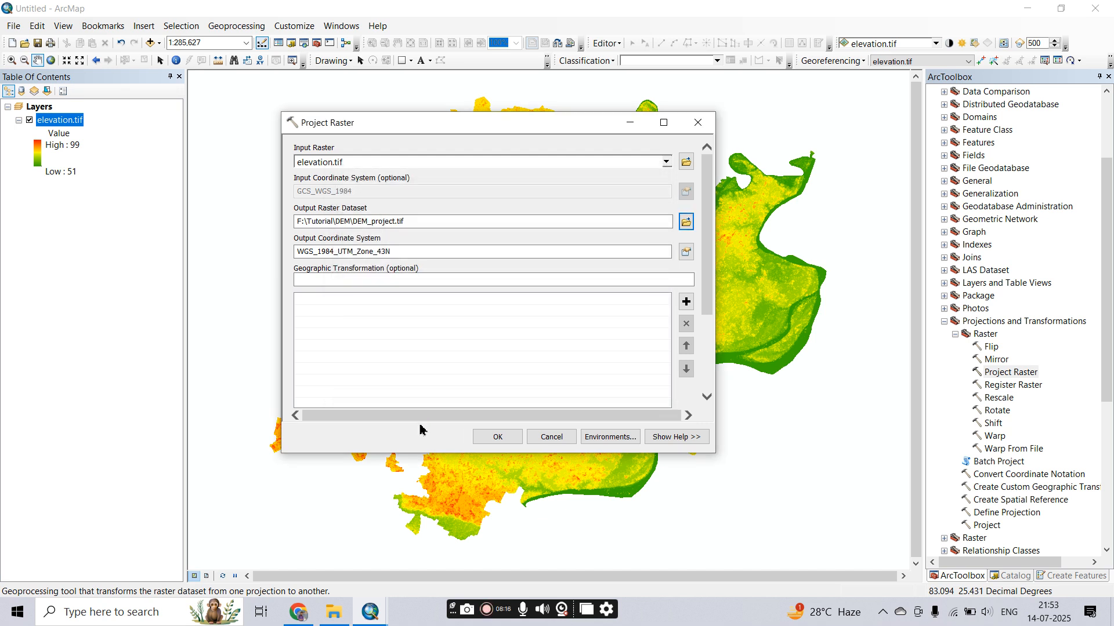
left_click_drag(711, 302, 707, 386)
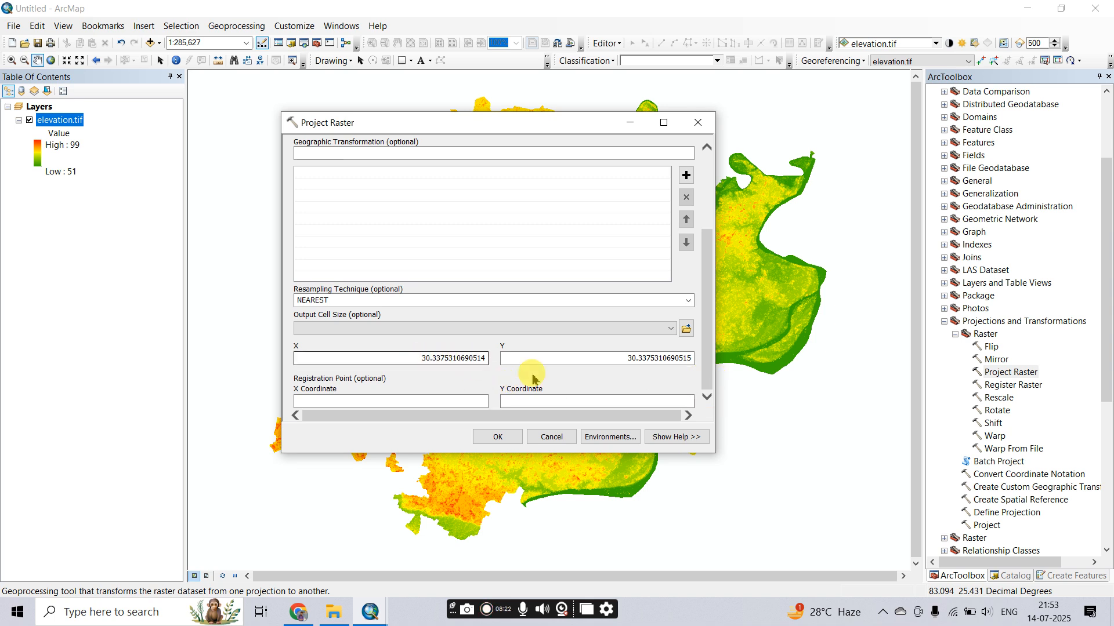
left_click(498, 437)
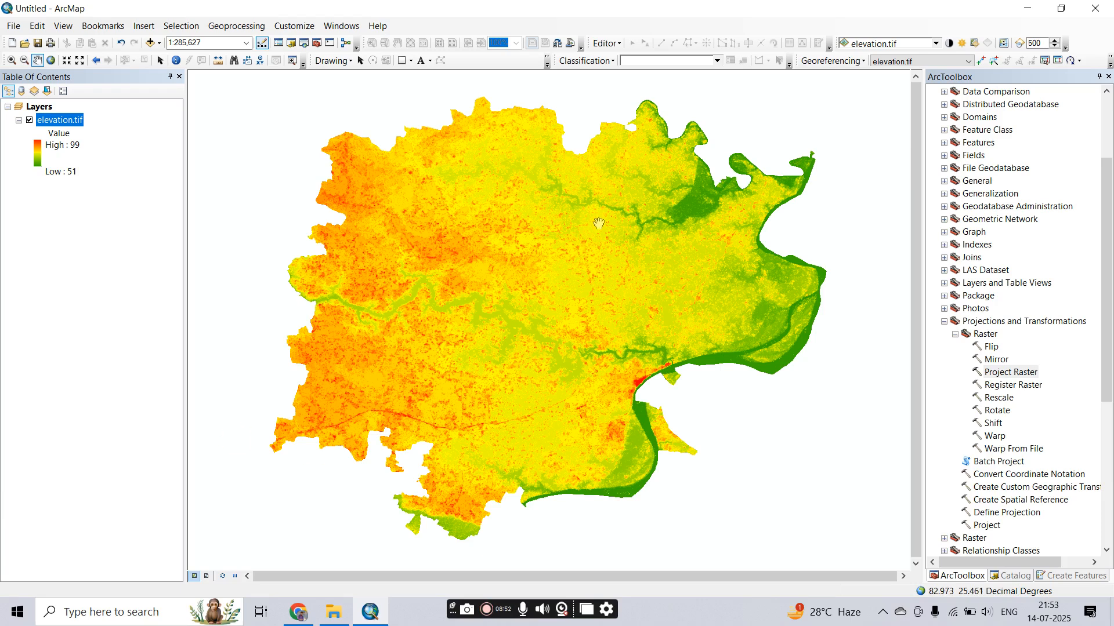
scroll(594, 239, "up", 1)
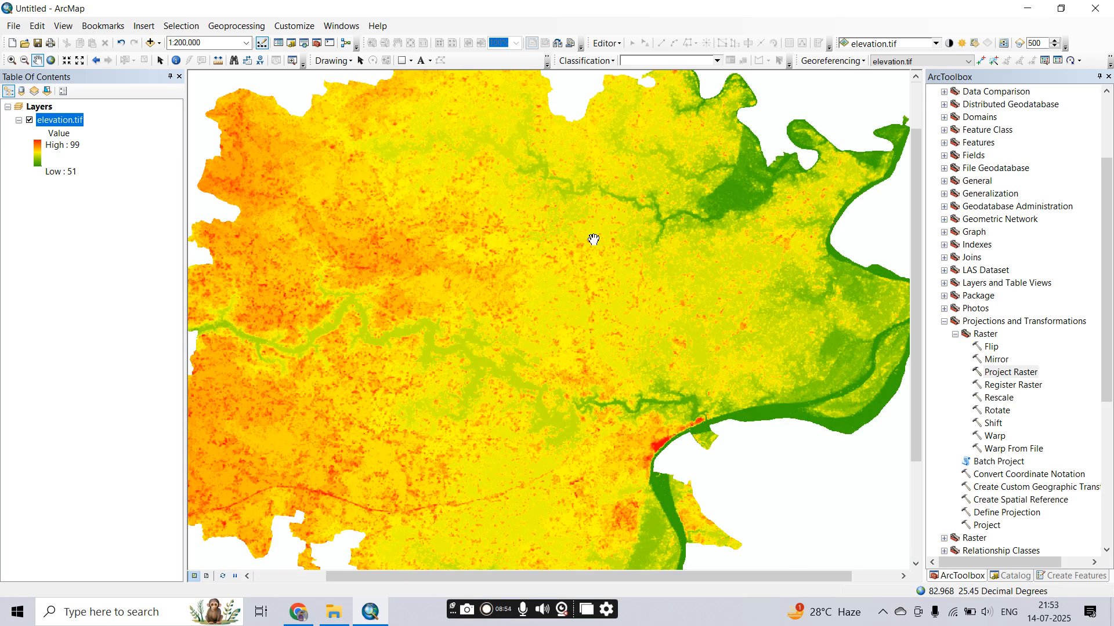
scroll(594, 240, "up", 1)
scroll(598, 291, "down", 2)
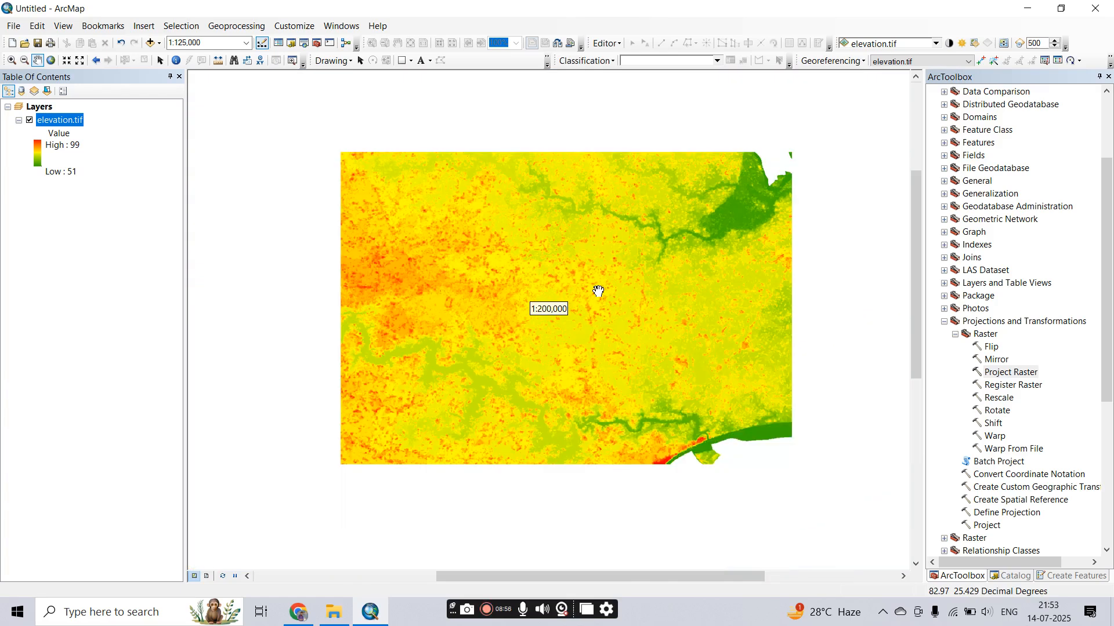
scroll(598, 291, "up", 1)
scroll(598, 291, "down", 1)
scroll(598, 291, "up", 2)
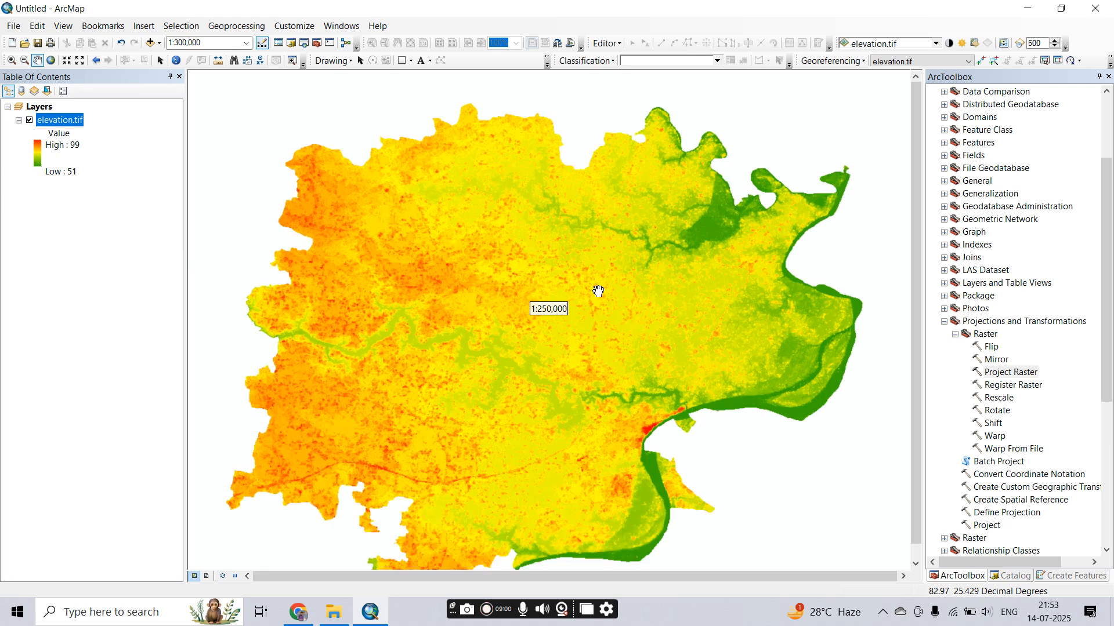
scroll(598, 291, "up", 2)
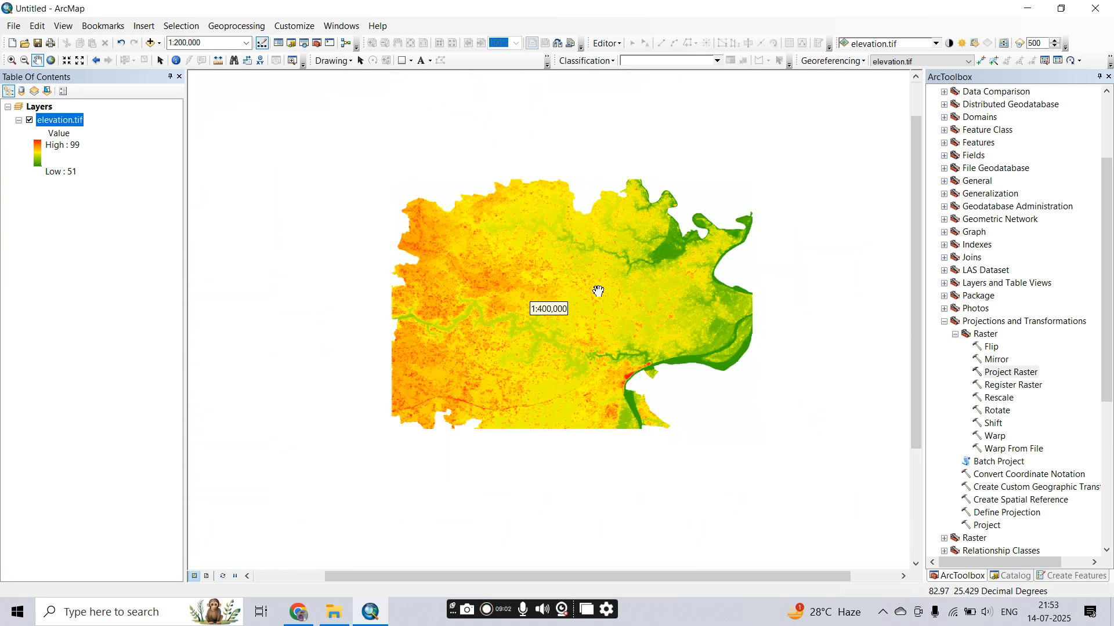
scroll(561, 361, "down", 2)
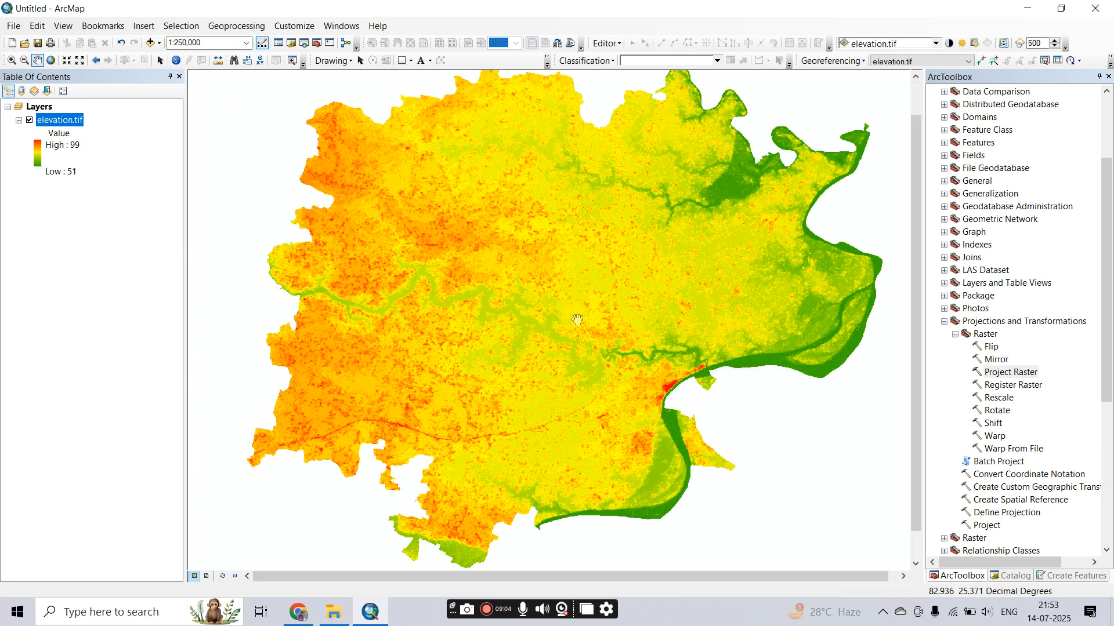
left_click(1095, 8)
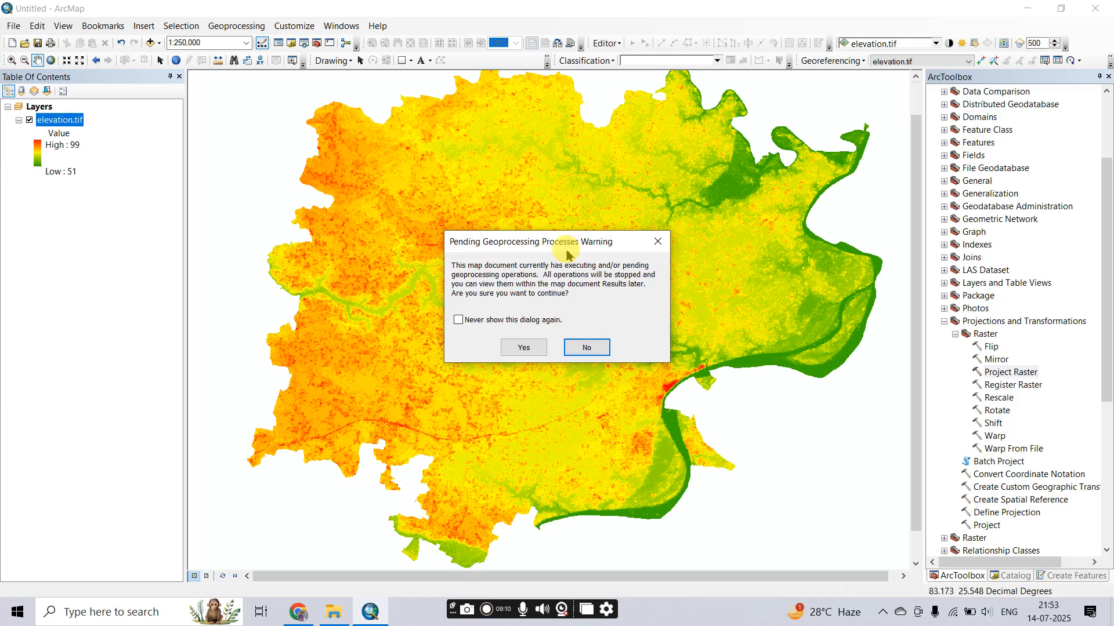
left_click(649, 248)
Review the cell size and band statistics in the source properties of the elevation.tif layer.
right_click(39, 120)
left_click(64, 317)
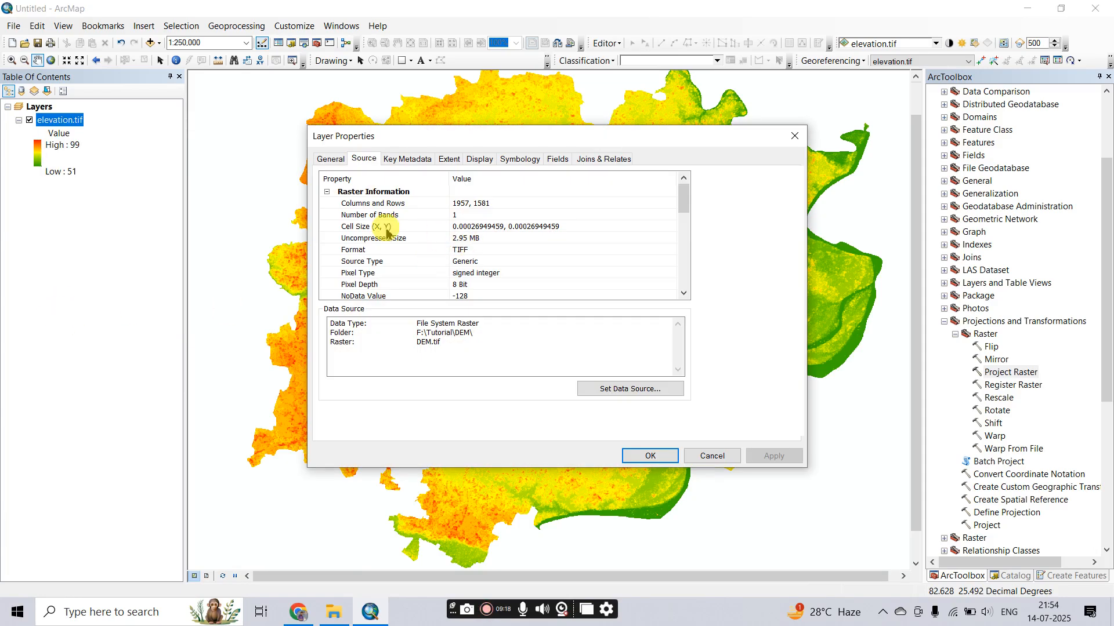
left_click(432, 228)
left_click(551, 226)
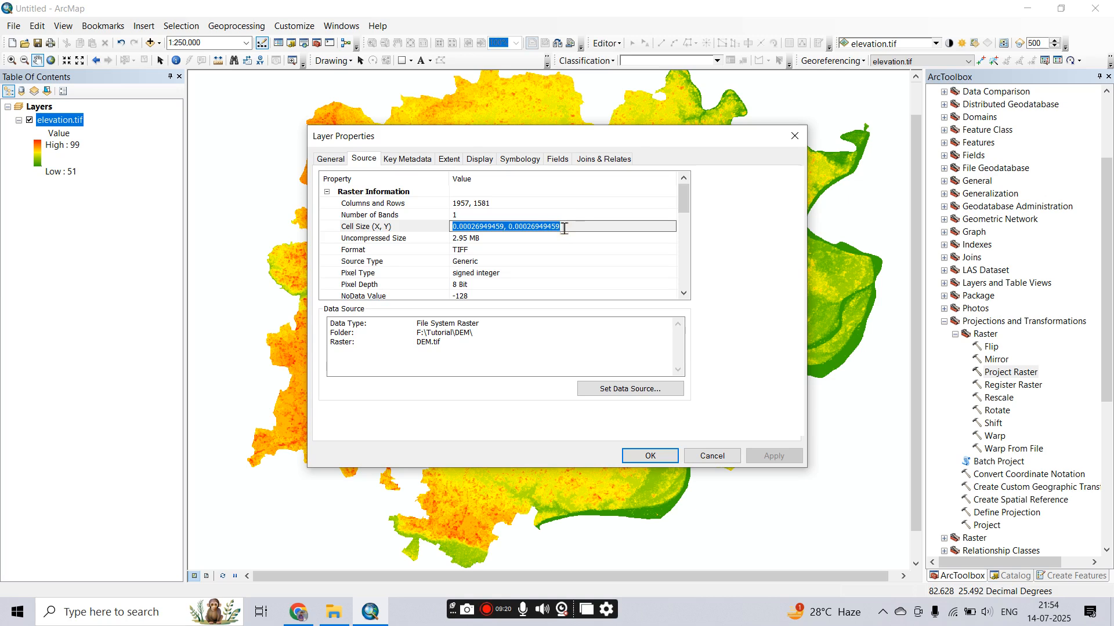
scroll(532, 281, "down", 5)
scroll(520, 273, "down", 5)
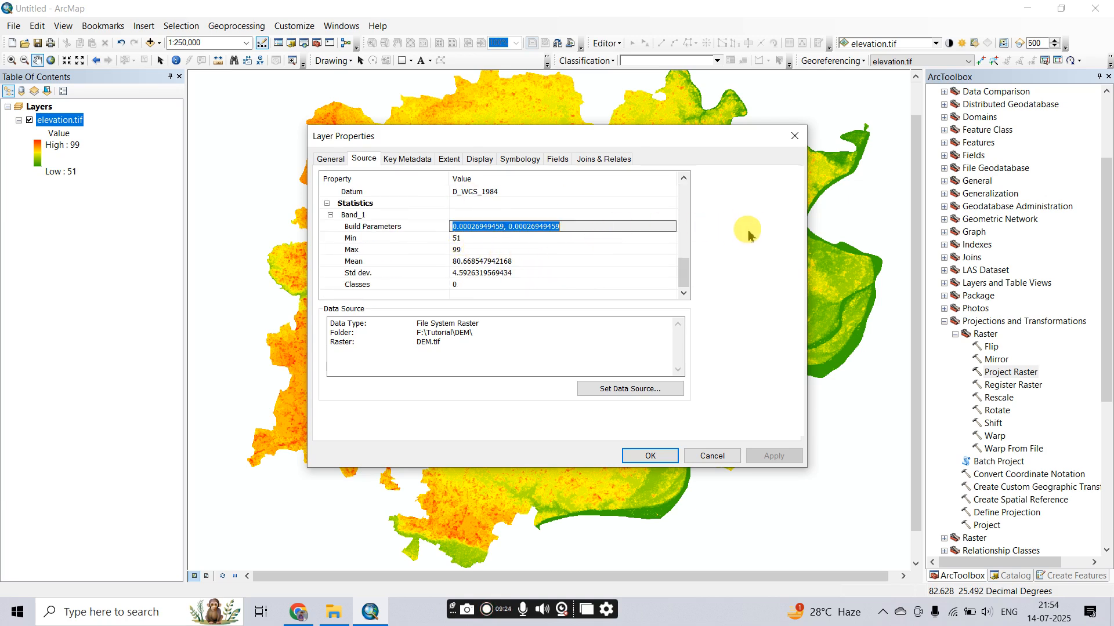
left_click(490, 238)
left_click(504, 249)
scroll(511, 253, "up", 10)
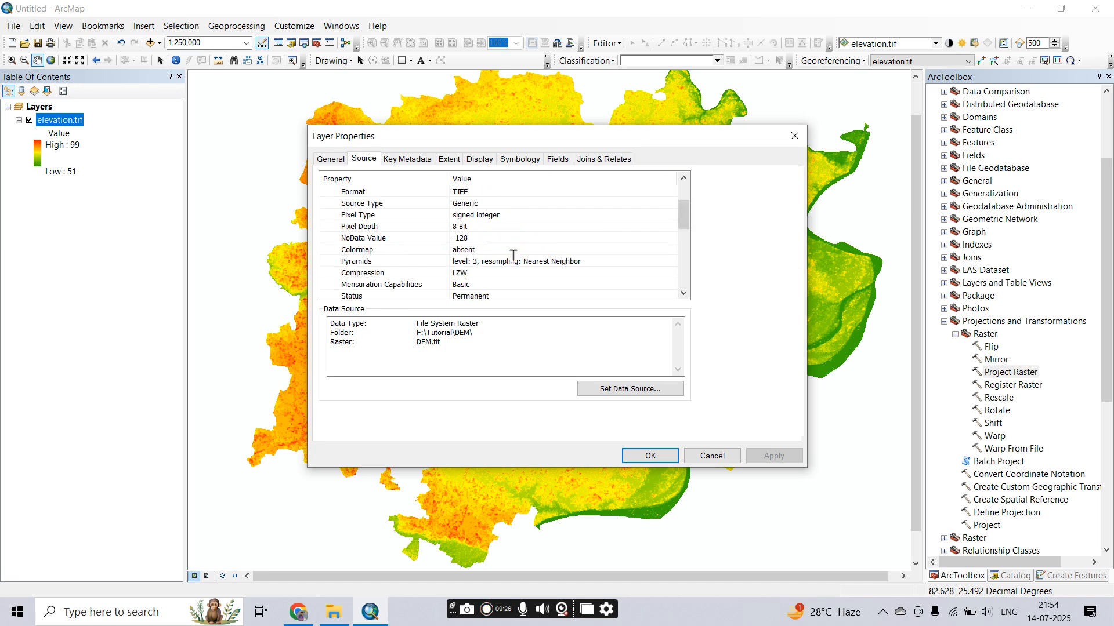
left_click(795, 135)
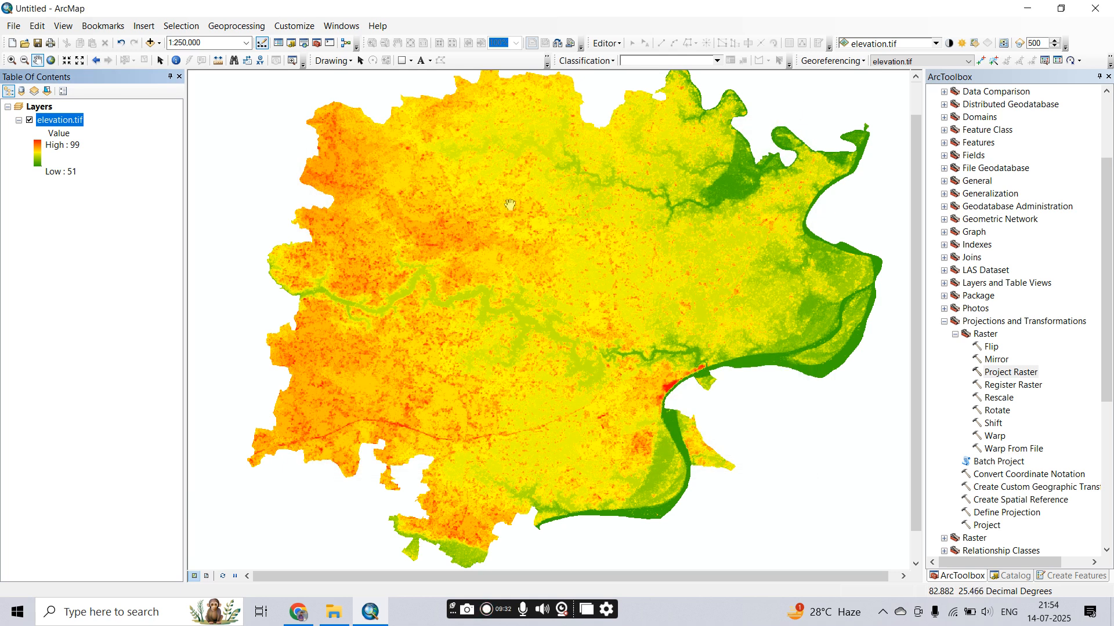
scroll(499, 211, "up", 2)
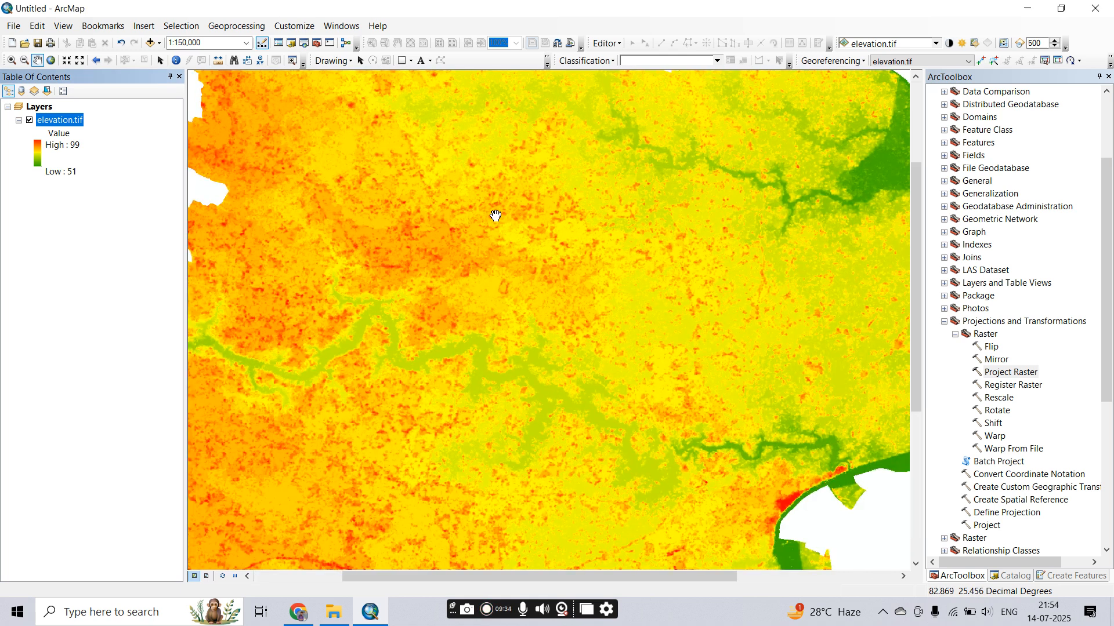
scroll(495, 216, "up", 1)
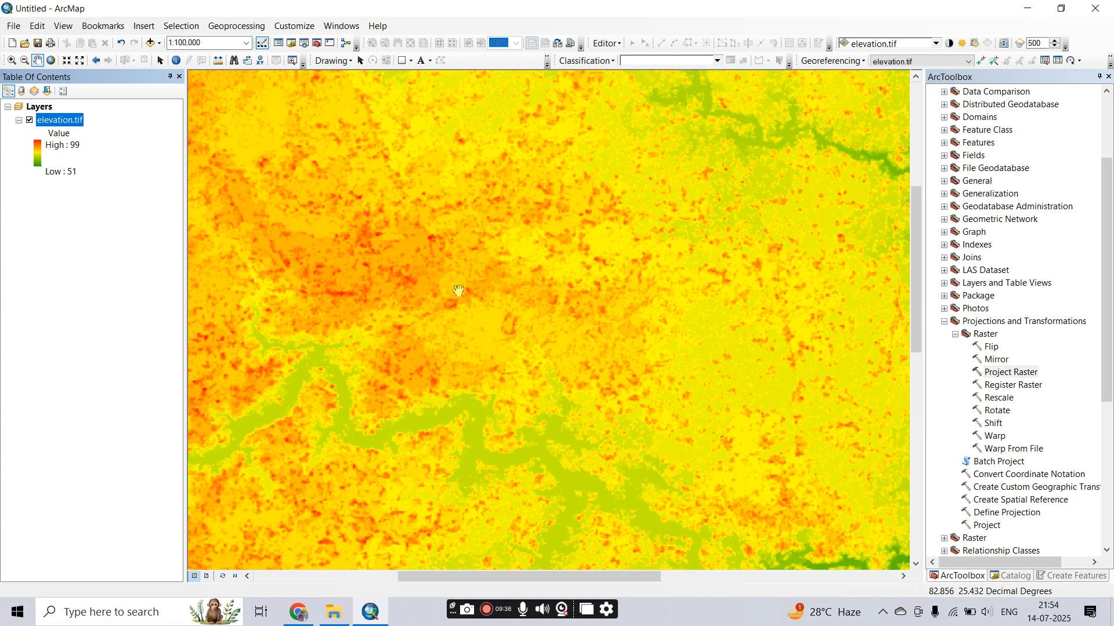
scroll(458, 290, "up", 1)
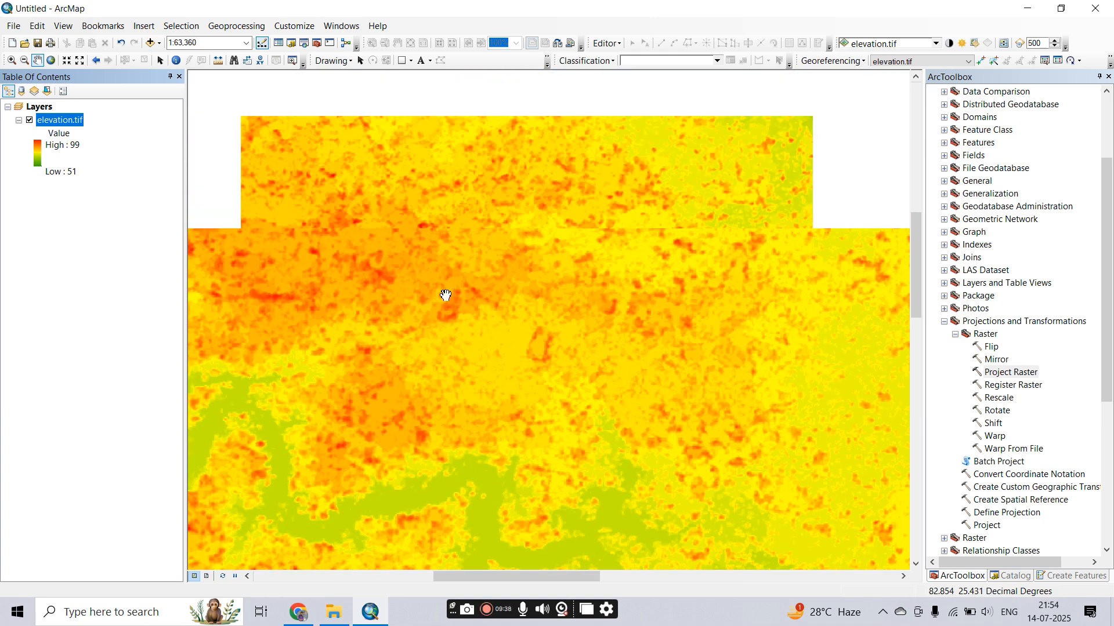
scroll(446, 296, "down", 3)
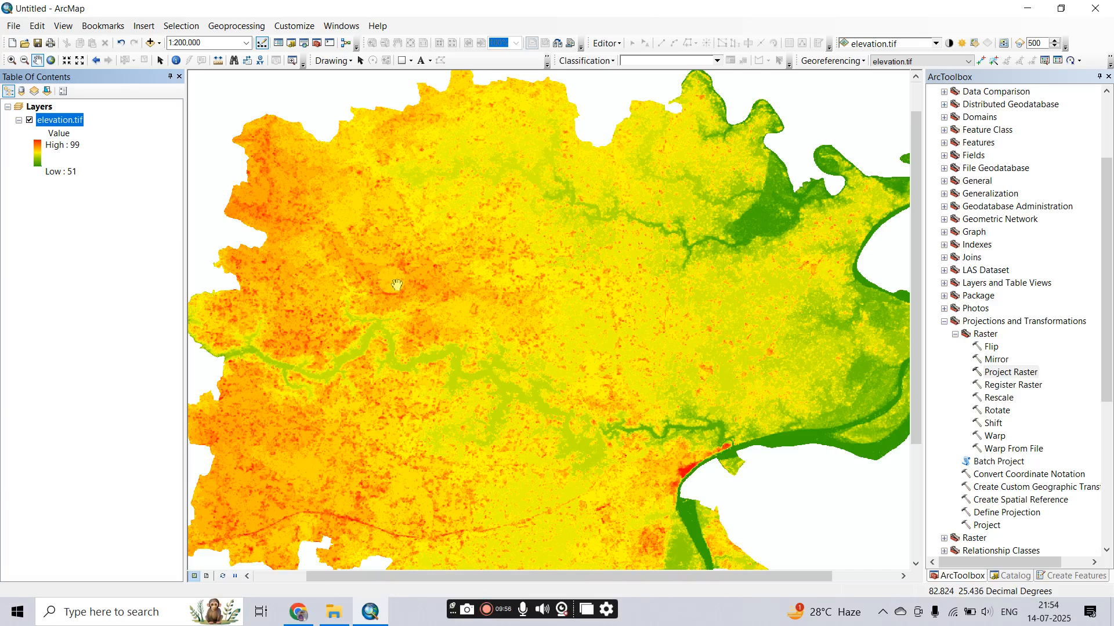
scroll(395, 283, "down", 1)
scroll(396, 283, "down", 3)
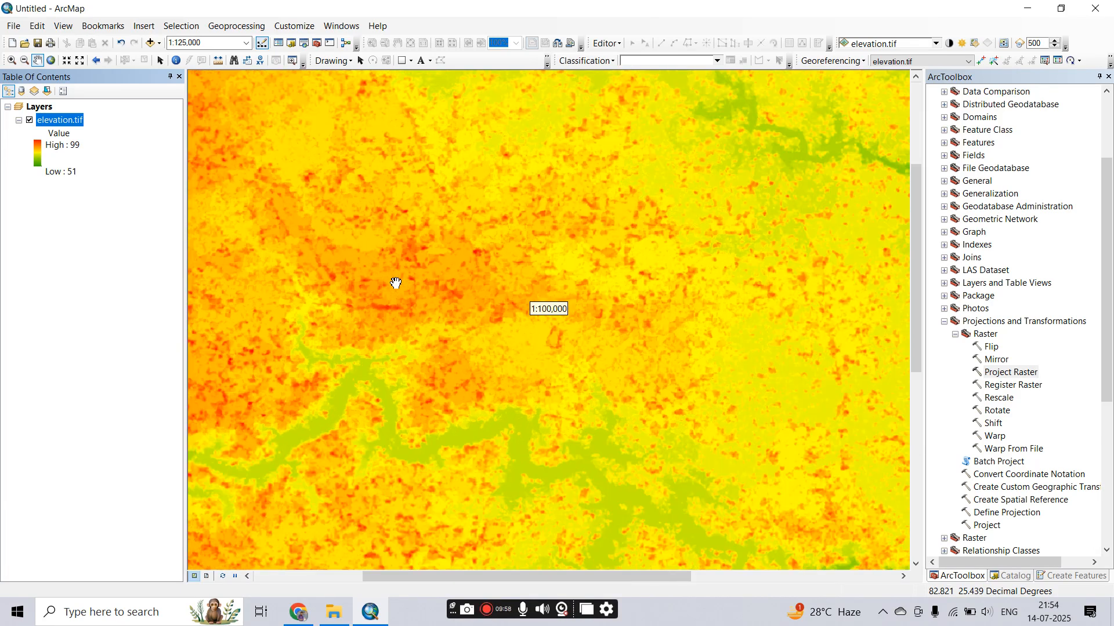
scroll(396, 283, "down", 2)
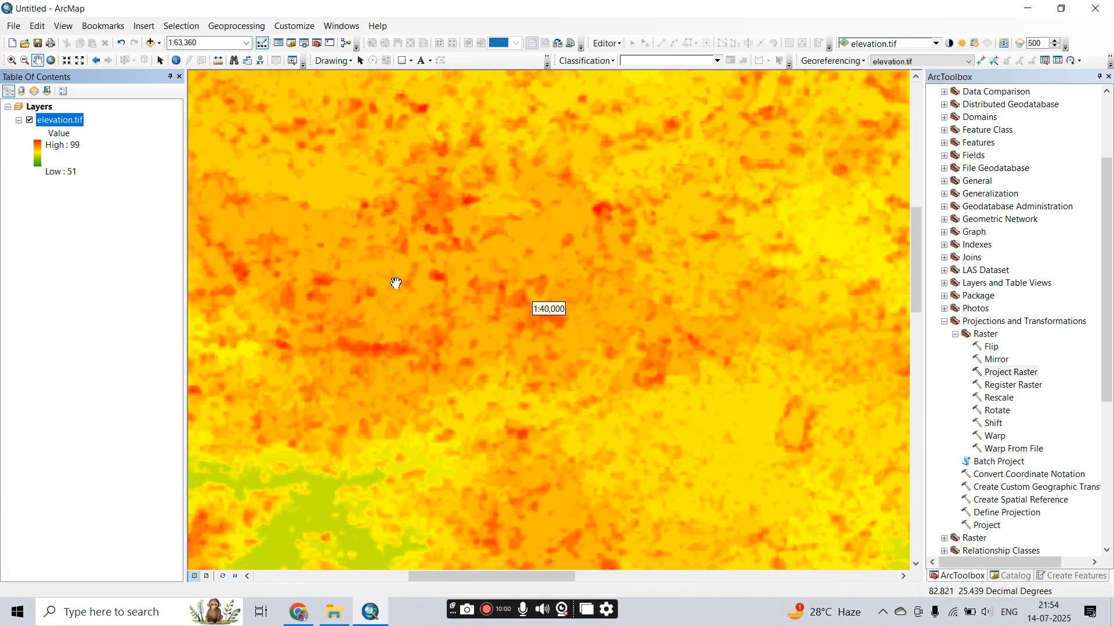
scroll(395, 283, "down", 3)
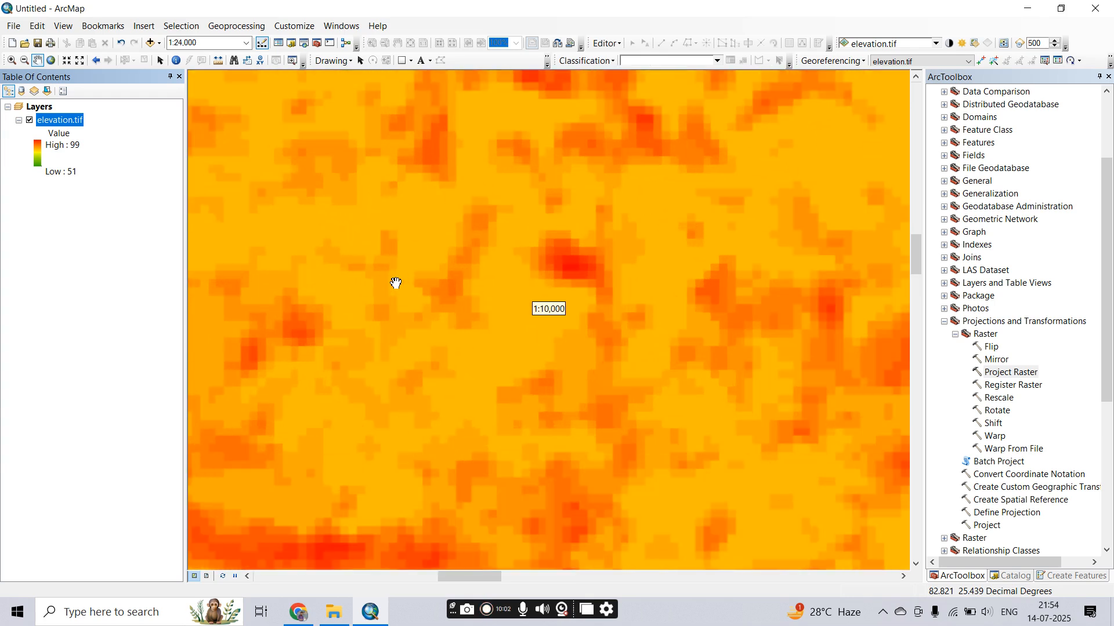
scroll(395, 283, "up", 3)
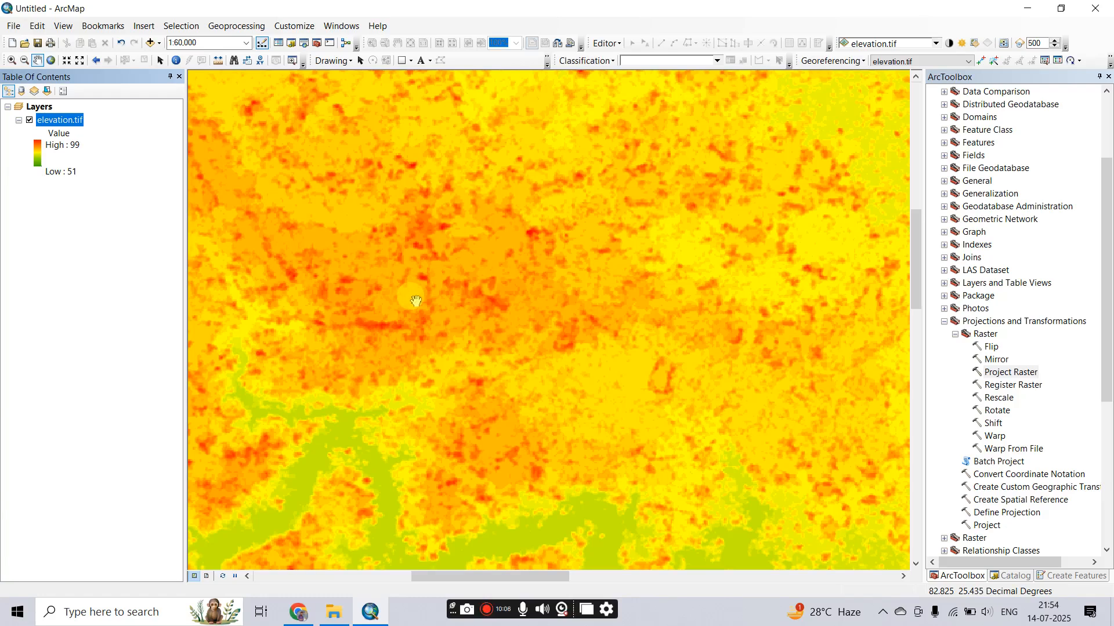
scroll(415, 301, "up", 1)
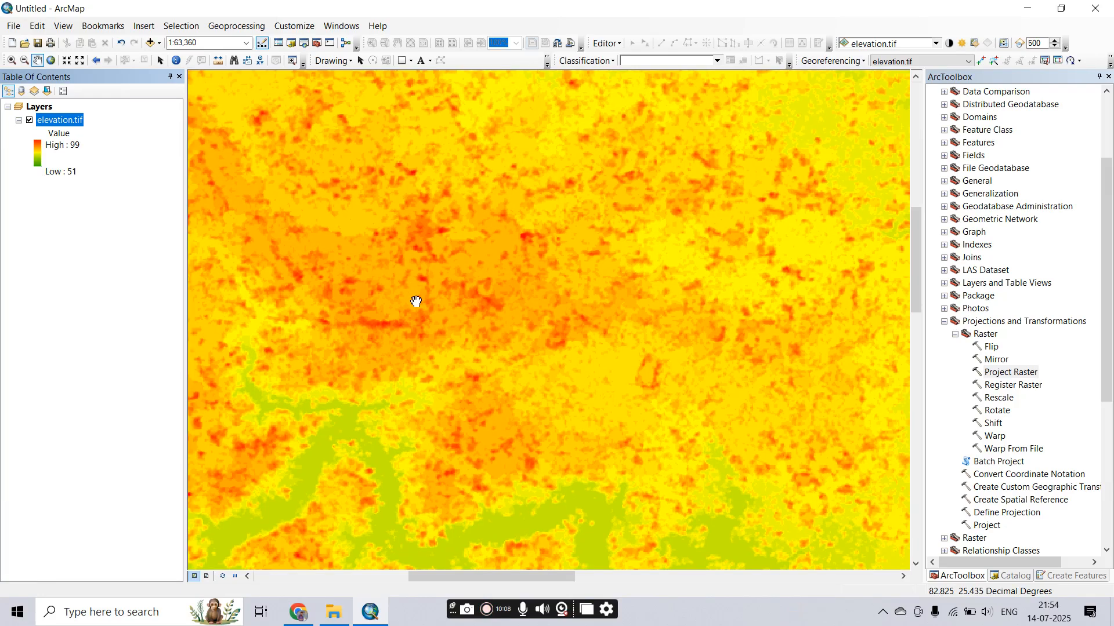
scroll(416, 301, "up", 2)
scroll(415, 303, "up", 3)
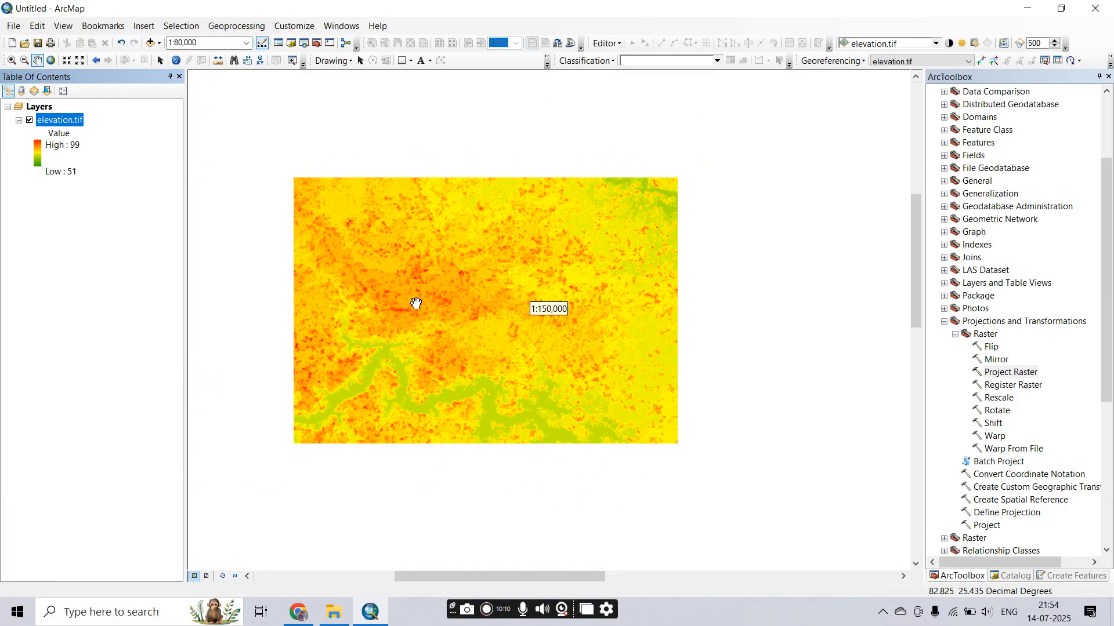
scroll(416, 303, "down", 2)
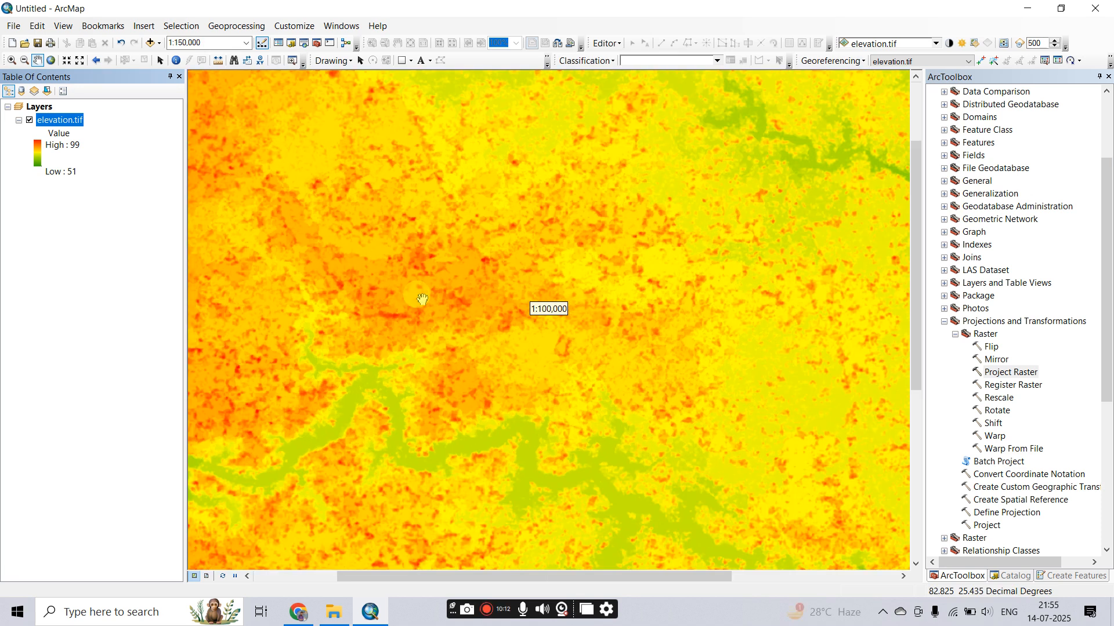
left_click(1023, 7)
left_click(1022, 7)
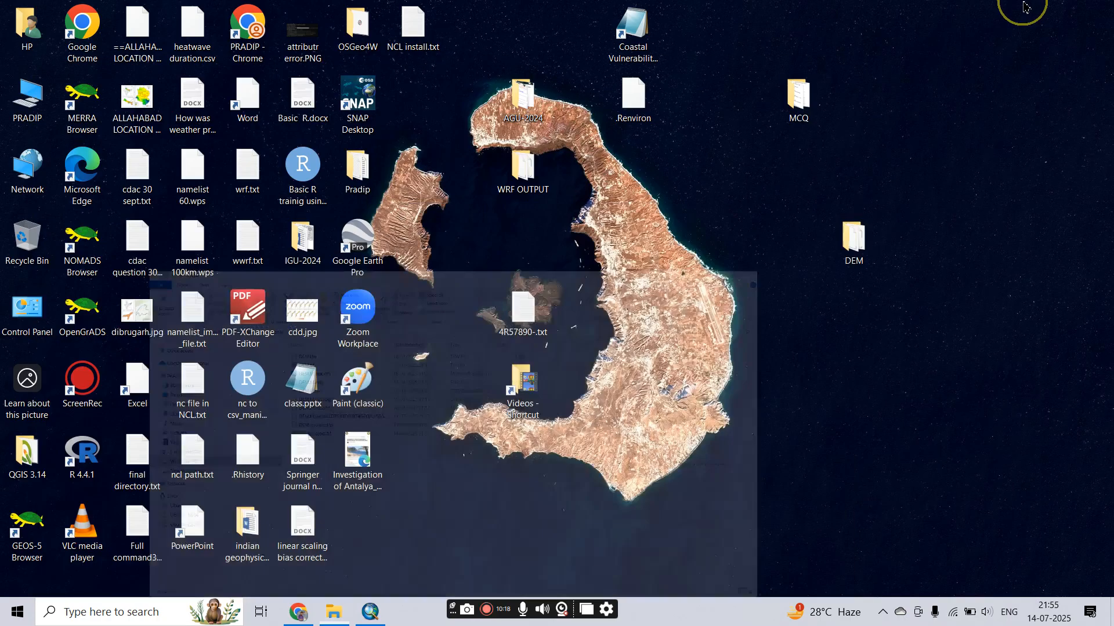
right_click(632, 246)
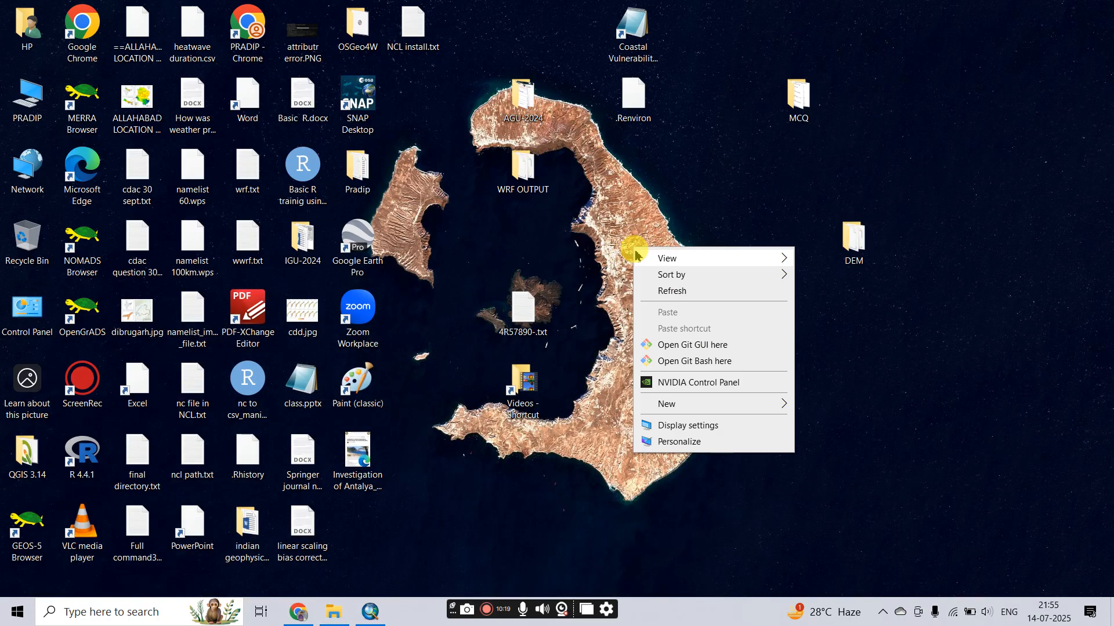
left_click(676, 293)
right_click(677, 292)
left_click(714, 339)
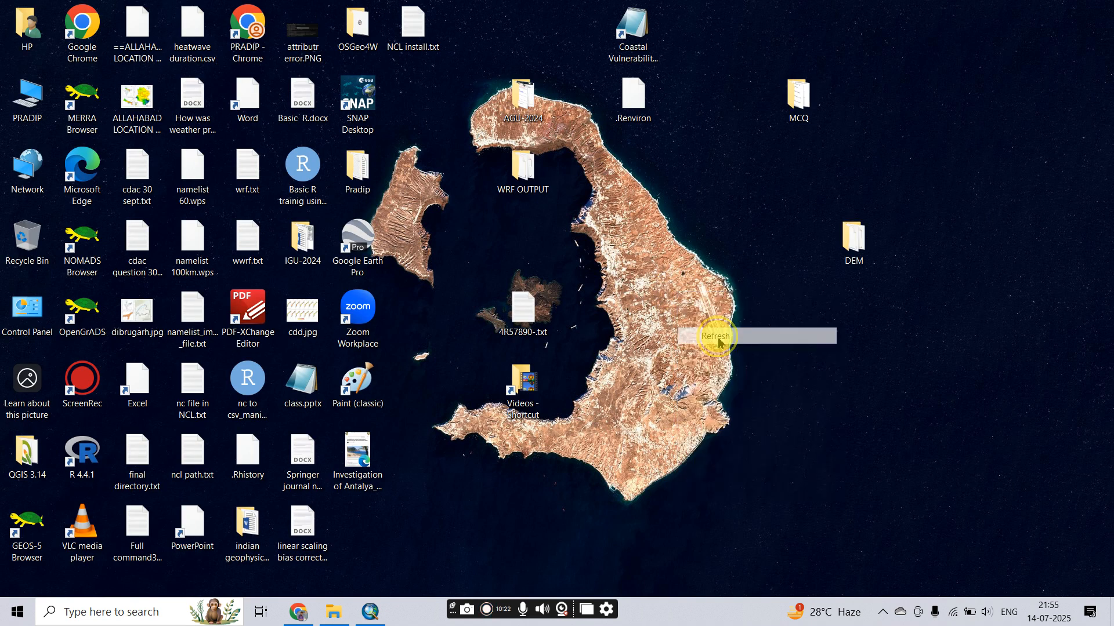
right_click(748, 370)
left_click(754, 378)
right_click(753, 378)
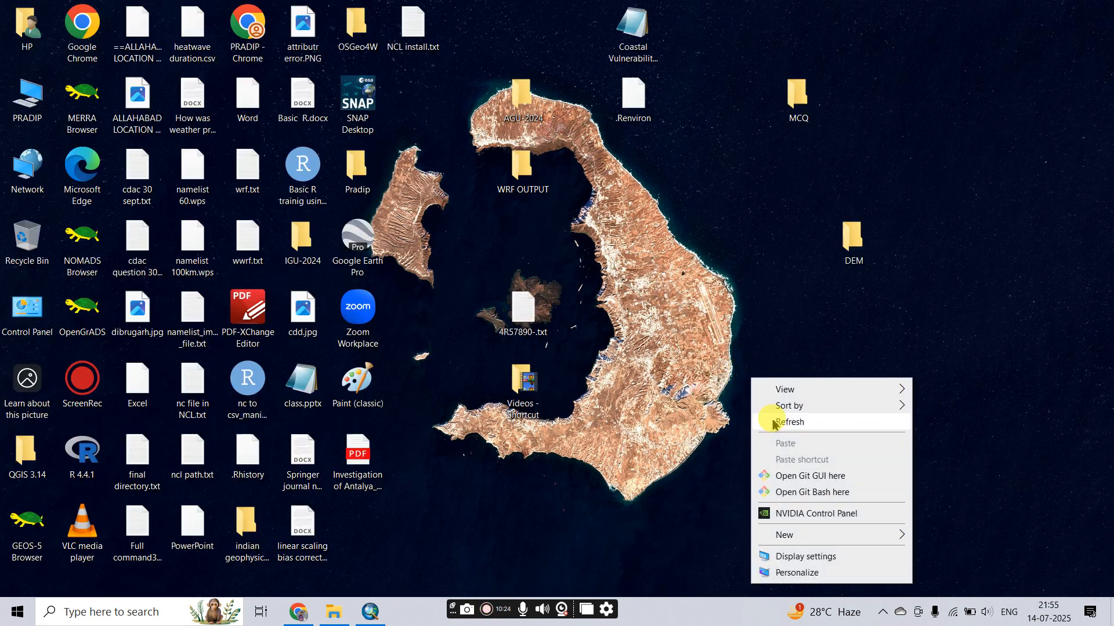
left_click(774, 422)
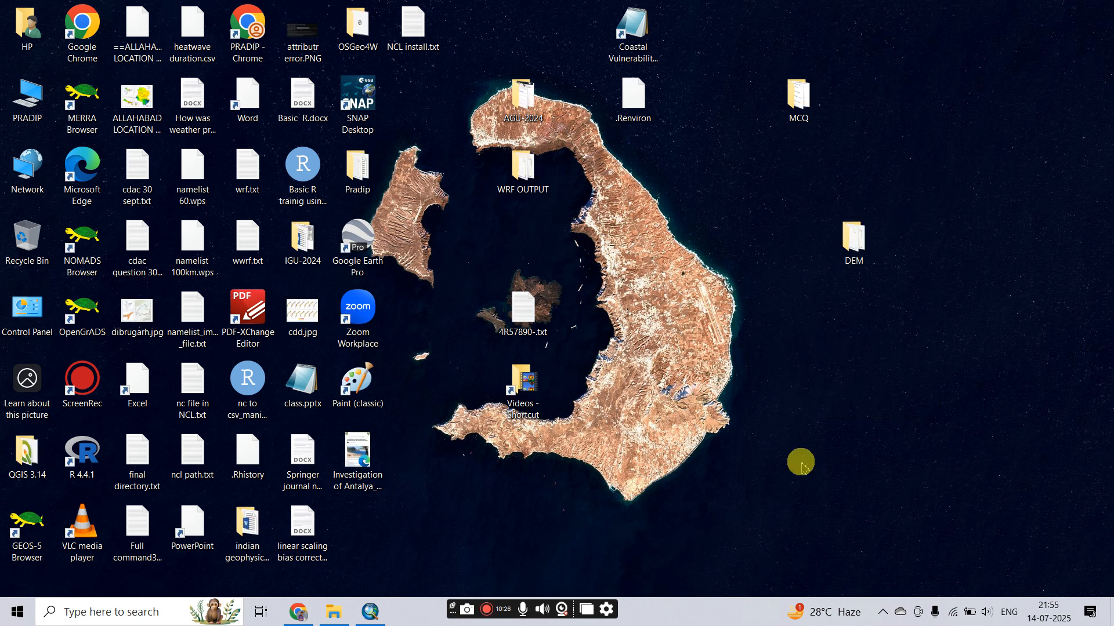
right_click(700, 299)
left_click(732, 344)
right_click(730, 342)
left_click(756, 385)
right_click(754, 382)
left_click(778, 422)
right_click(782, 429)
left_click(820, 261)
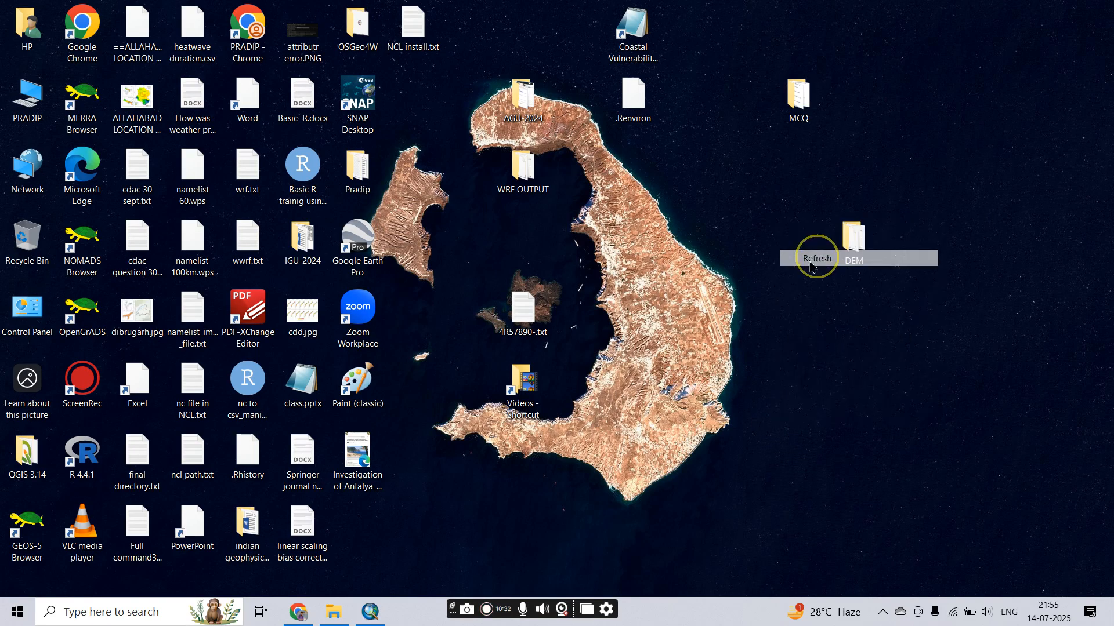
Switch back to ArcMap, view the full extent of DEM_project.tif and inspect its legend classes.
left_click(369, 614)
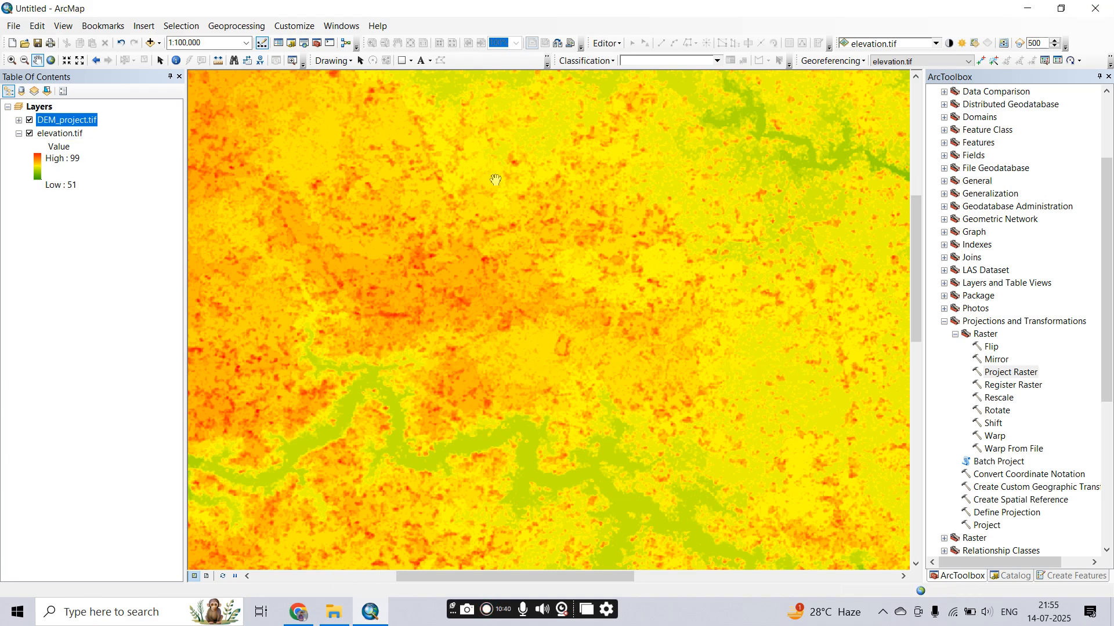
scroll(510, 276, "down", 4)
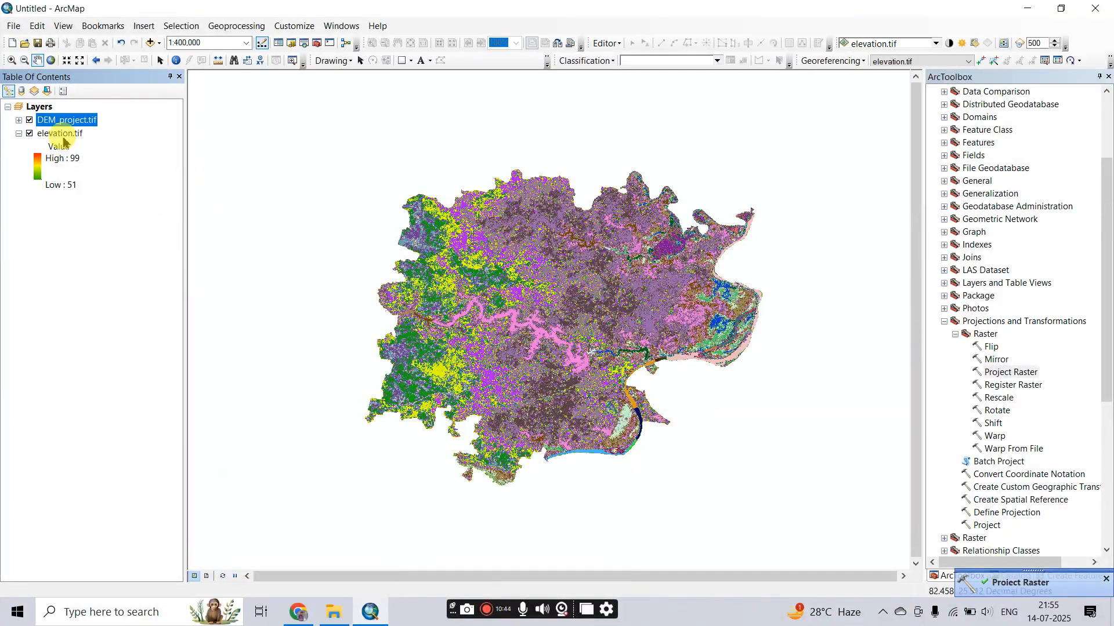
left_click(19, 121)
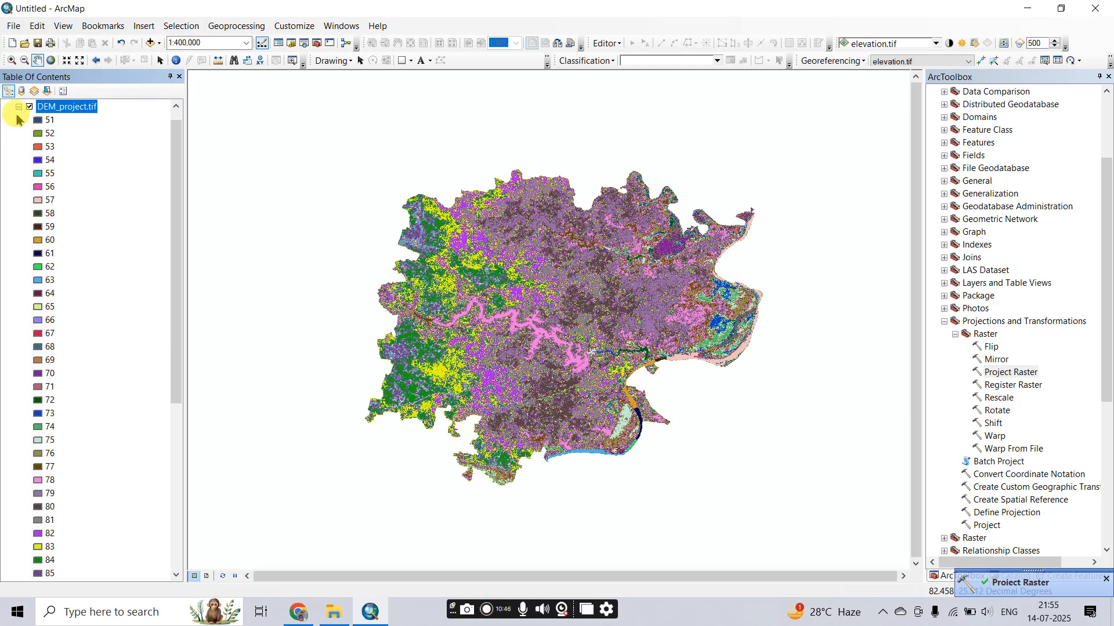
left_click(19, 107)
Check the cell size in the source properties of the DEM_project.tif layer.
right_click(59, 120)
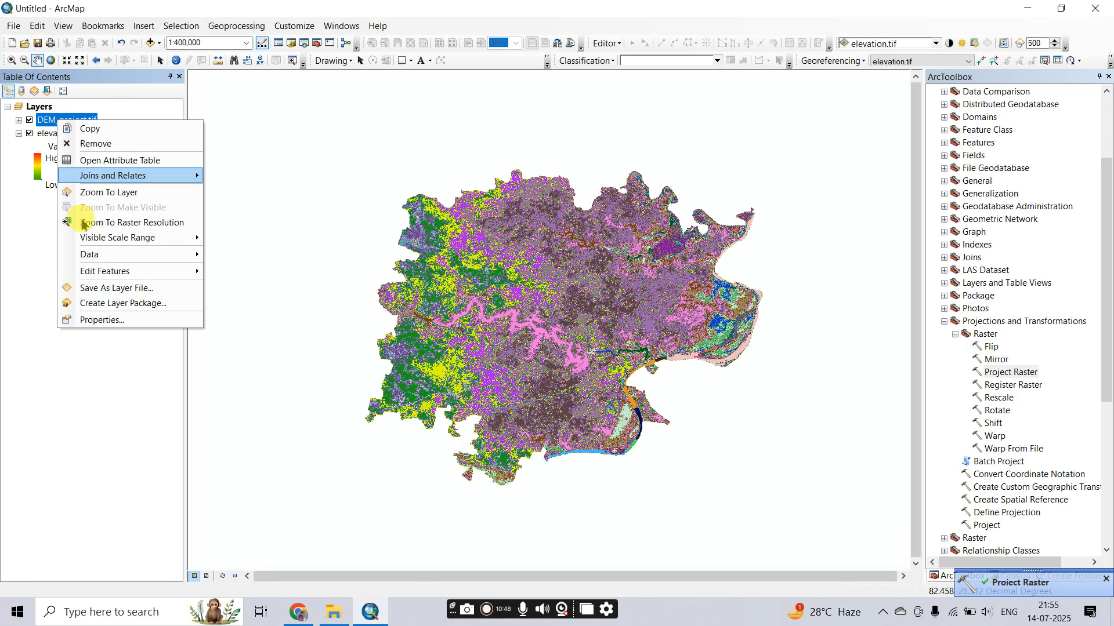
left_click(27, 219)
right_click(77, 118)
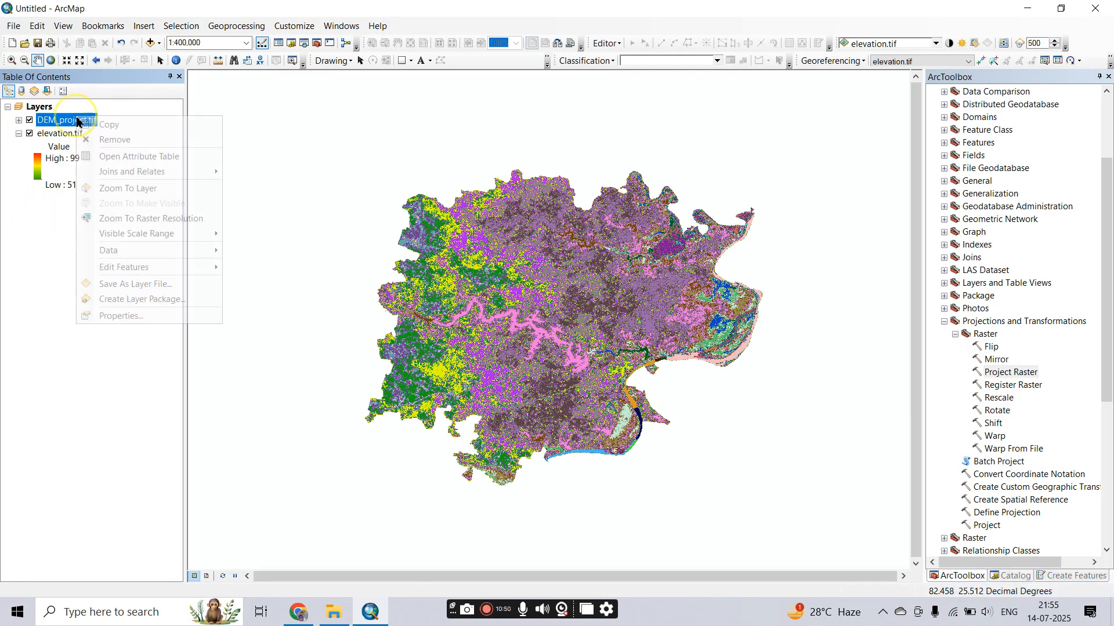
left_click(114, 315)
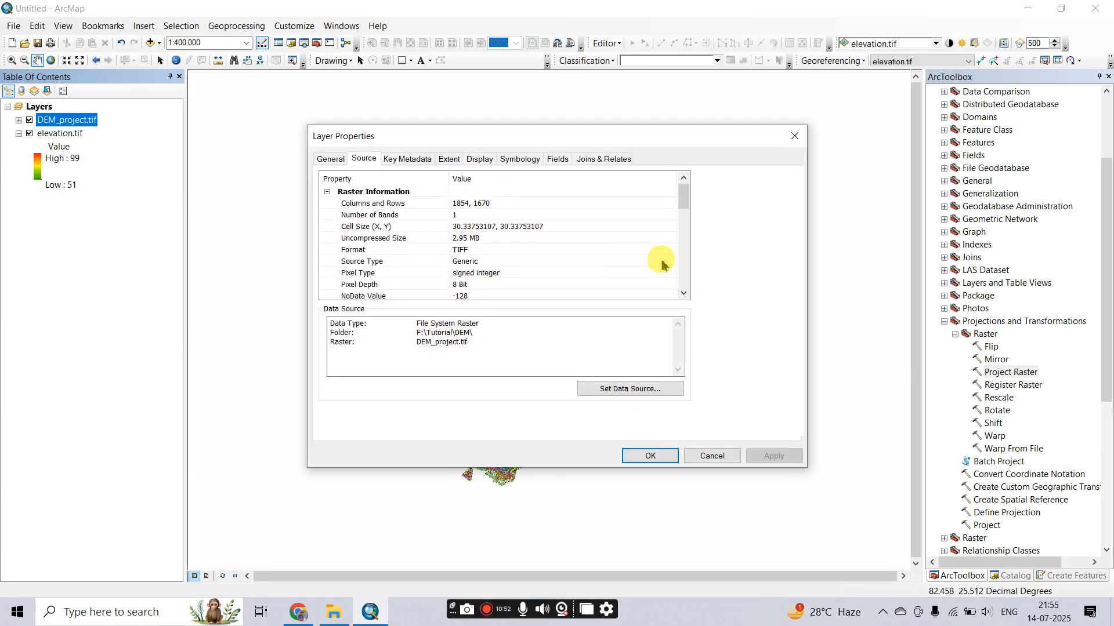
left_click(541, 225)
left_click(551, 227)
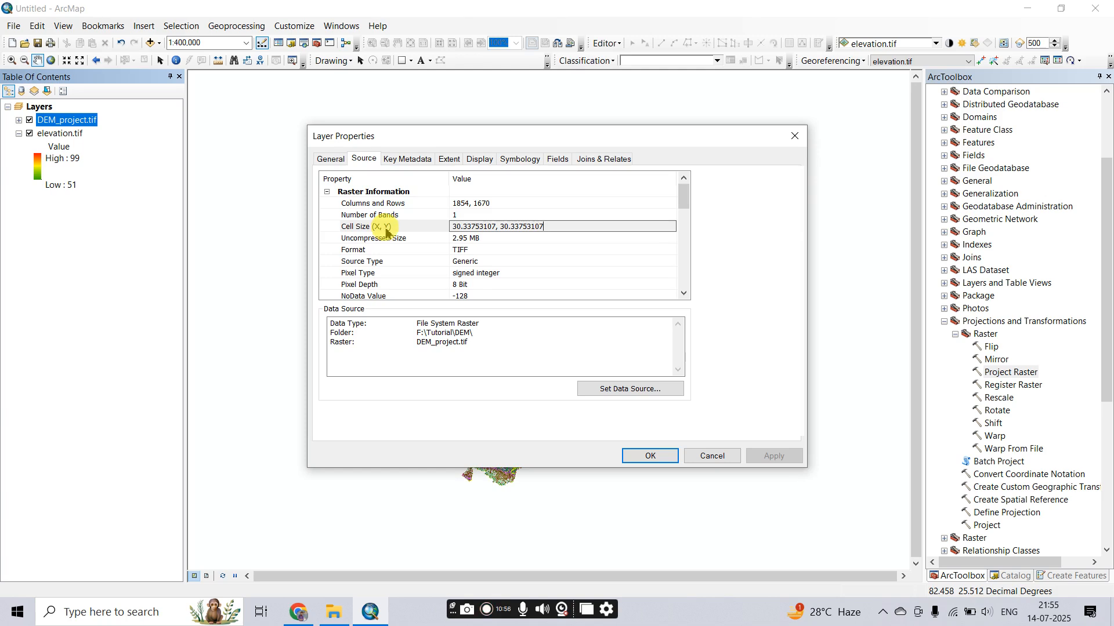
left_click(794, 135)
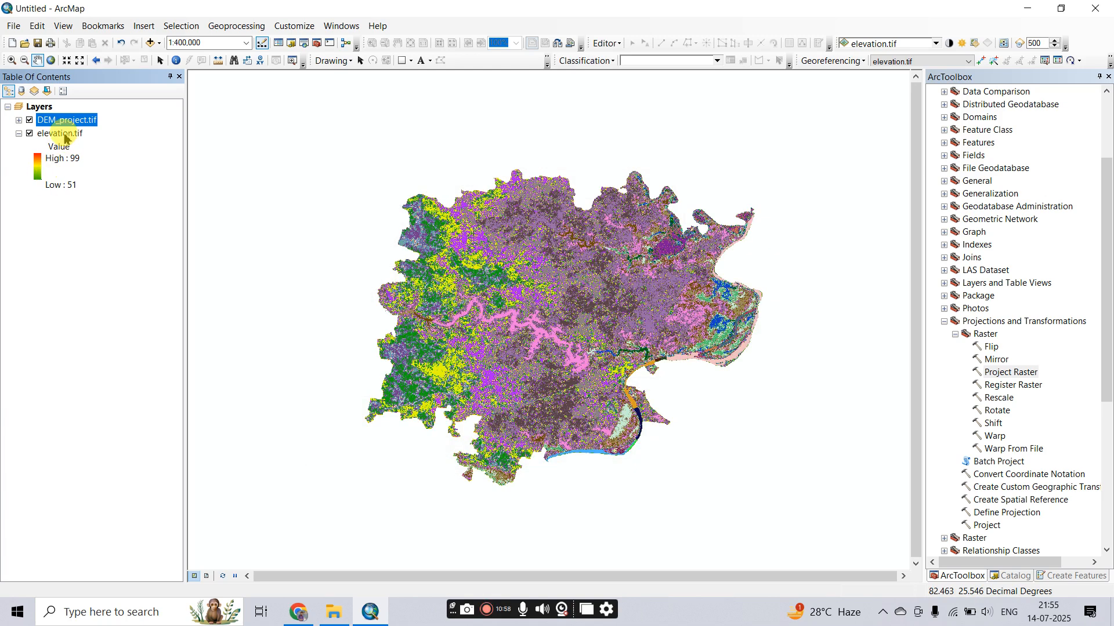
Review the cell size, spatial reference and band statistics in the source properties of the elevation.tif layer.
left_click(61, 134)
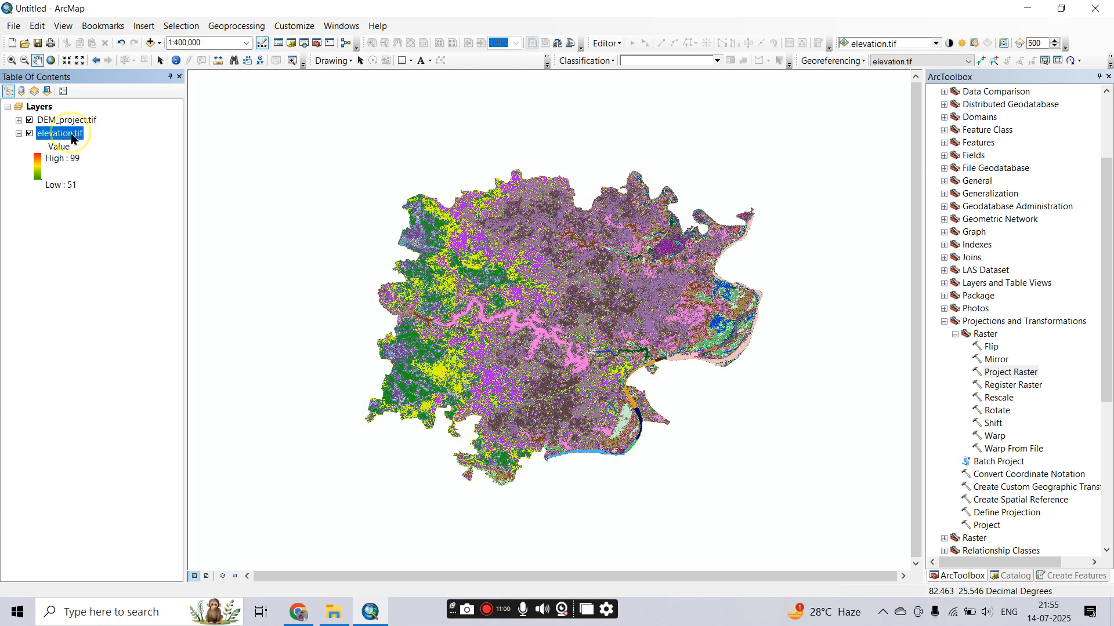
right_click(71, 136)
left_click(96, 337)
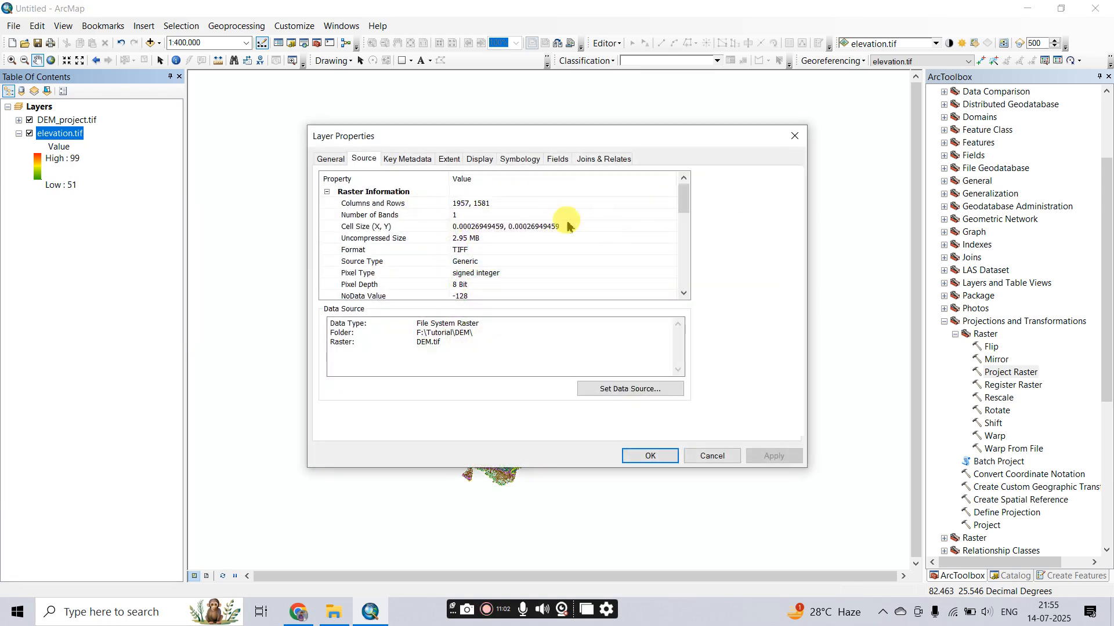
left_click(516, 226)
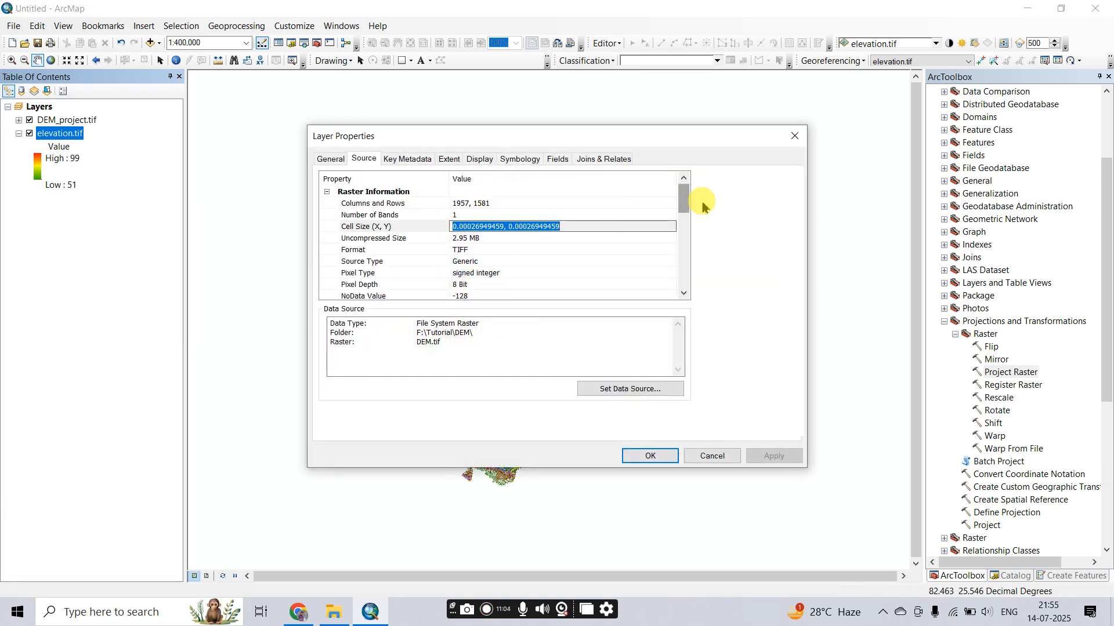
left_click_drag(685, 197, 686, 280)
scroll(487, 232, "up", 1)
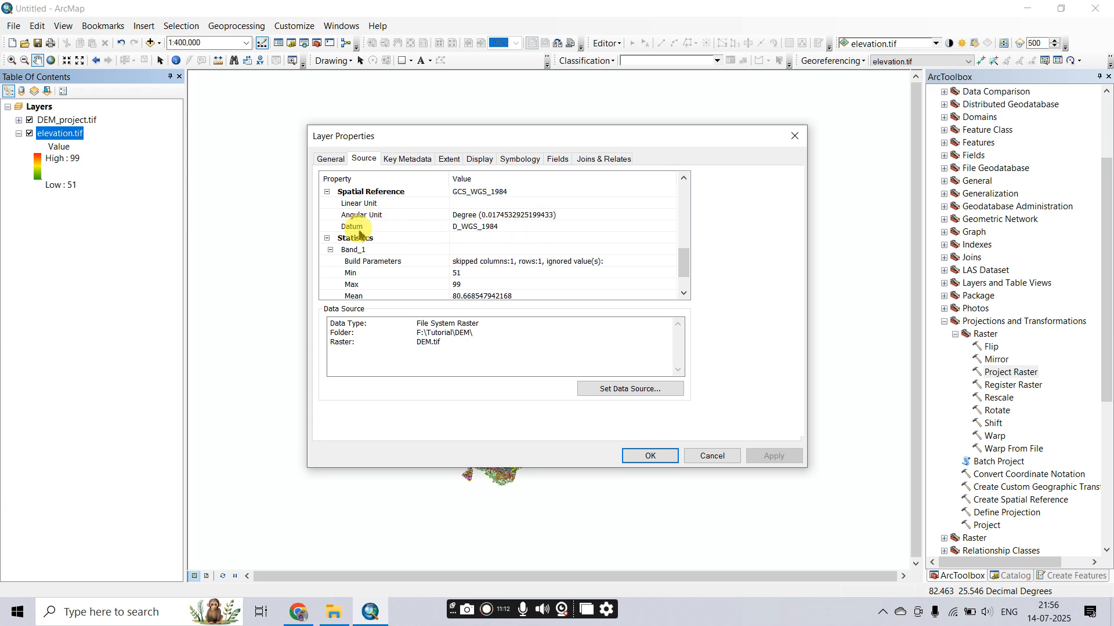
left_click(795, 136)
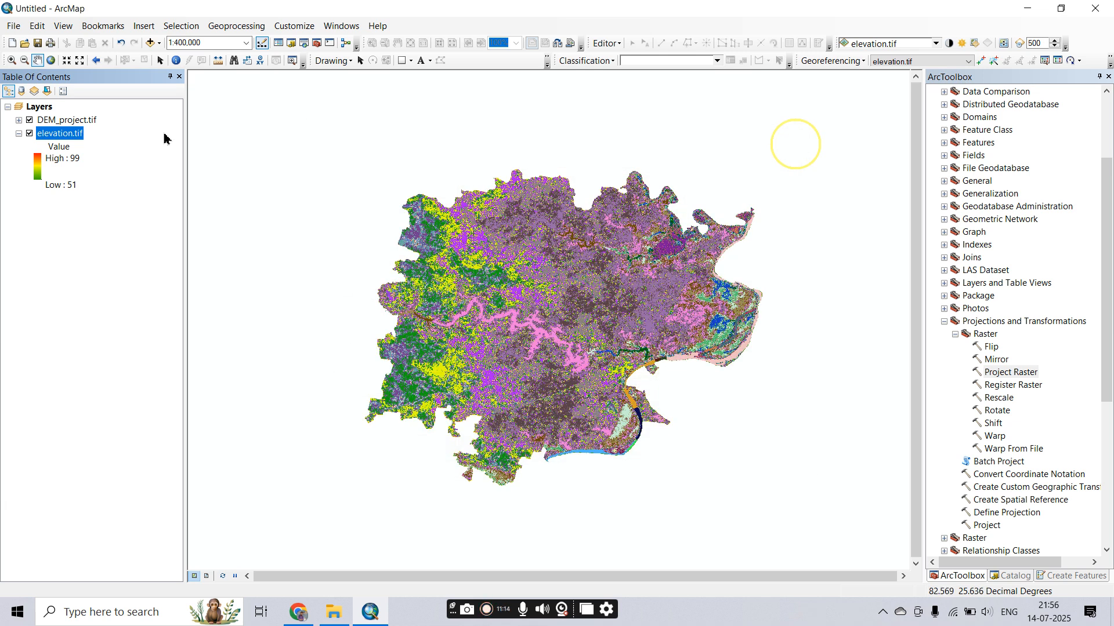
Review the cell size, spatial reference, linear unit and angular unit in the source properties of the DEM_project.tif layer.
right_click(77, 120)
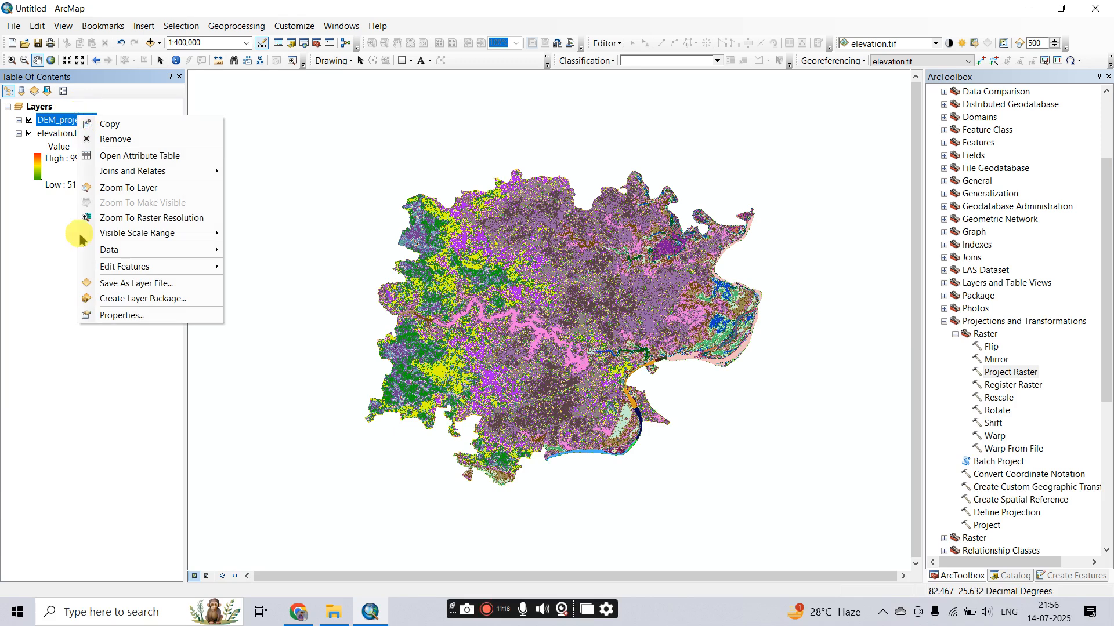
left_click(102, 315)
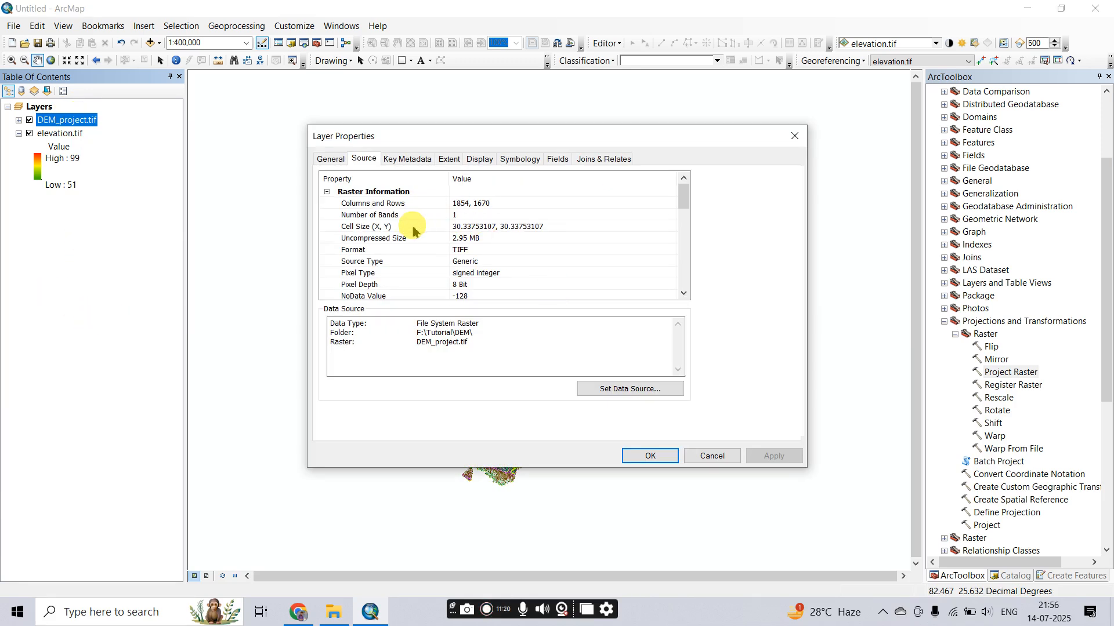
left_click_drag(684, 201, 684, 244)
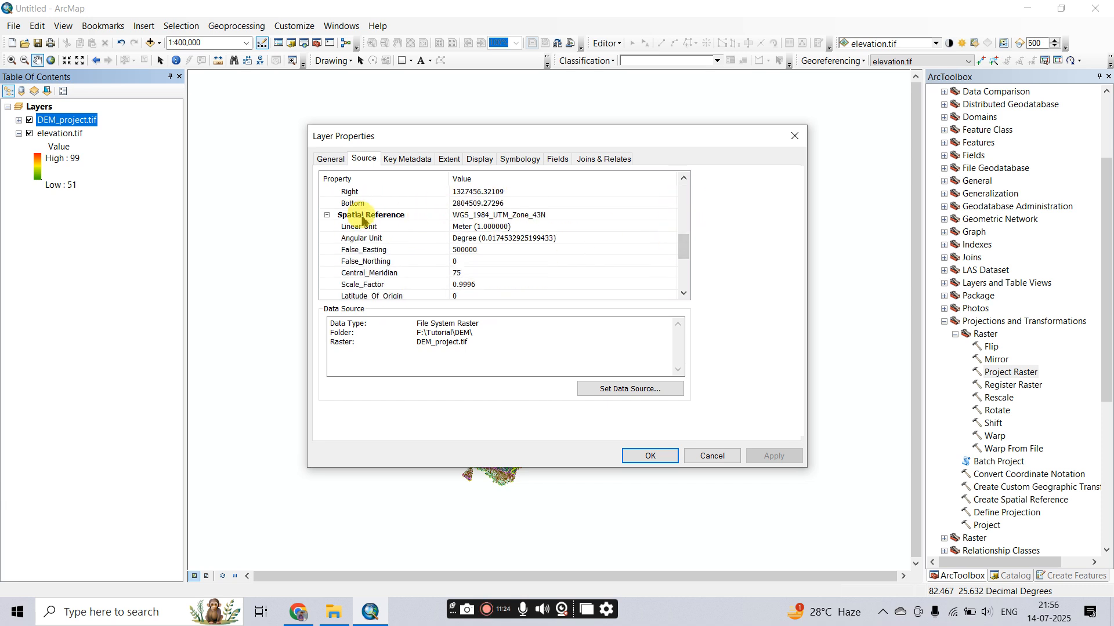
left_click(562, 218)
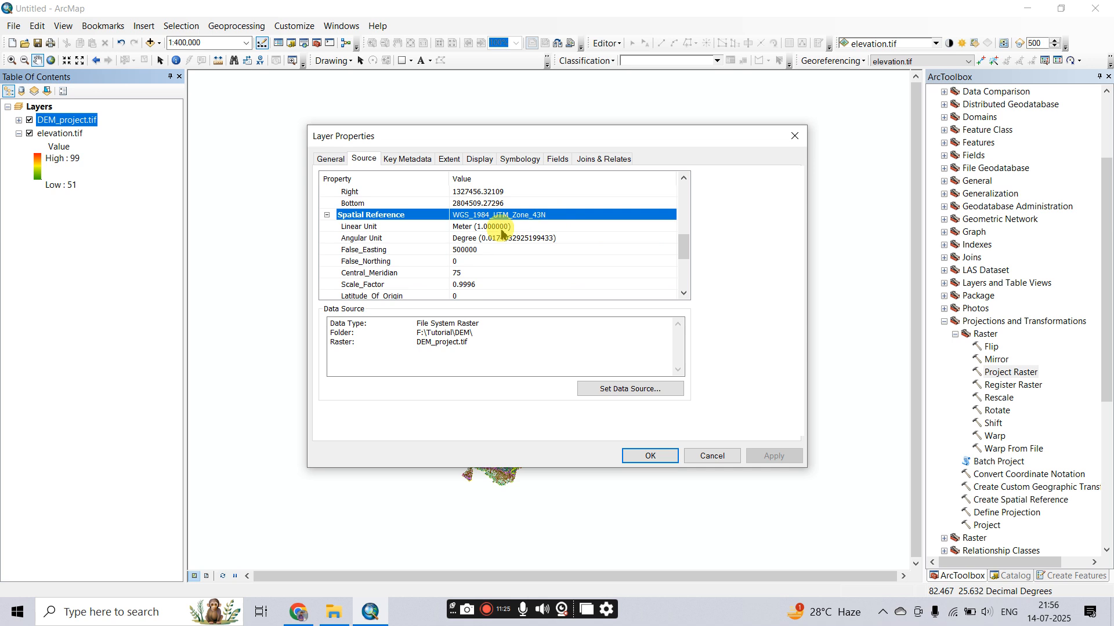
left_click(419, 228)
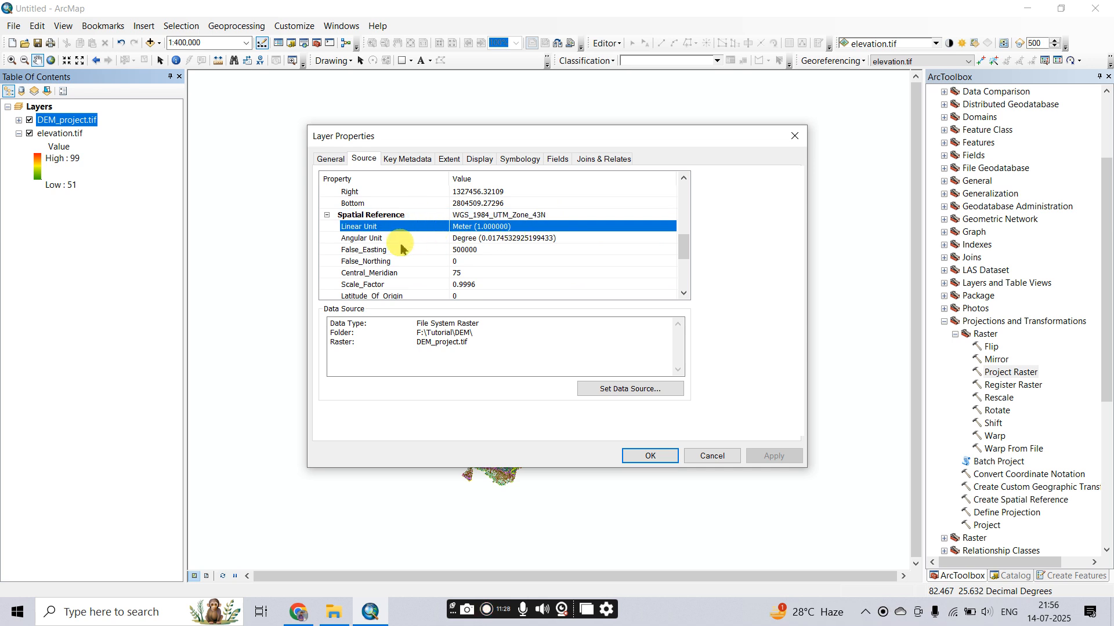
left_click(567, 239)
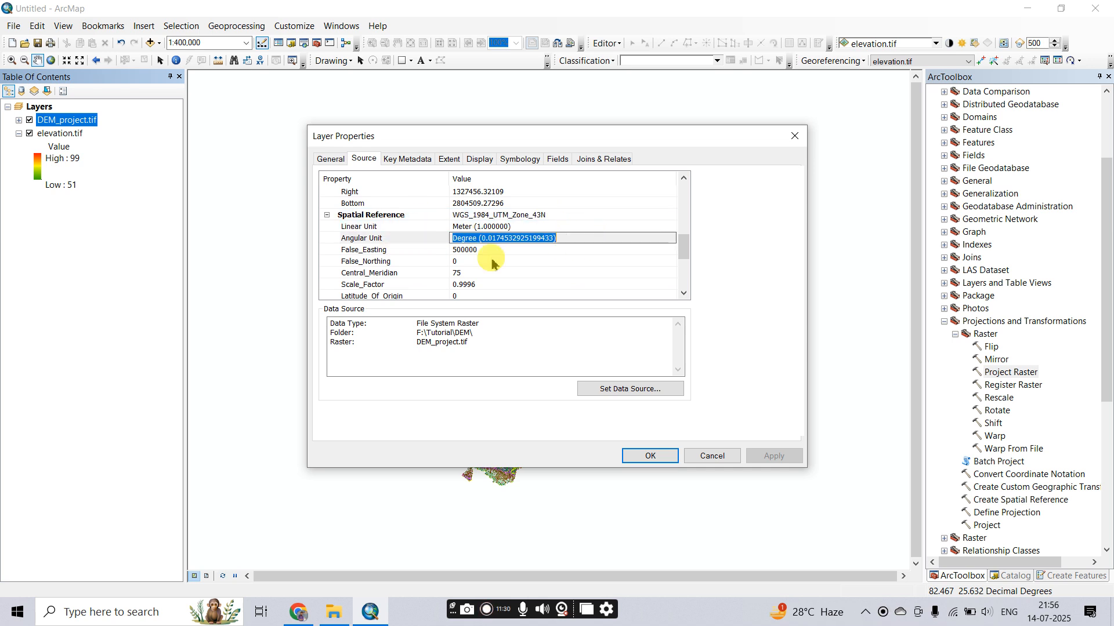
scroll(491, 262, "down", 3)
scroll(492, 263, "up", 8)
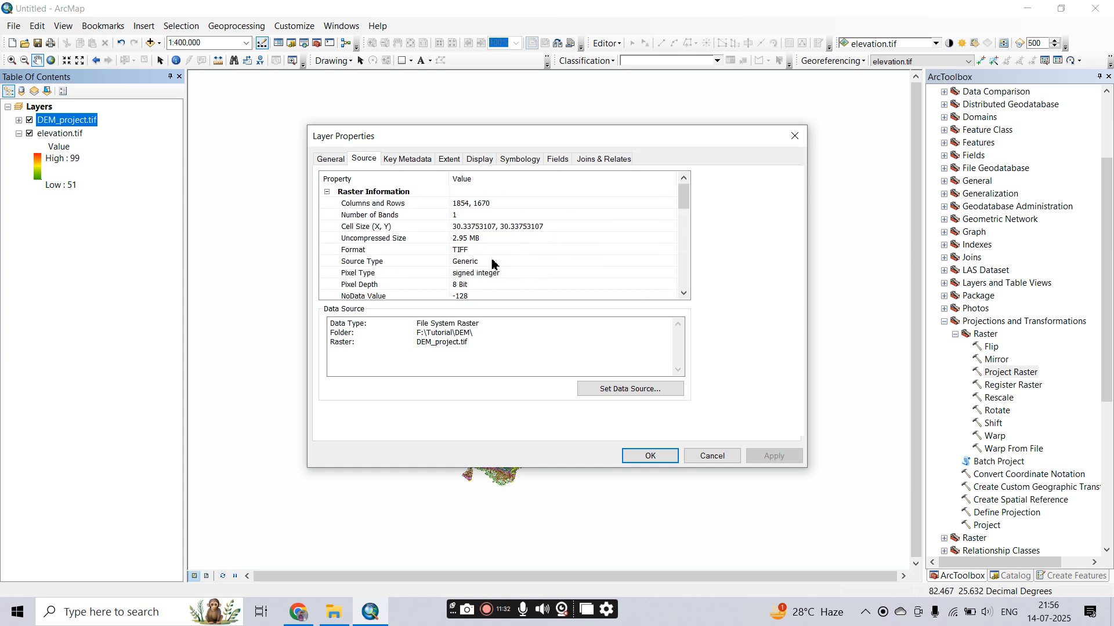
left_click(793, 136)
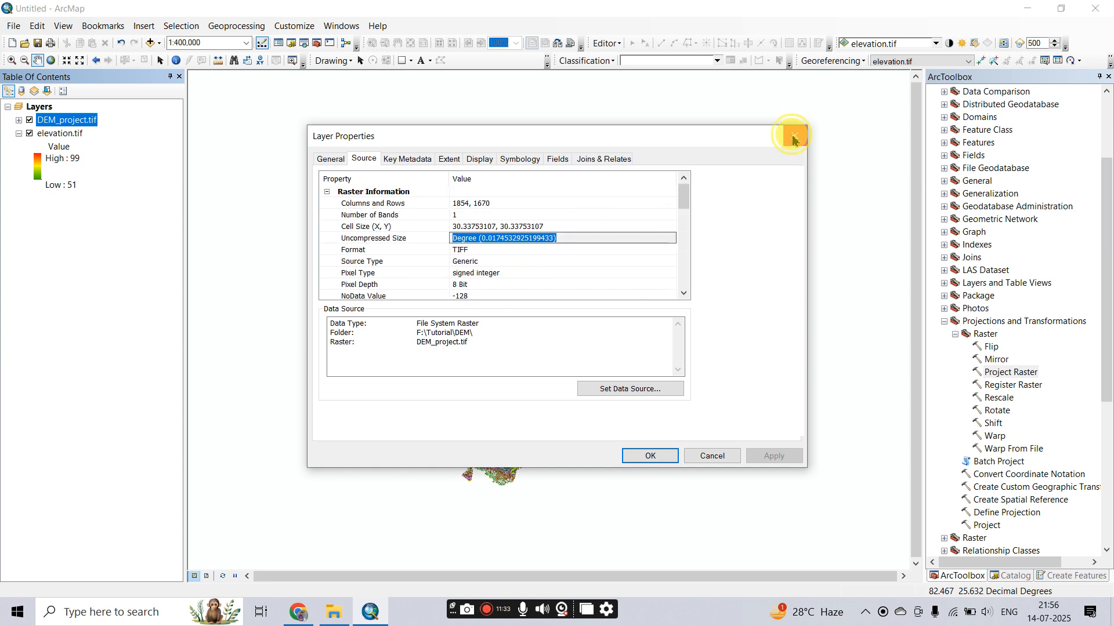
Remove the elevation.tif layer from the map.
right_click(62, 135)
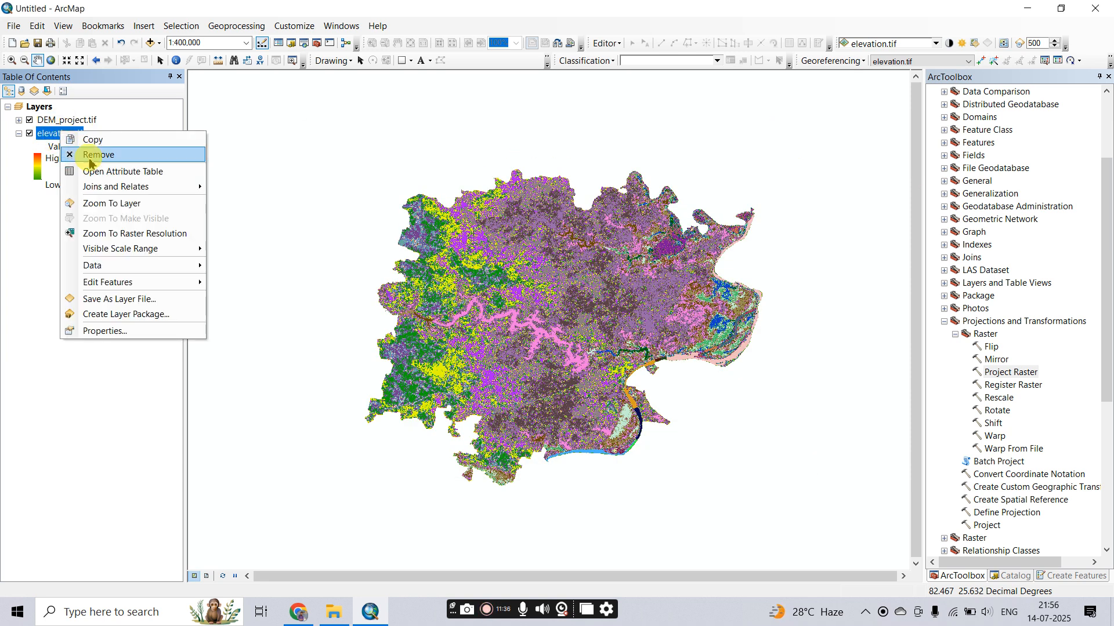
left_click(90, 162)
Symbolize the DEM_project.tif layer as Stretched with the orange-yellow-green-blue color ramp and apply it.
left_click(74, 122)
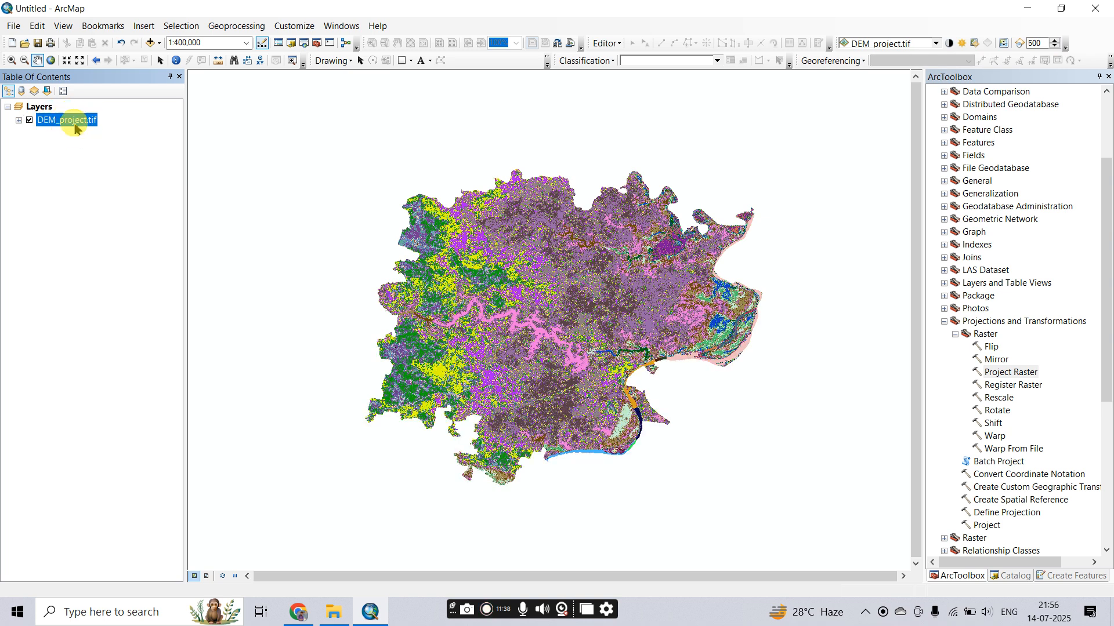
right_click(76, 124)
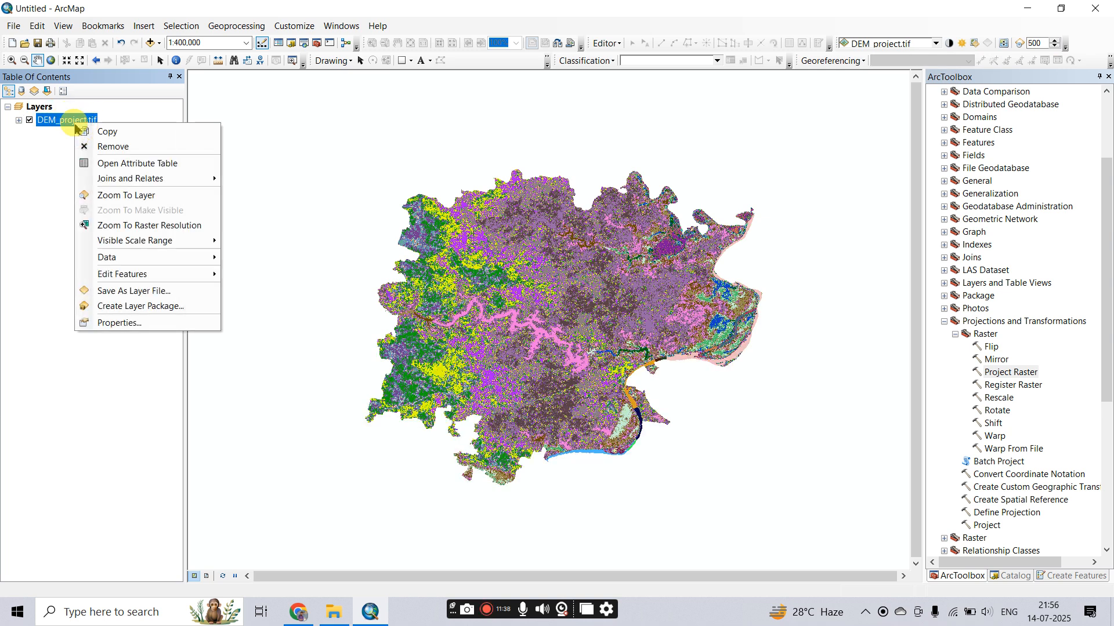
left_click(108, 323)
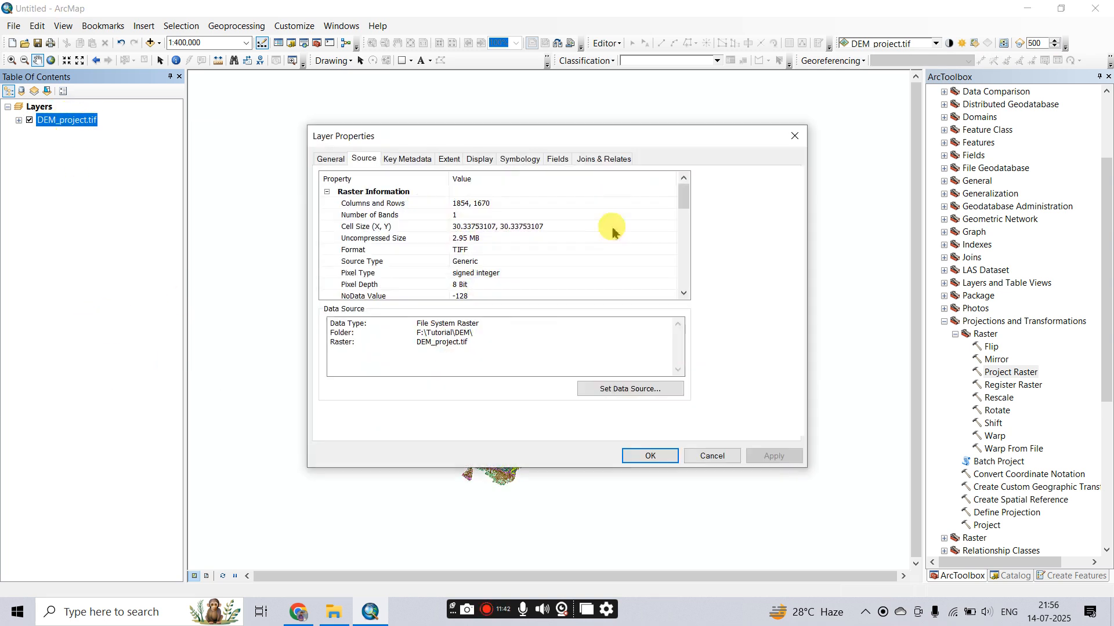
left_click(511, 160)
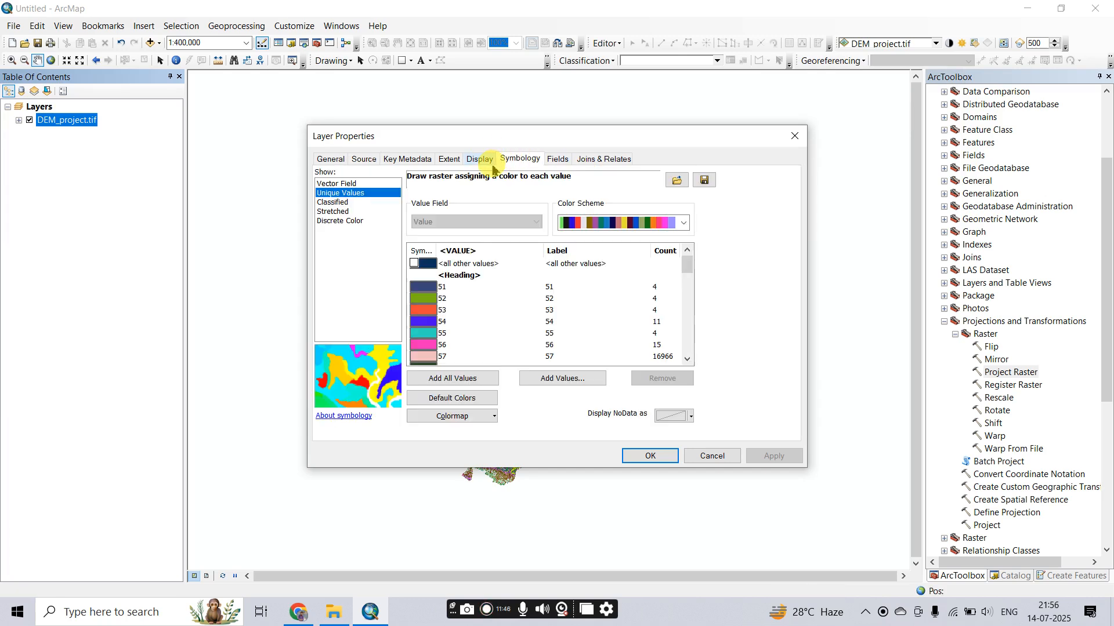
left_click(325, 213)
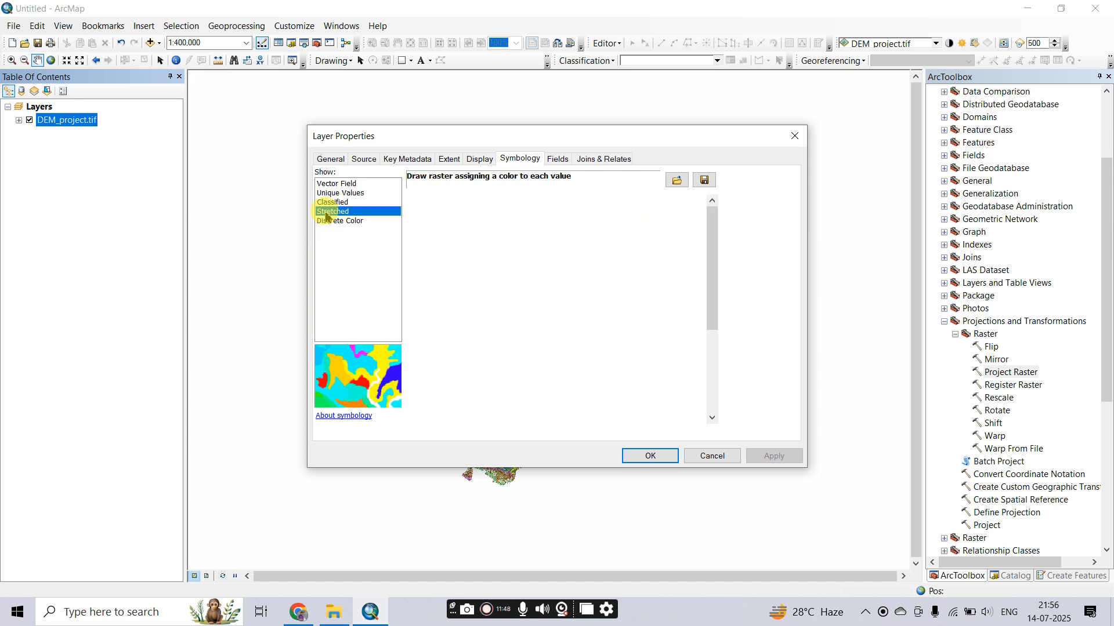
left_click(636, 294)
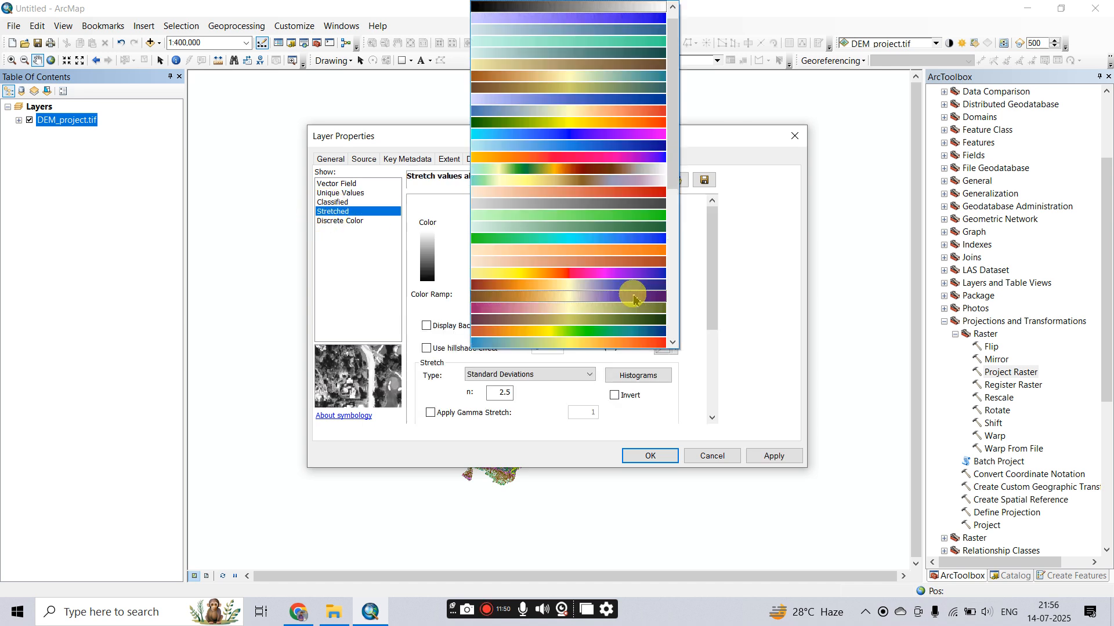
left_click(576, 331)
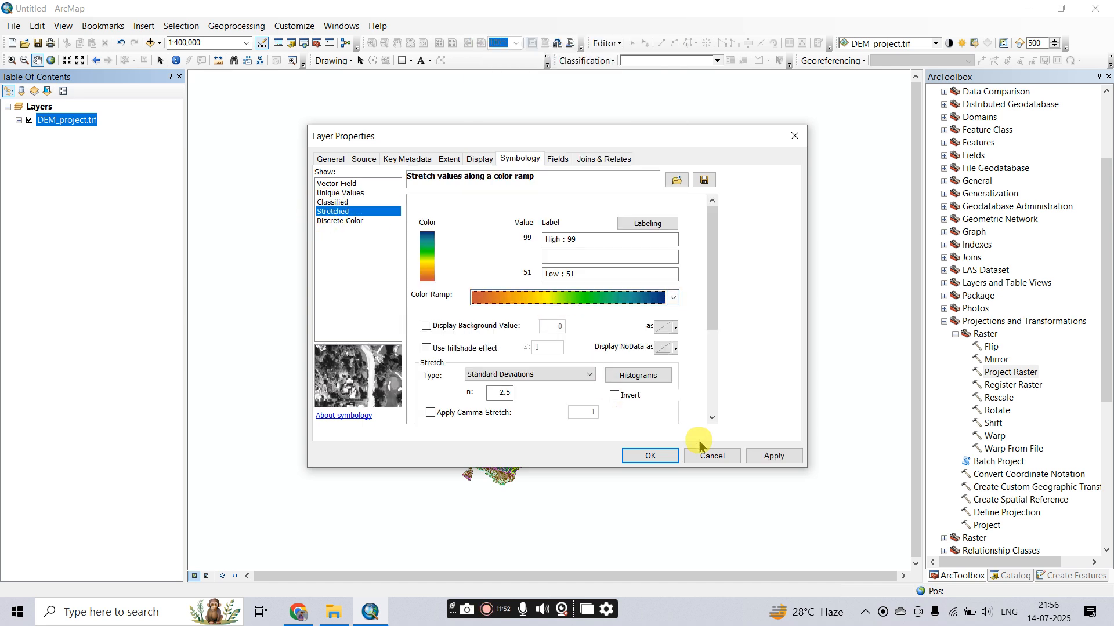
left_click(773, 456)
left_click(650, 456)
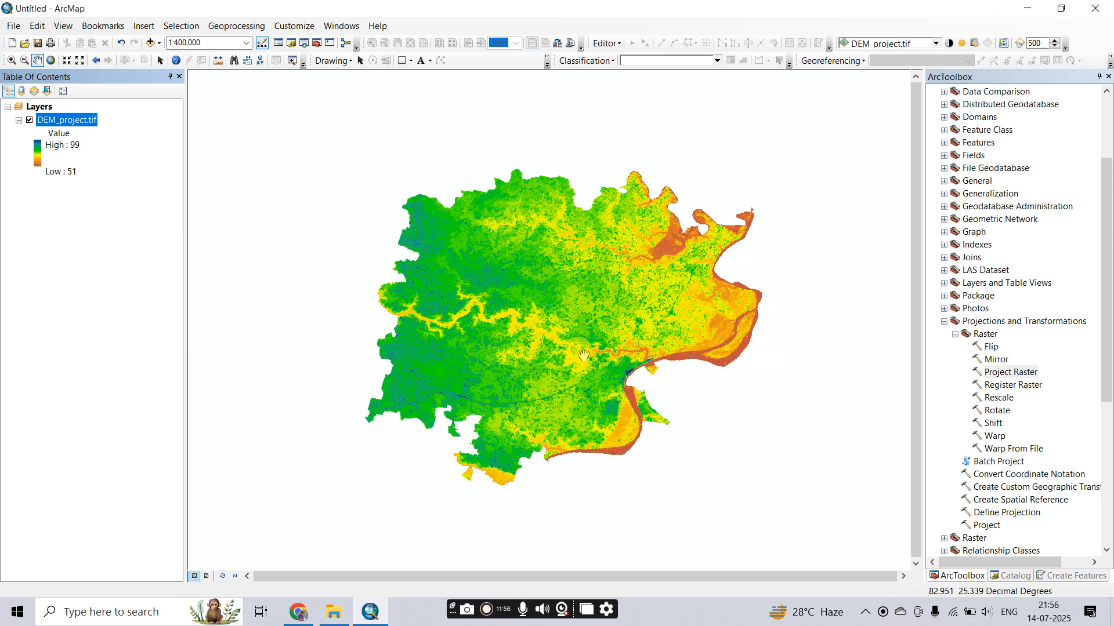
Collapse the Data Management Tools toolbox in ArcToolbox.
scroll(537, 304, "down", 1)
scroll(584, 356, "up", 2)
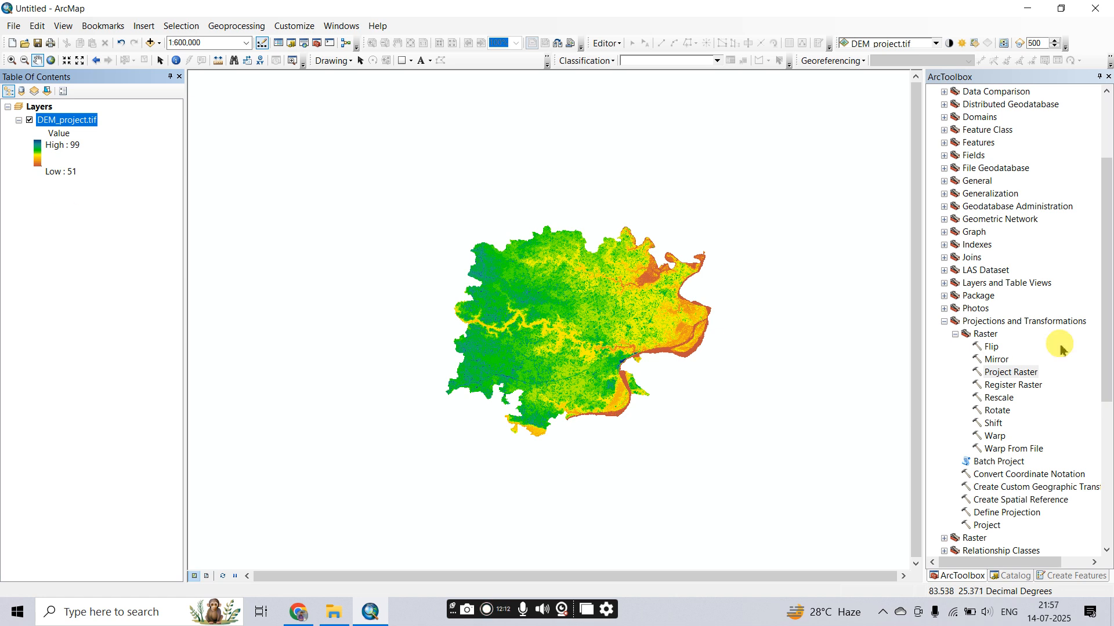
scroll(993, 374, "up", 3)
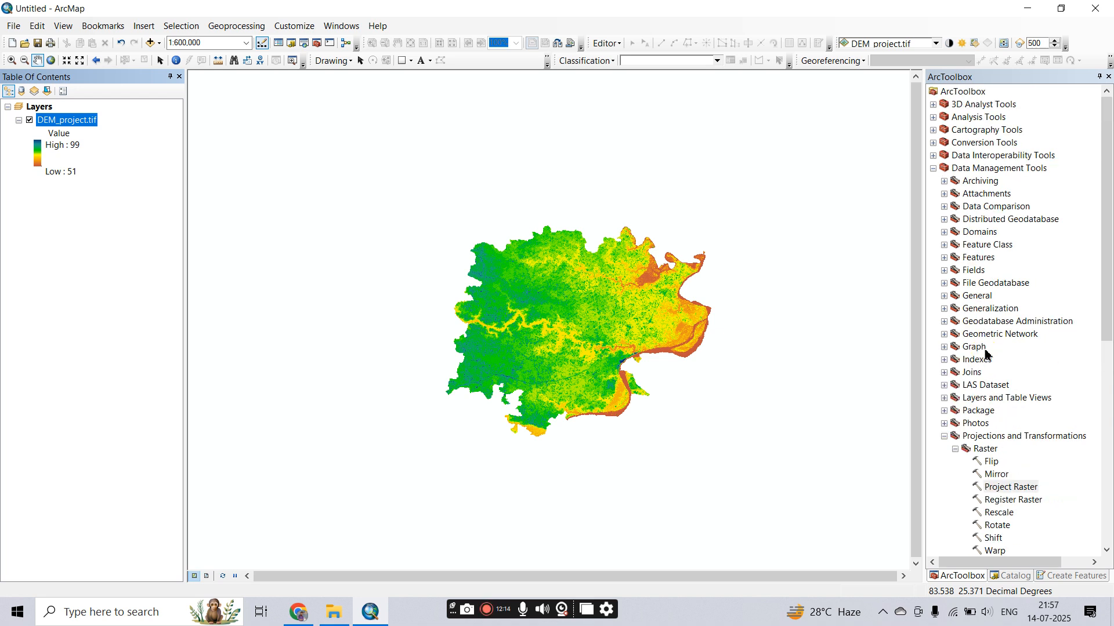
left_click(933, 169)
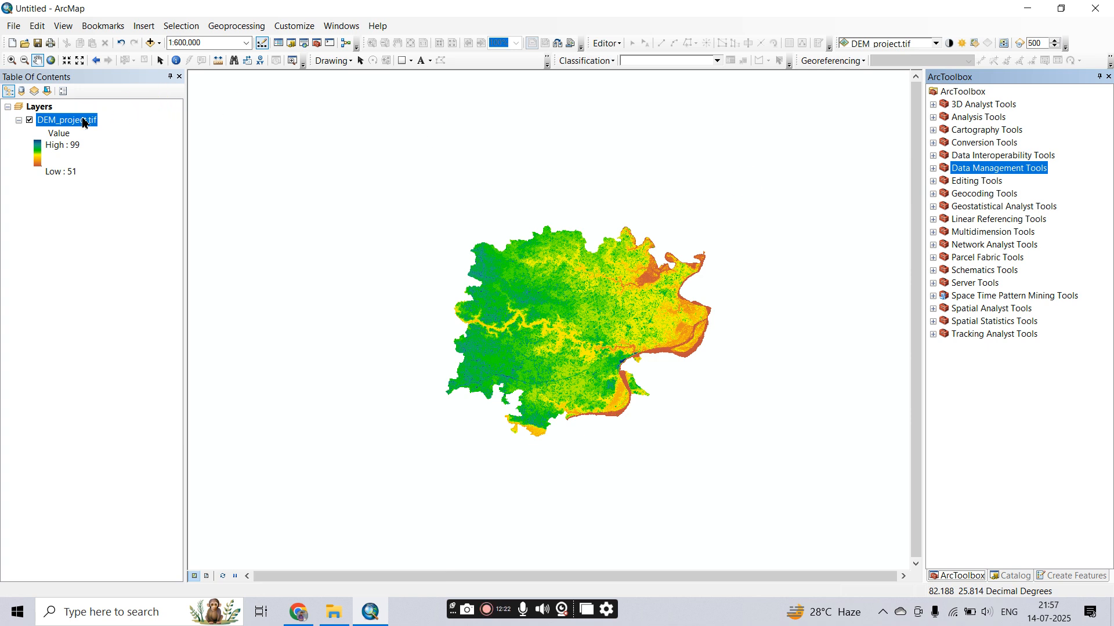
Zoom the map to the extent of the DEM_project.tif layer.
left_click(87, 266)
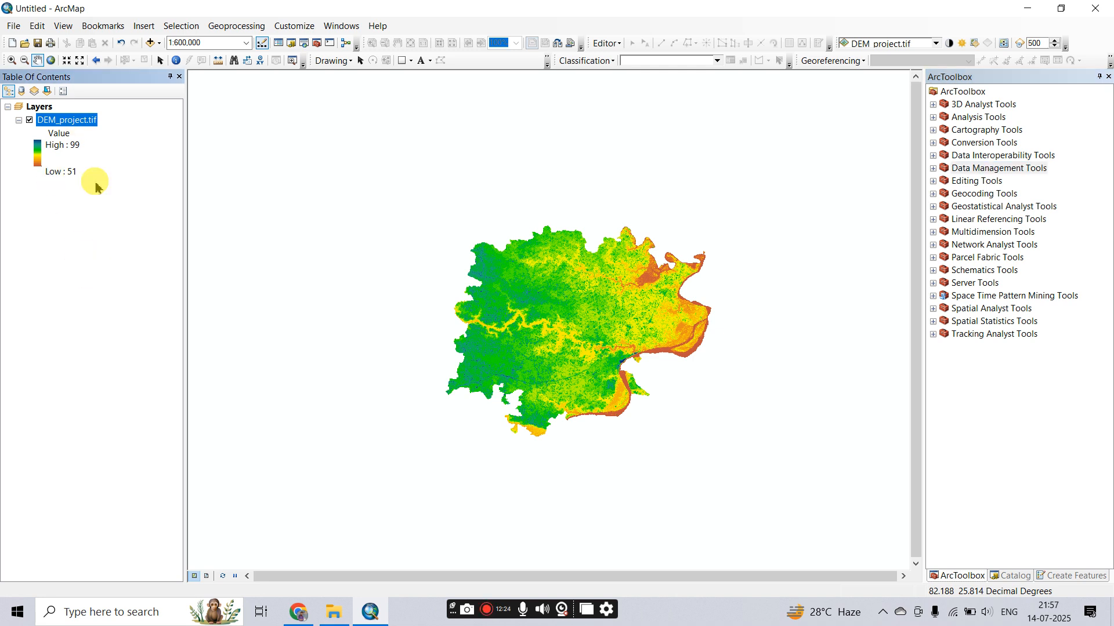
scroll(583, 323, "down", 2)
scroll(586, 327, "up", 2)
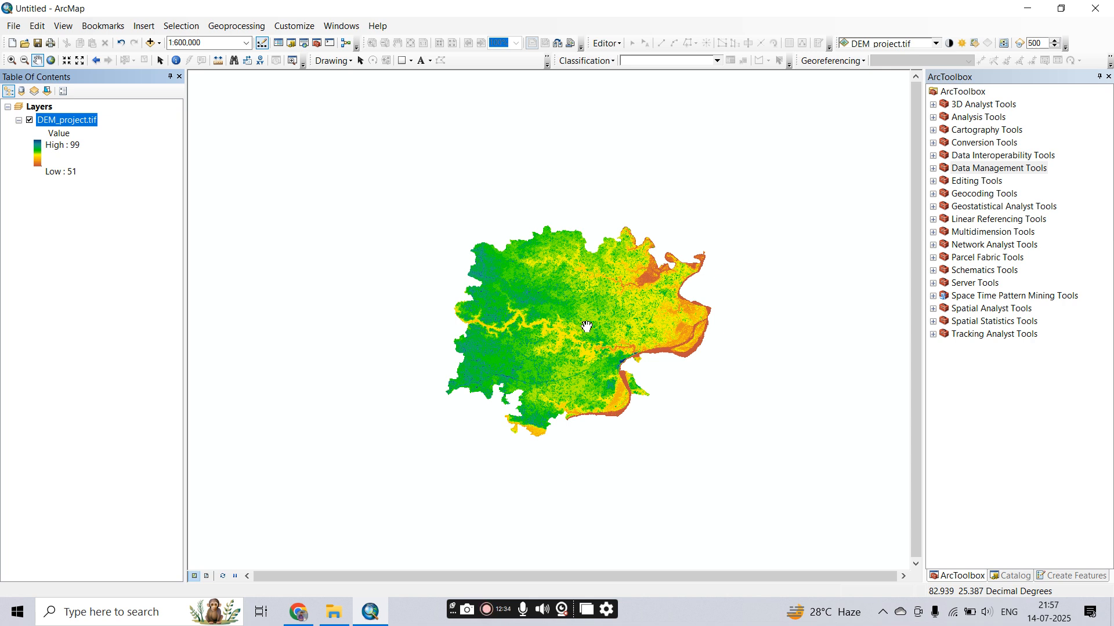
right_click(86, 125)
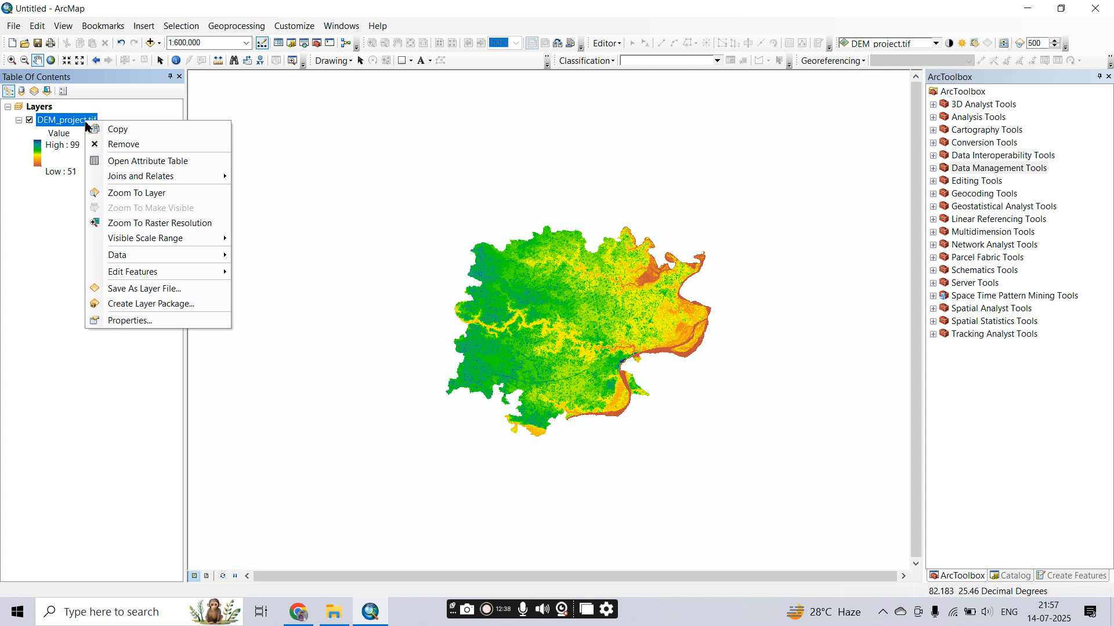
left_click(122, 197)
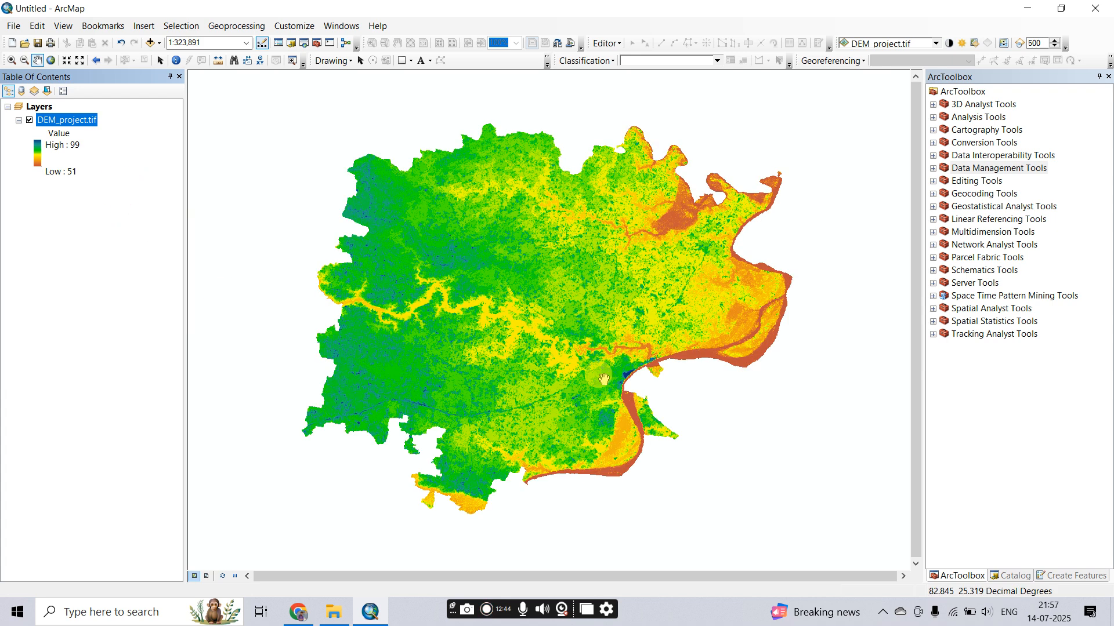
right_click(90, 126)
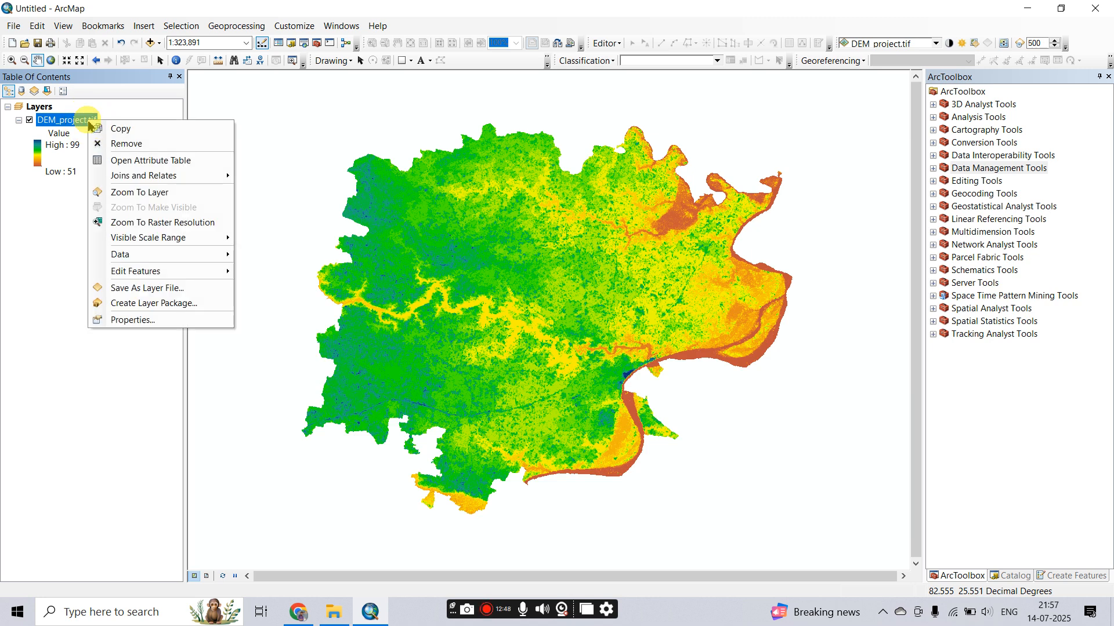
left_click(137, 196)
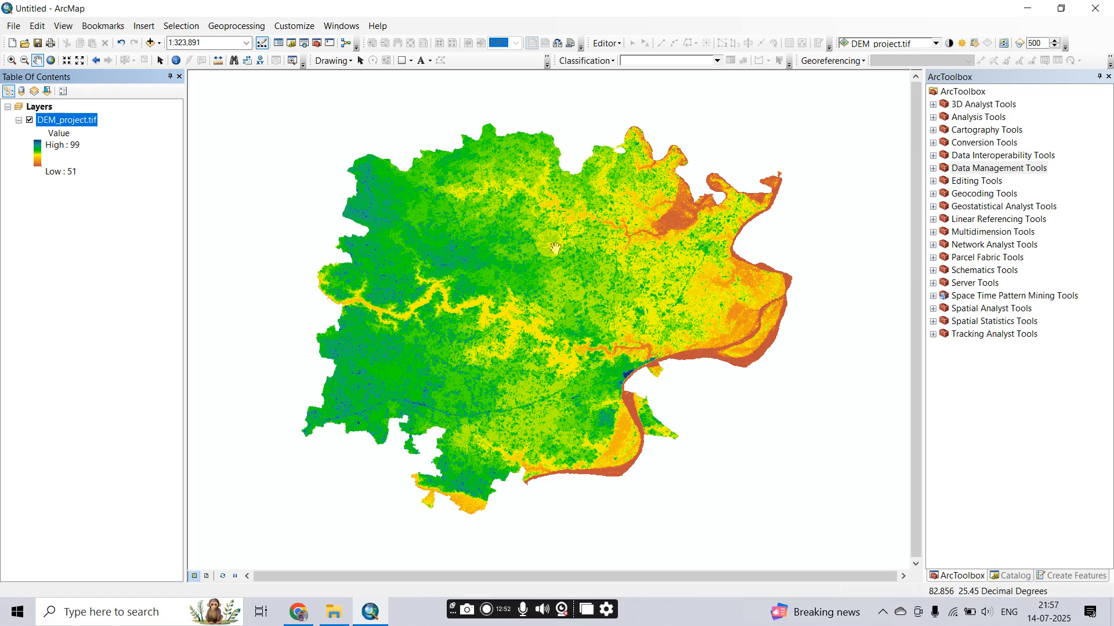
Zoom the map out in fixed increments to 1:2,500,000 and back in to 1:1,000,000.
left_click(79, 62)
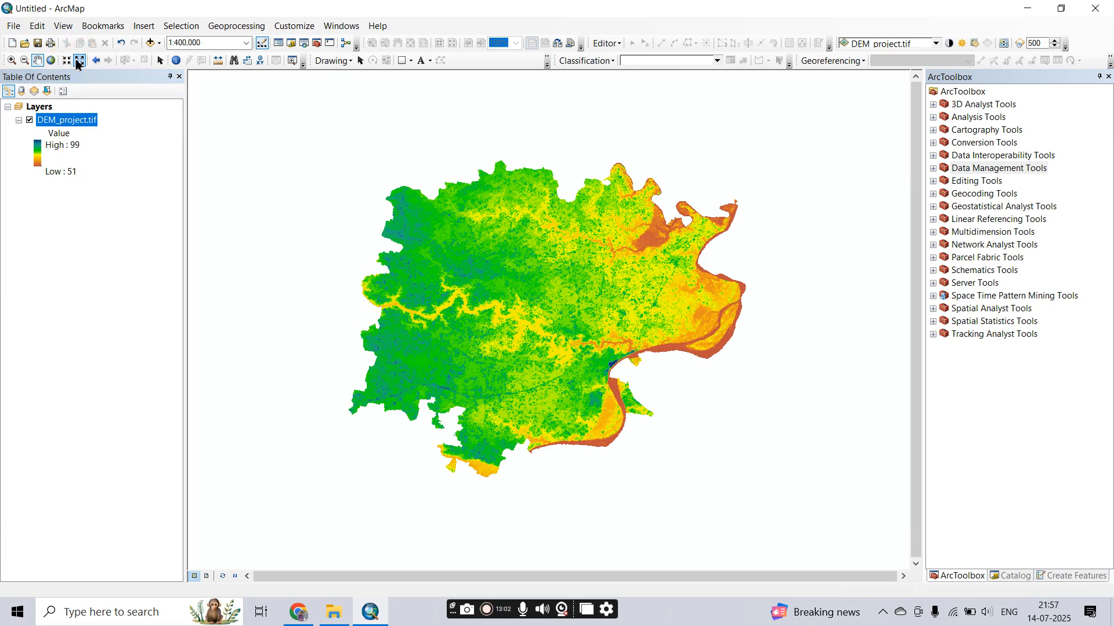
left_click(78, 62)
left_click(78, 61)
left_click(77, 62)
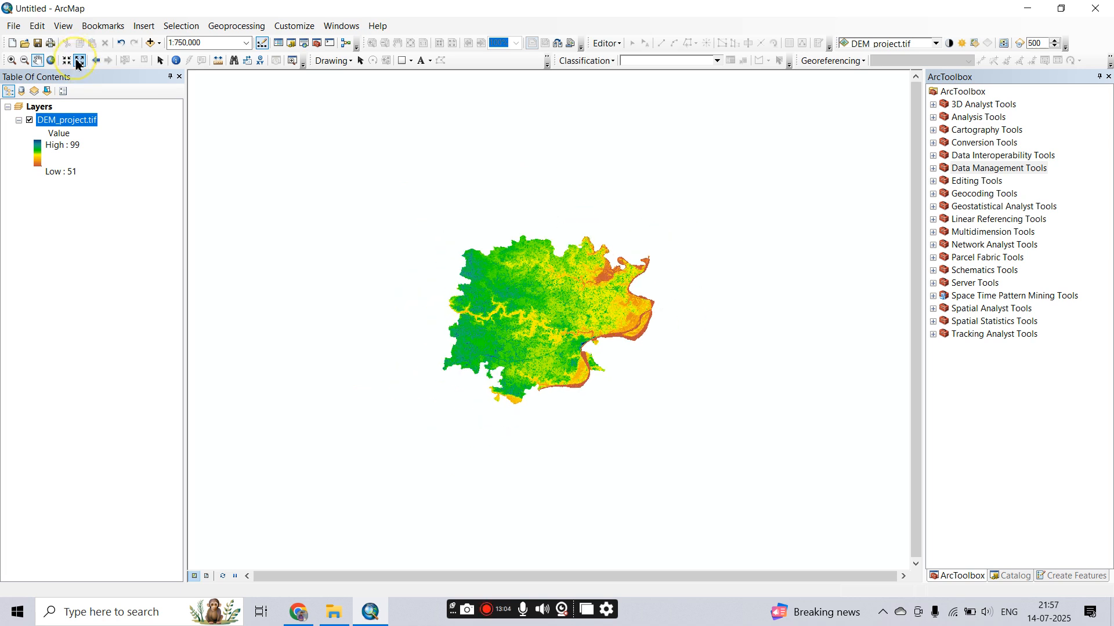
left_click(78, 62)
left_click(78, 61)
left_click(78, 61)
left_click(78, 61)
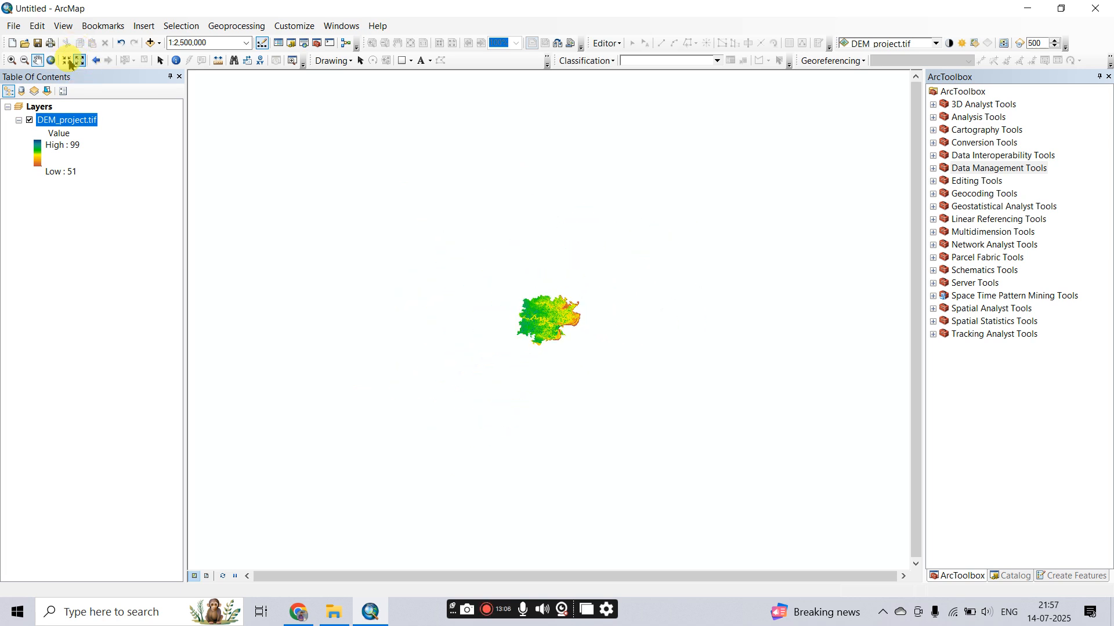
left_click(66, 61)
left_click(65, 61)
left_click(65, 62)
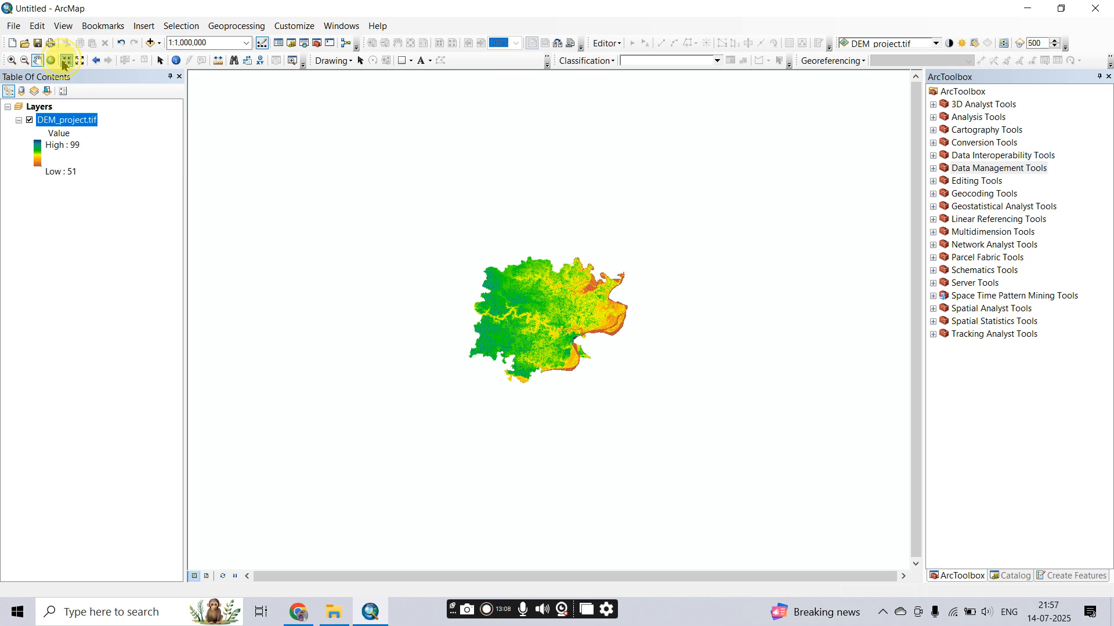
Zoom the map in by fixed increments to a scale of 1:300,000.
left_click(66, 61)
left_click(66, 62)
left_click(66, 62)
left_click(65, 61)
left_click(66, 61)
left_click(66, 61)
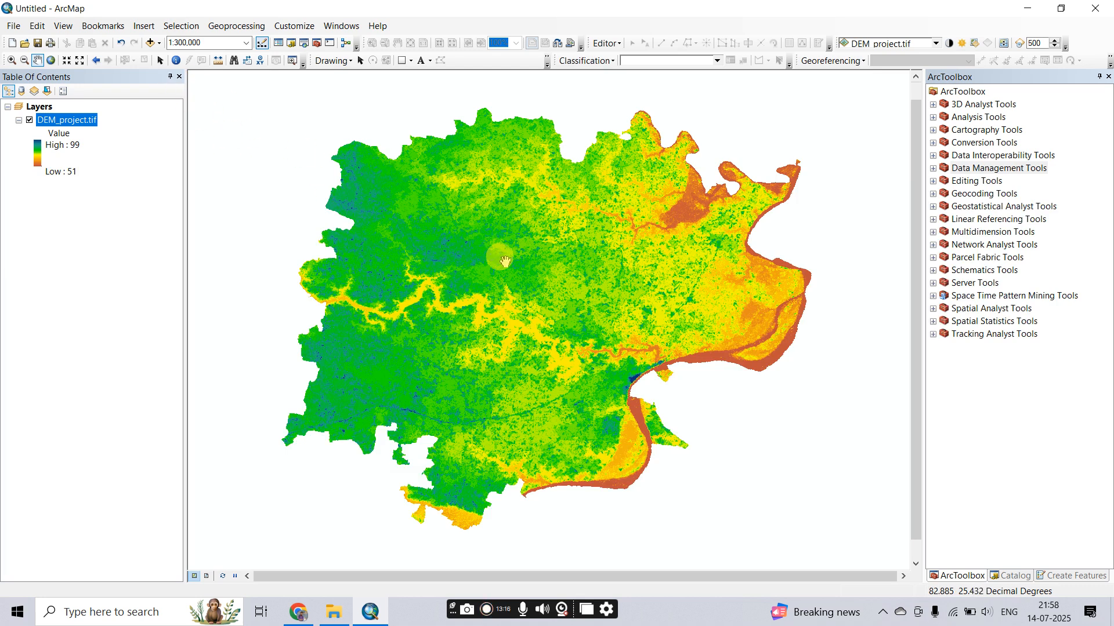
Try to move the DEM_project.tif raster in the map with the Select Elements tool.
left_click(161, 61)
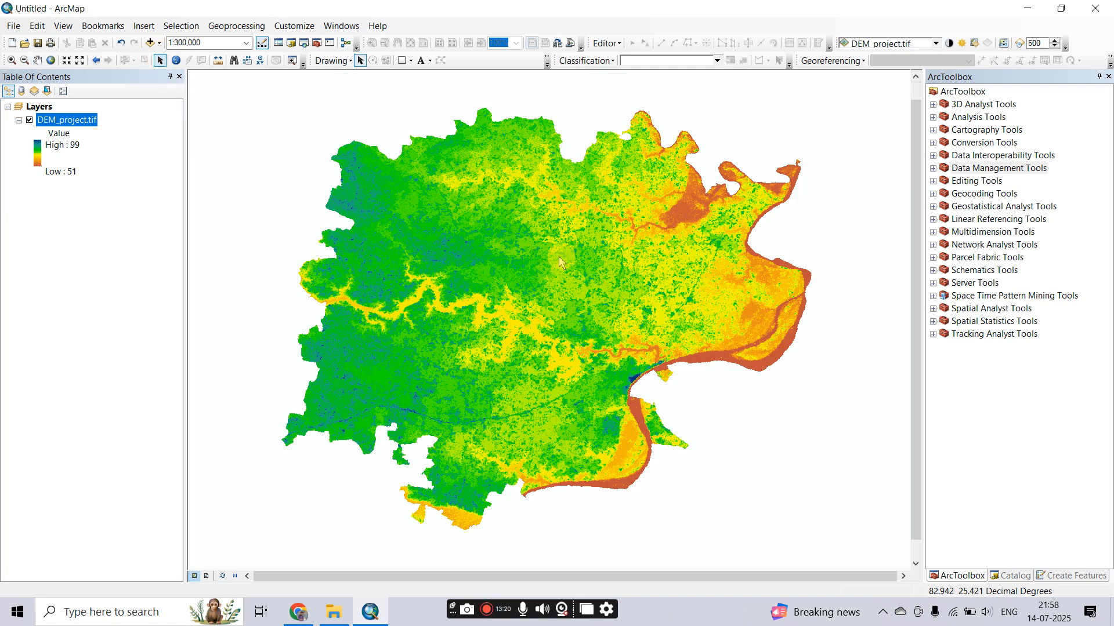
scroll(514, 284, "up", 1)
scroll(513, 284, "down", 1)
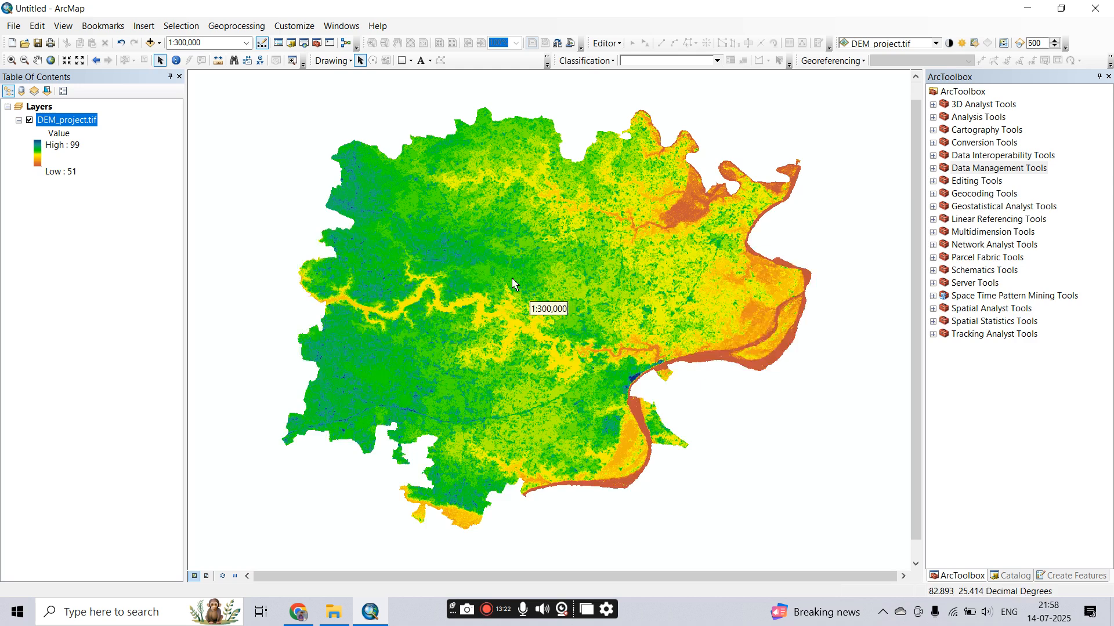
left_click(161, 62)
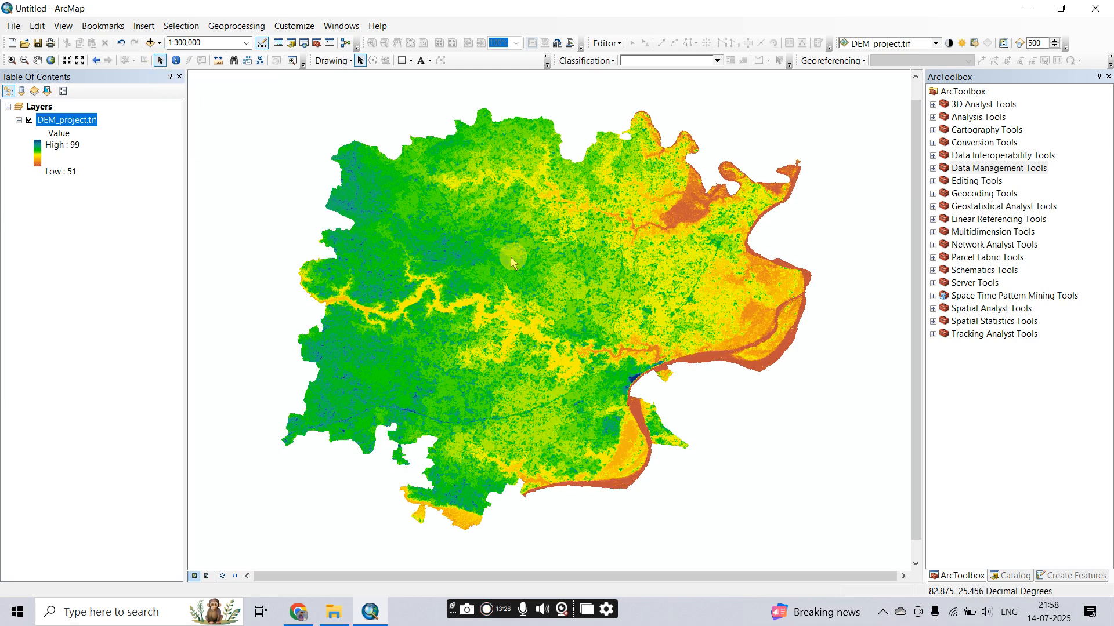
left_click_drag(550, 260, 653, 275)
left_click_drag(366, 172, 642, 294)
left_click(392, 191)
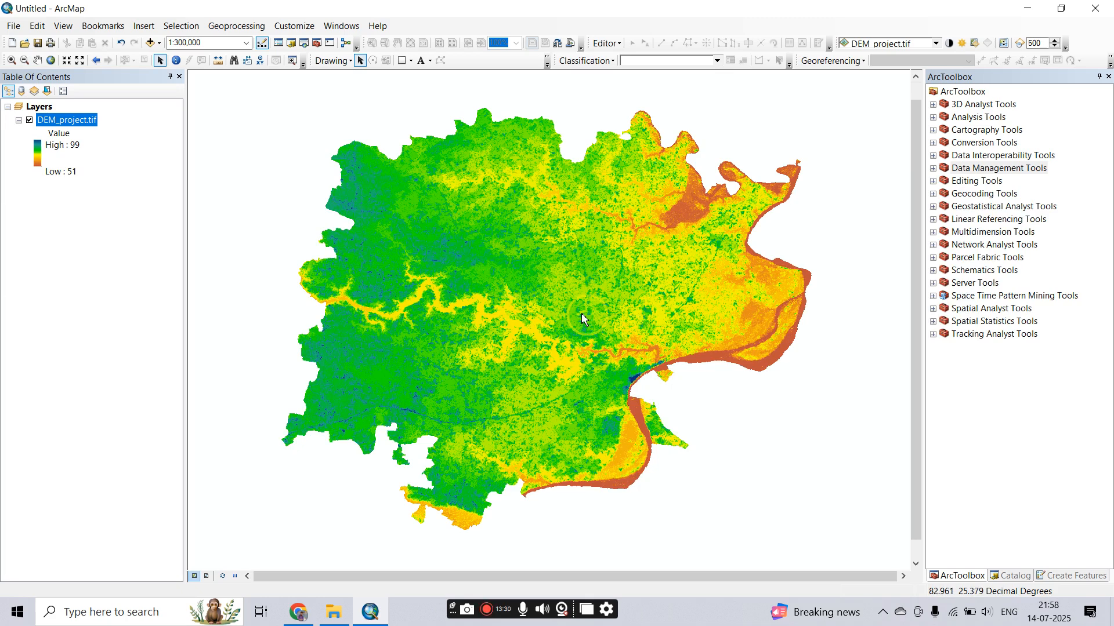
left_click_drag(277, 194, 520, 345)
left_click(402, 378)
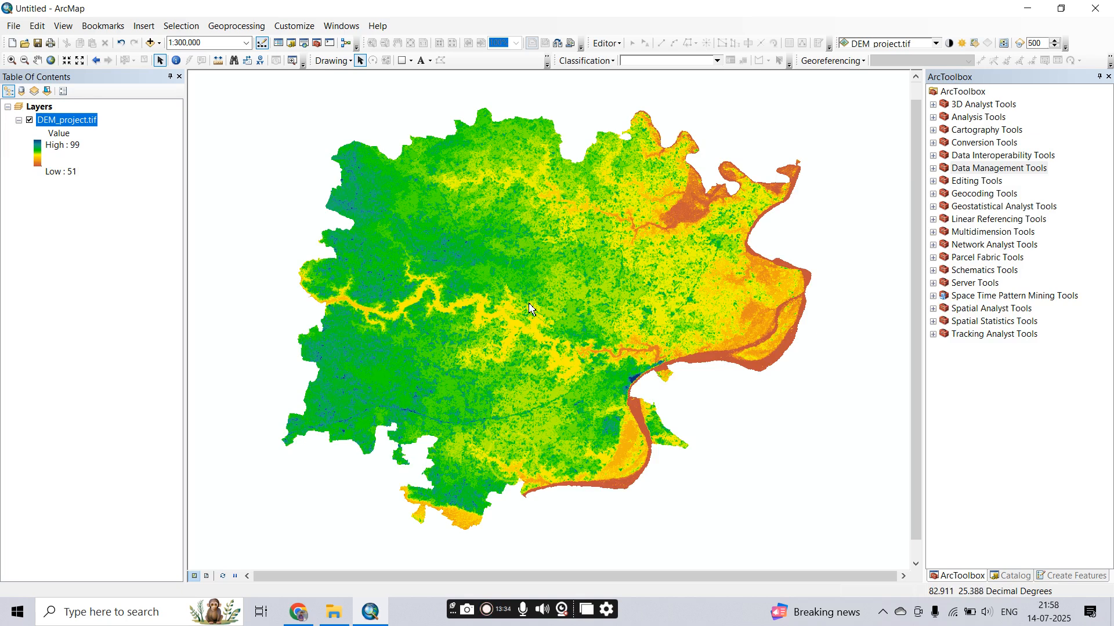
Pan the map slightly westward with the Pan tool.
left_click(40, 64)
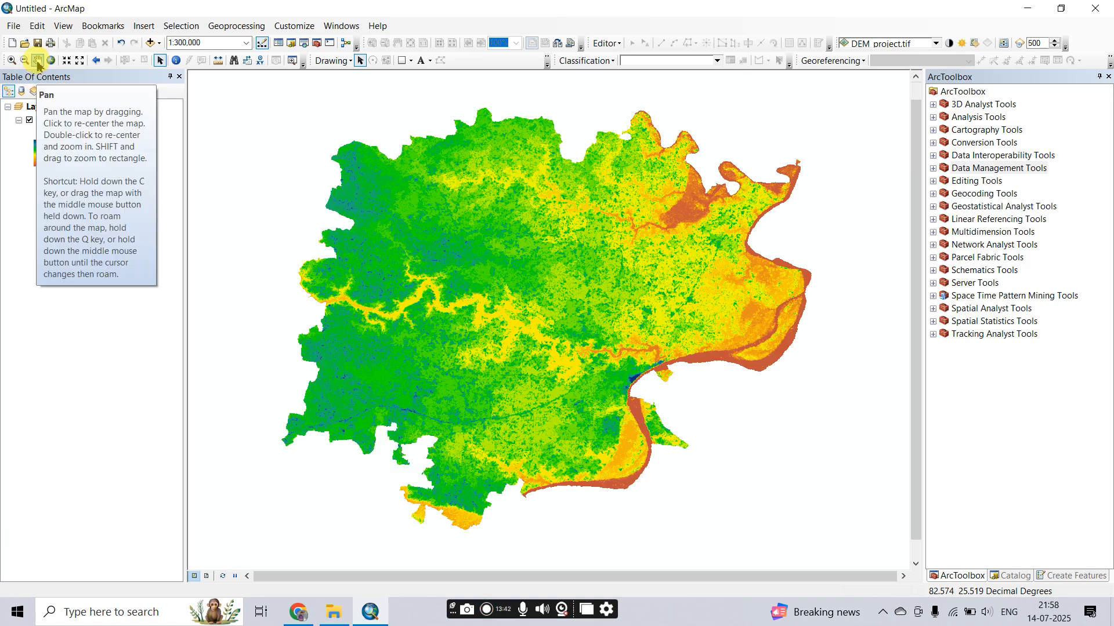
left_click(462, 254)
left_click_drag(462, 253, 429, 251)
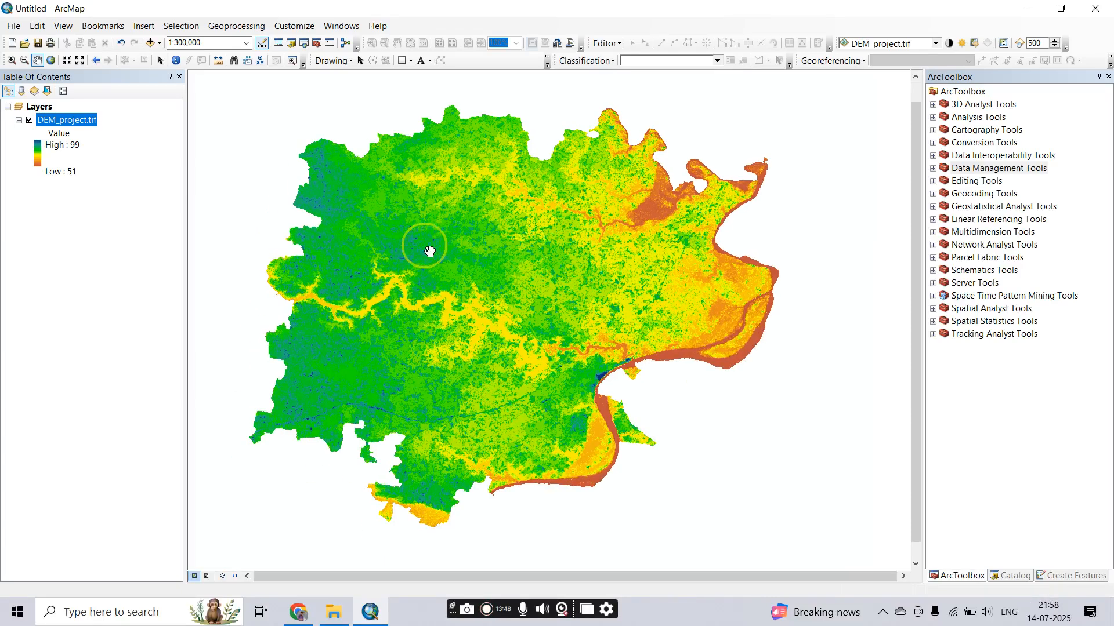
scroll(429, 251, "up", 2)
scroll(430, 253, "down", 2)
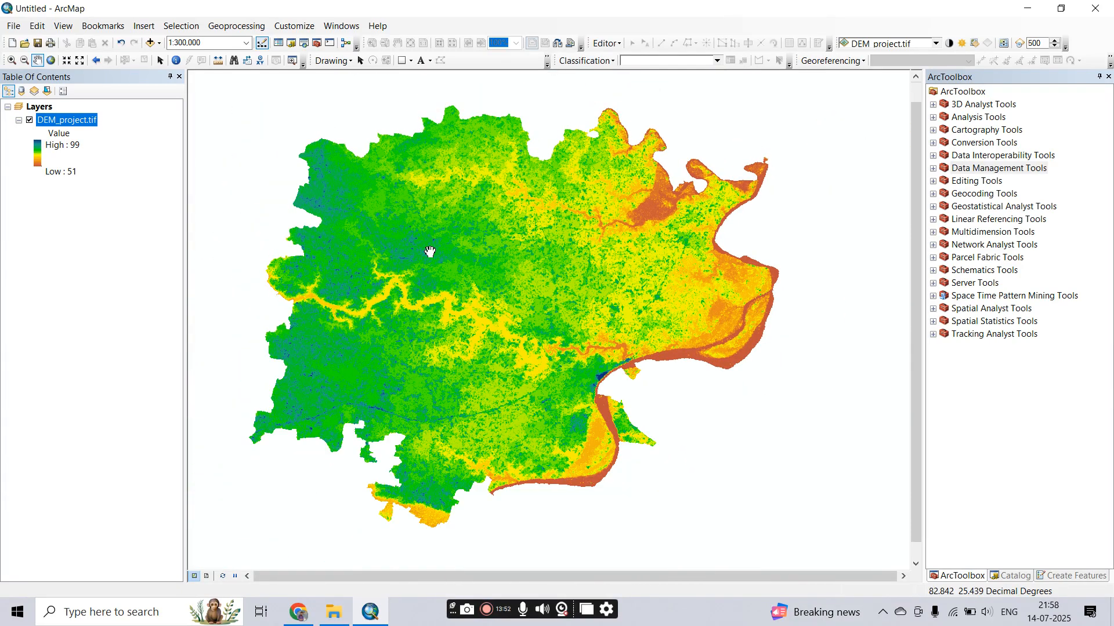
left_click(430, 251)
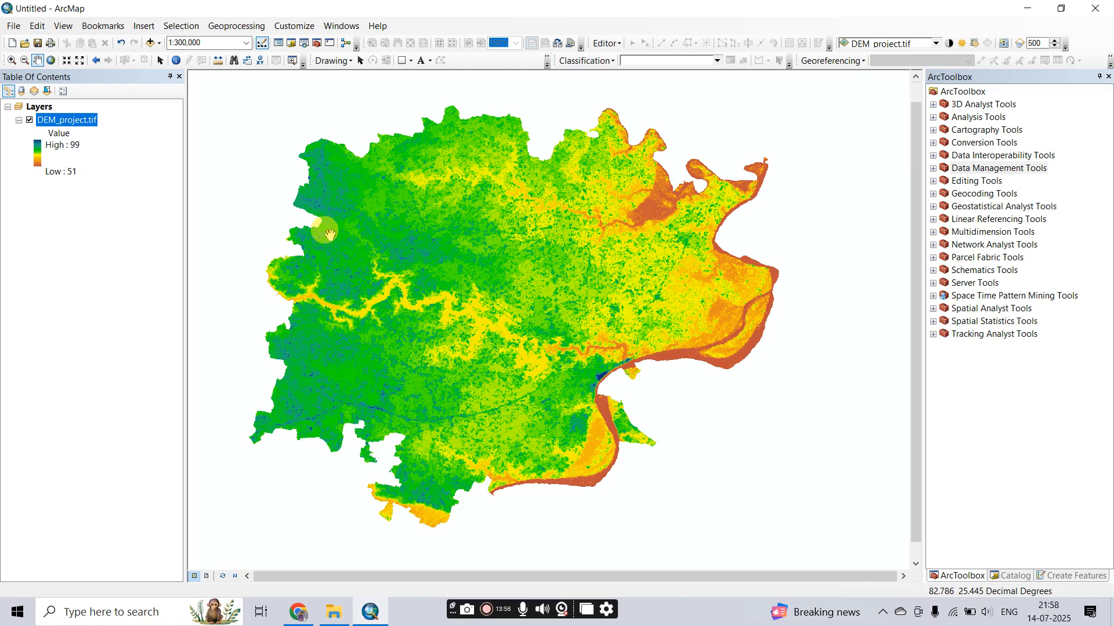
Remove the DEM_project.tif layer, and switch to File Explorer to open the SAU_adm folder inside Tutorial\Soudi_arabia.
right_click(71, 124)
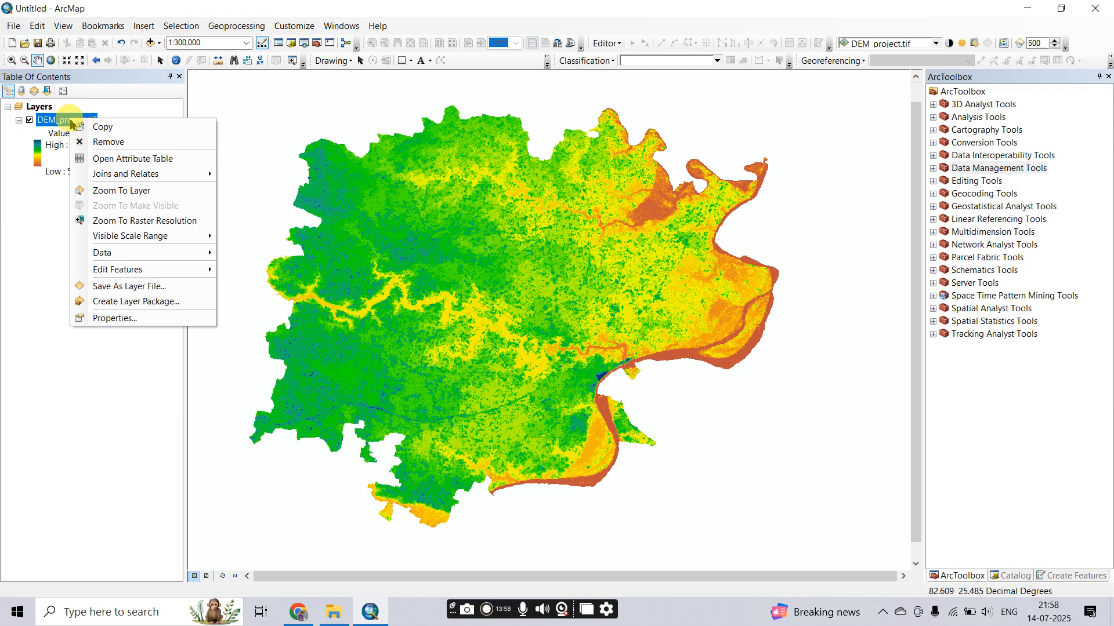
left_click(95, 139)
left_click(332, 611)
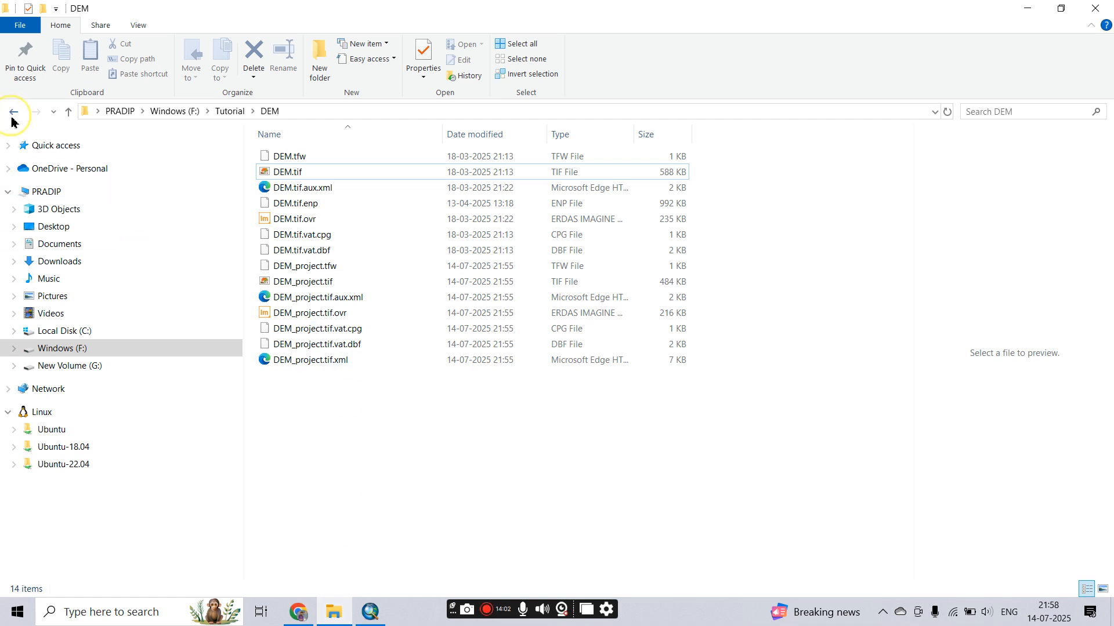
left_click(12, 119)
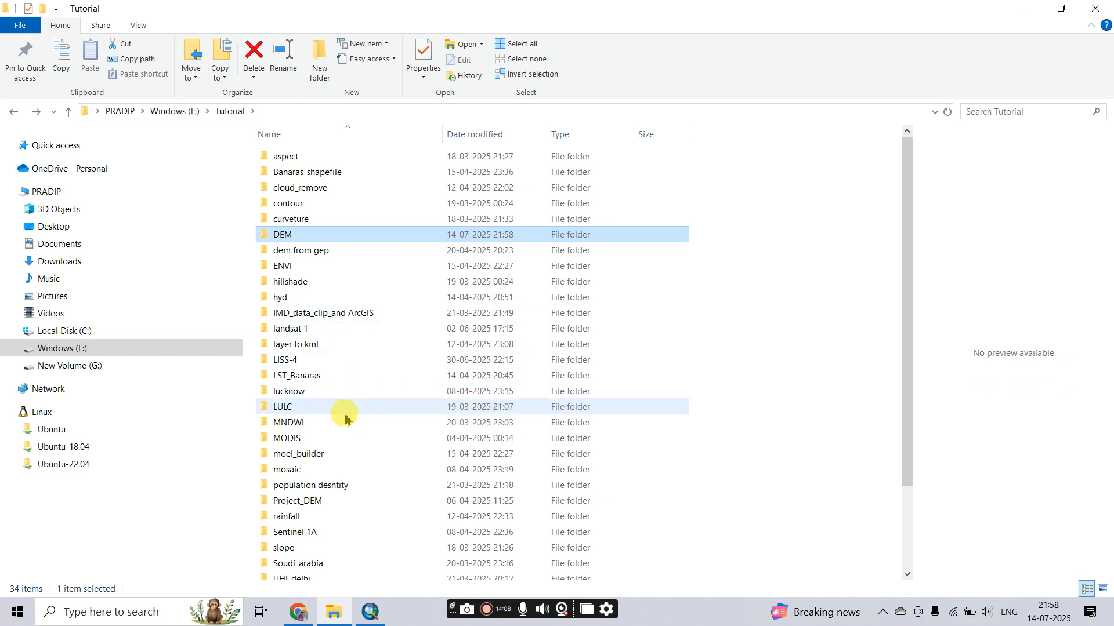
left_click(296, 565)
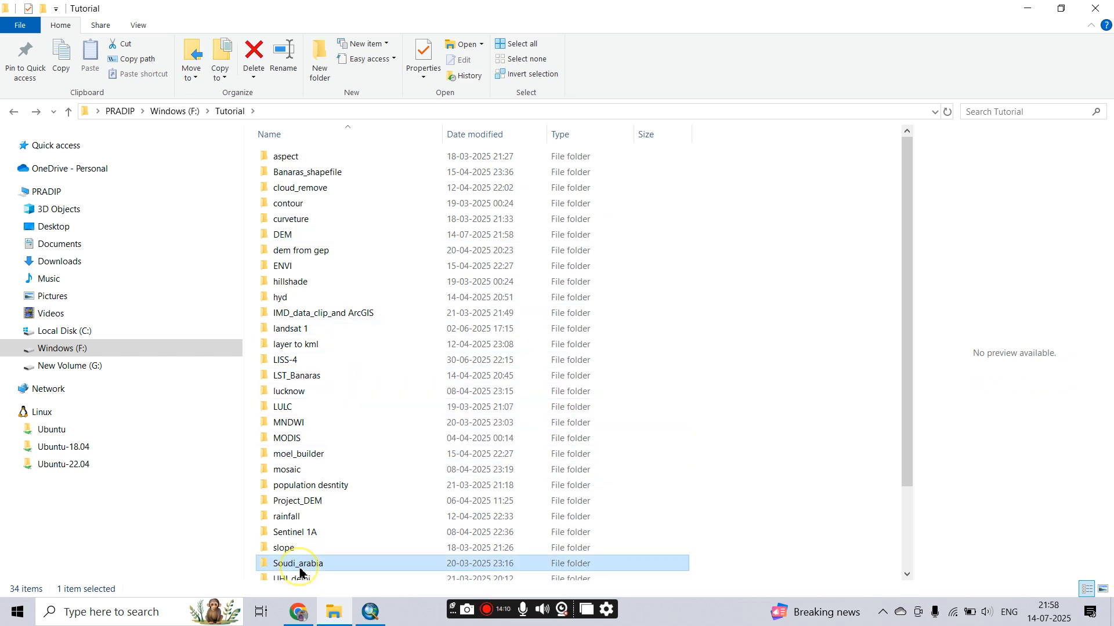
key("F2")
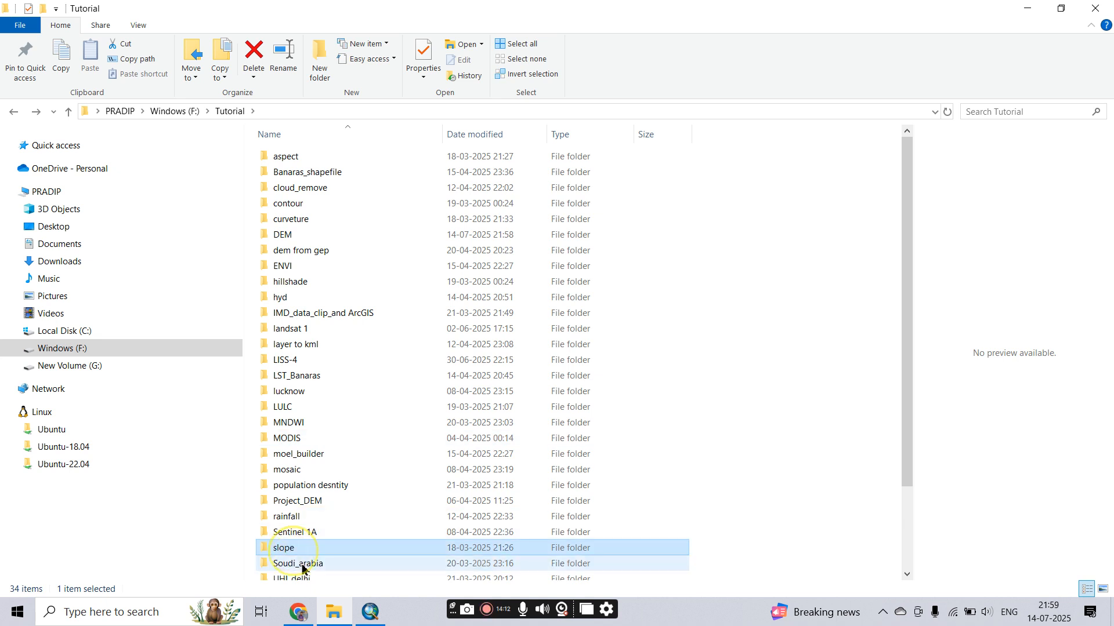
double_click(303, 566)
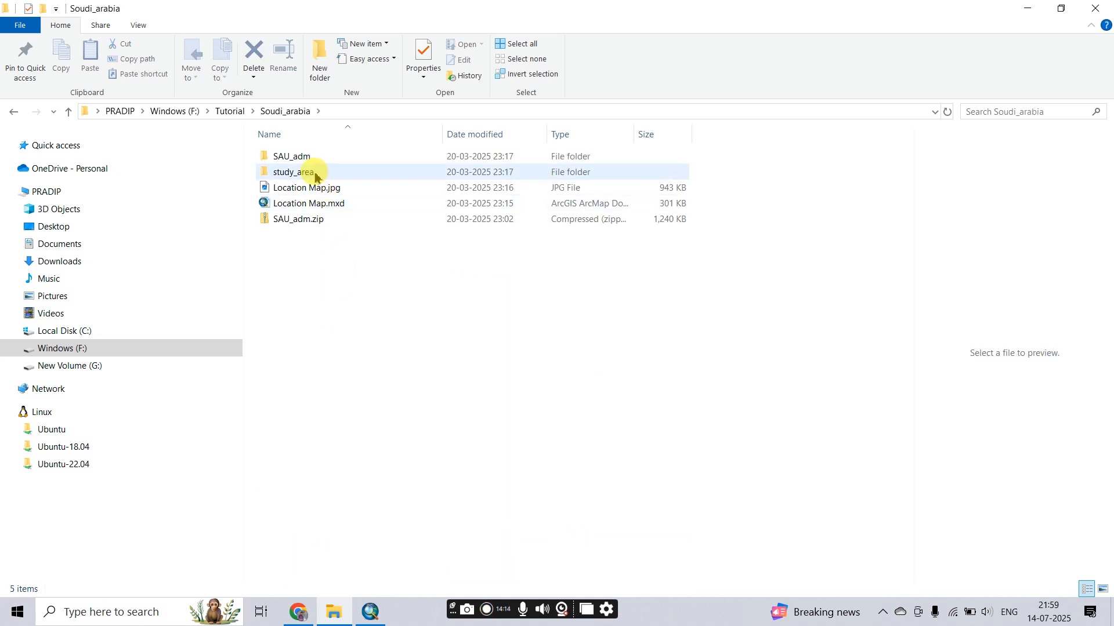
double_click(308, 158)
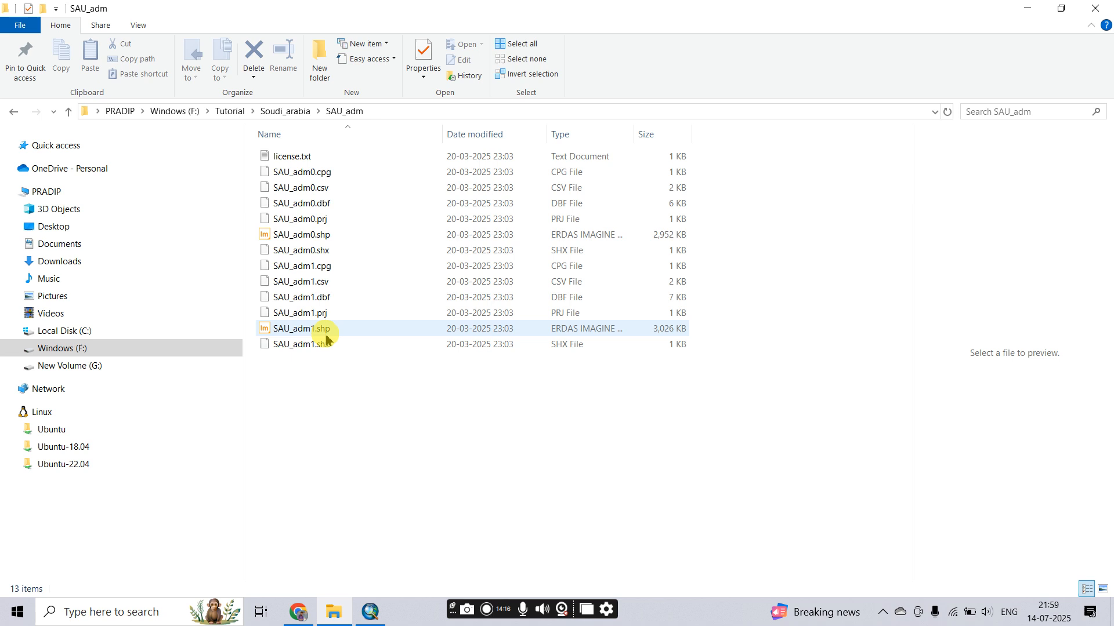
Add the SAU_adm1.shp shapefile from the SAU_adm folder to the map in ArcMap.
left_click(310, 333)
left_click_drag(309, 335, 444, 340)
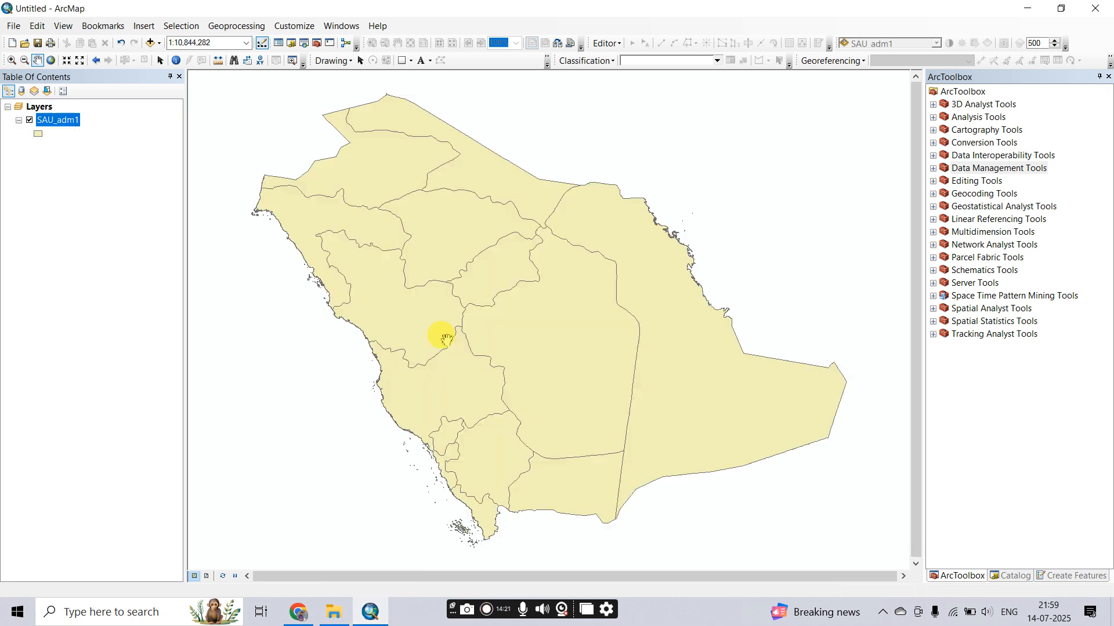
right_click(45, 121)
left_click(84, 200)
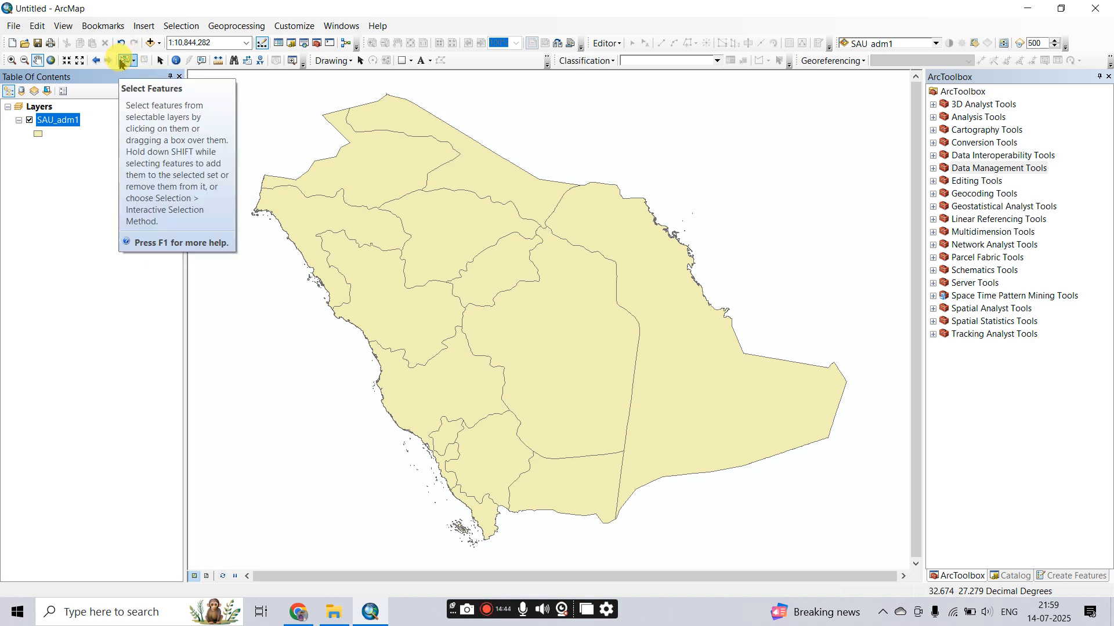
Select the large central province polygon of SAU_adm1 with the Select Features tool and view it at 1:10,000,000.
left_click(126, 62)
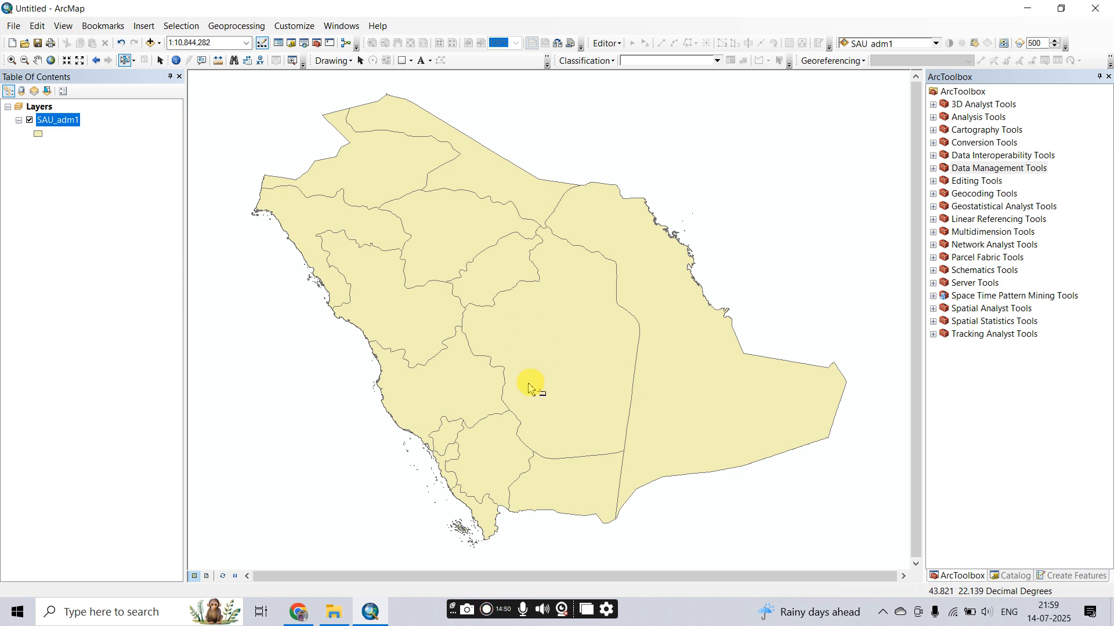
left_click(554, 347)
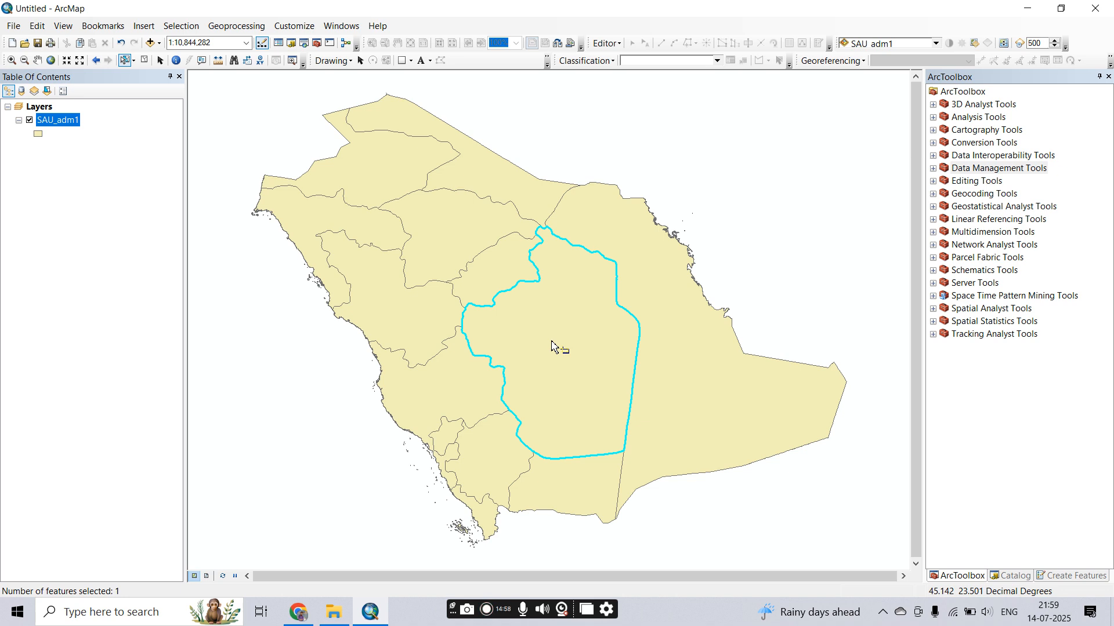
scroll(254, 231, "up", 1)
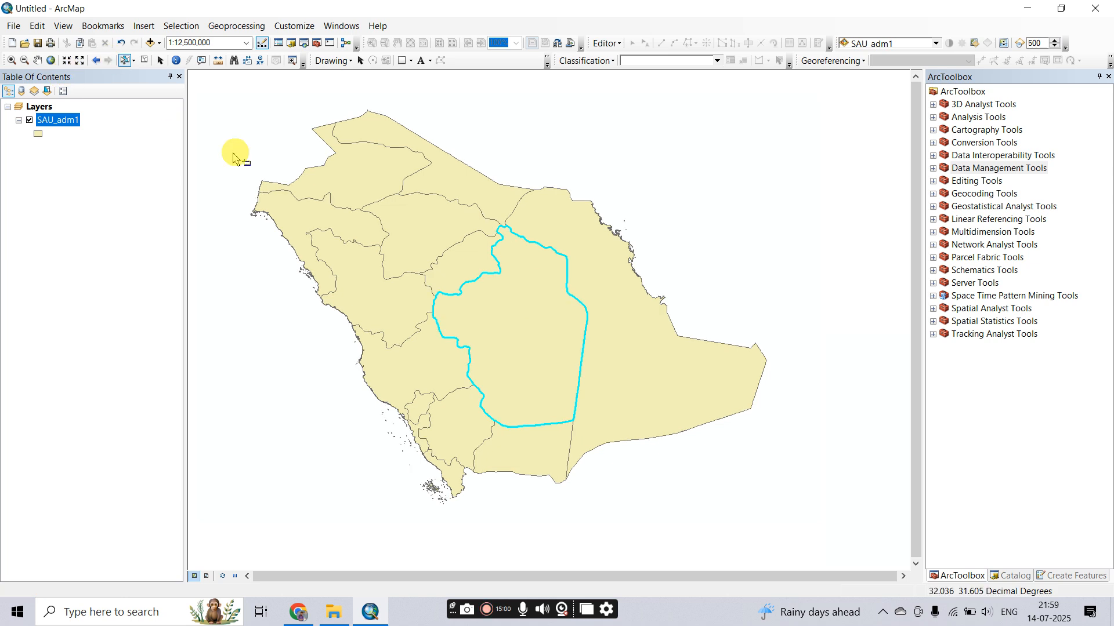
scroll(265, 168, "down", 2)
scroll(265, 168, "up", 1)
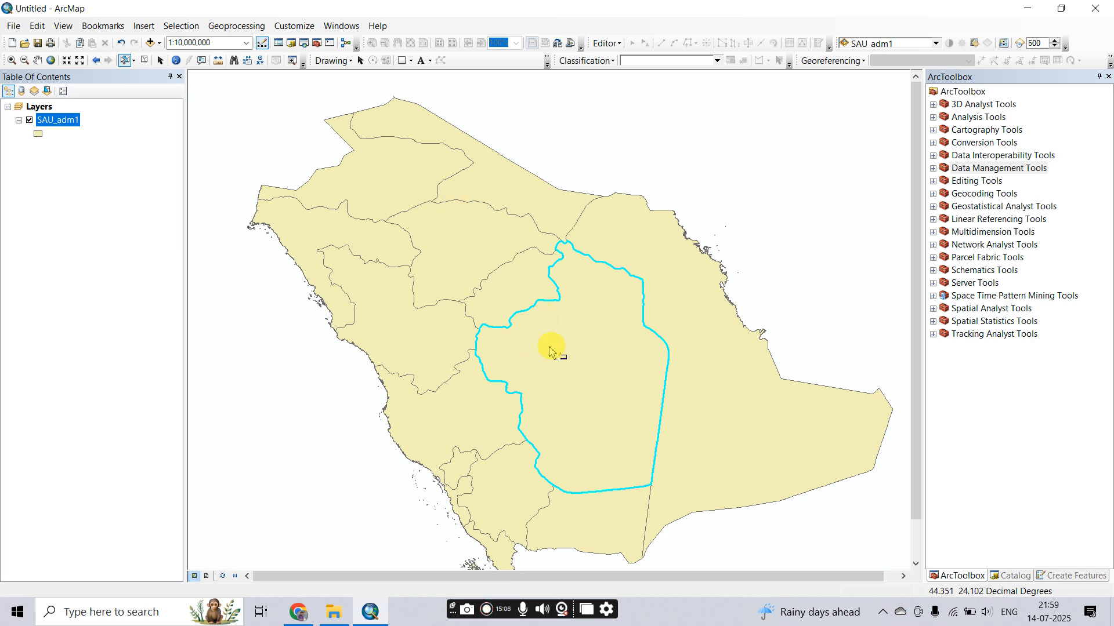
Select the inland northwestern province polygon on the map instead, and clear the selection.
left_click(380, 180)
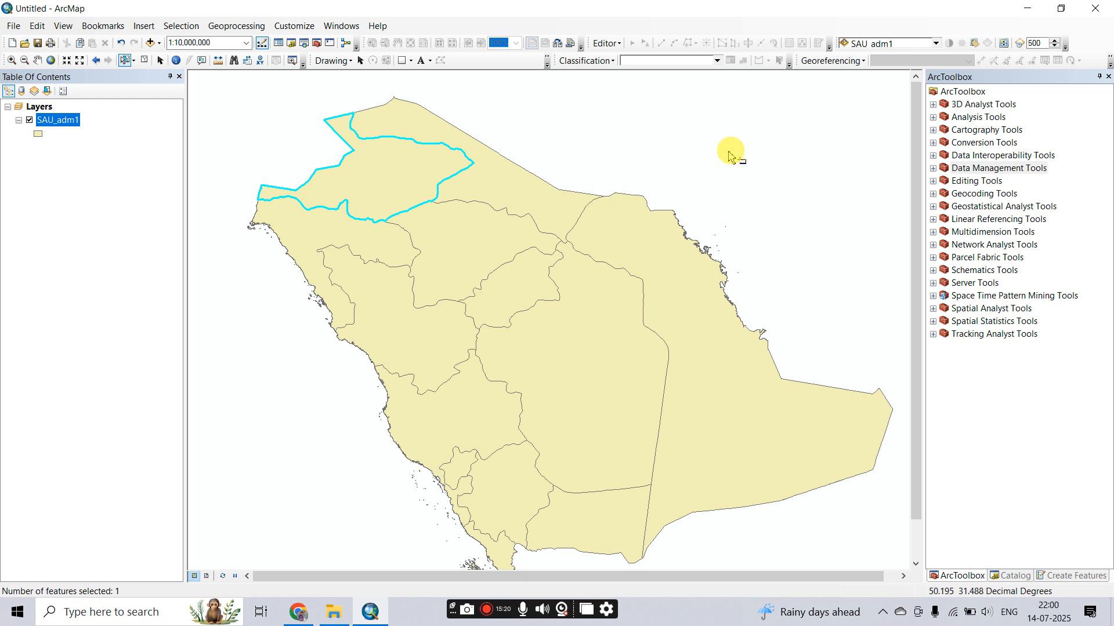
left_click(778, 125)
left_click(406, 157)
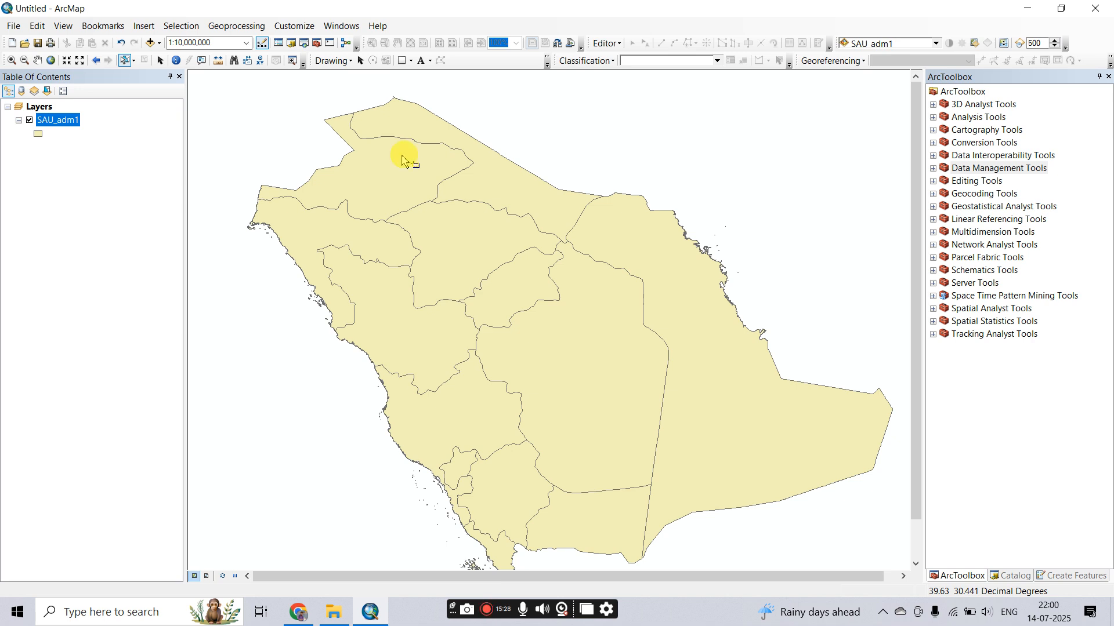
Open the attribute table of the SAU_adm1 layer and move its window clear of the western provinces.
left_click(70, 127)
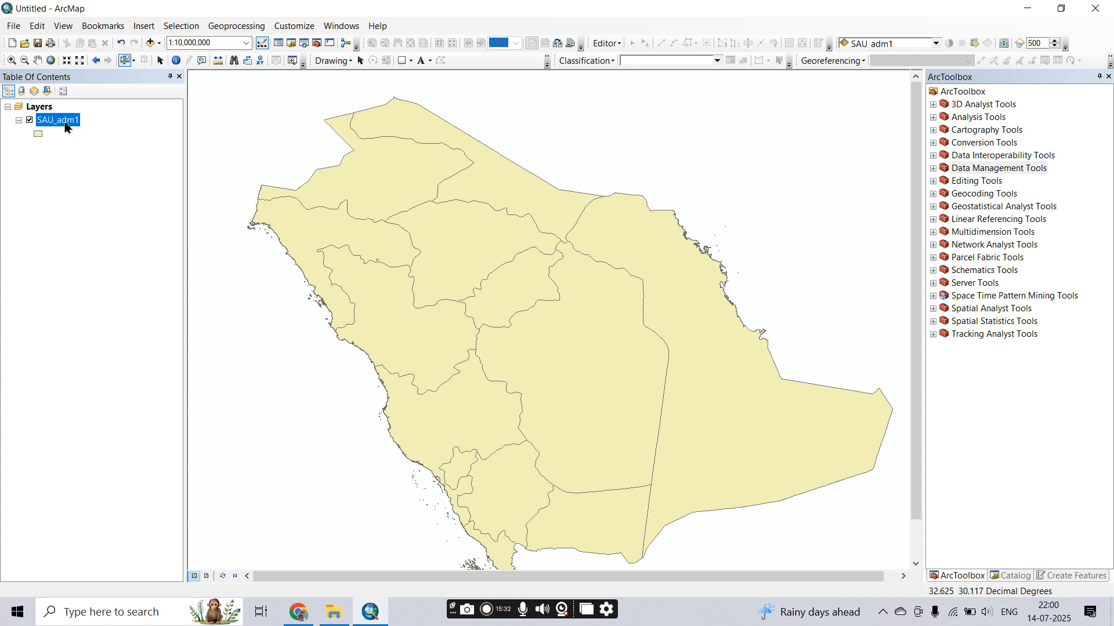
right_click(67, 128)
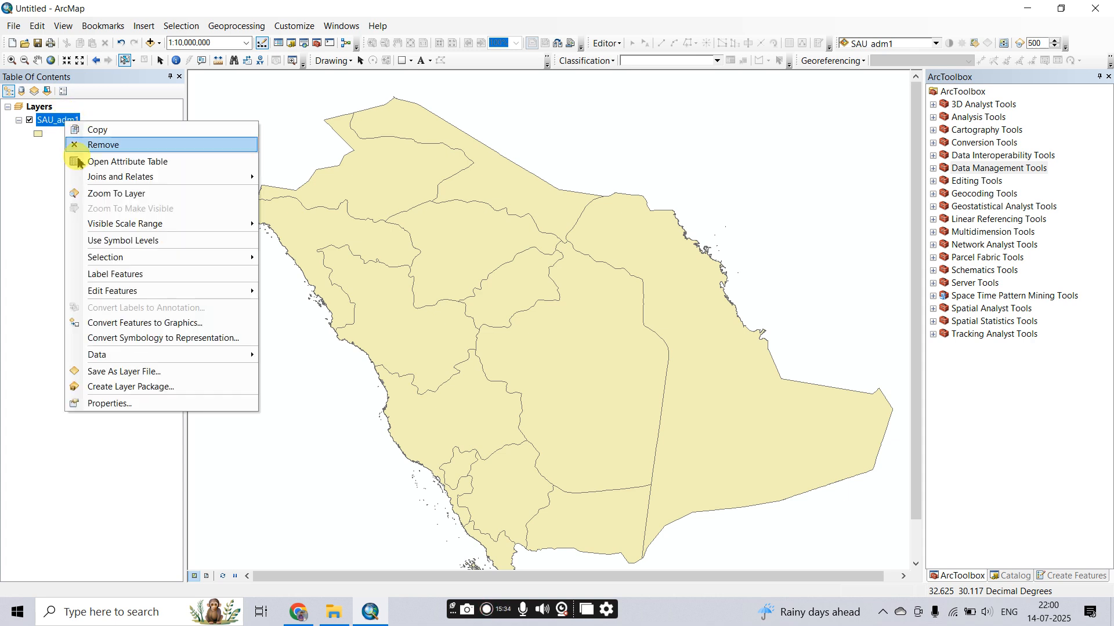
left_click(137, 163)
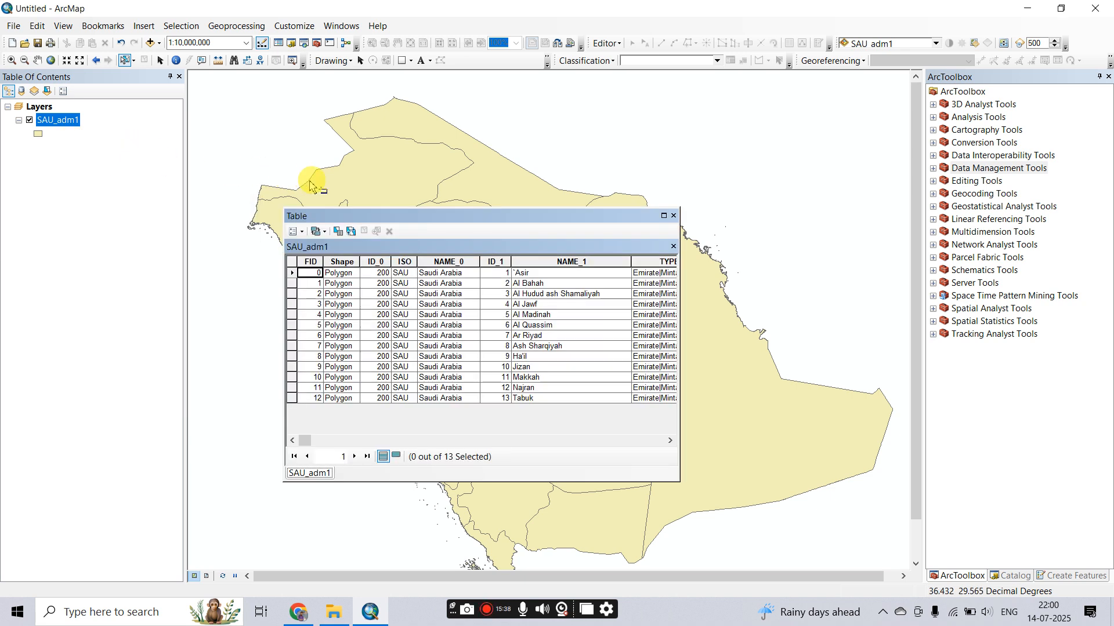
left_click_drag(448, 219, 766, 128)
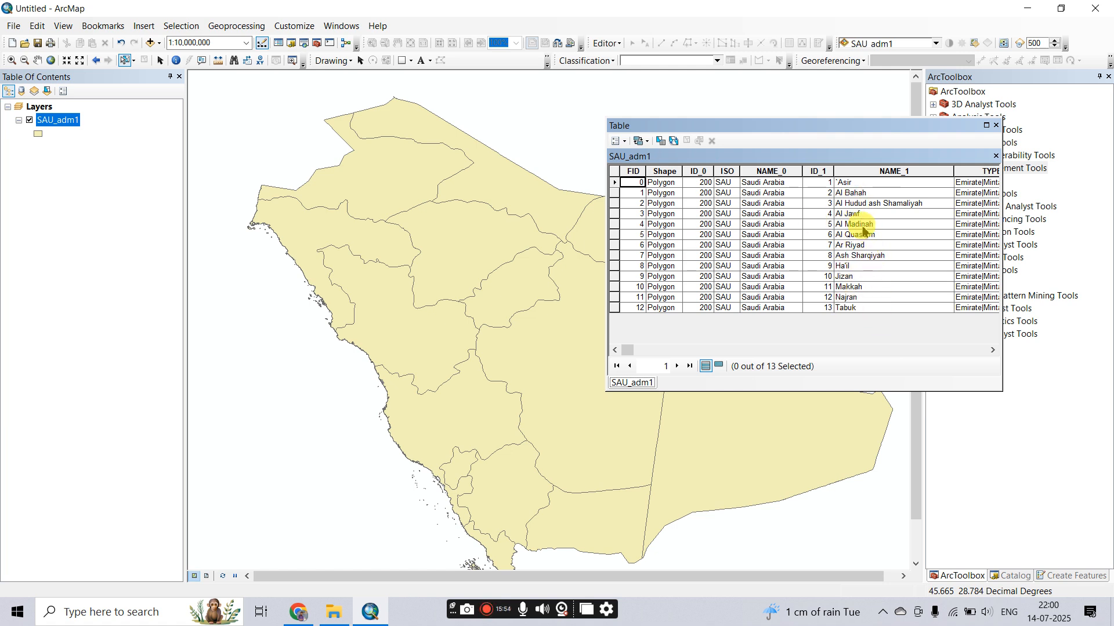
Select the Al Madinah record in the attribute table and add Al Quassim, Ar Riyad, Ash Sharqiyah and Ha'il to the selection.
left_click(615, 226)
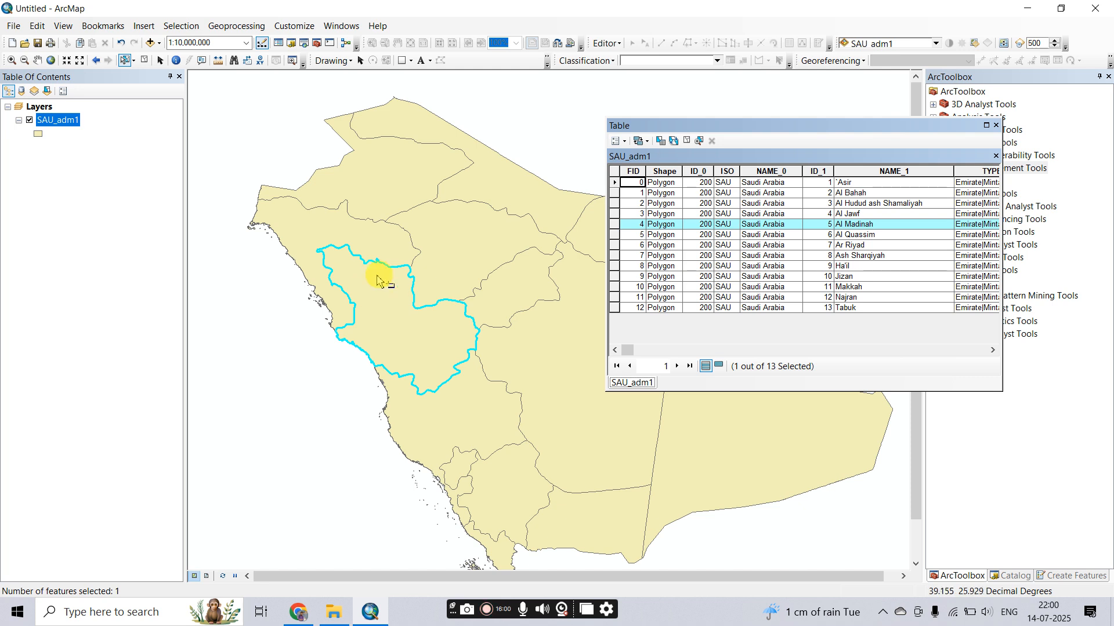
left_click(394, 314)
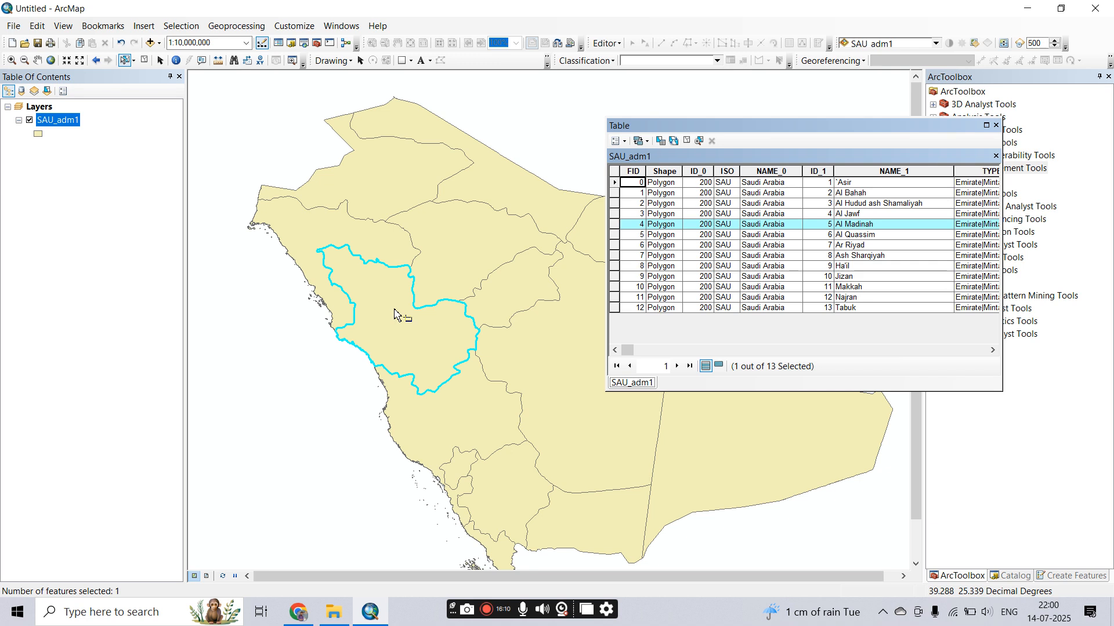
left_click(613, 234, "ctrl")
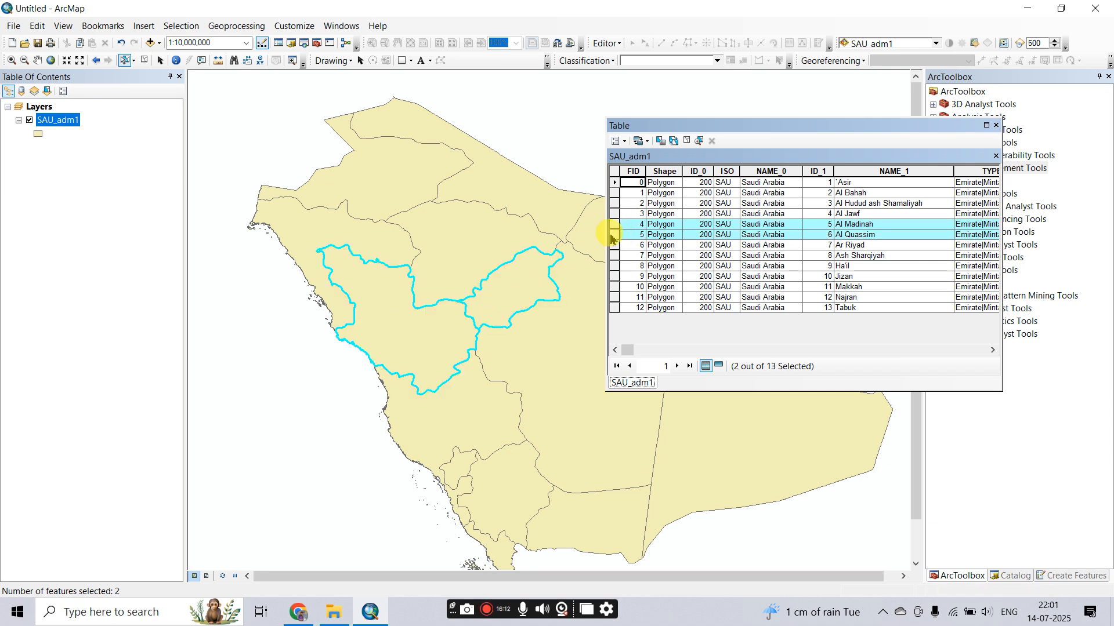
left_click(613, 245, "ctrl")
left_click(614, 256, "ctrl")
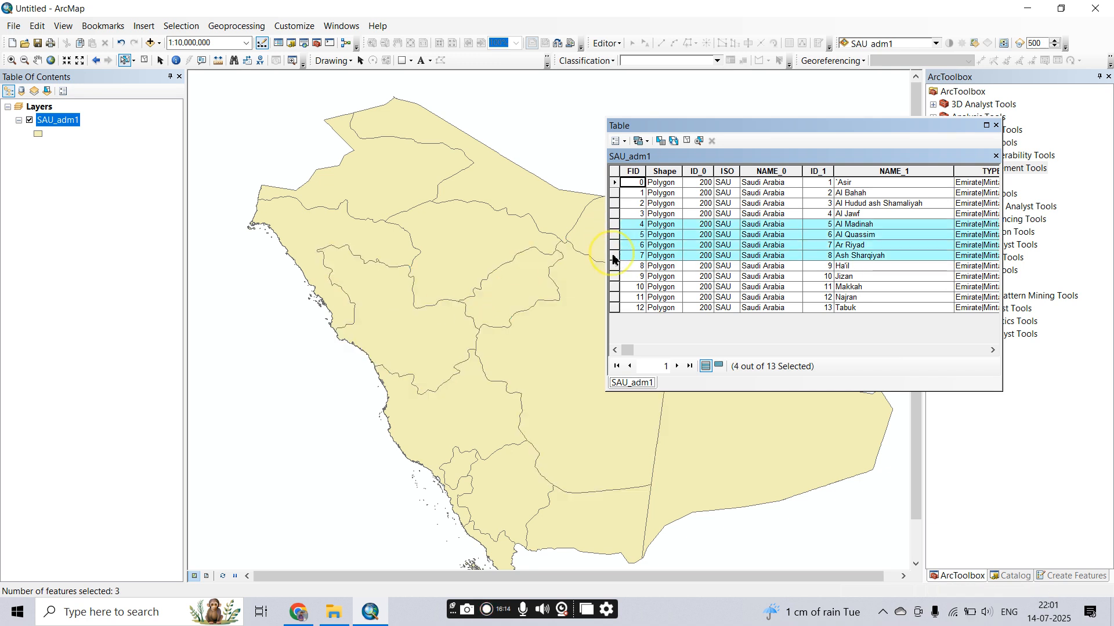
left_click(614, 266, "ctrl")
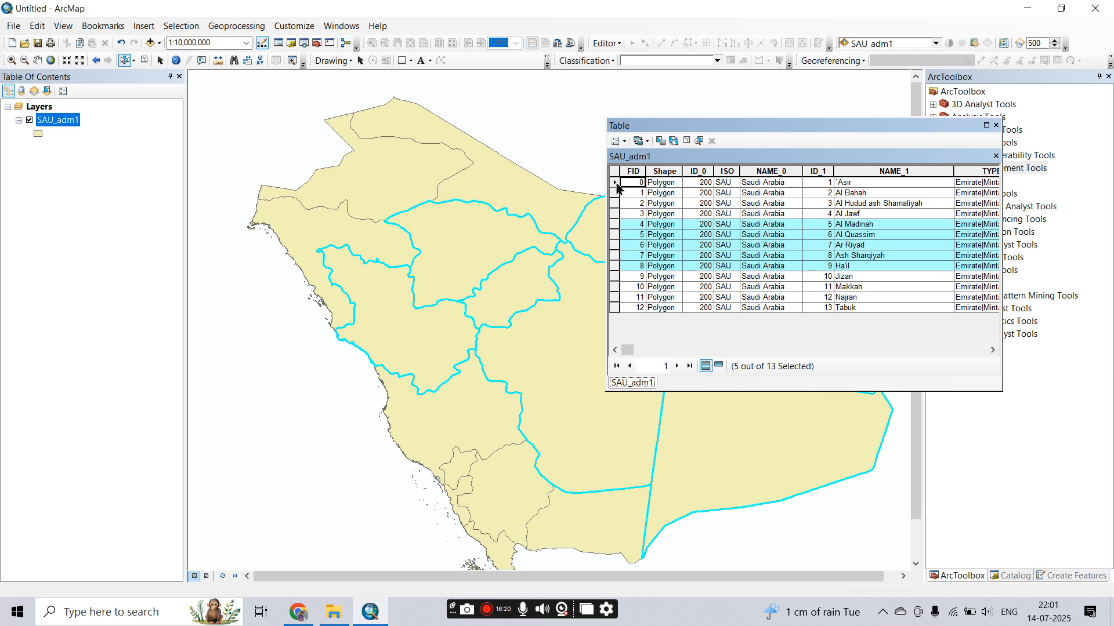
Select only the `Asir record in the SAU_adm1 attribute table.
left_click(615, 183)
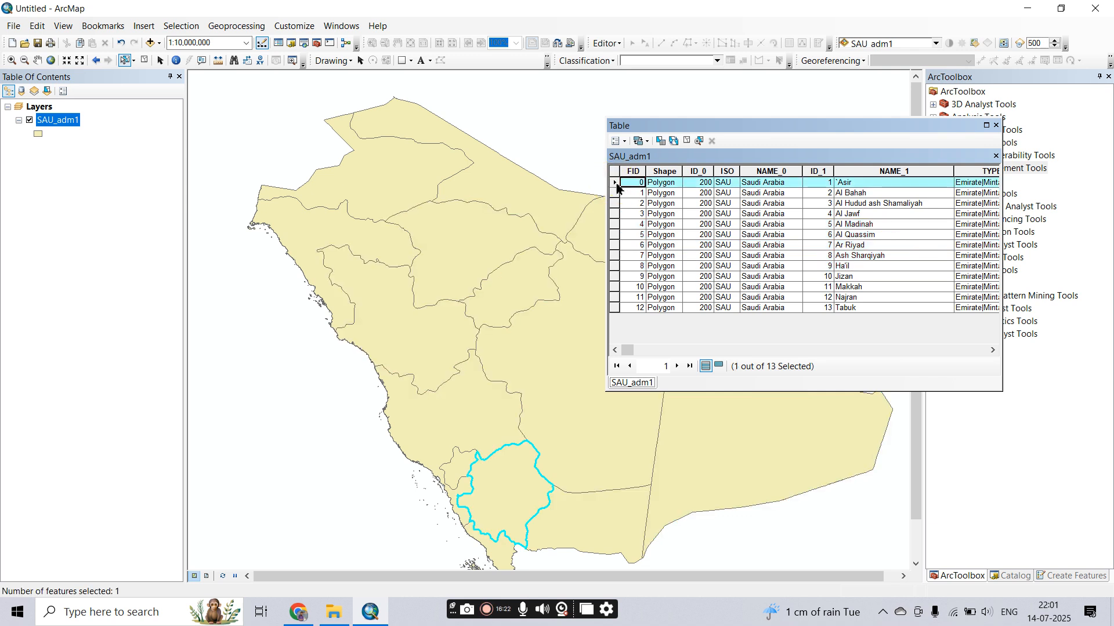
Extend the record selection from `Asir through Tabuk, and clear it before closing the SAU_adm1 attribute table.
left_click(614, 308, "shift")
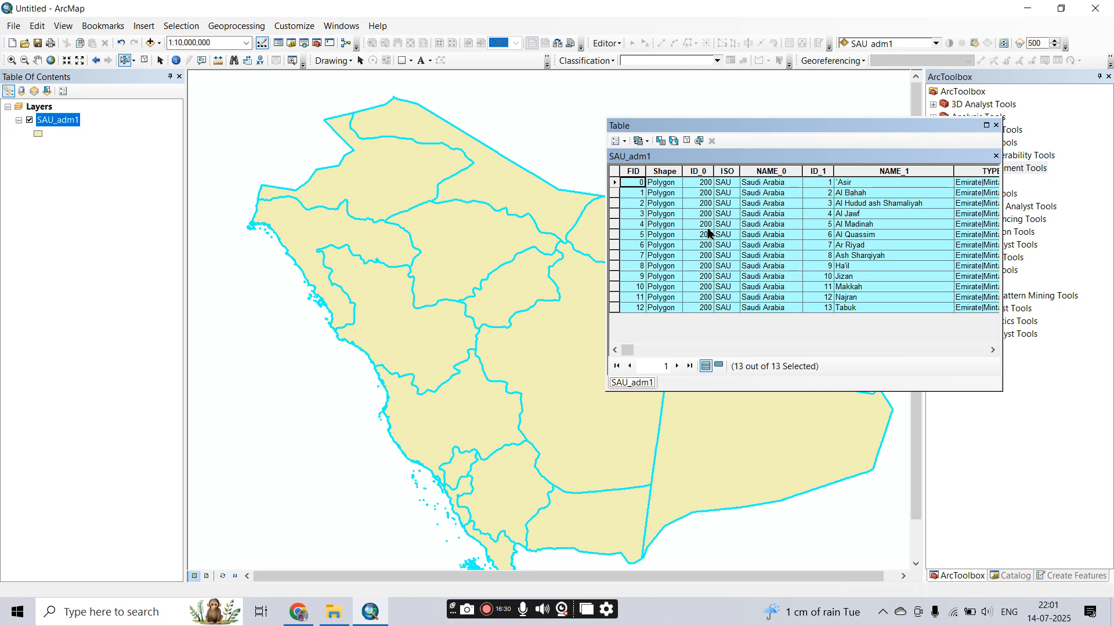
left_click(554, 139)
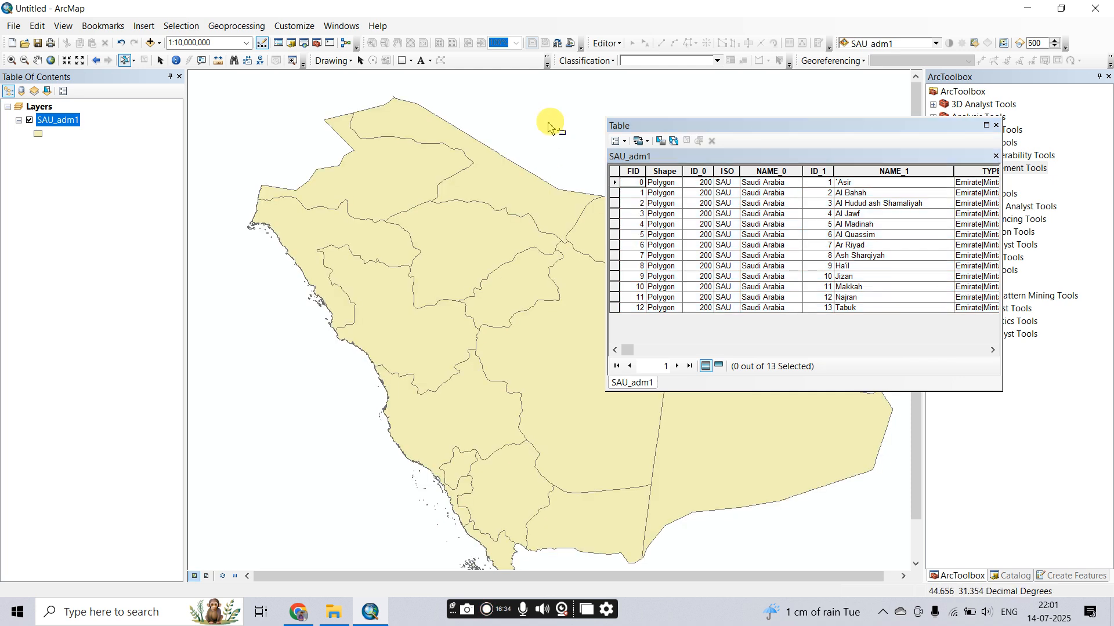
left_click(996, 125)
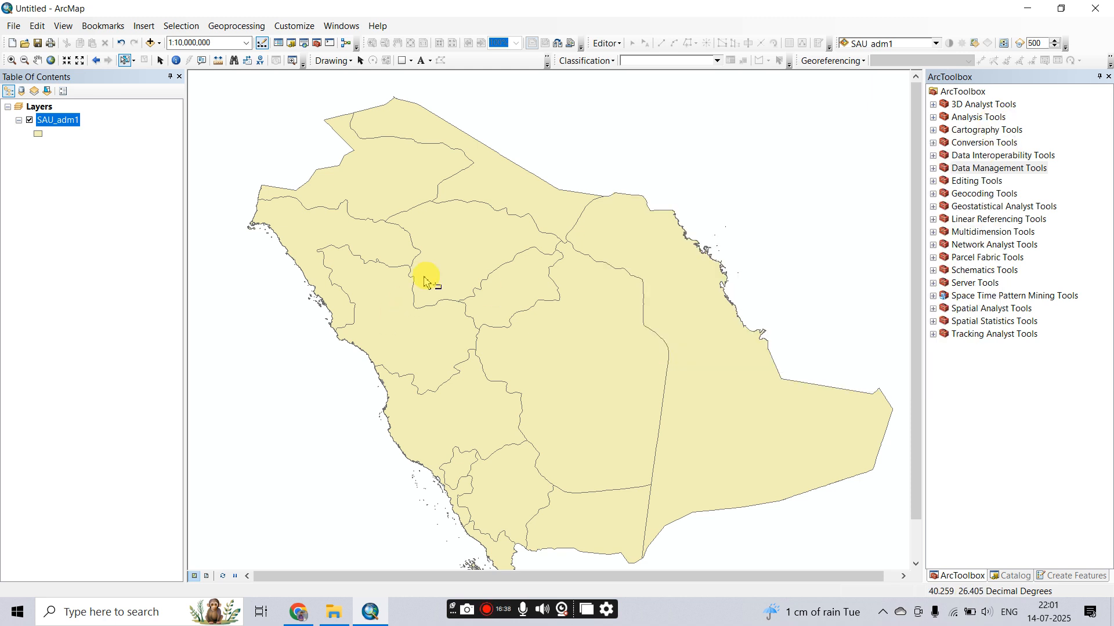
Identify the attributes of the large eastern province polygon on the map, and close the Identify results.
scroll(423, 279, "down", 2)
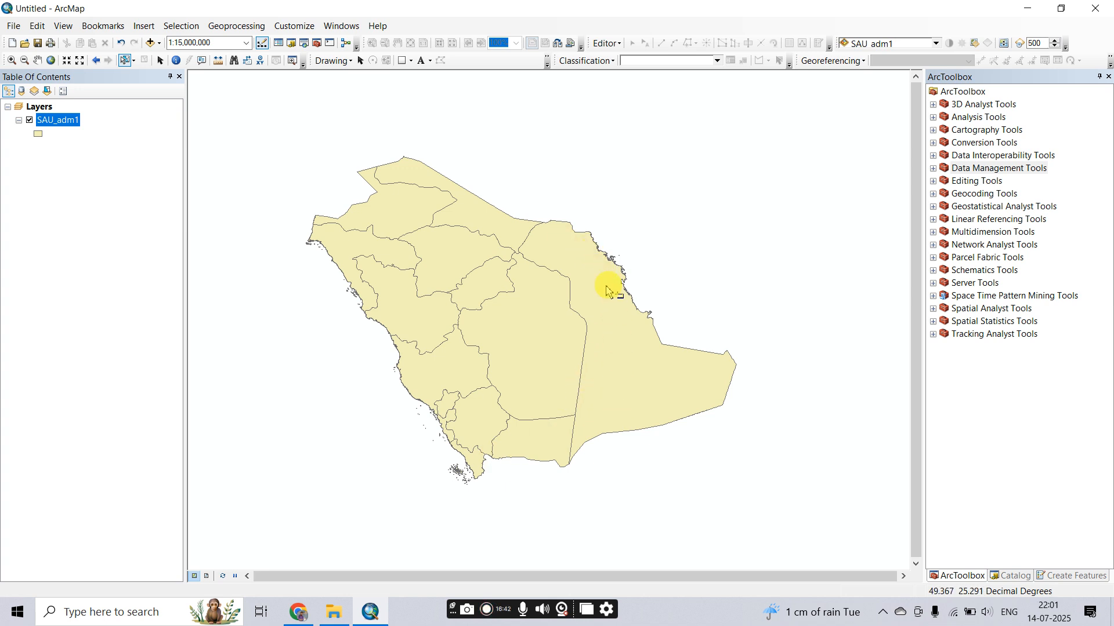
scroll(608, 372, "up", 1)
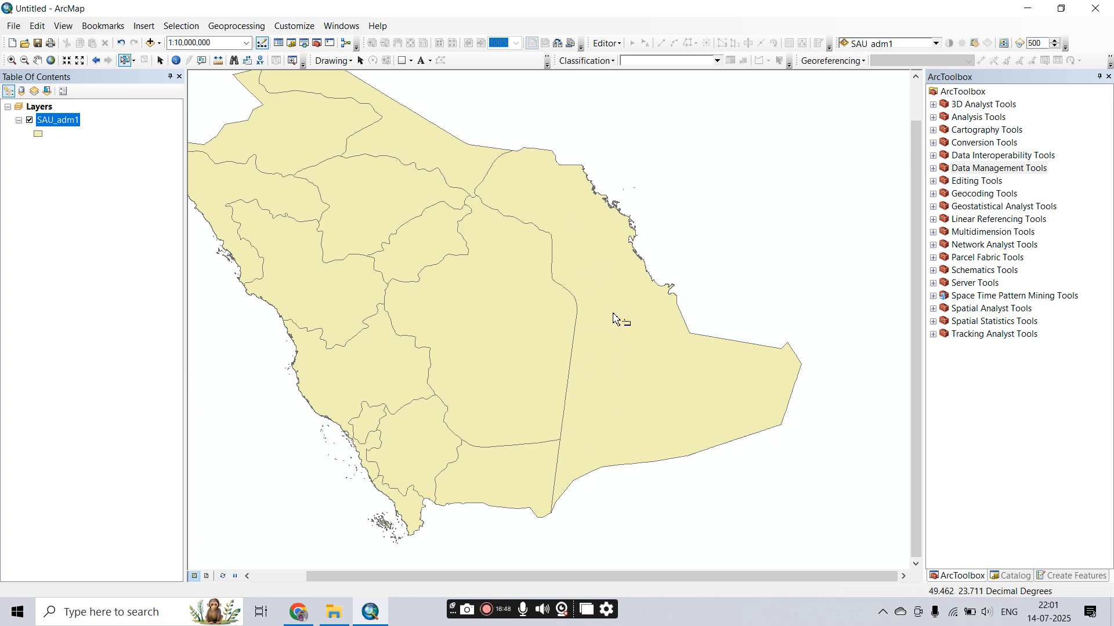
left_click(177, 61)
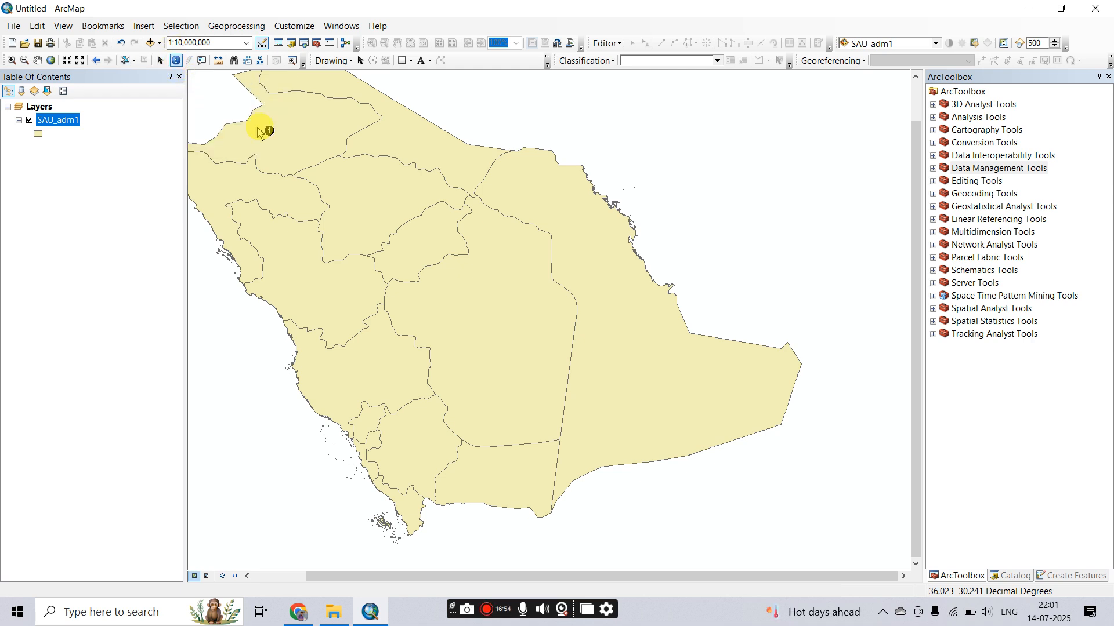
left_click(621, 339)
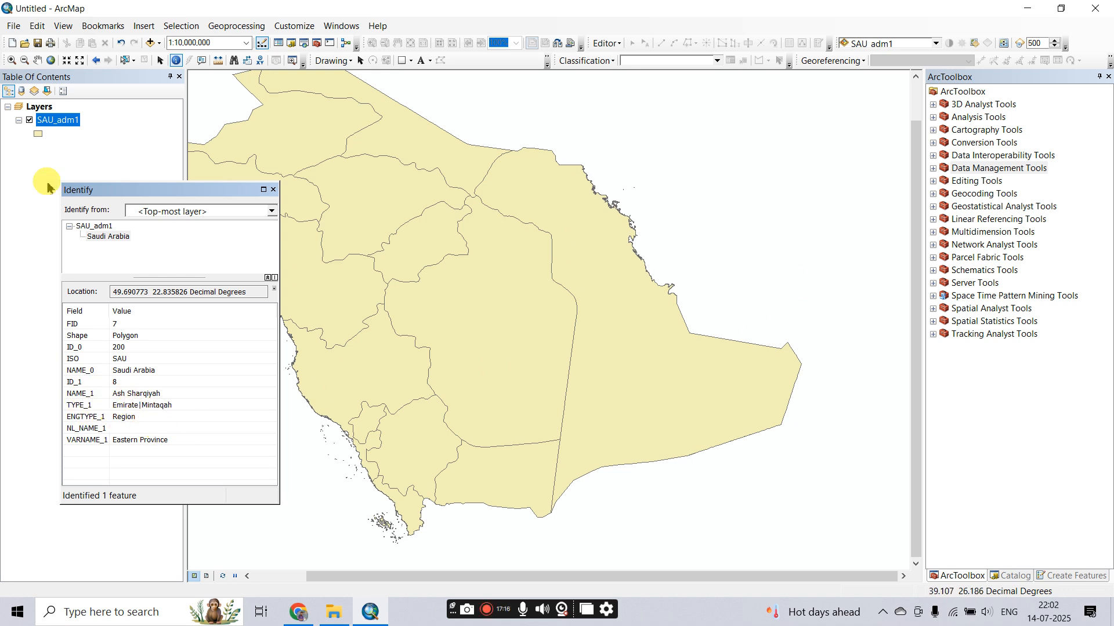
left_click(273, 190)
Identify the attributes of the Al Madinah province polygon in the west, and close the Identify results.
scroll(547, 262, "up", 1)
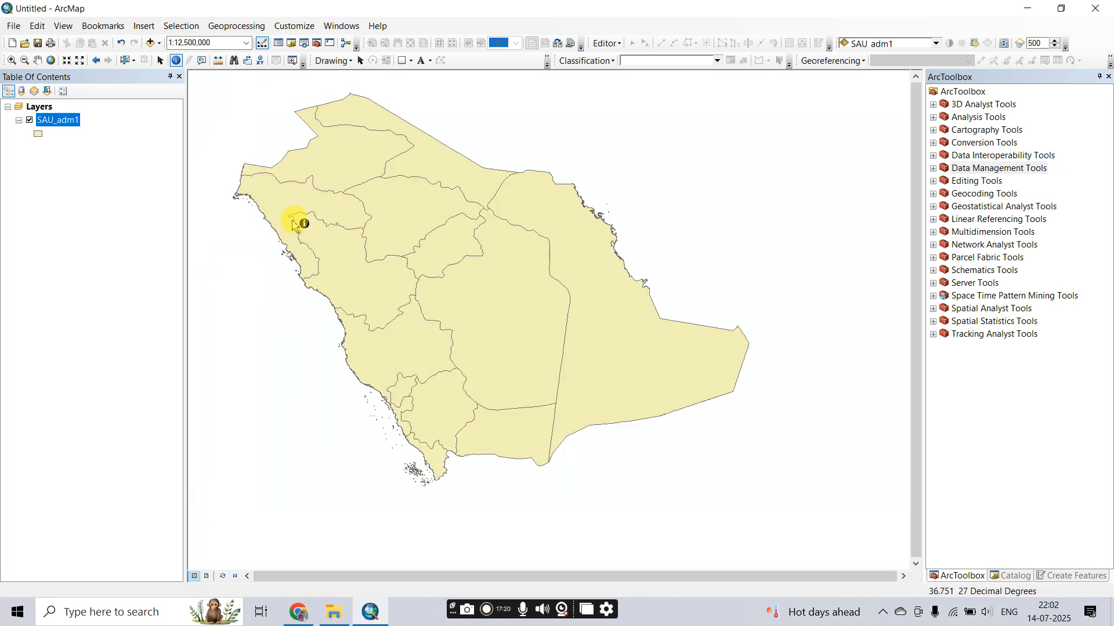
left_click(356, 283)
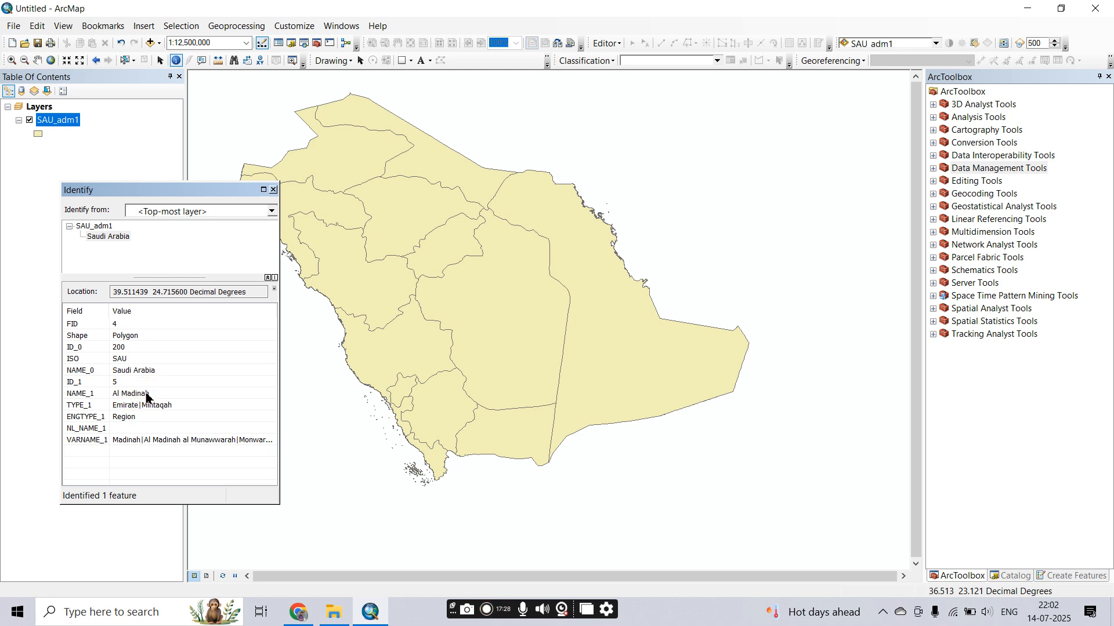
left_click(273, 190)
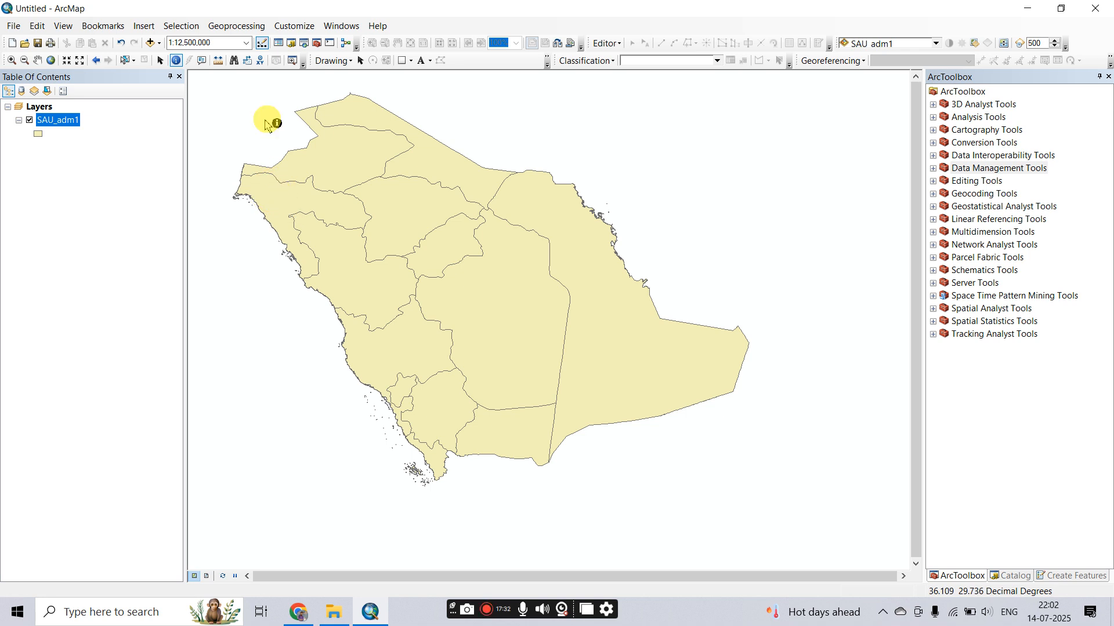
left_click(177, 62)
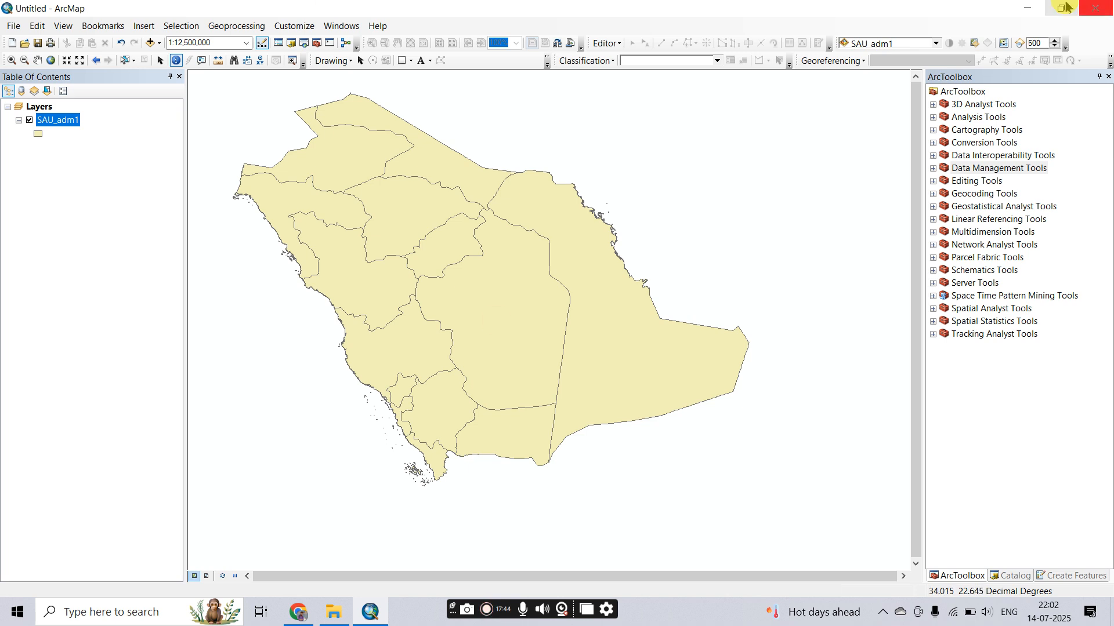
Open the attribute table of the SAU_adm1 layer to review its records, and close it.
left_click(126, 62)
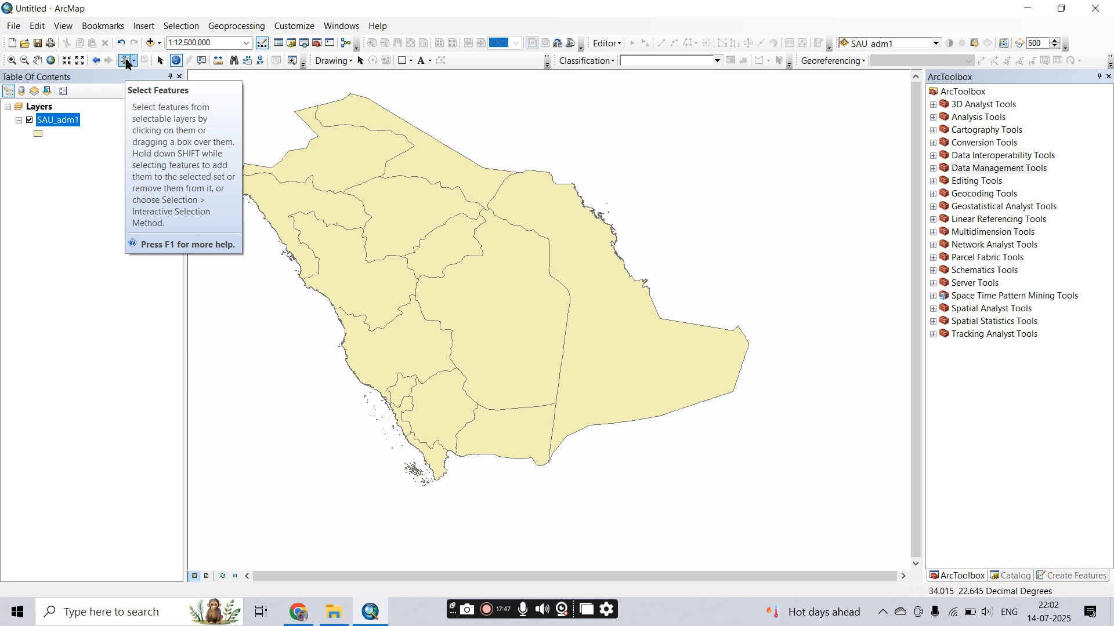
right_click(54, 120)
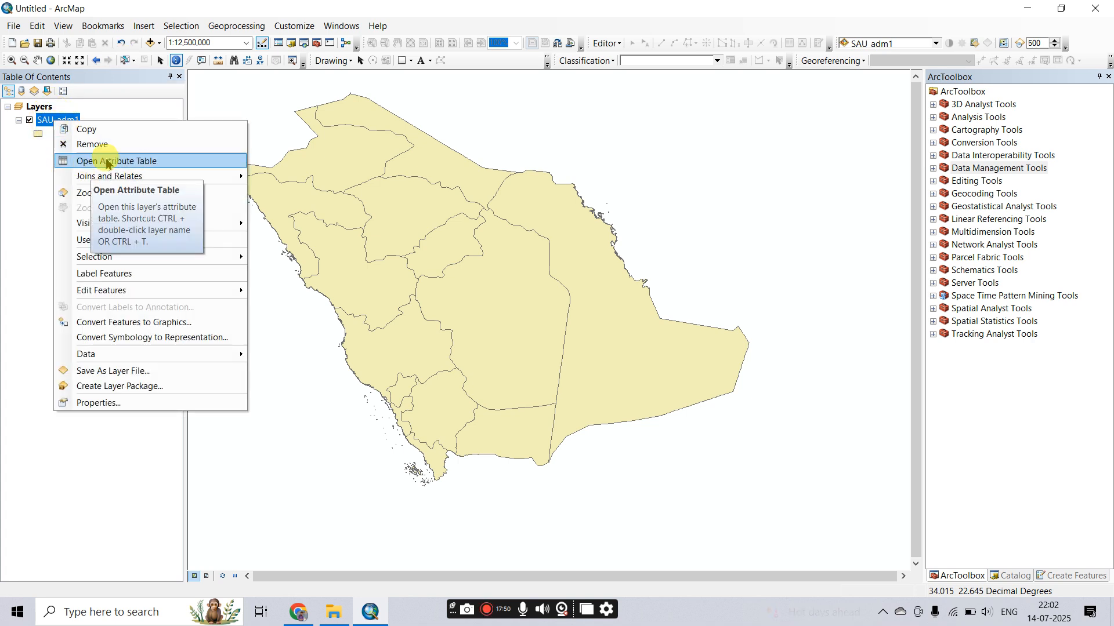
left_click(87, 163)
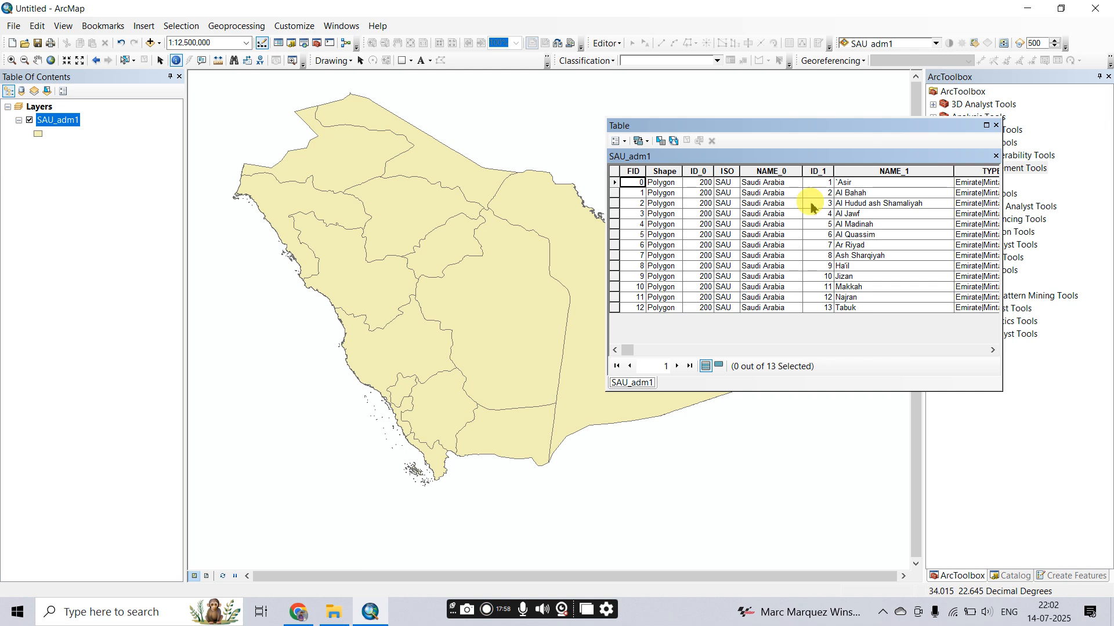
left_click(995, 126)
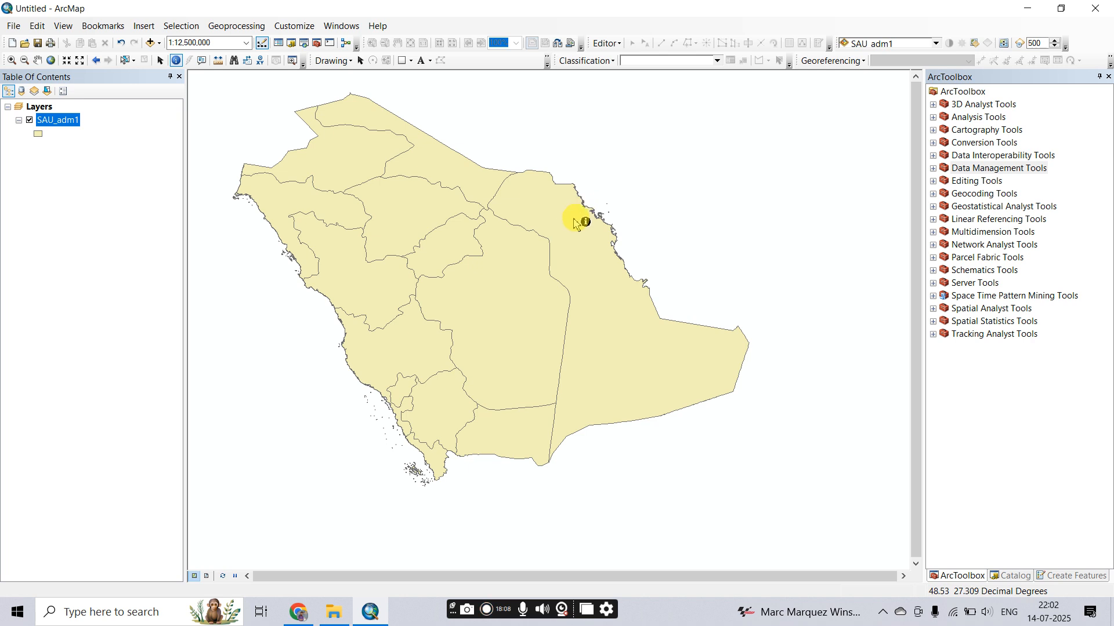
left_click(145, 36)
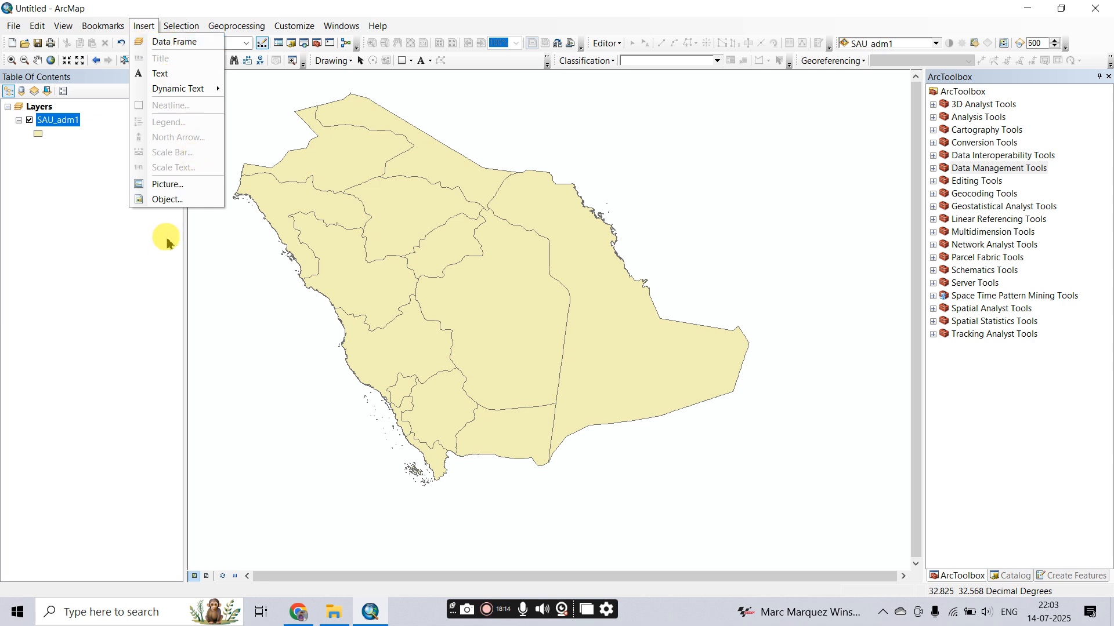
left_click(180, 26)
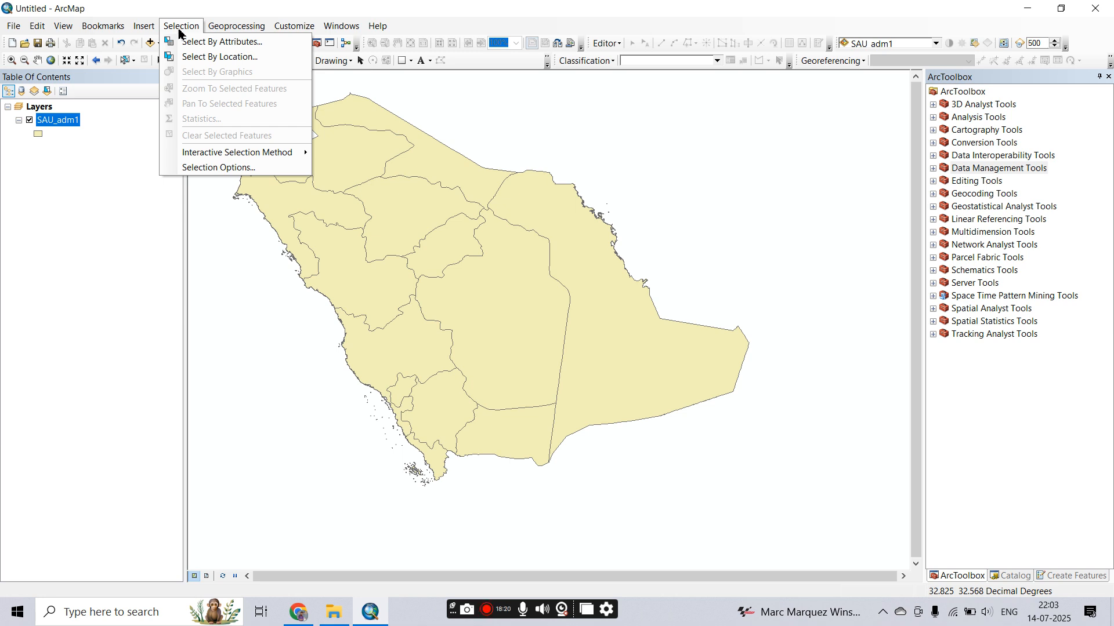
left_click(238, 27)
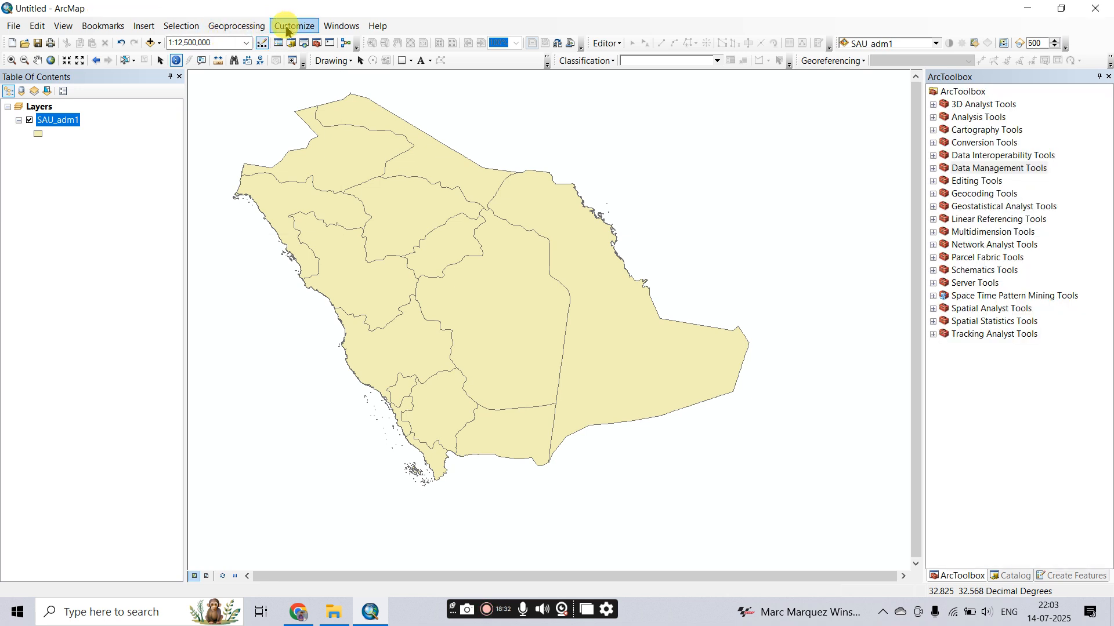
left_click(336, 28)
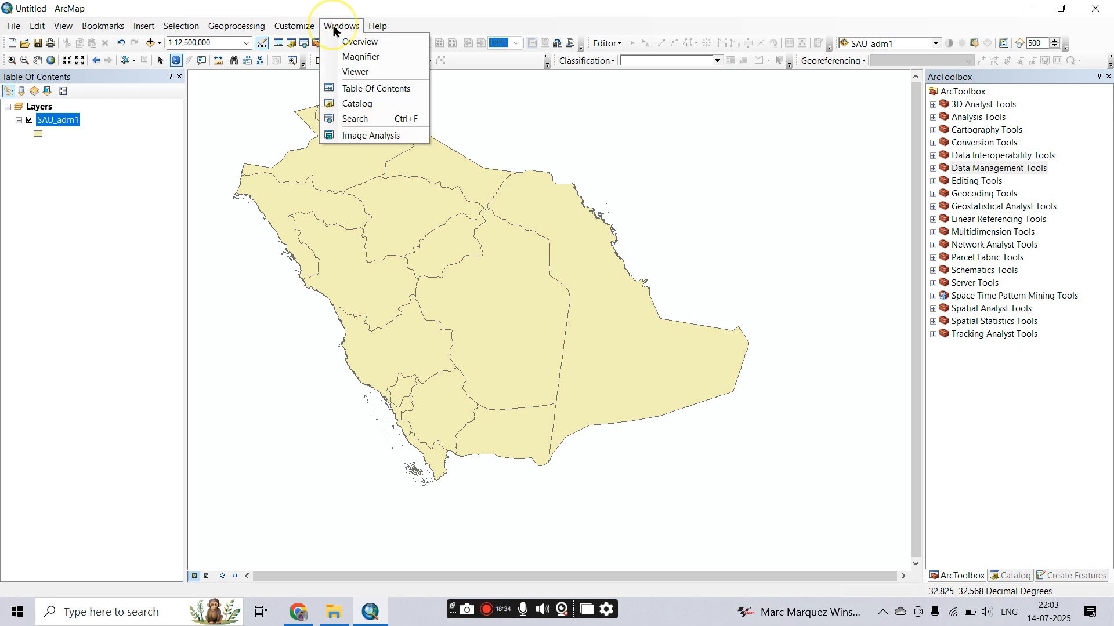
left_click(422, 12)
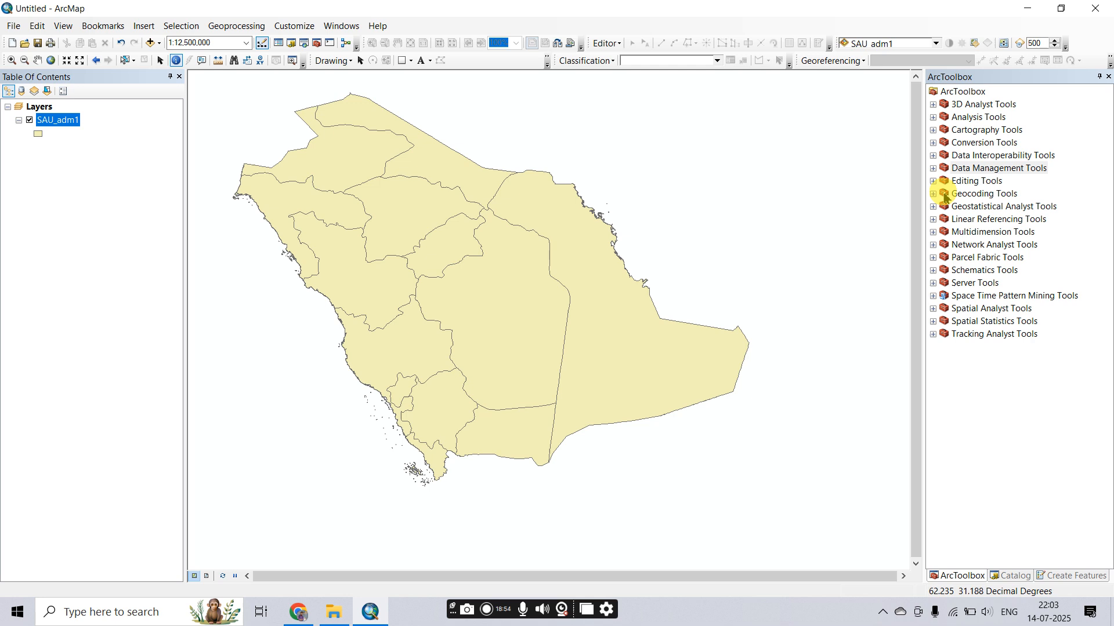
Search for "project raster" in the Search window and expand the Data Management Tools toolbox to compare the tool's location.
left_click(347, 27)
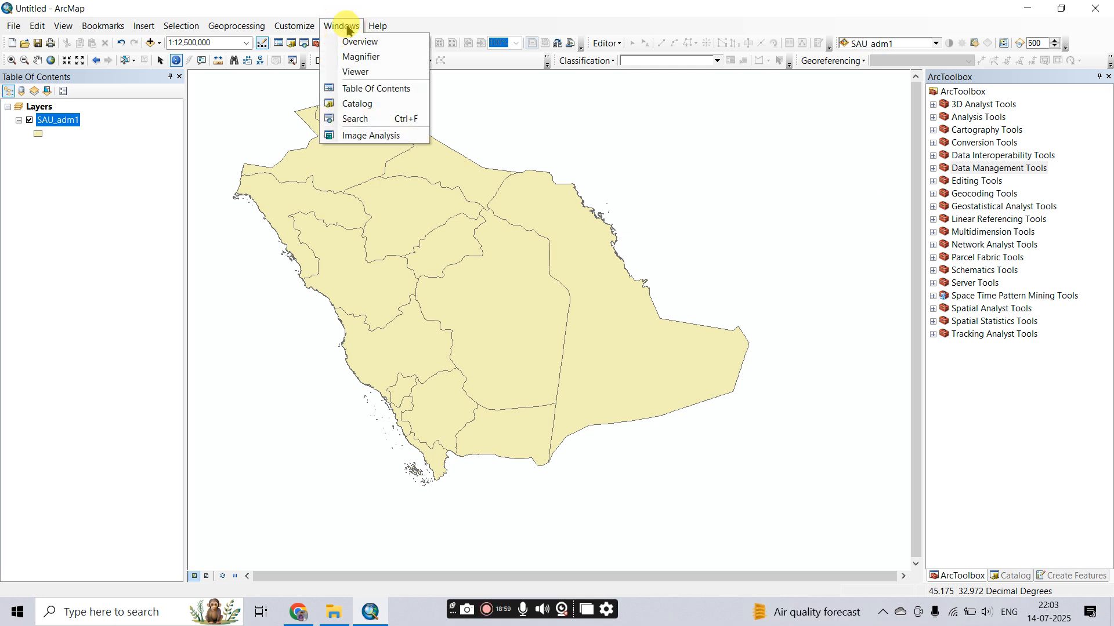
left_click(354, 119)
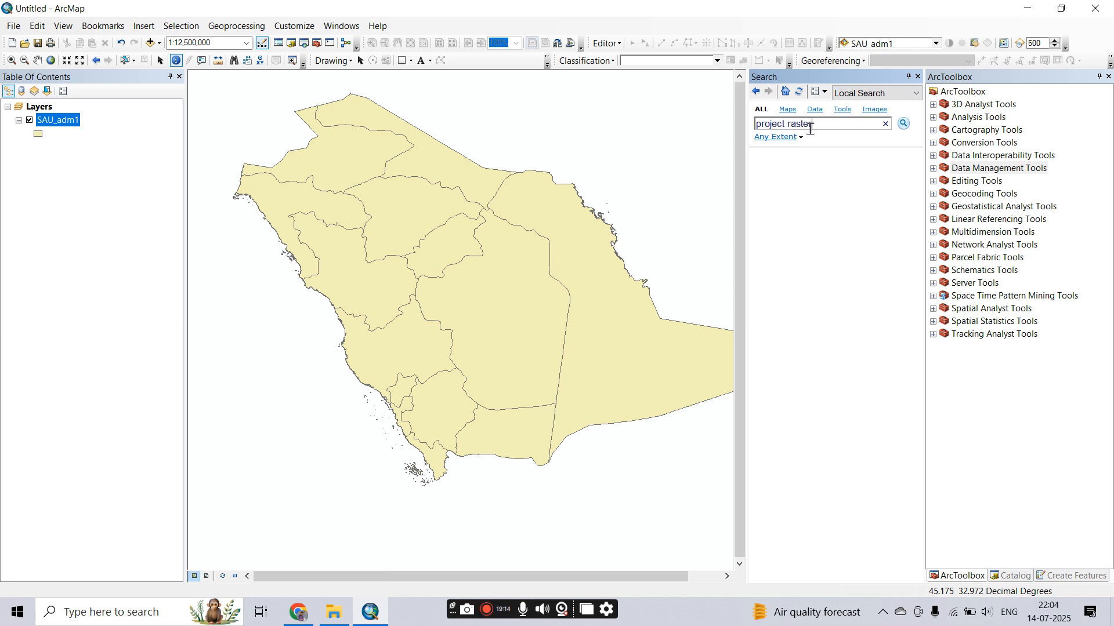
key("Return")
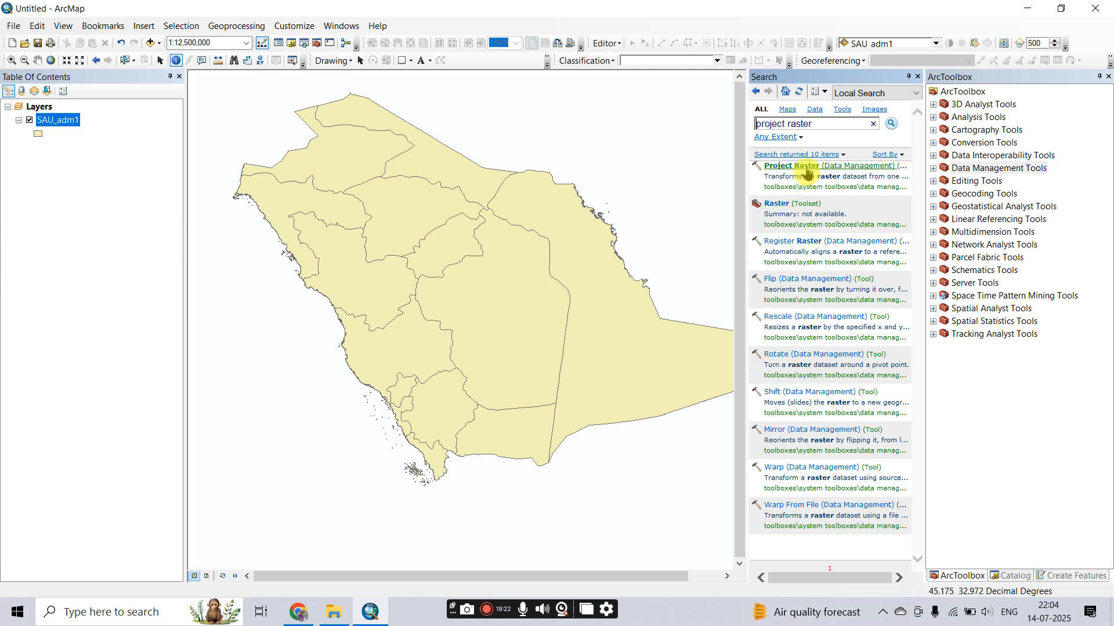
left_click(933, 170)
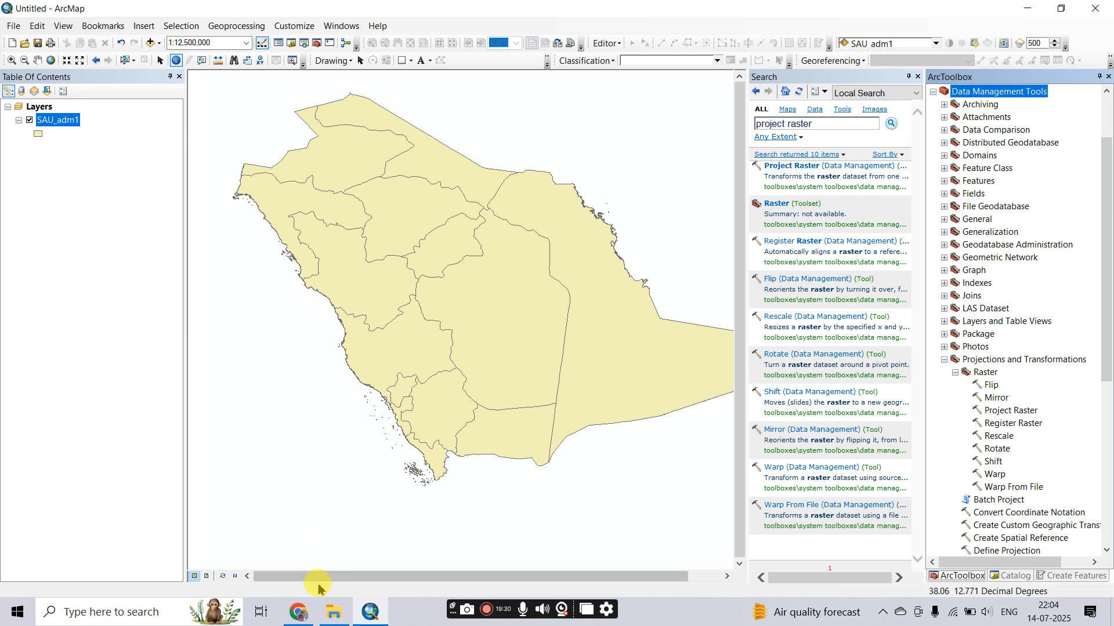
Switch to File Explorer, go up from the SAU_adm folder to the Tutorial folder to view its contents, and return to ArcMap.
left_click(330, 622)
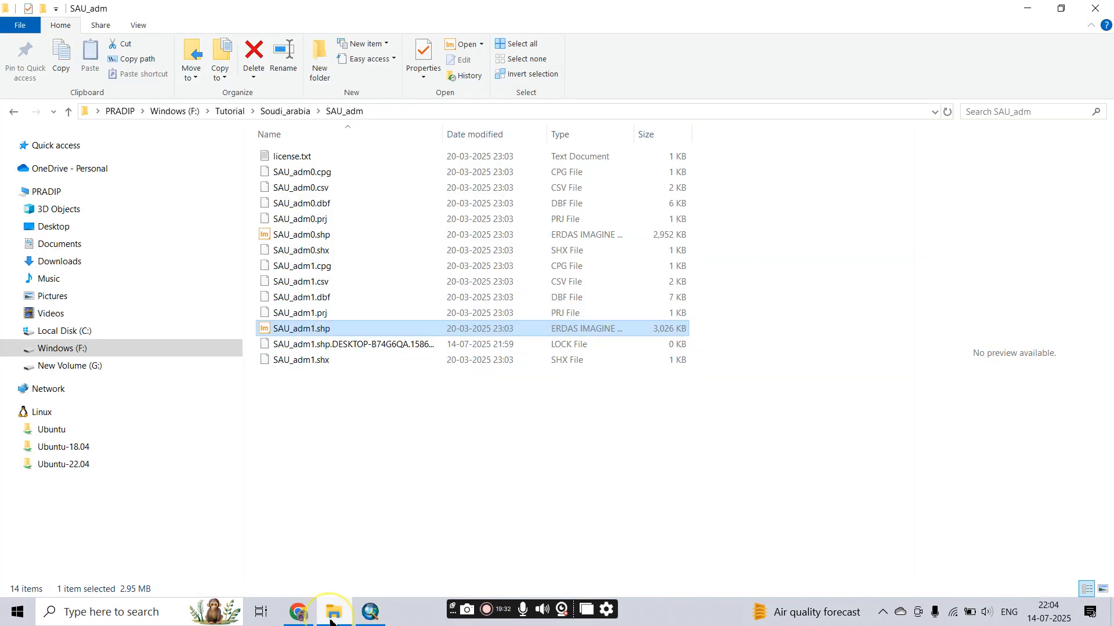
left_click(15, 115)
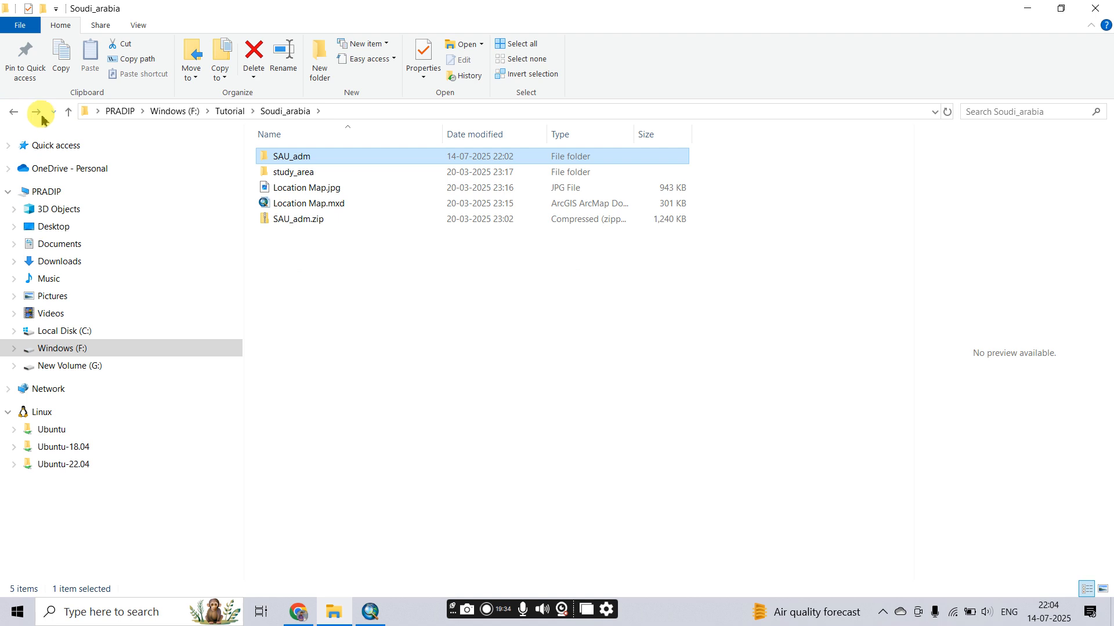
left_click(12, 113)
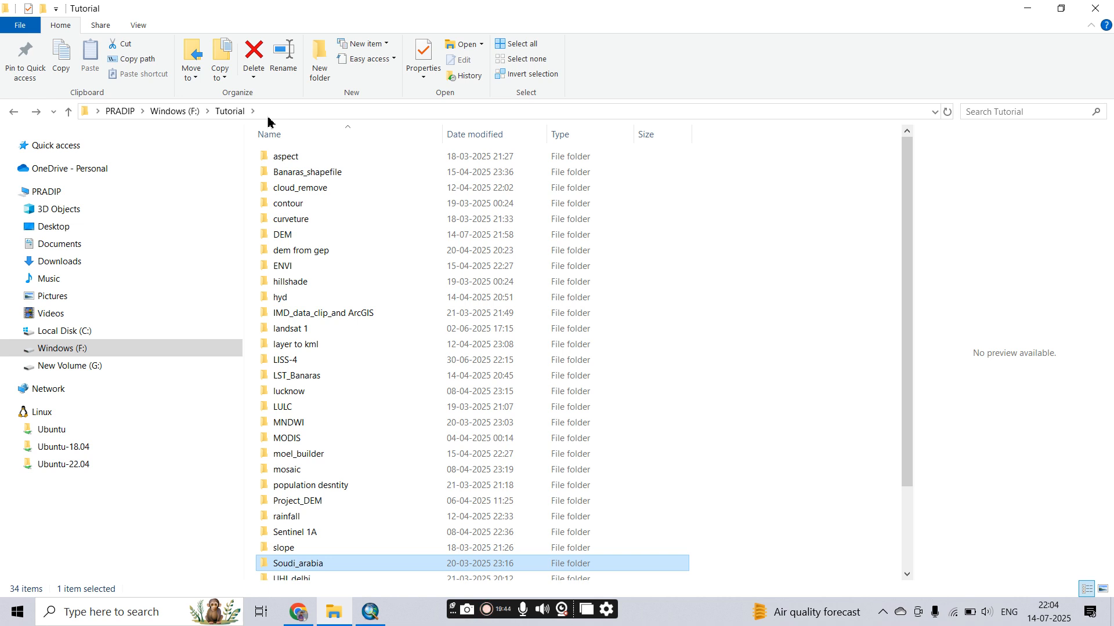
left_click(376, 606)
mouse_move(369, 615)
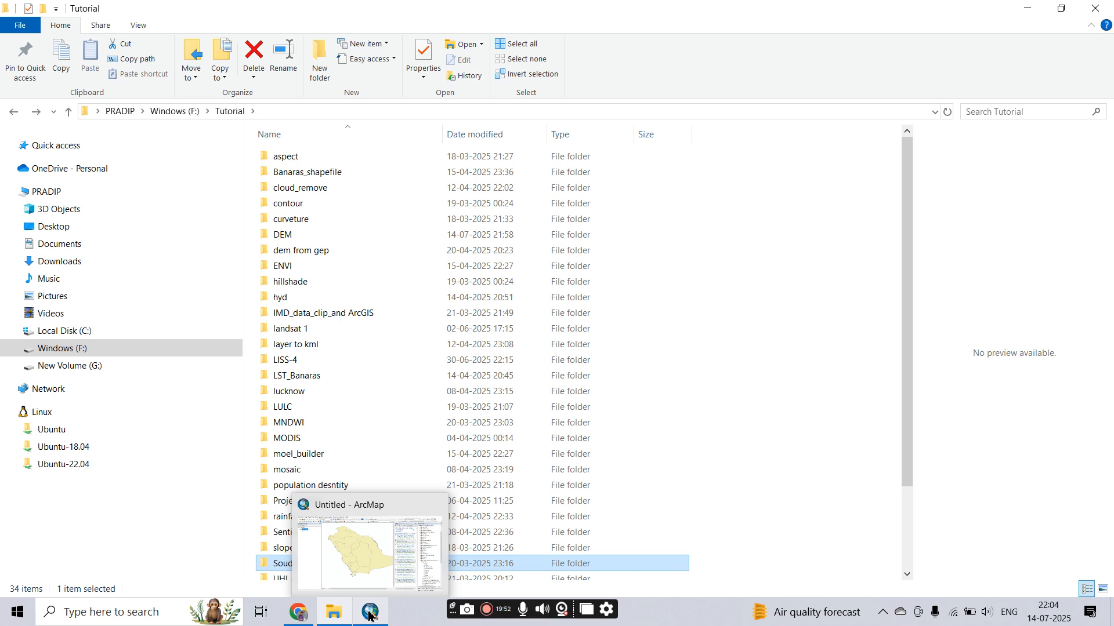
left_click(369, 615)
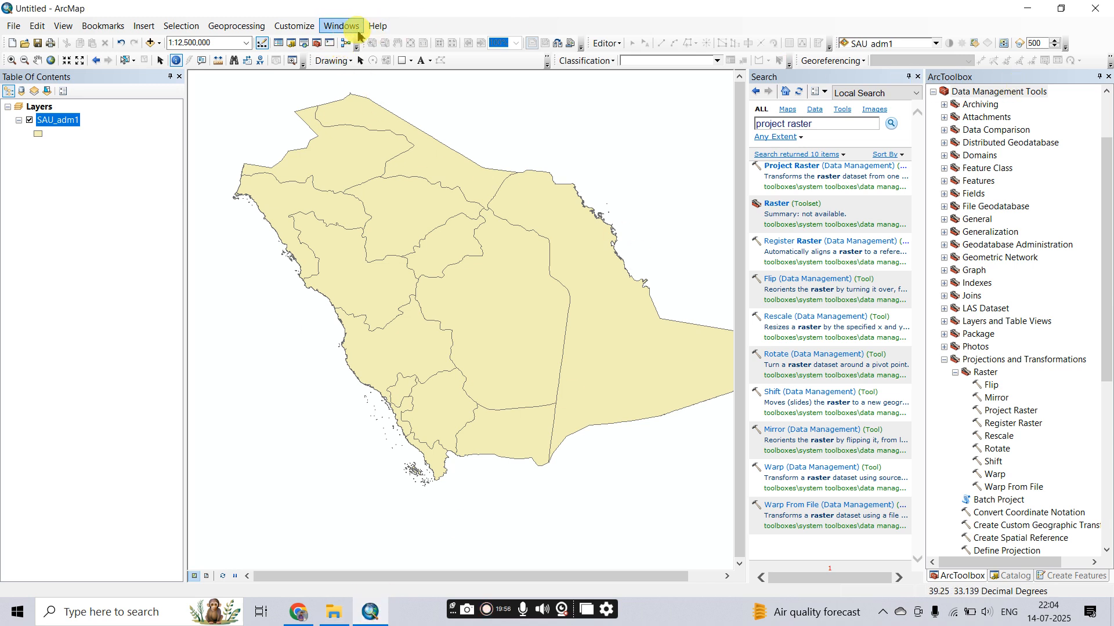
Open the Catalog window and look through its location list of connected folders, toolboxes and servers.
left_click(342, 26)
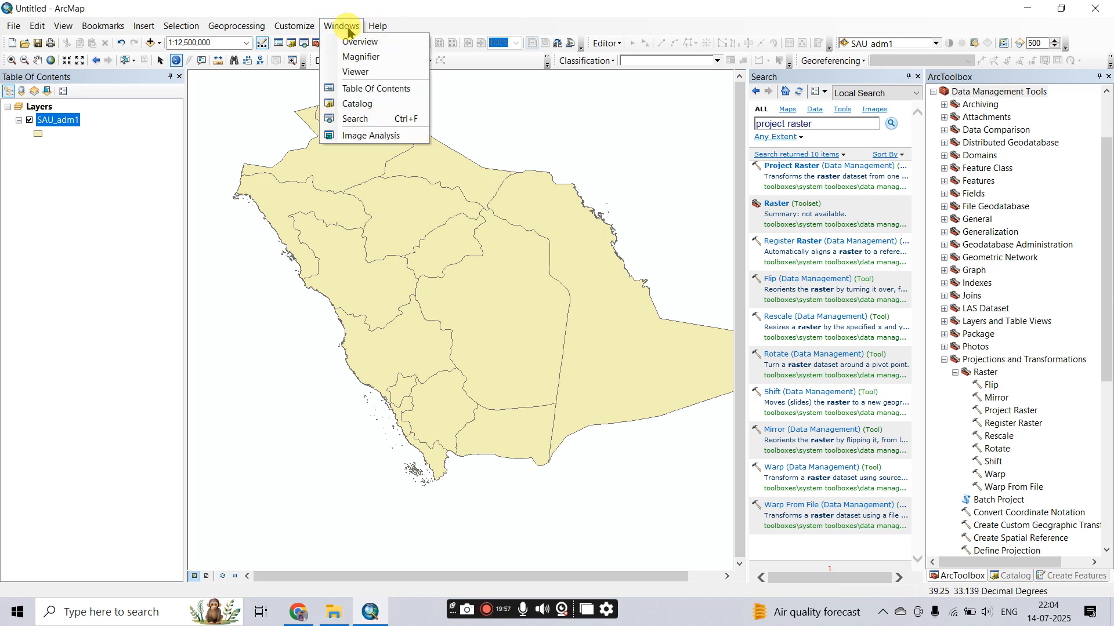
left_click(353, 108)
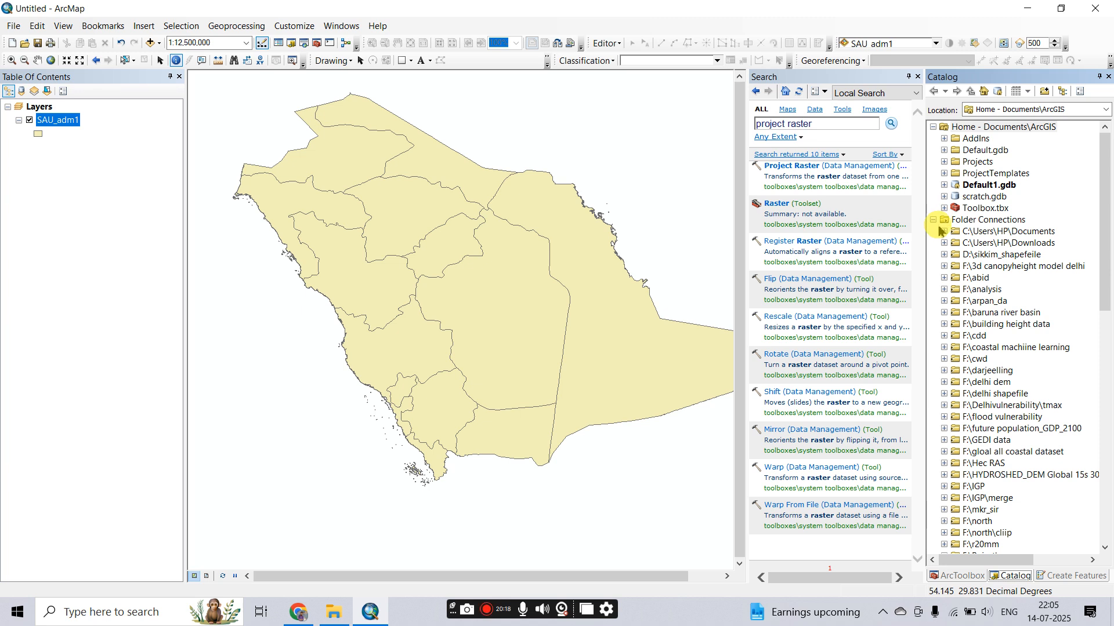
left_click(1107, 109)
left_click(1106, 110)
scroll(1030, 208, "down", 4)
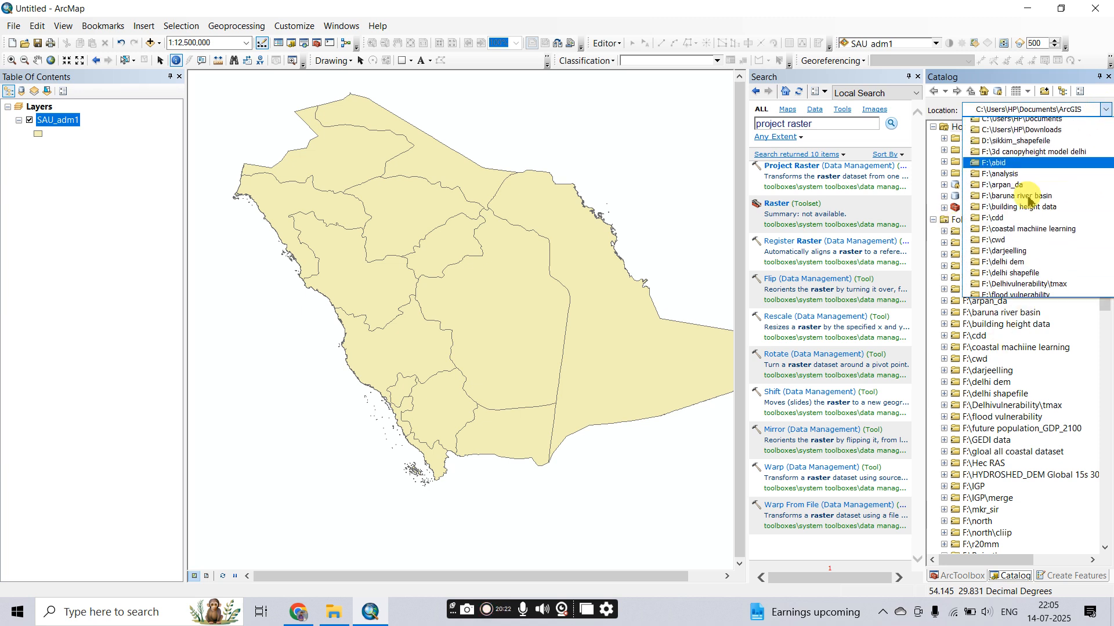
scroll(1029, 210, "up", 4)
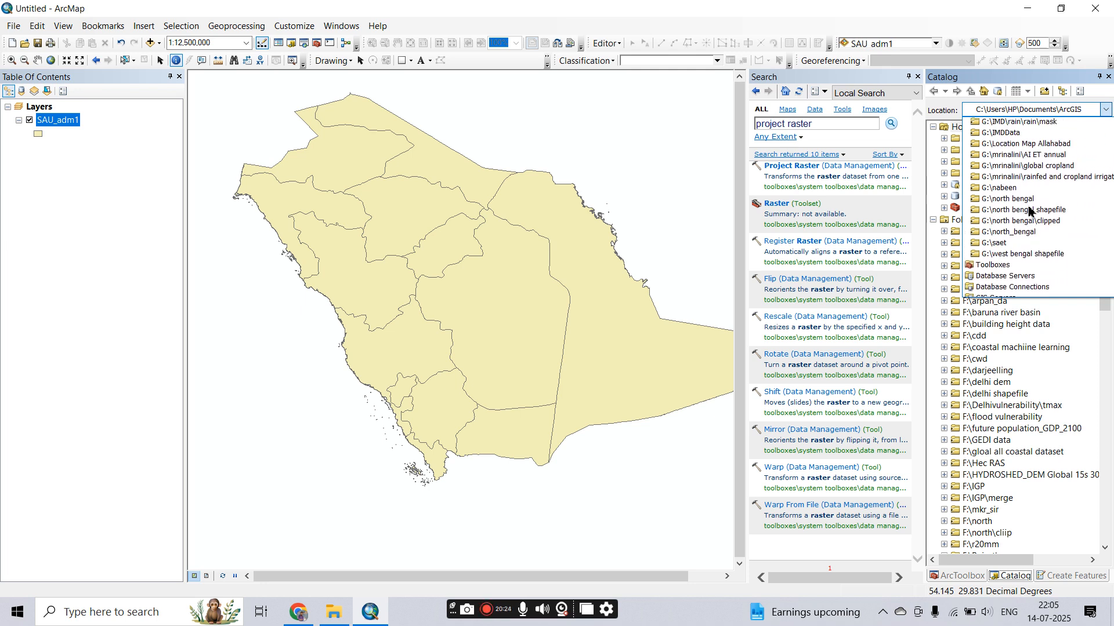
scroll(1029, 210, "down", 15)
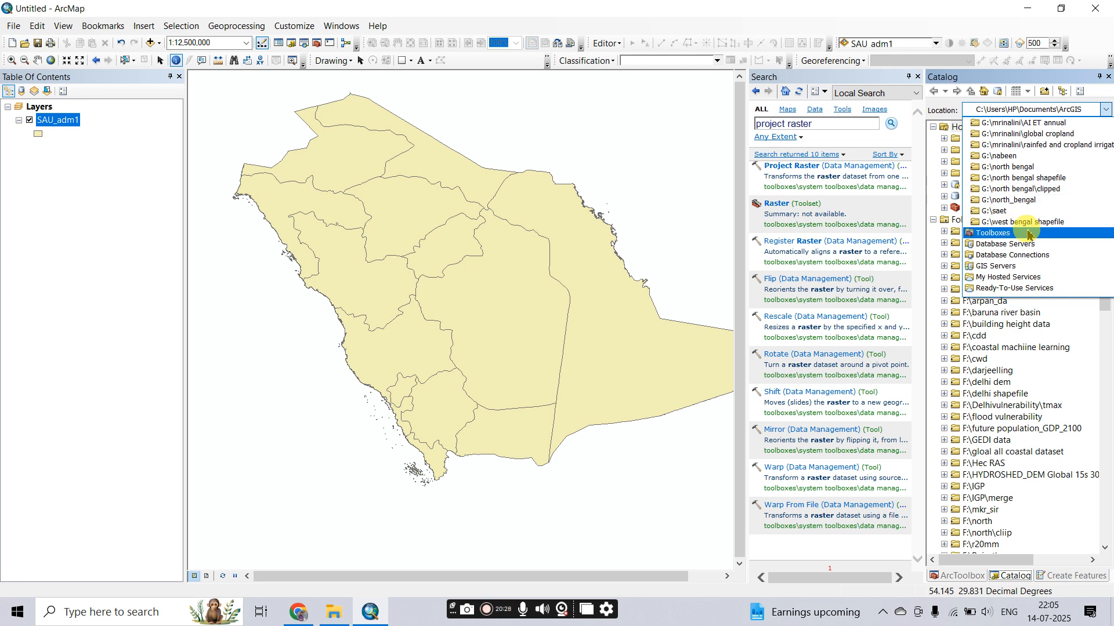
scroll(1021, 226, "up", 5)
scroll(1021, 226, "up", 8)
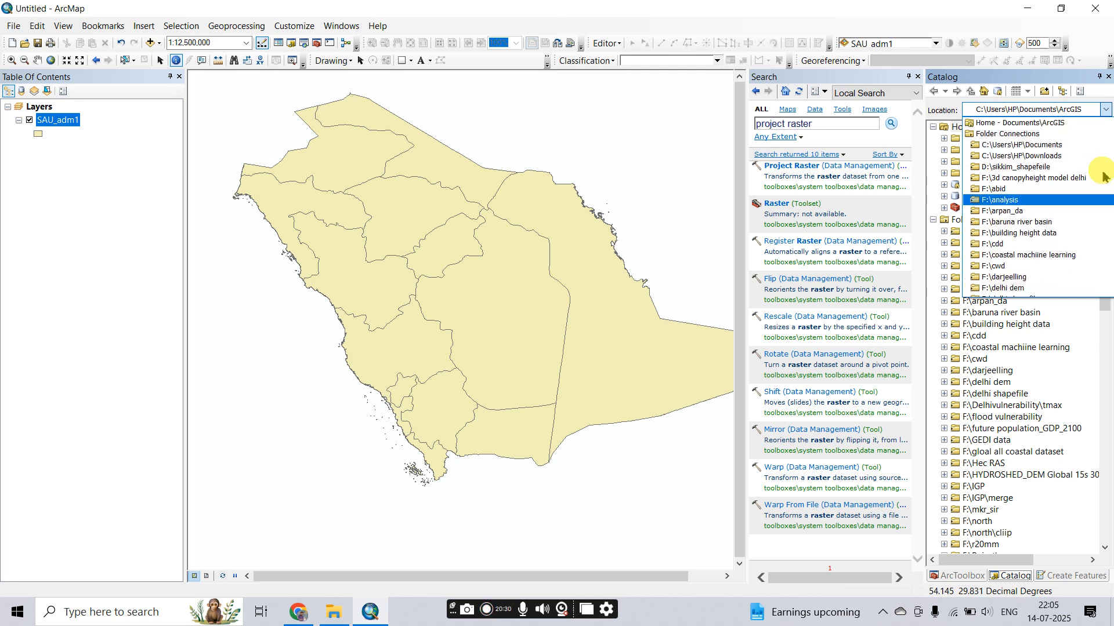
left_click(1104, 111)
Expand the F:\Tutorial folder connection in the Catalog tree to list its subfolders and files.
scroll(964, 318, "down", 5)
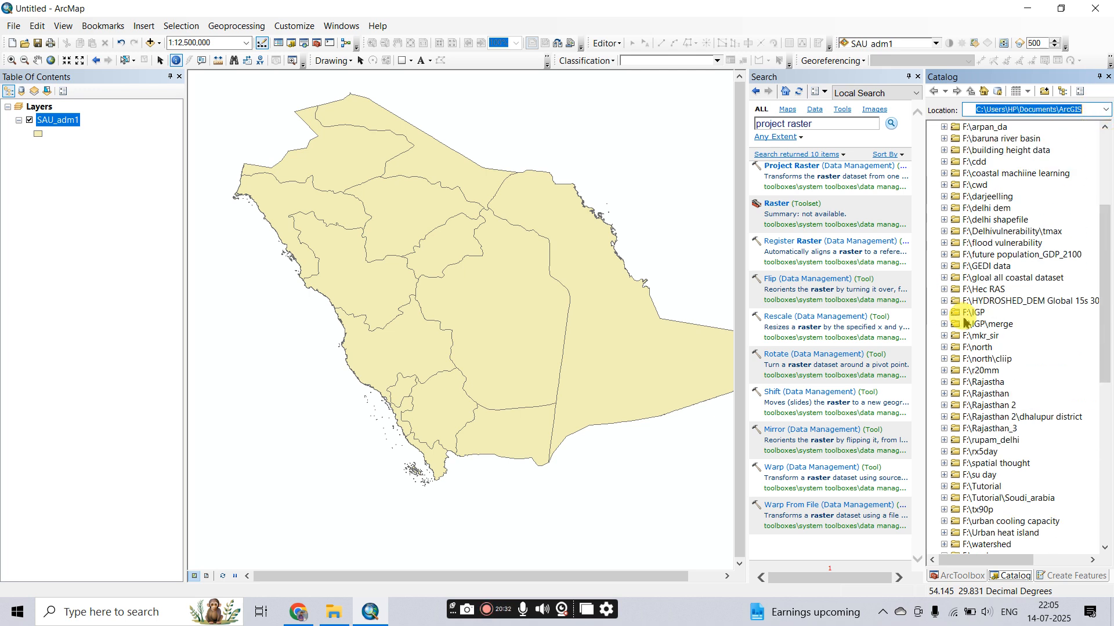
scroll(966, 322, "down", 7)
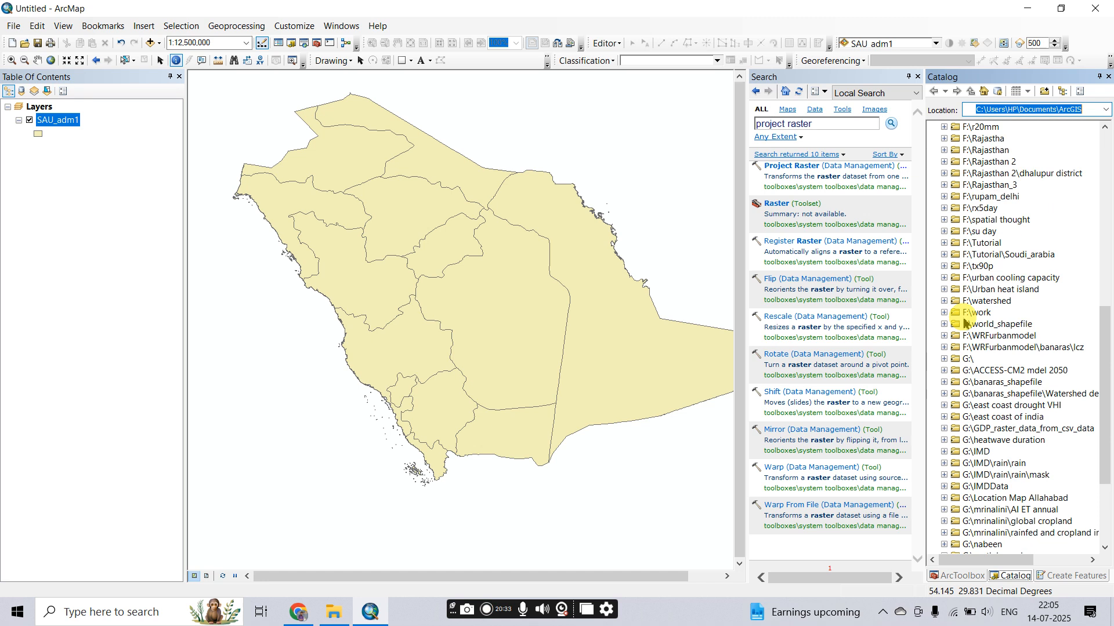
double_click(957, 245)
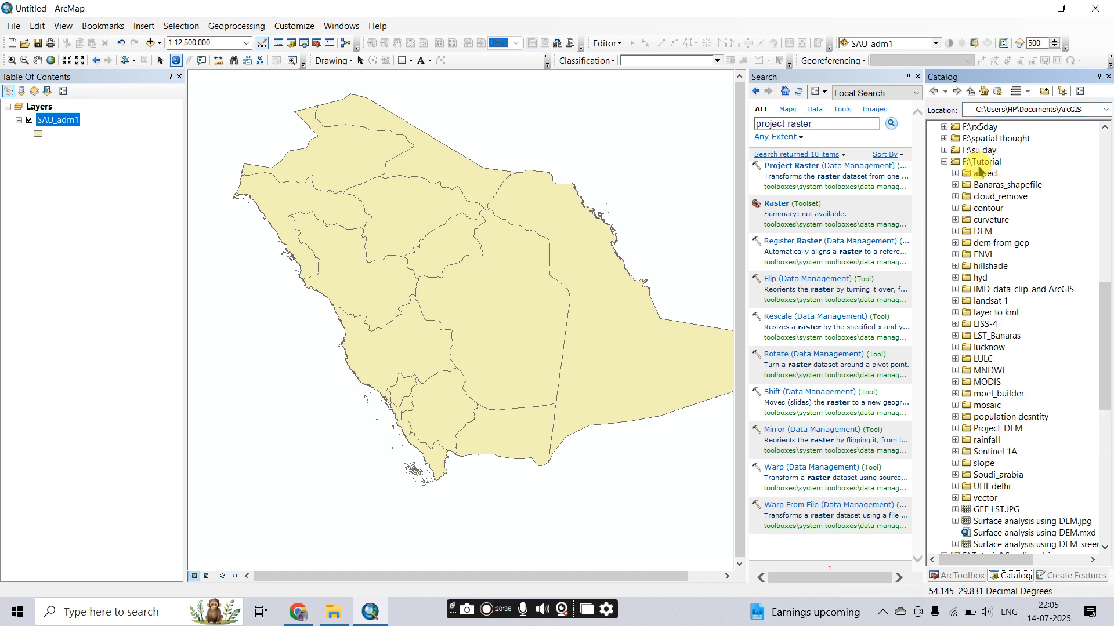
scroll(960, 360, "down", 1)
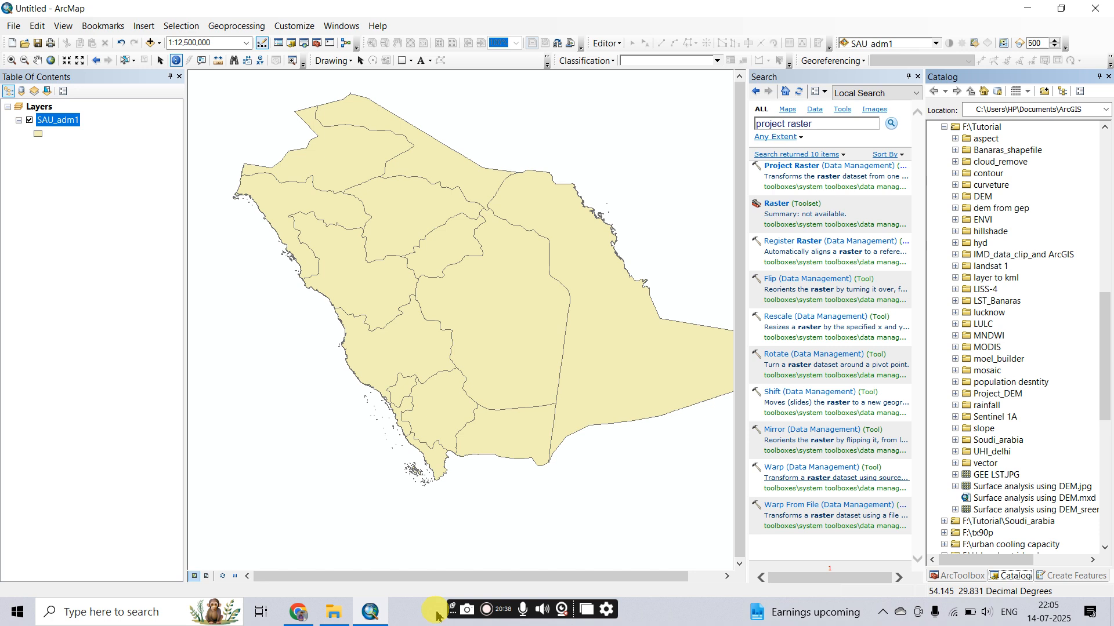
Switch to File Explorer to compare the Tutorial folder's contents with the Catalog listing, and return to ArcMap.
left_click(333, 612)
scroll(377, 419, "down", 2)
scroll(377, 419, "up", 2)
left_click(1028, 8)
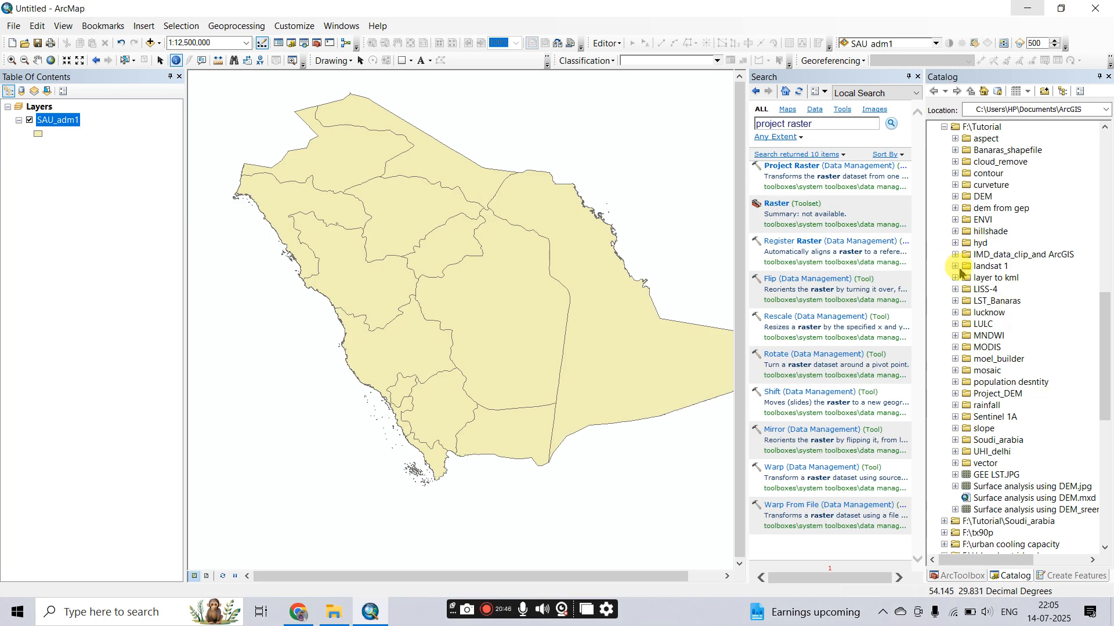
Check the contents of the LST_Banaras folder, expand landsat 1, and add LM01_L1TP_157040_19721202_20200909_02_T2_B7.TIF from it to the map.
left_click(955, 301)
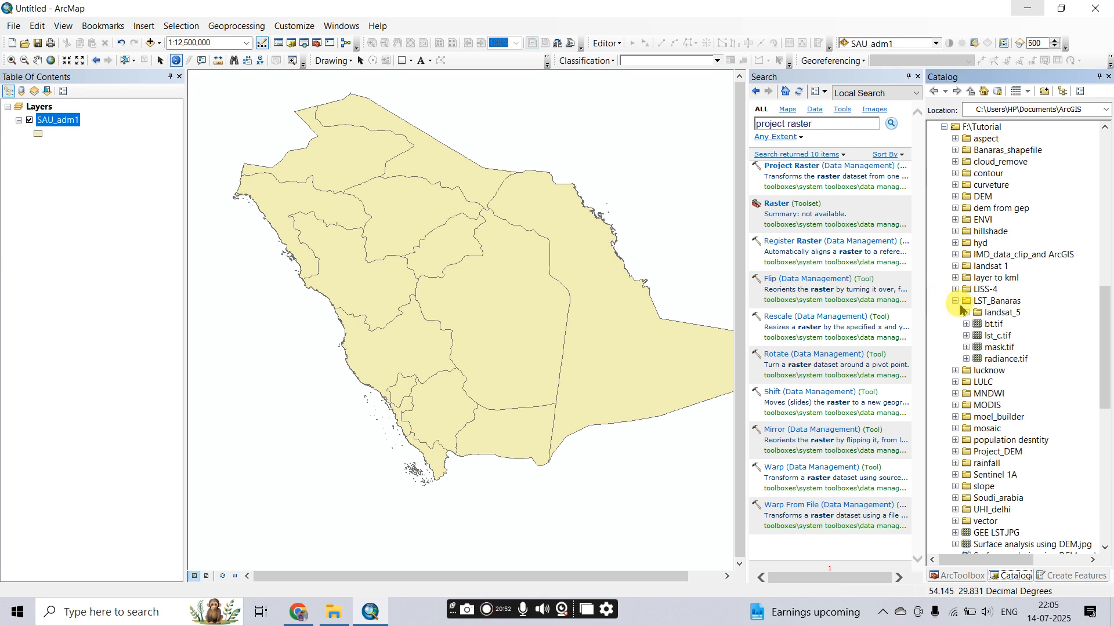
left_click(955, 302)
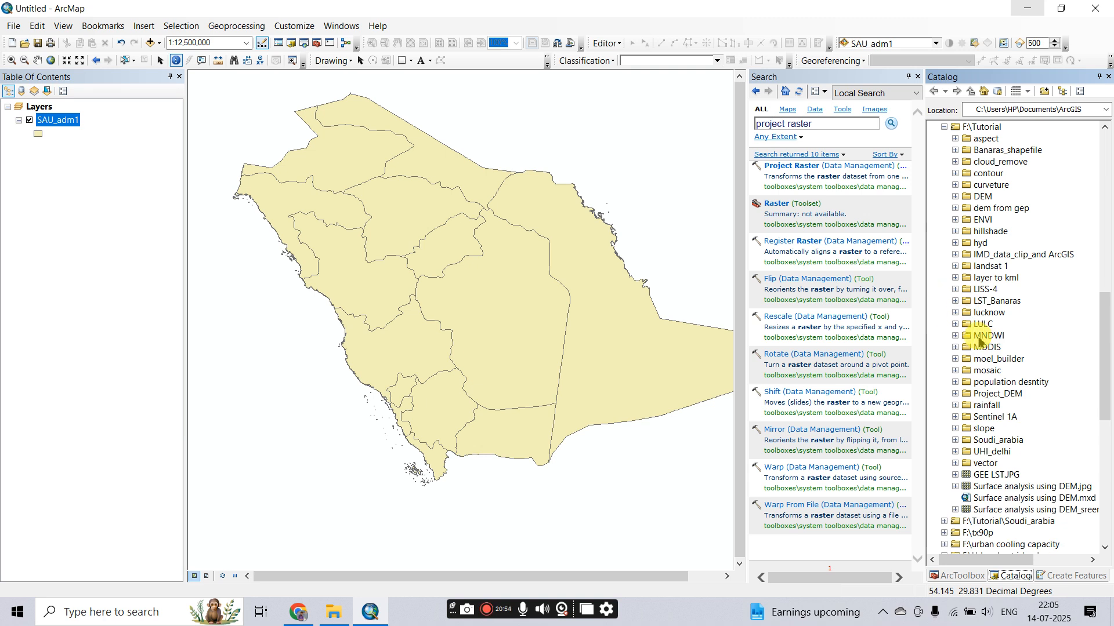
left_click(956, 266)
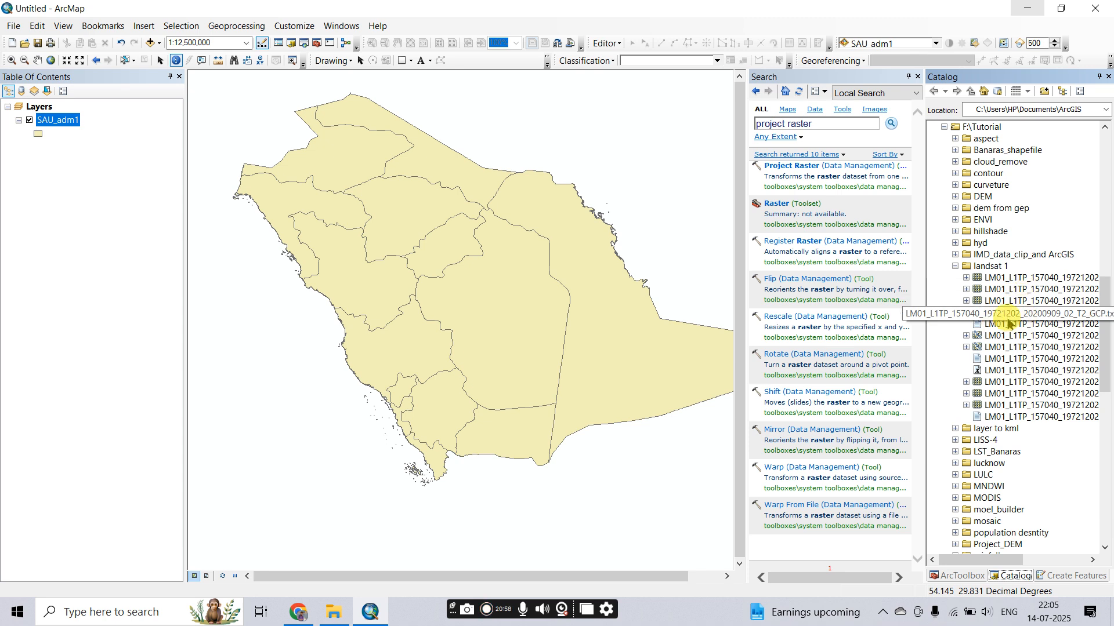
left_click(1012, 315)
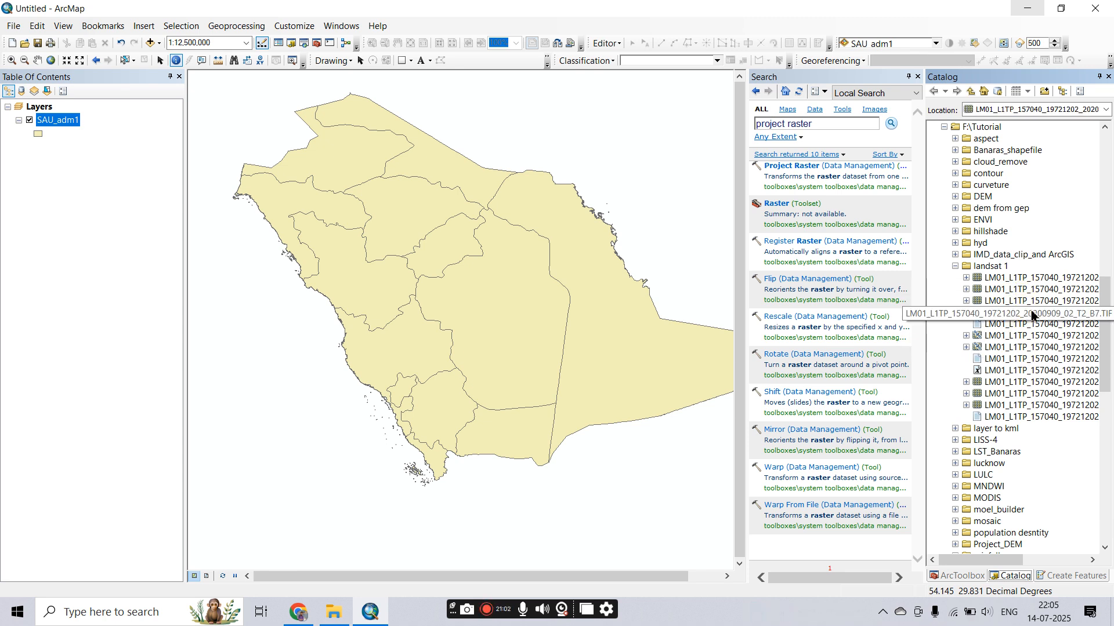
left_click_drag(1032, 315, 528, 276)
Zoom to the extent of the Landsat B7 raster layer and inspect its river area closely at 1:400,000.
left_click(100, 150)
right_click(97, 150)
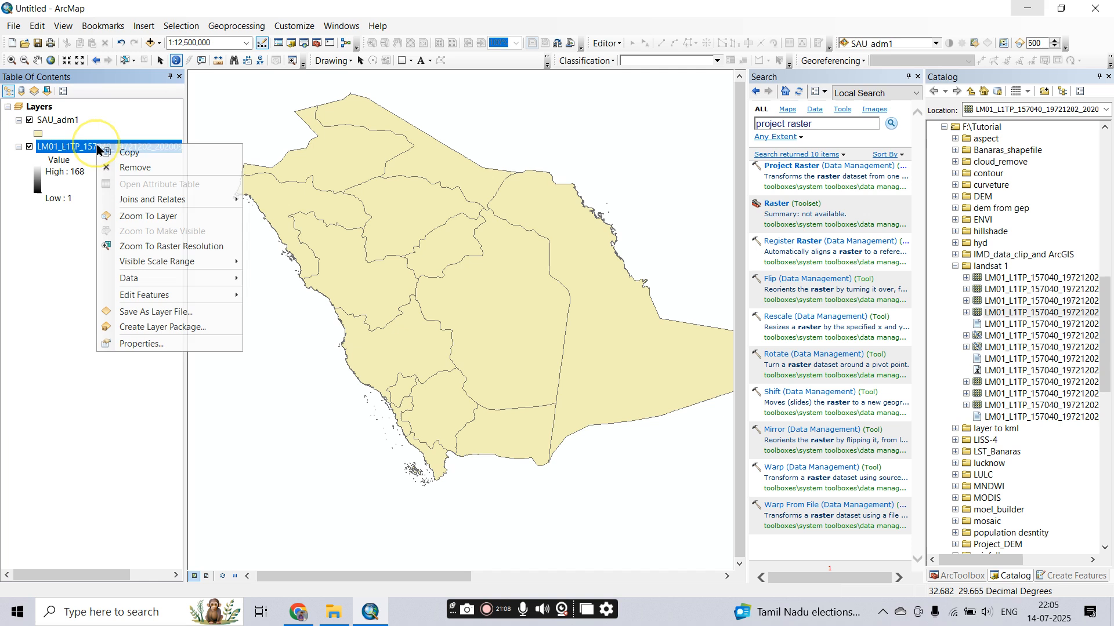
left_click(141, 218)
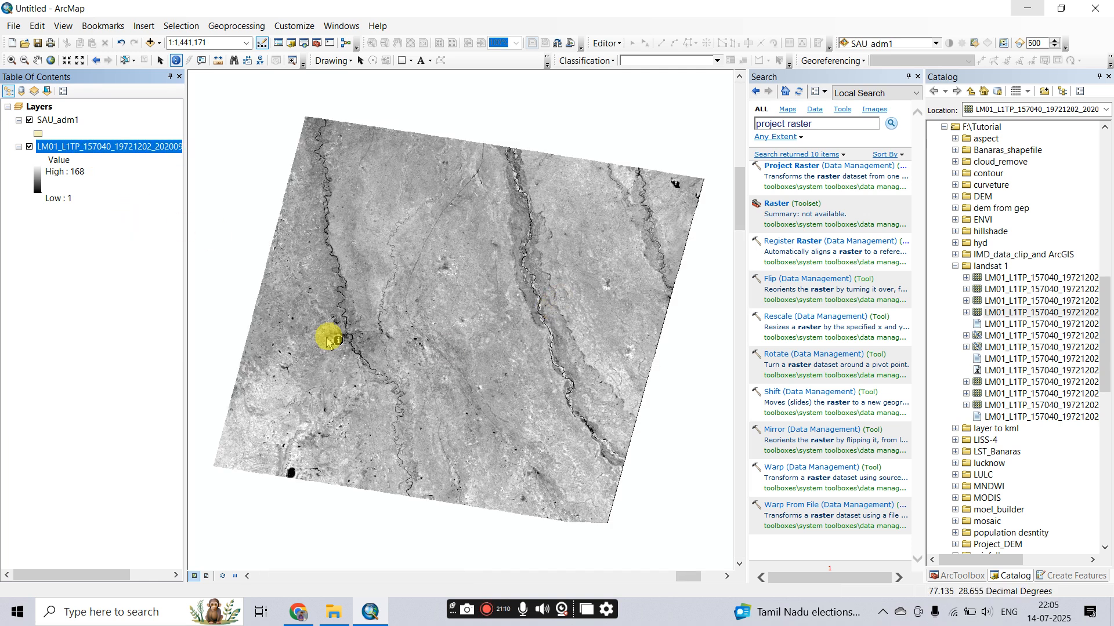
scroll(327, 348, "up", 3)
left_click(353, 325)
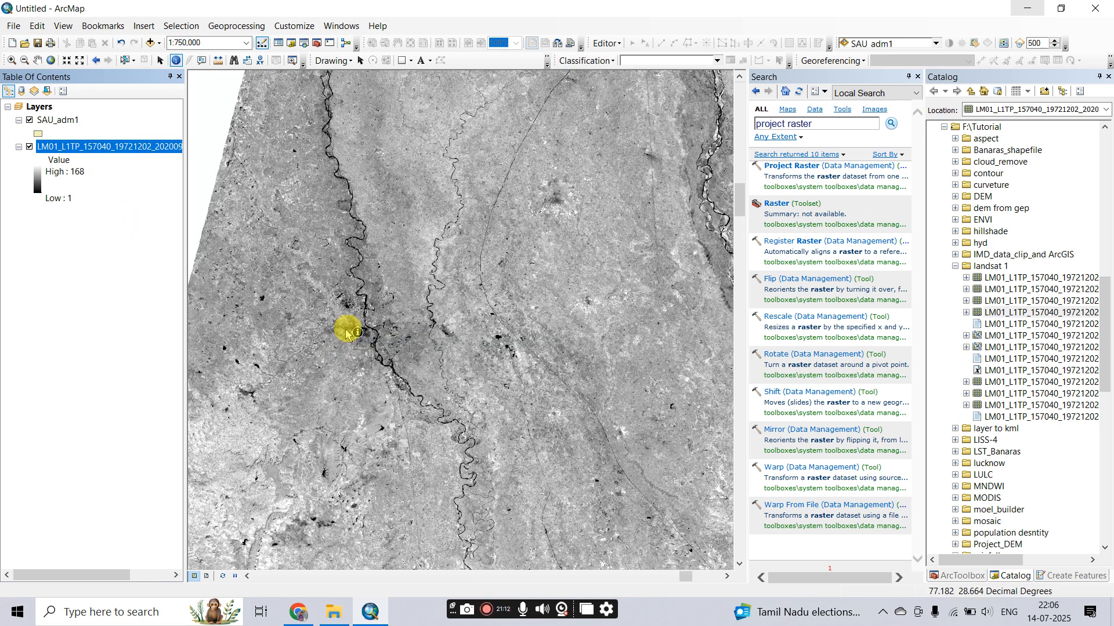
scroll(357, 322, "up", 2)
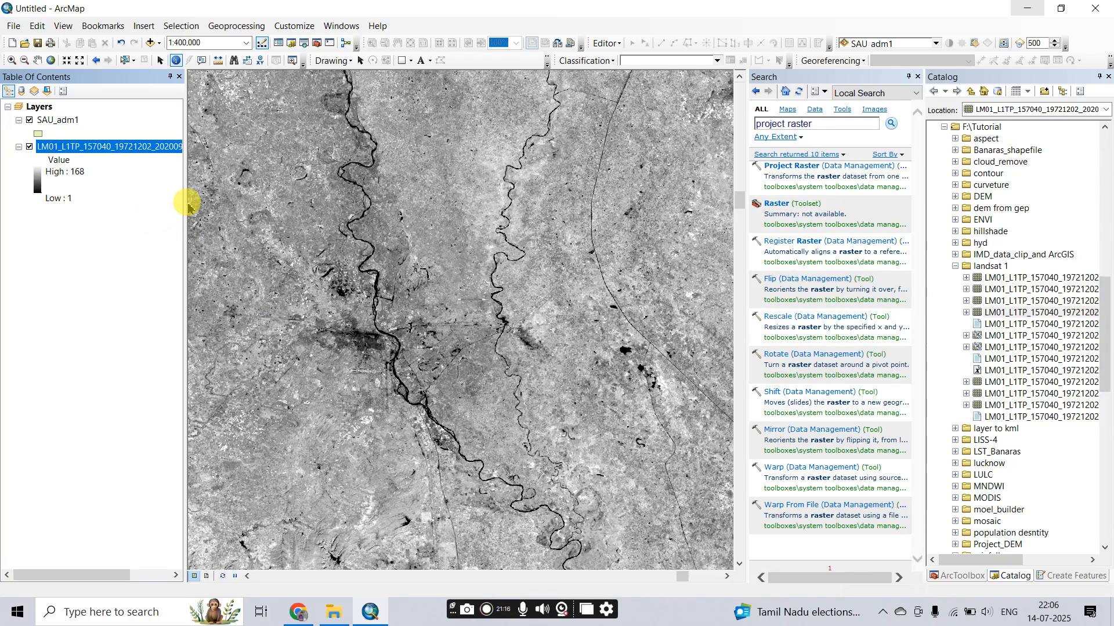
Widen the Table Of Contents to show the full raster name, and remove the SAU_adm1 layer from the map.
left_click_drag(186, 203, 280, 215)
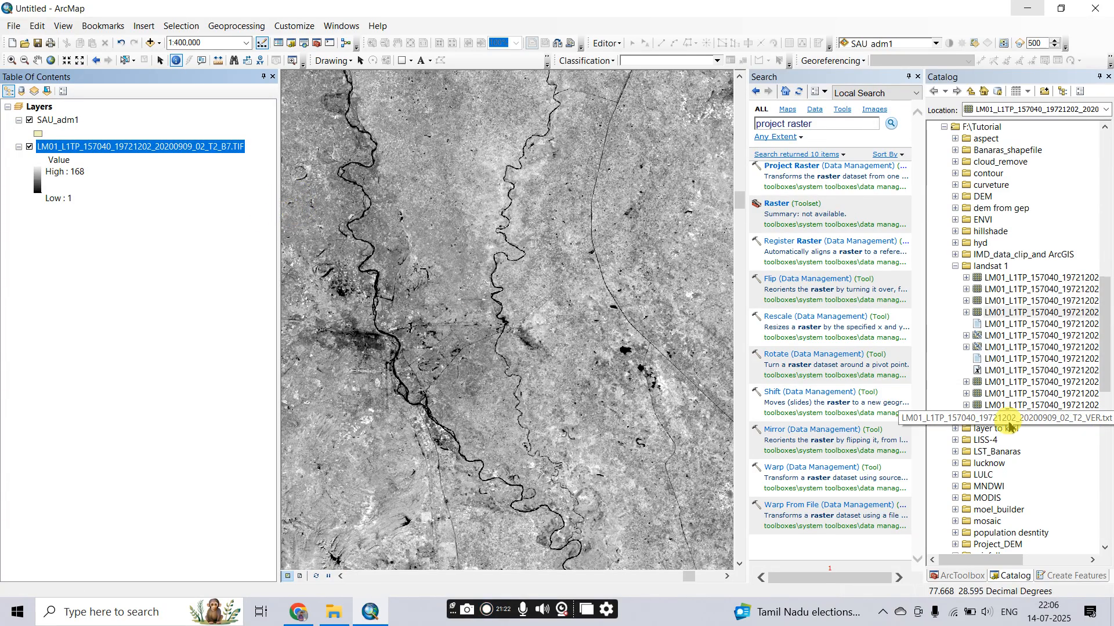
right_click(42, 120)
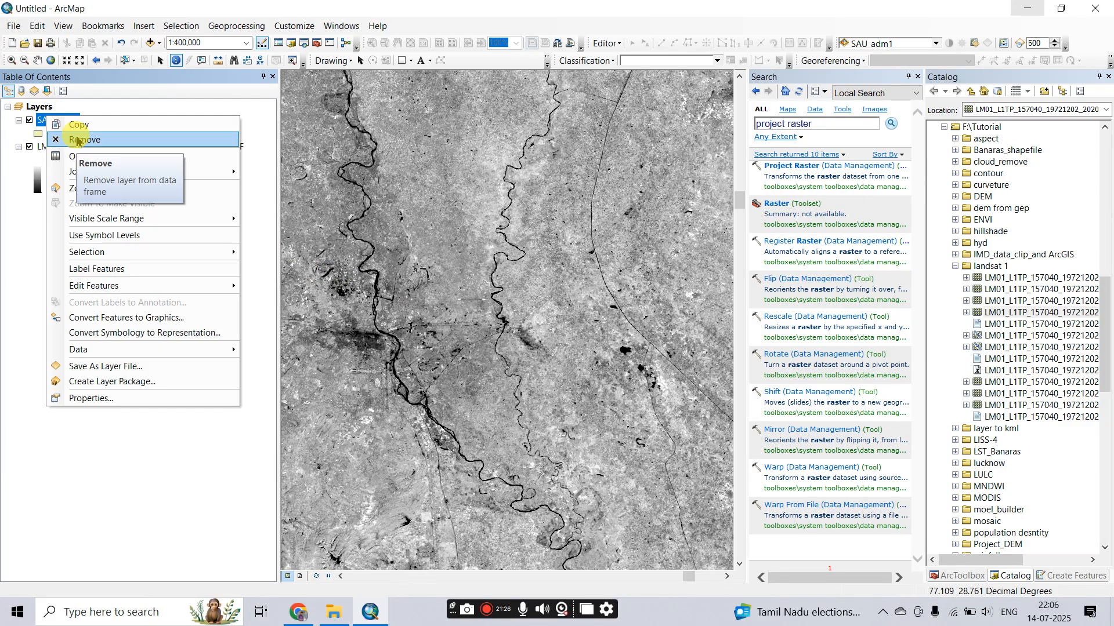
left_click(78, 141)
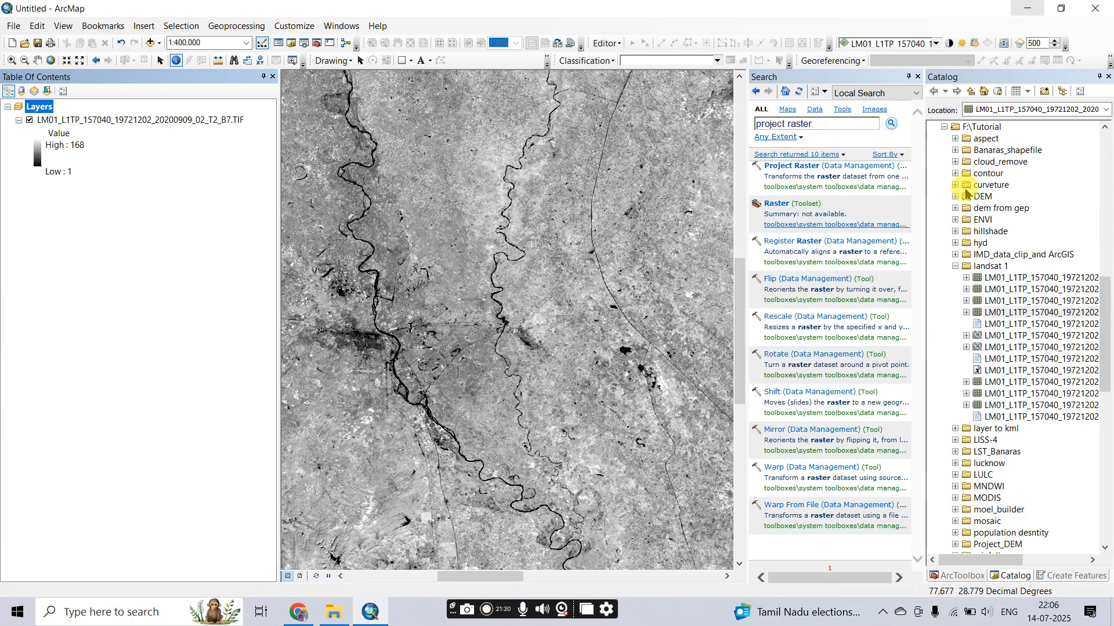
scroll(398, 255, "down", 2)
scroll(398, 255, "up", 2)
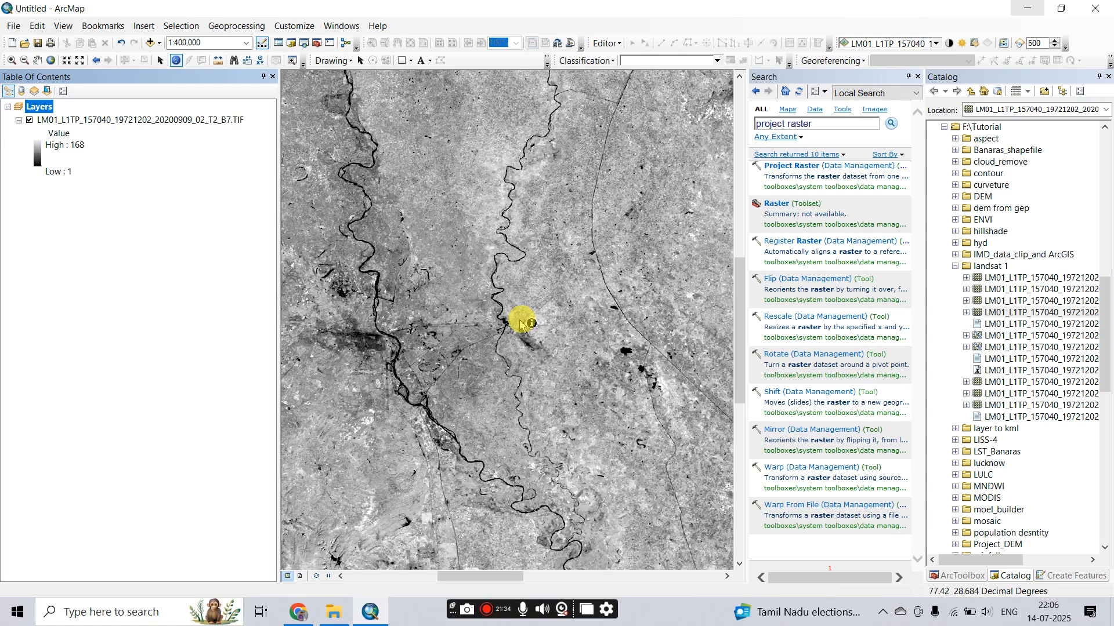
scroll(521, 324, "up", 1)
scroll(521, 324, "down", 2)
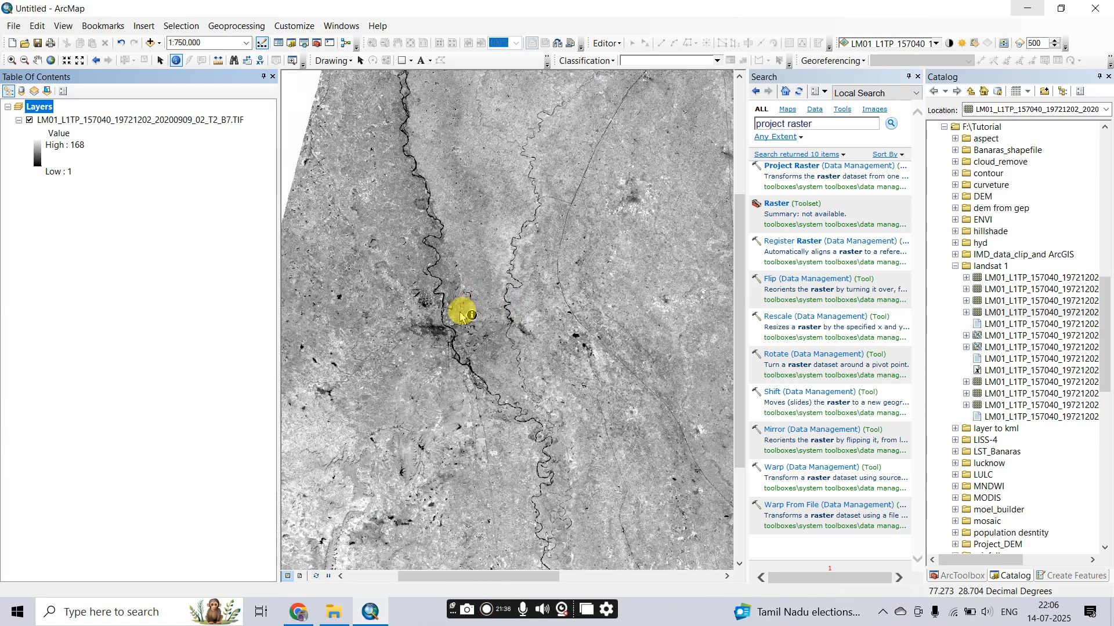
Start saving the map document as a new file and browse to the Tutorial folder on the F: drive.
left_click(14, 27)
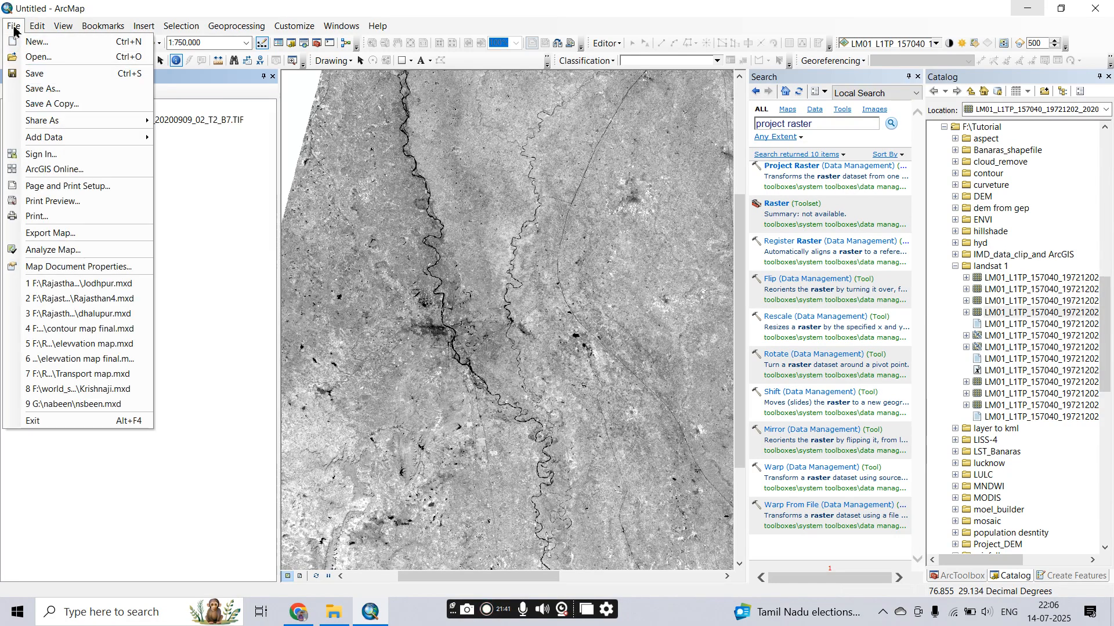
left_click(43, 91)
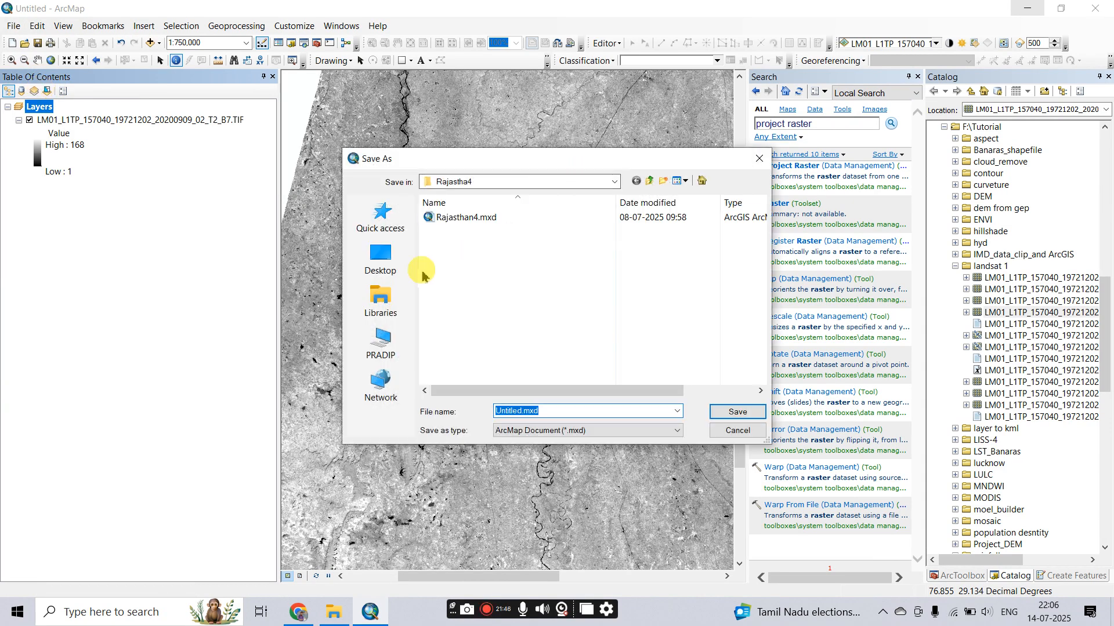
left_click(385, 353)
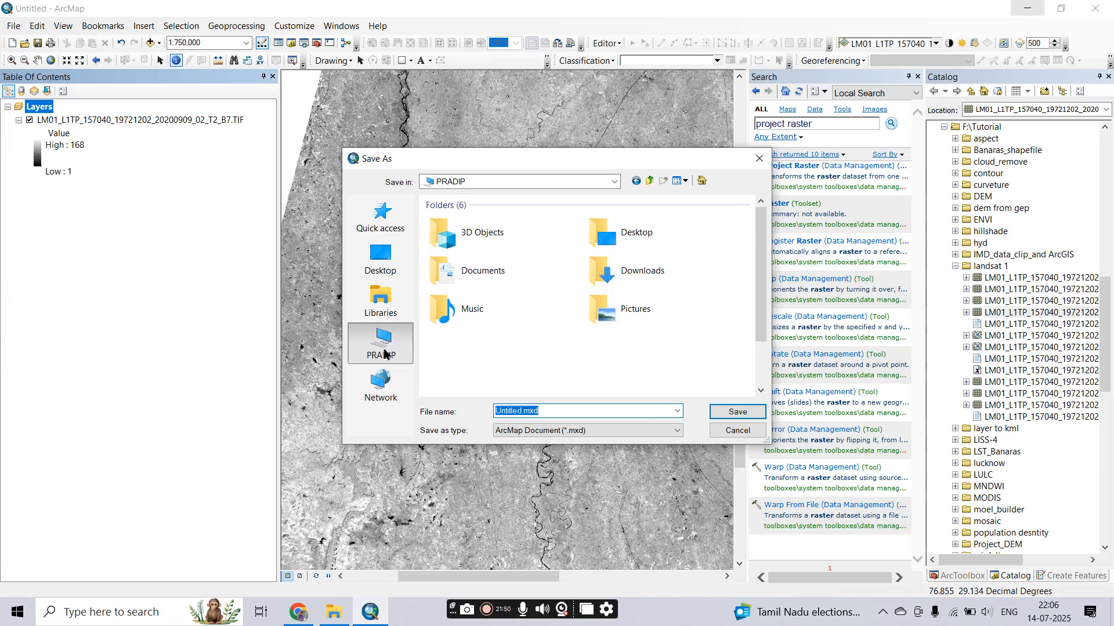
scroll(498, 348, "down", 2)
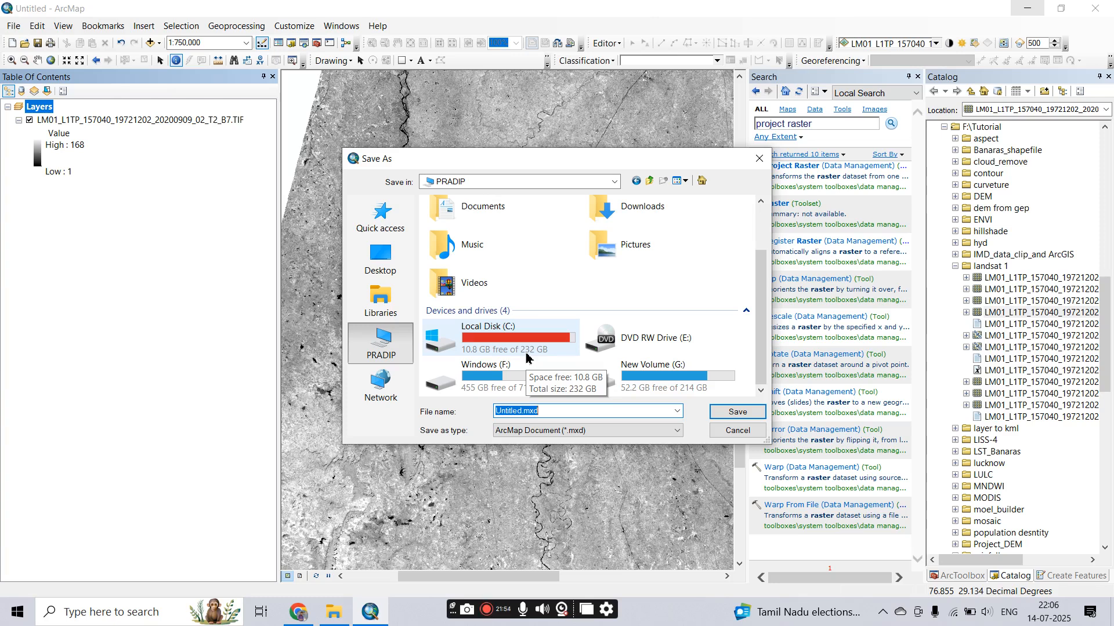
left_click(524, 357)
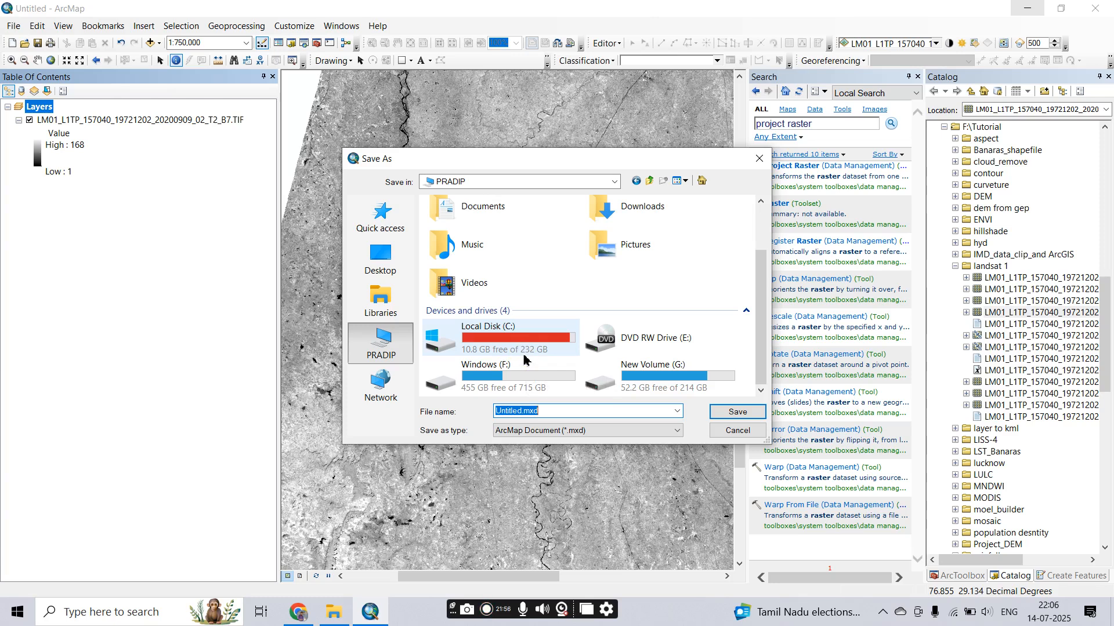
left_click(533, 374)
left_click(482, 379)
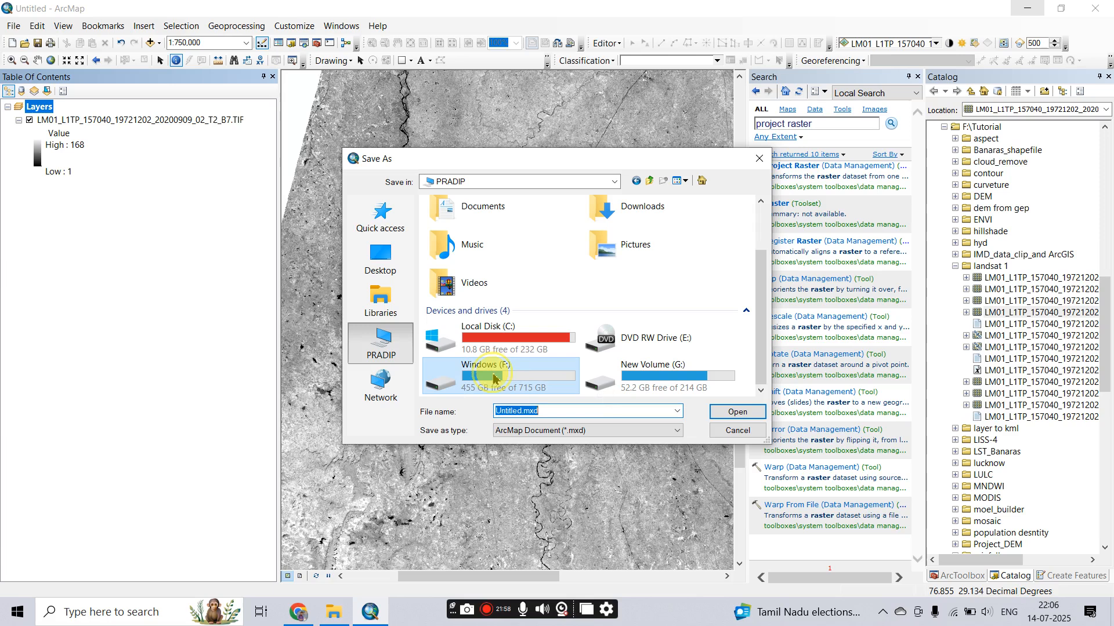
left_click(481, 378)
scroll(467, 319, "down", 15)
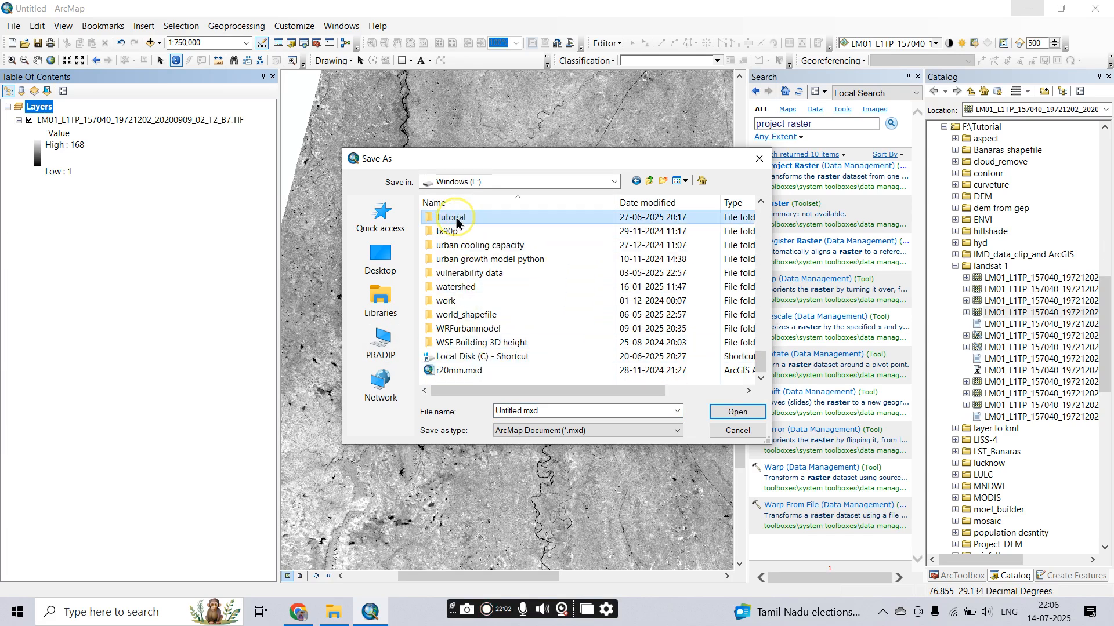
double_click(454, 218)
Name the map document tutorial.mxd, save it in the Tutorial folder, and close ArcMap.
left_click(521, 410)
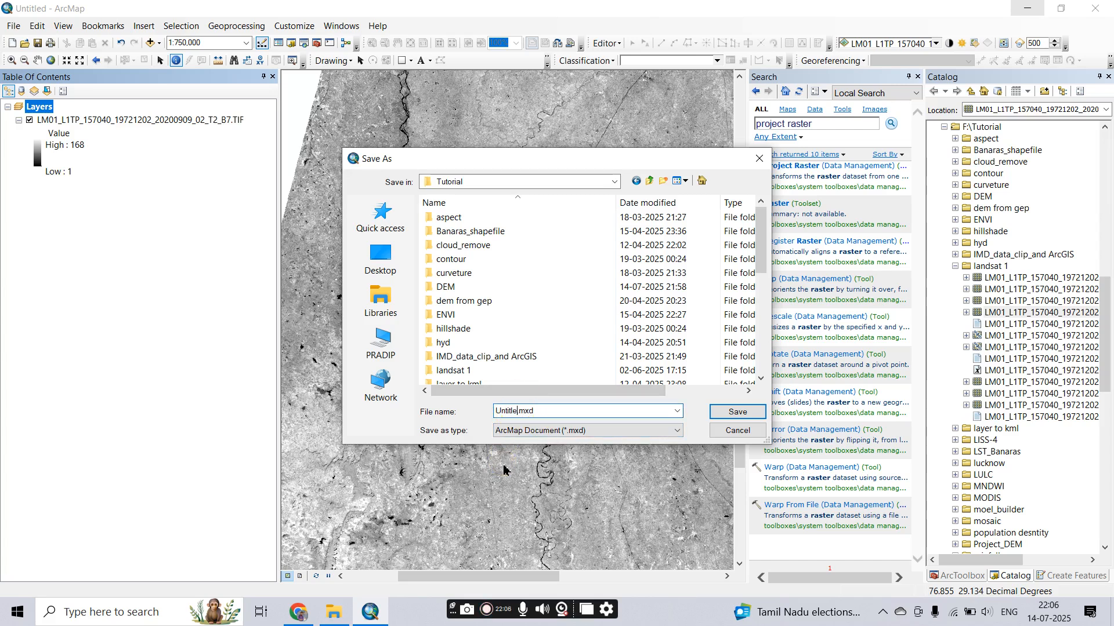
type("tutor")
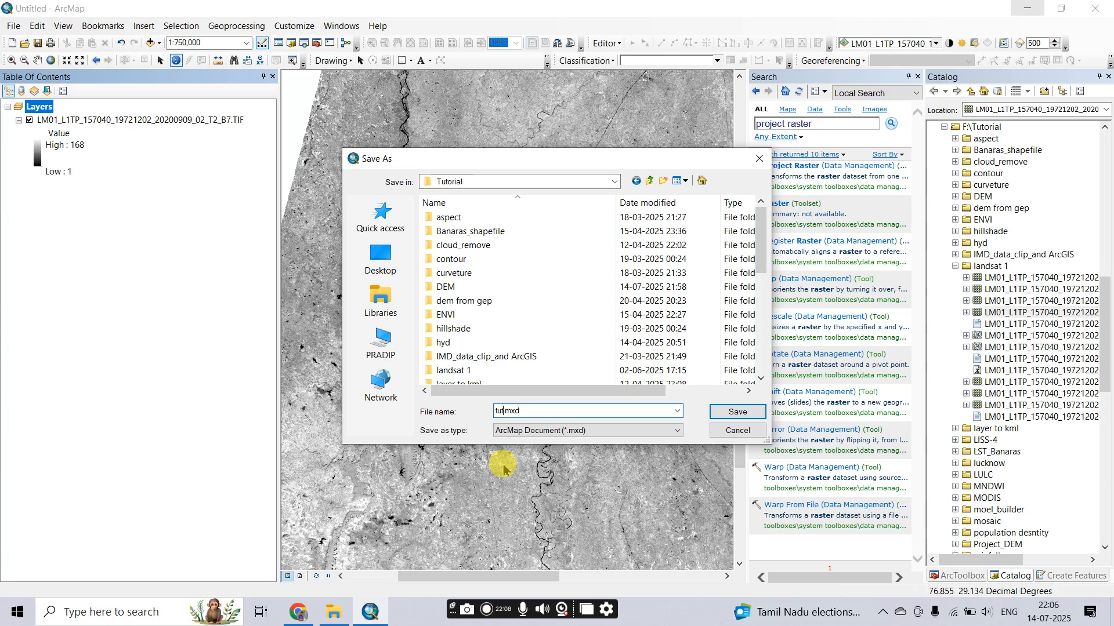
type("ial")
left_click(742, 416)
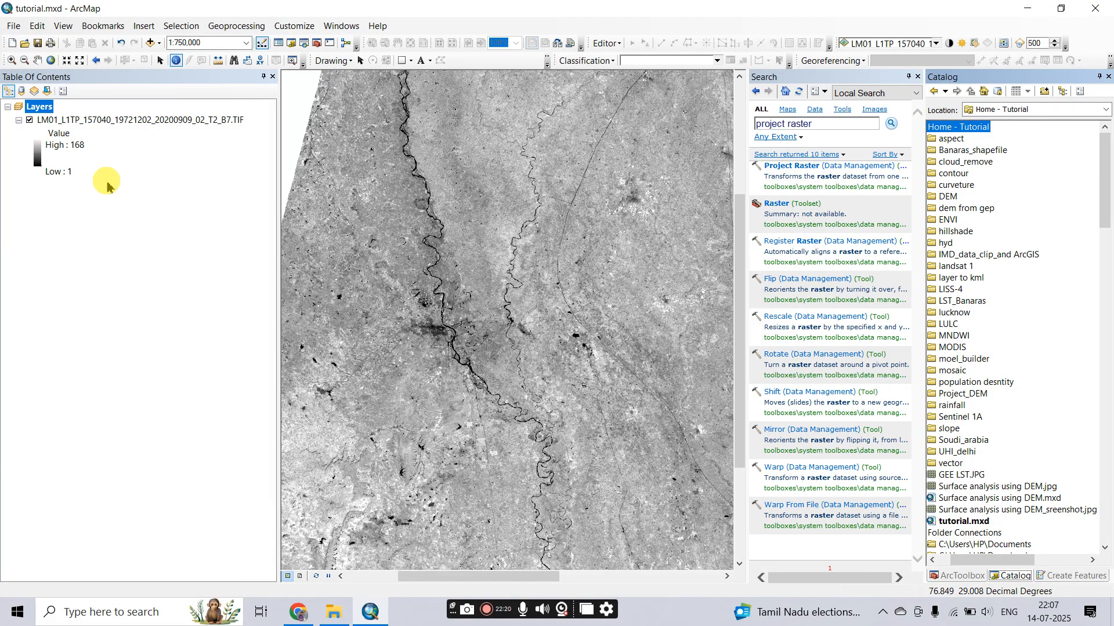
left_click(1091, 10)
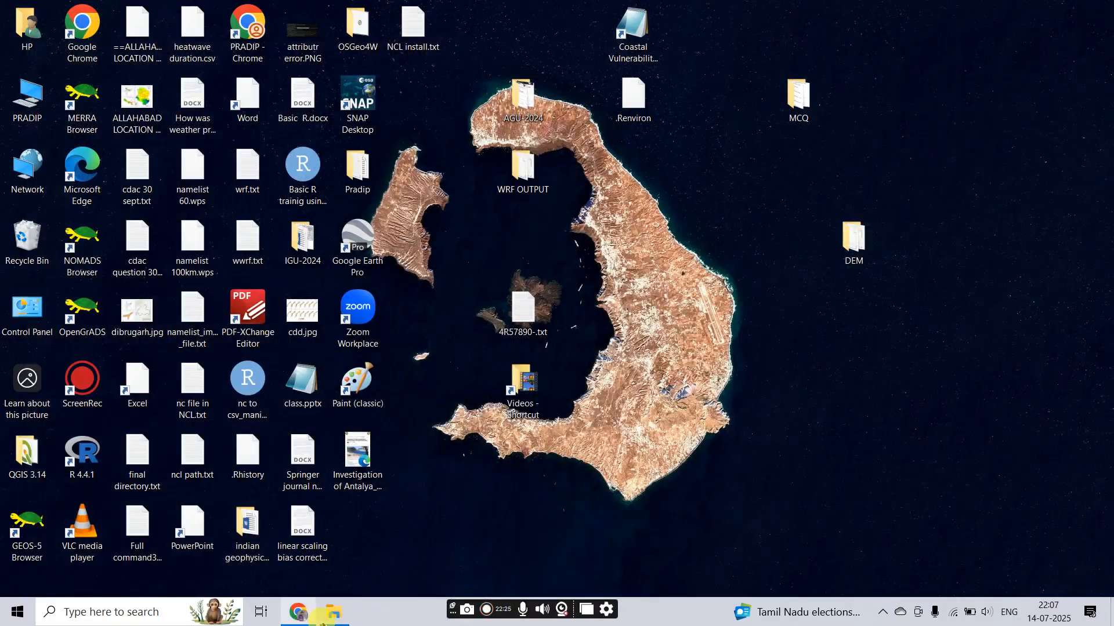
Switch to File Explorer and open the saved tutorial.mxd map document from the Tutorial folder on the F: drive.
left_click(332, 613)
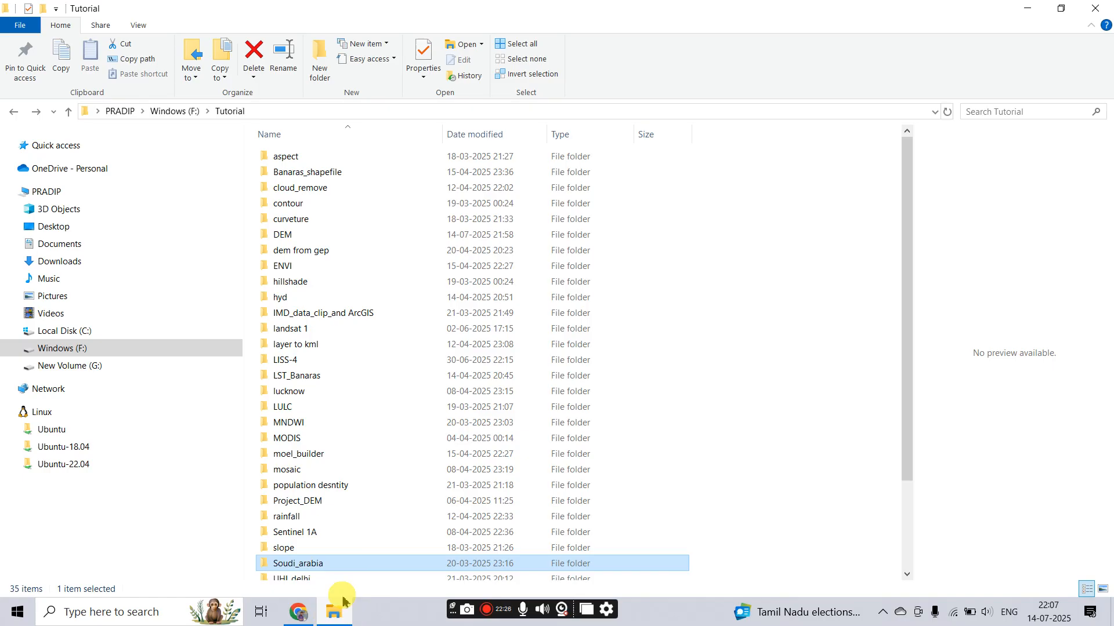
scroll(389, 427, "down", 3)
scroll(388, 428, "up", 1)
scroll(386, 435, "down", 1)
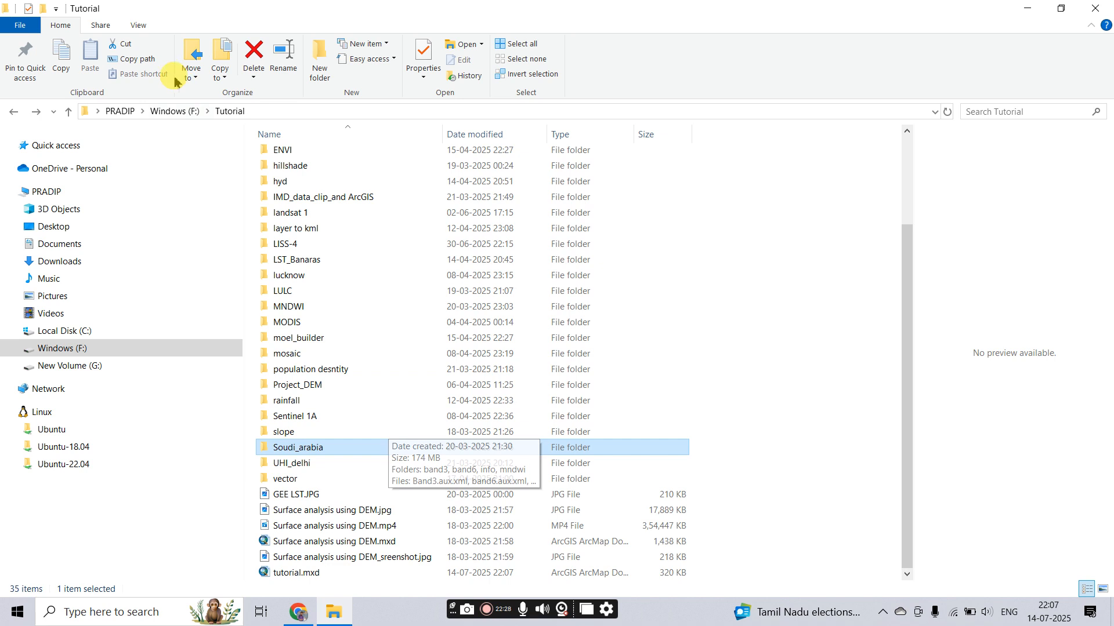
left_click(318, 574)
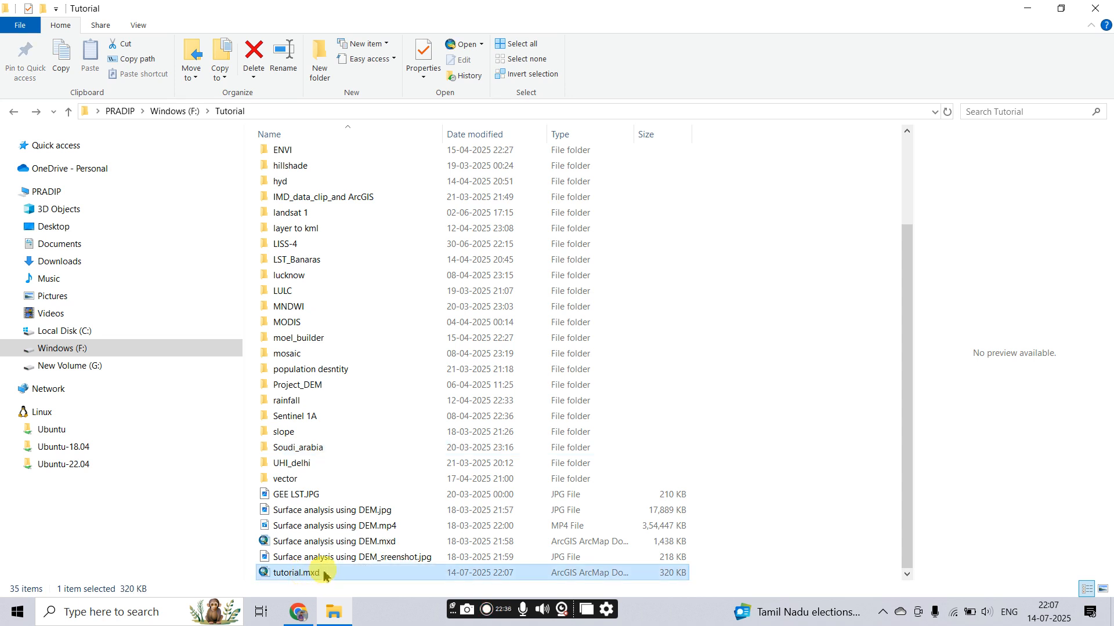
left_click(315, 581)
double_click(318, 578)
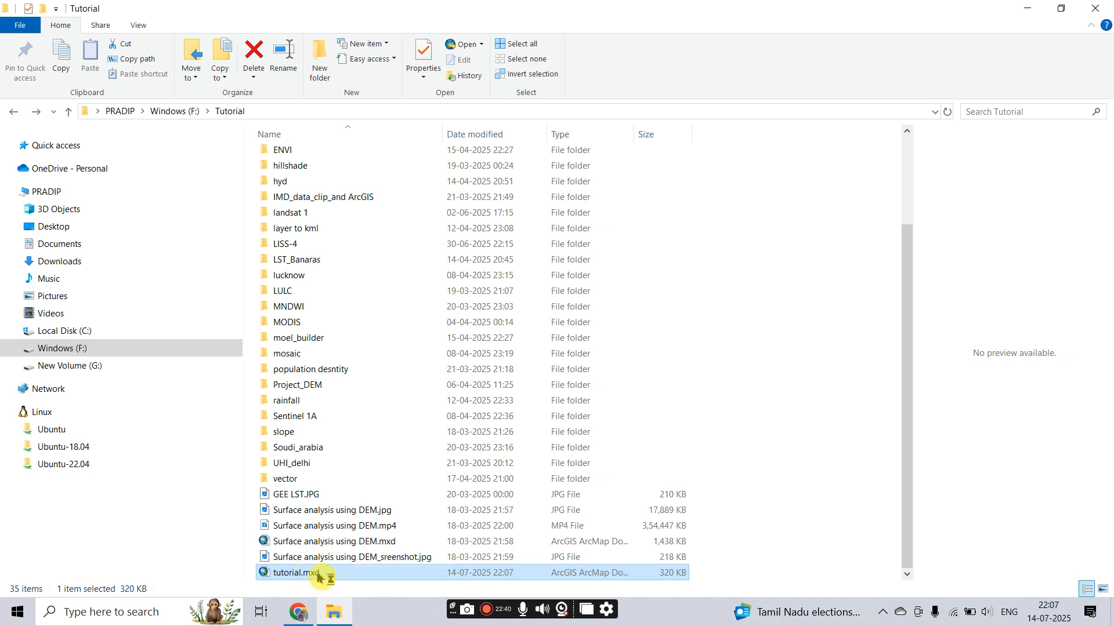
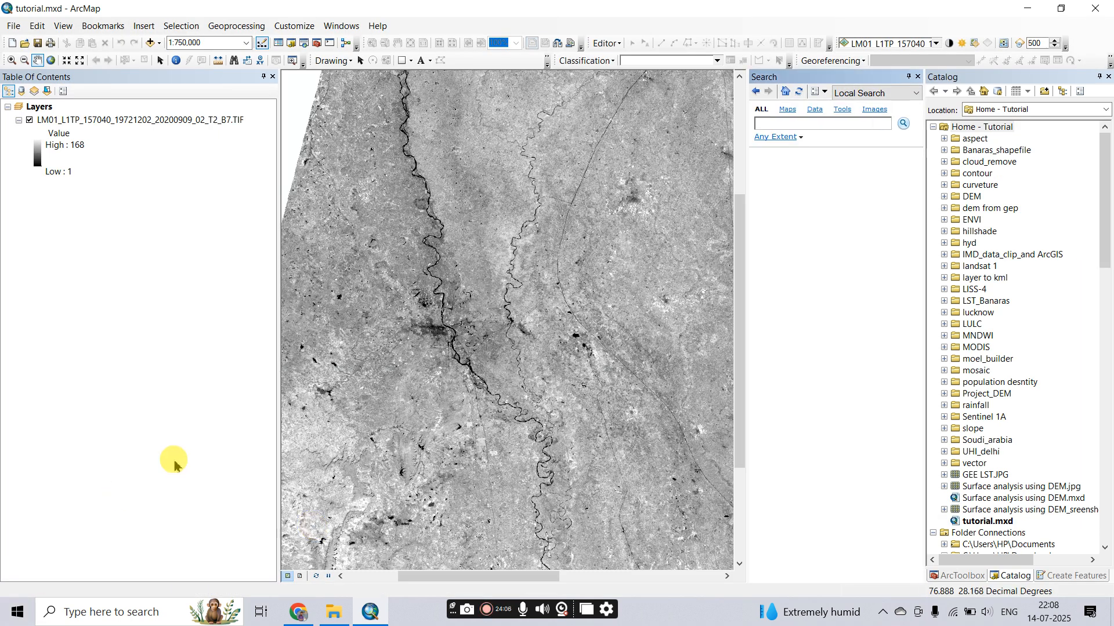
scroll(426, 406, "down", 2)
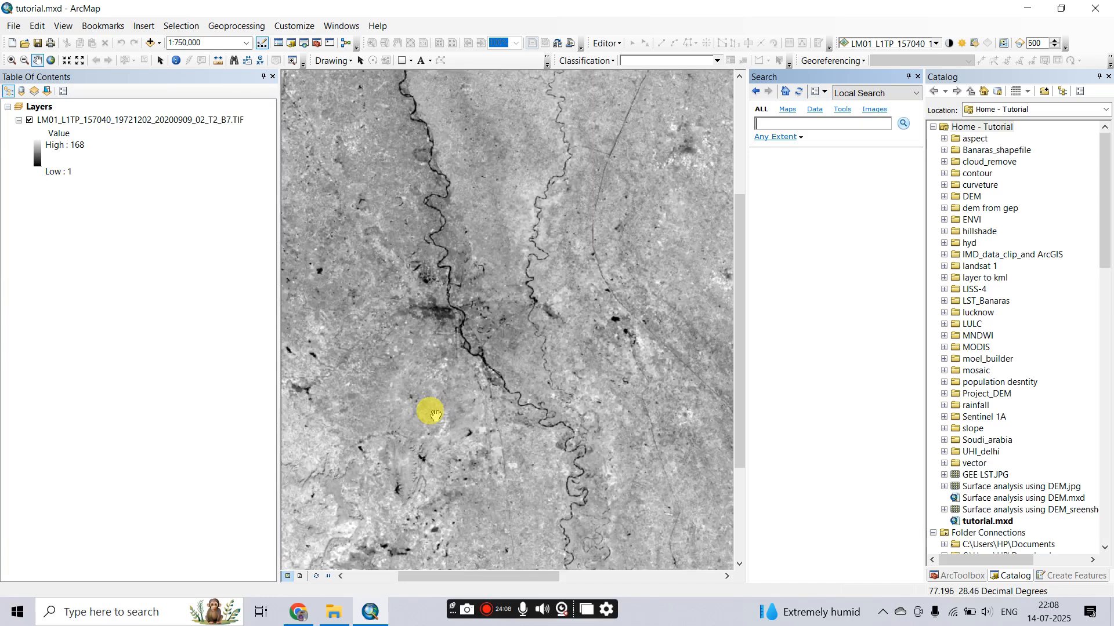
scroll(431, 408, "up", 1)
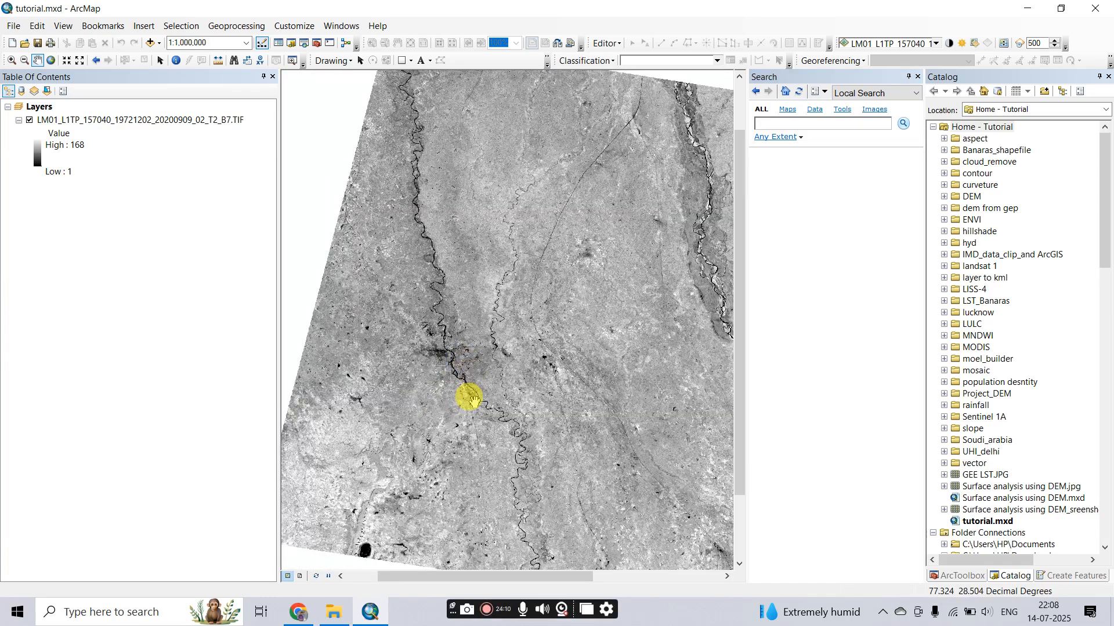
scroll(473, 399, "down", 1)
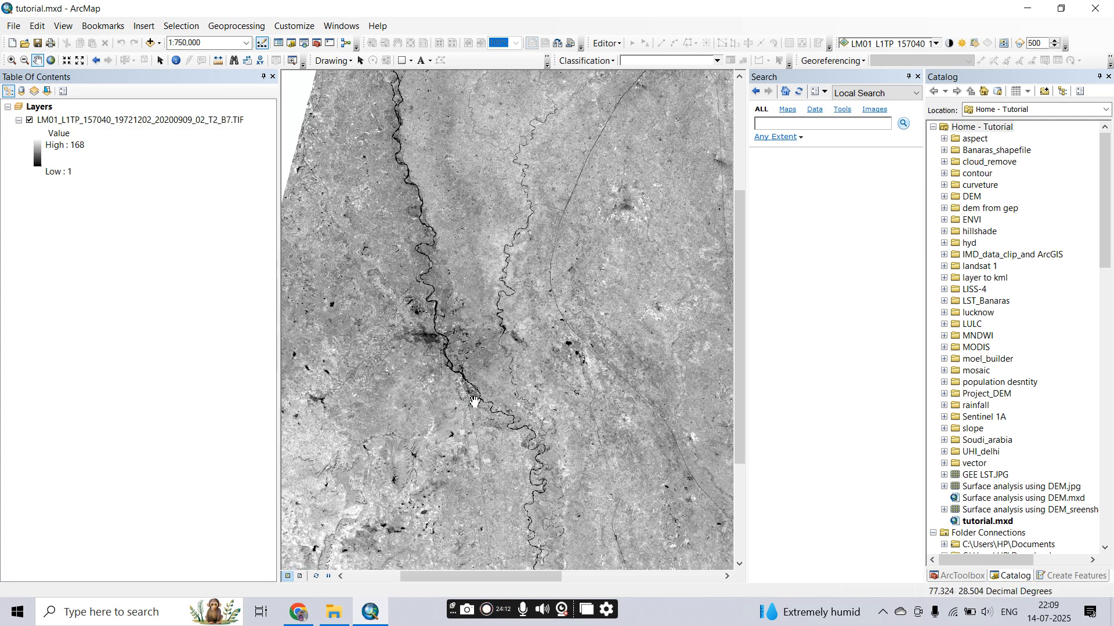
scroll(474, 400, "up", 1)
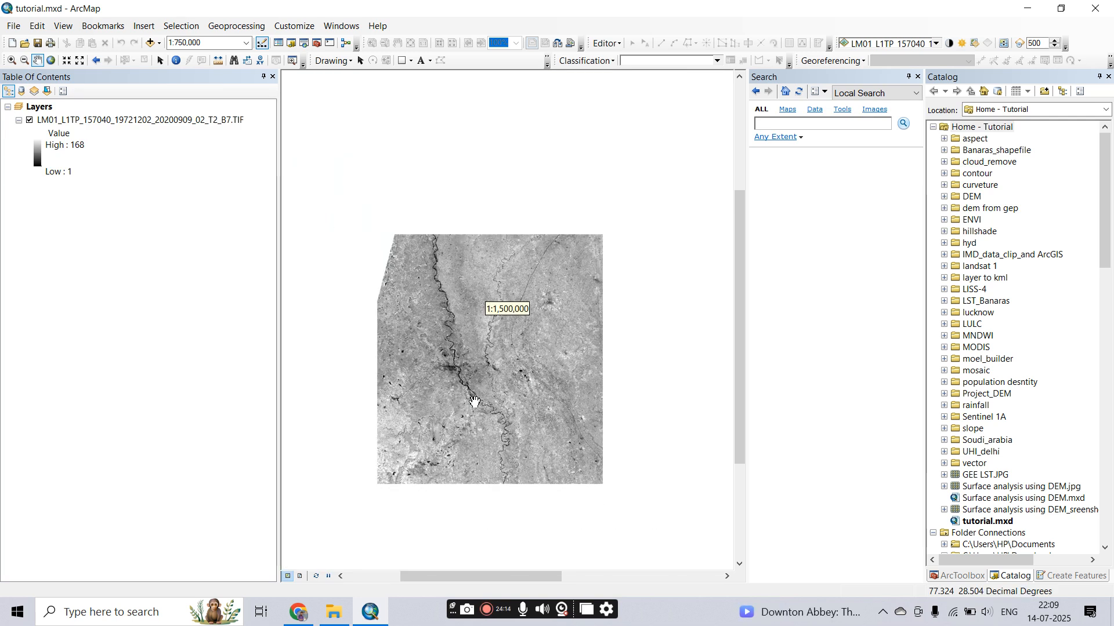
left_click(454, 394)
scroll(454, 394, "down", 2)
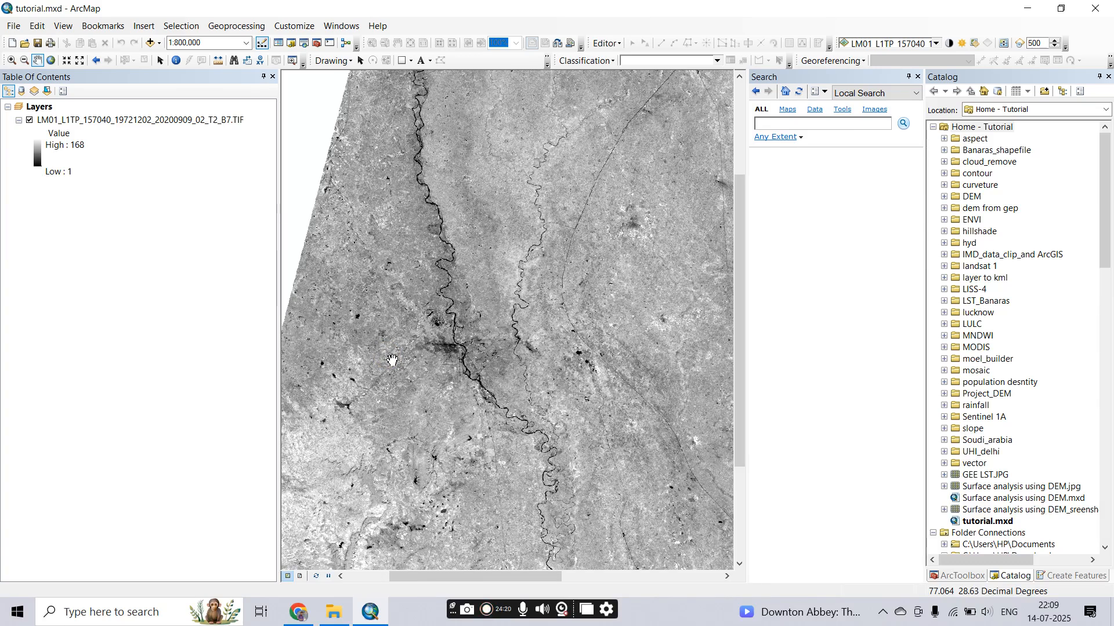
Close the Catalog and Search windows, show ArcToolbox, and collapse its Data Management Tools.
left_click(1108, 78)
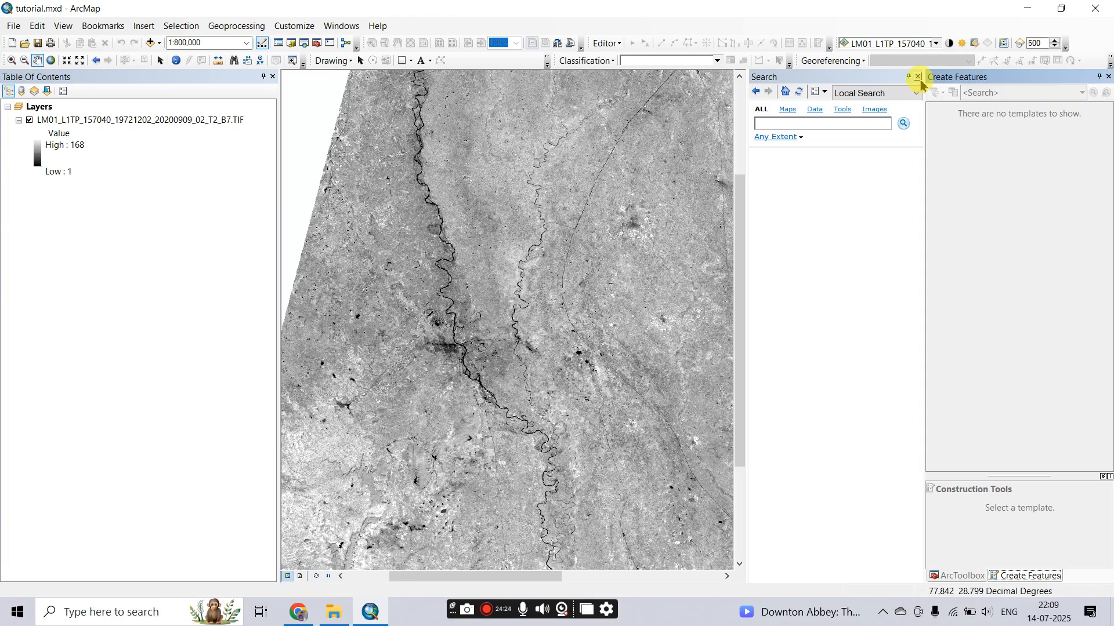
left_click(919, 79)
left_click(947, 588)
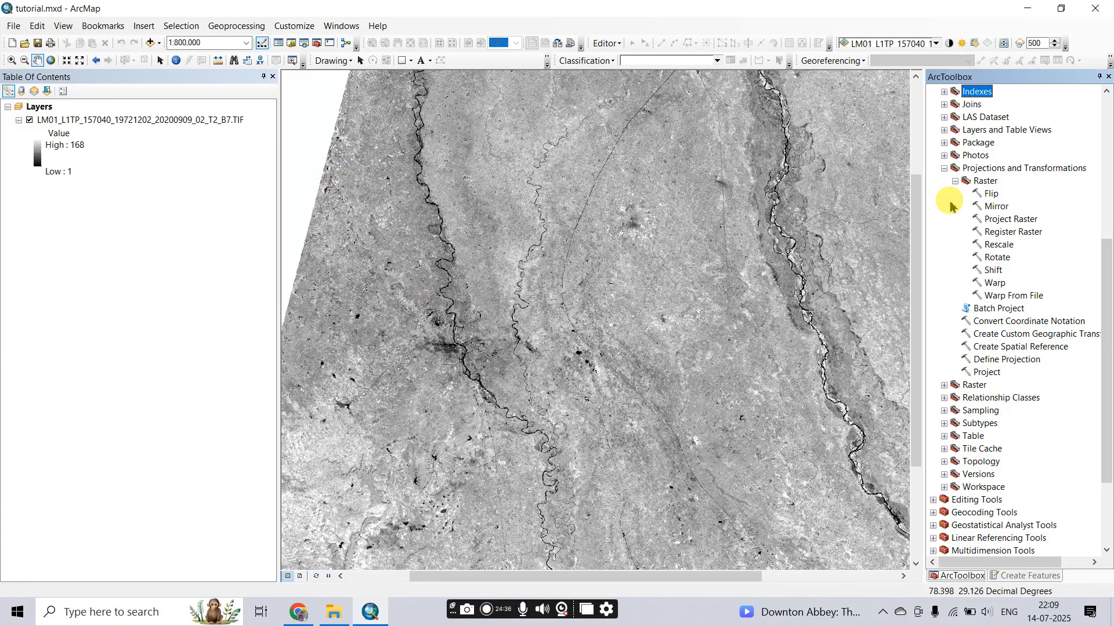
left_click(933, 168)
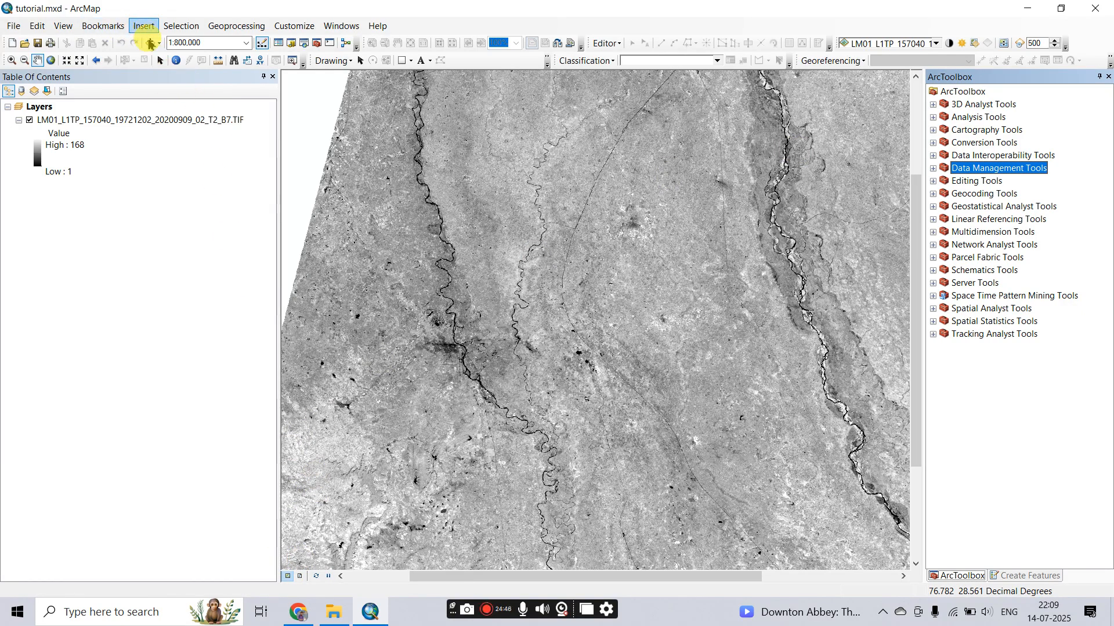
Set the page and print orientation to Landscape, with map elements scaled proportionally to changes in page size.
scroll(475, 344, "down", 1)
scroll(481, 347, "up", 2)
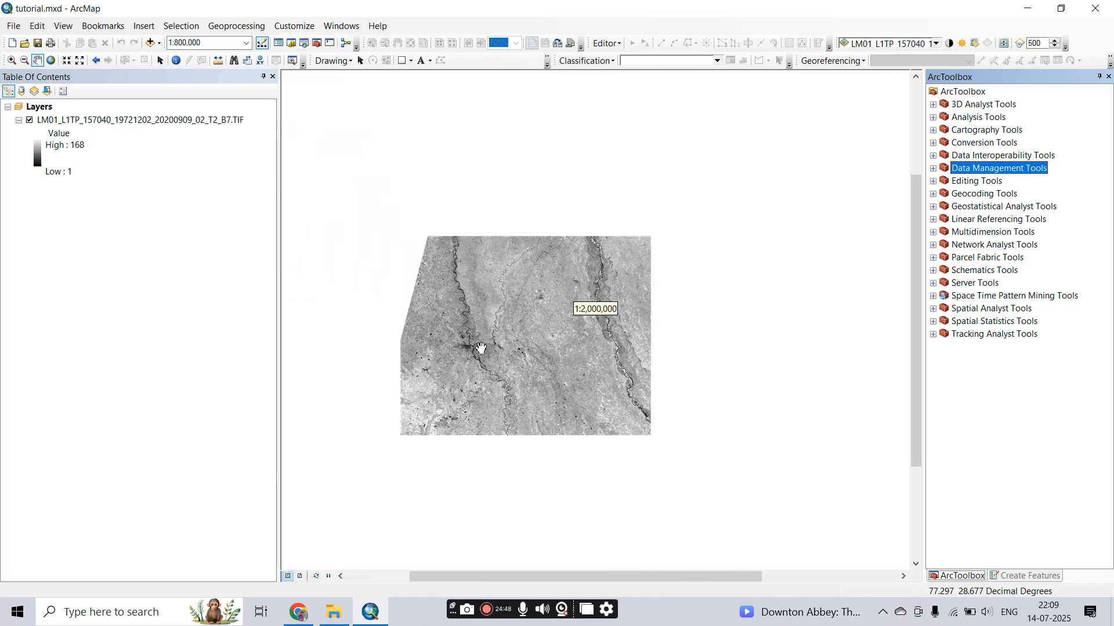
scroll(492, 351, "down", 1)
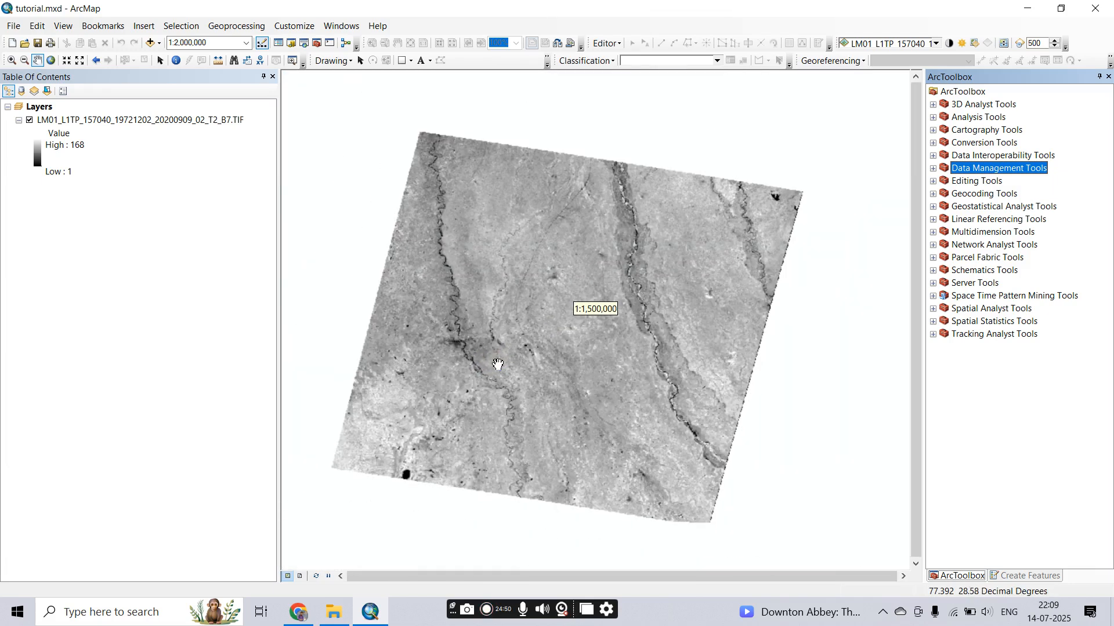
left_click(498, 363)
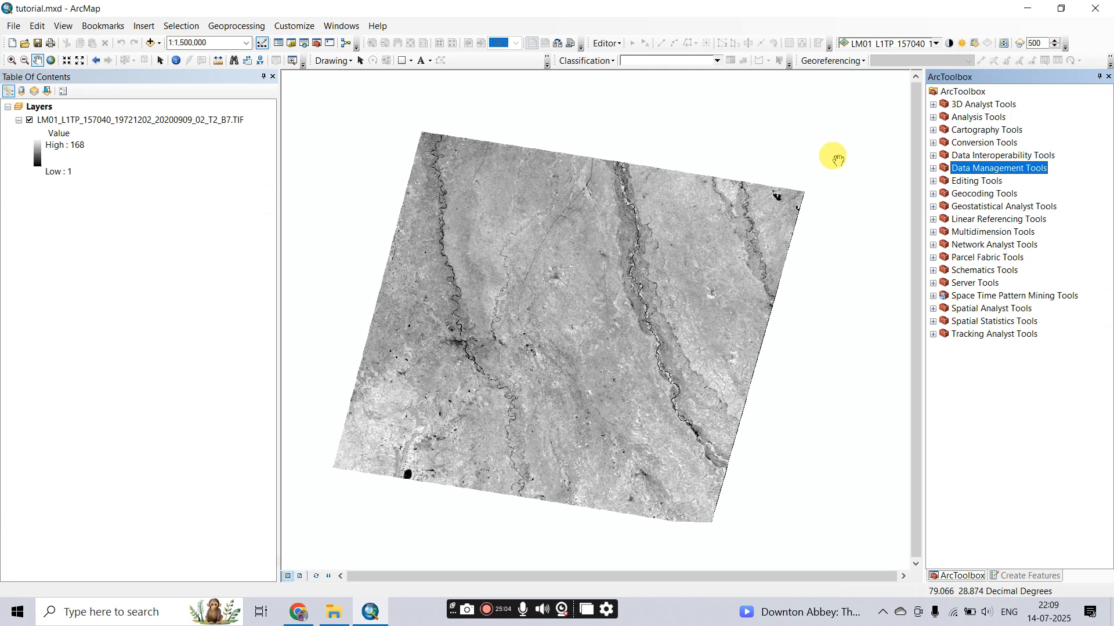
left_click(7, 26)
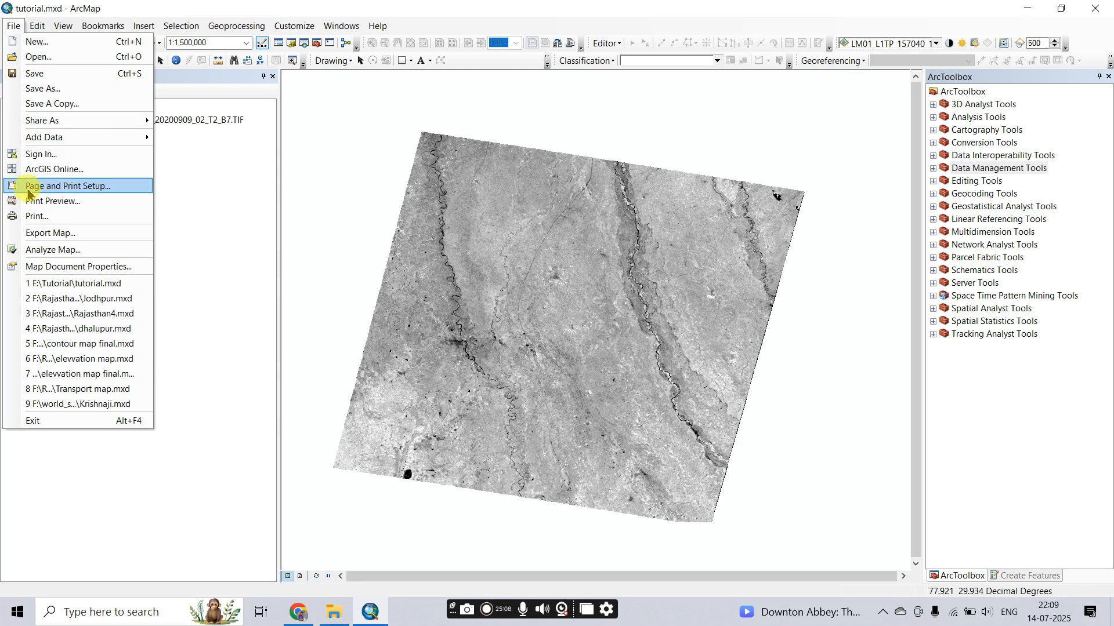
left_click(11, 26)
left_click(11, 27)
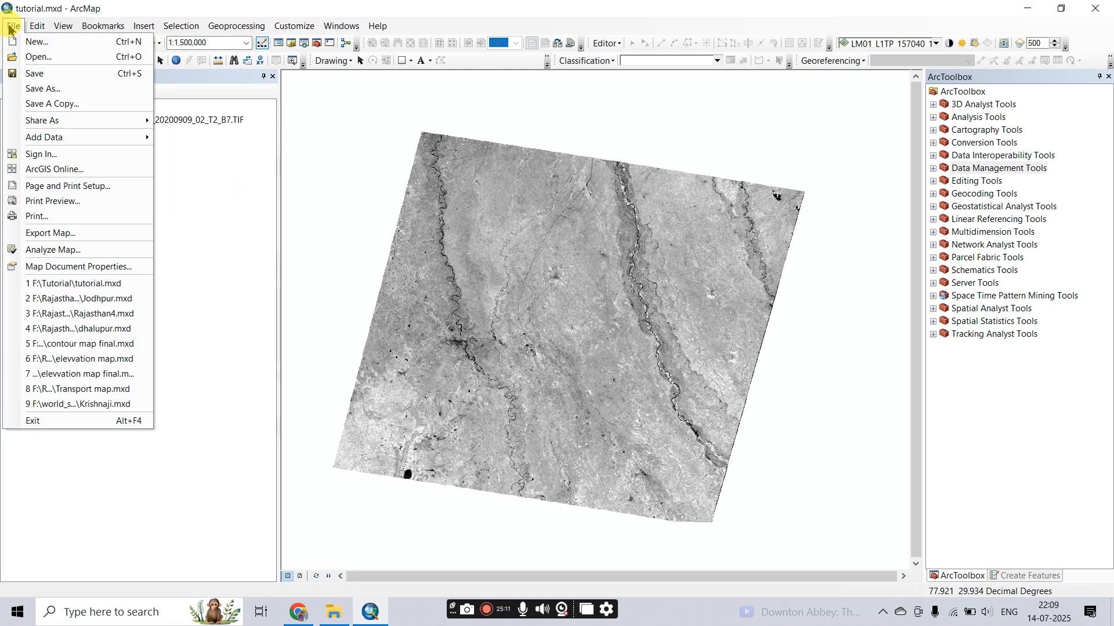
left_click(82, 193)
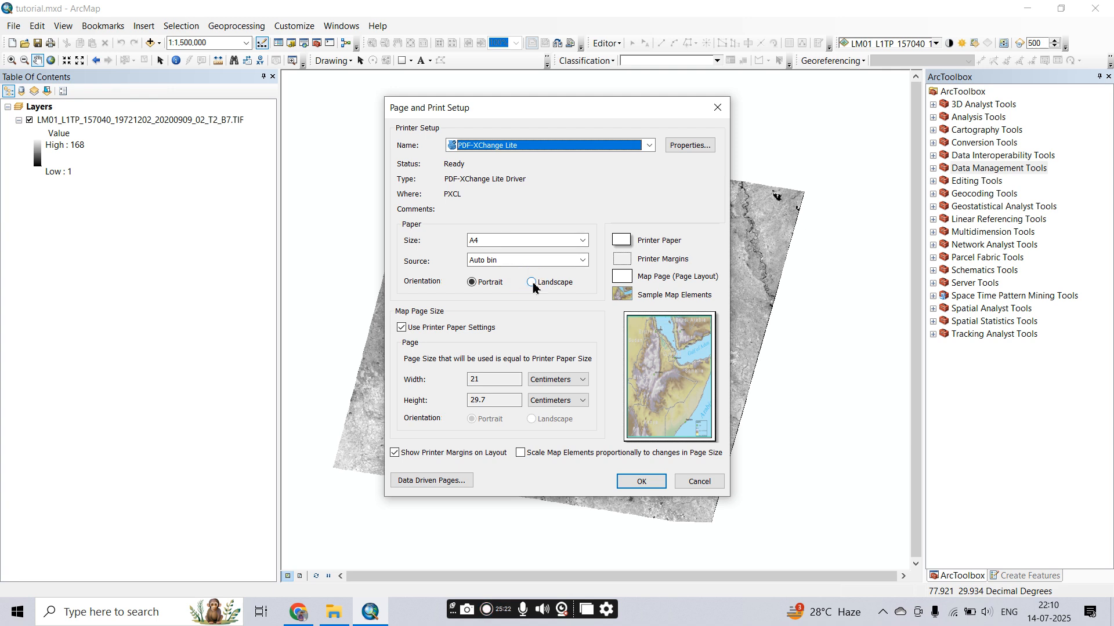
left_click(531, 283)
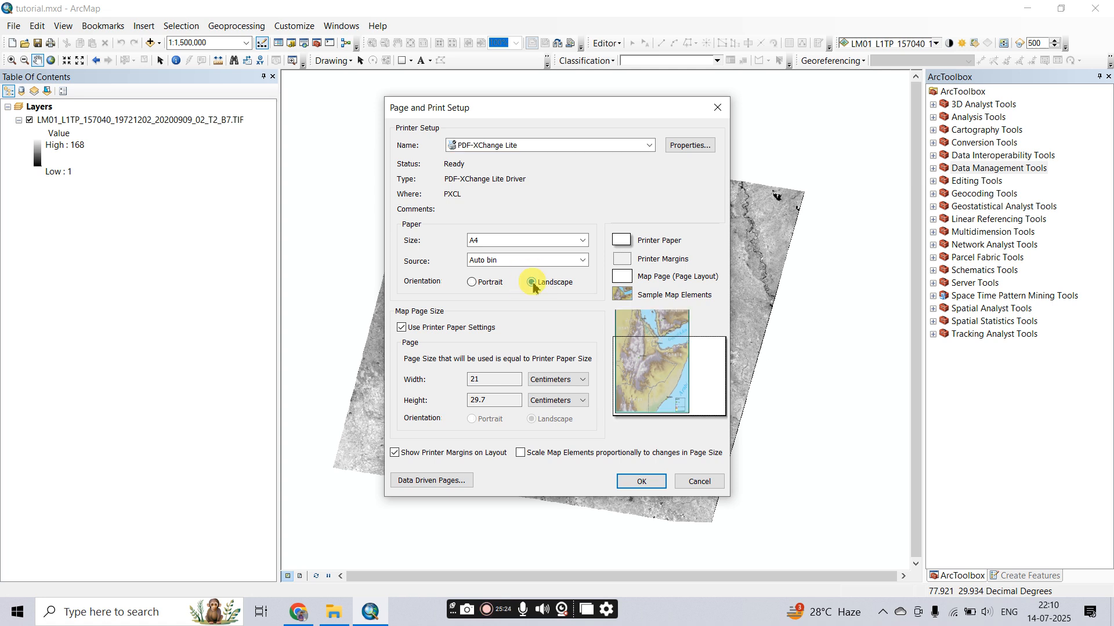
left_click(520, 454)
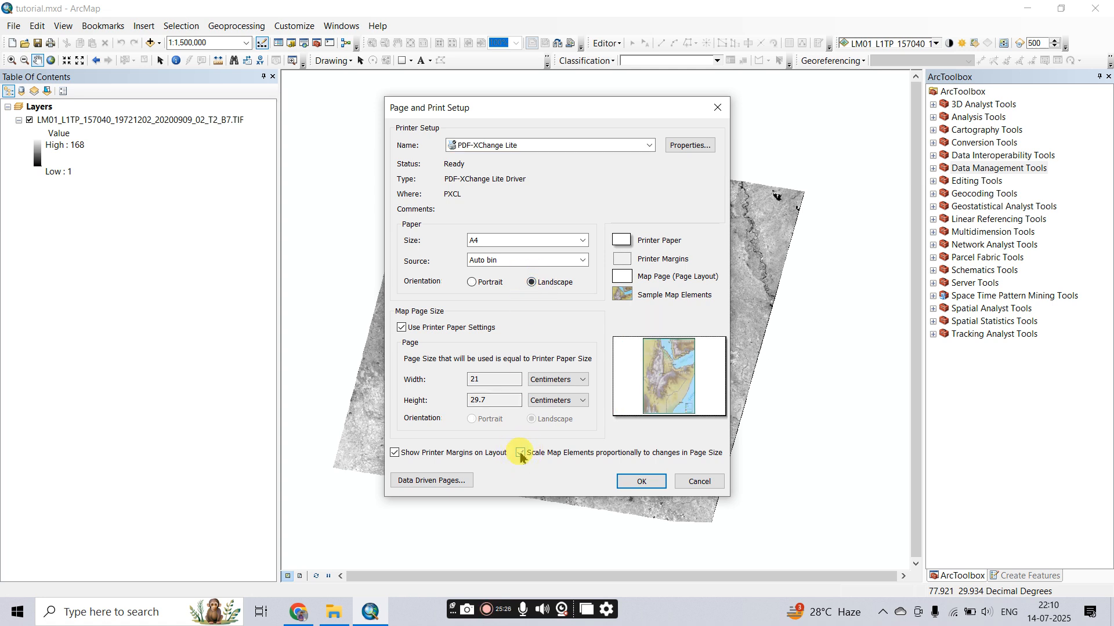
left_click(627, 480)
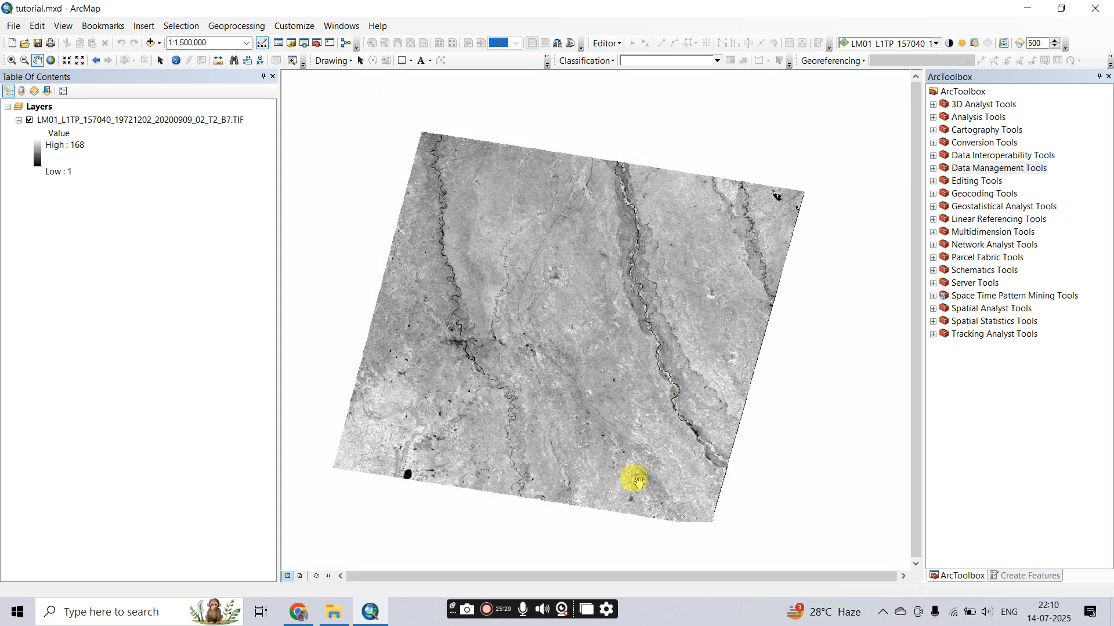
Switch the map to layout view and zoom the data frame to the Landsat B7 raster layer.
left_click(300, 576)
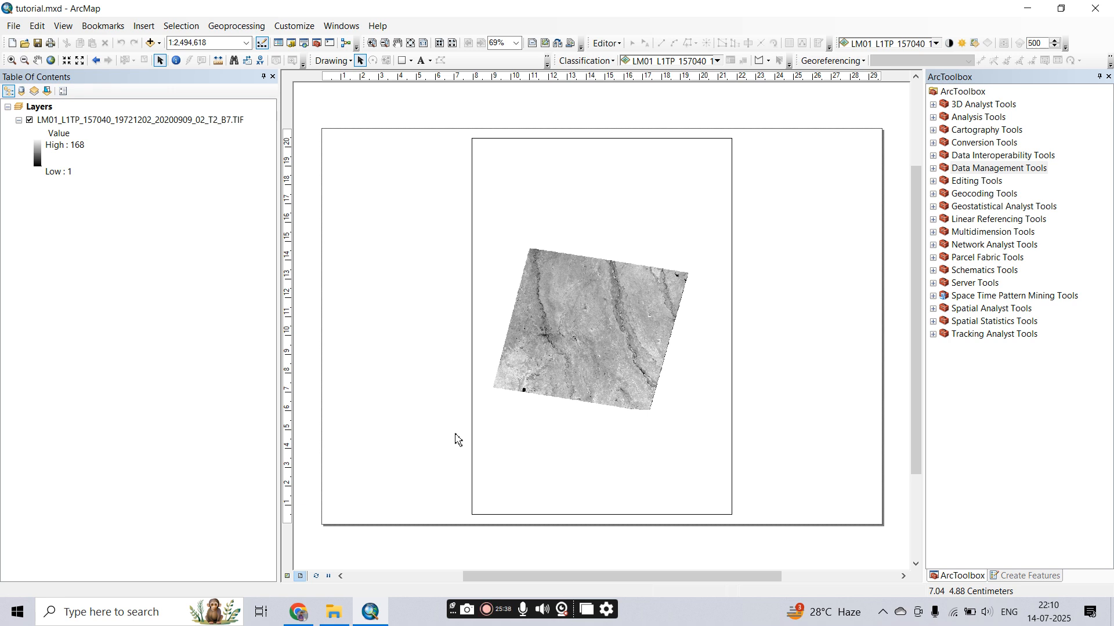
left_click(150, 125)
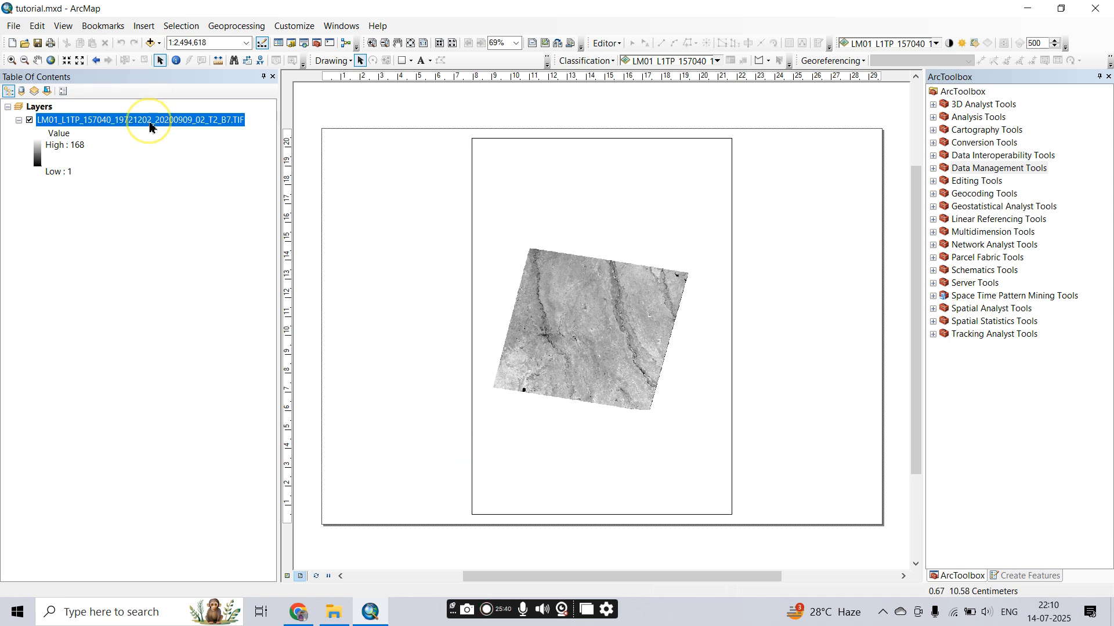
right_click(149, 125)
left_click(179, 195)
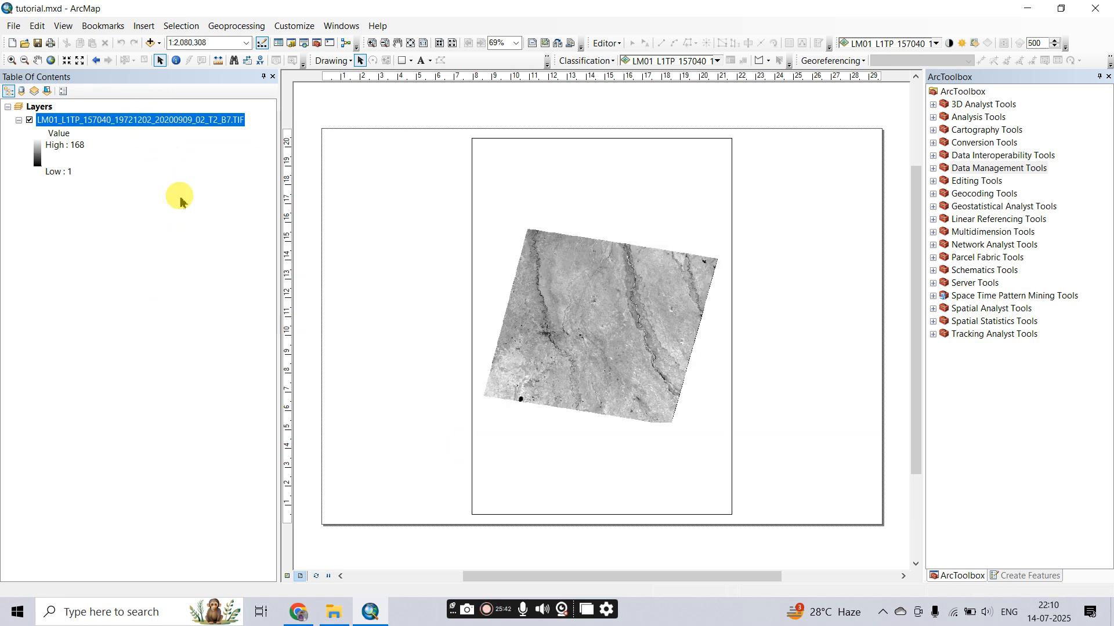
Resize the data frame to about 21 by 18 cm within the landscape page, and zoom its map in to 1:1,250,000.
left_click(520, 305)
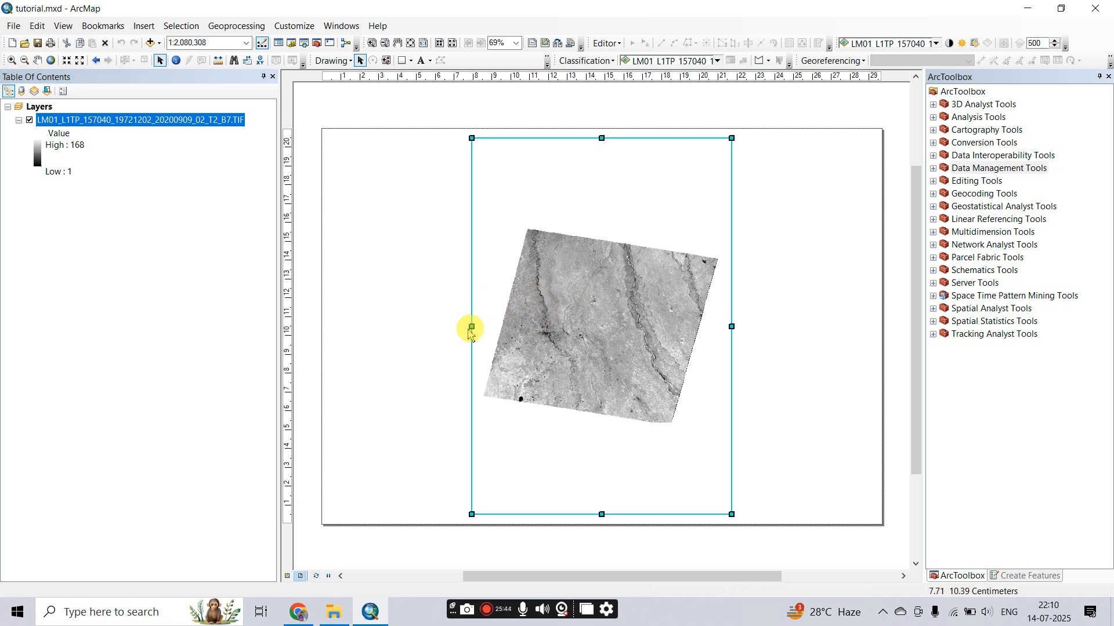
left_click_drag(471, 327, 391, 326)
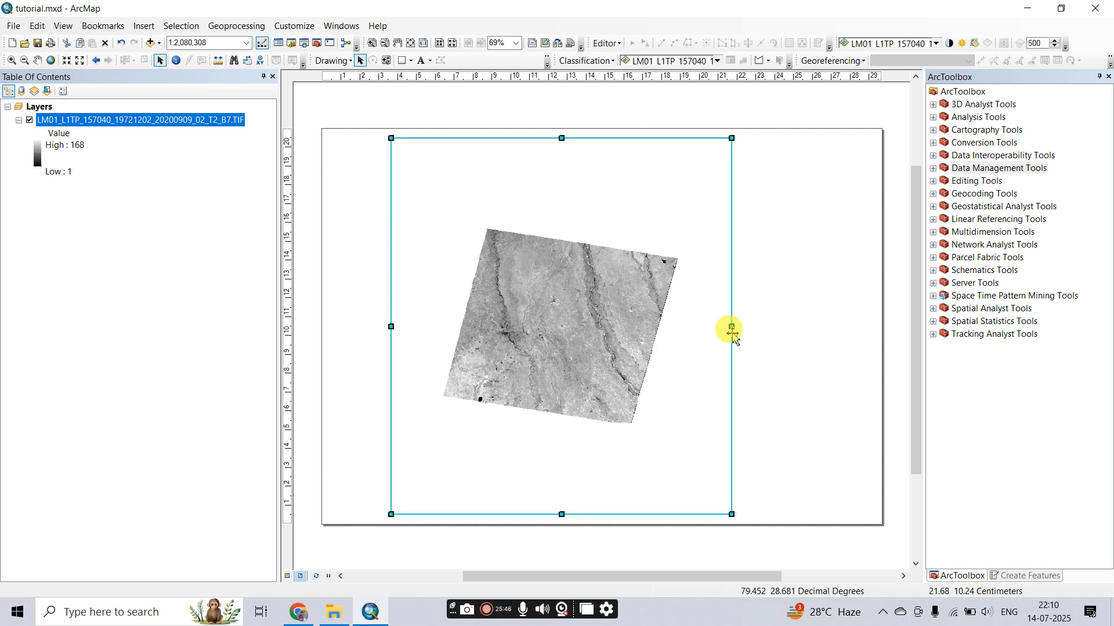
left_click_drag(731, 327, 792, 326)
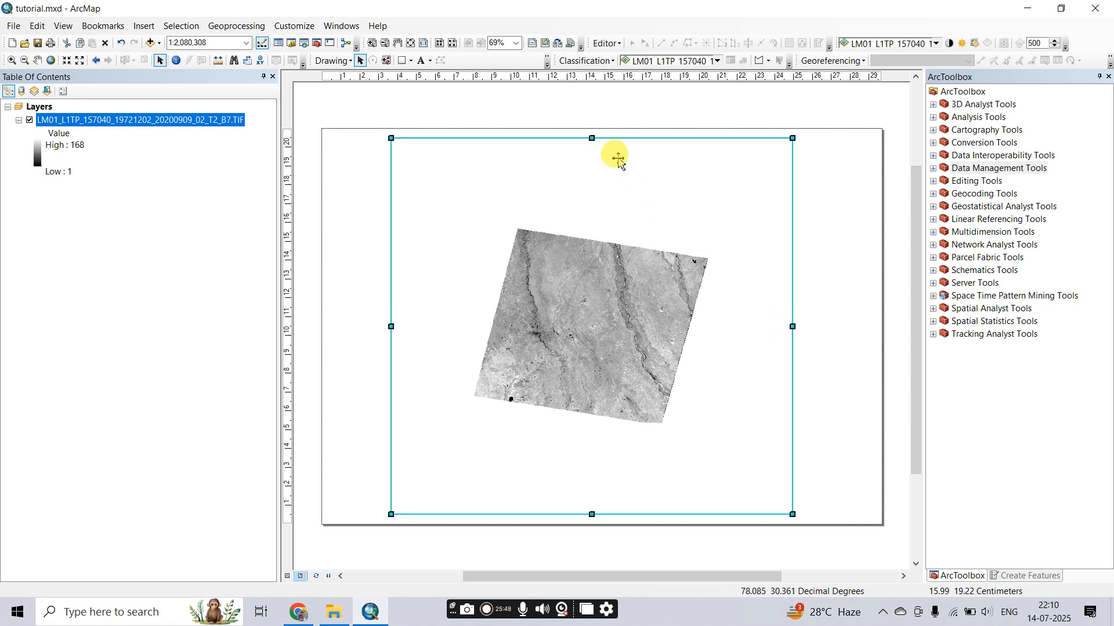
mouse_move(591, 138)
left_mouse_down()
mouse_move(601, 398)
mouse_move(591, 153)
left_mouse_up()
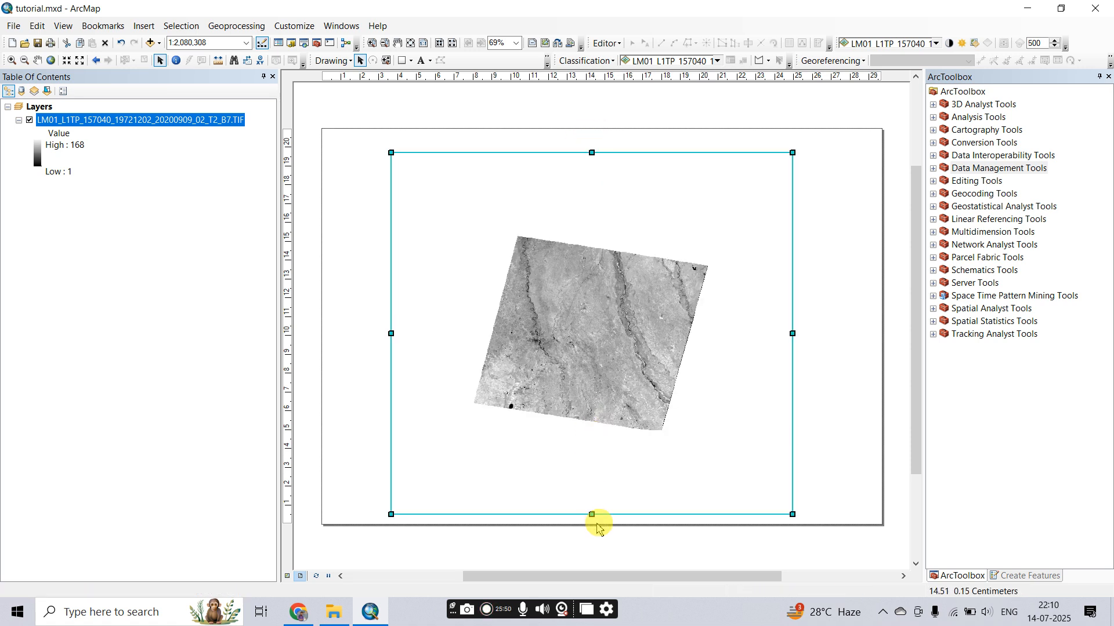
left_click_drag(591, 515, 592, 491)
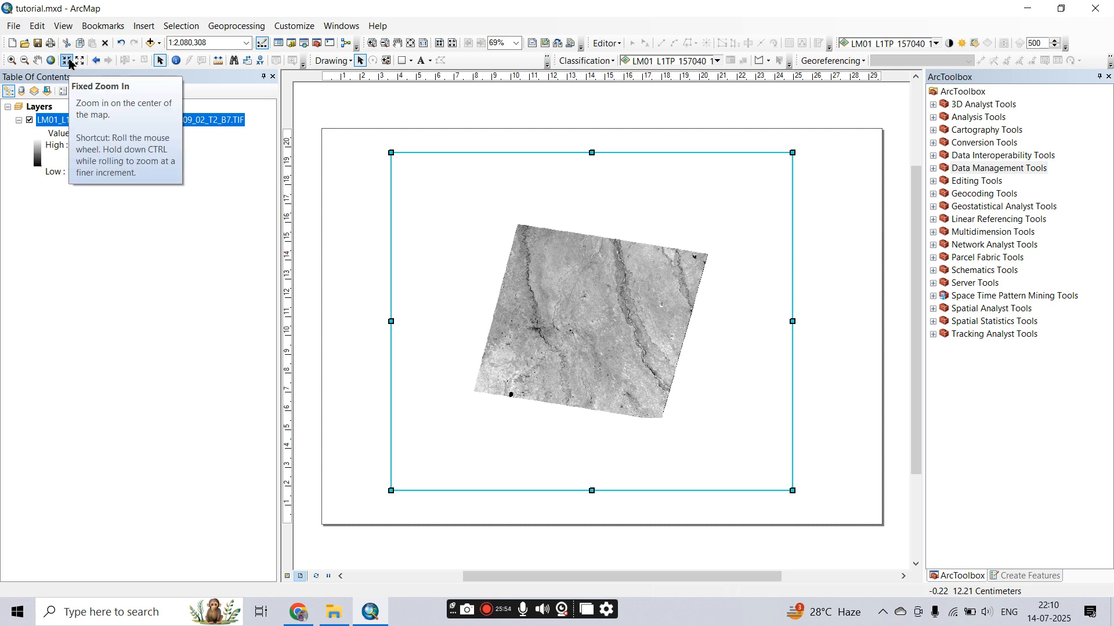
left_click(67, 61)
left_click(67, 61)
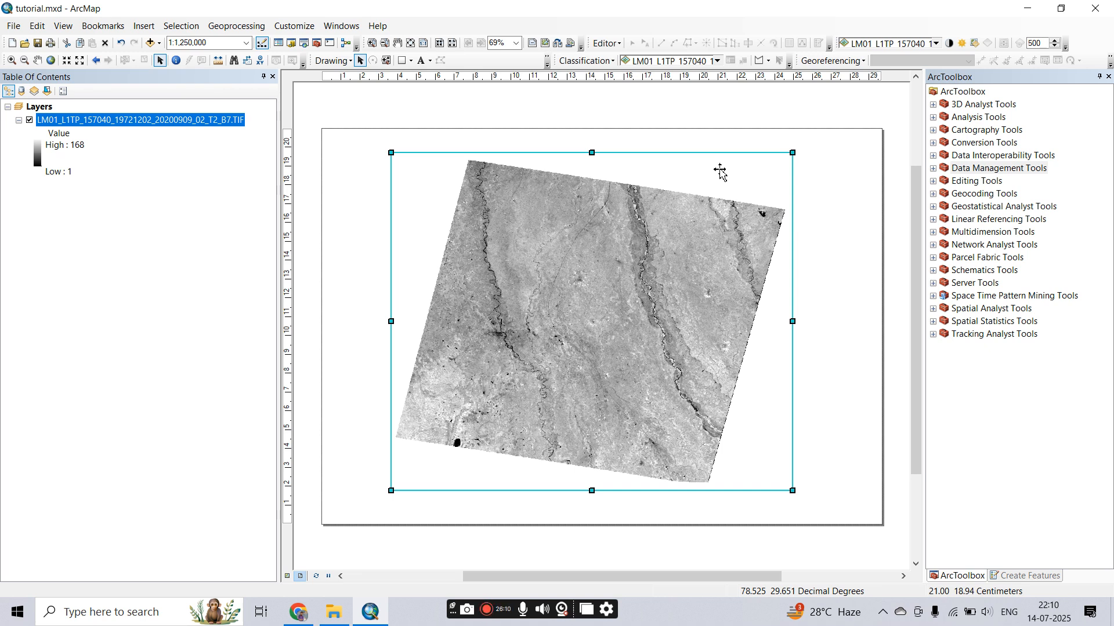
Compare data view with layout view, return to layout view, and select the data frame.
left_click(287, 576)
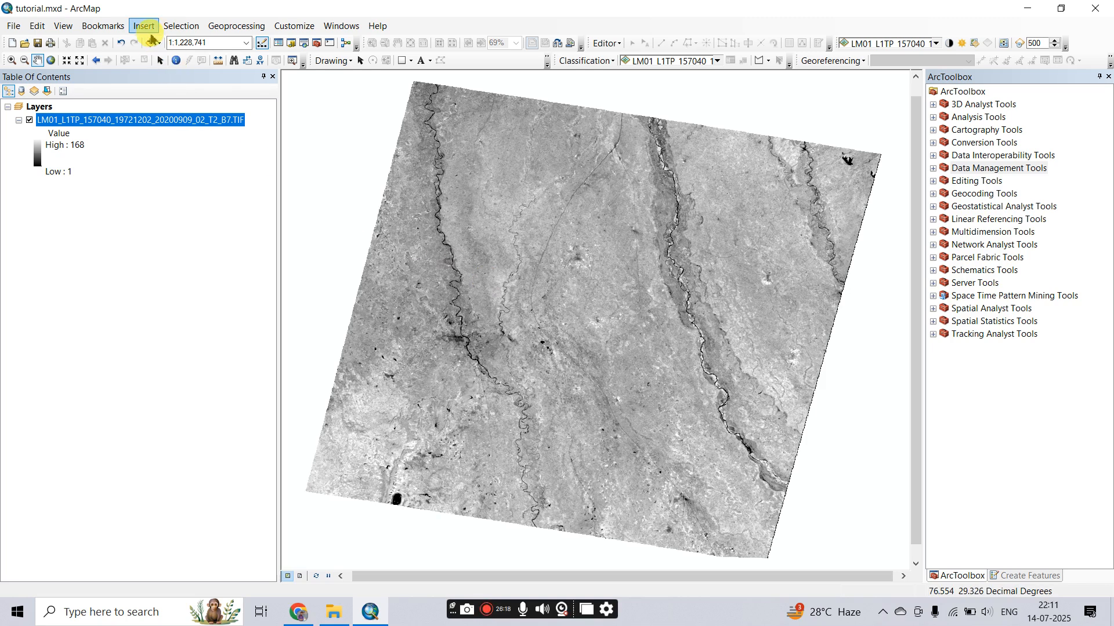
left_click(299, 576)
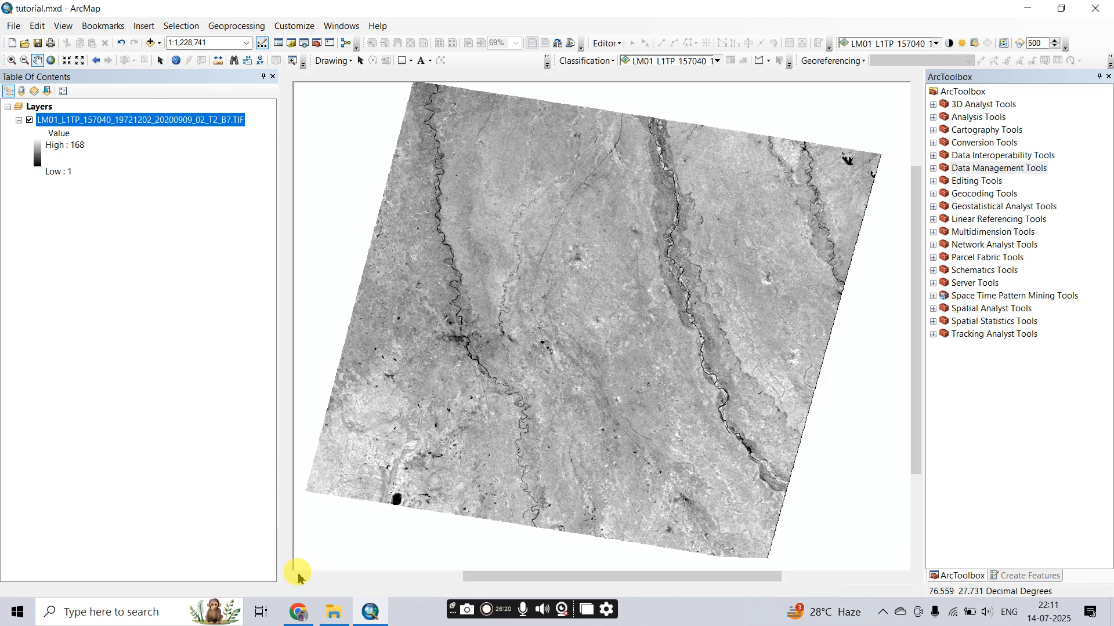
left_click(333, 298)
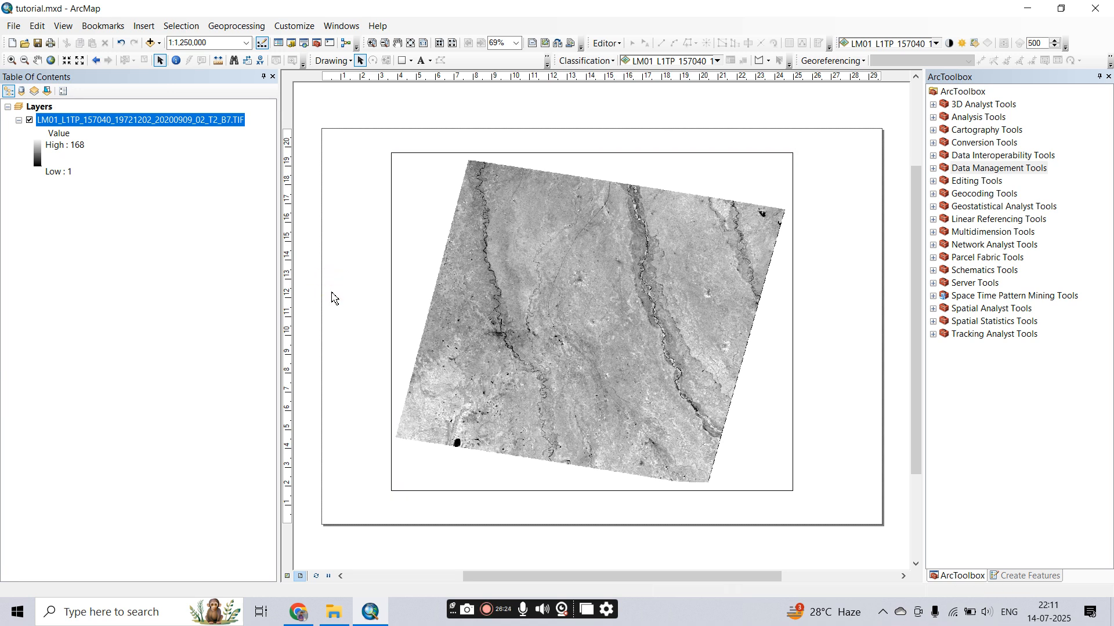
left_click(780, 310)
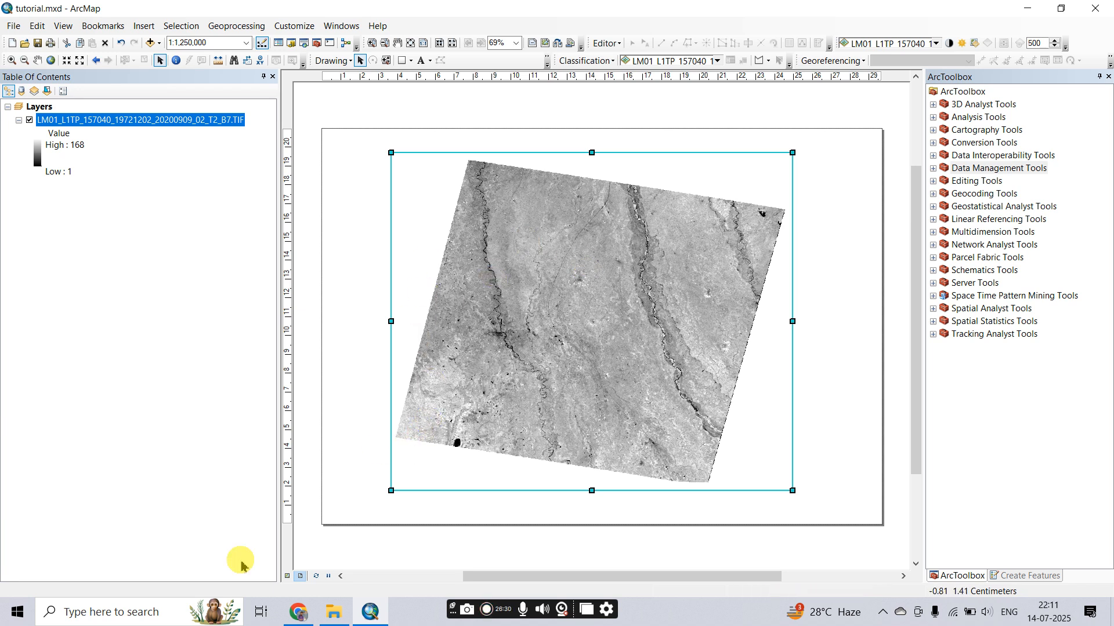
Insert an Alternating Scale Bar 1 and place it in the lower-left corner of the data frame, below the raster.
left_click(150, 26)
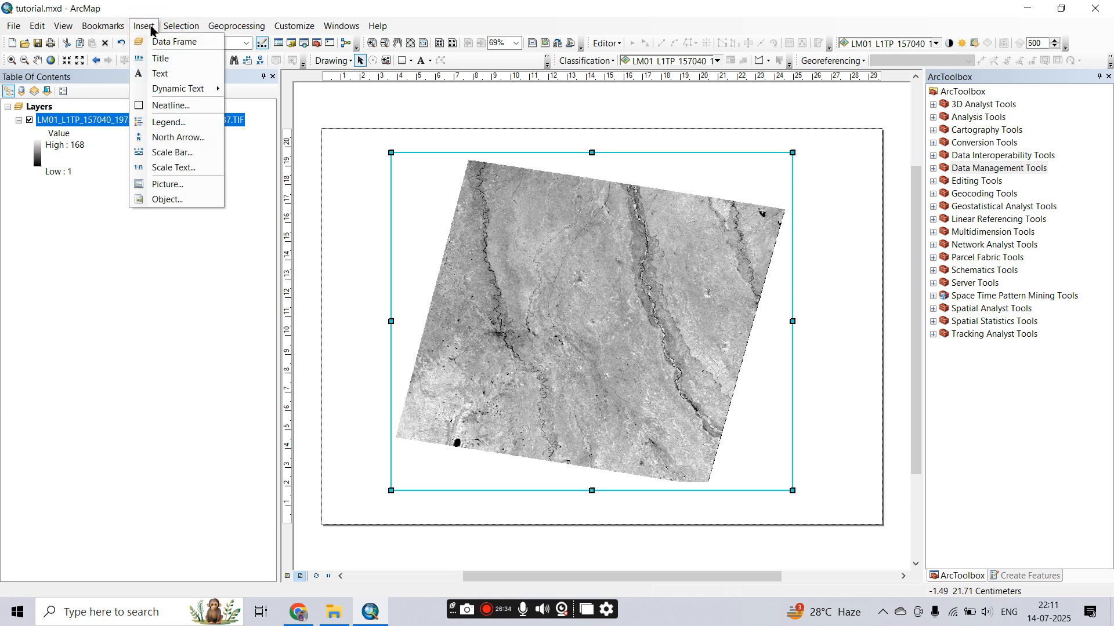
left_click(166, 155)
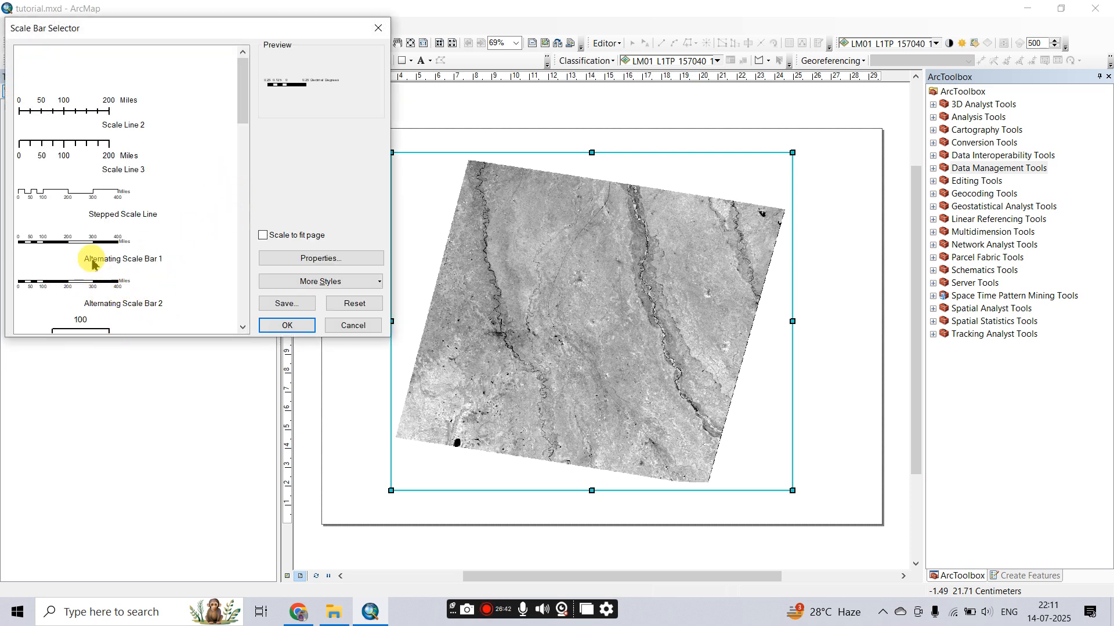
left_click(61, 255)
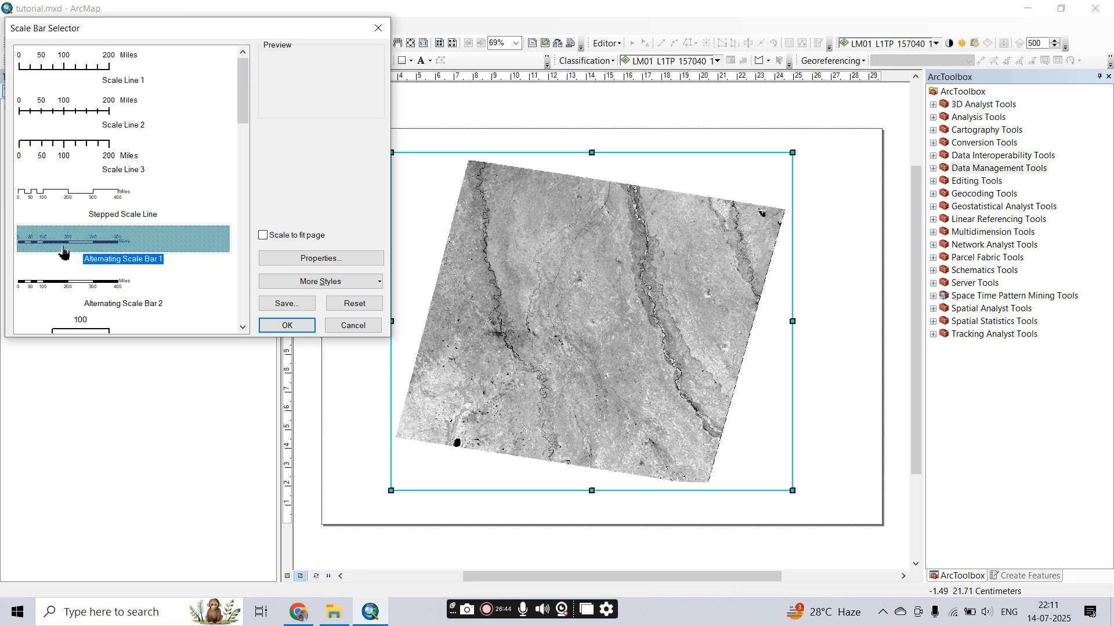
left_click(286, 326)
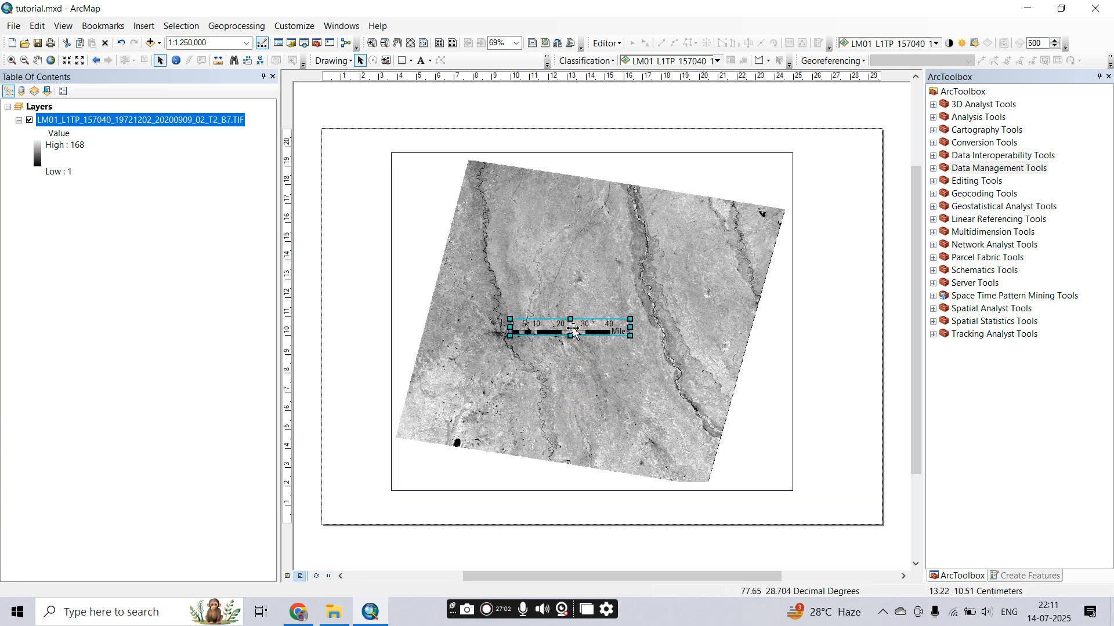
left_click_drag(573, 330, 469, 476)
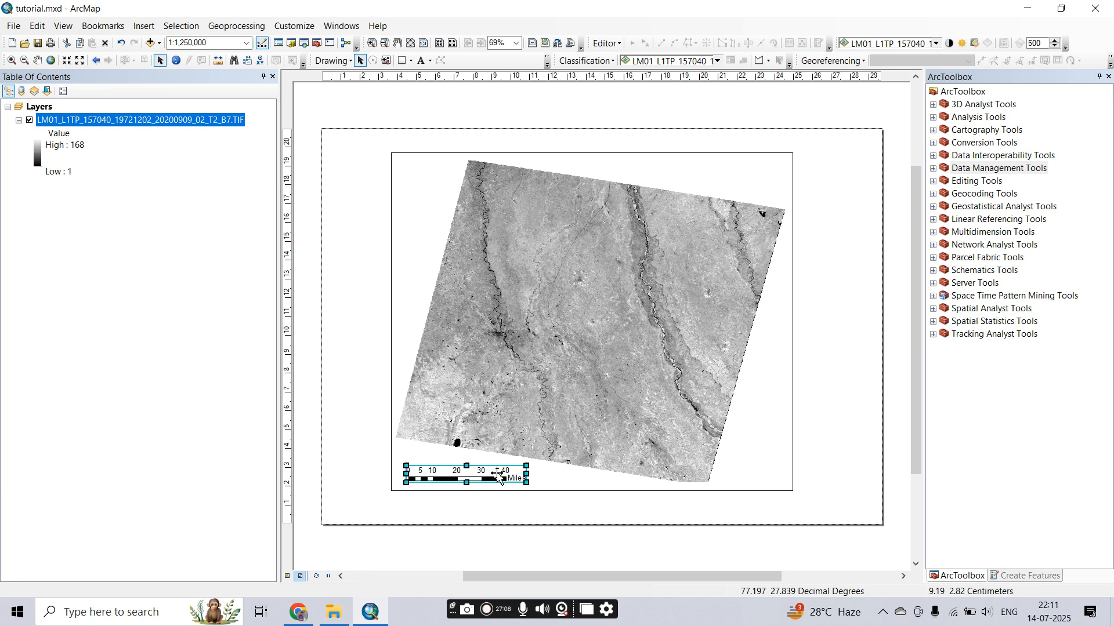
Set the scale bar's division units to Kilometers and its label to "Km".
right_click(497, 475)
left_click(507, 462)
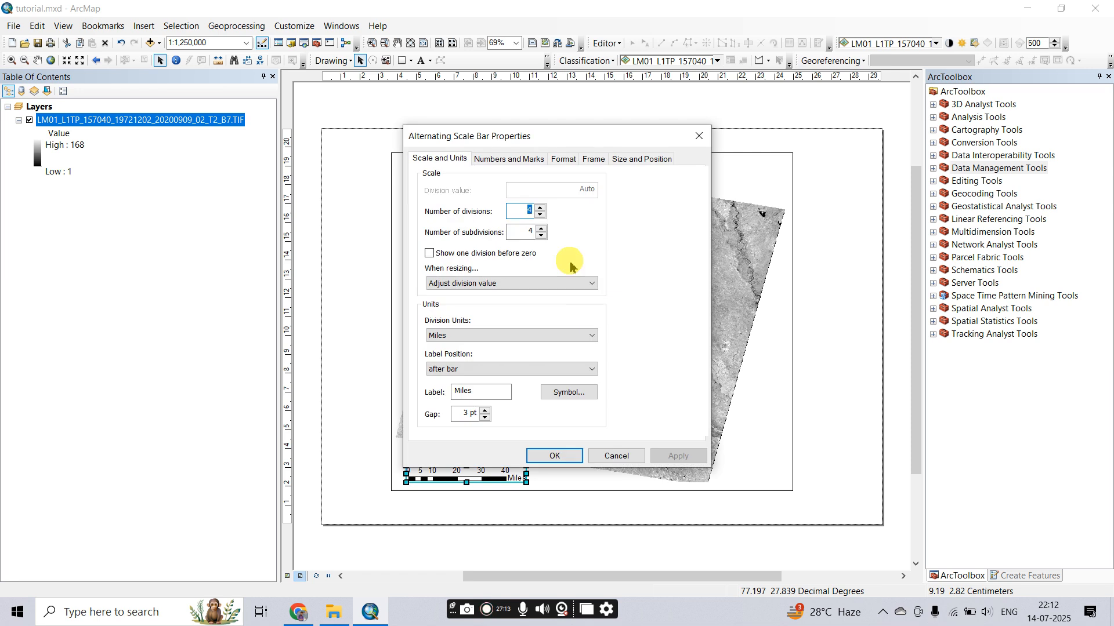
left_click(452, 336)
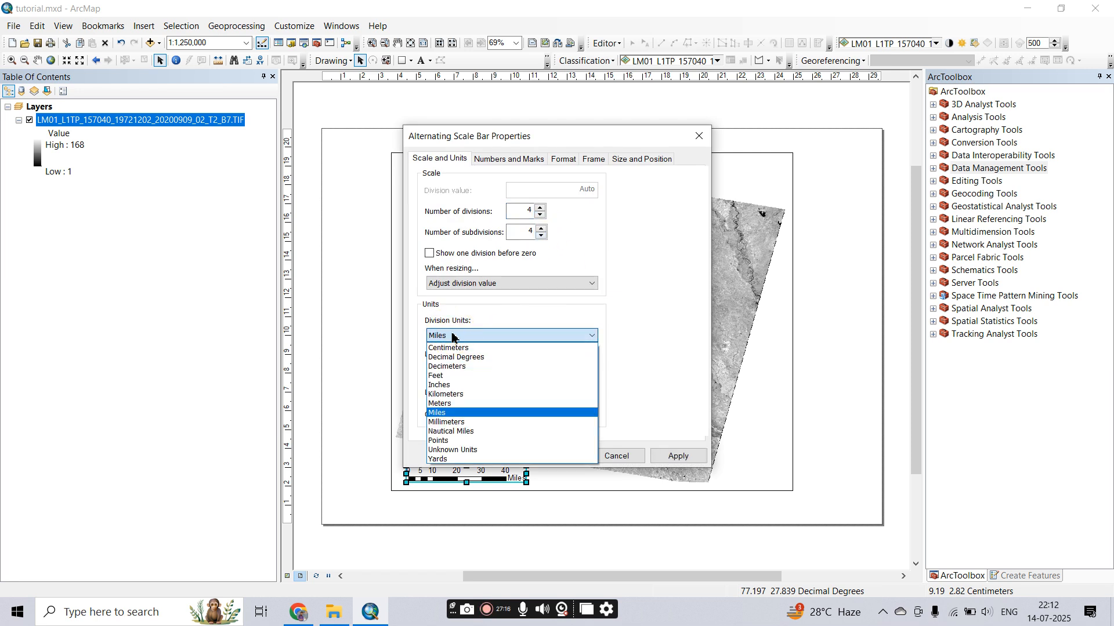
left_click(439, 393)
left_click_drag(496, 392, 336, 367)
type("Km")
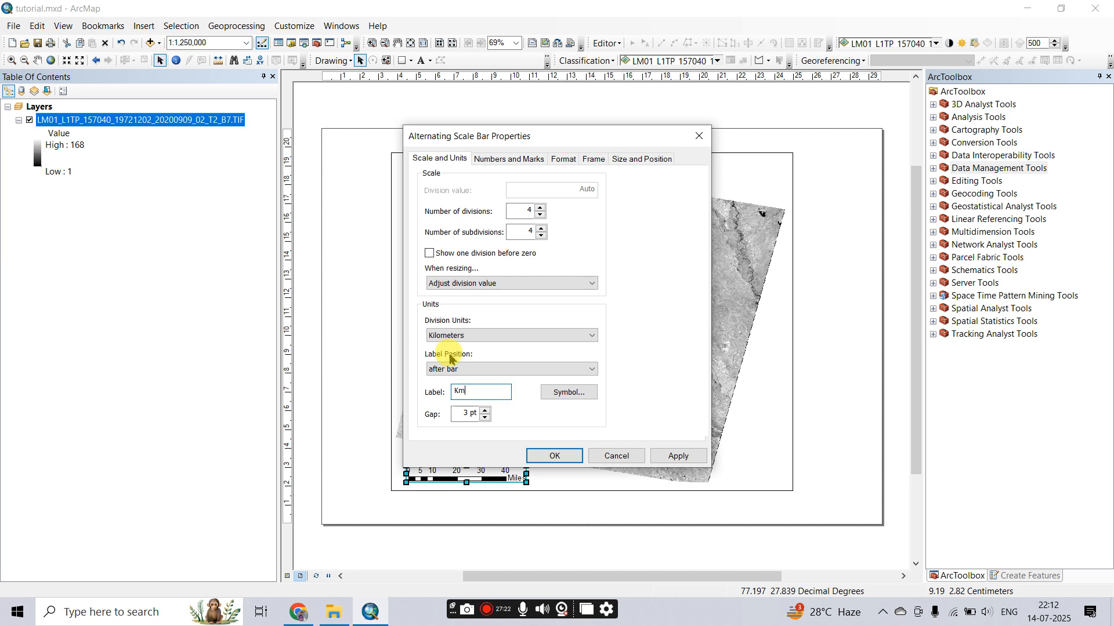
left_click(680, 456)
left_click(557, 458)
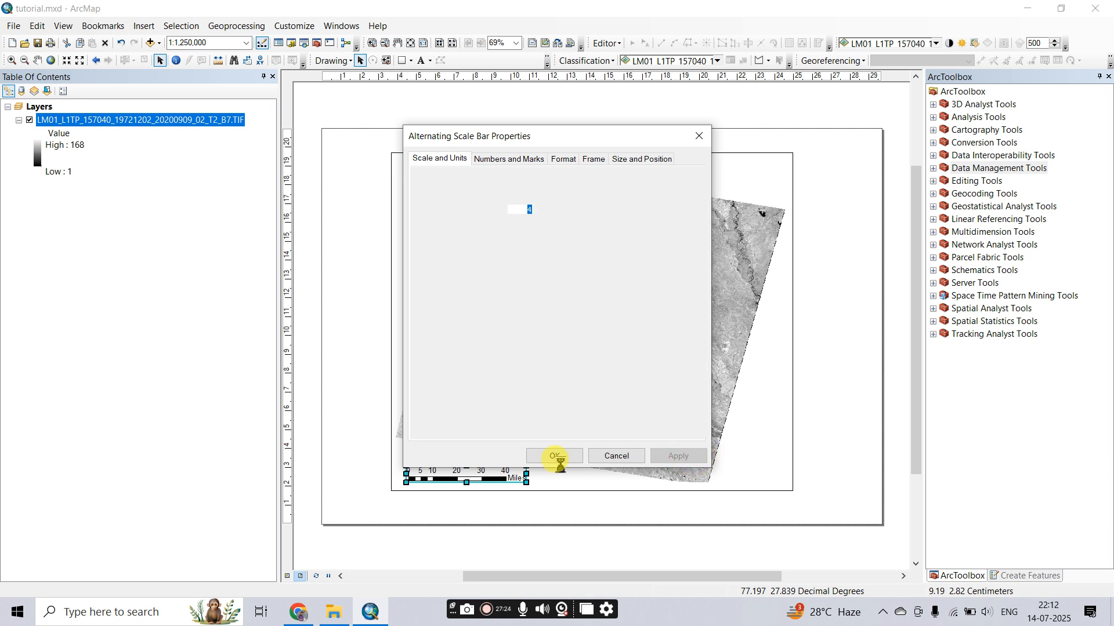
left_click(553, 456)
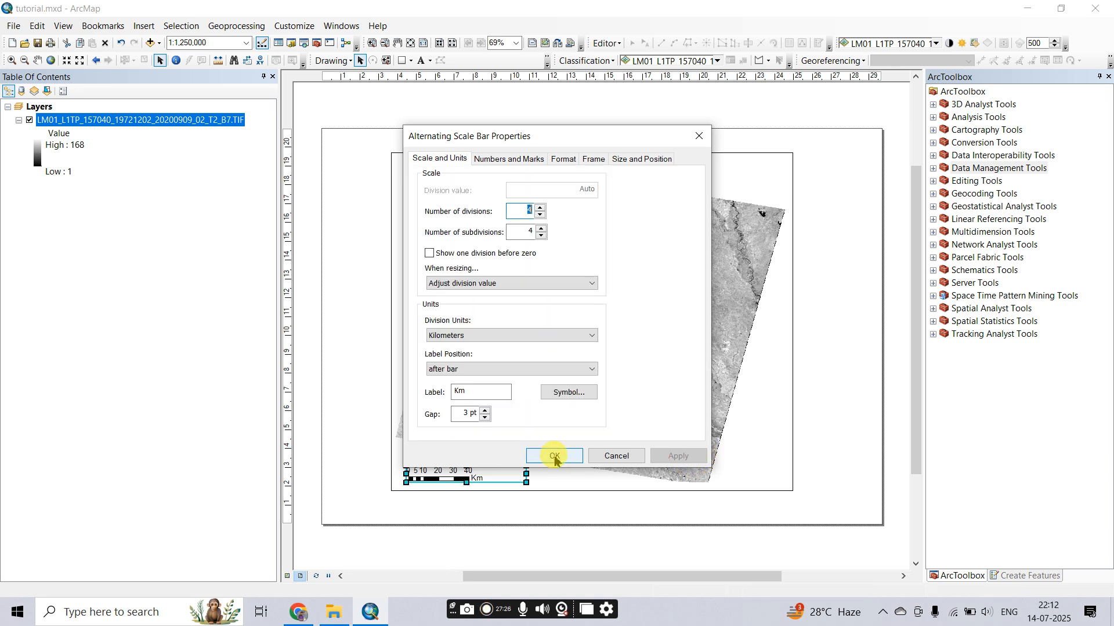
left_click(753, 447)
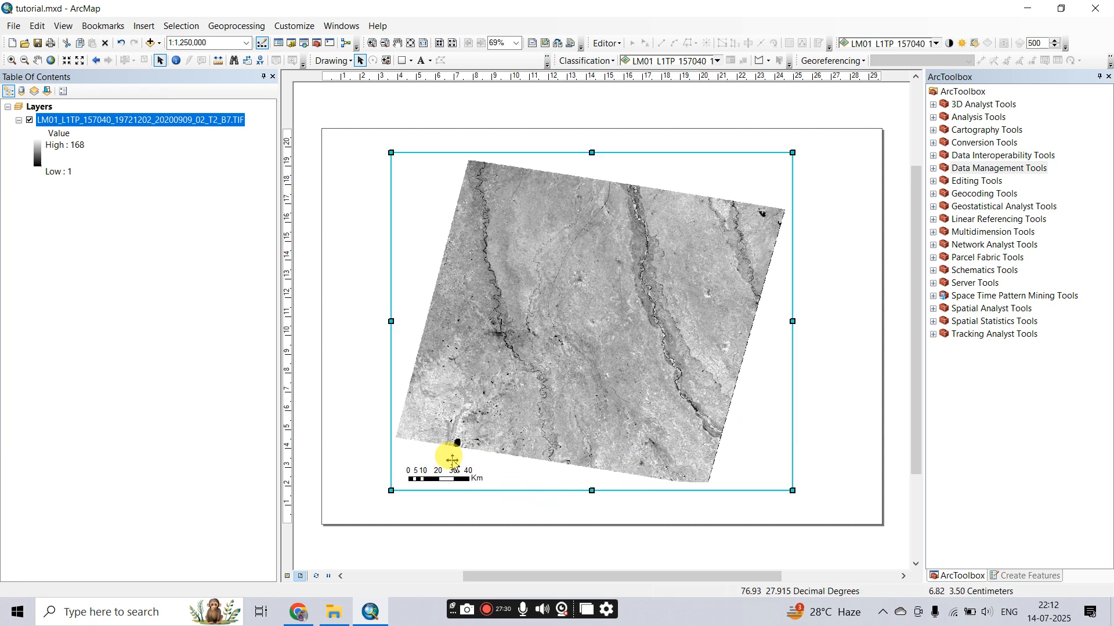
left_click(443, 218)
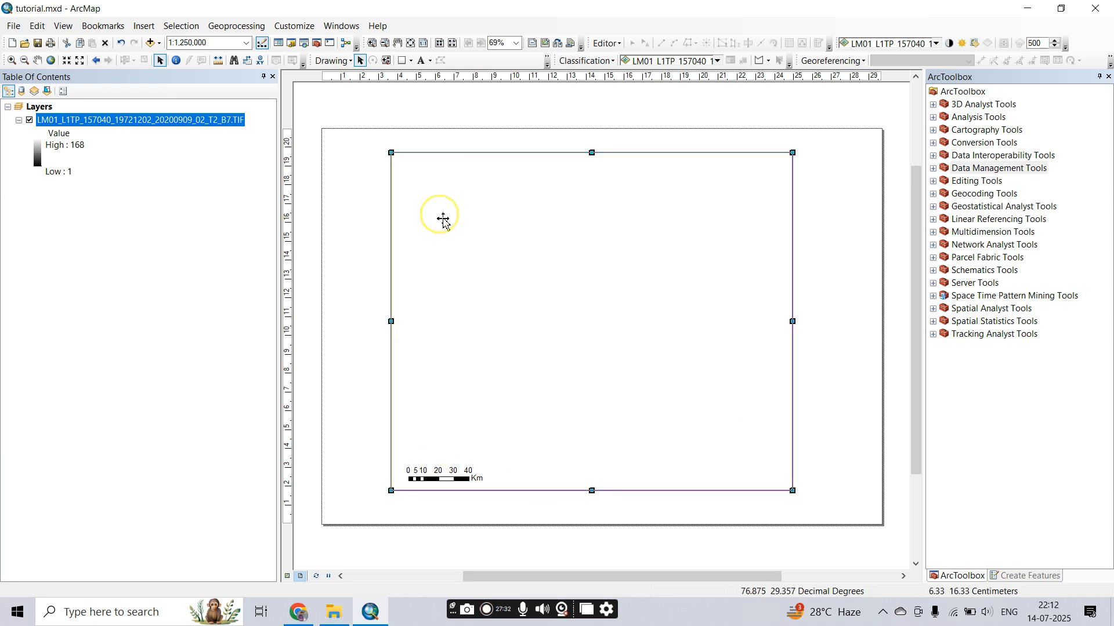
Insert the ESRI North 7 north arrow and place it in the upper-right corner of the data frame.
left_click(145, 25)
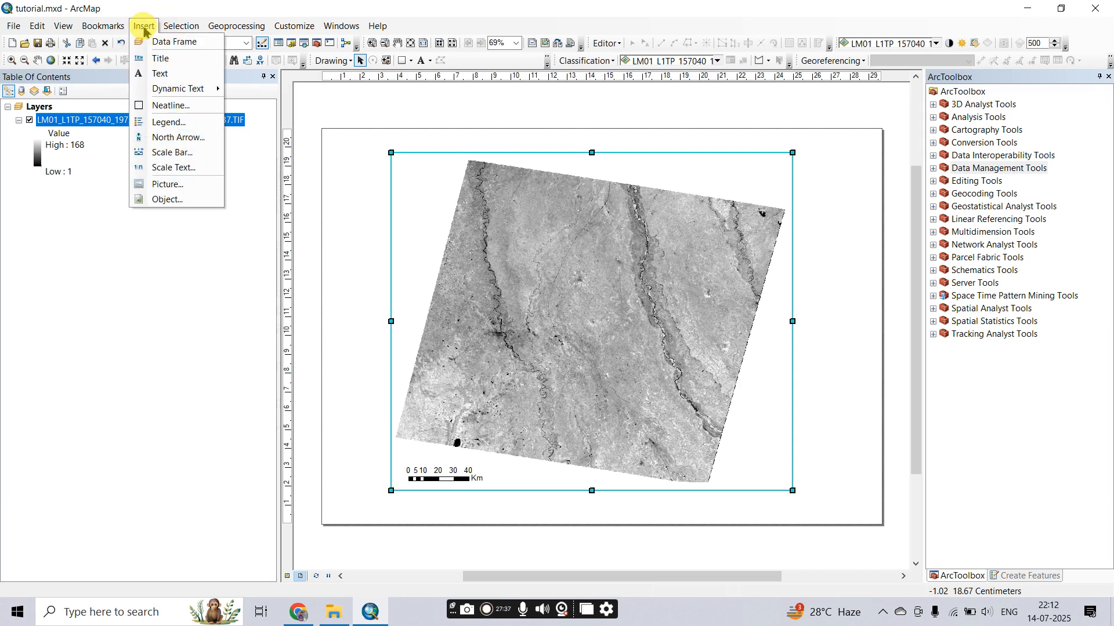
left_click(169, 138)
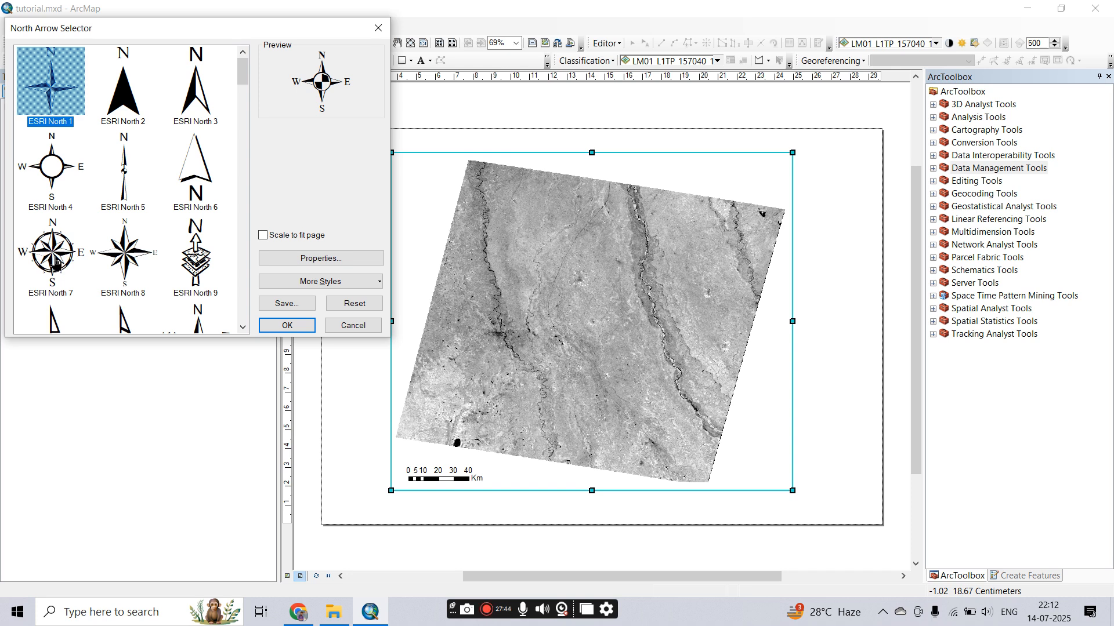
left_click(53, 255)
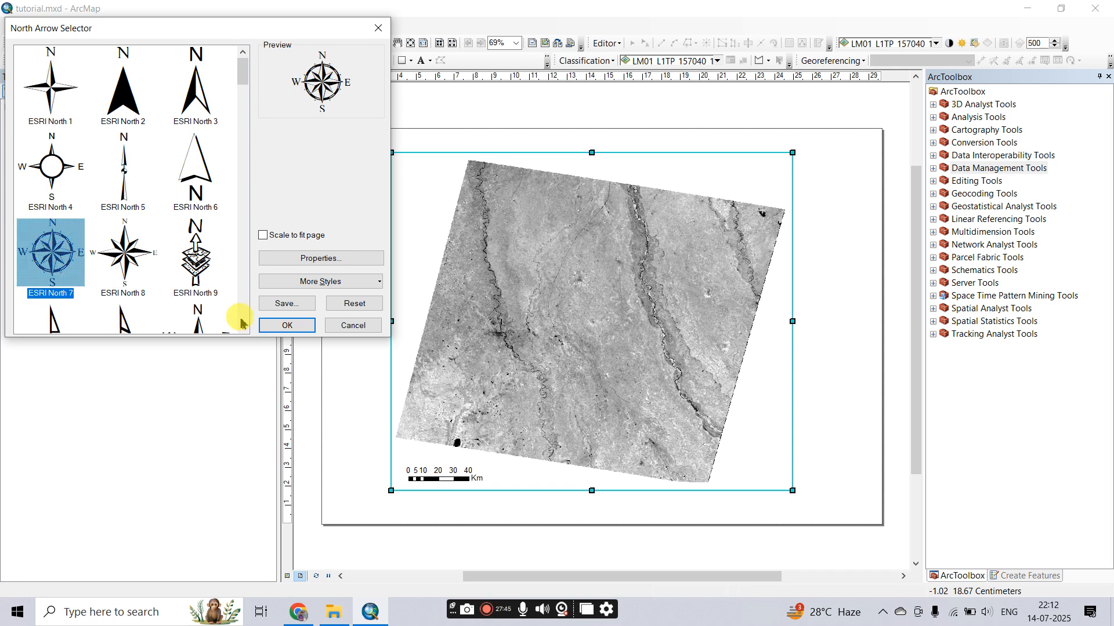
left_click(273, 324)
left_click_drag(530, 368, 780, 195)
left_click(833, 218)
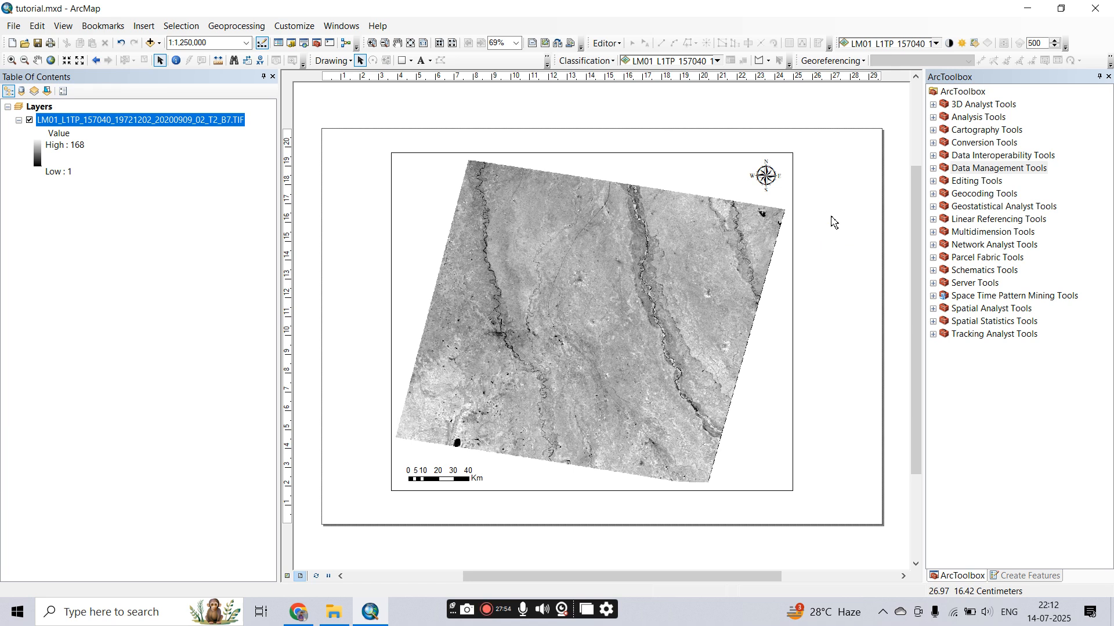
Insert the map title "Landsat -1 Image" and place it just inside the data frame's top edge, near the centre.
left_click(152, 29)
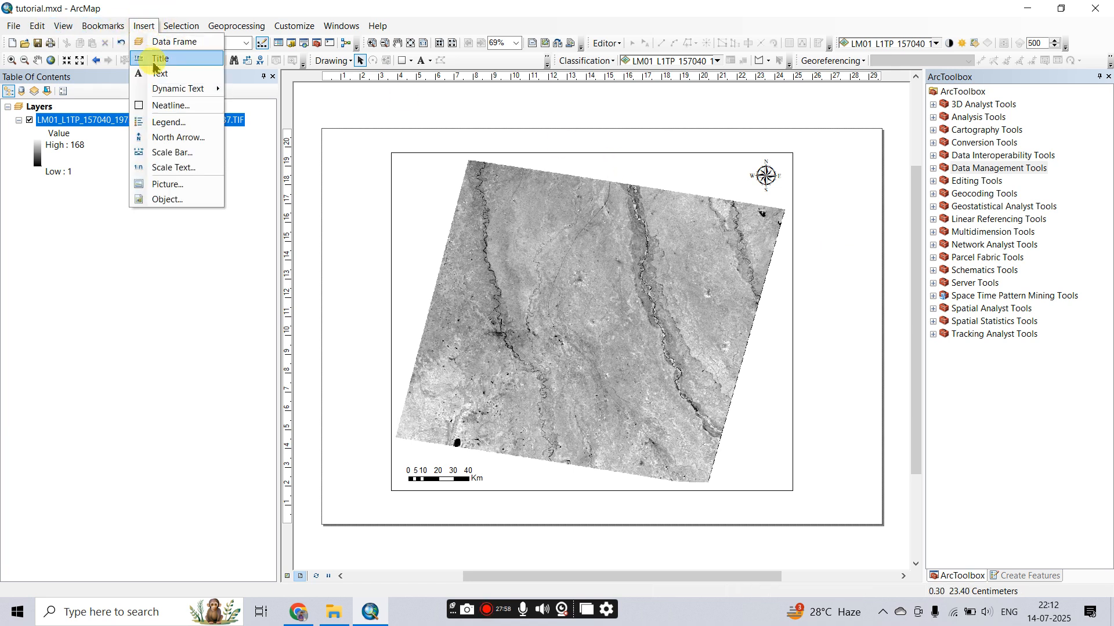
left_click(171, 8)
left_click(145, 25)
left_click(150, 64)
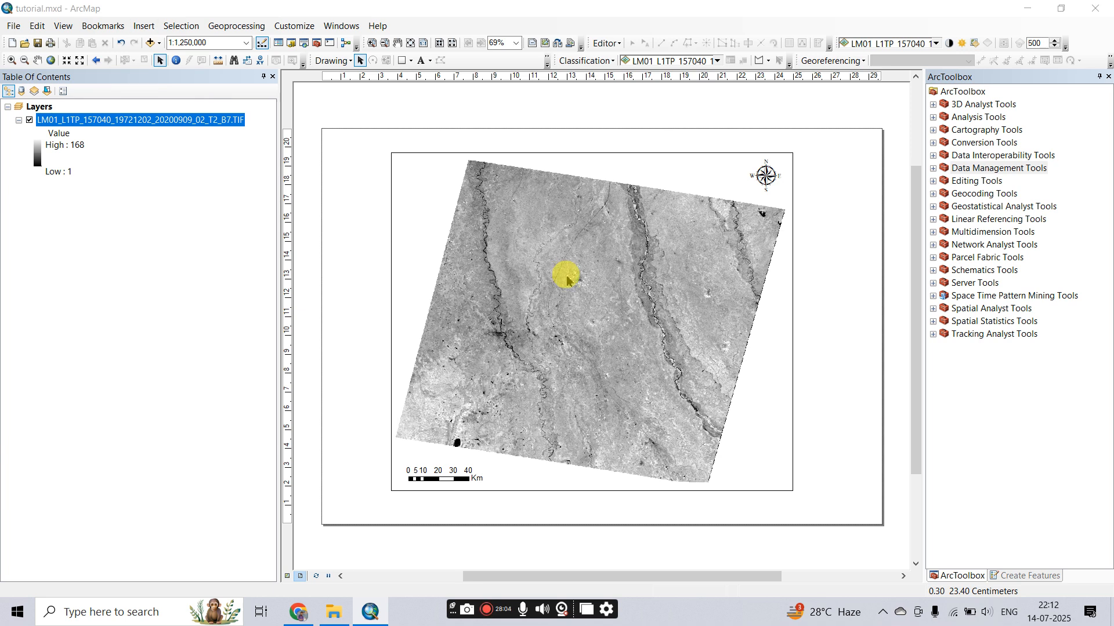
left_click(477, 303)
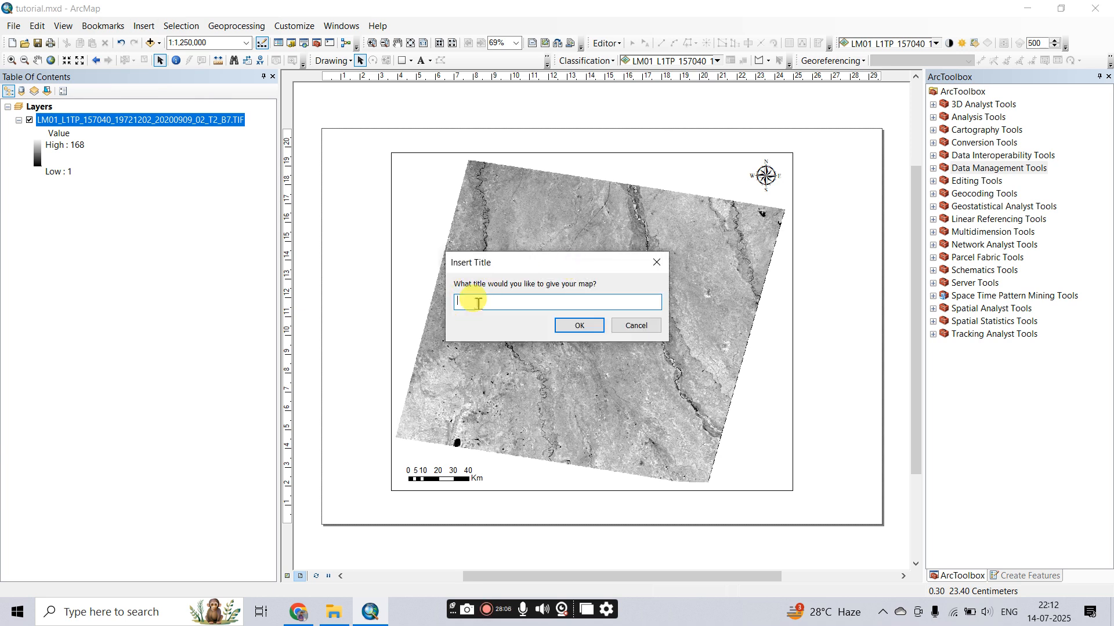
type("L")
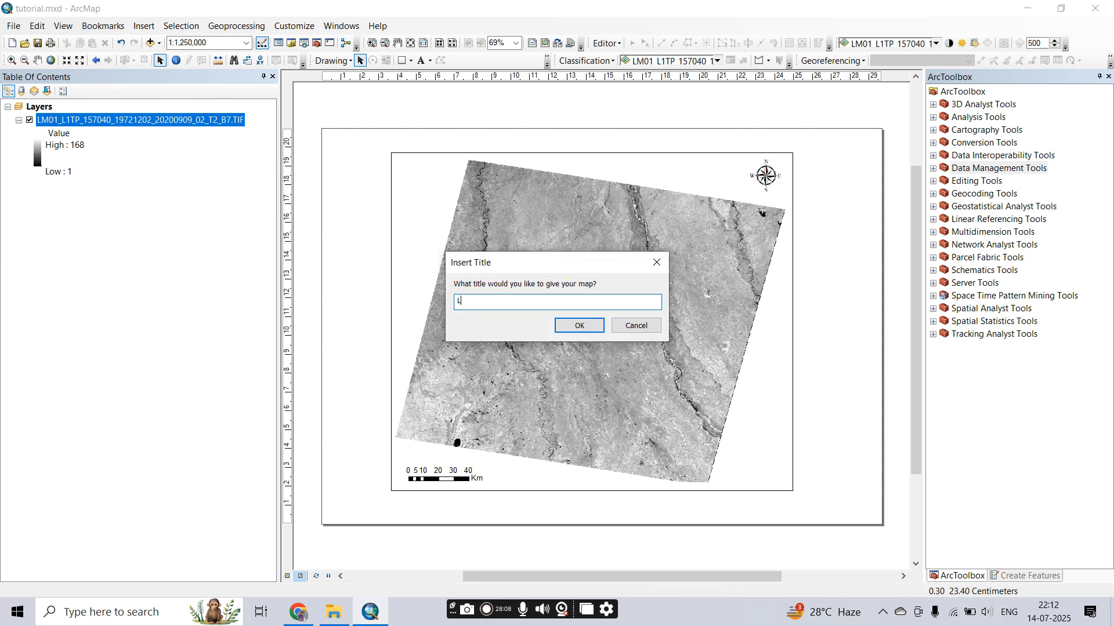
type("andsat -1 Image")
left_click(571, 325)
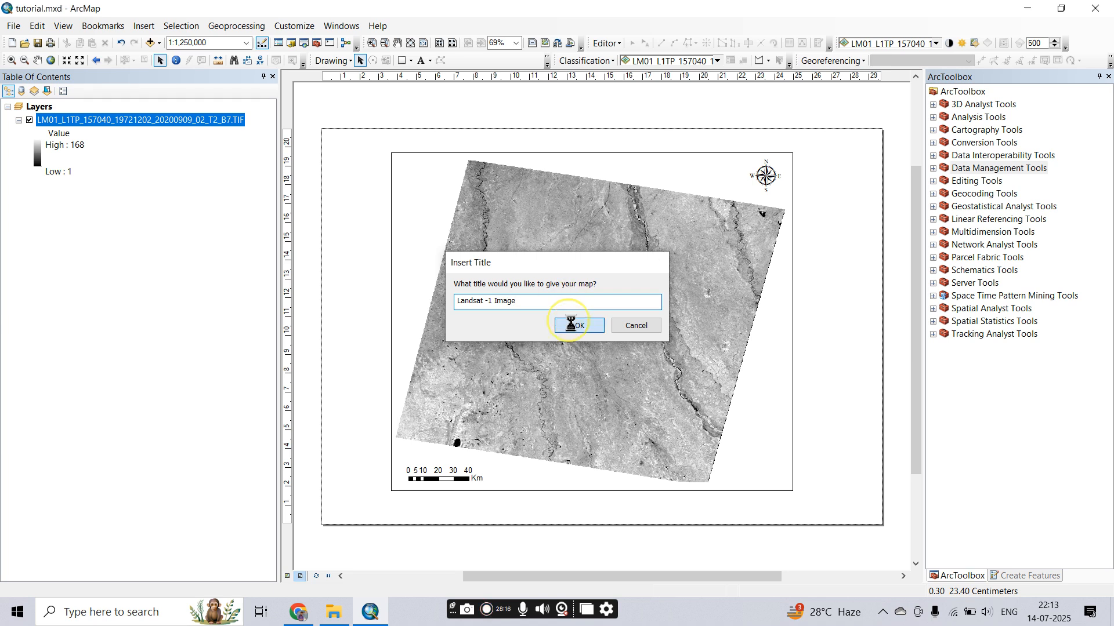
left_click_drag(590, 147, 594, 162)
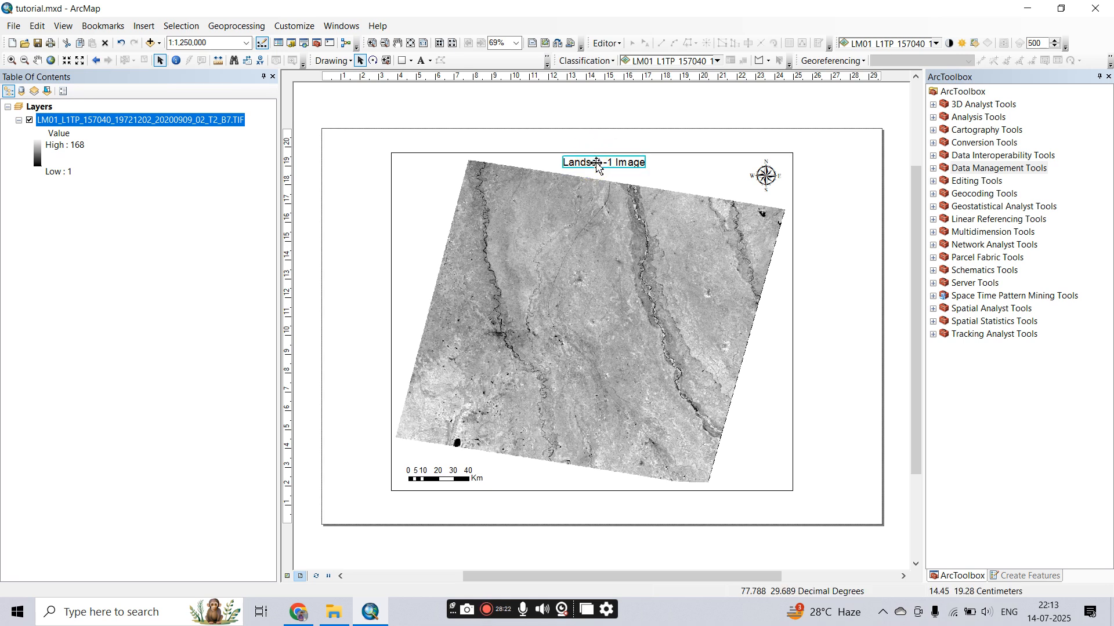
Open the text properties of the map title.
right_click(597, 164)
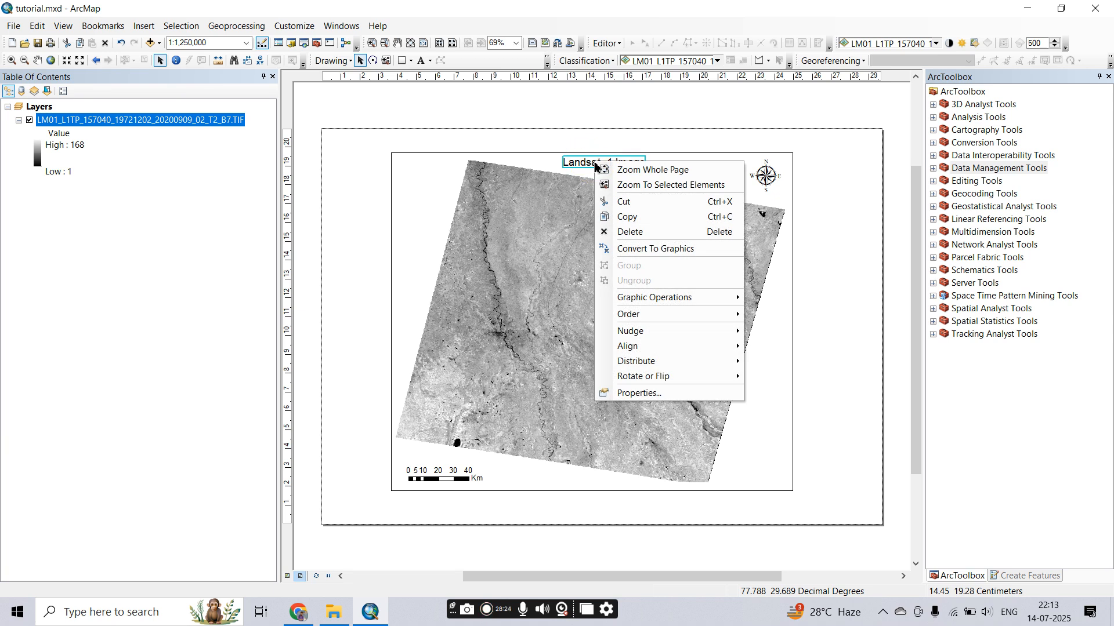
left_click(624, 394)
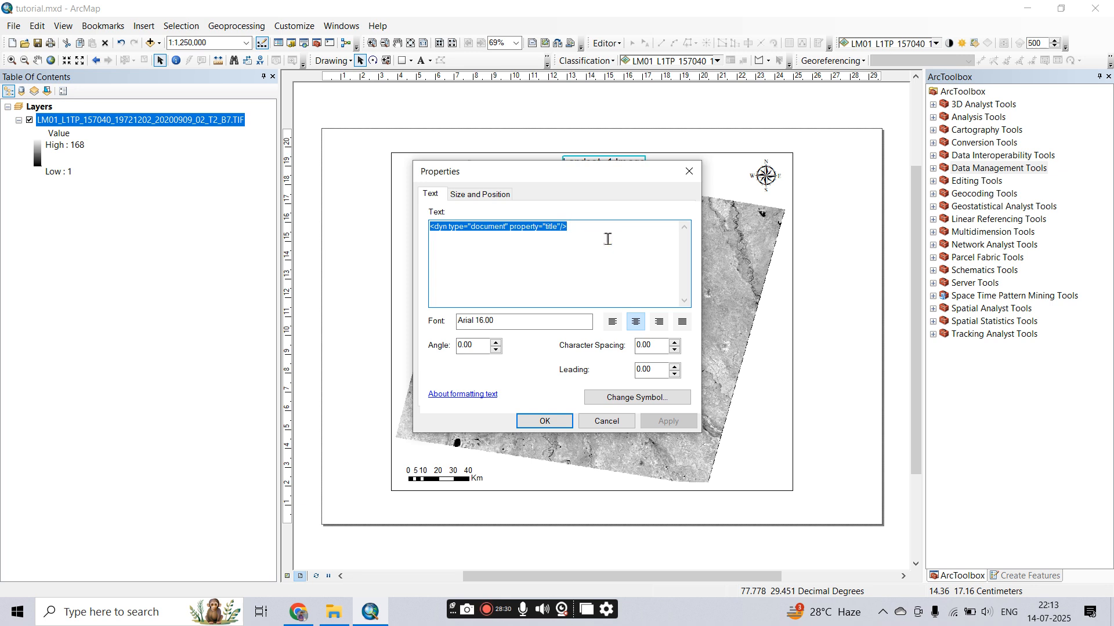
Replace the map title text with "Landsat -1 Image" and set its font to Times New Roman.
type("L")
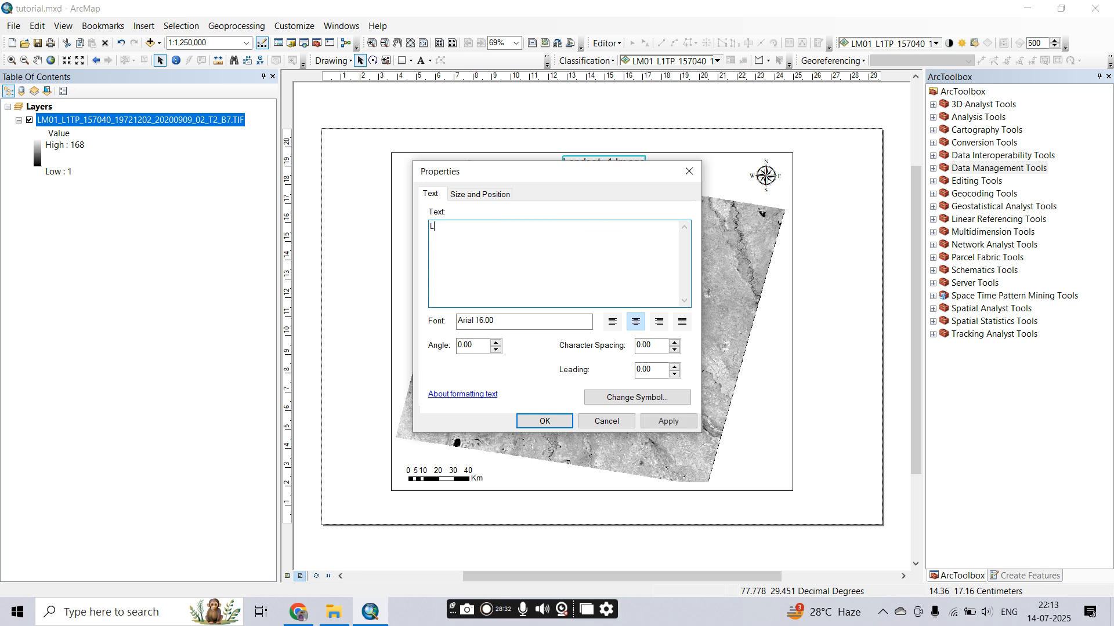
type("andsat-1 Image")
left_click(638, 398)
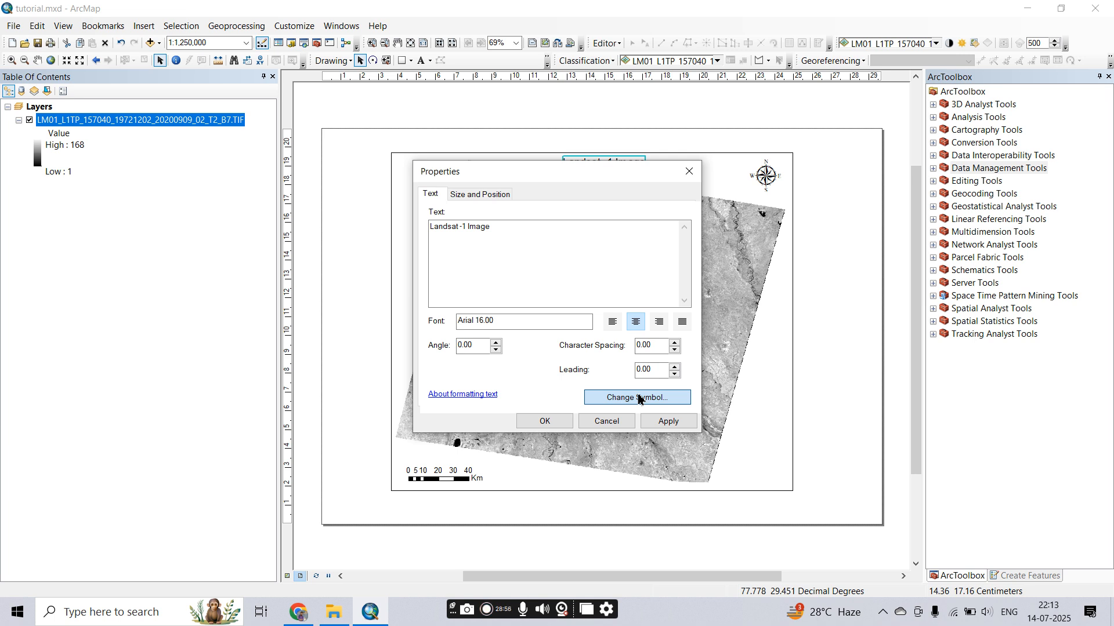
left_click(638, 398)
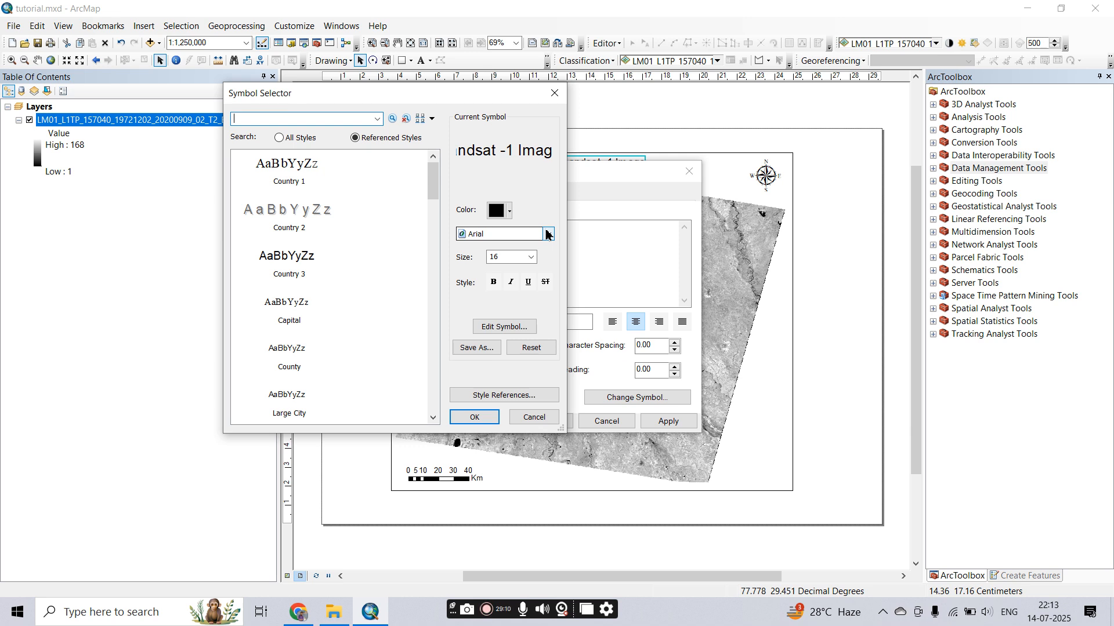
left_click(547, 235)
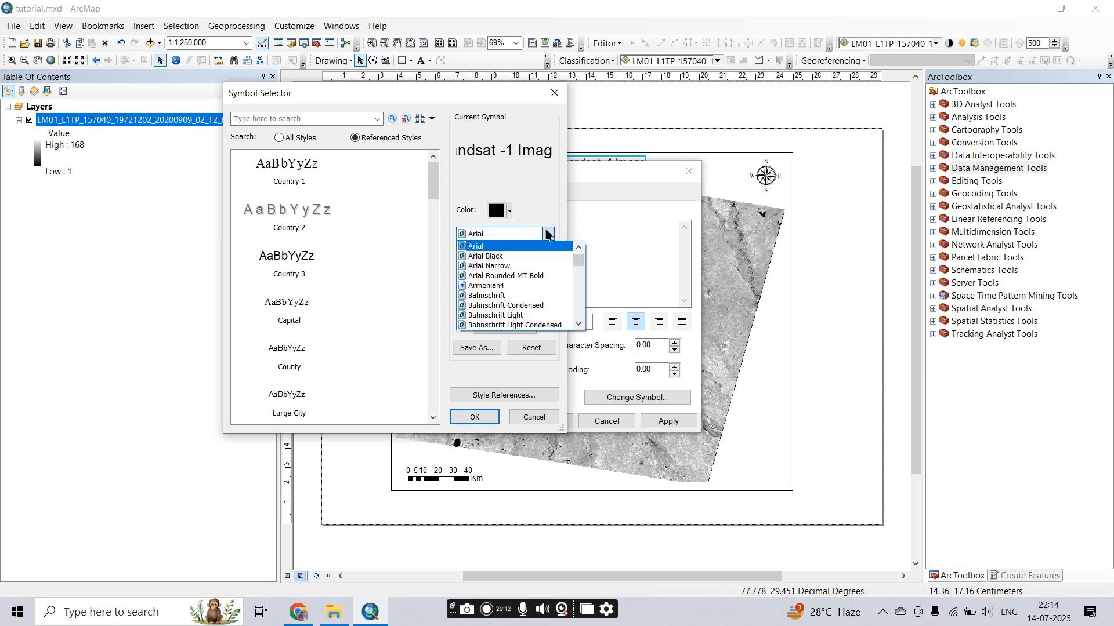
key("t")
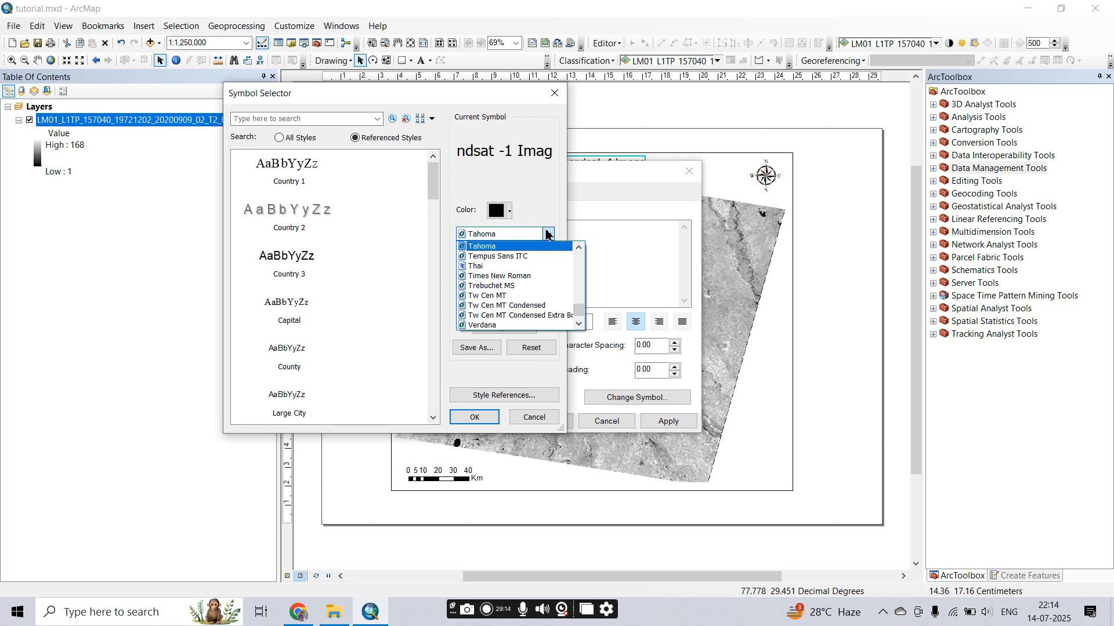
key("i")
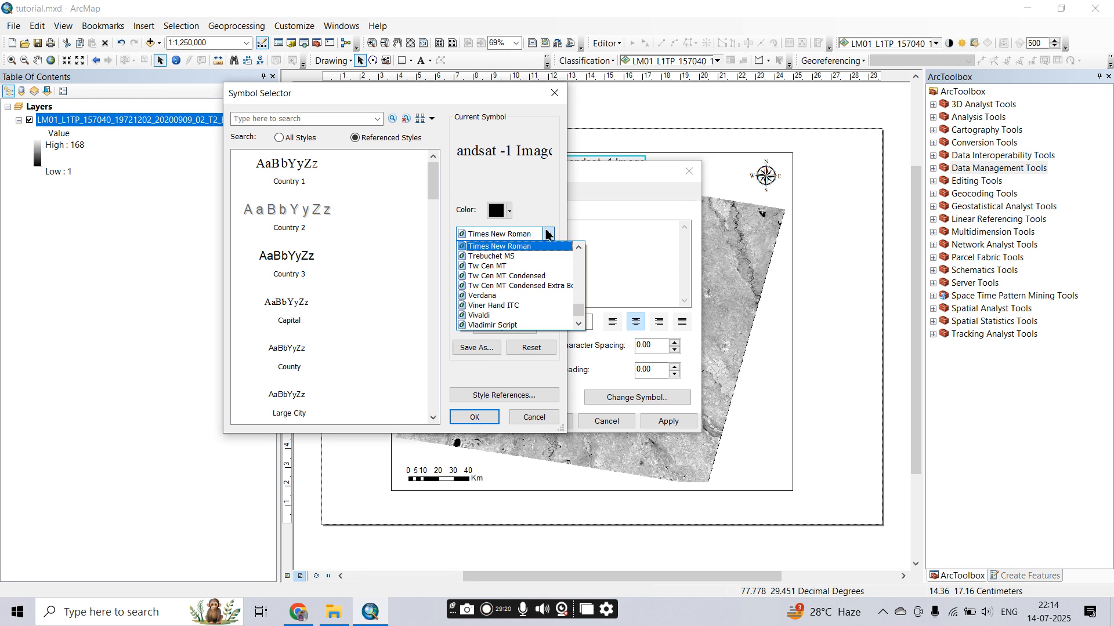
left_click(497, 246)
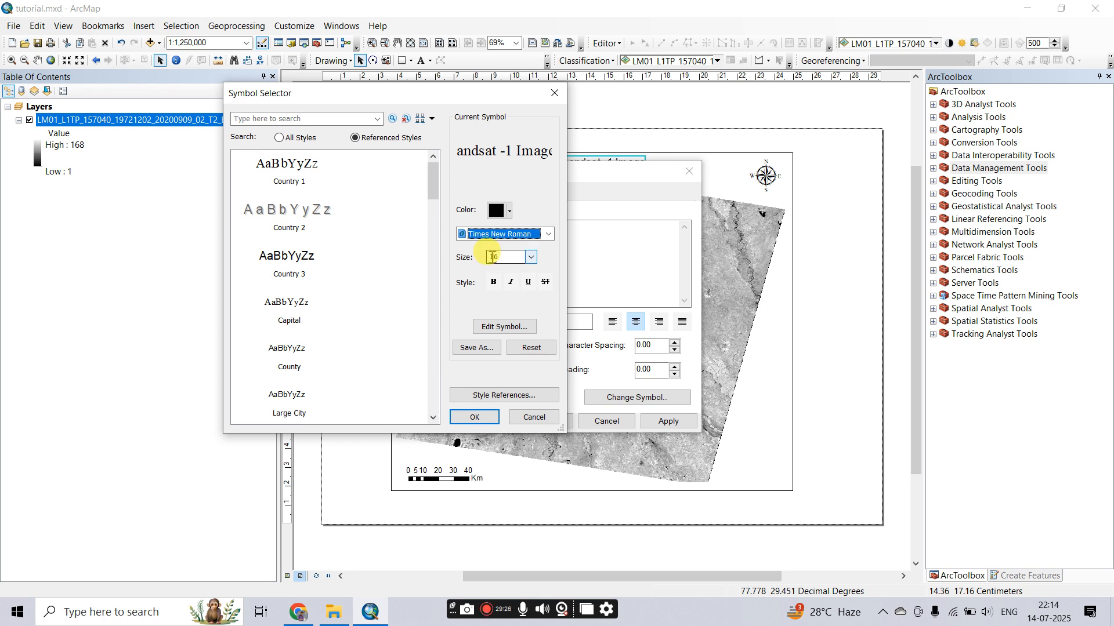
Set the title's font size to 26, make it bold, and apply the text properties.
left_click(530, 257)
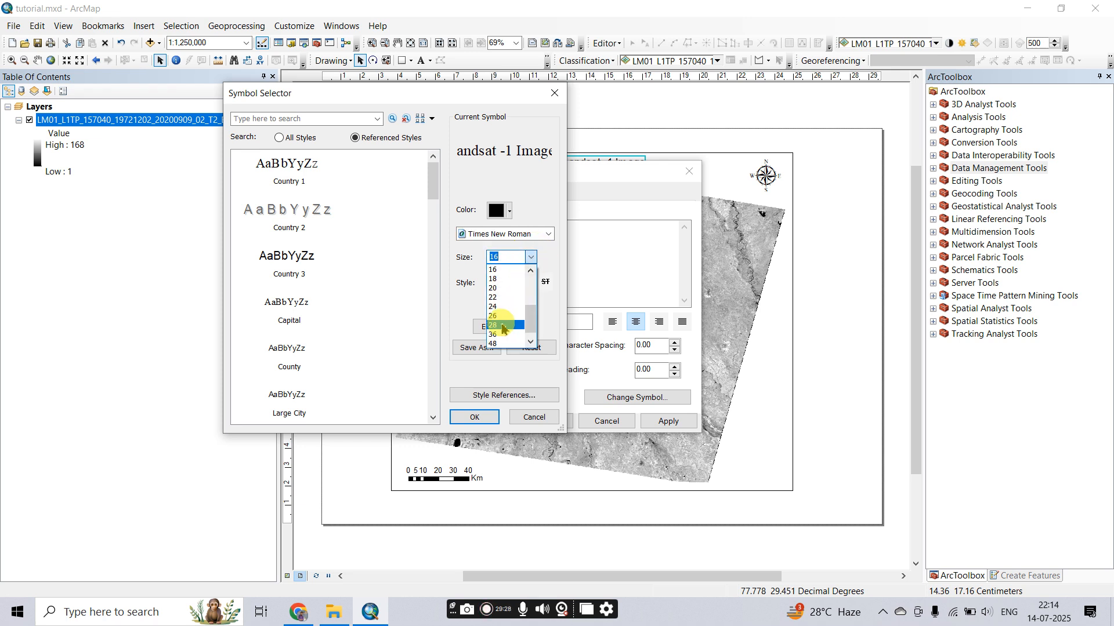
left_click(512, 316)
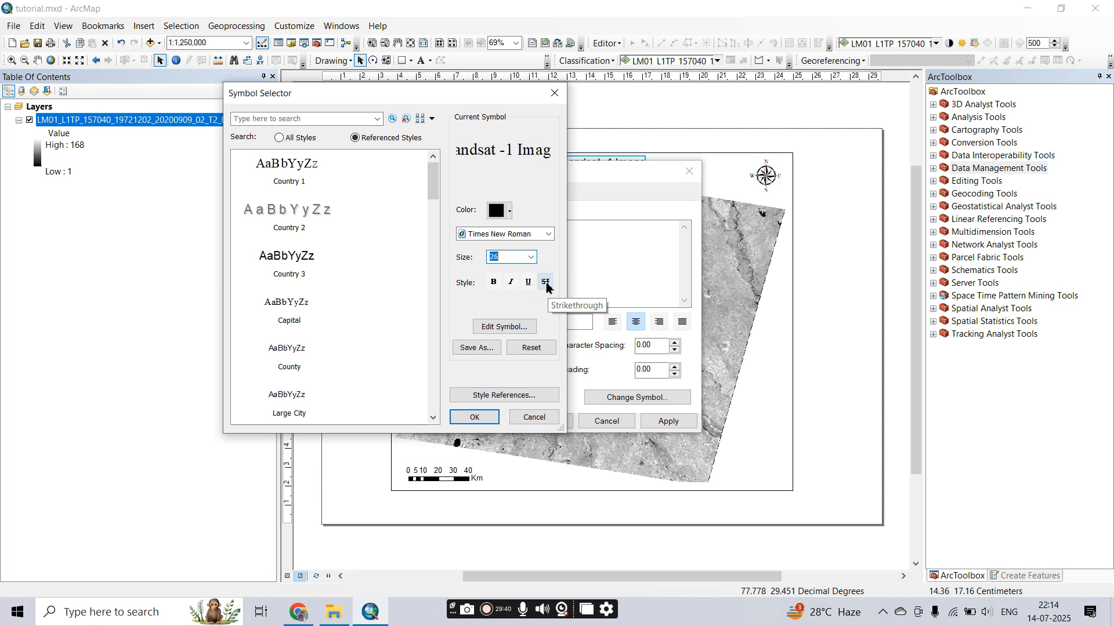
left_click(494, 284)
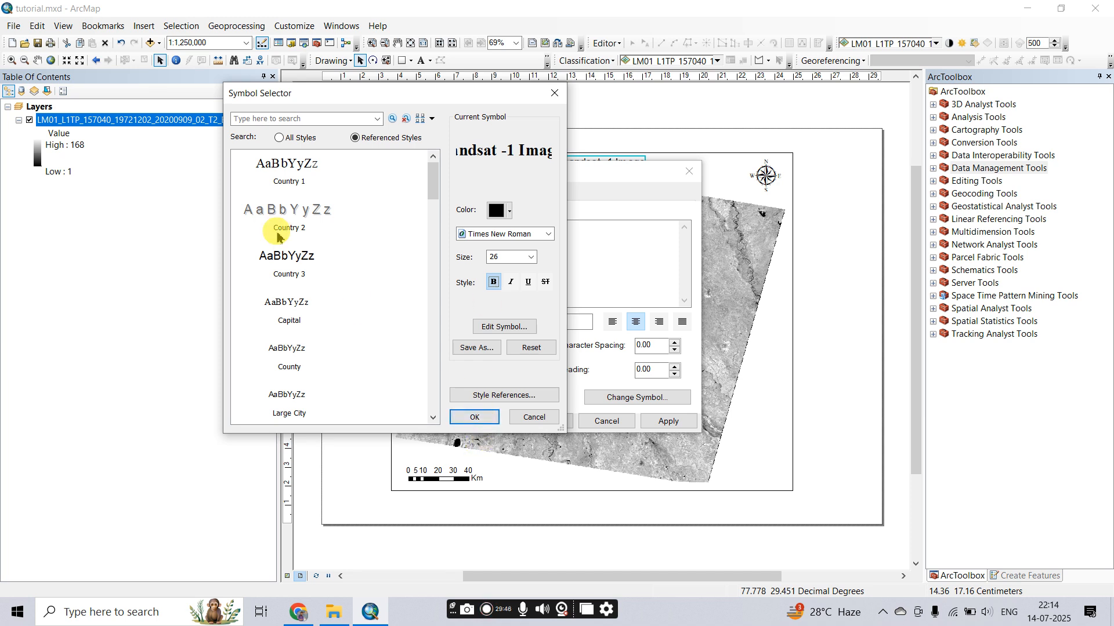
scroll(277, 237, "down", 5)
scroll(277, 237, "up", 5)
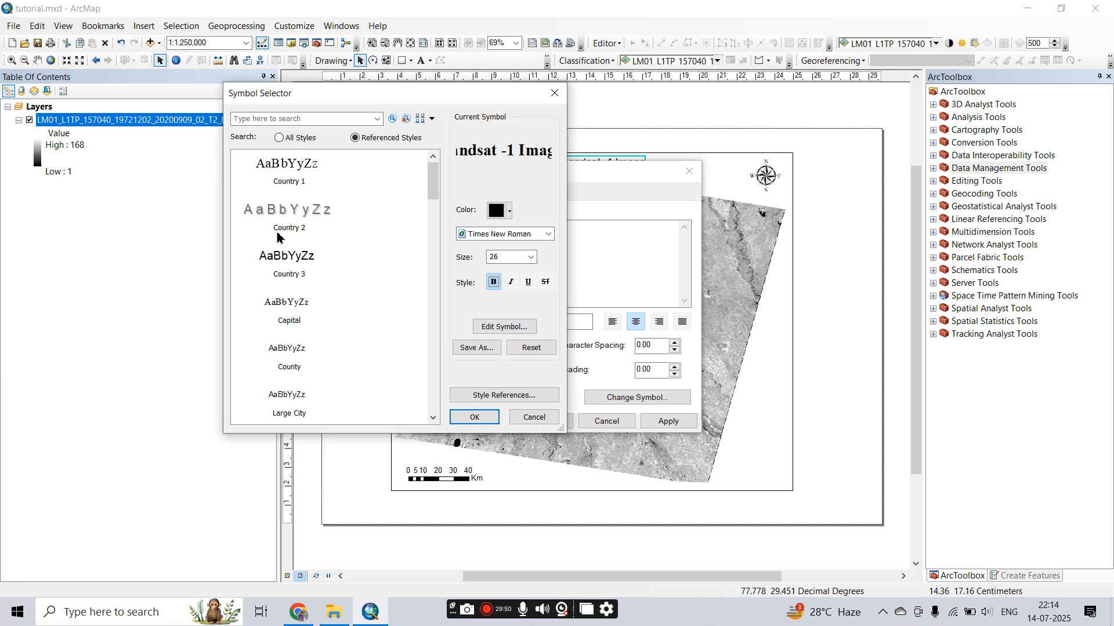
left_click(460, 420)
left_click(673, 421)
left_click(556, 421)
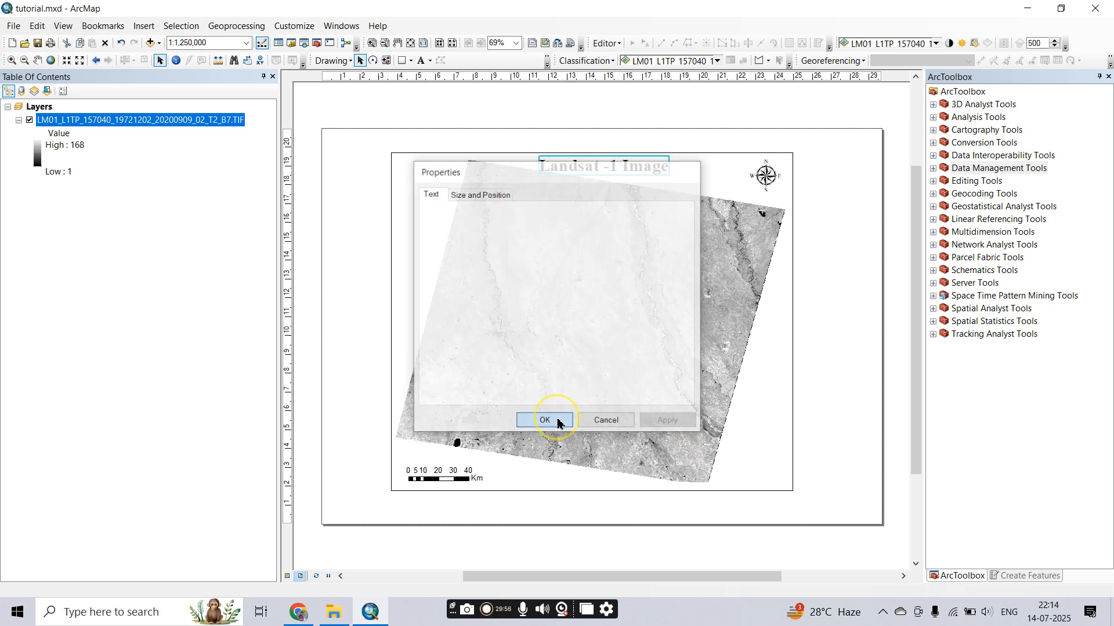
Shift the title slightly to the right along the upper edge of the map frame and deselect it.
left_click_drag(611, 166, 643, 168)
left_click(641, 116)
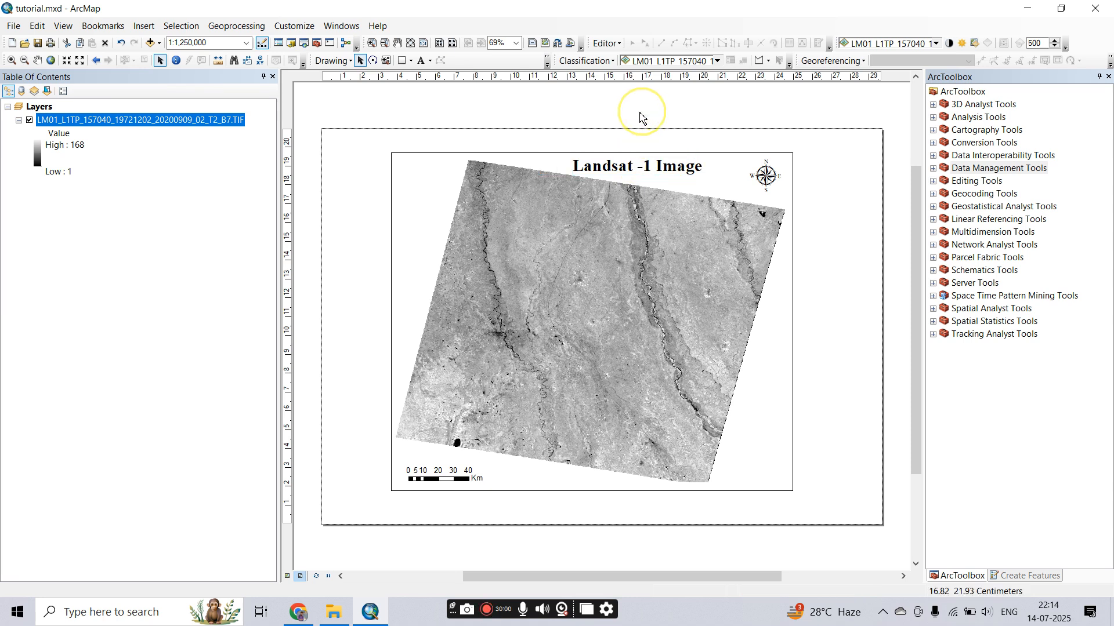
Add a graticule of the labels-only type to the data frame, keeping the default intervals, and apply it.
left_click(412, 228)
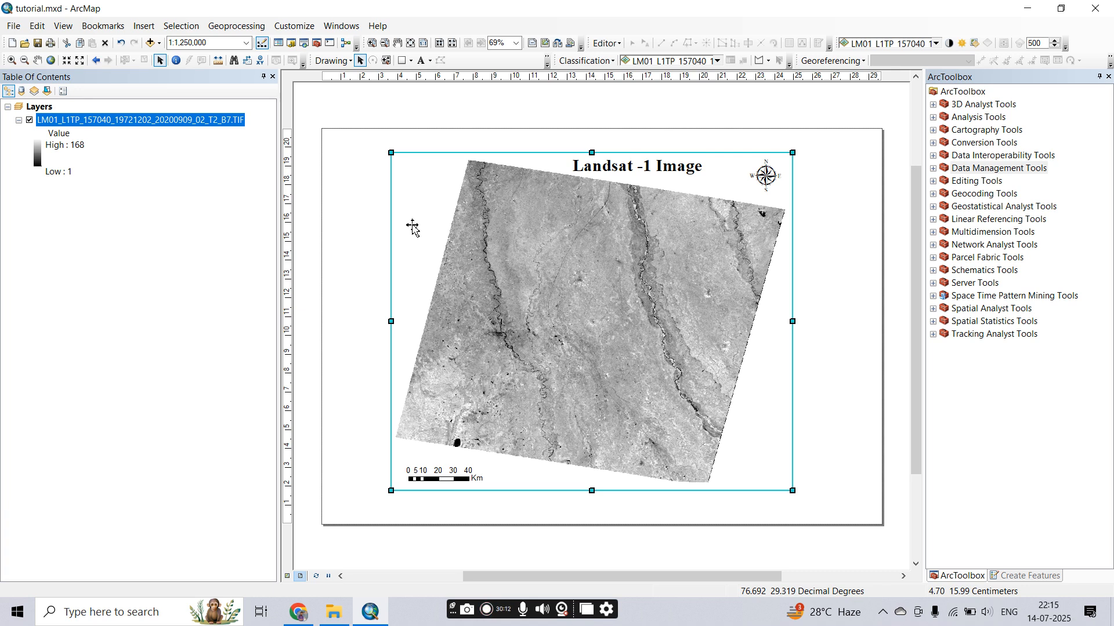
right_click(412, 225)
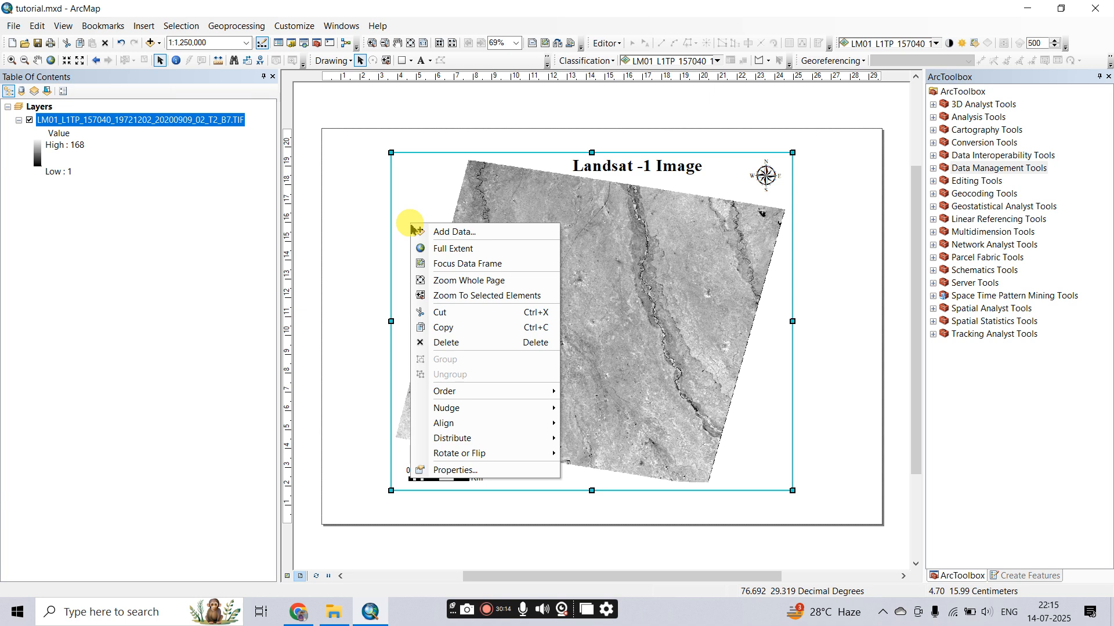
left_click(454, 470)
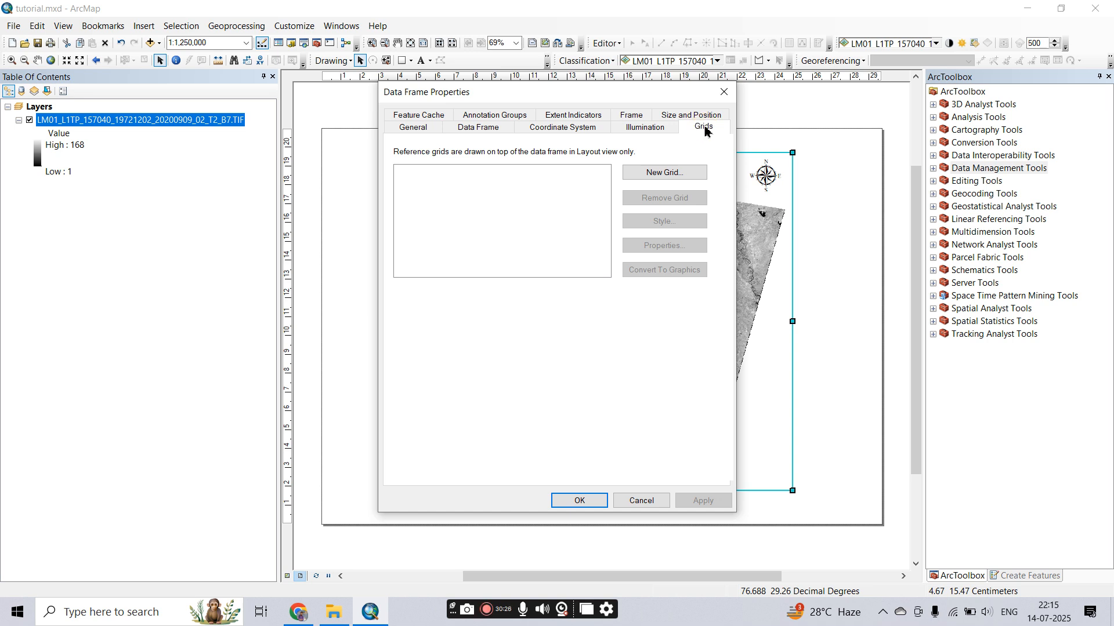
left_click(652, 175)
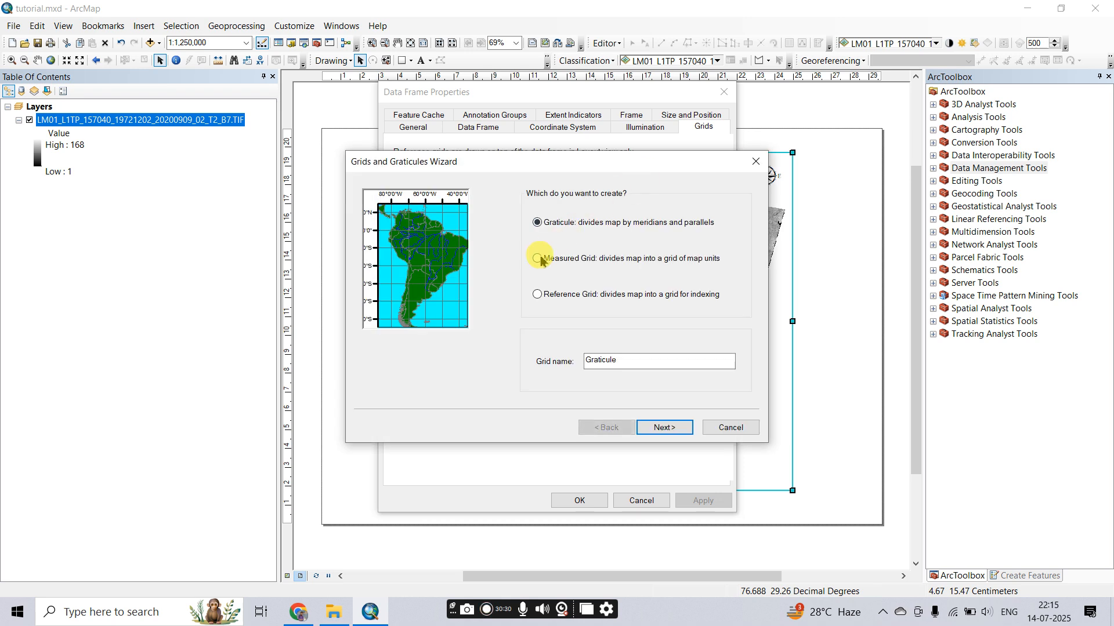
left_click(662, 428)
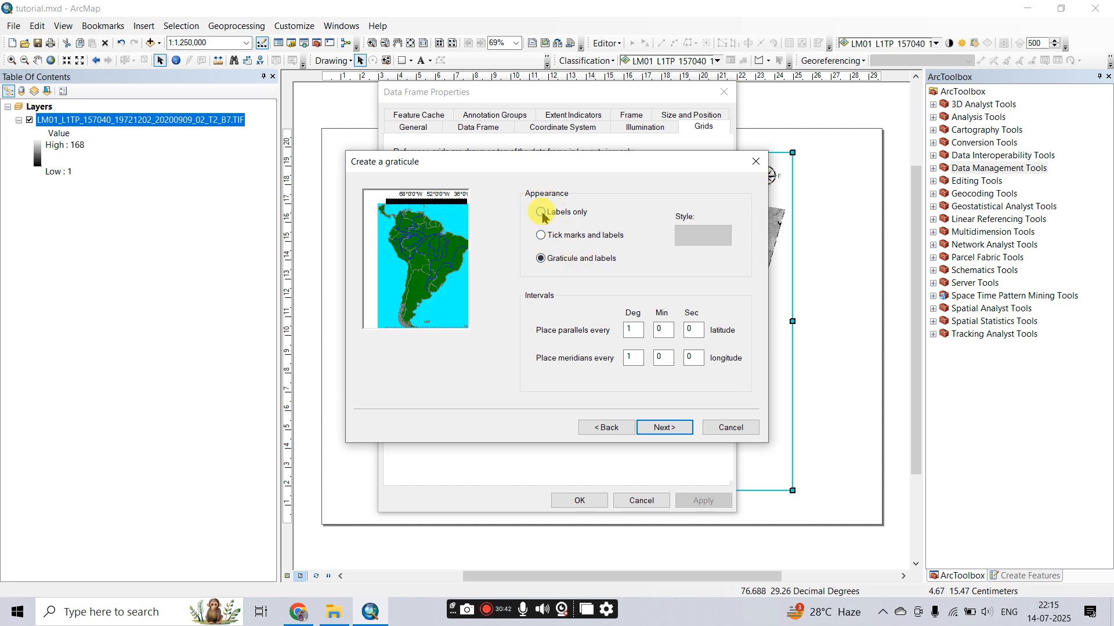
left_click(665, 429)
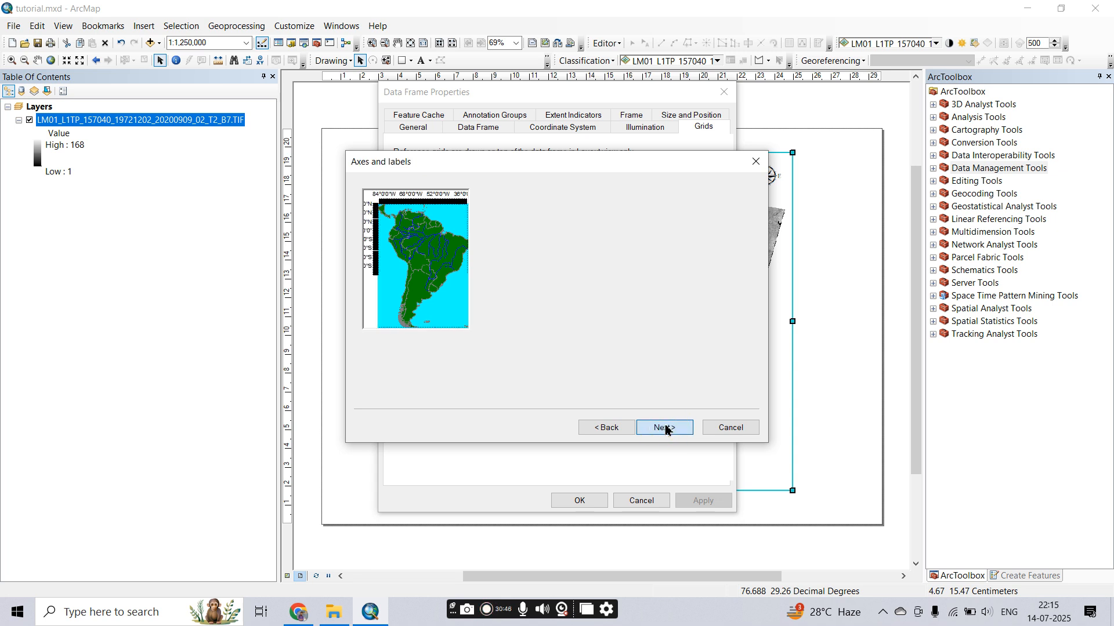
left_click(665, 429)
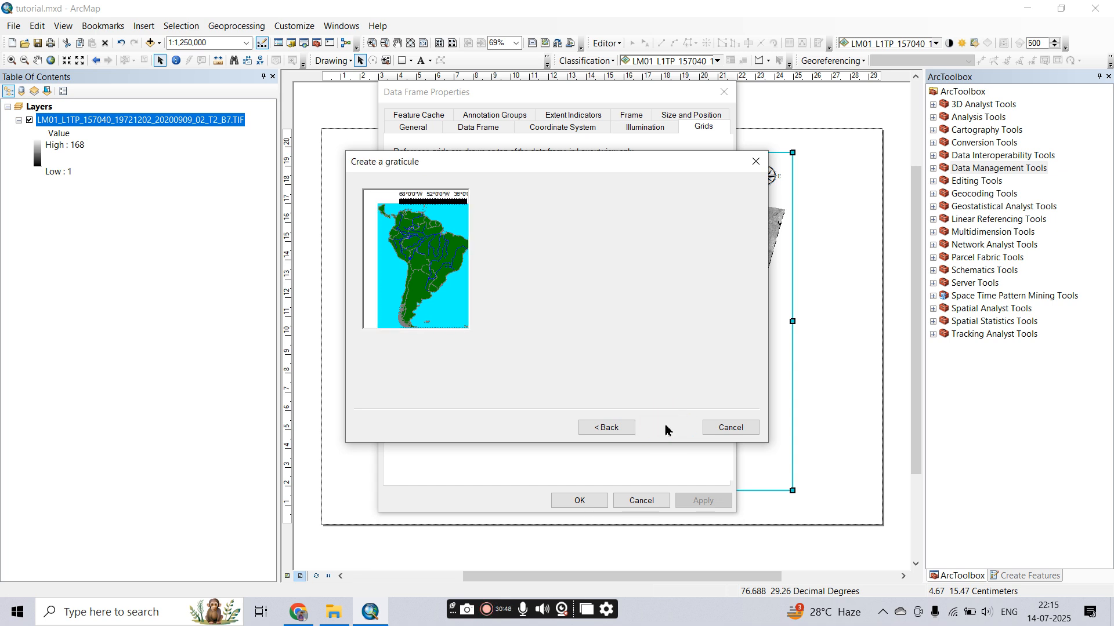
left_click(664, 428)
left_click(703, 501)
left_click(573, 103)
left_click_drag(570, 99, 928, 119)
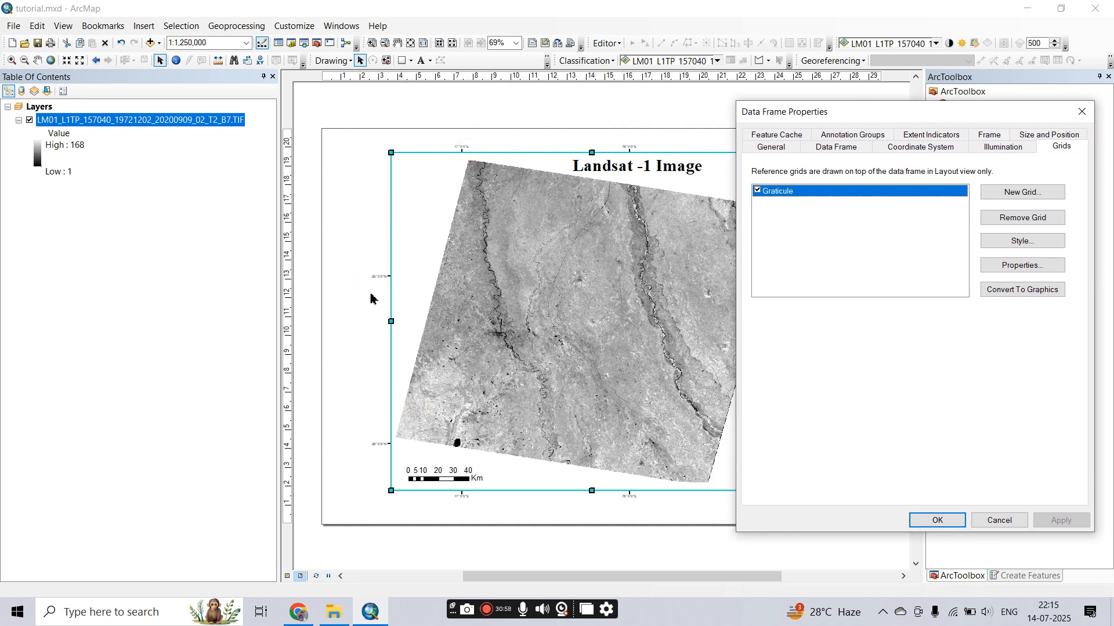
left_click(928, 520)
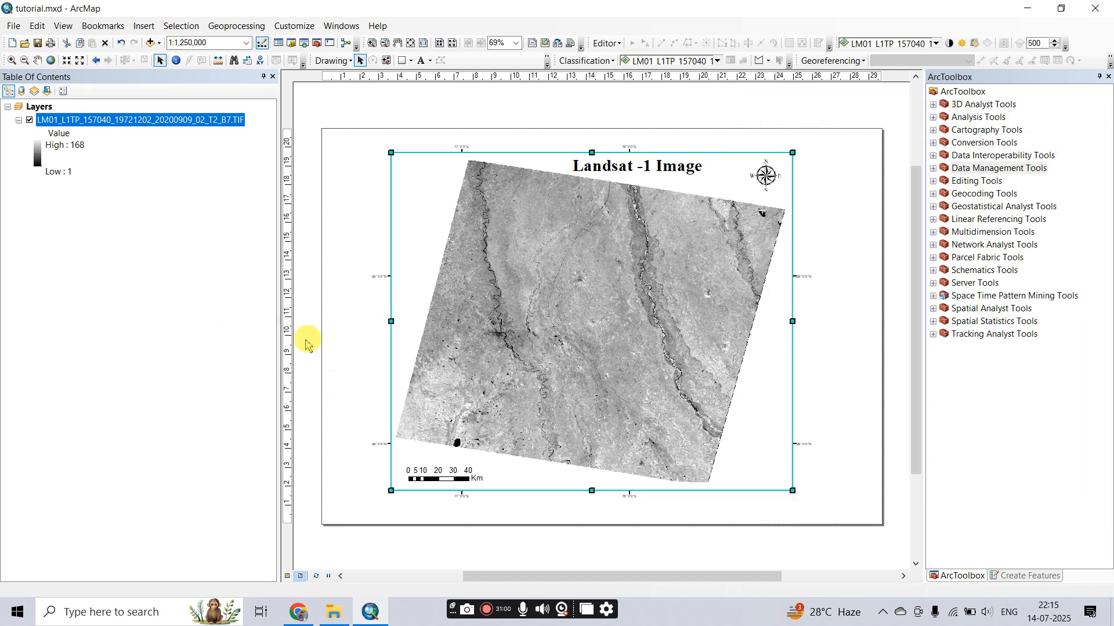
Examine the coordinate labels of the new graticule along the map frame's edge.
scroll(353, 300, "down", 5)
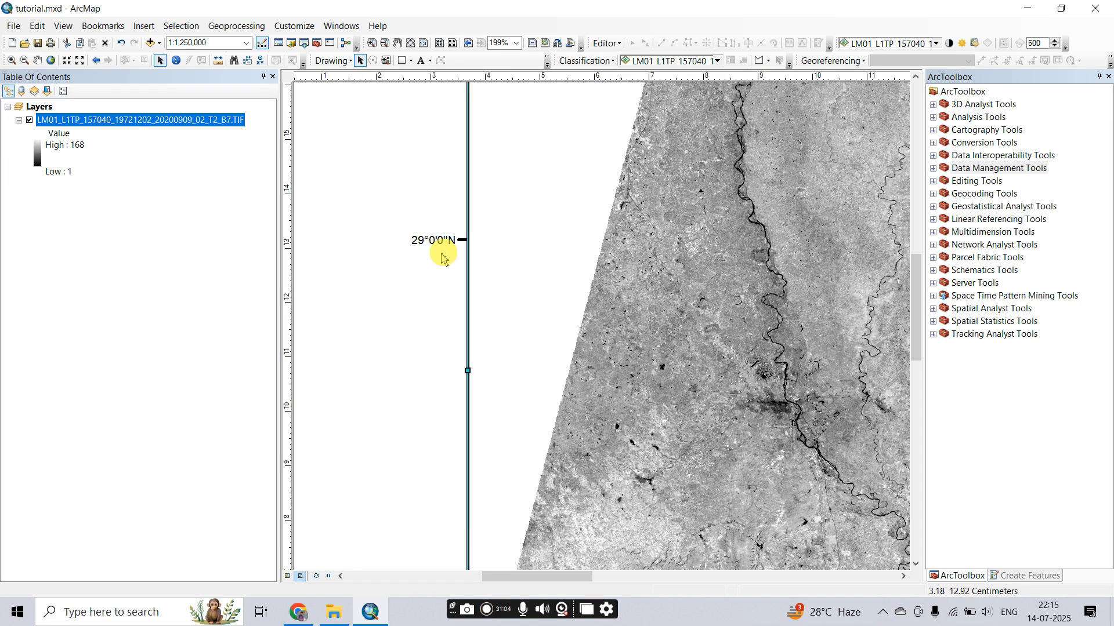
scroll(431, 287, "up", 8)
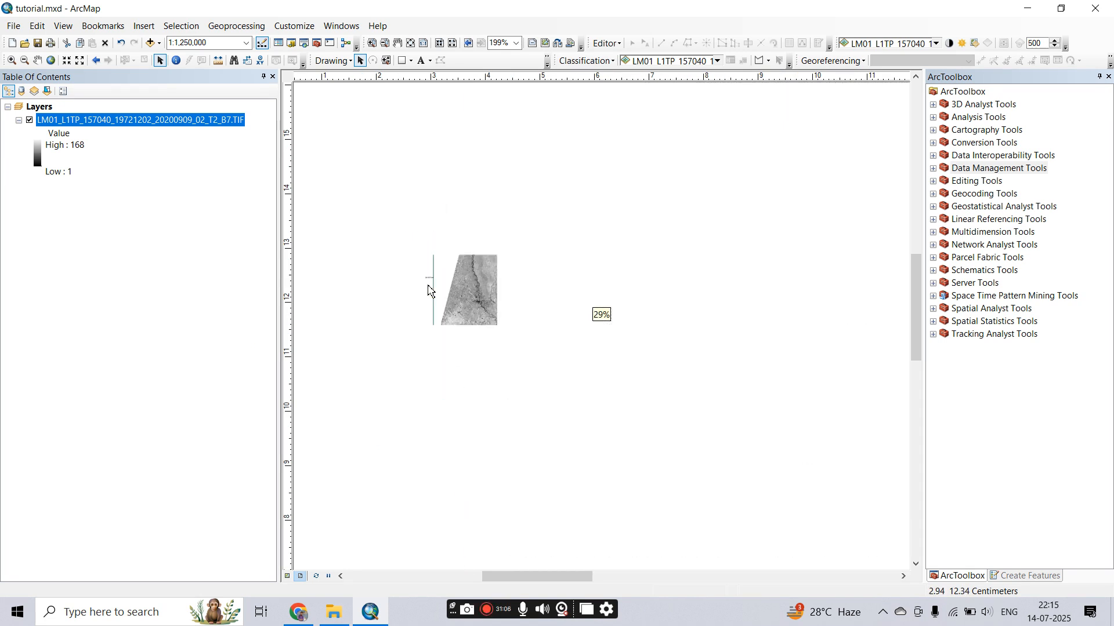
scroll(427, 289, "down", 4)
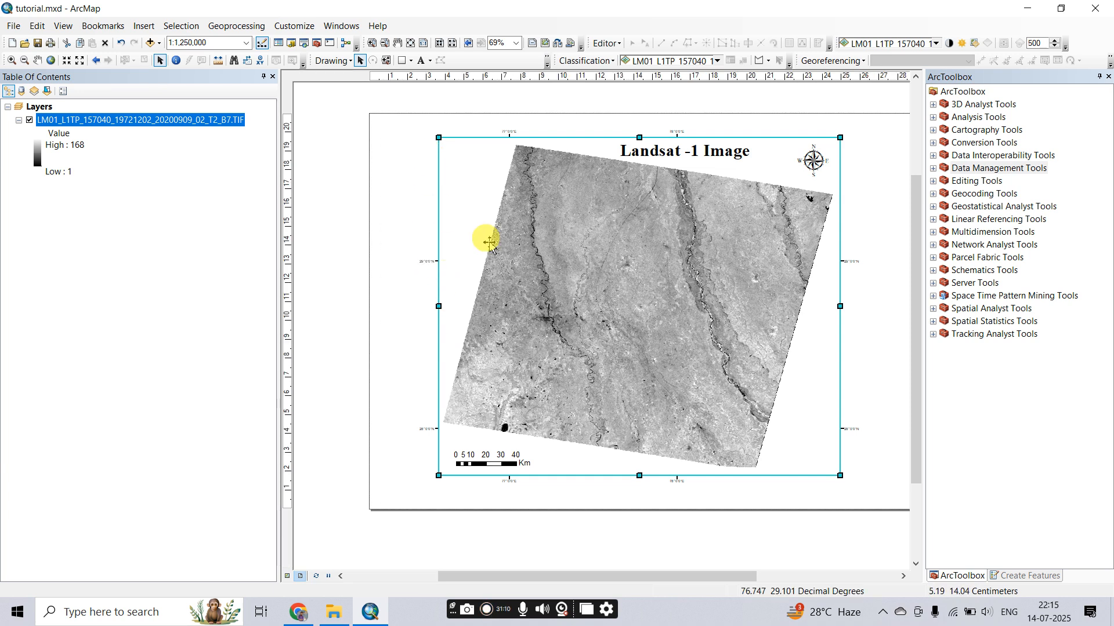
scroll(290, 268, "up", 1)
left_click(534, 282)
scroll(559, 280, "down", 1)
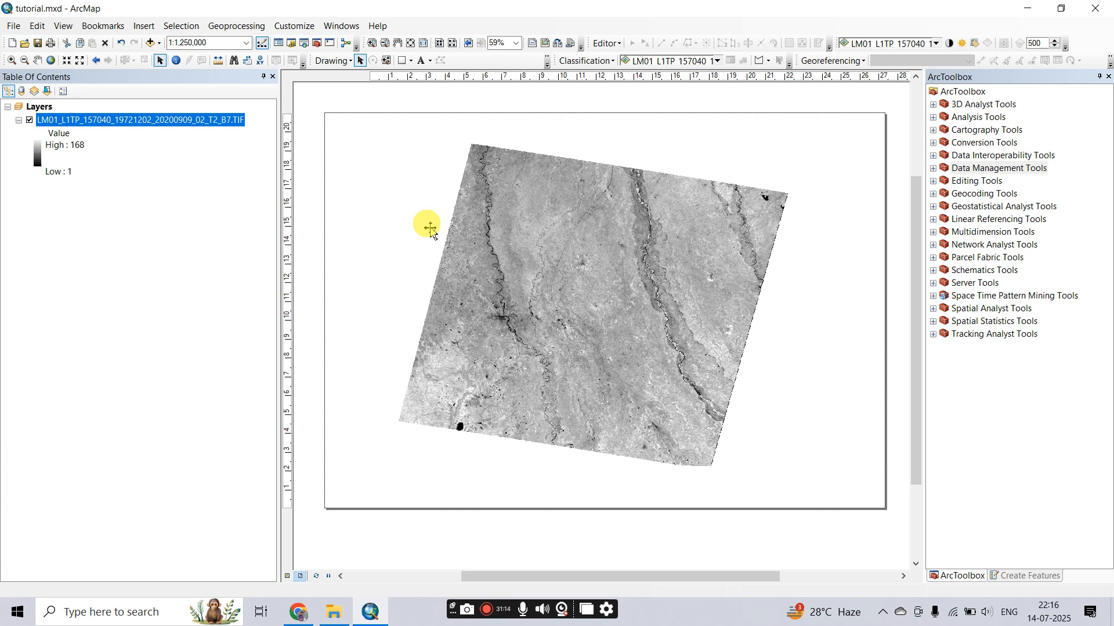
Set the graticule's label font to Times New Roman and the label size to 10.
right_click(424, 221)
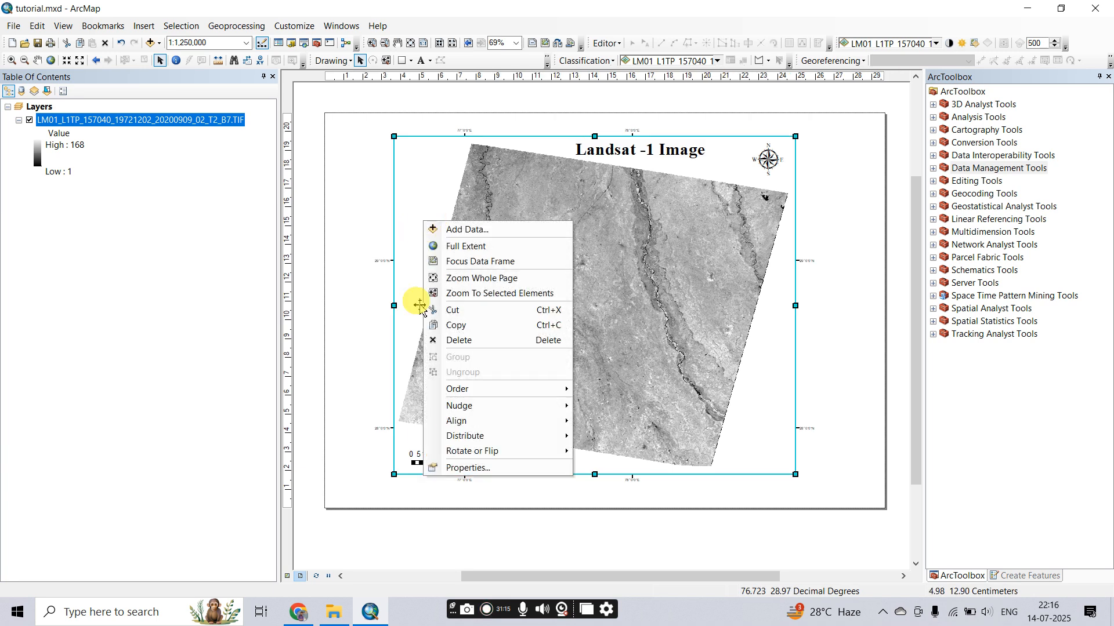
left_click(455, 471)
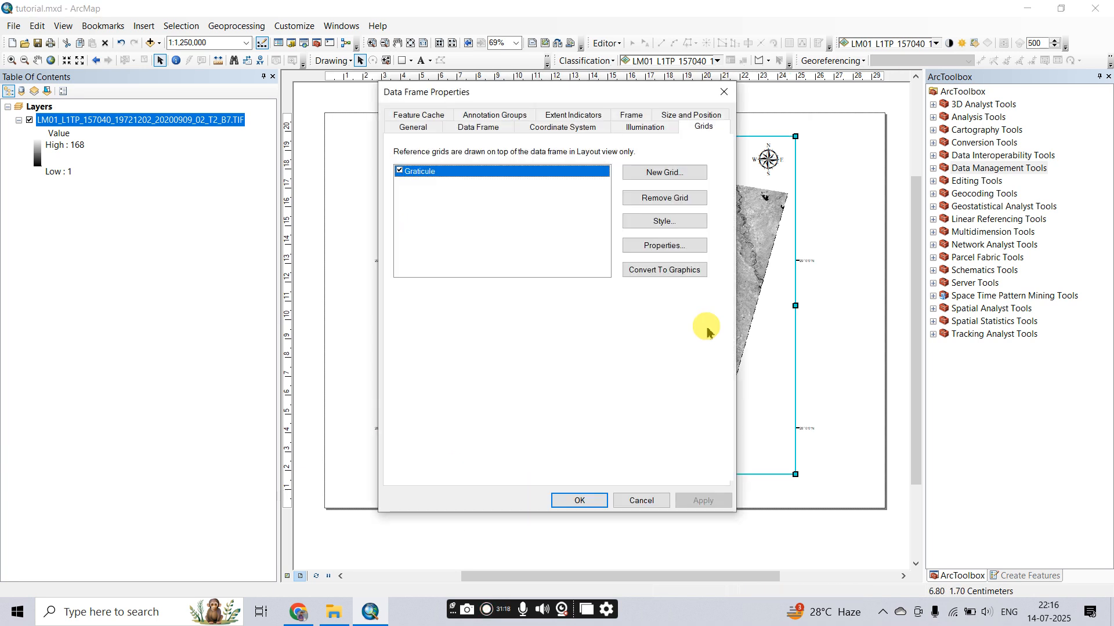
left_click(667, 246)
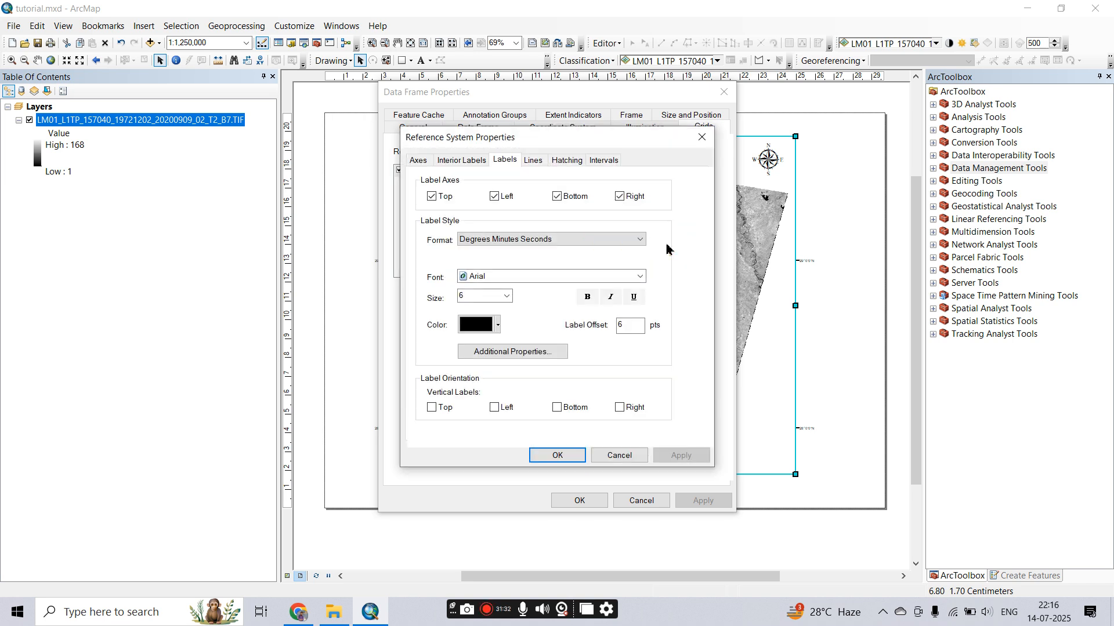
left_click(512, 277)
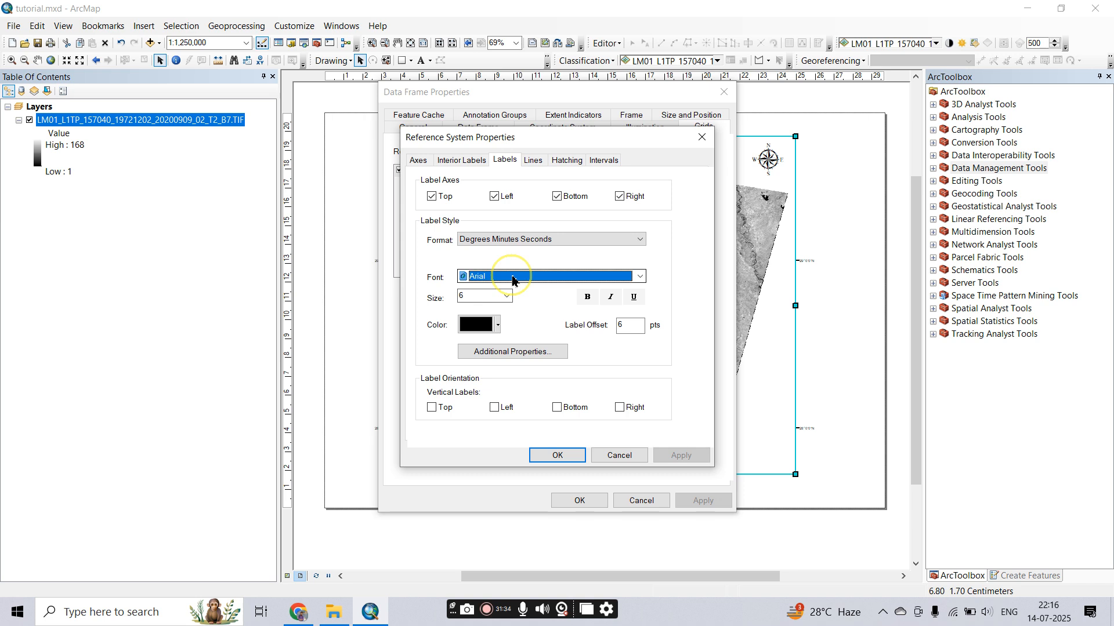
key("t")
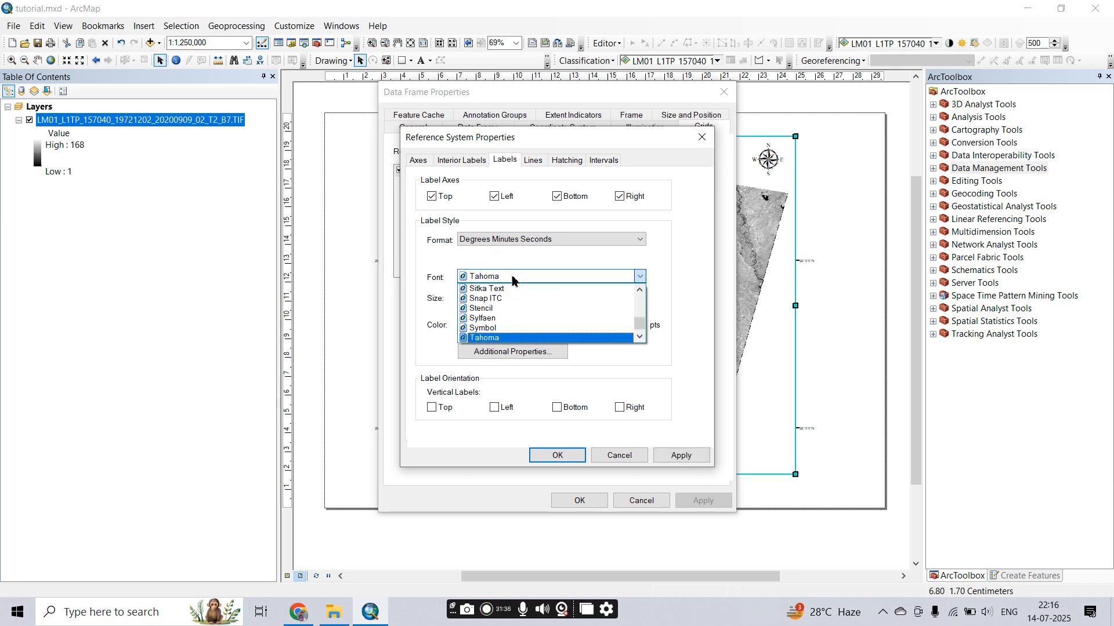
key("i")
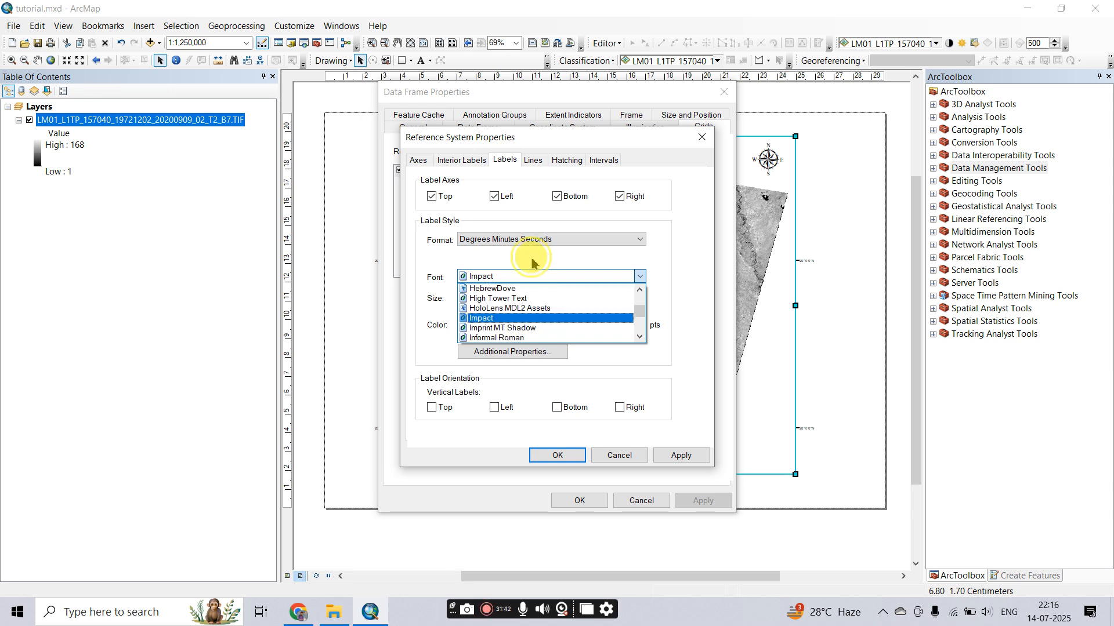
left_click(502, 277)
left_click(501, 278)
key("t")
key("i")
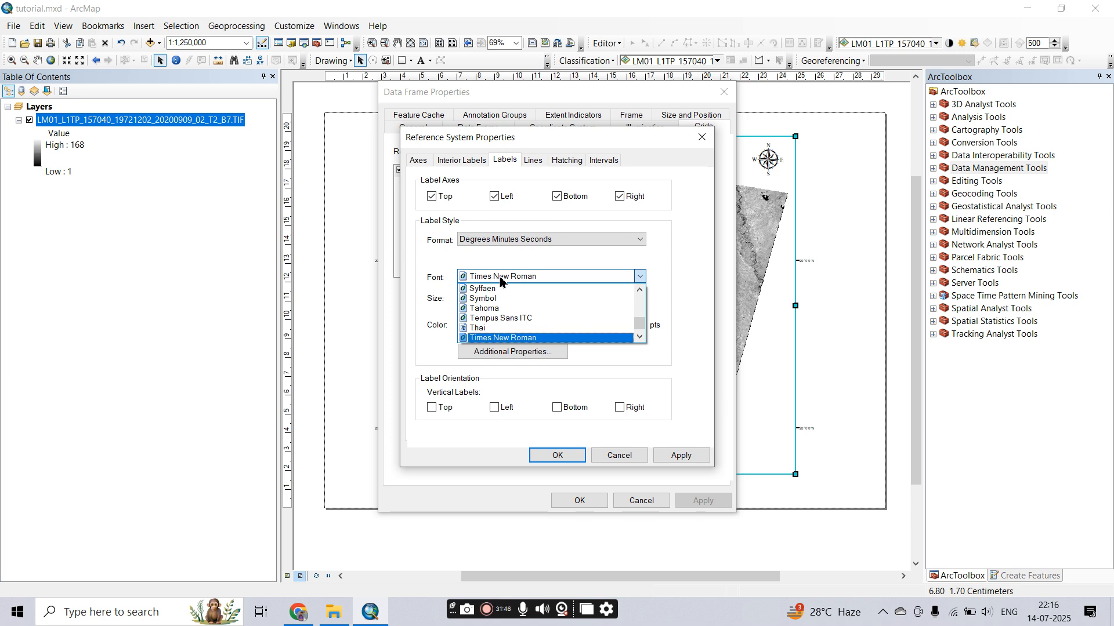
left_click(502, 337)
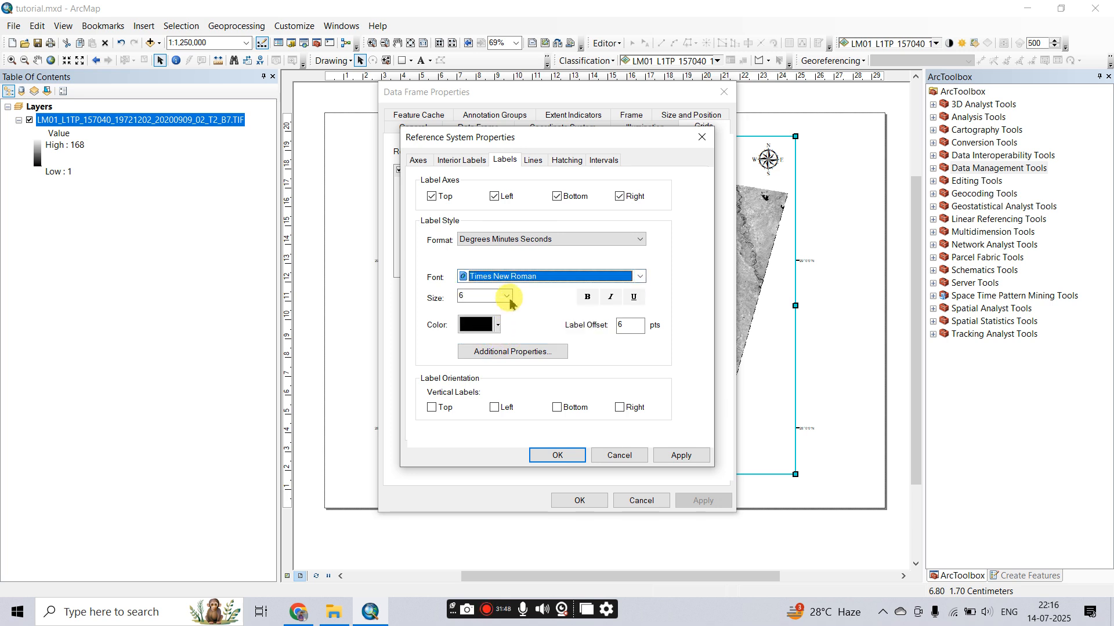
left_click(507, 297)
left_click(482, 325)
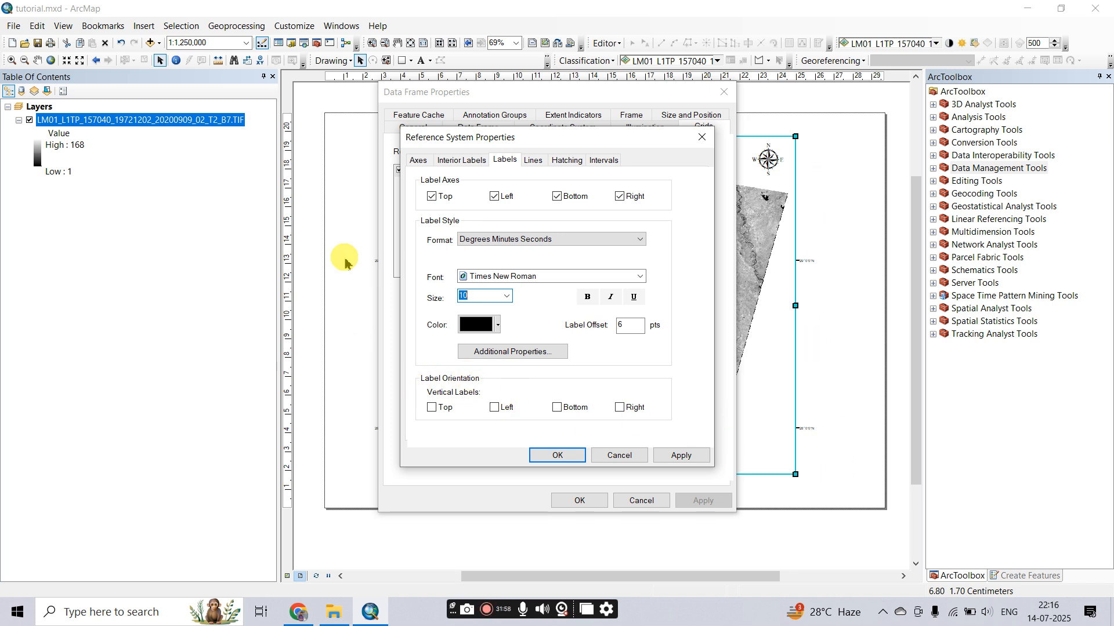
Orient the graticule's left and right axis labels vertically, set the label size to 12, and apply the changes.
left_click(495, 408)
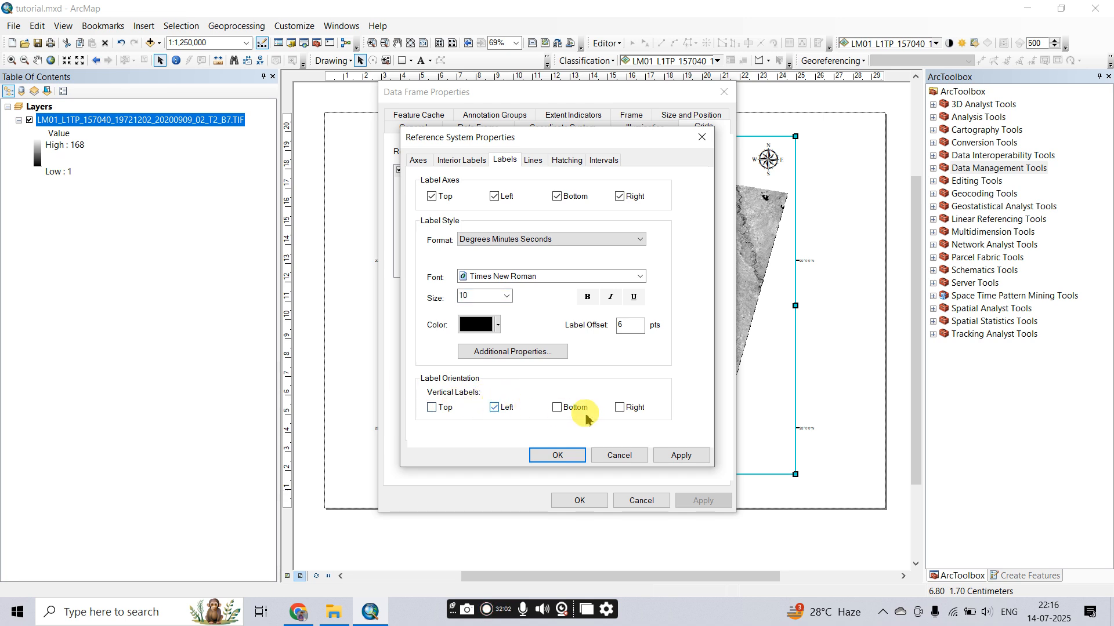
left_click(619, 407)
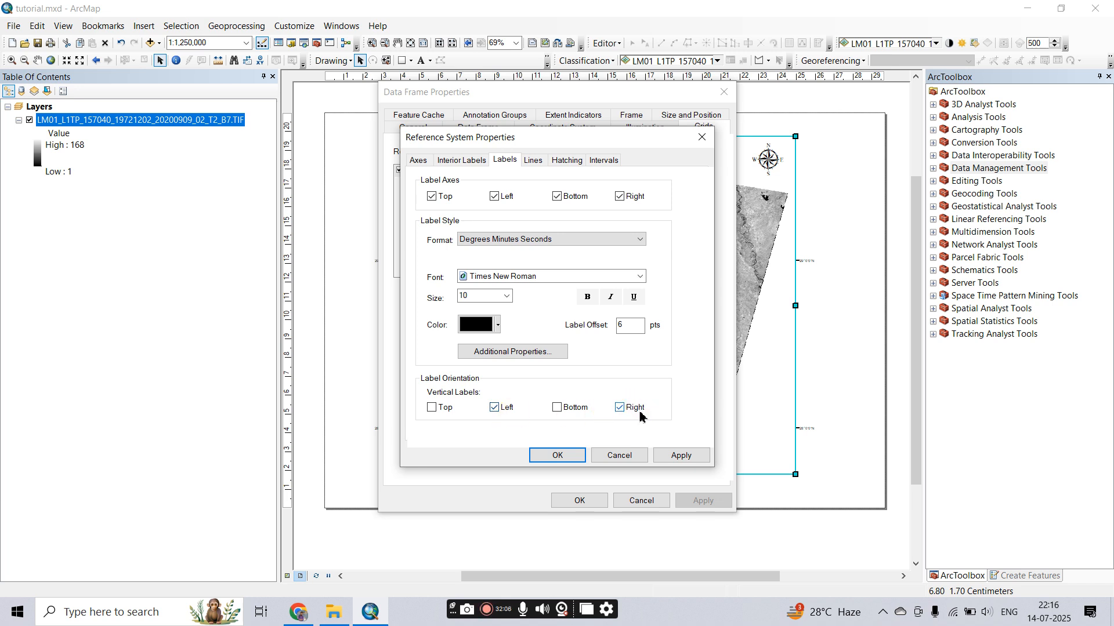
left_click(506, 298)
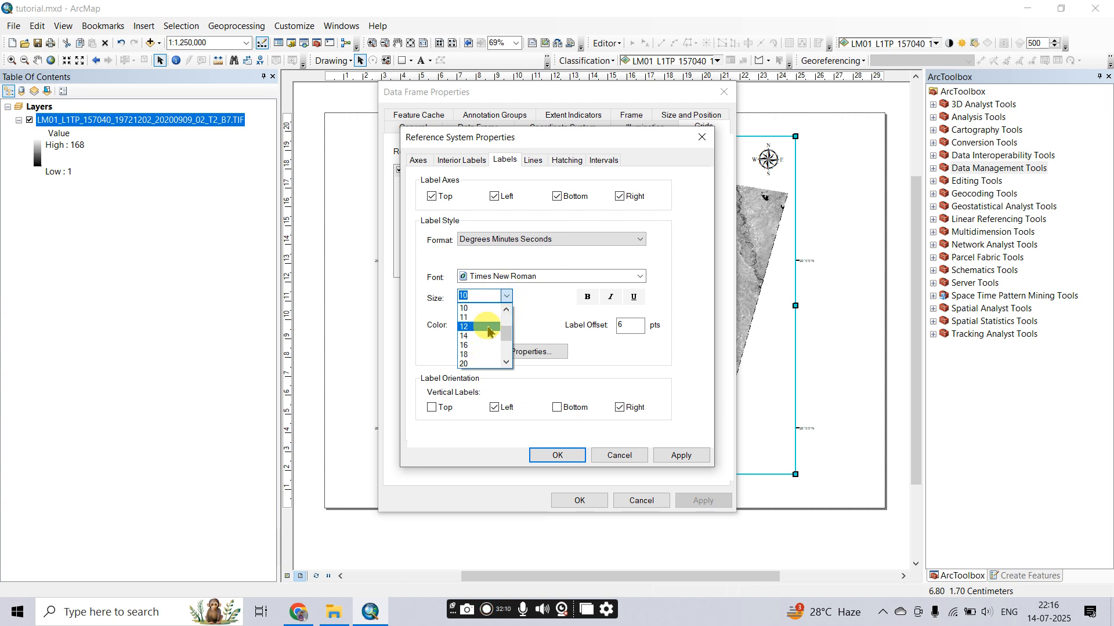
left_click(490, 328)
left_click(680, 455)
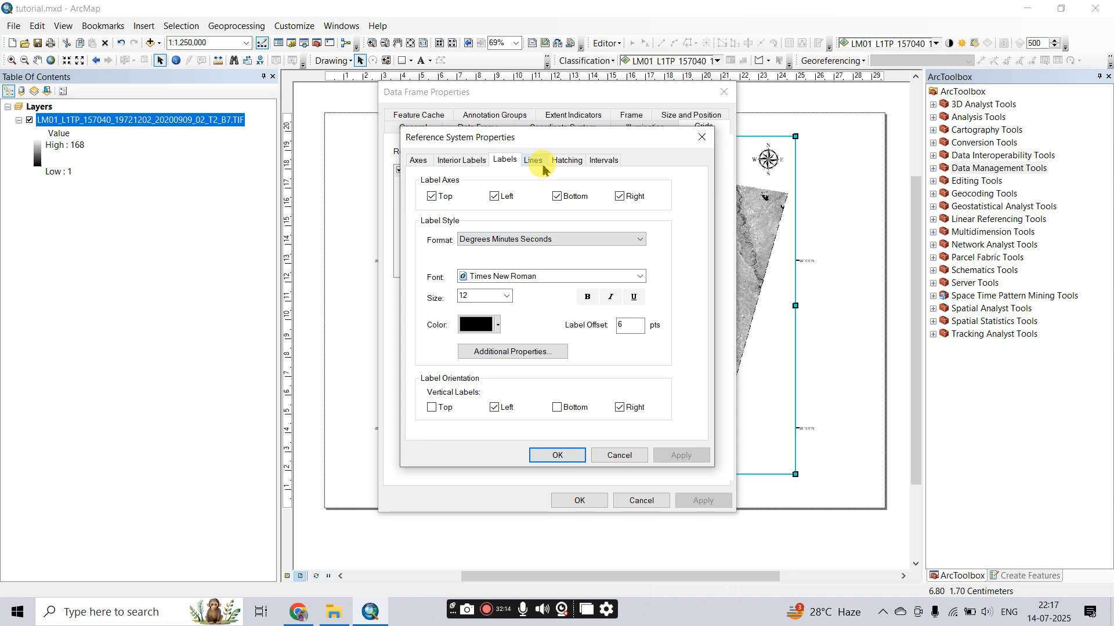
Set the graticule interval to 0 degrees 40 minutes on both the X and Y axes and apply it to the data frame.
left_click(604, 160)
double_click(494, 198)
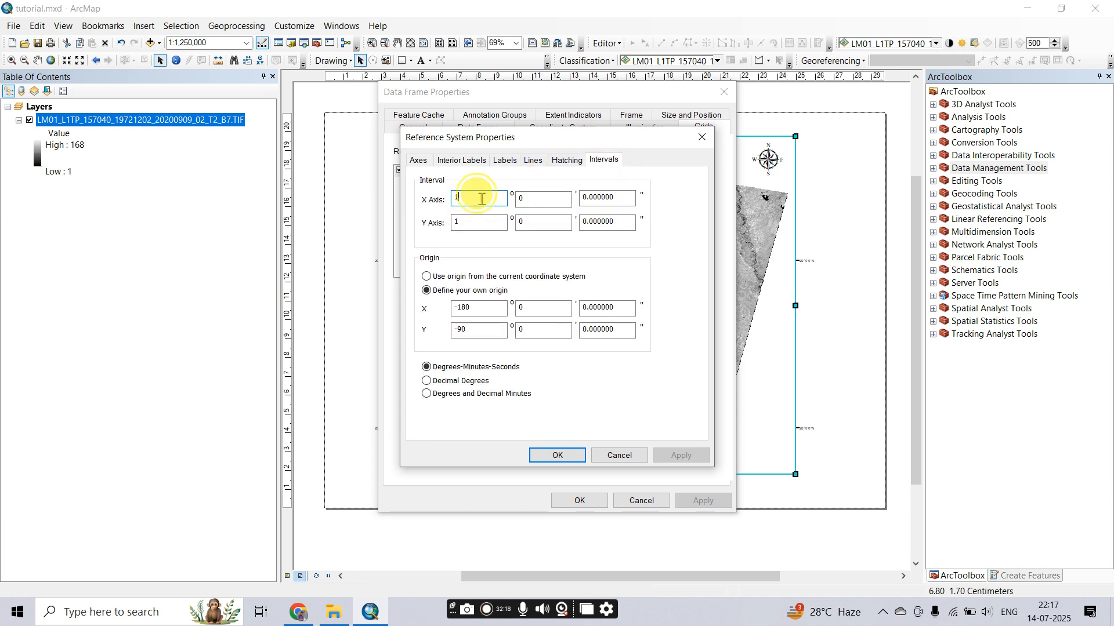
type("0")
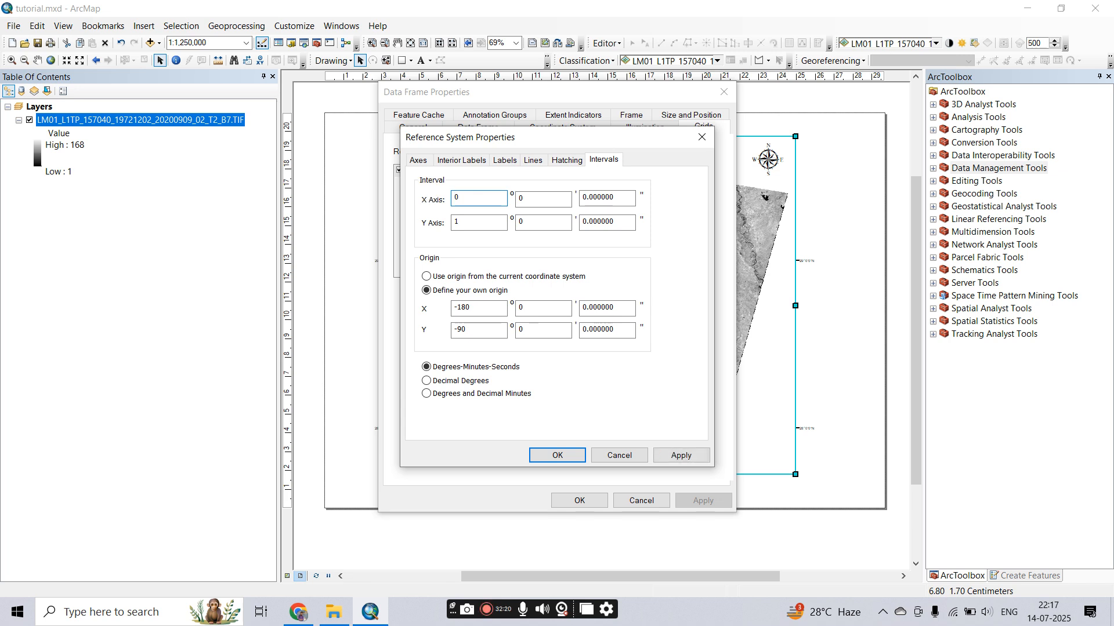
double_click(458, 223)
type("0")
double_click(534, 199)
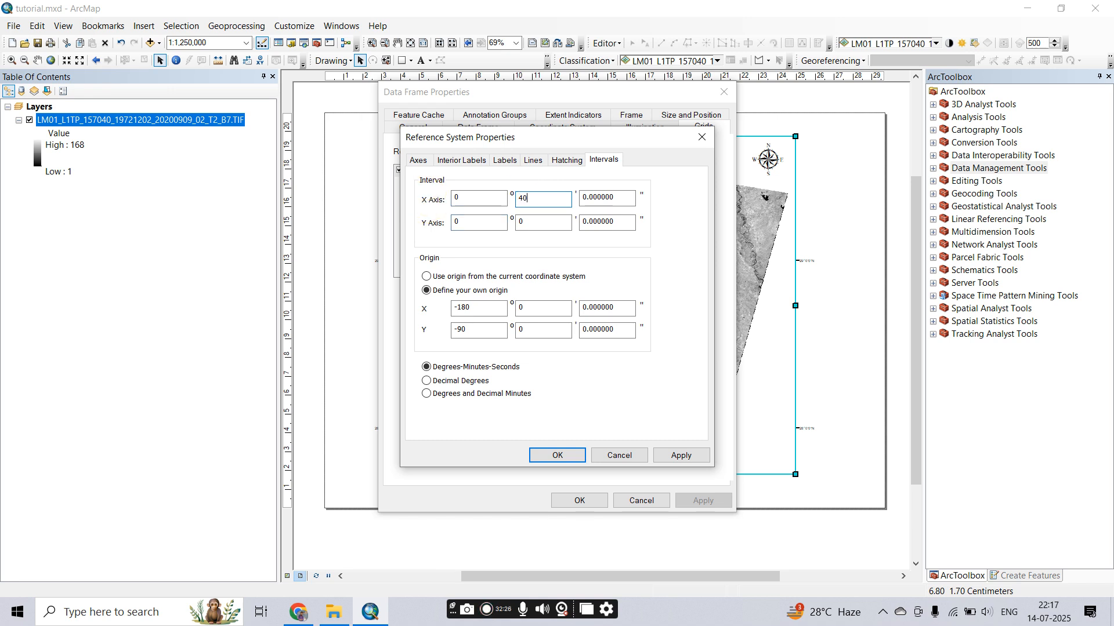
double_click(534, 223)
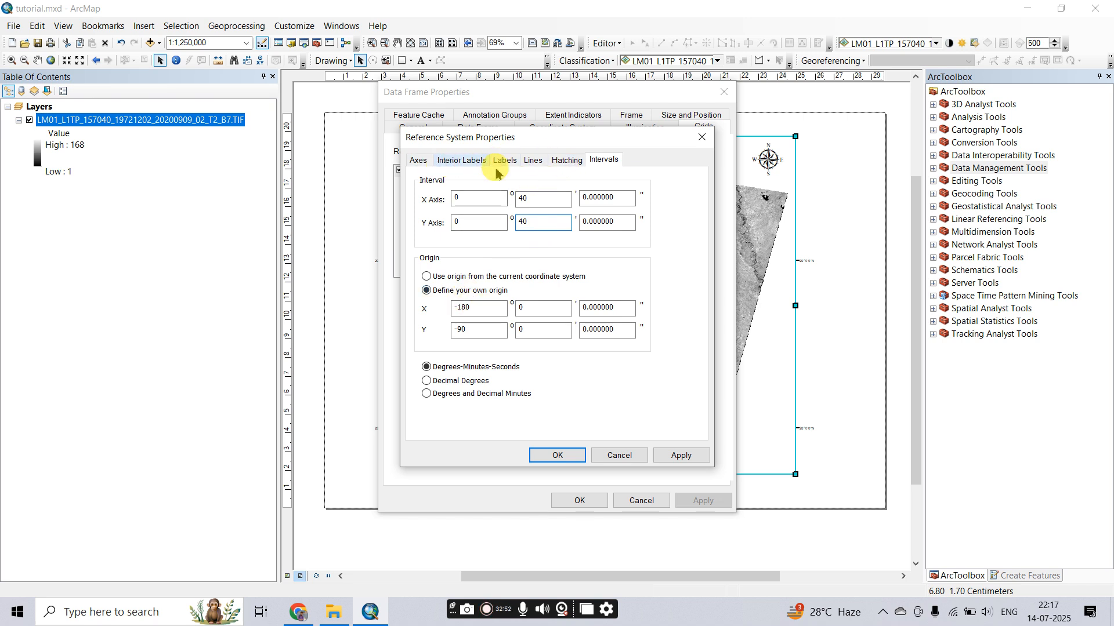
left_click(682, 454)
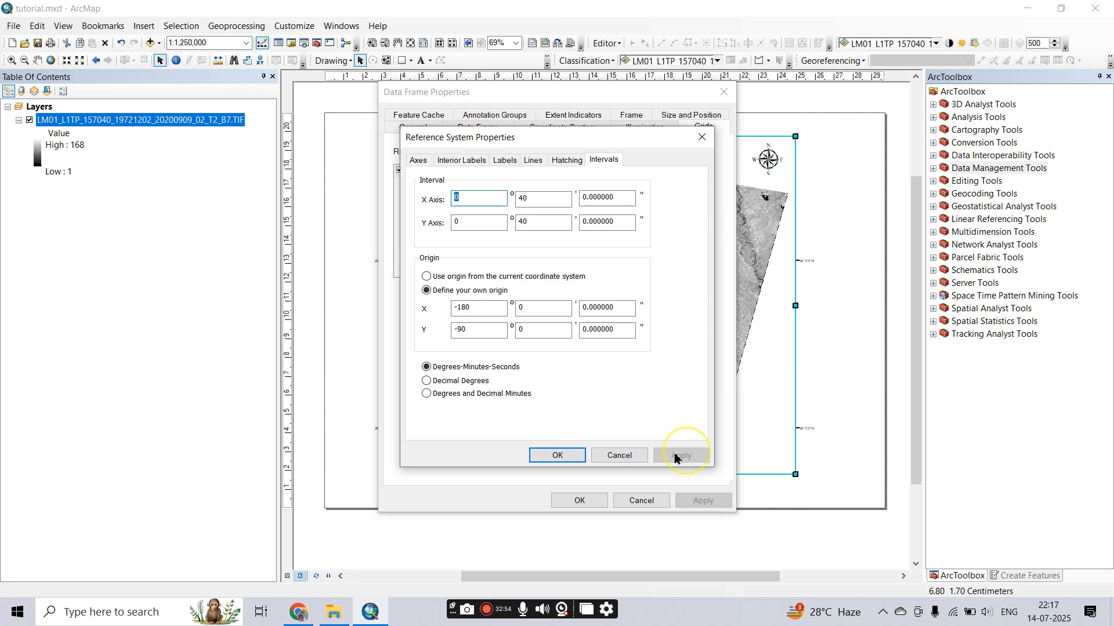
left_click(567, 453)
left_click(703, 500)
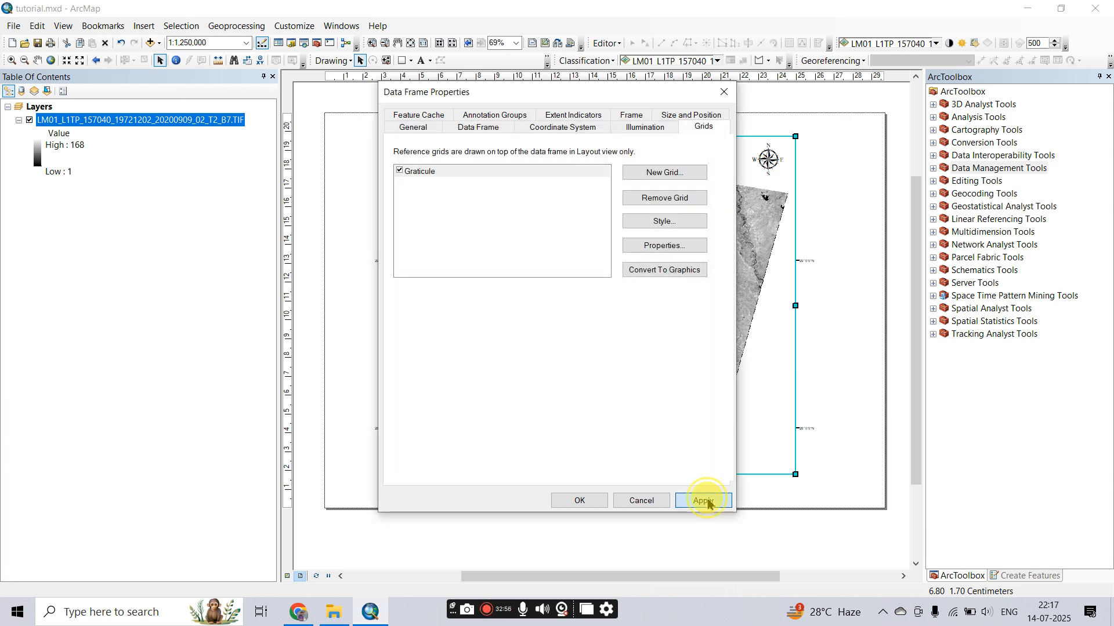
left_click(578, 500)
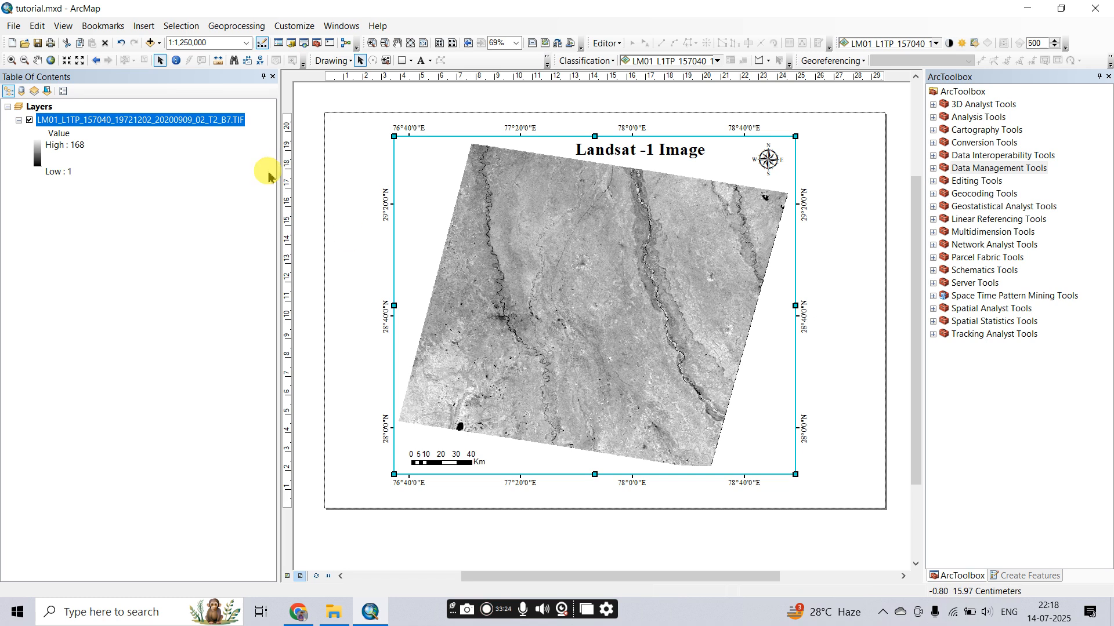
Insert a one-column legend for the image layer, keeping the default title, patch and spacing settings, and deselect it.
left_click(143, 26)
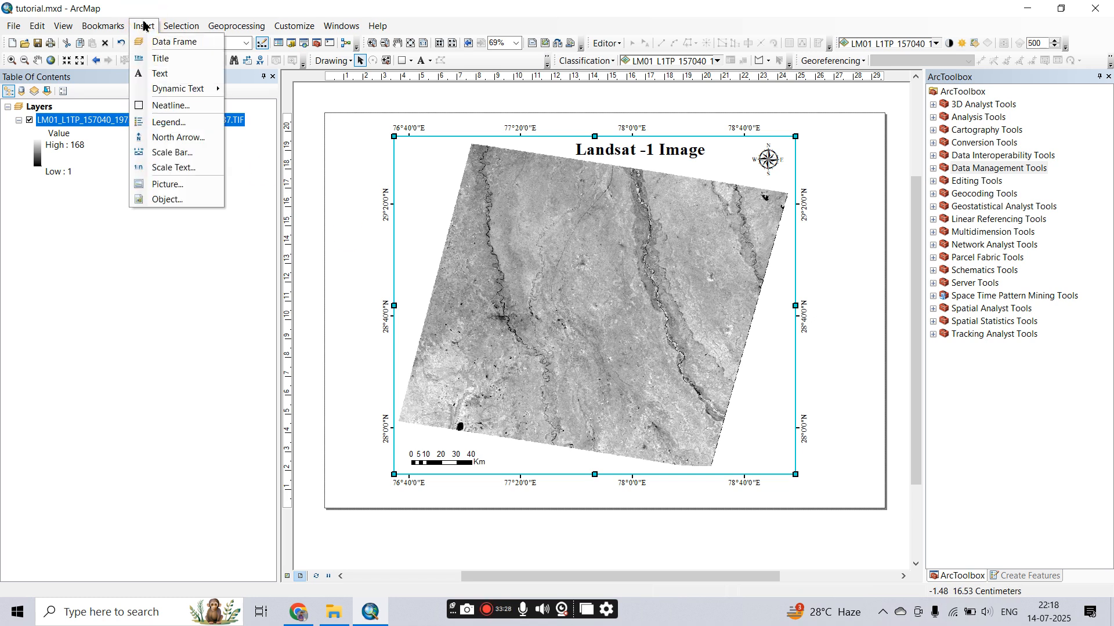
left_click(181, 126)
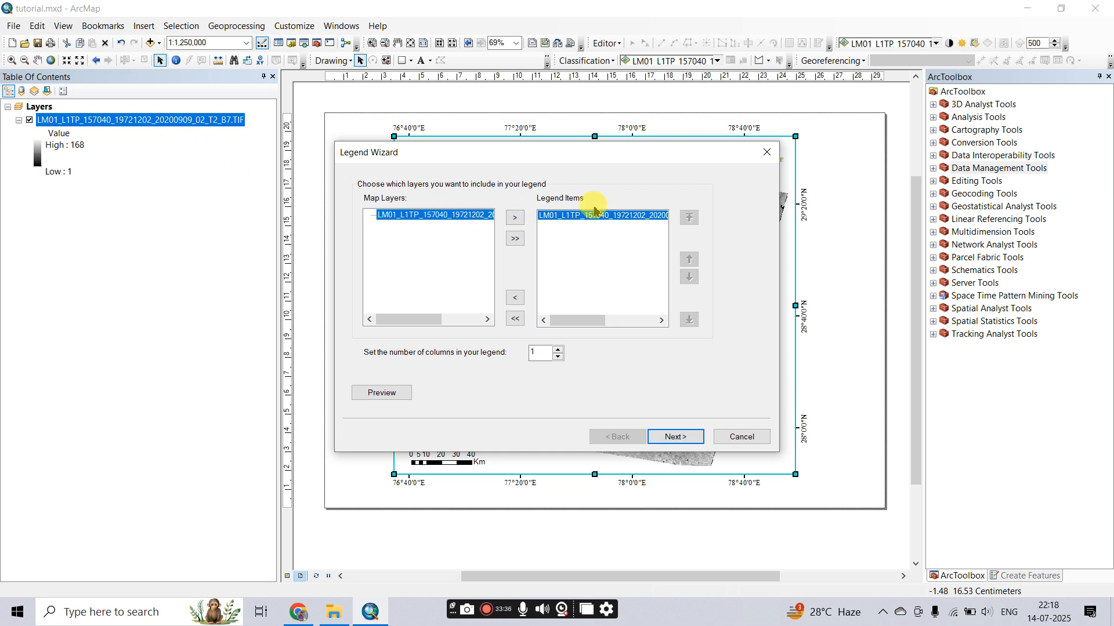
left_click(671, 435)
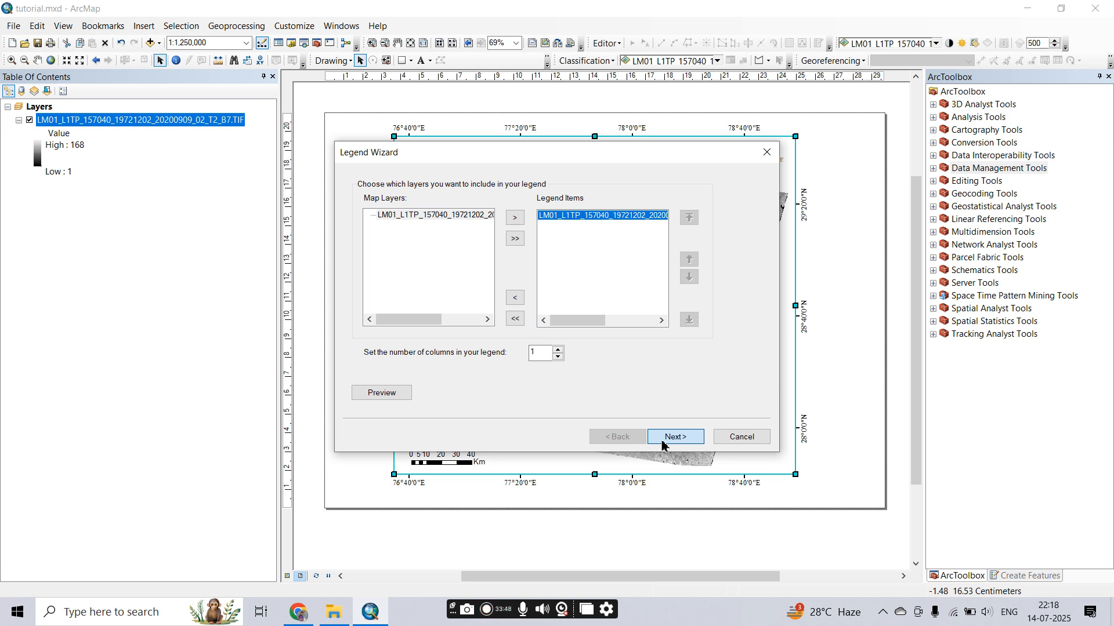
left_click(663, 444)
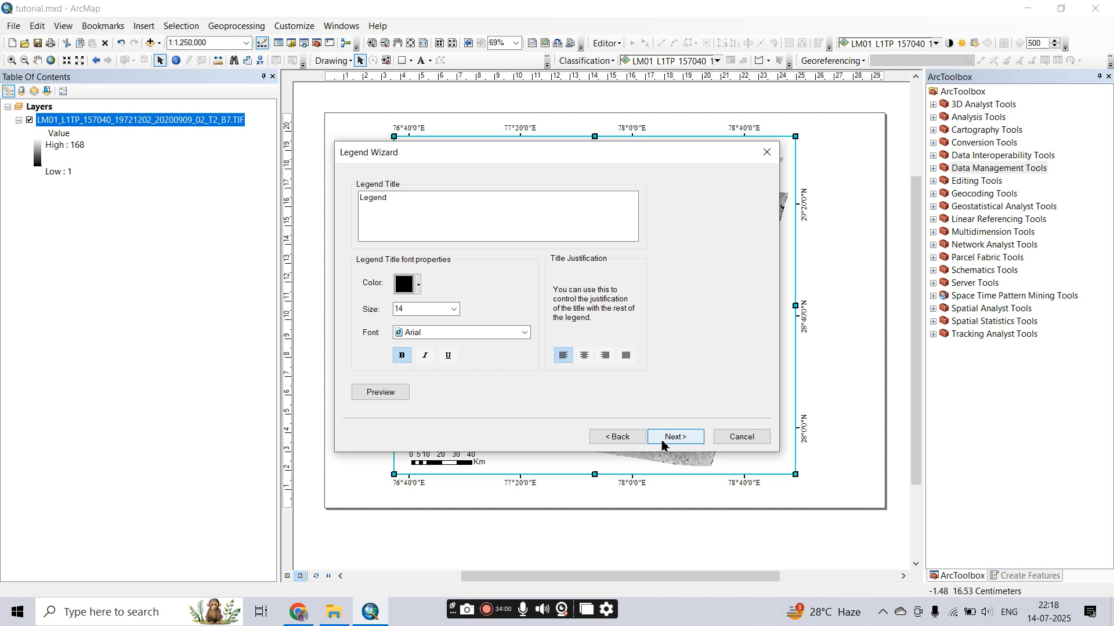
left_click(662, 437)
left_click(661, 437)
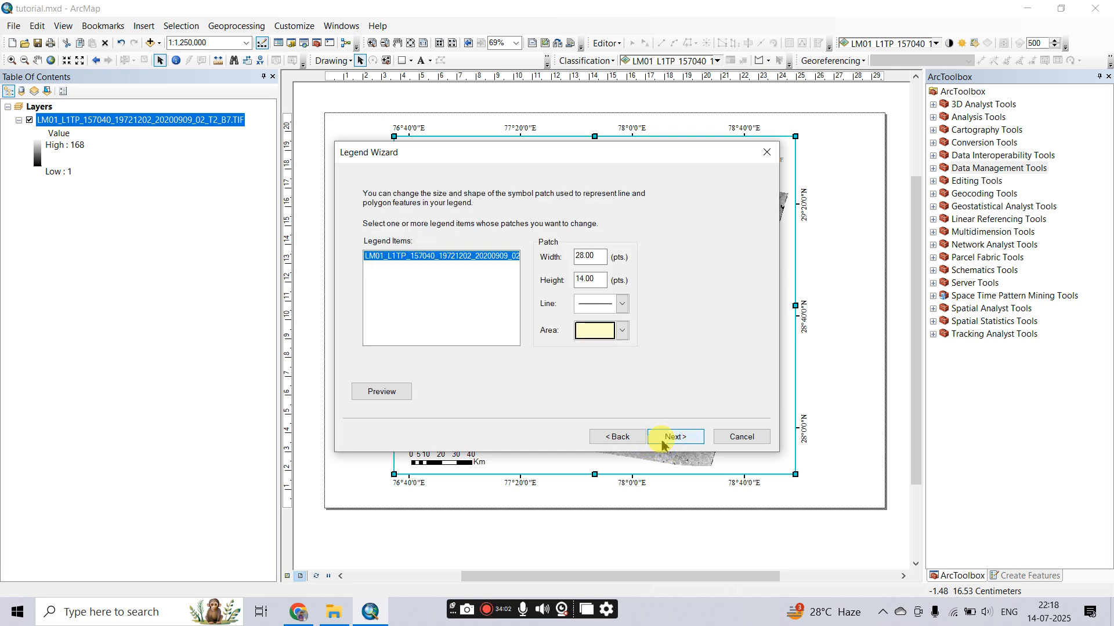
left_click(661, 441)
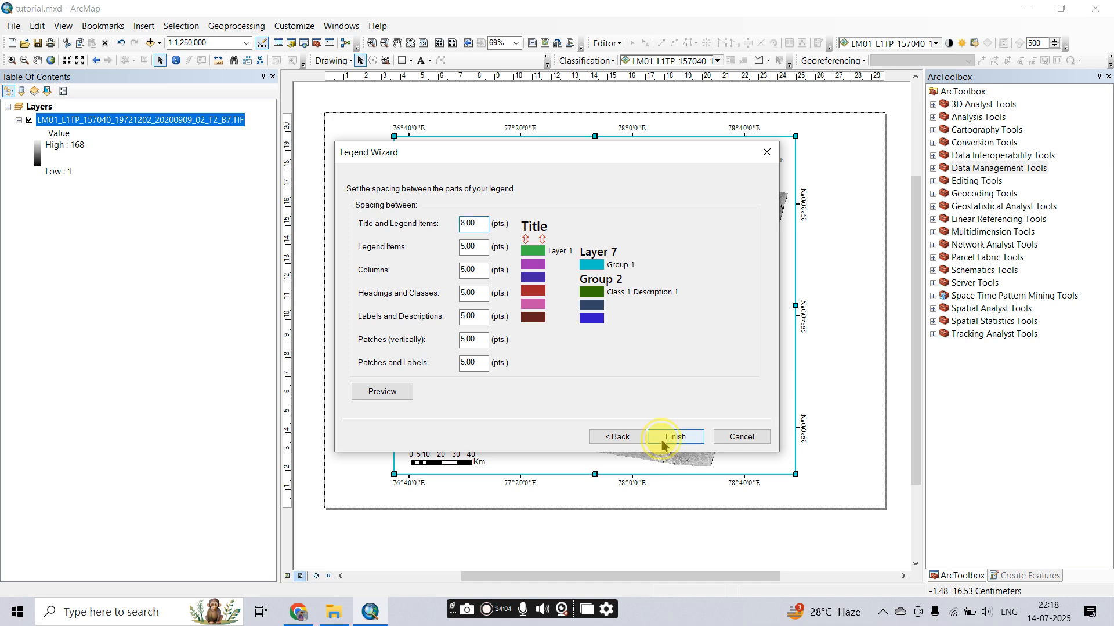
left_click(662, 437)
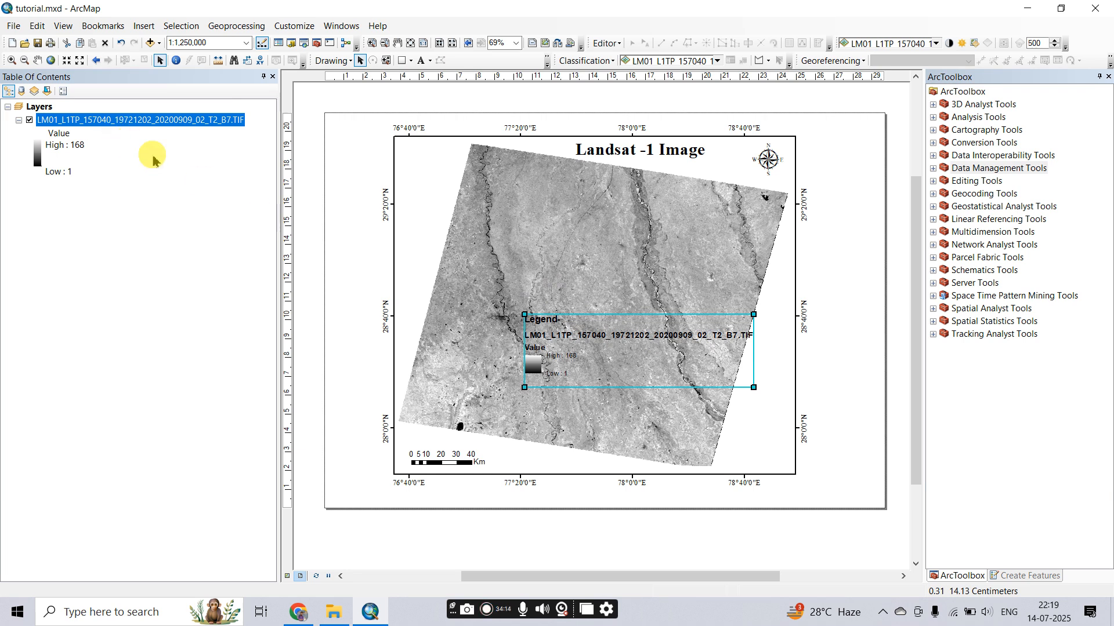
left_click(301, 186)
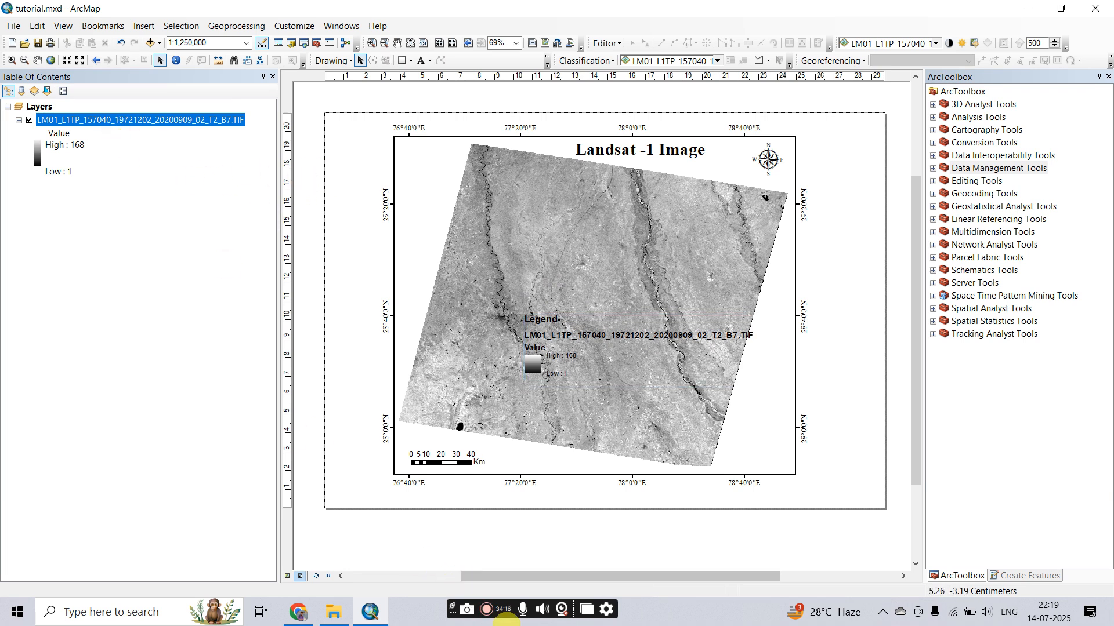
Rename the LM01_L1TP image layer as "Landsat-1 B7" in its layer properties.
right_click(210, 125)
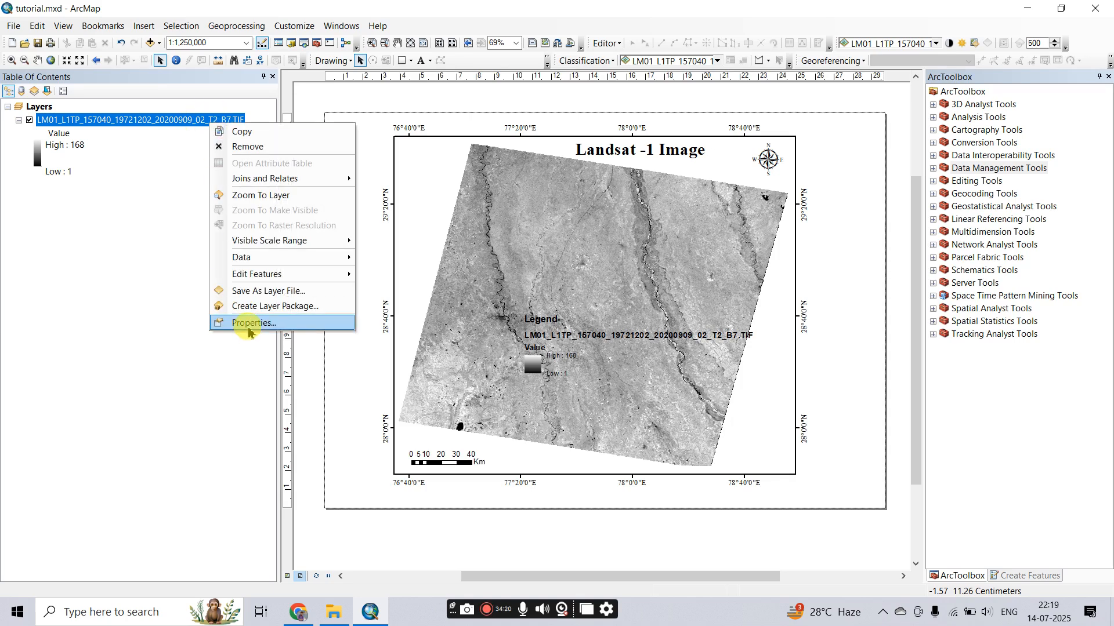
left_click(248, 324)
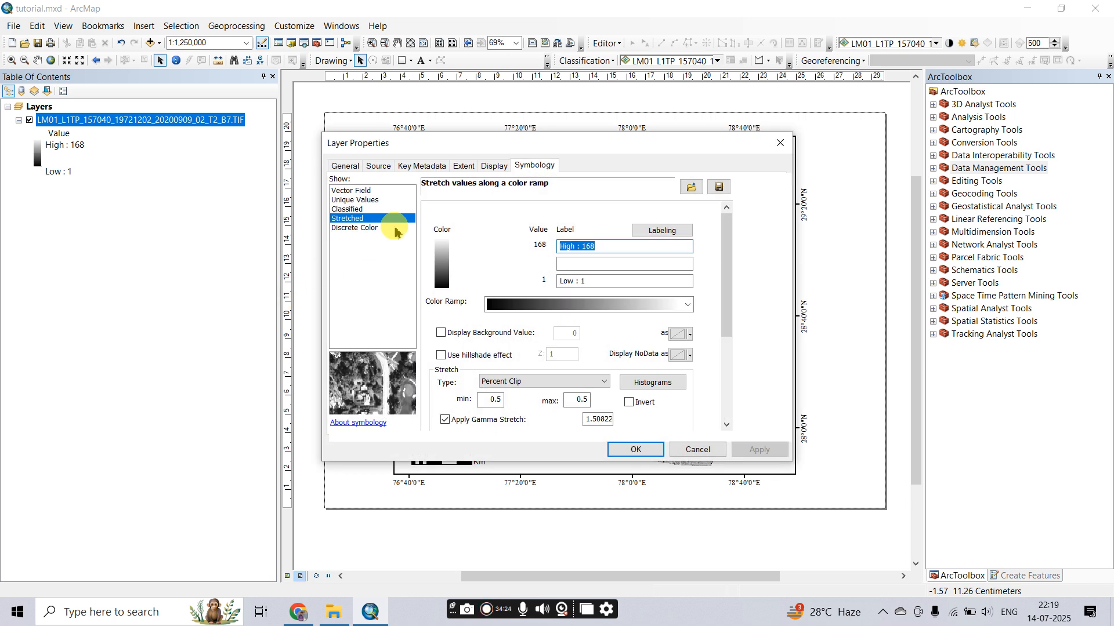
left_click(343, 167)
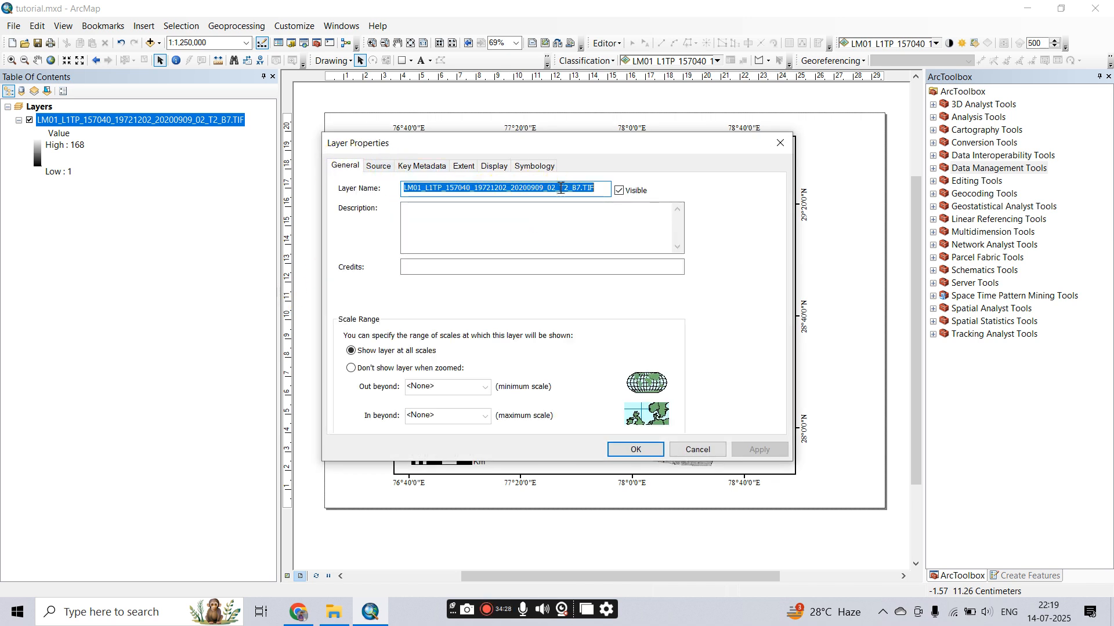
type("B7")
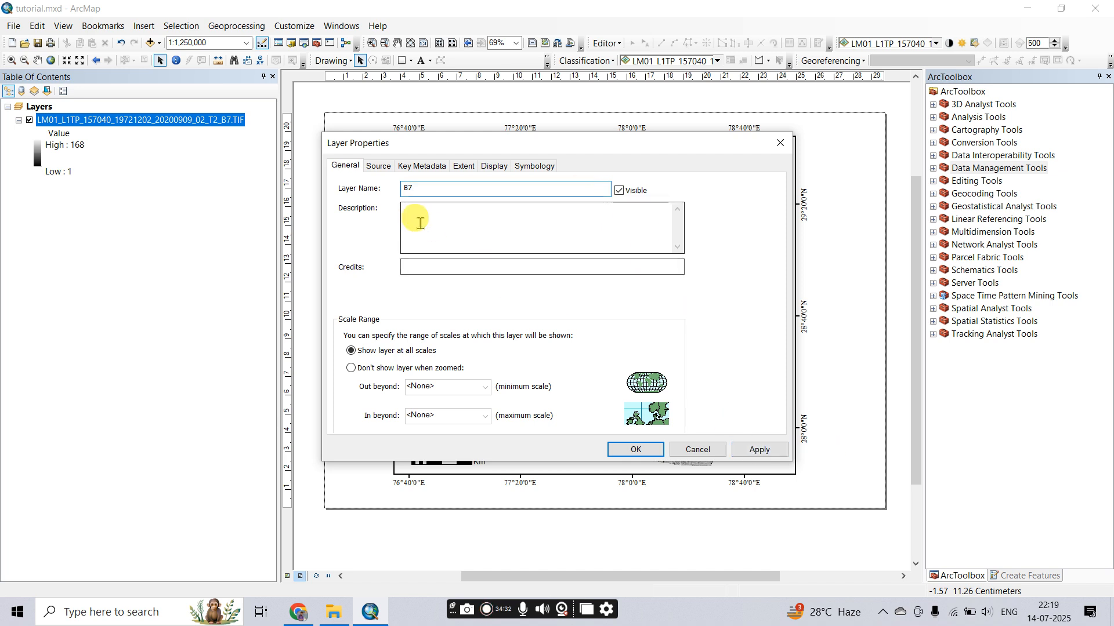
type("Landsat-1")
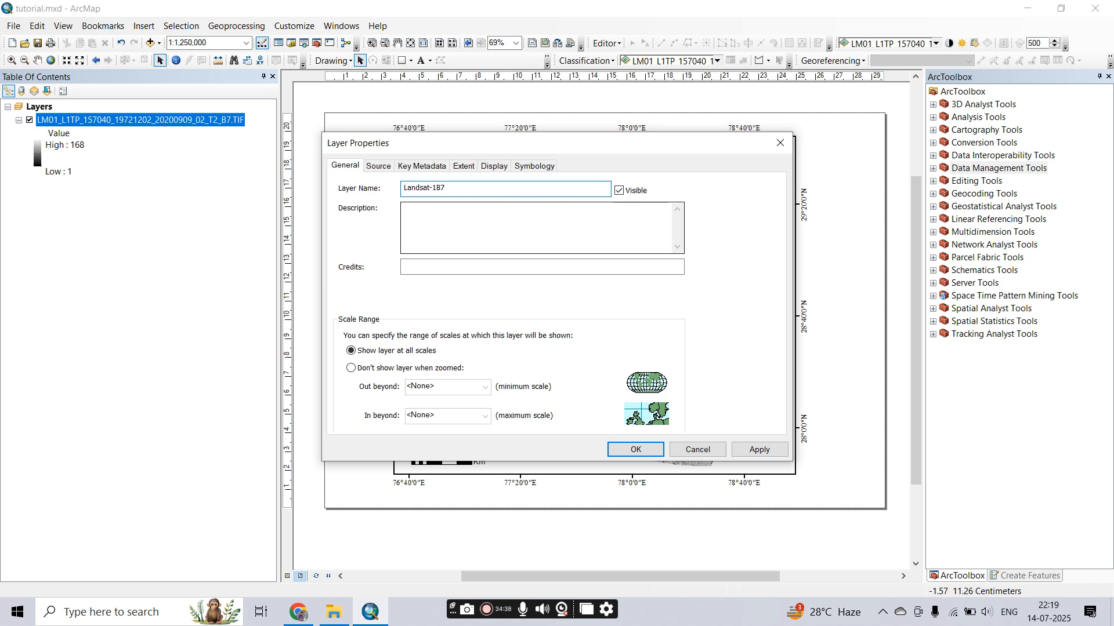
left_click(760, 450)
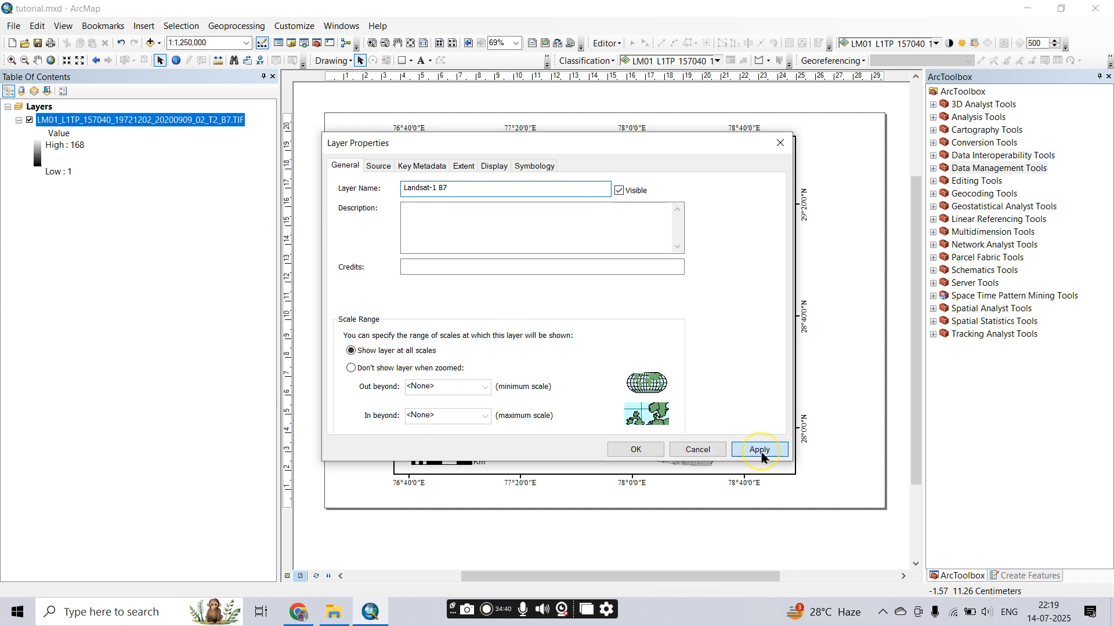
left_click(650, 448)
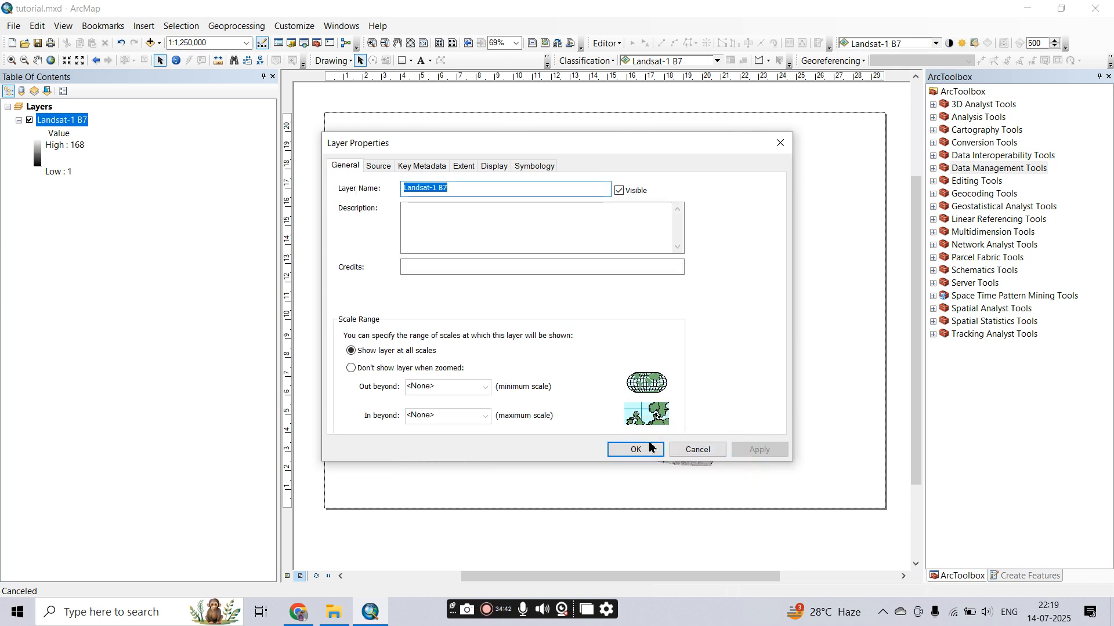
left_click(622, 456)
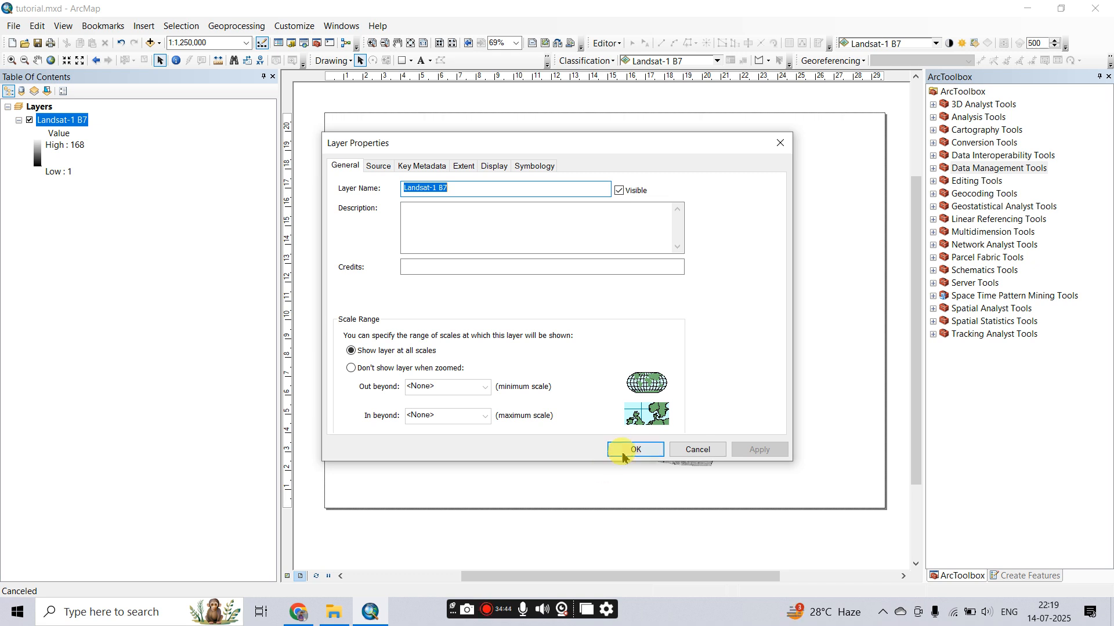
left_click(622, 456)
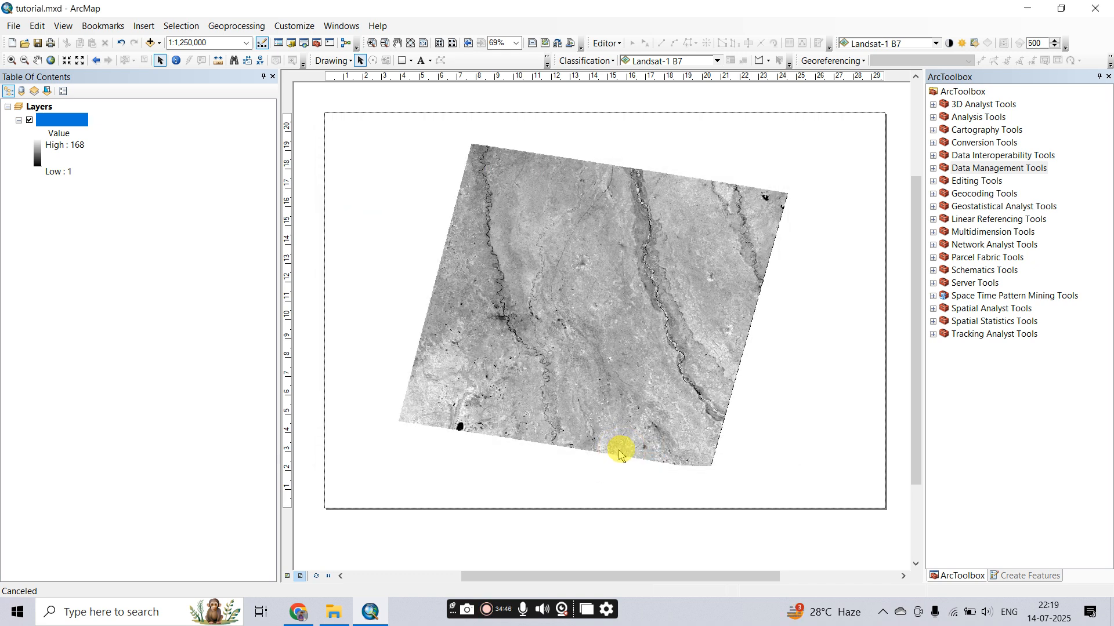
Move the legend into the empty lower-right corner of the map frame and deselect it.
left_click(533, 333)
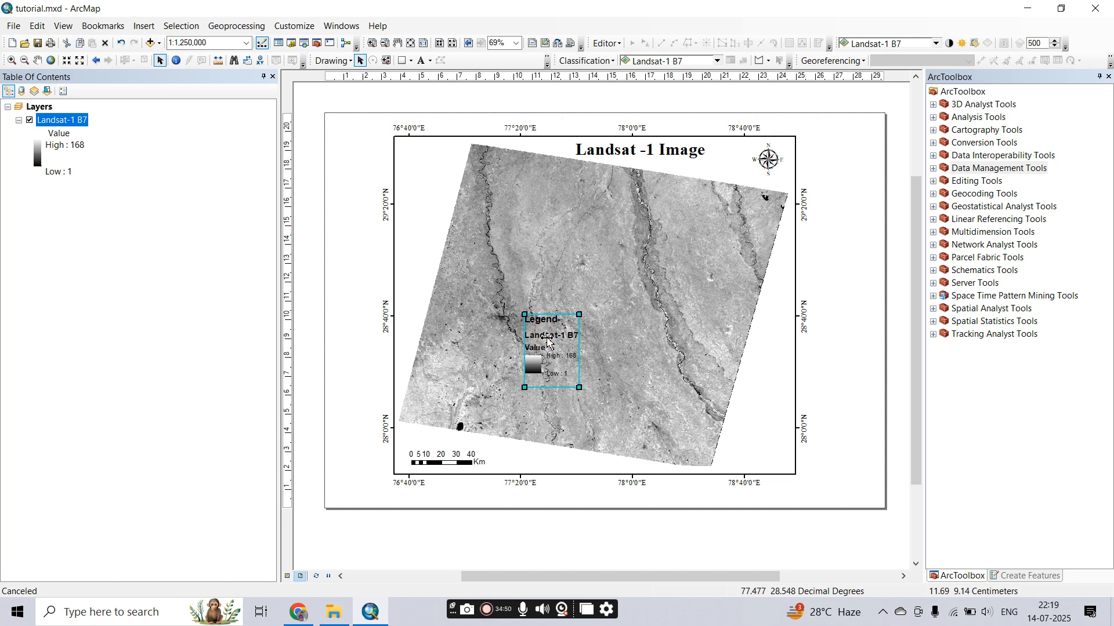
left_click_drag(547, 340, 759, 421)
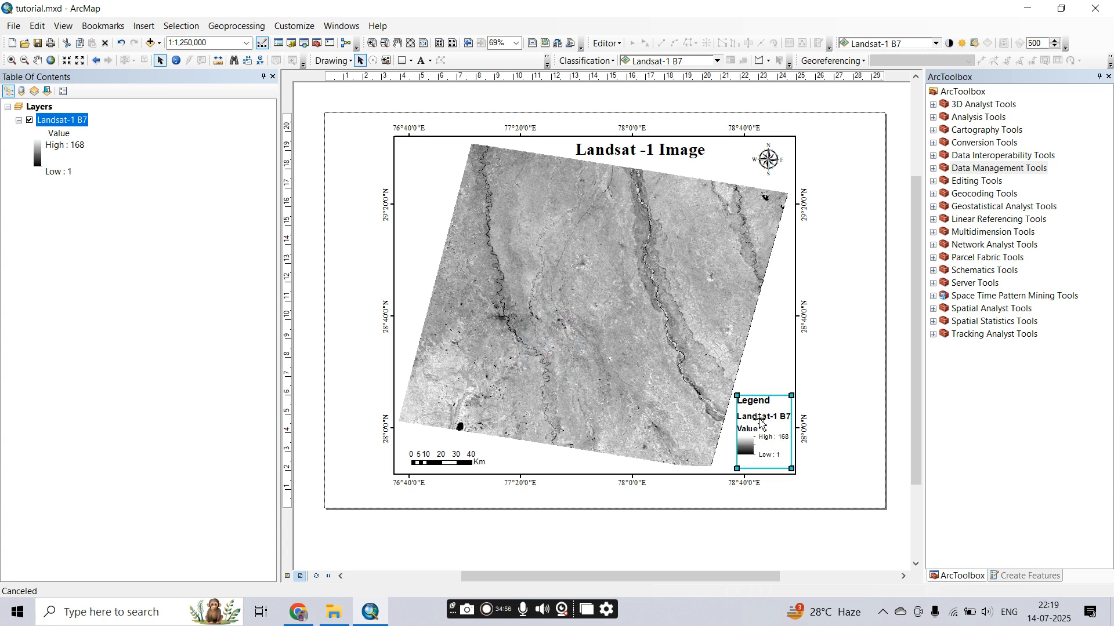
left_click(865, 398)
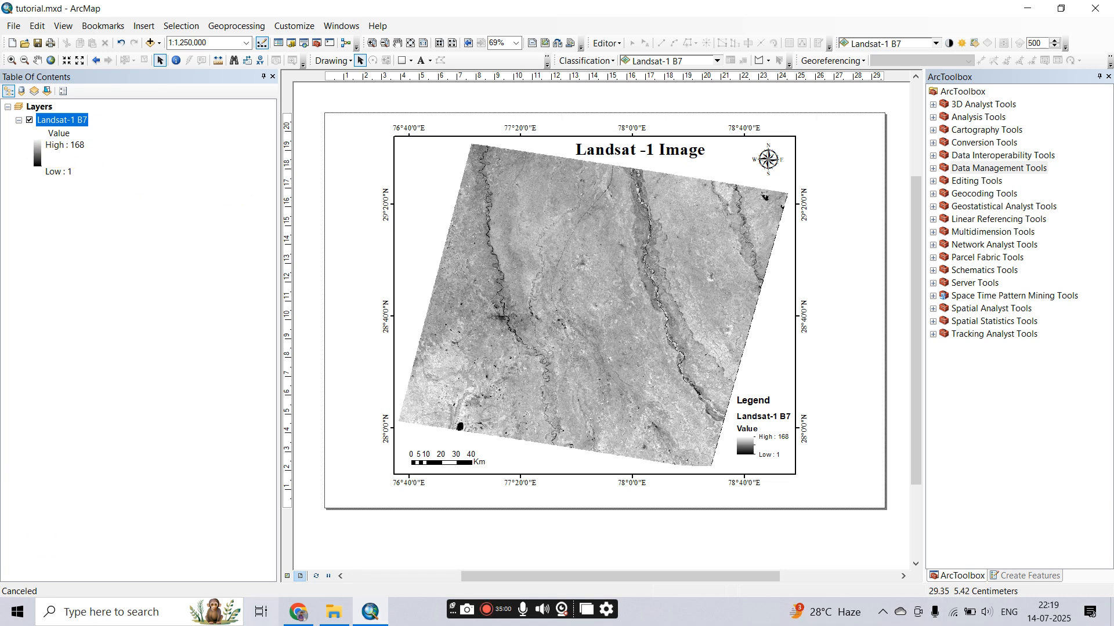
Change the Landsat-1 B7 layer's color ramp to the orange-yellow-green-blue ramp.
left_click(39, 155)
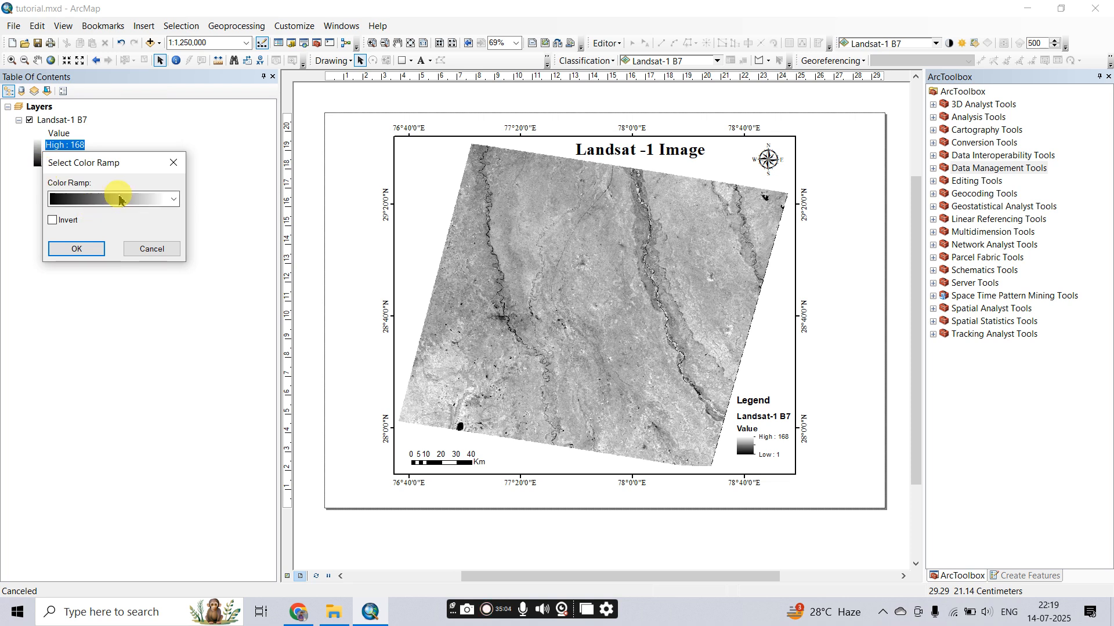
left_click(133, 199)
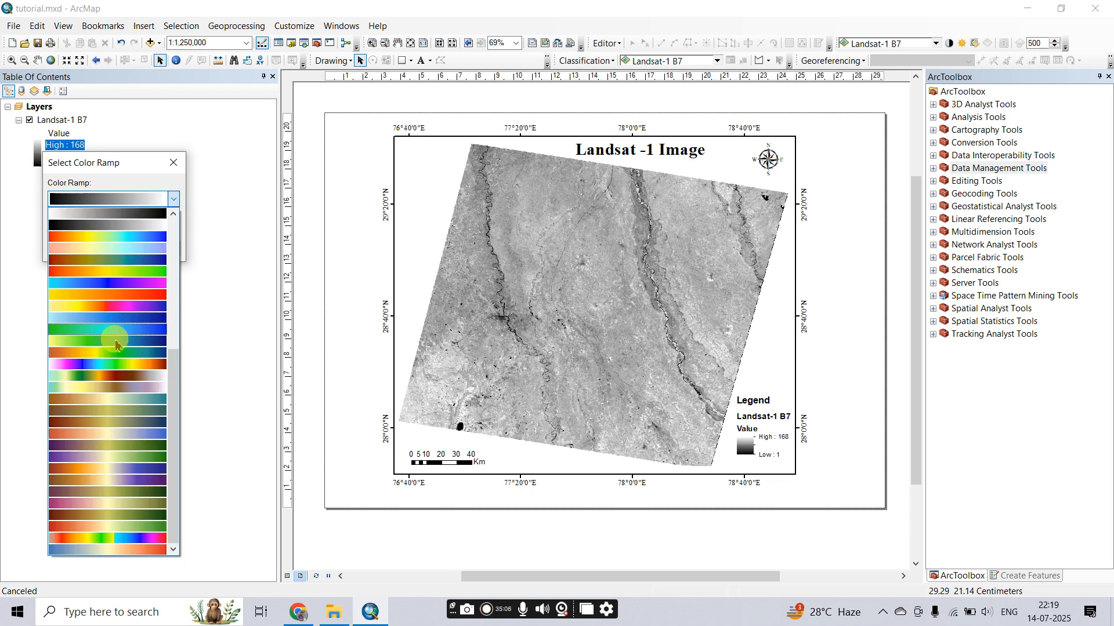
left_click(114, 346)
left_click(70, 248)
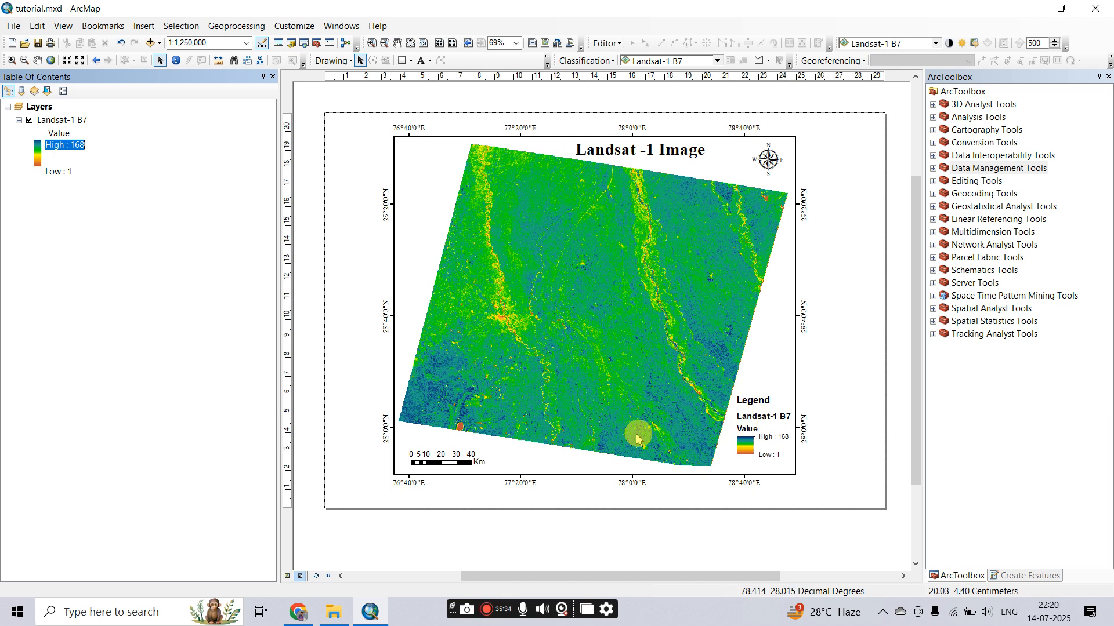
scroll(532, 456, "up", 1)
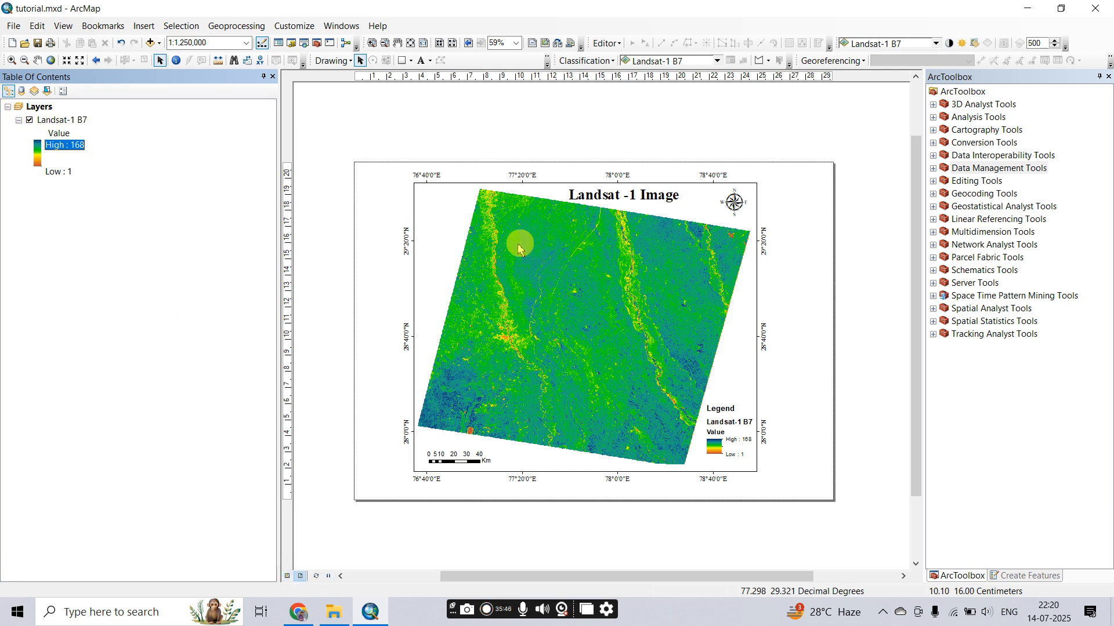
Remove the Landsat-1 B7 layer and delete the Layers data frame from the layout.
left_click(61, 121)
right_click(61, 123)
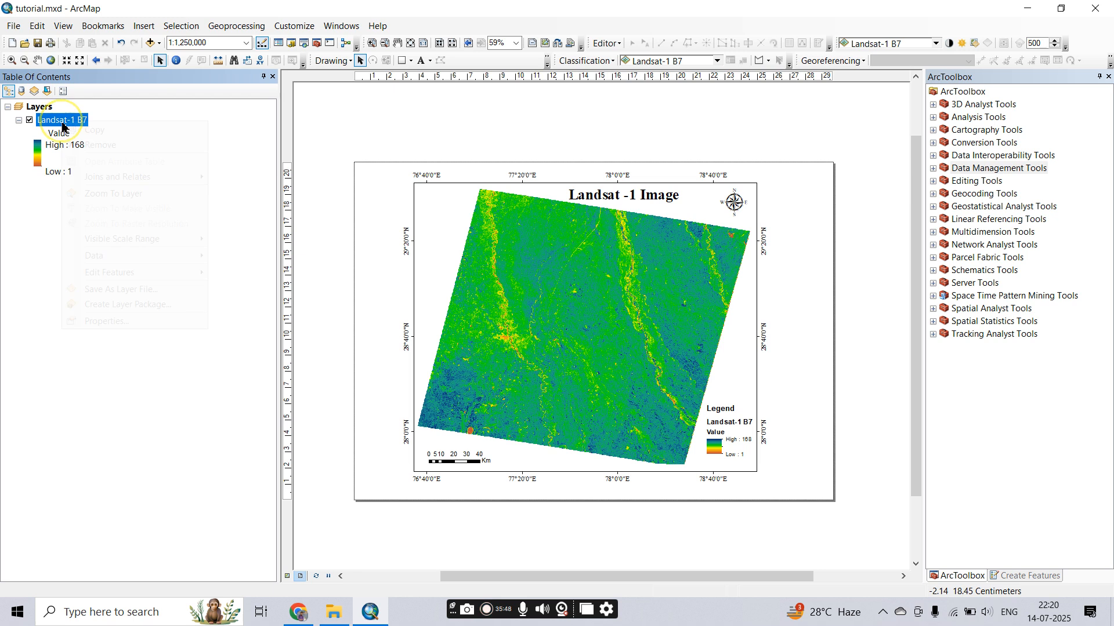
left_click(70, 142)
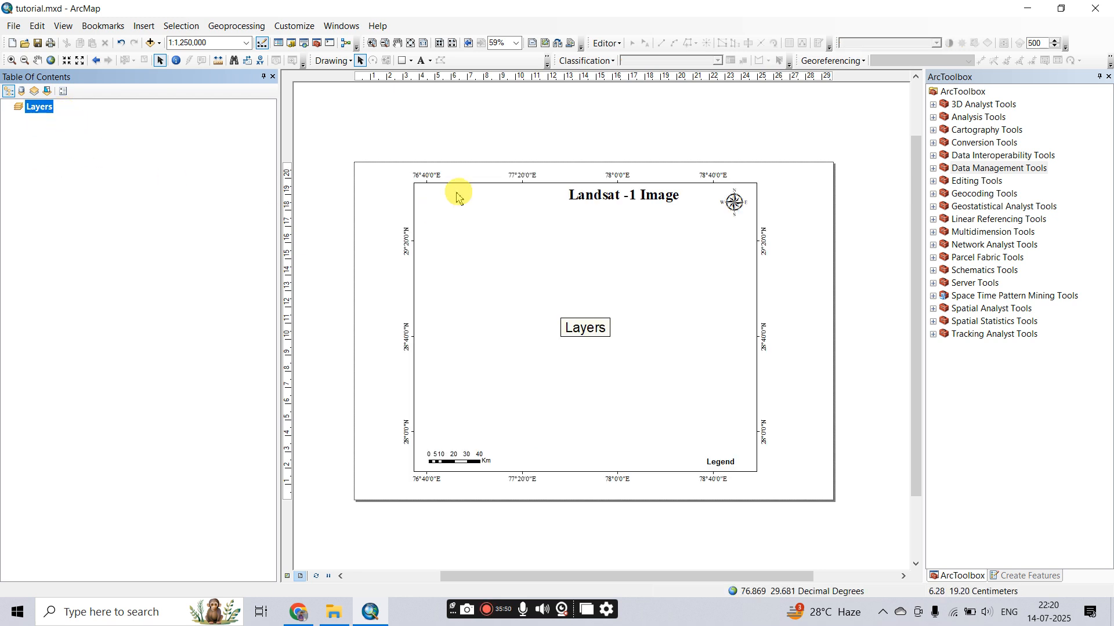
left_click(457, 194)
right_click(457, 192)
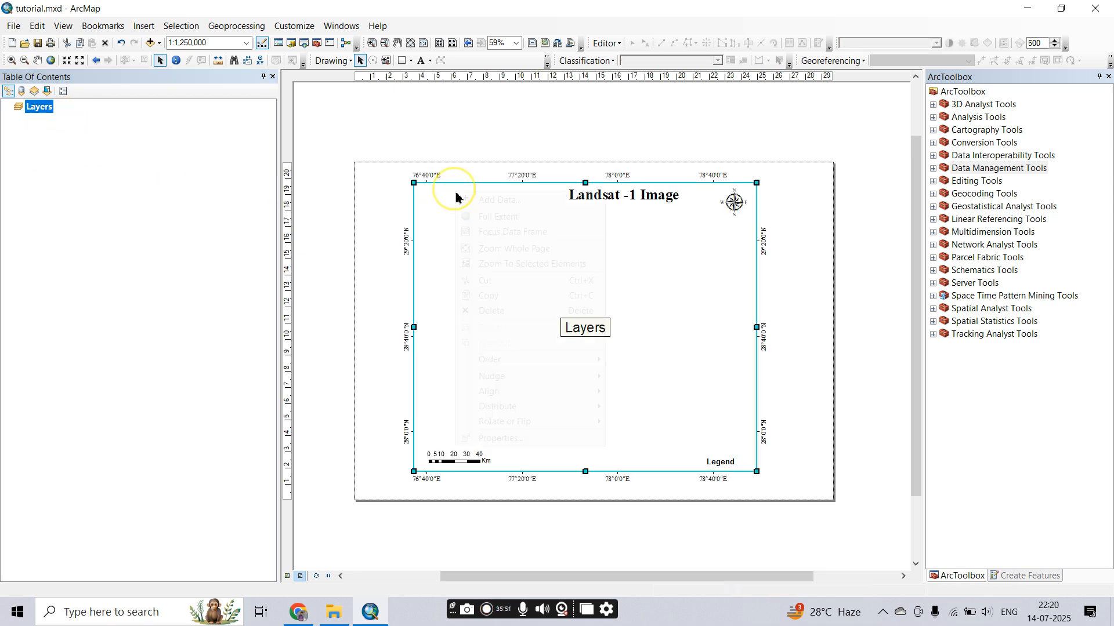
left_click(490, 310)
left_click(610, 348)
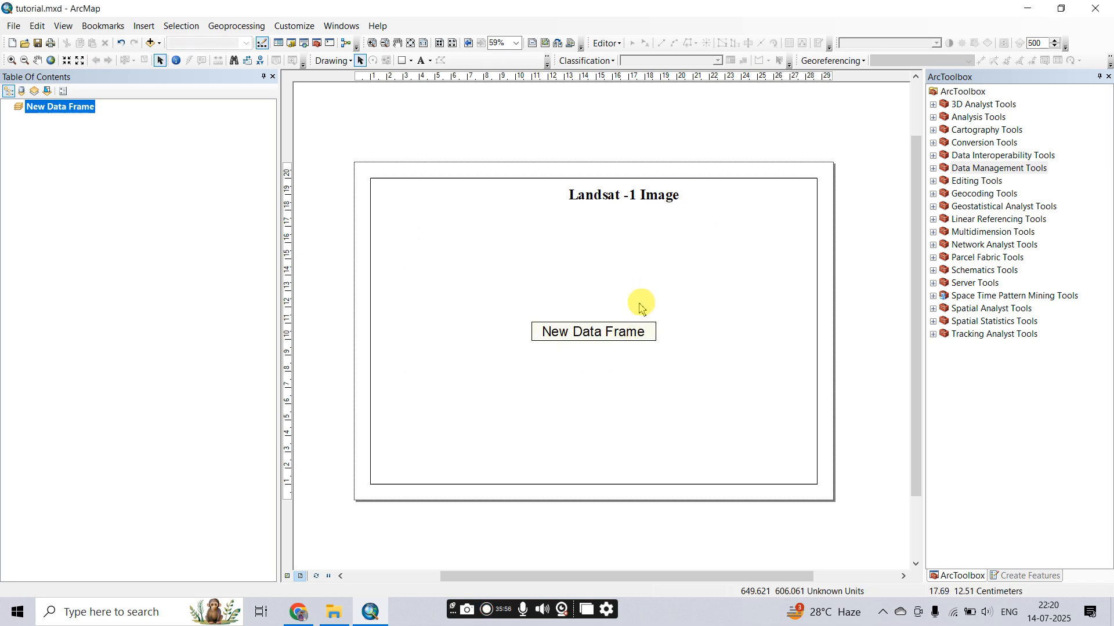
Delete the leftover "Landsat -1 Image" title from the layout page.
right_click(638, 199)
left_click(697, 316)
left_click(636, 203)
left_click(636, 202)
double_click(636, 200)
left_click(623, 151)
left_click(616, 204)
left_click(616, 203)
right_click(615, 201)
left_click(654, 319)
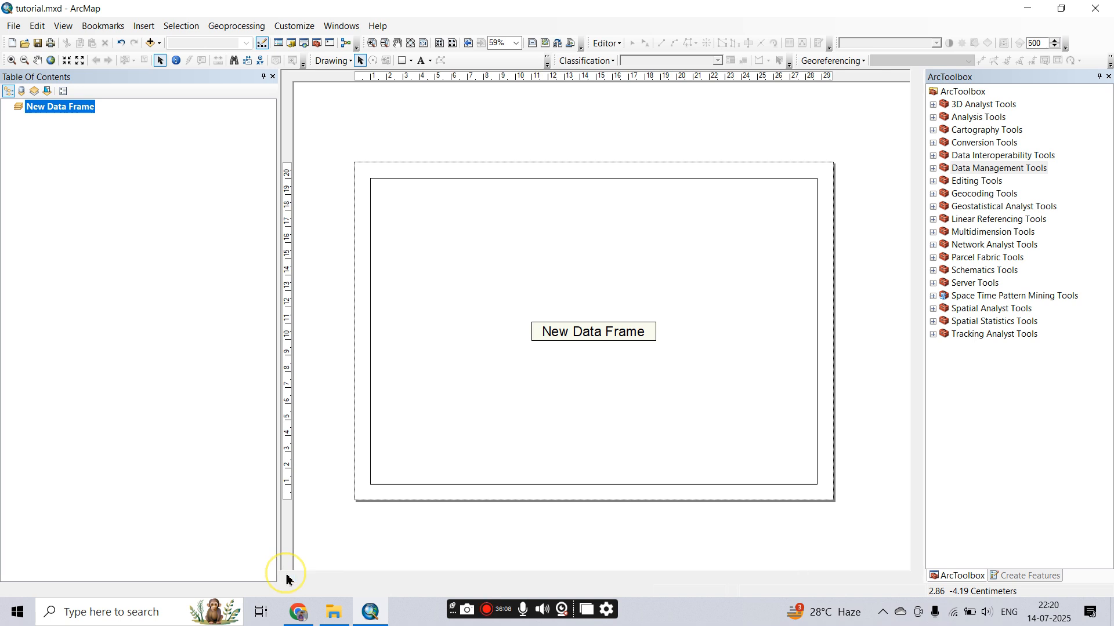
Switch to data view and add SAU_adm1.shp from the Soudi_arabia folder's SAU_adm subfolder to the map.
left_click(287, 576)
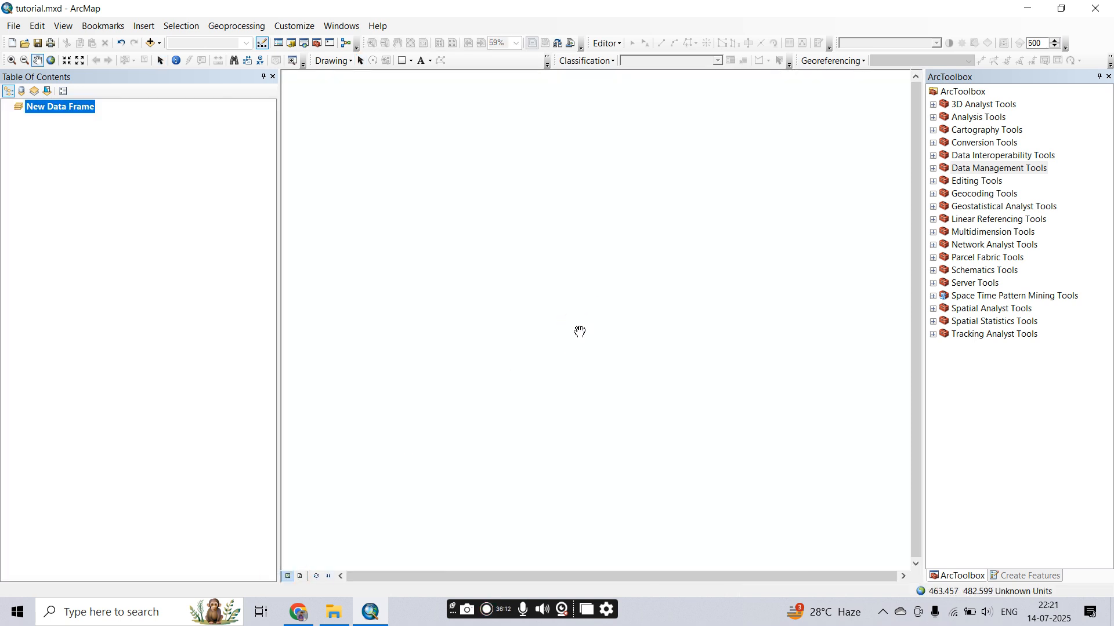
left_click(355, 25)
left_click(358, 110)
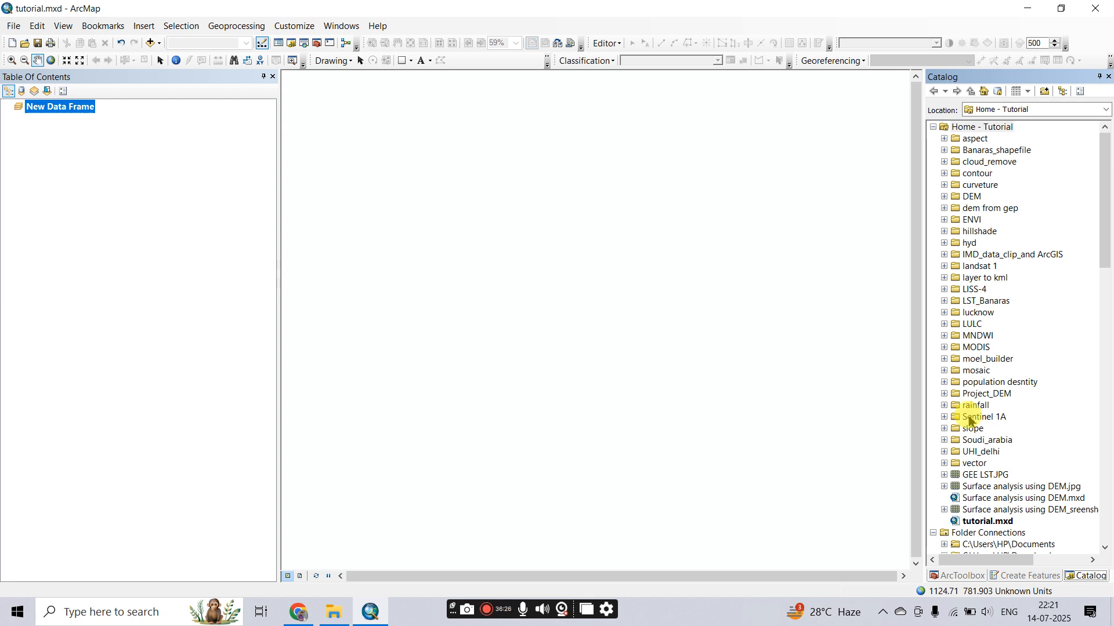
left_click(945, 441)
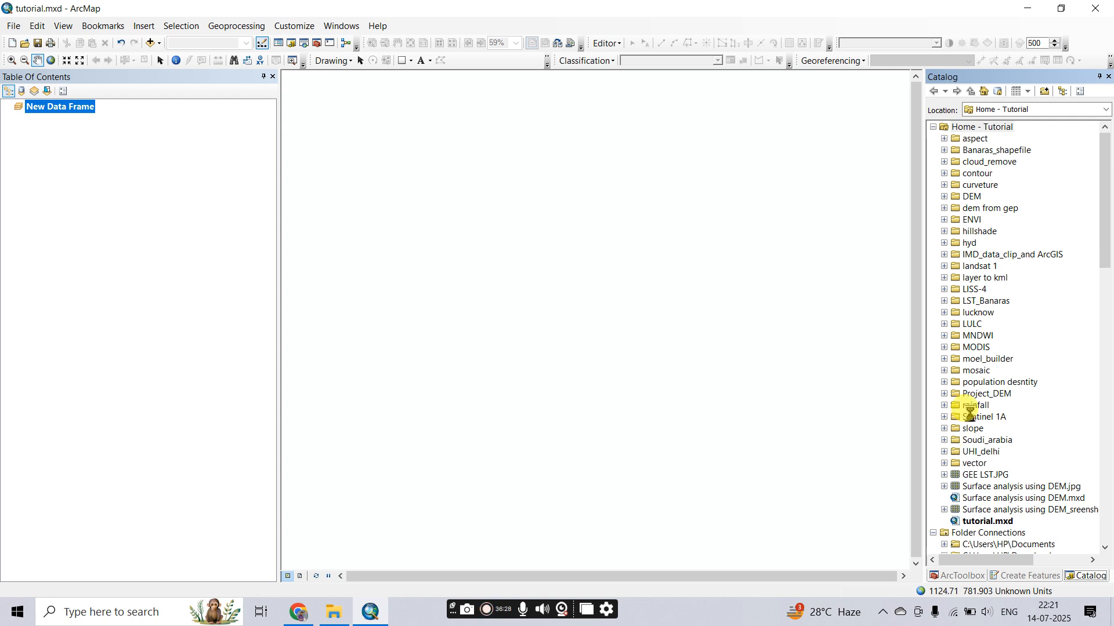
scroll(967, 446, "down", 1)
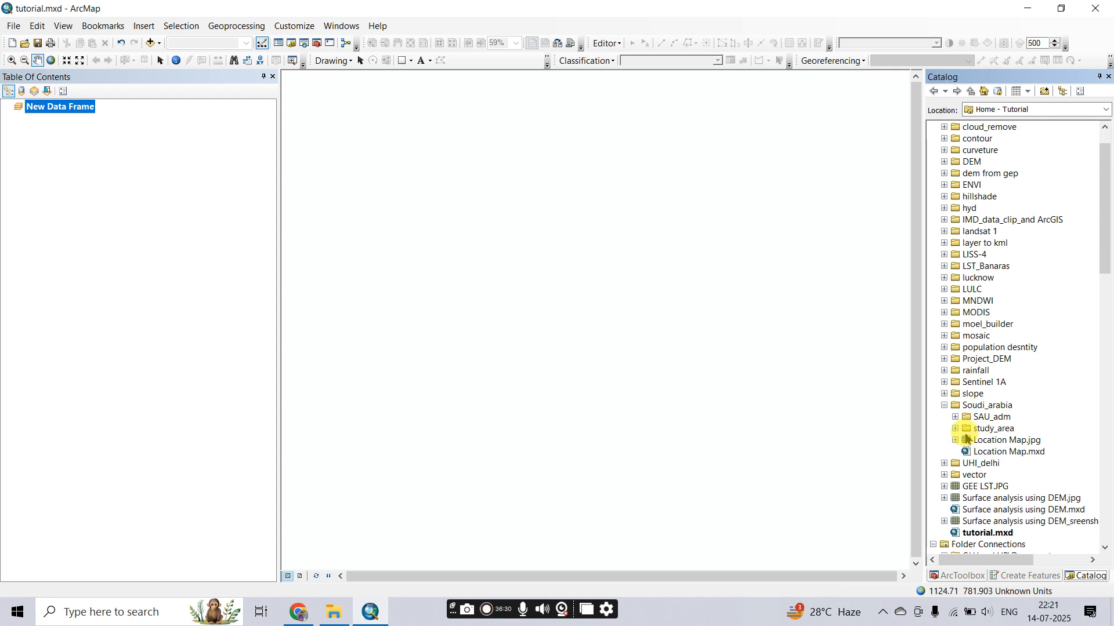
left_click(955, 418)
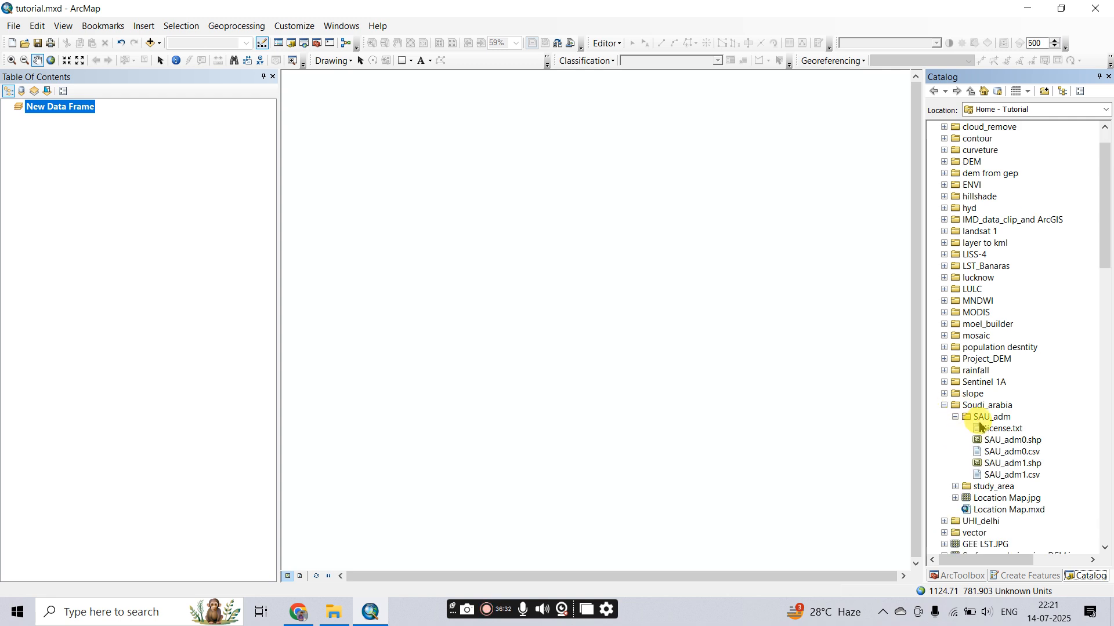
left_click(999, 467)
mouse_move(998, 471)
left_mouse_down()
mouse_move(1044, 460)
mouse_move(507, 312)
left_mouse_up()
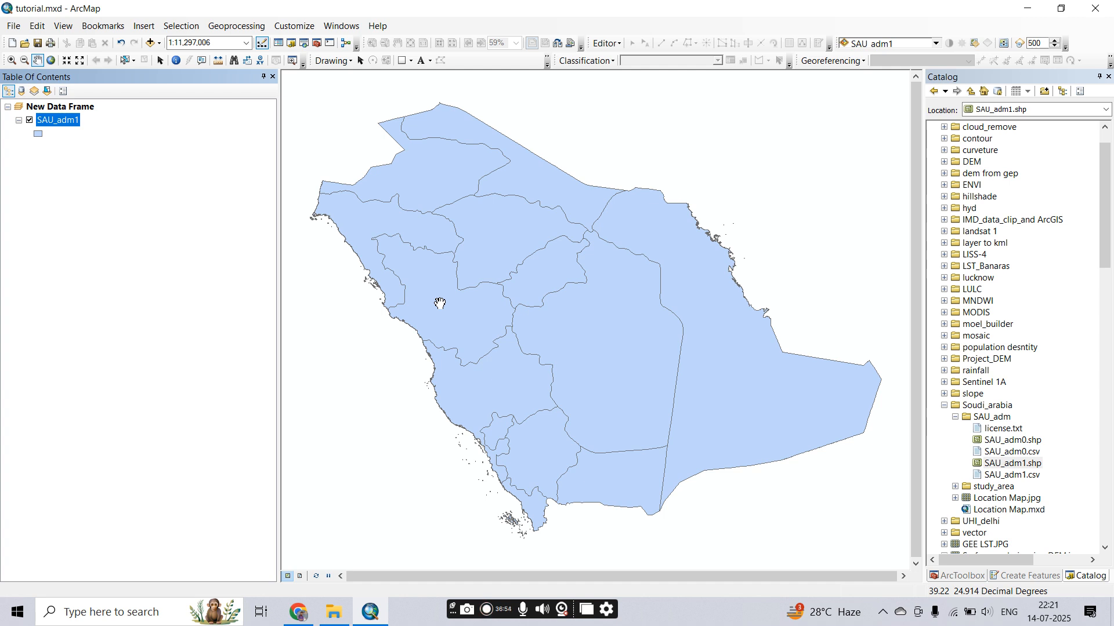
Identify the attributes of the large region on Saudi Arabia's west coast in SAU_adm1.
left_click(124, 62)
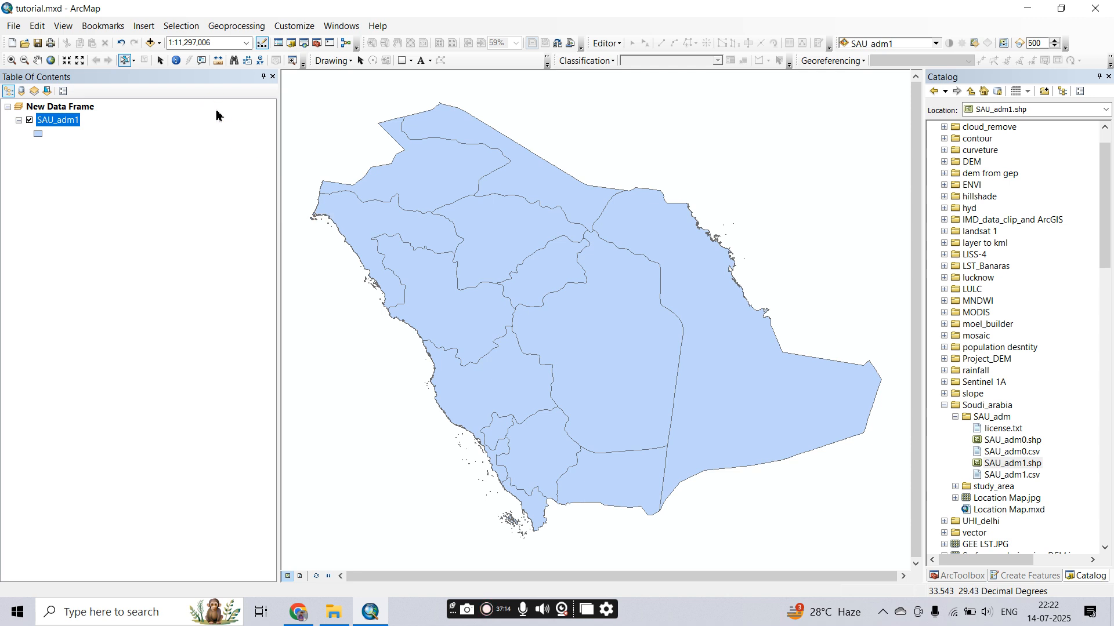
left_click(176, 61)
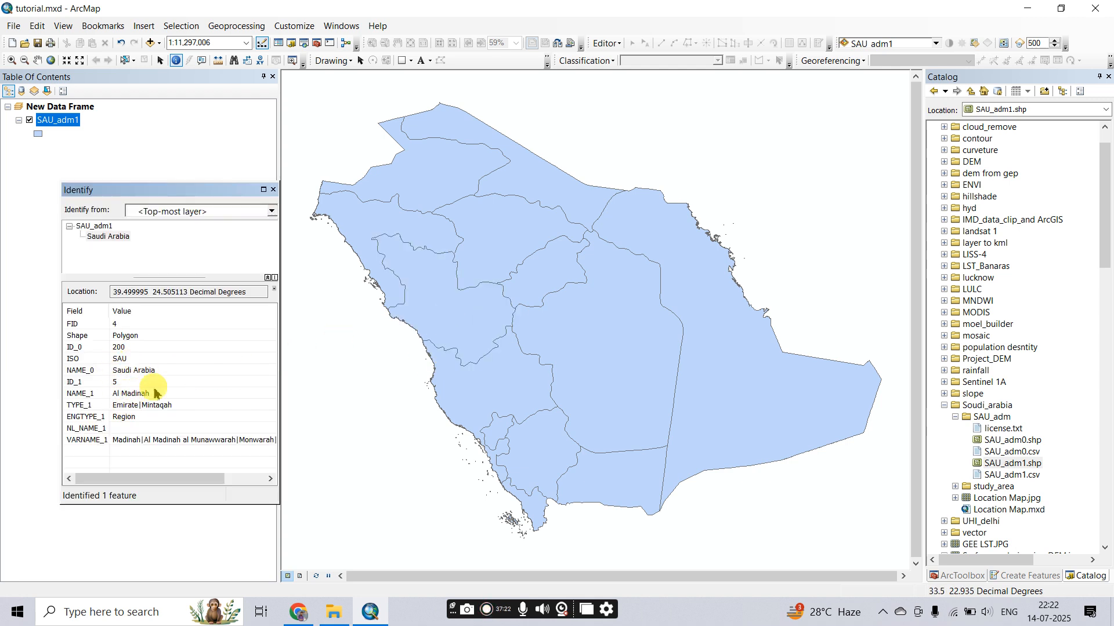
left_click(273, 192)
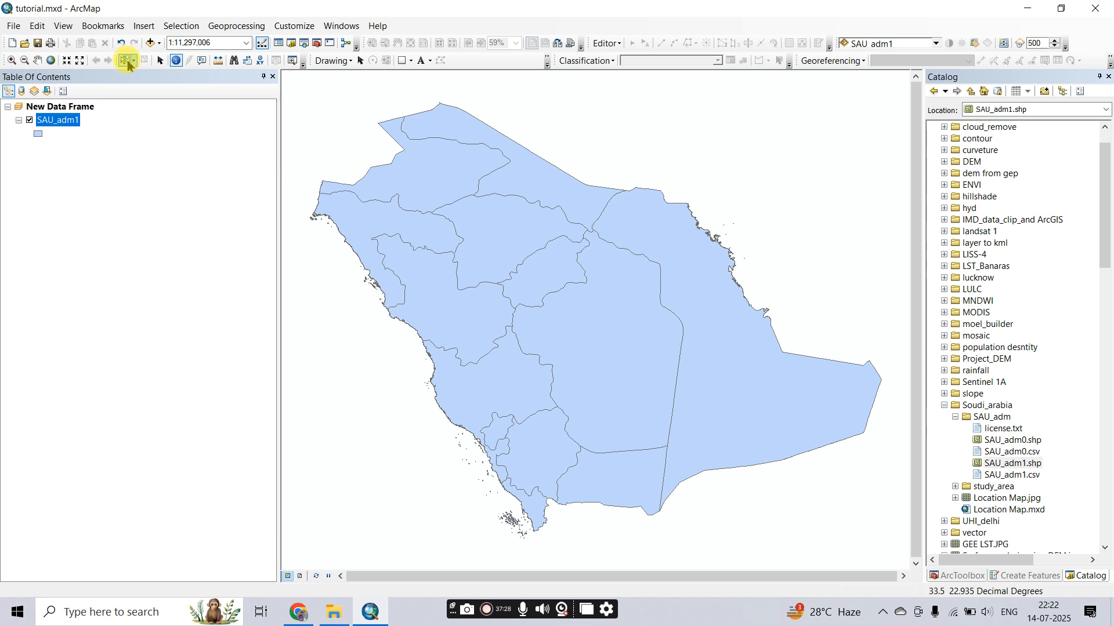
Select the Al Madinah polygon in SAU_adm1 and open the data export for the selected features.
left_click(125, 62)
left_click(448, 312)
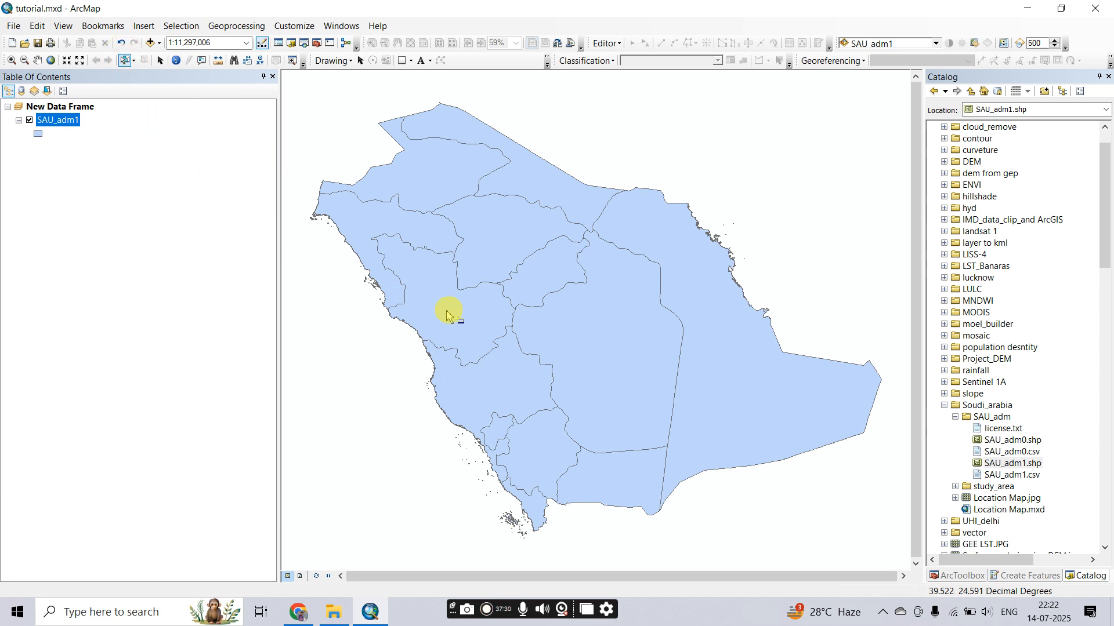
right_click(61, 116)
left_click(63, 125)
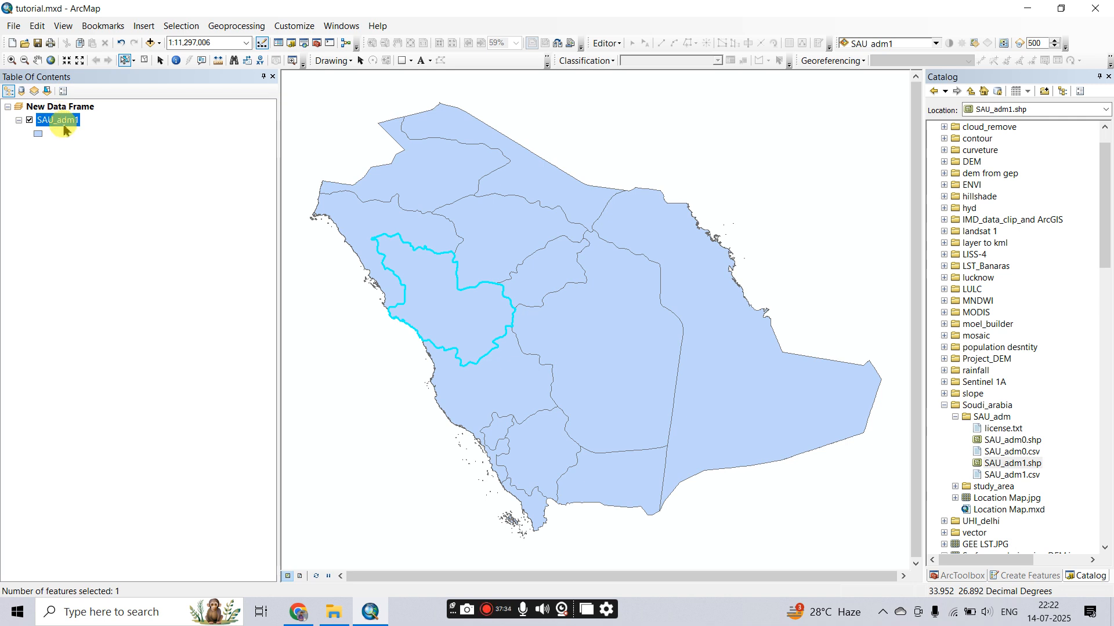
left_click(61, 125)
right_click(67, 126)
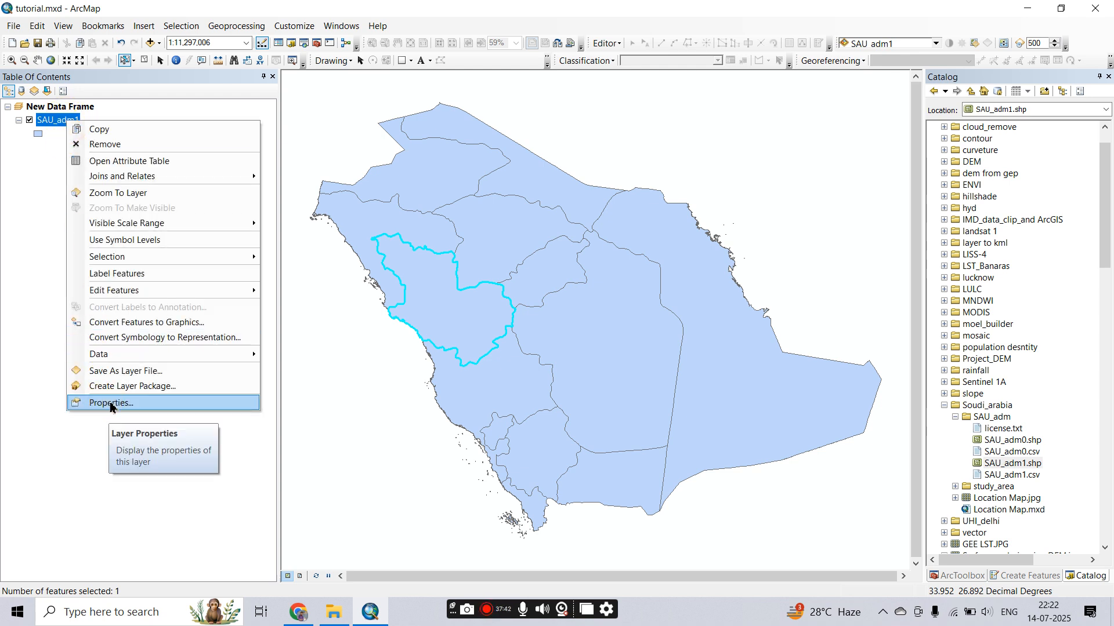
mouse_move(119, 357)
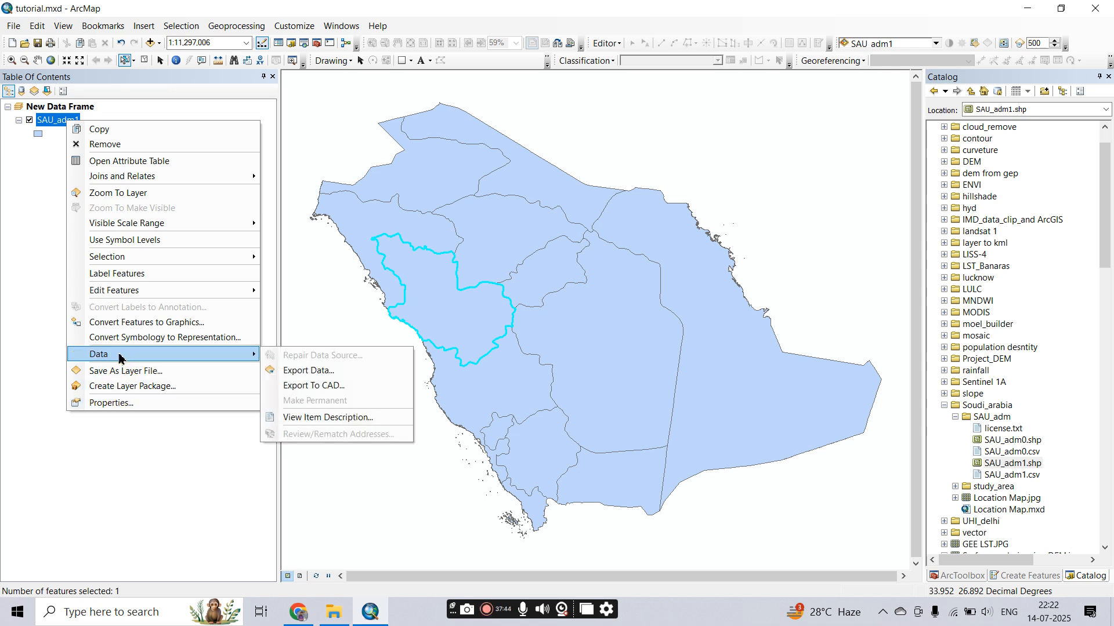
left_click(304, 371)
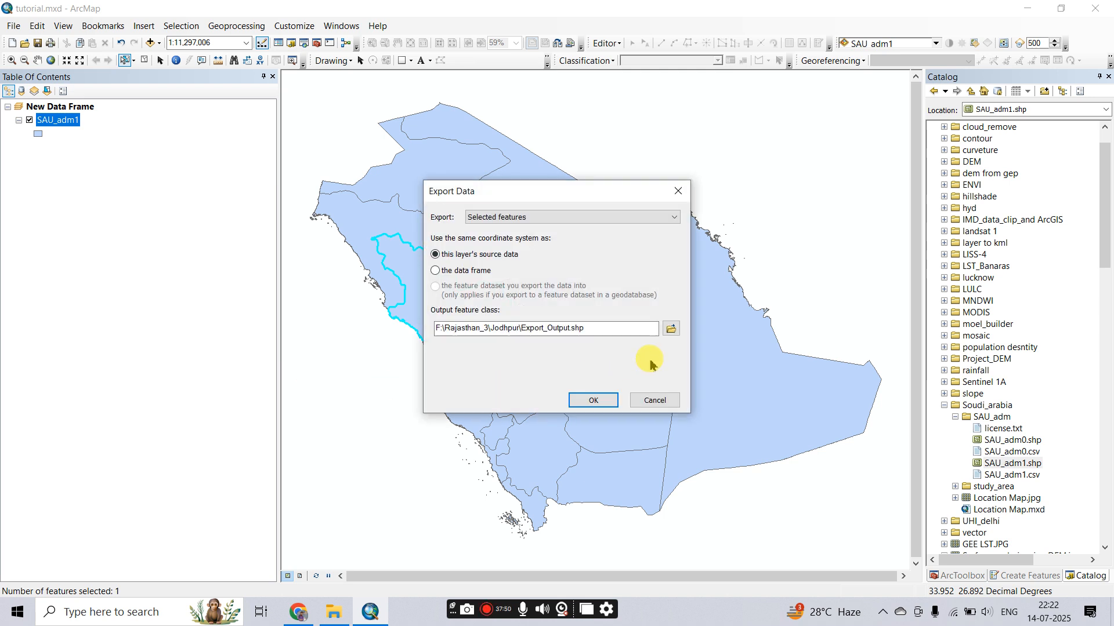
Create a folder named al-madinah inside F:\Tutorial\Soudi_arabia and open it as the export location.
left_click(671, 330)
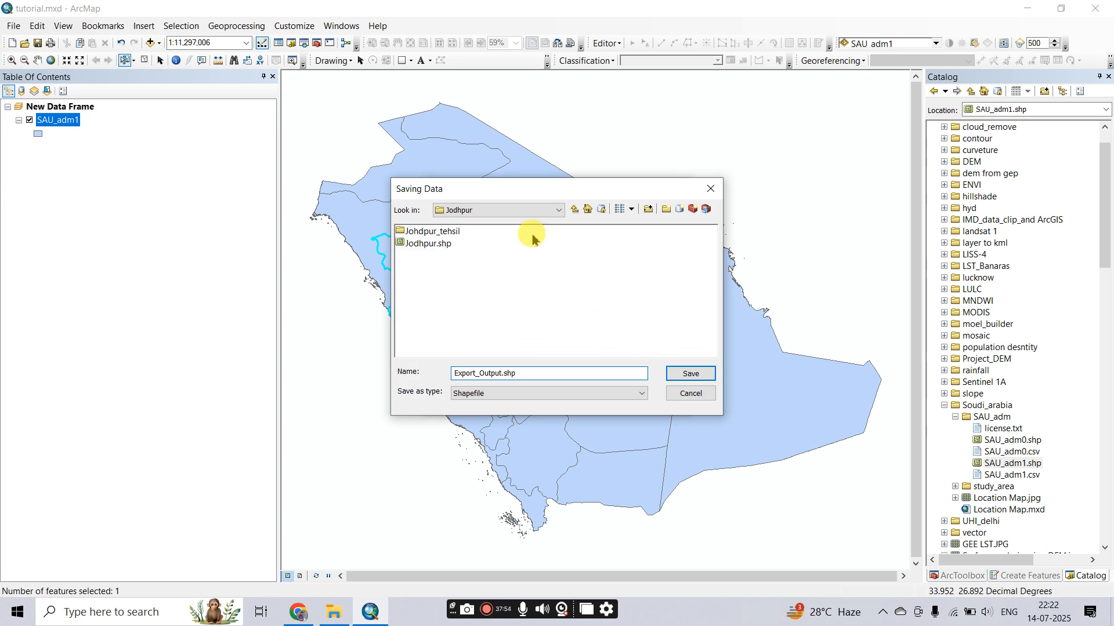
left_click(555, 210)
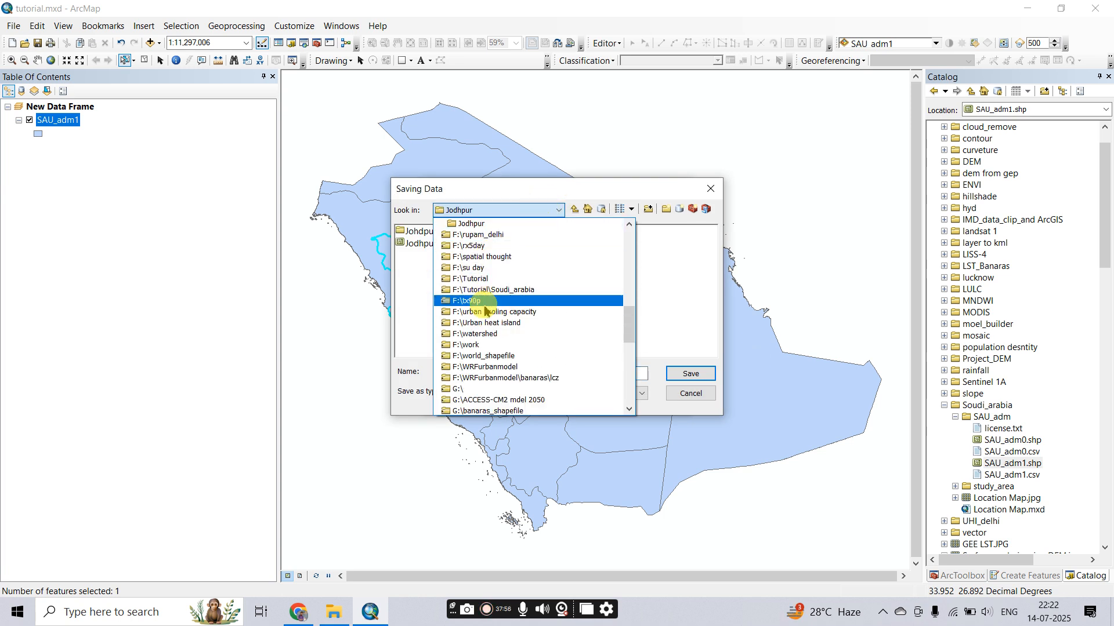
left_click(475, 281)
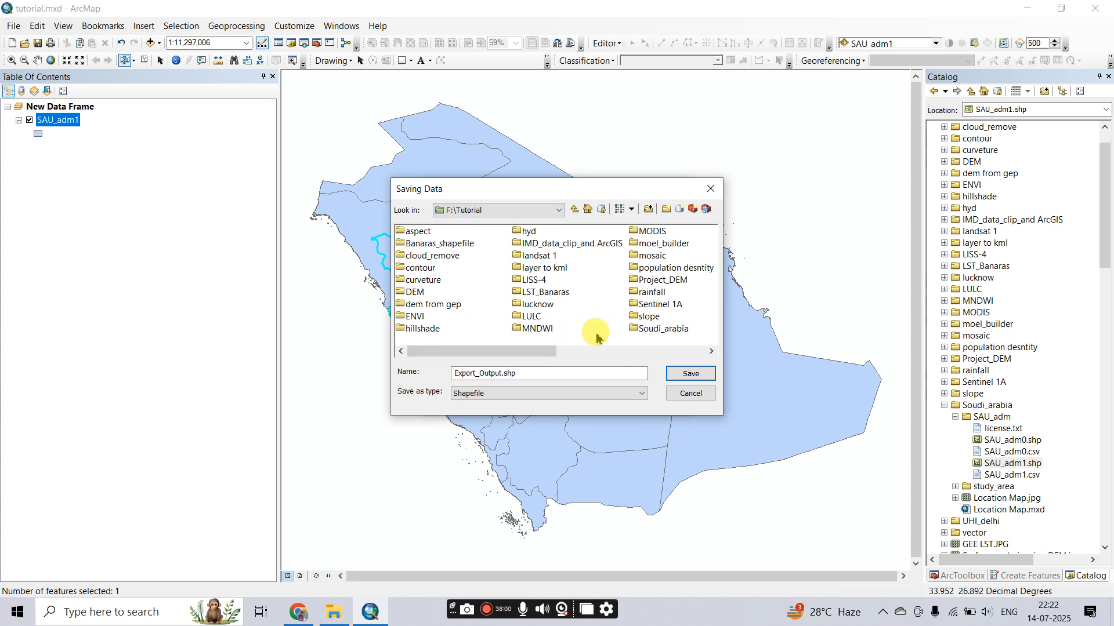
scroll(505, 293, "down", 2)
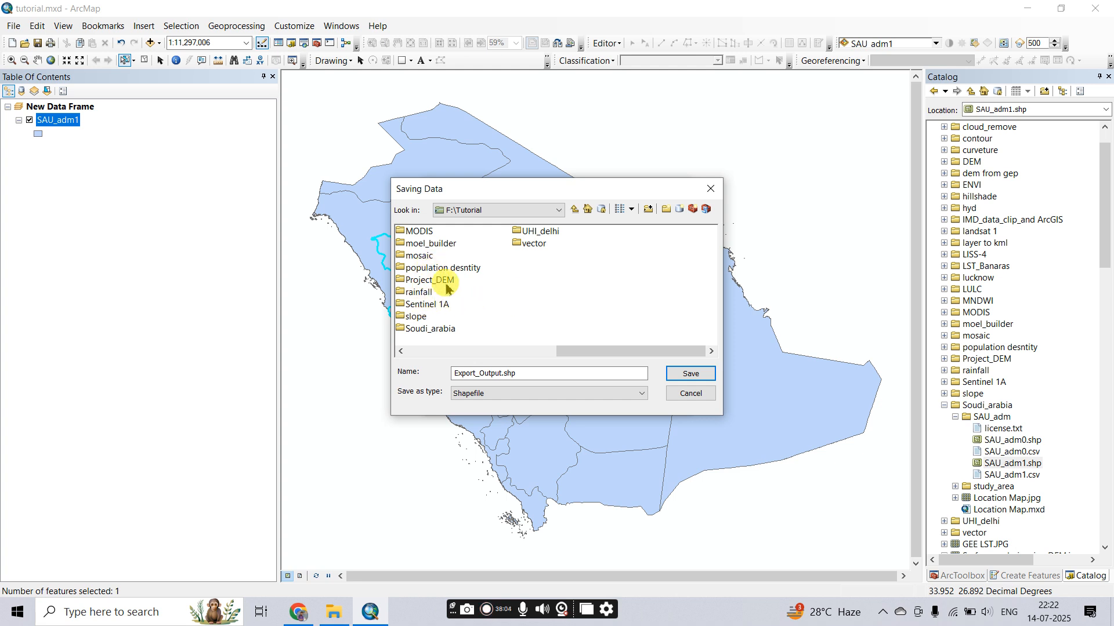
double_click(452, 332)
left_click(666, 210)
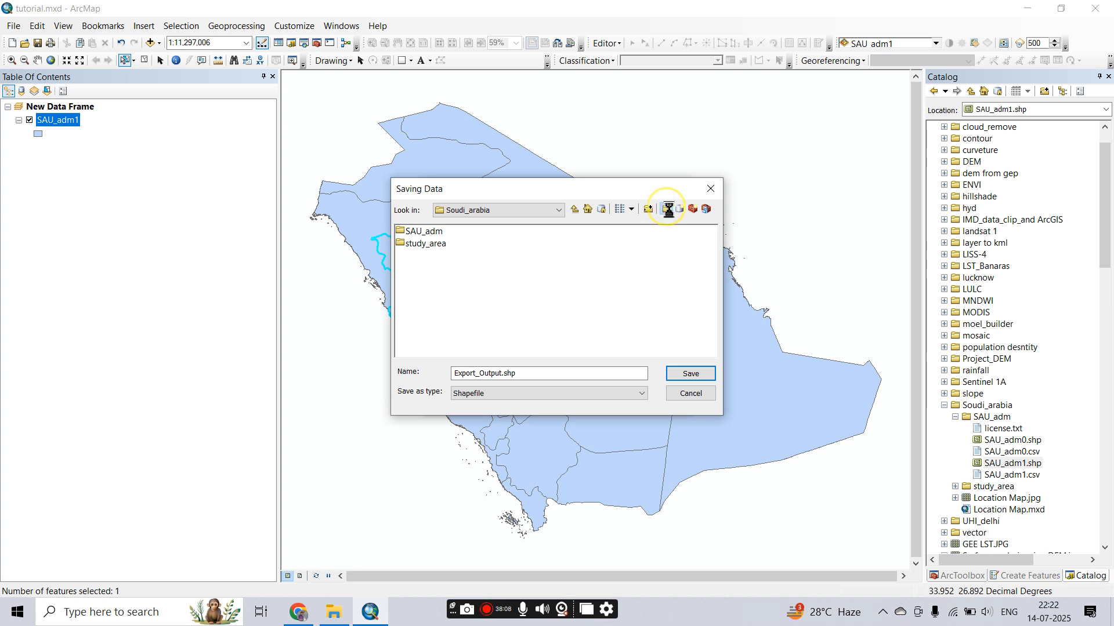
type("al")
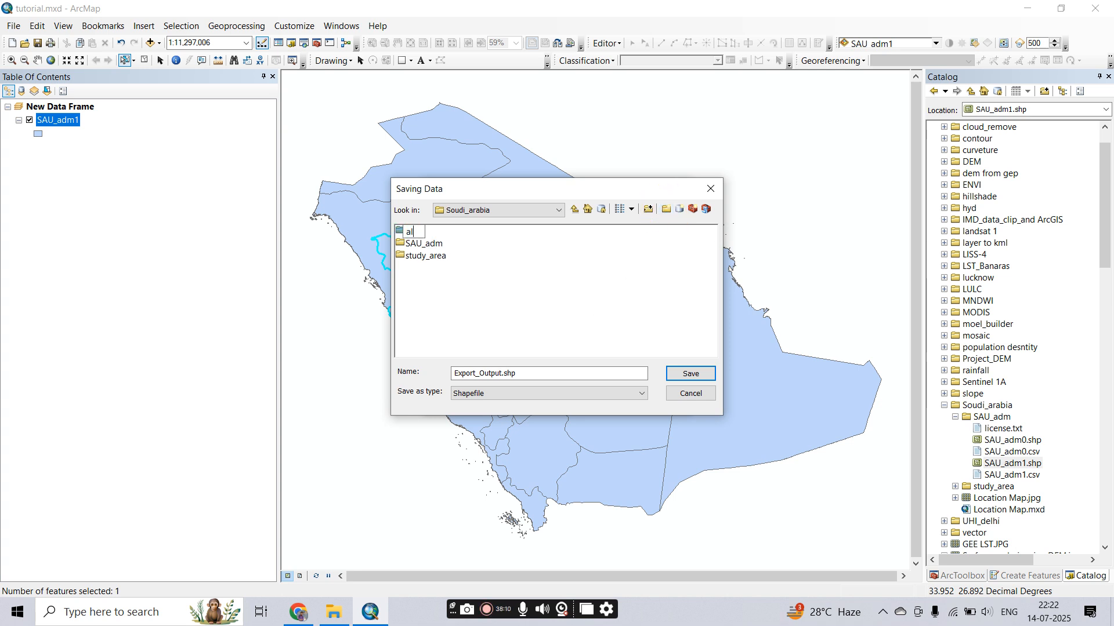
type("-manidinah")
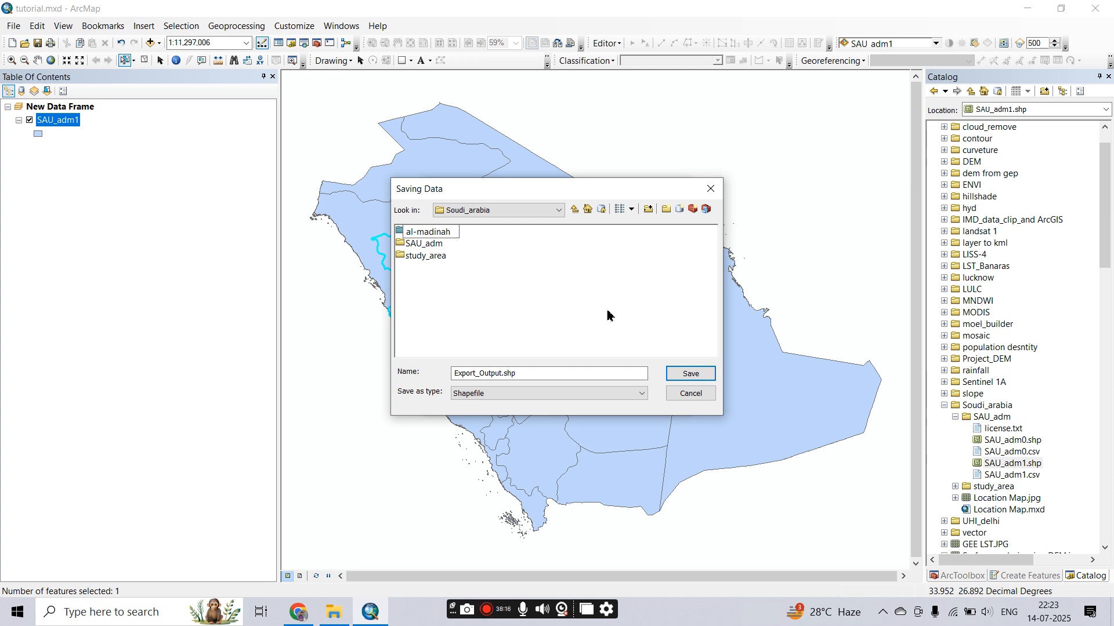
left_click(607, 315)
double_click(436, 232)
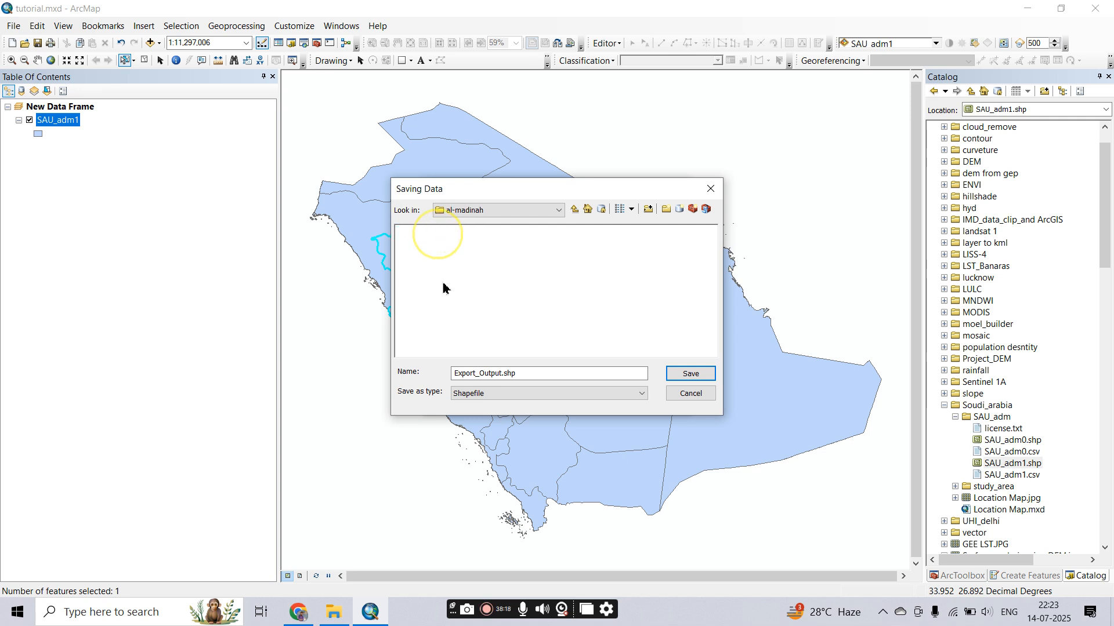
Name the output shapefile al_madinah.shp, export the selected feature and add it to the map as a layer.
left_click(502, 374)
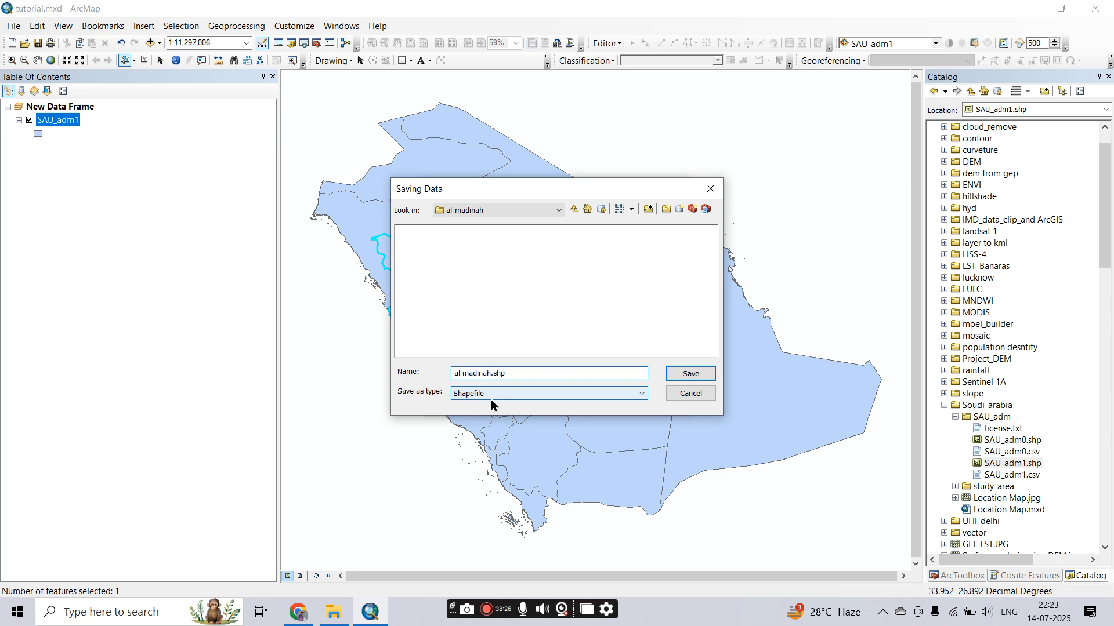
key("Return")
left_click(594, 400)
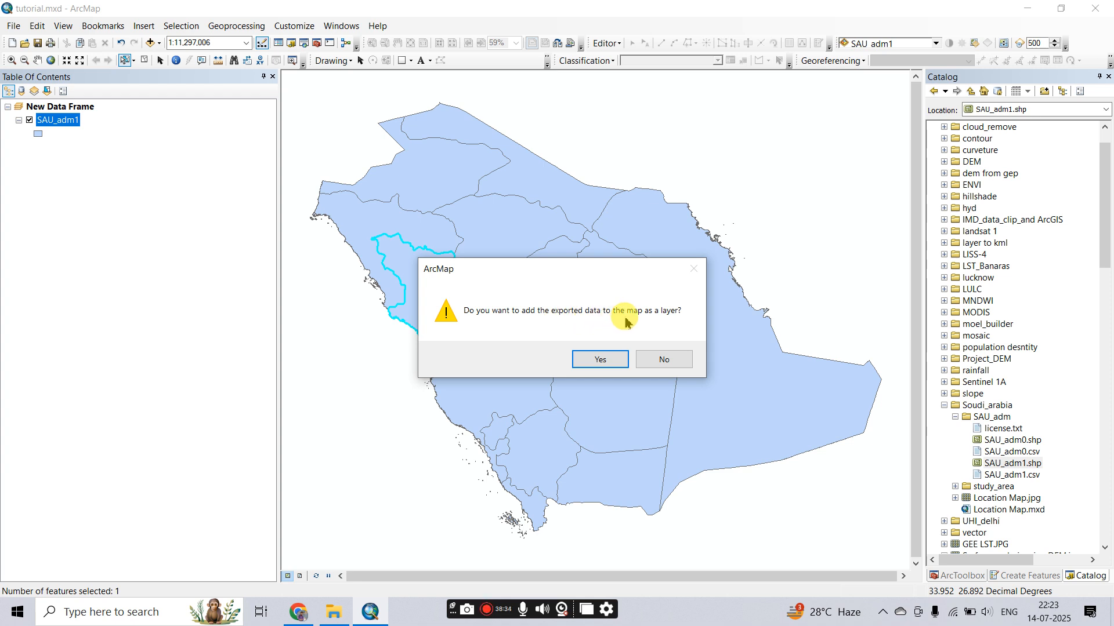
left_click(606, 360)
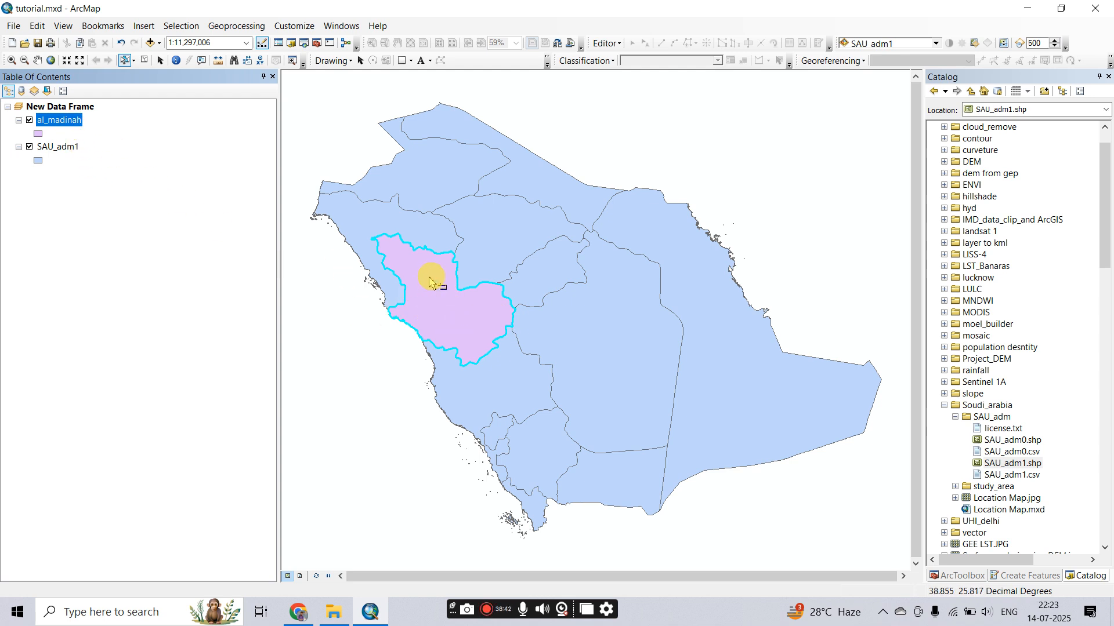
Hide the SAU_adm1 layer and zoom to the full extent of the al_madinah layer.
left_click(29, 147)
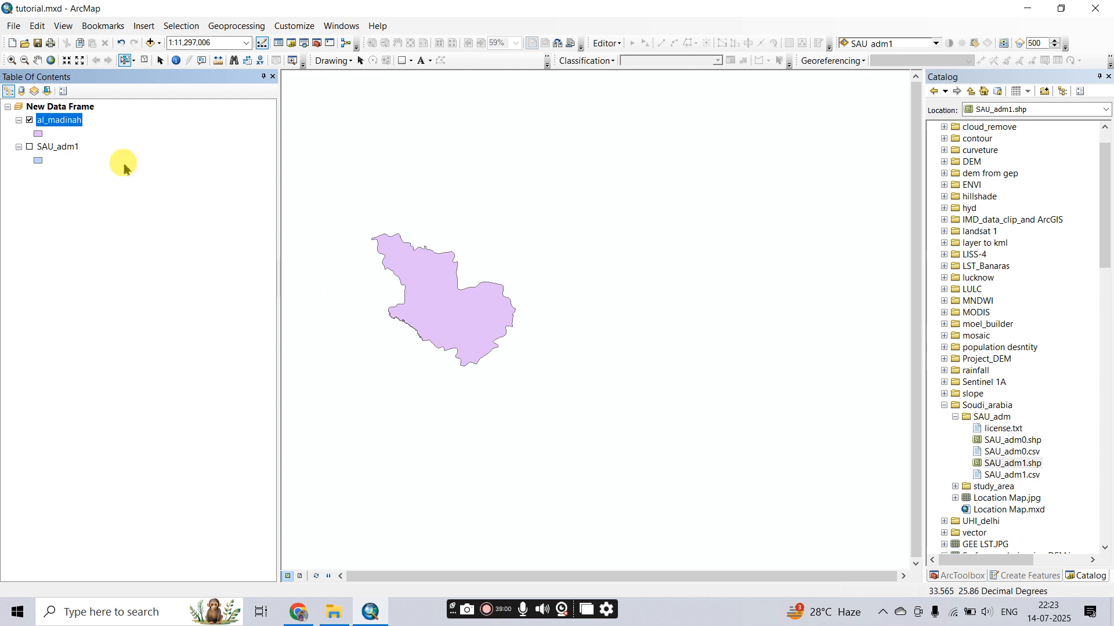
left_click(65, 60)
left_click(66, 60)
left_click(66, 60)
left_click(65, 60)
left_click(66, 60)
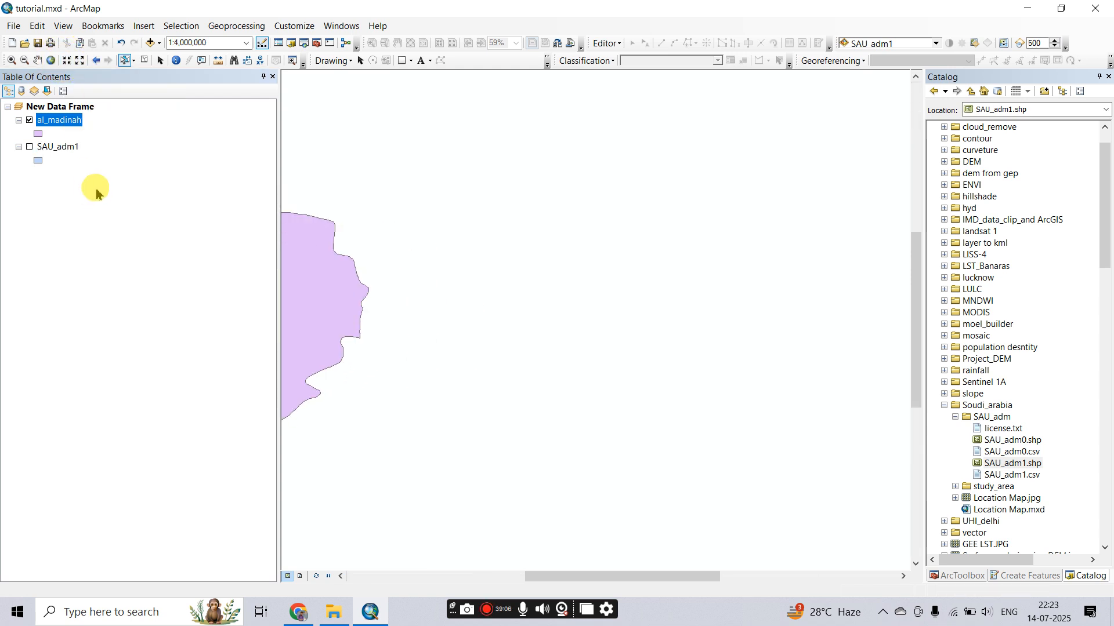
left_click(64, 125)
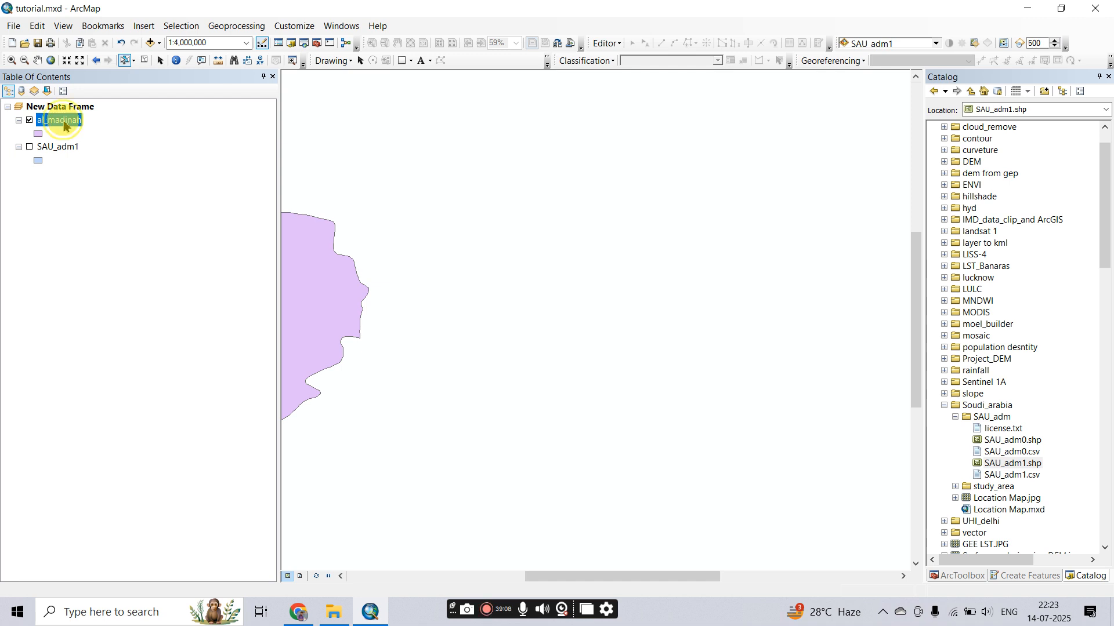
right_click(64, 125)
left_click(94, 193)
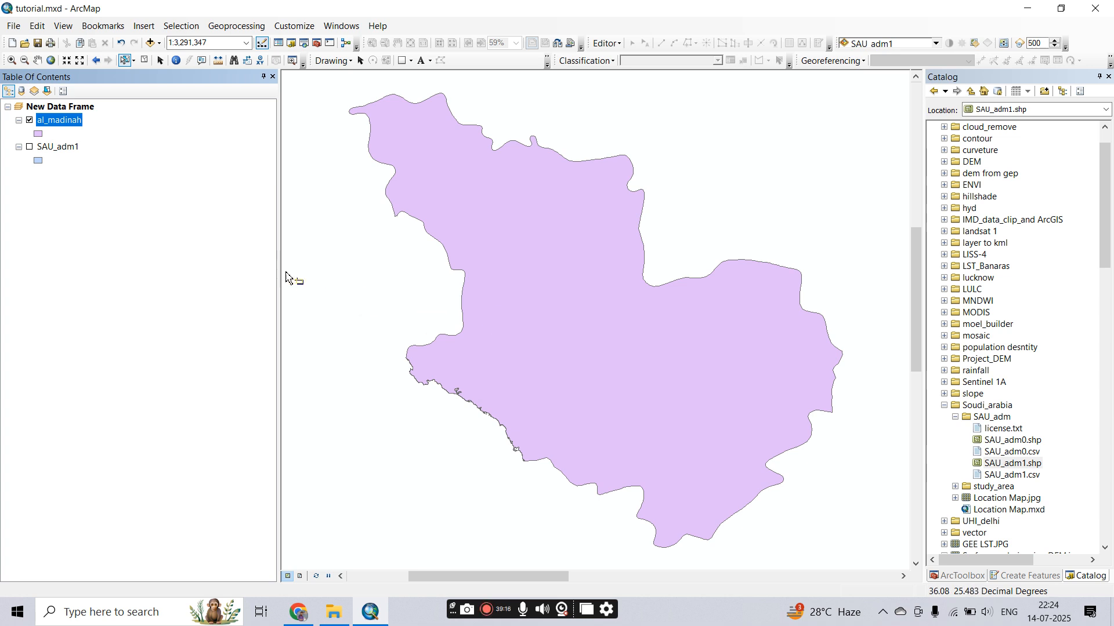
Hide the al_madinah layer and turn the SAU_adm1 layer back on.
left_click(29, 121)
left_click(29, 146)
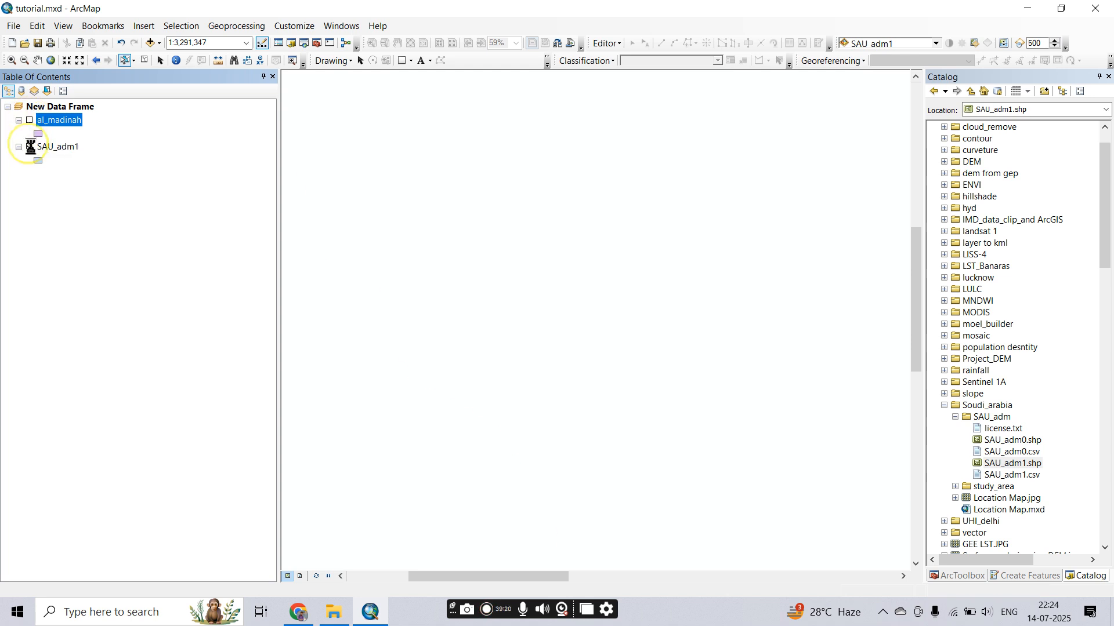
Zoom the map to the full extent of the SAU_adm1 layer.
right_click(61, 146)
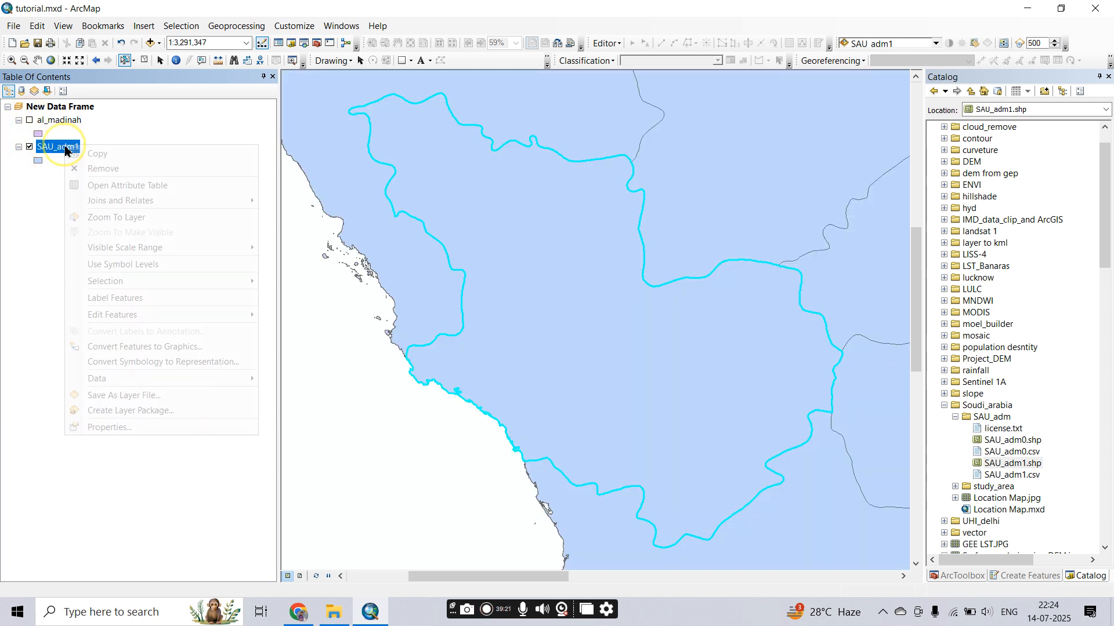
left_click(104, 218)
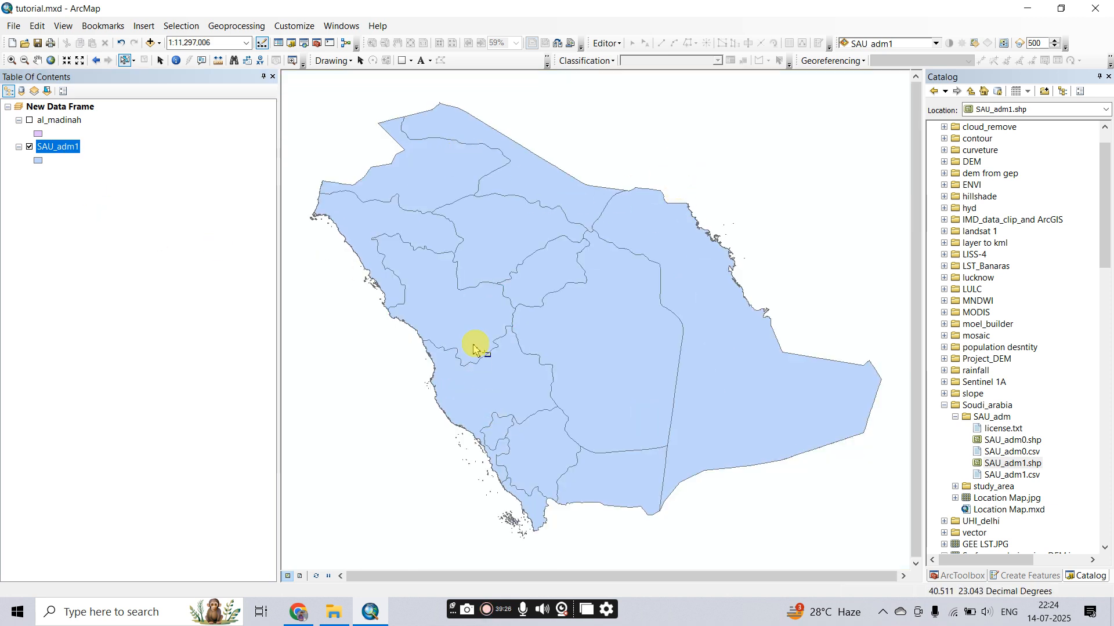
right_click(68, 154)
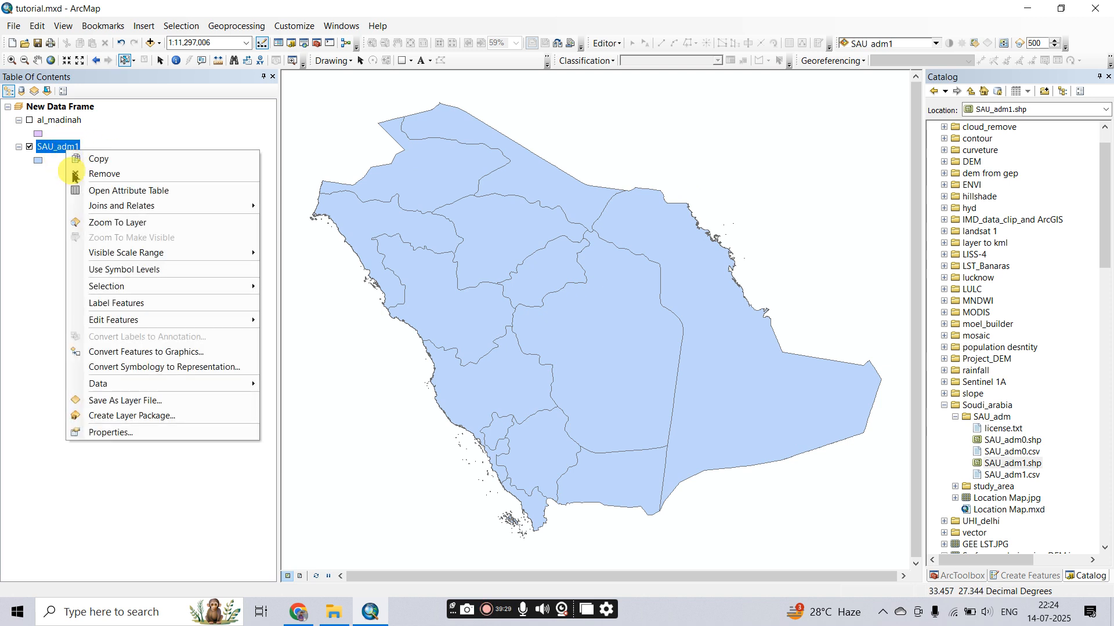
left_click(102, 432)
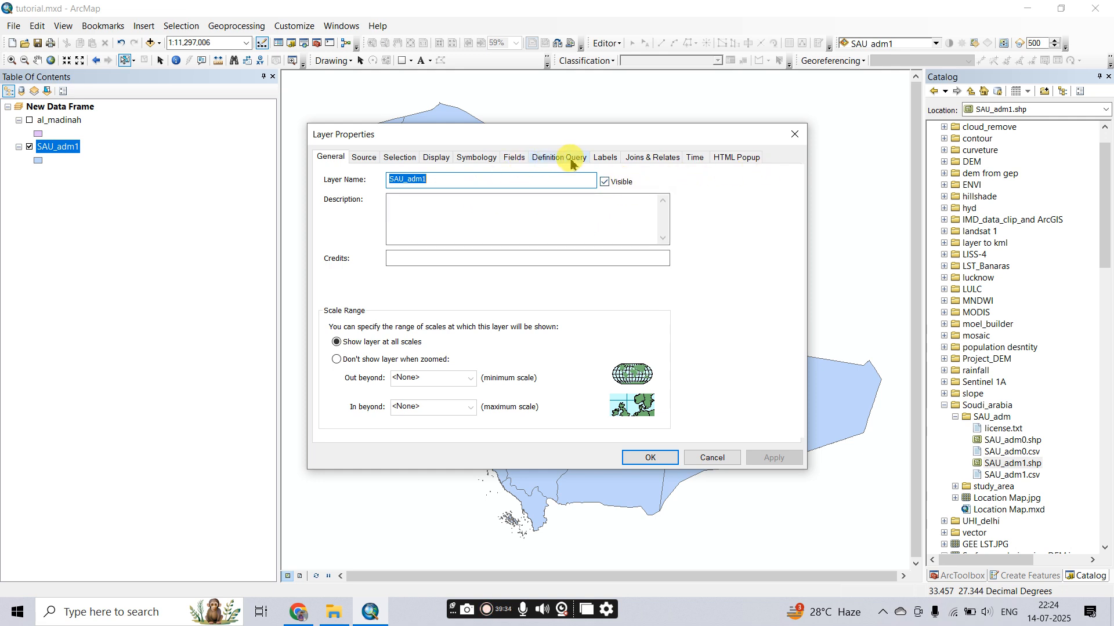
left_click(607, 159)
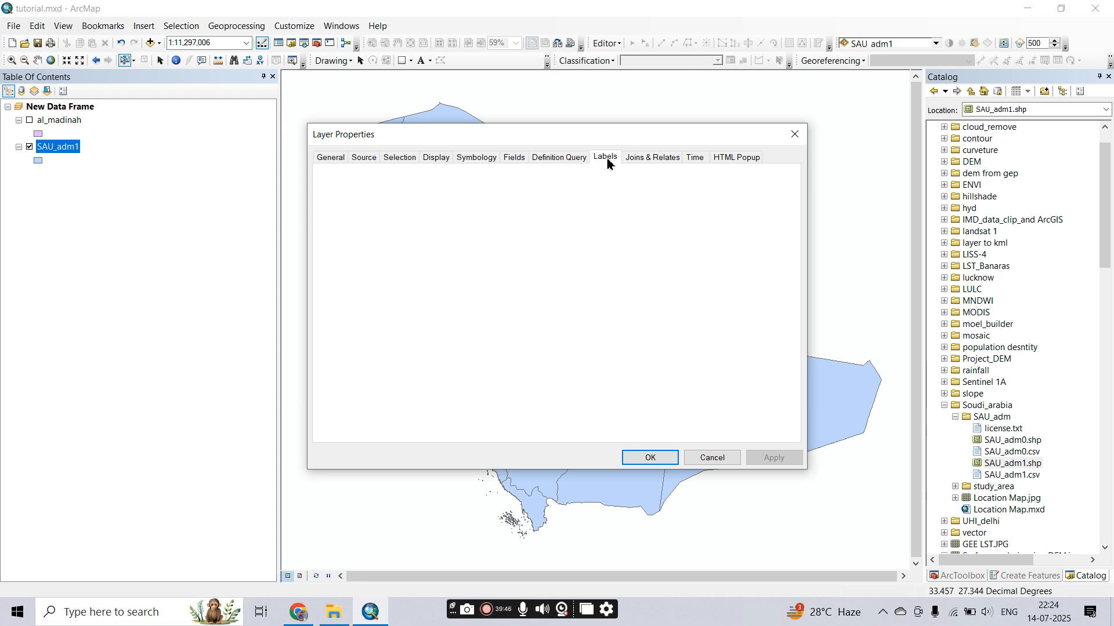
left_click(54, 147)
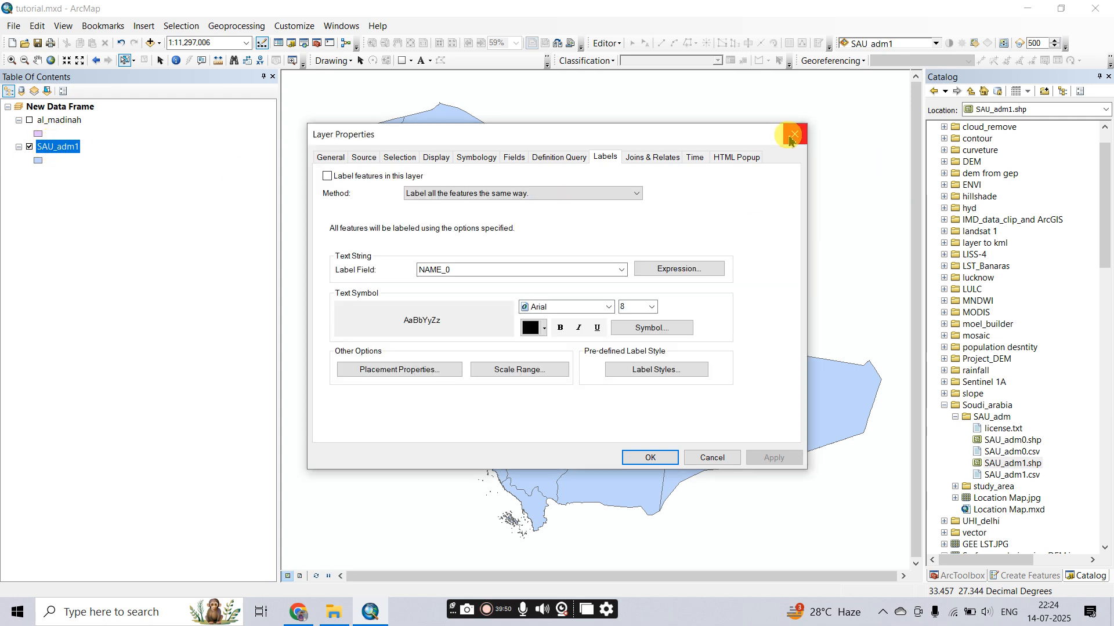
left_click(60, 145)
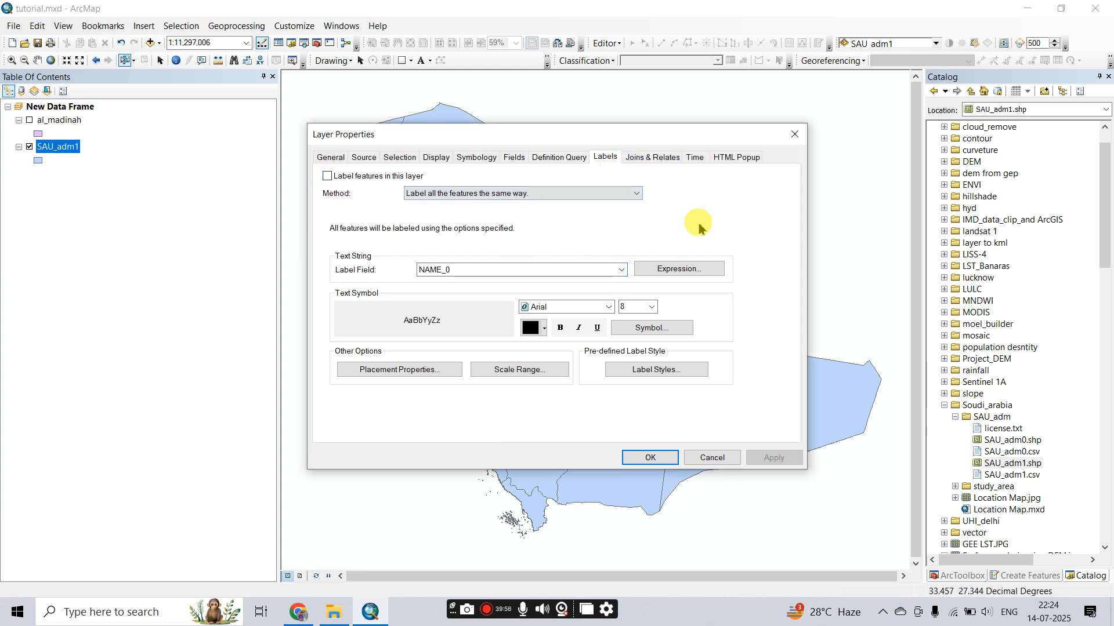
left_click(791, 141)
left_click(52, 152)
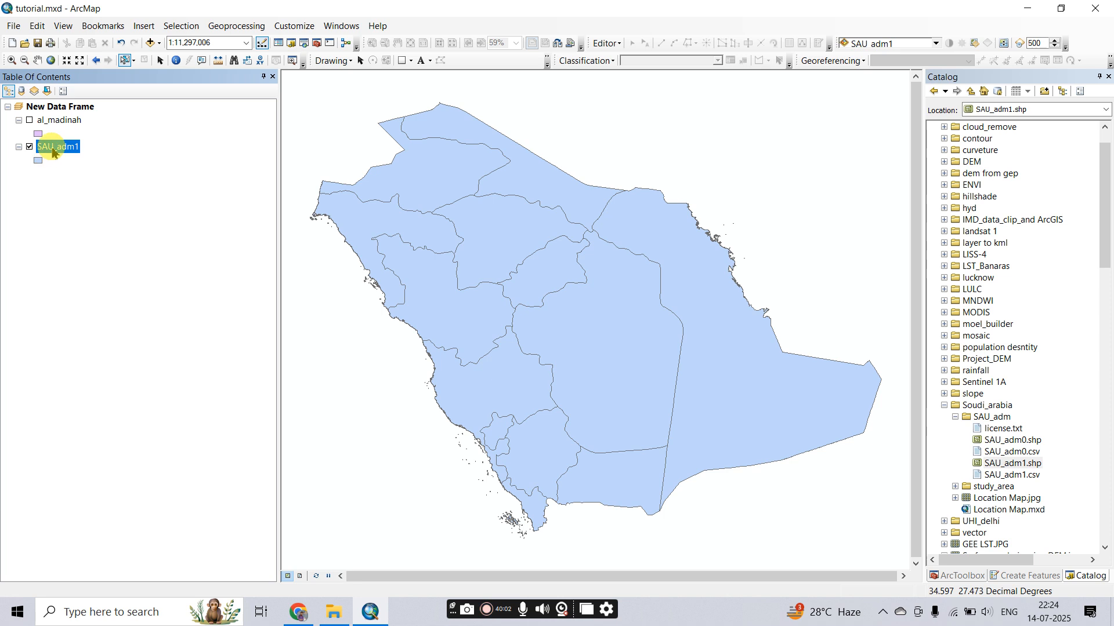
left_click(131, 207)
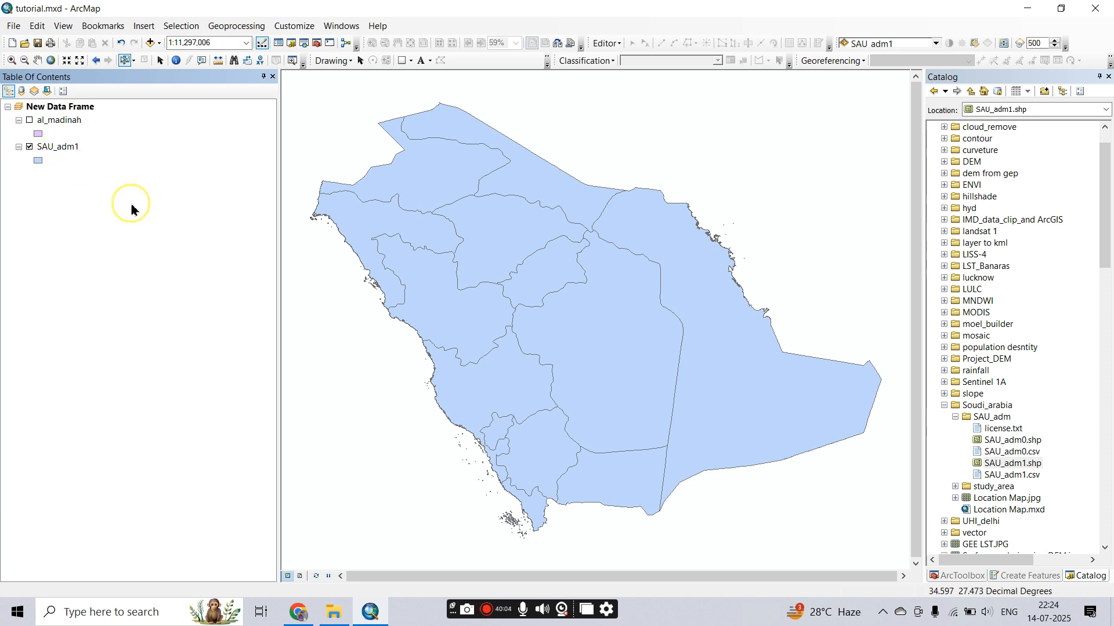
left_click(51, 152)
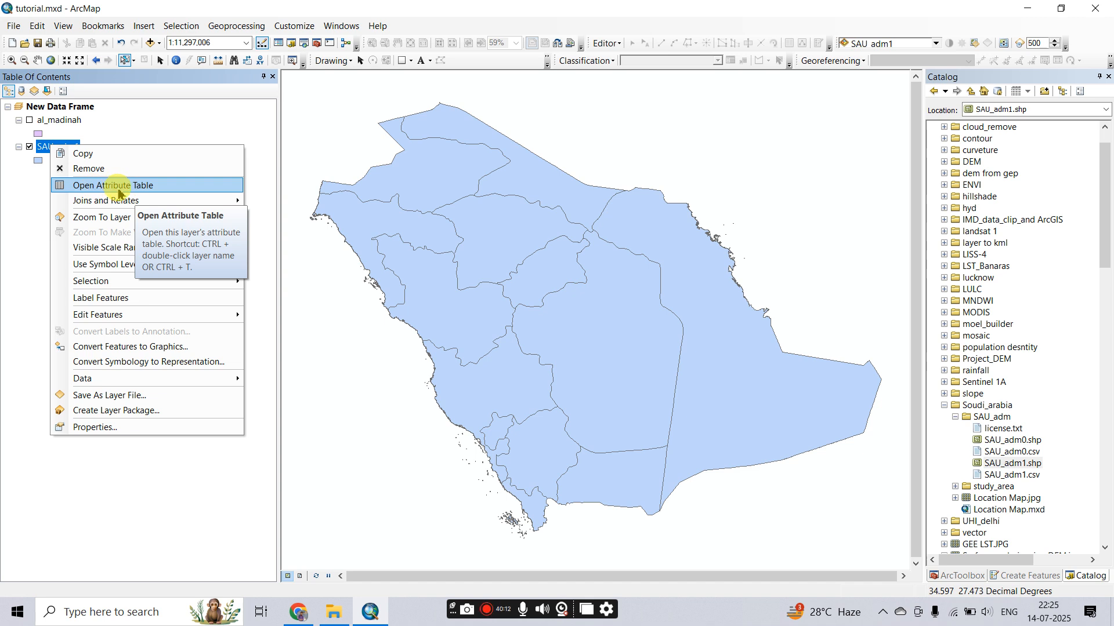
left_click(145, 124)
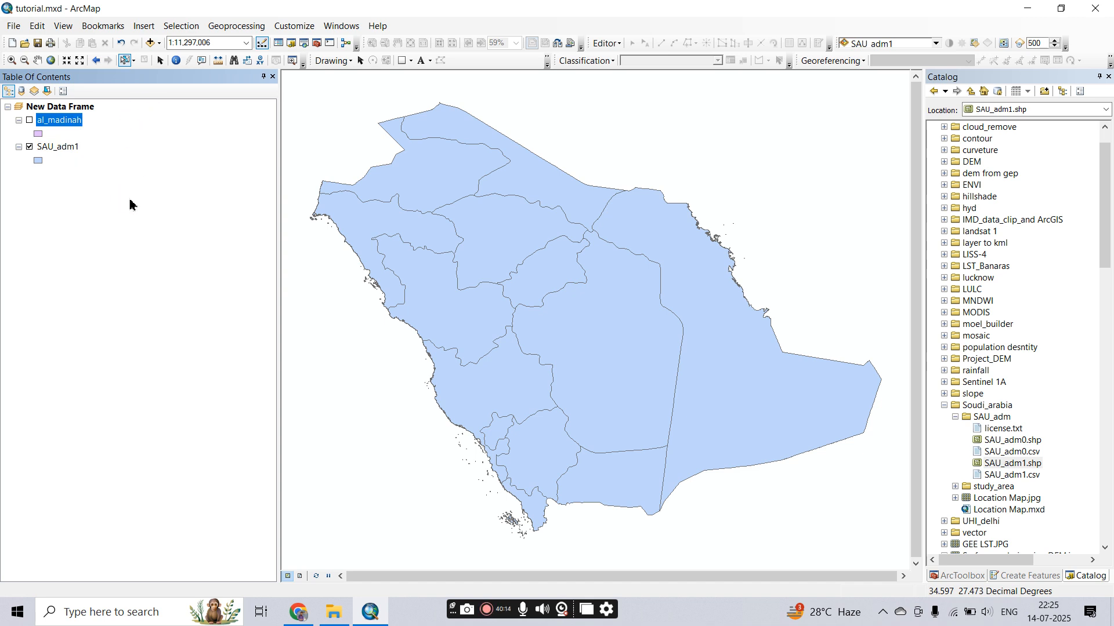
Examine the name fields in the SAU_adm1 attribute table, widening the table to read all columns, and close it.
left_click(56, 148)
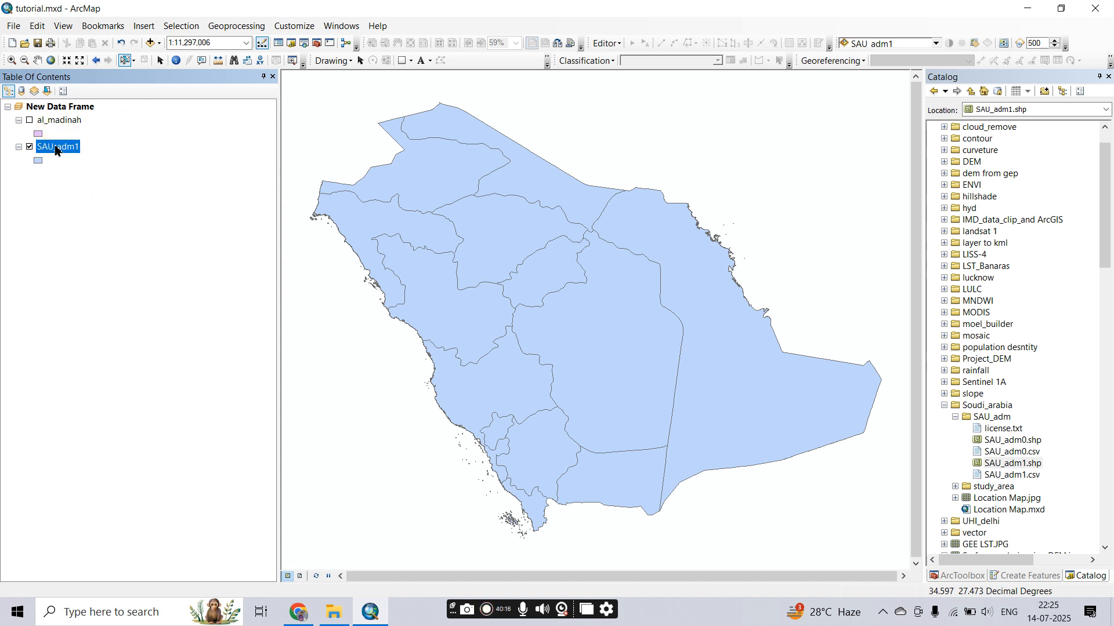
right_click(56, 148)
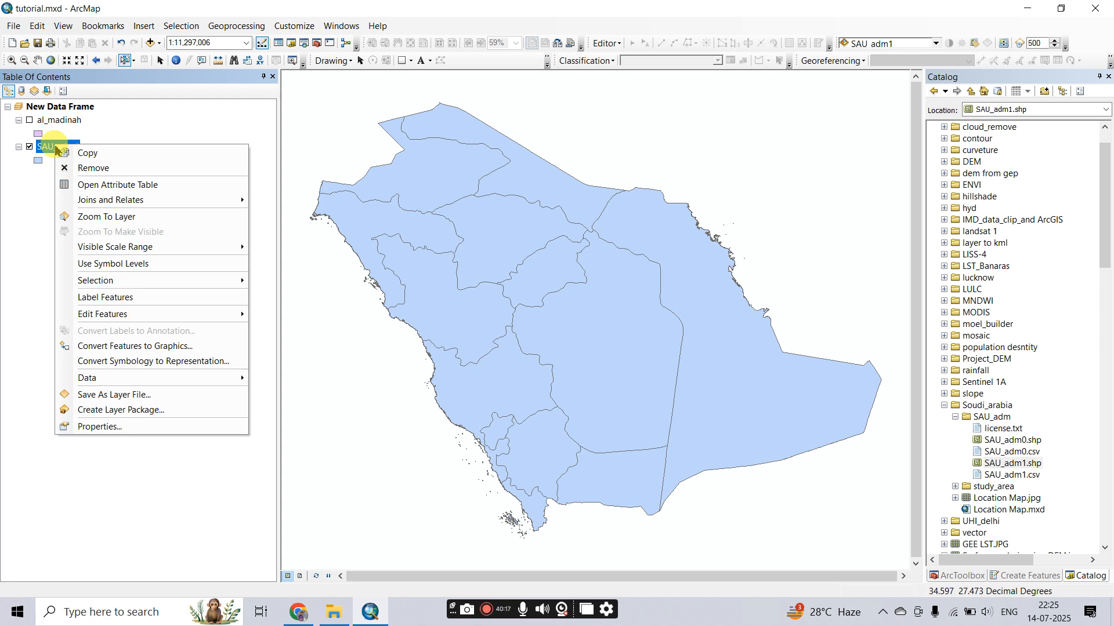
left_click(119, 185)
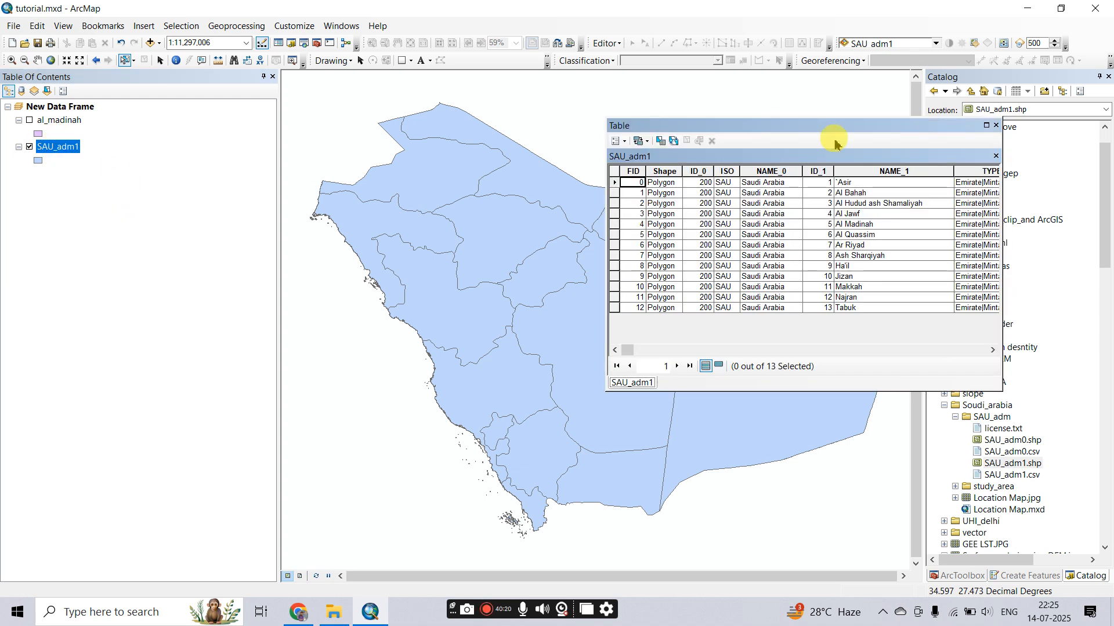
left_click_drag(834, 124, 537, 140)
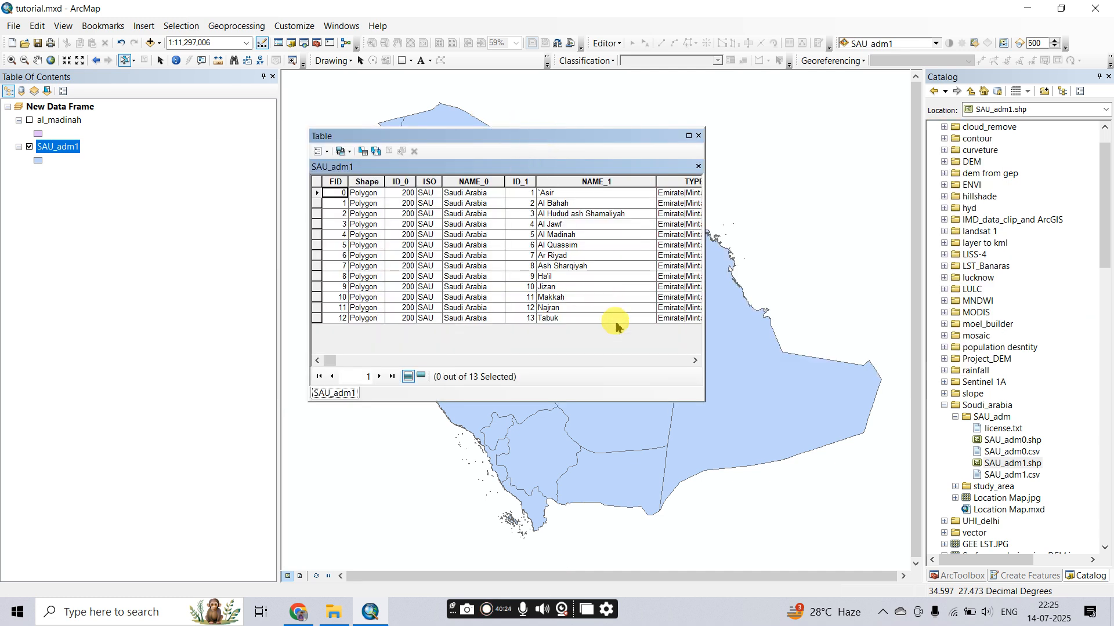
left_click_drag(704, 252, 1069, 255)
left_click_drag(801, 136, 642, 136)
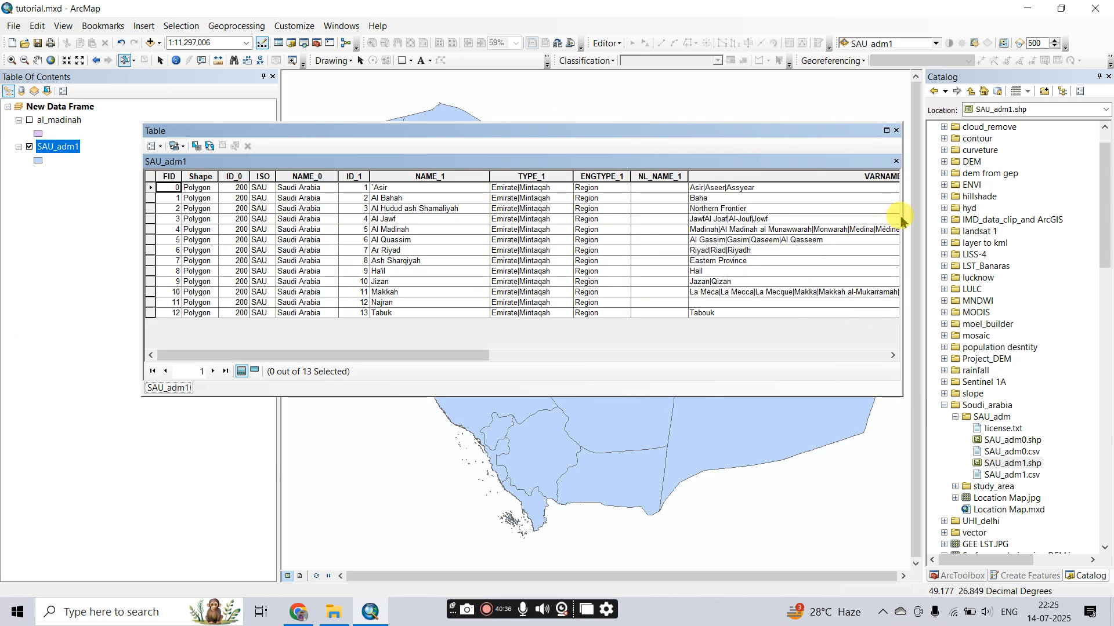
left_click_drag(900, 220, 1068, 218)
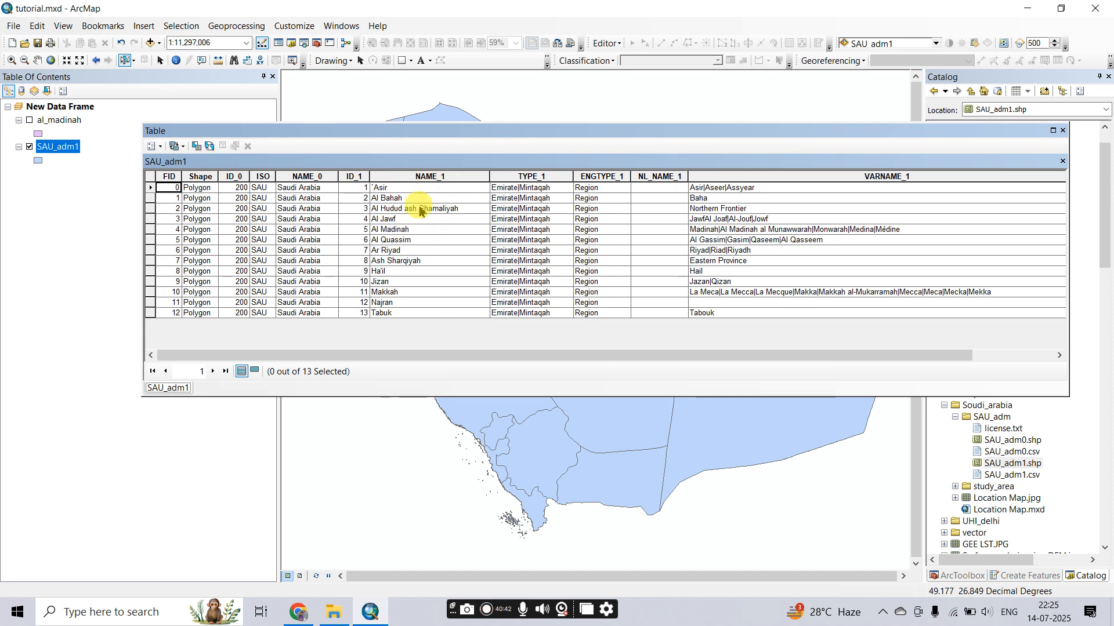
left_click_drag(1069, 198, 508, 221)
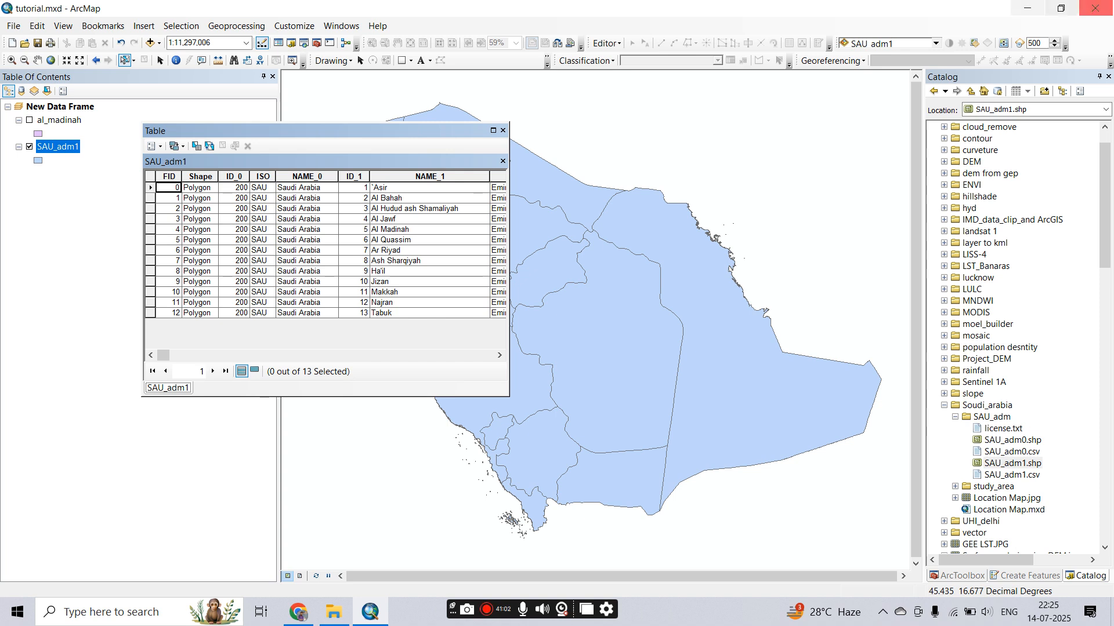
left_click(503, 130)
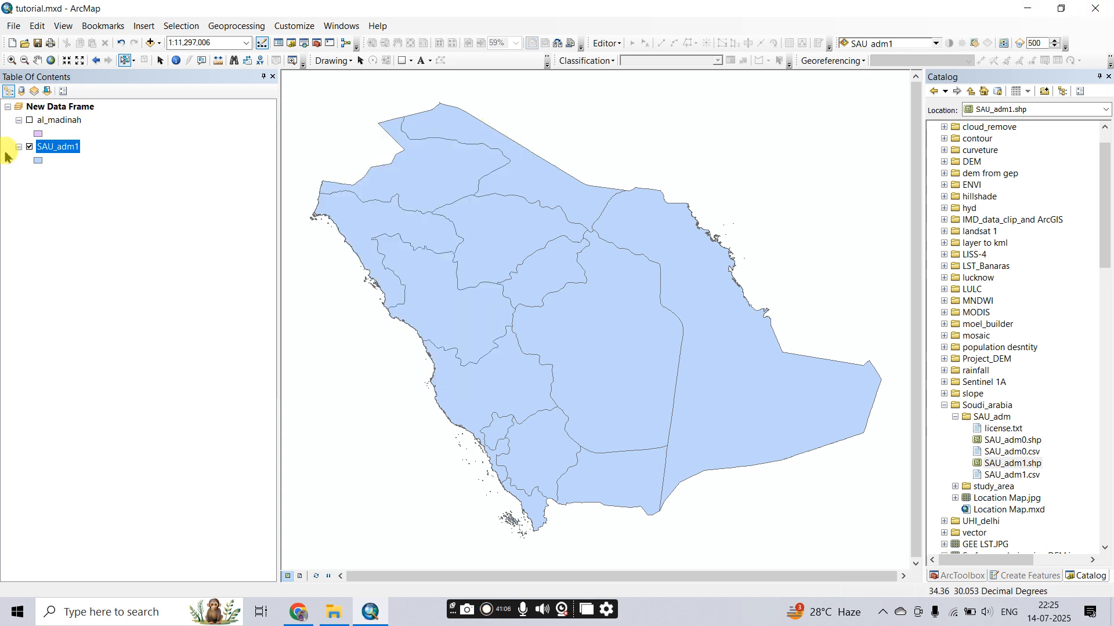
Turn on feature labels for the SAU_adm1 layer and apply them with NAME_0 as the label field.
right_click(71, 149)
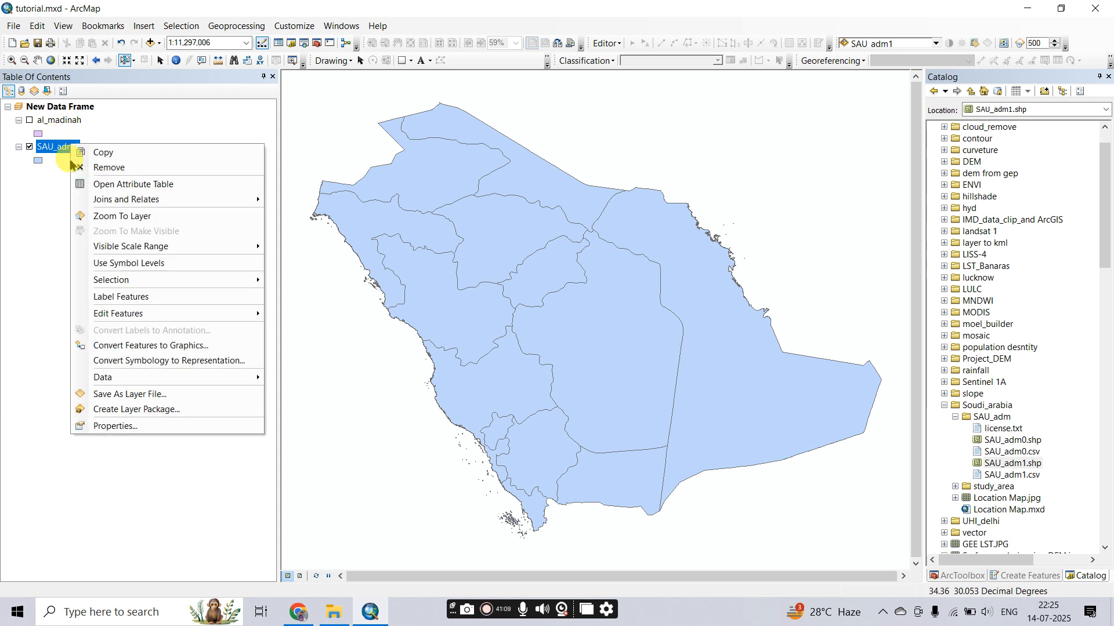
left_click(116, 427)
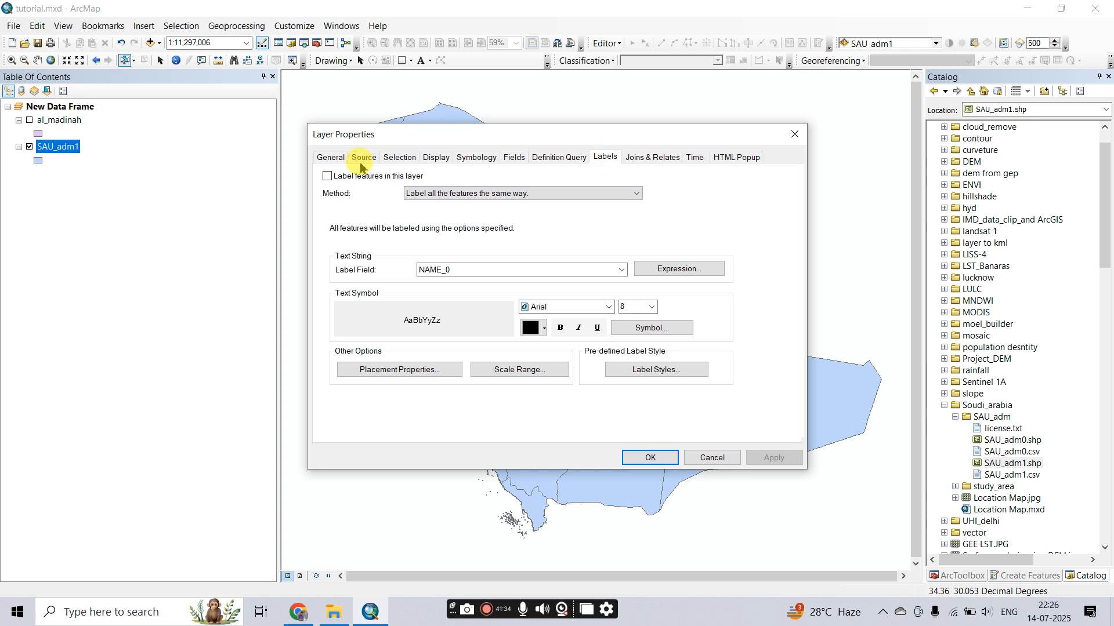
left_click(326, 179)
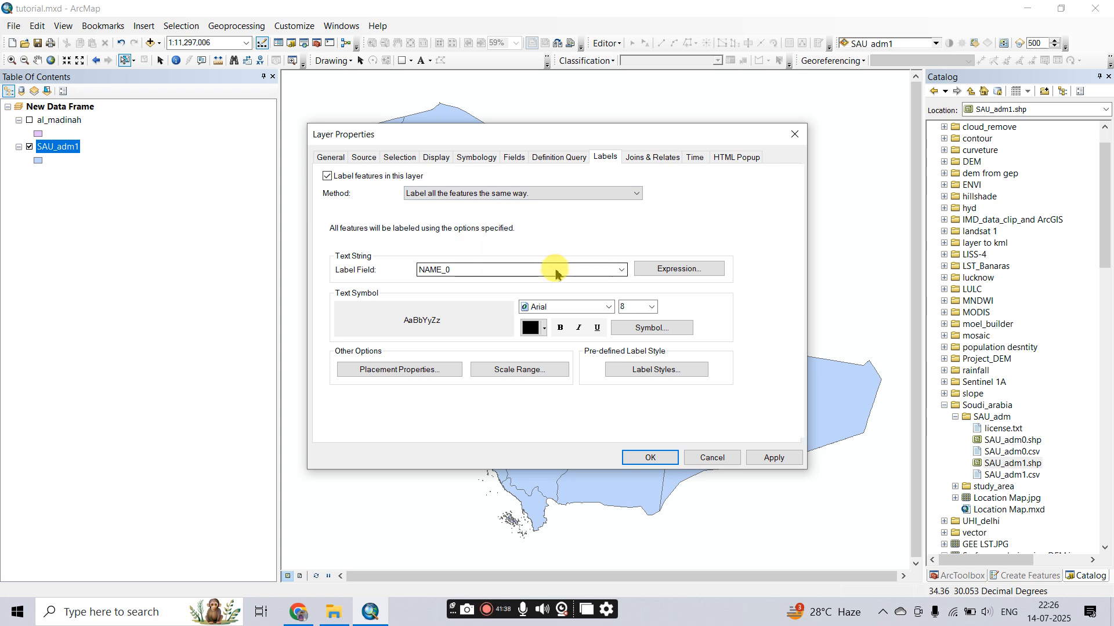
left_click_drag(553, 135, 848, 33)
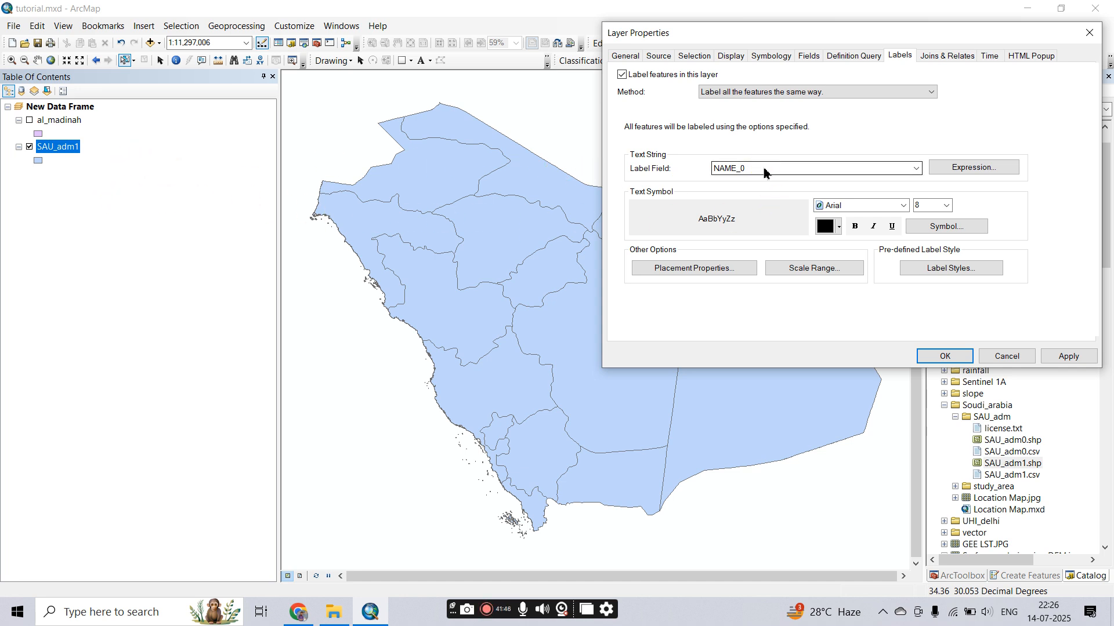
left_click(1069, 357)
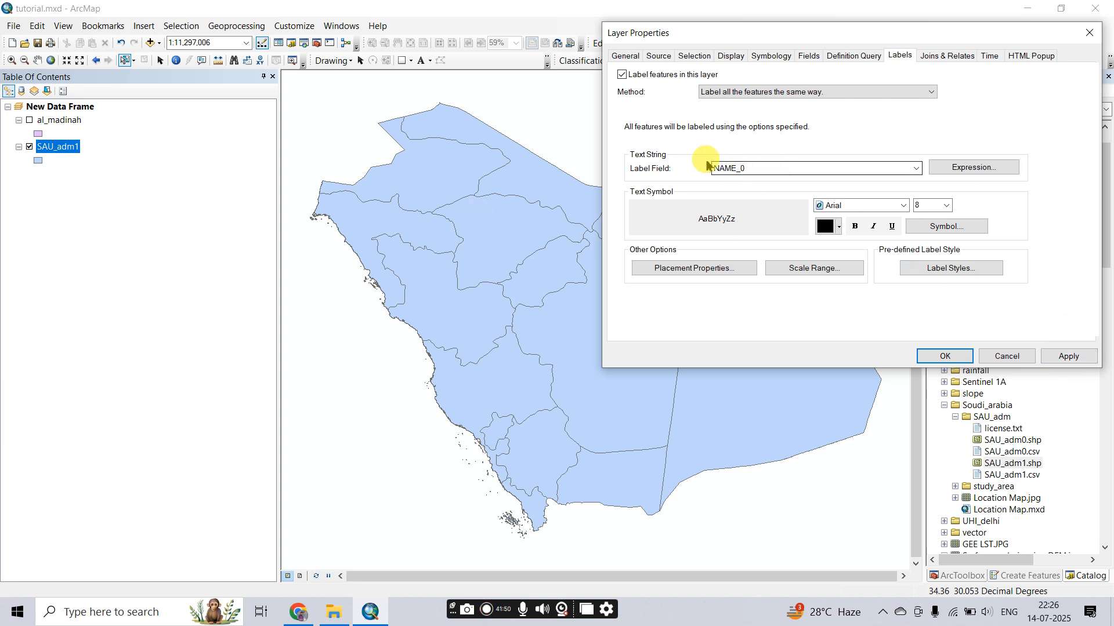
left_click(1064, 354)
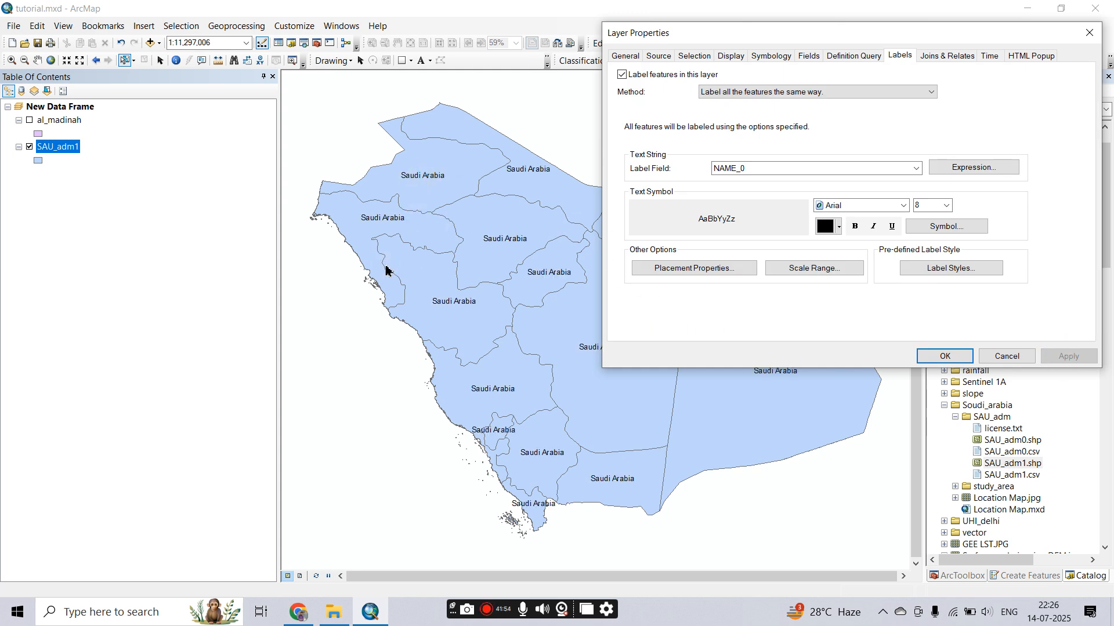
left_click_drag(929, 37, 132, 193)
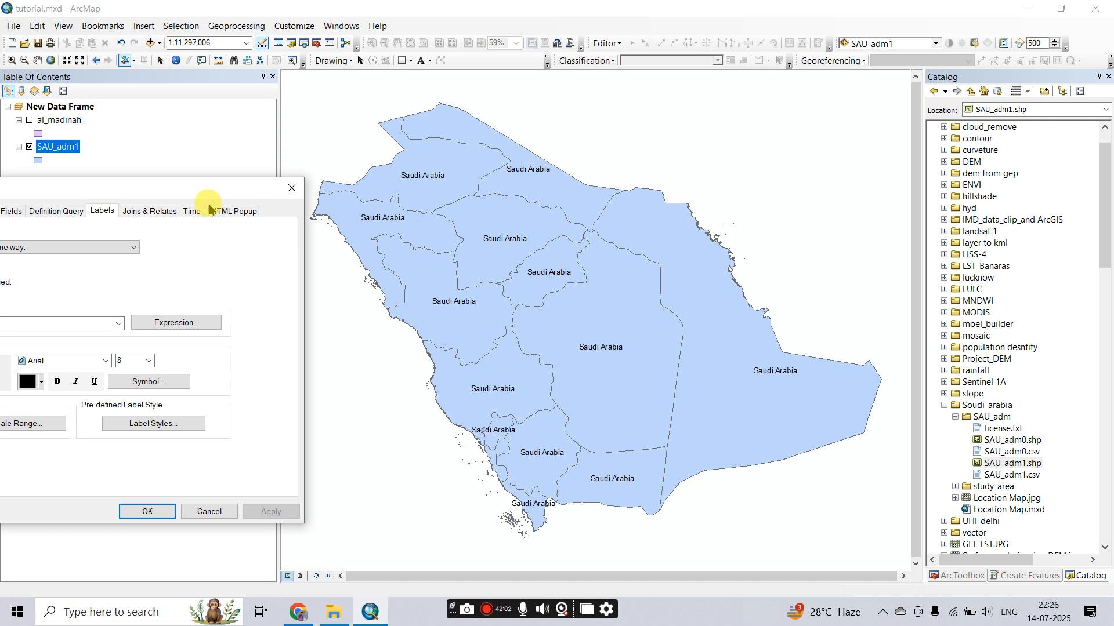
left_click_drag(199, 190, 996, 112)
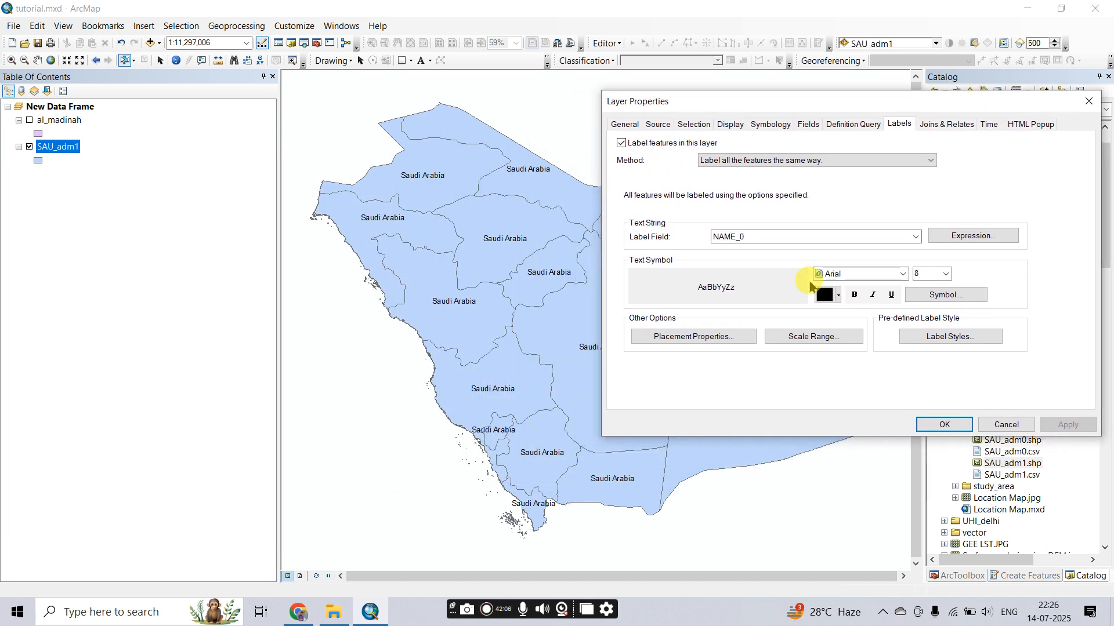
Change the SAU_adm1 label field to NAME_1 and apply it to the map.
left_click(916, 238)
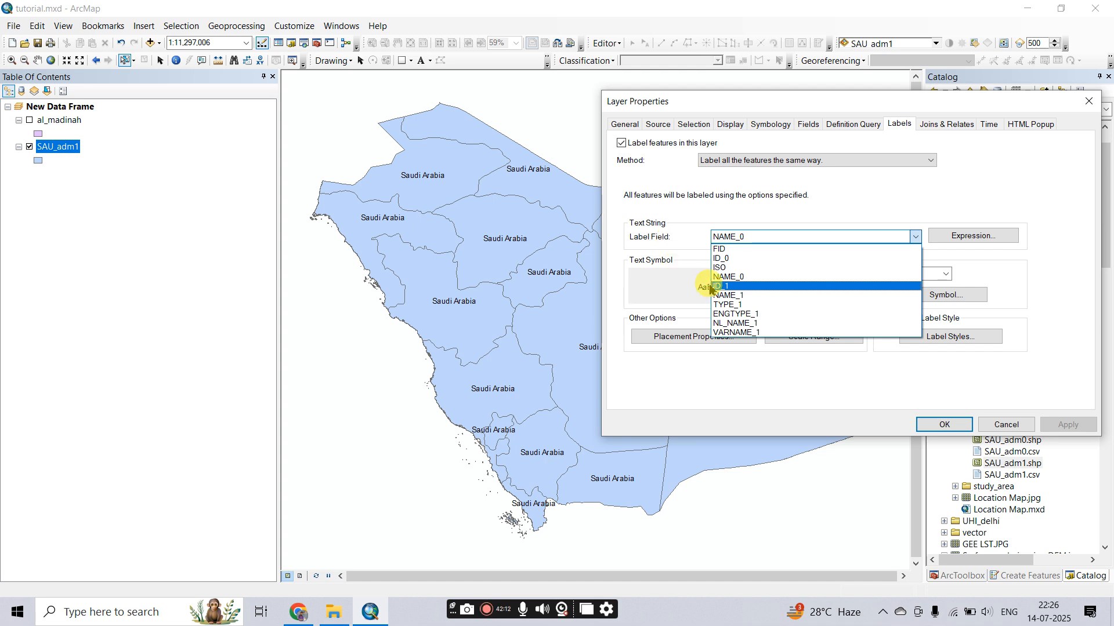
left_click(723, 297)
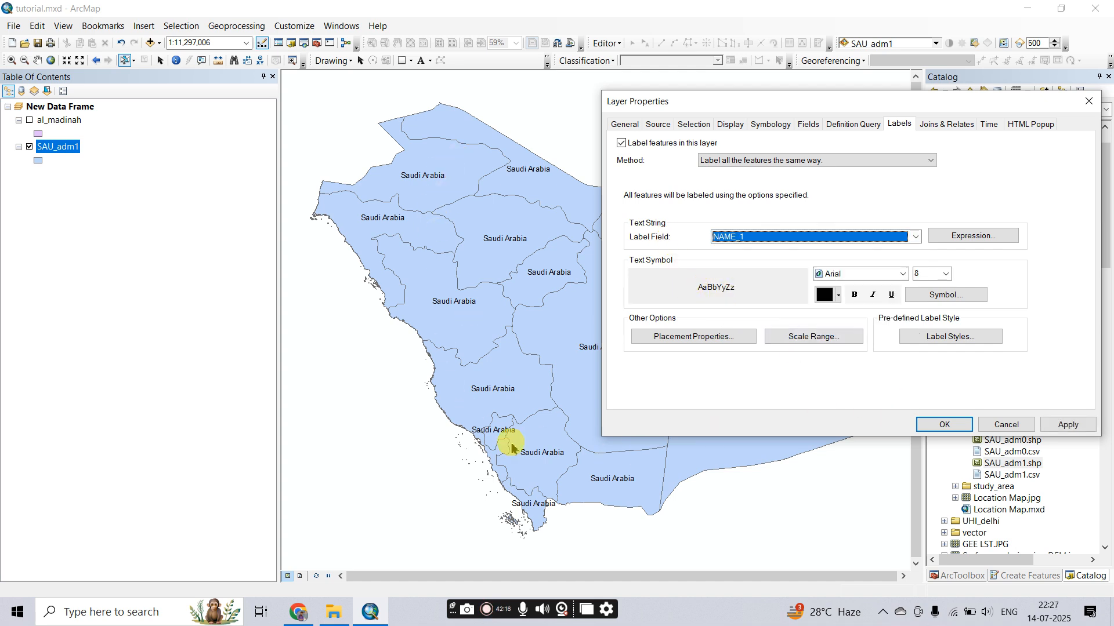
left_click(1064, 426)
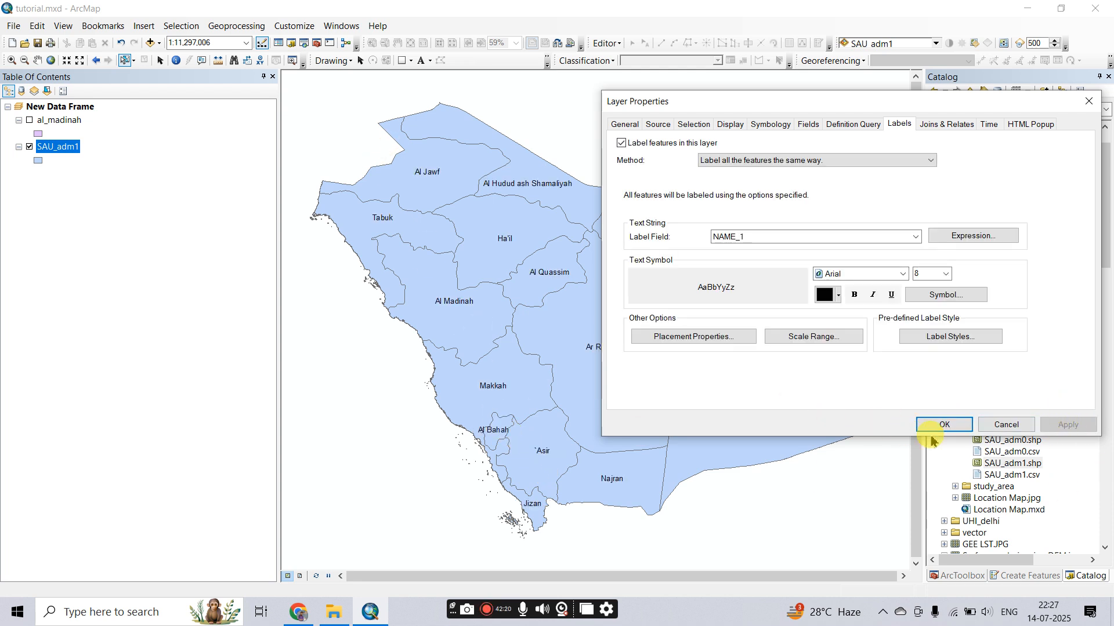
left_click_drag(879, 100, 1106, 141)
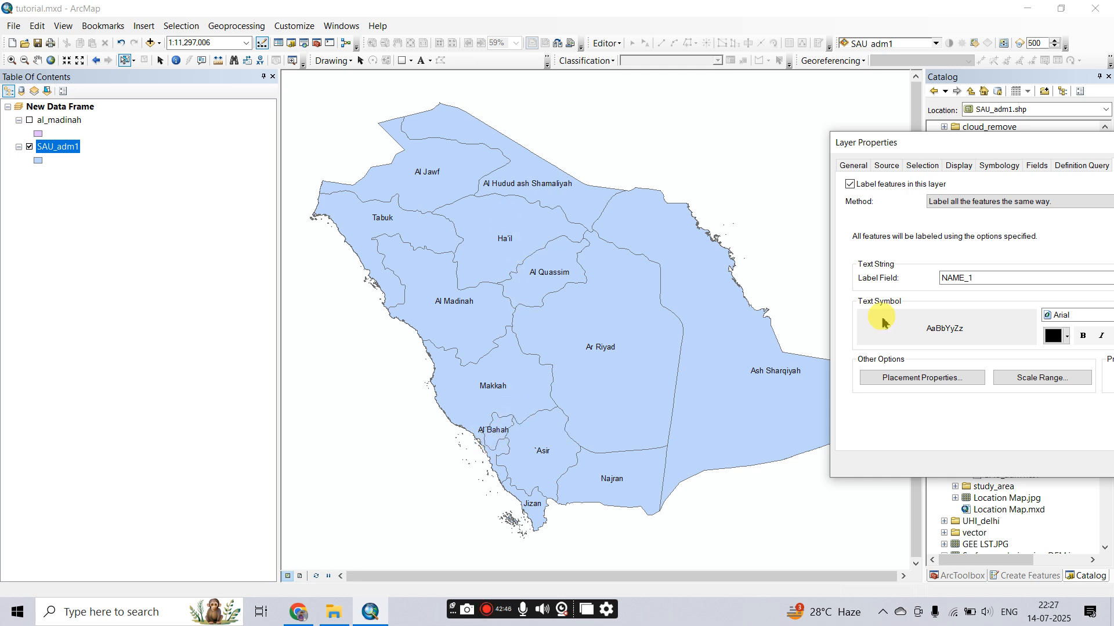
left_click_drag(1058, 148, 722, 86)
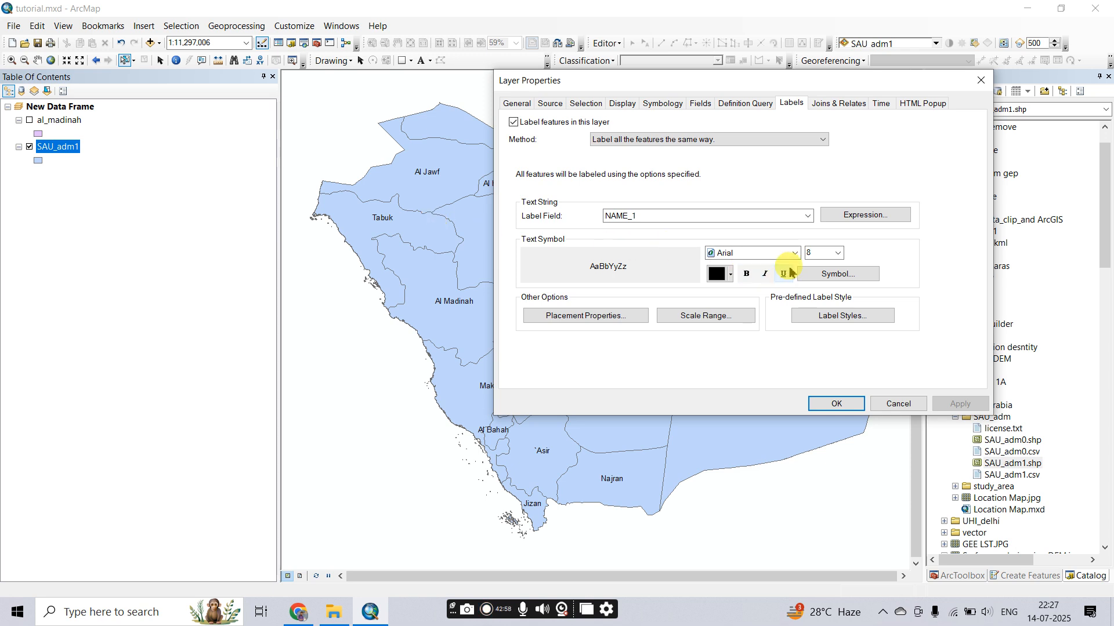
Set the font of the SAU_adm1 labels to Times New Roman.
left_click(757, 258)
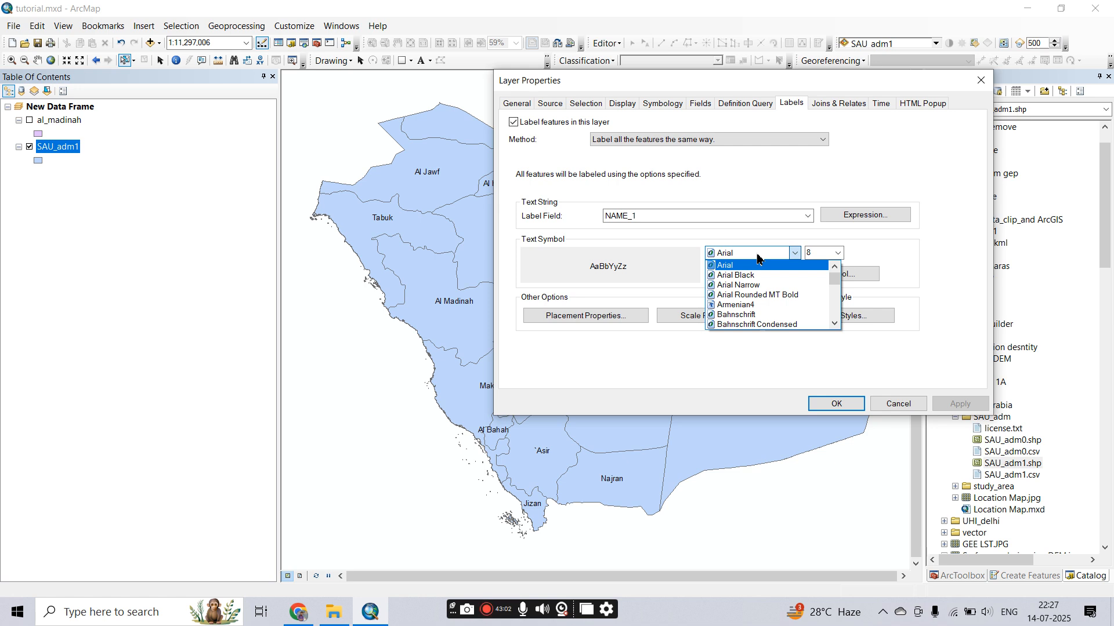
type("ti")
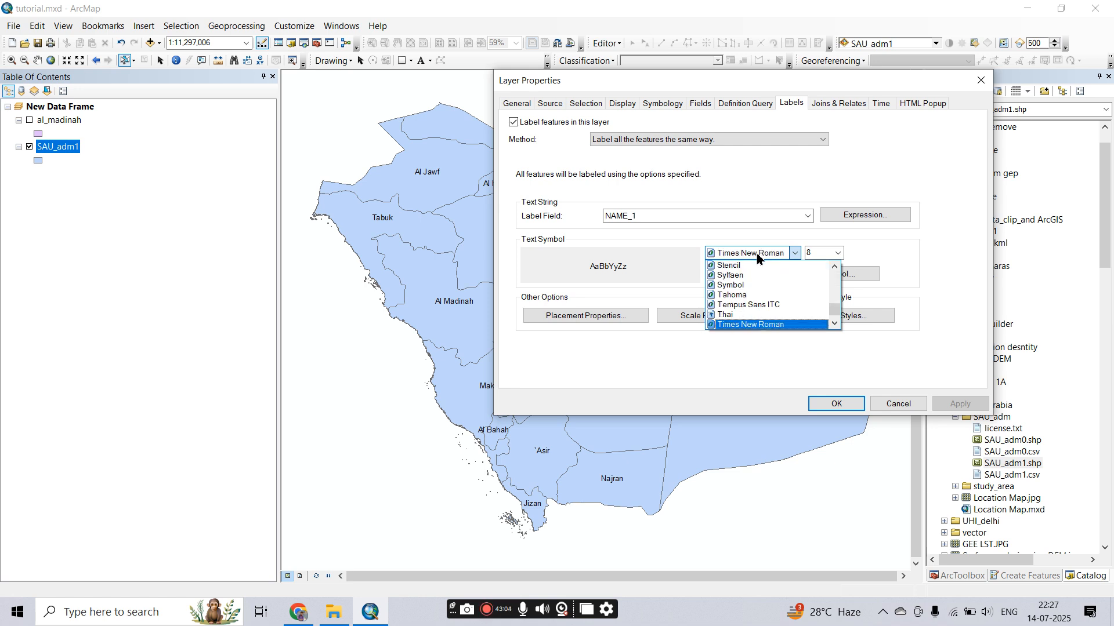
key("Return")
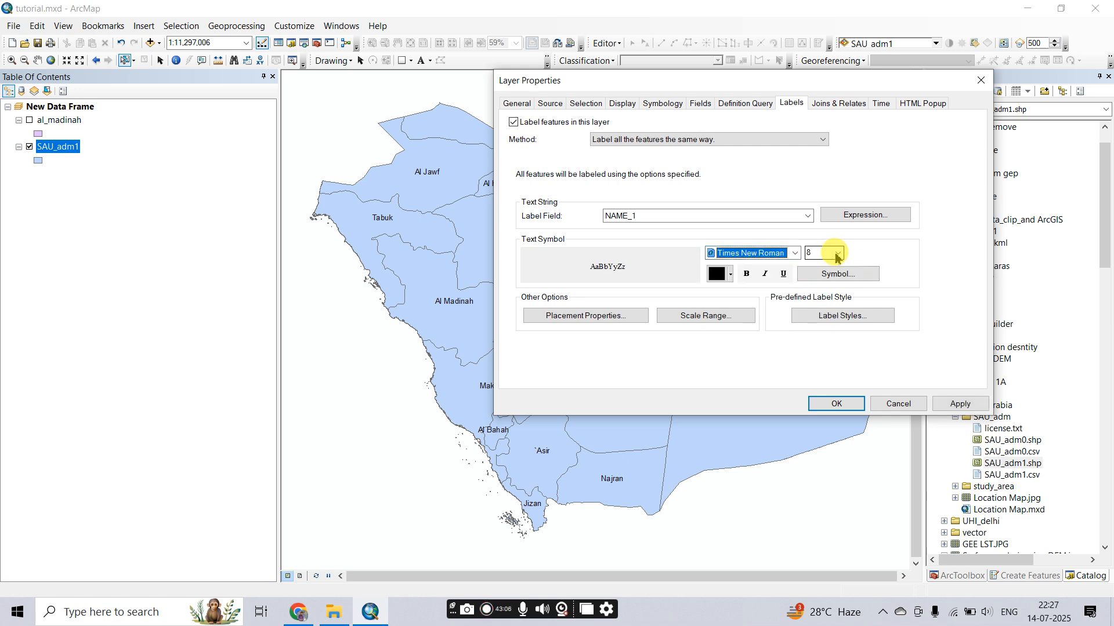
Set the SAU_adm1 label font size to 12, apply it to the map and close the layer properties.
left_click(837, 253)
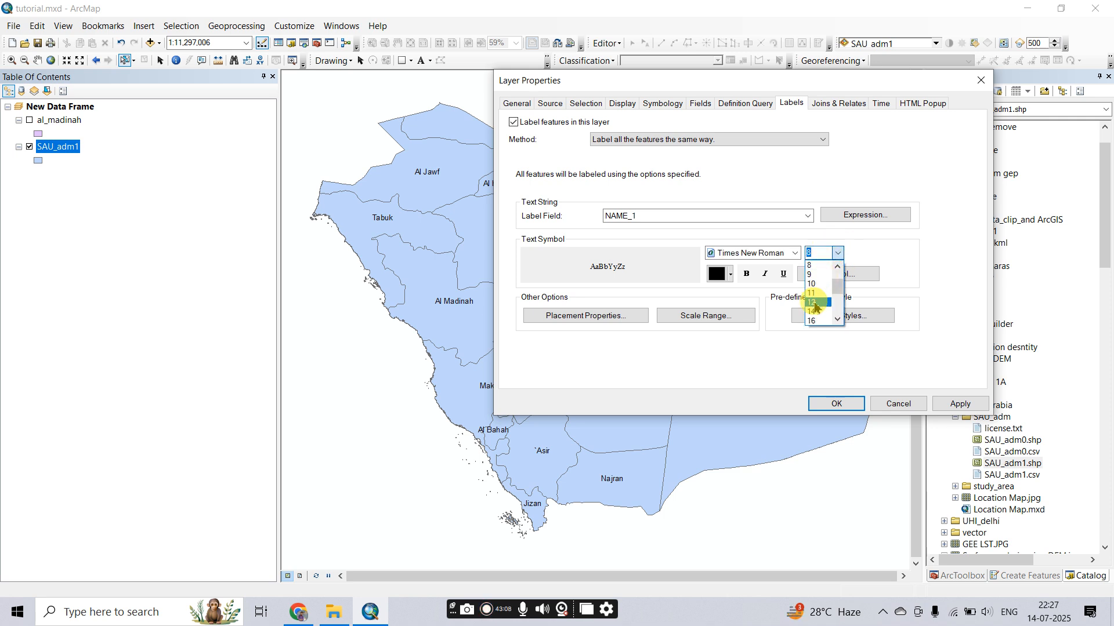
left_click(815, 304)
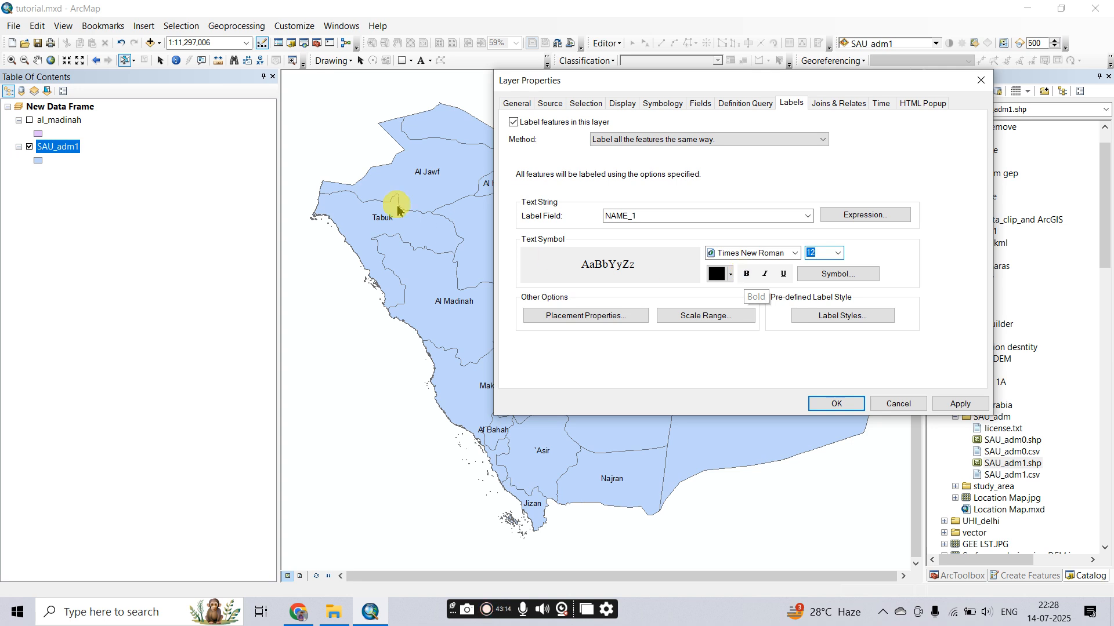
left_click(961, 405)
left_click(829, 403)
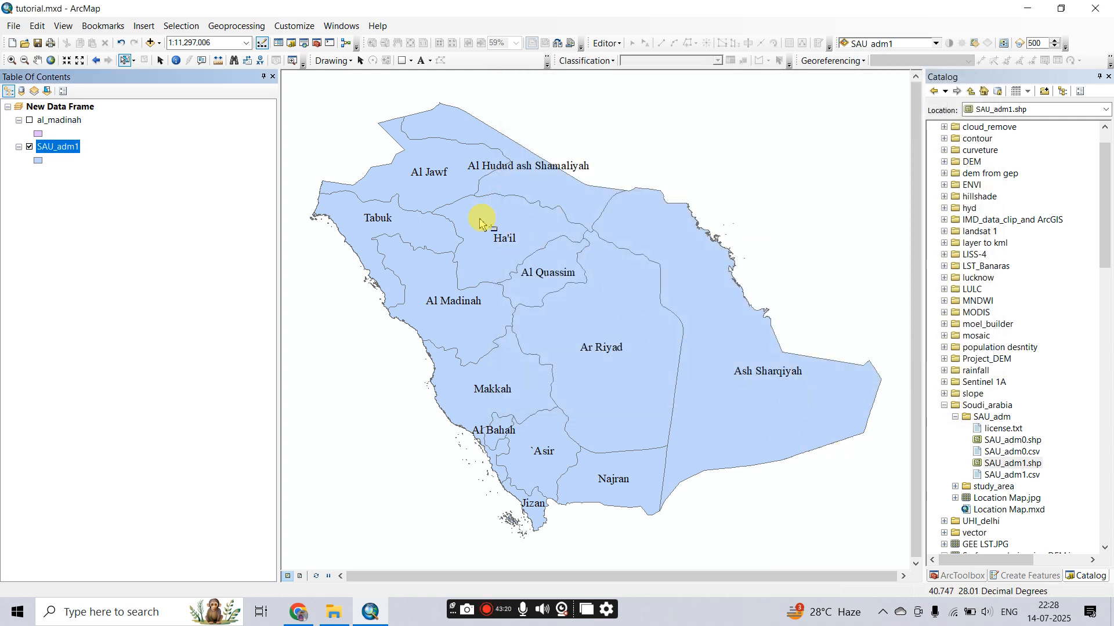
Turn on the al_madinah layer and change its fill color to orange.
scroll(537, 310, "down", 1)
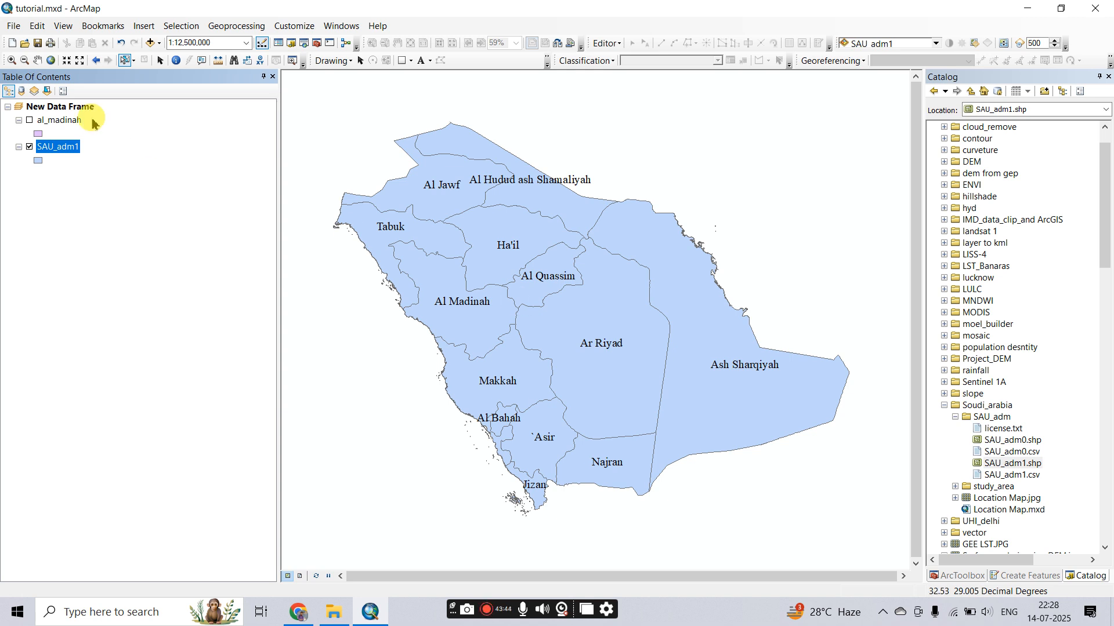
left_click(29, 122)
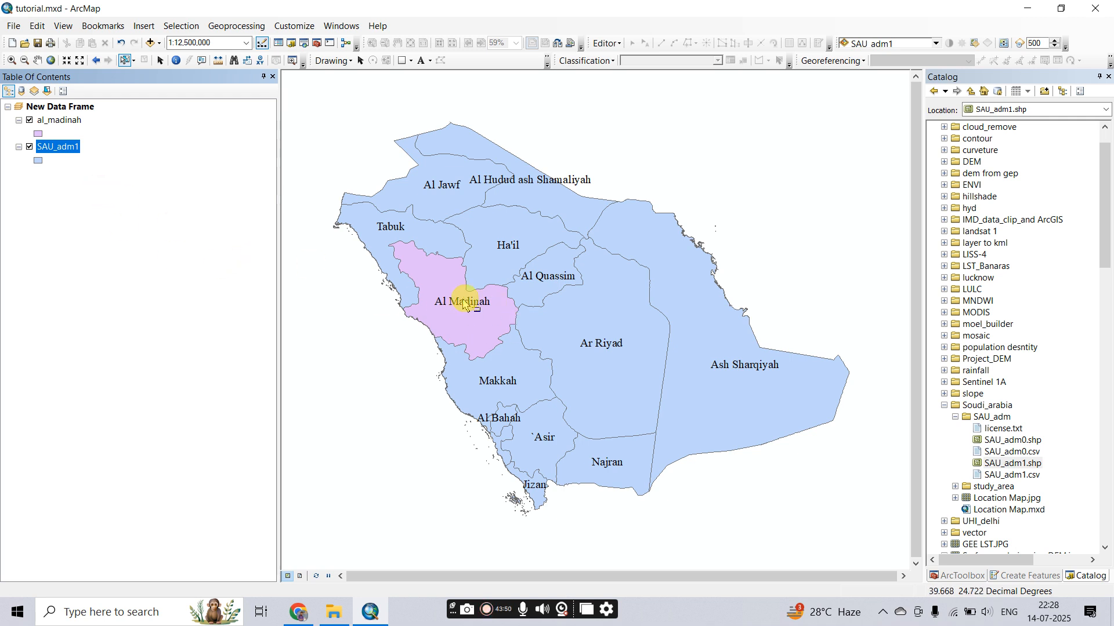
left_click(39, 135)
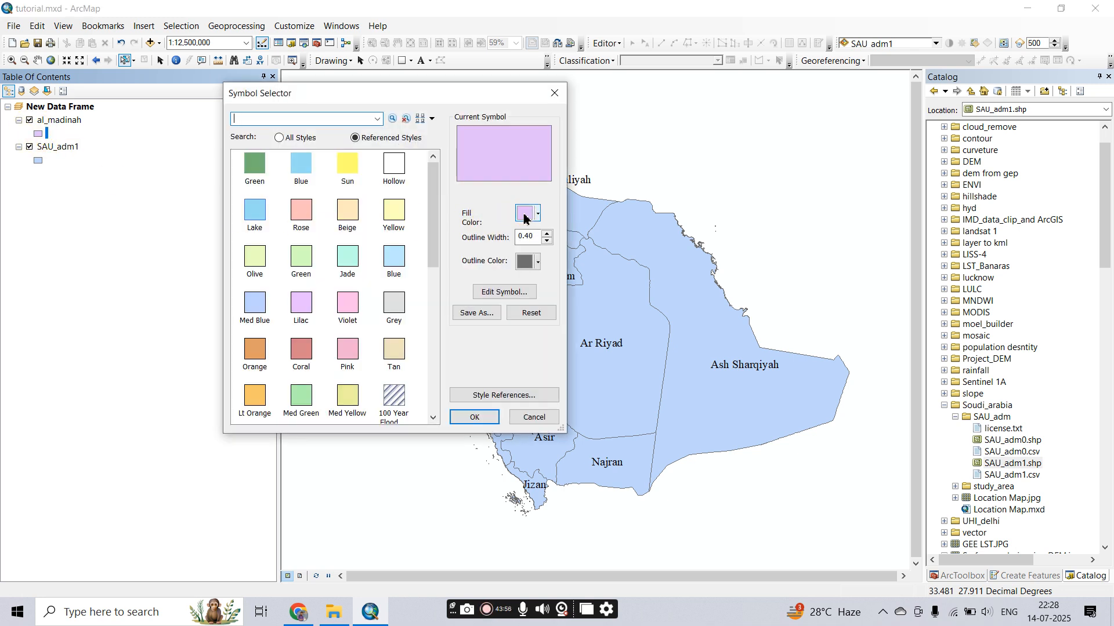
left_click(525, 215)
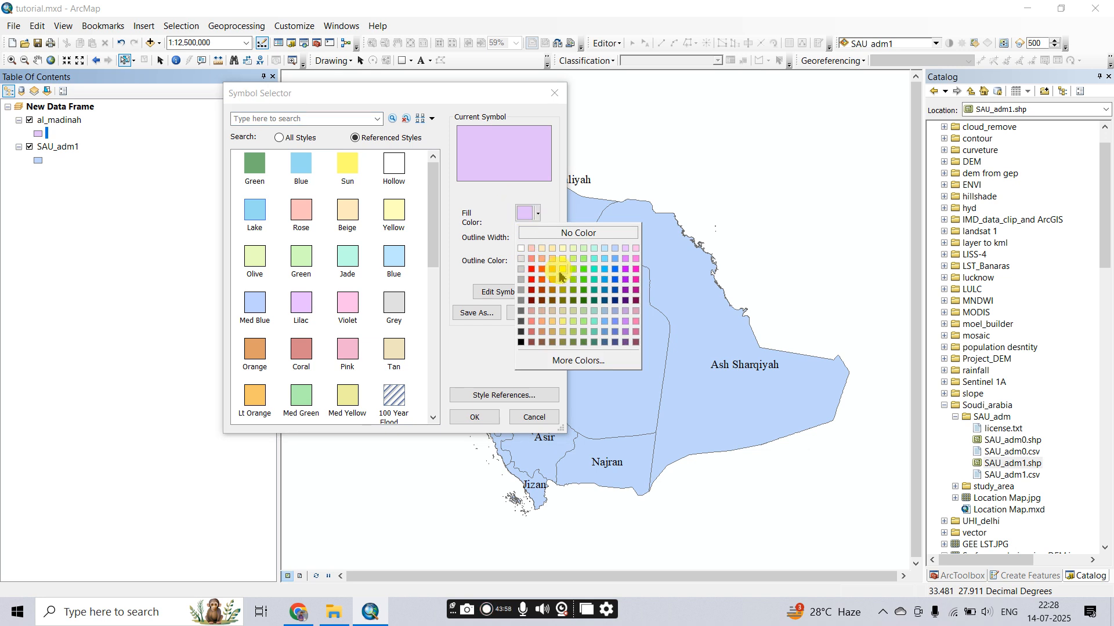
left_click(542, 269)
left_click(476, 418)
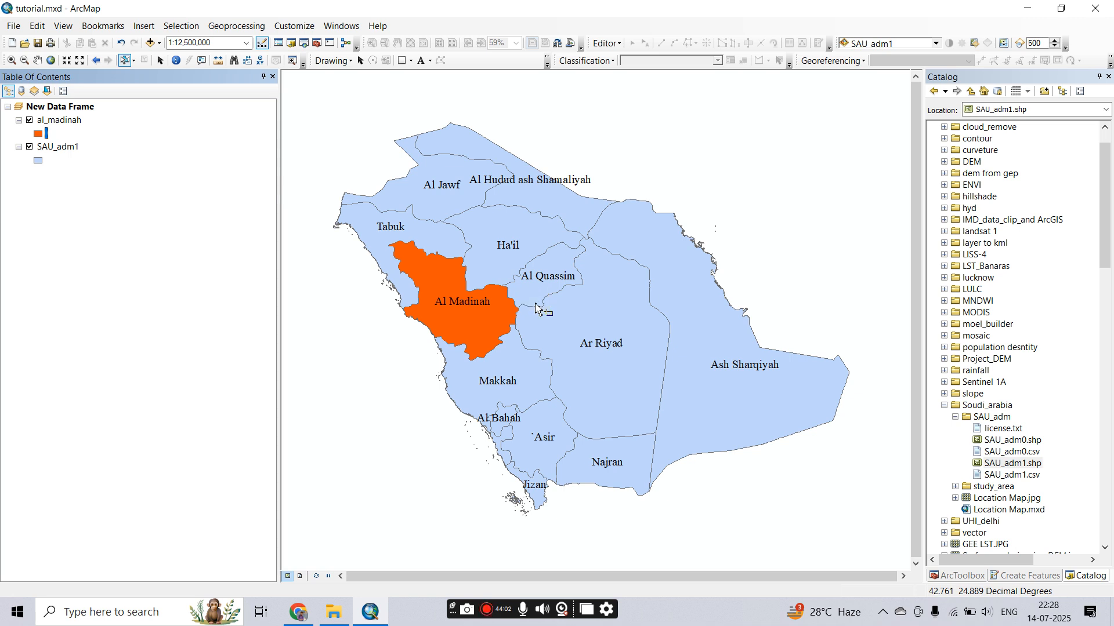
Turn off the SAU_adm1 and al_madinah layers and zoom the map to the al_madinah extent.
left_click(522, 315)
left_click(522, 317)
left_click(516, 328)
left_click(29, 148)
left_click(29, 121)
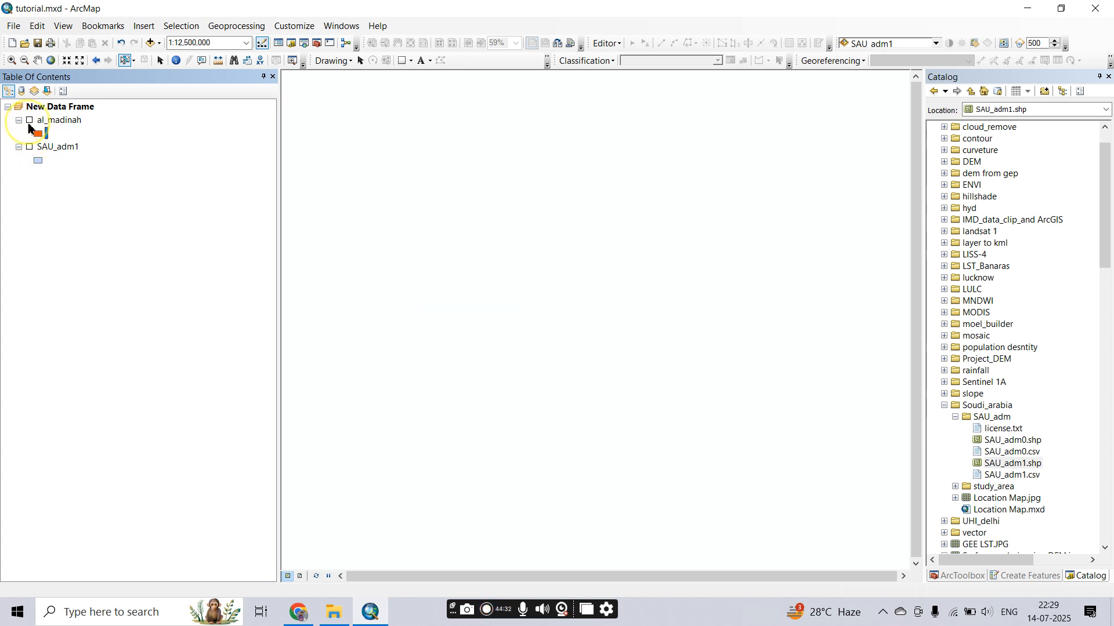
right_click(44, 119)
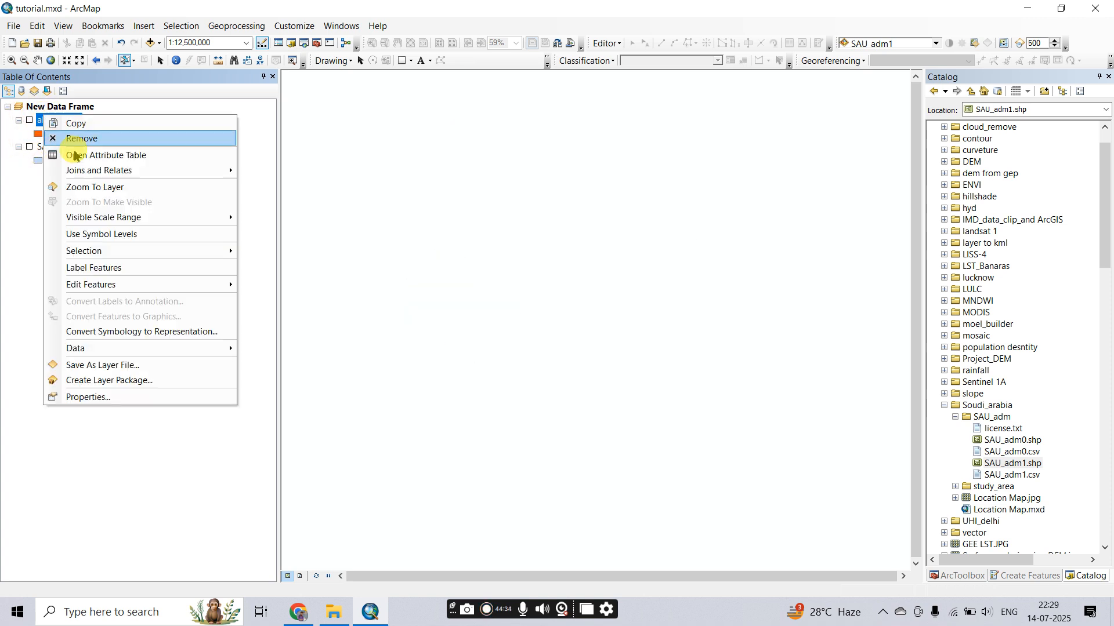
left_click(87, 187)
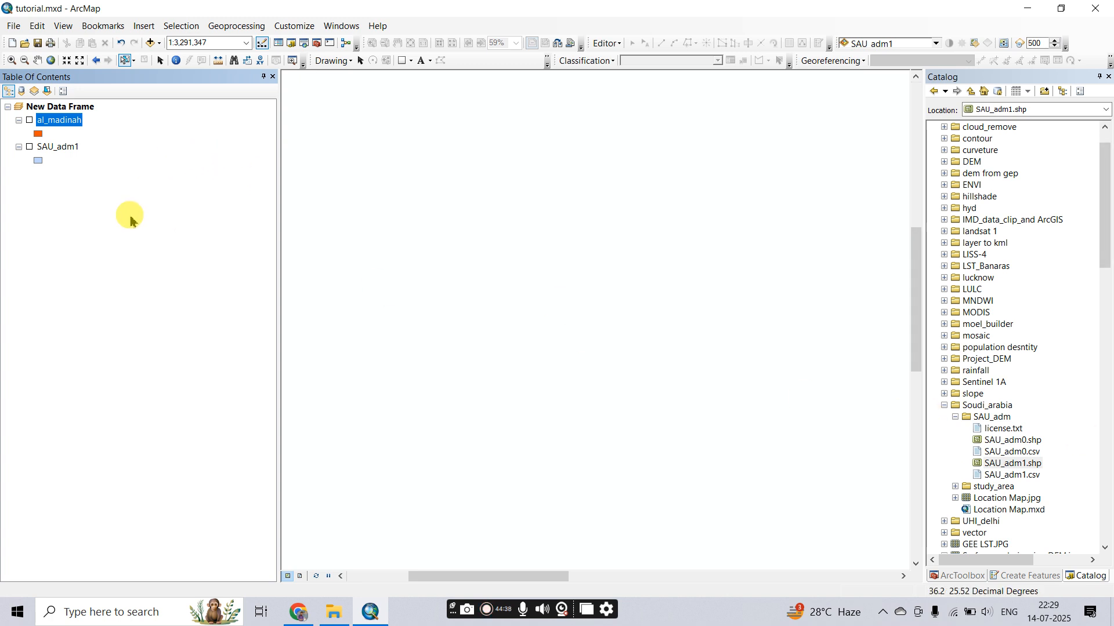
Show ArcToolbox and remove the al_madinah and SAU_adm1 layers from the data frame.
scroll(1044, 280, "up", 1)
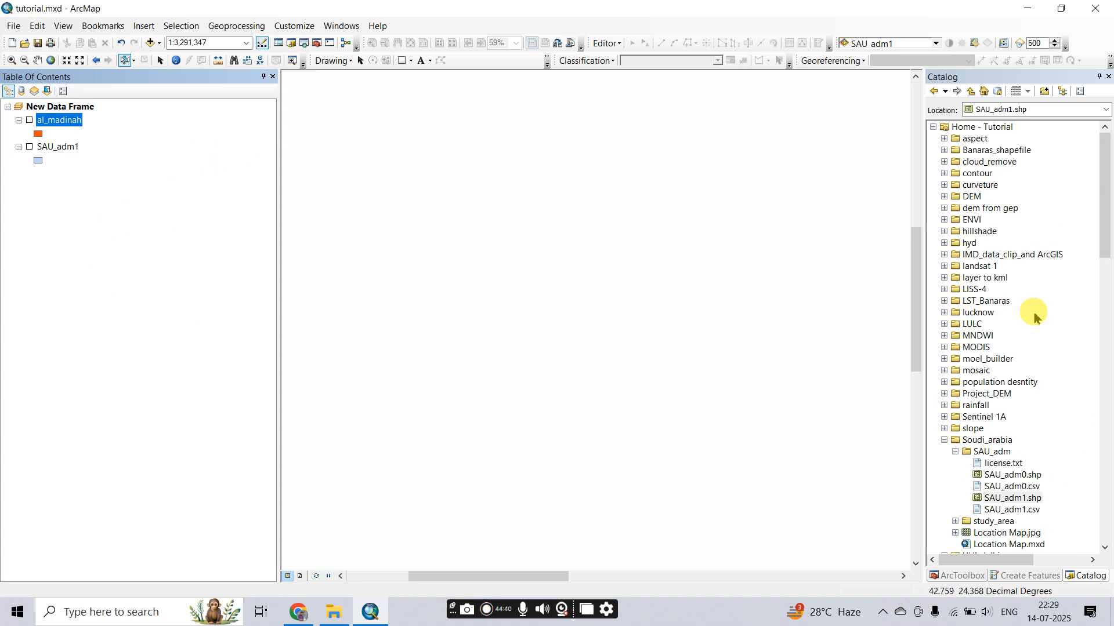
left_click(316, 43)
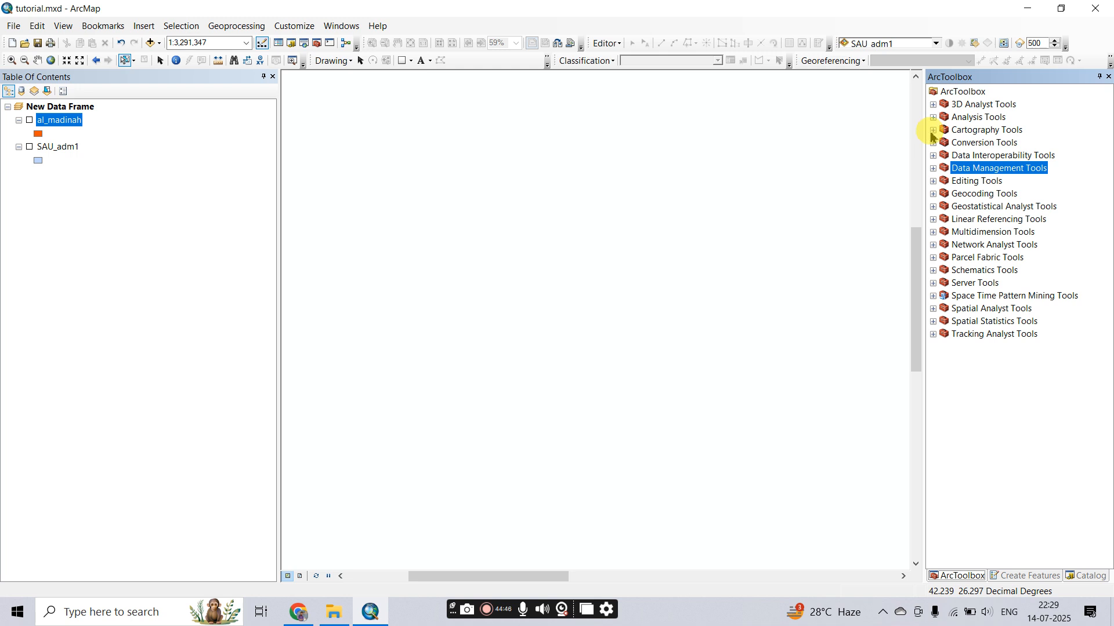
right_click(49, 119)
left_click(75, 143)
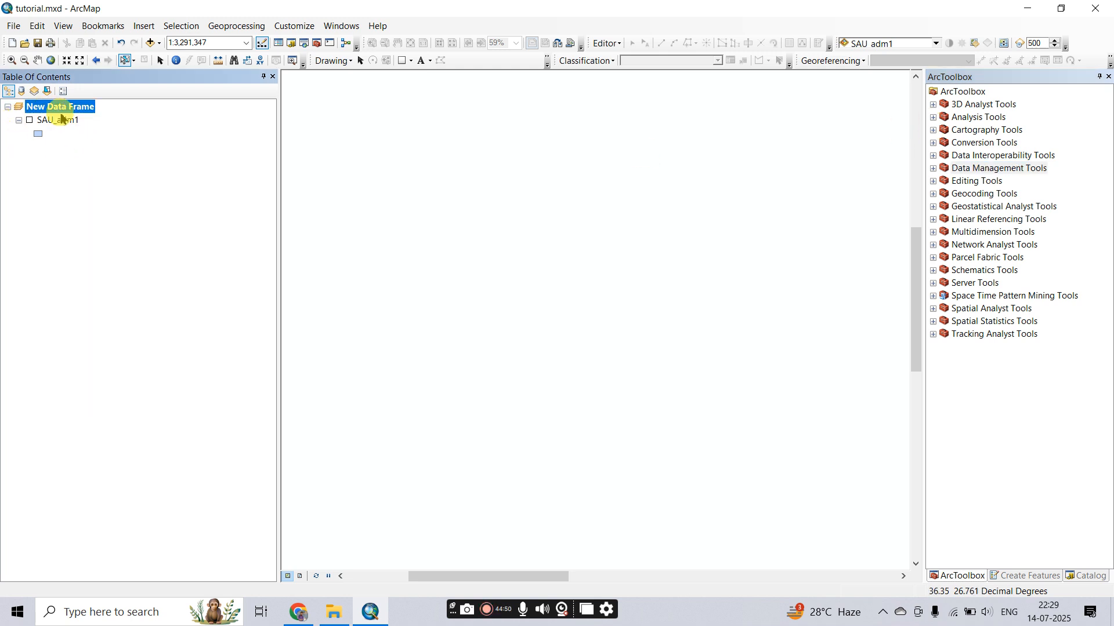
right_click(56, 121)
left_click(76, 141)
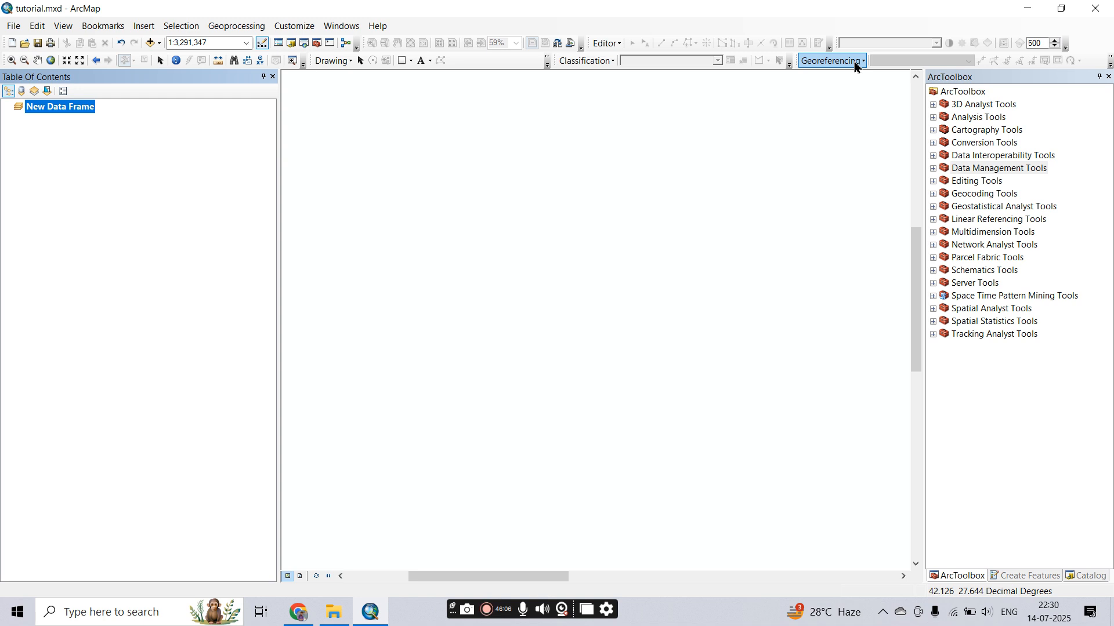
Switch to File Explorer and add the al_madinah shapefile from the Soudi_arabia\al-madinah folder to the ArcMap data frame.
left_click(617, 44)
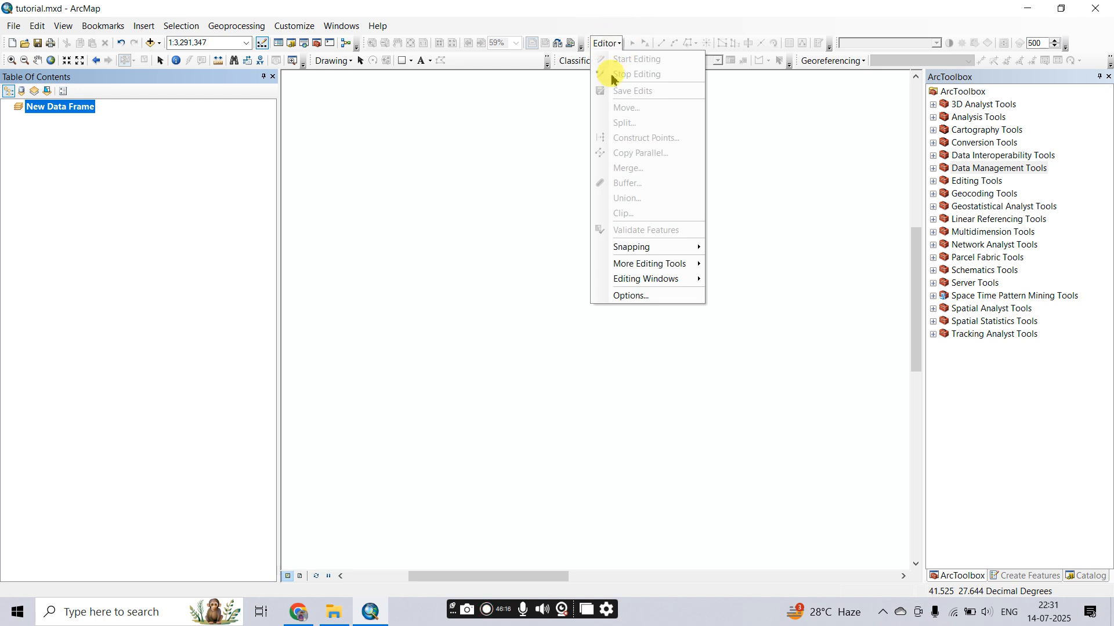
left_click(659, 35)
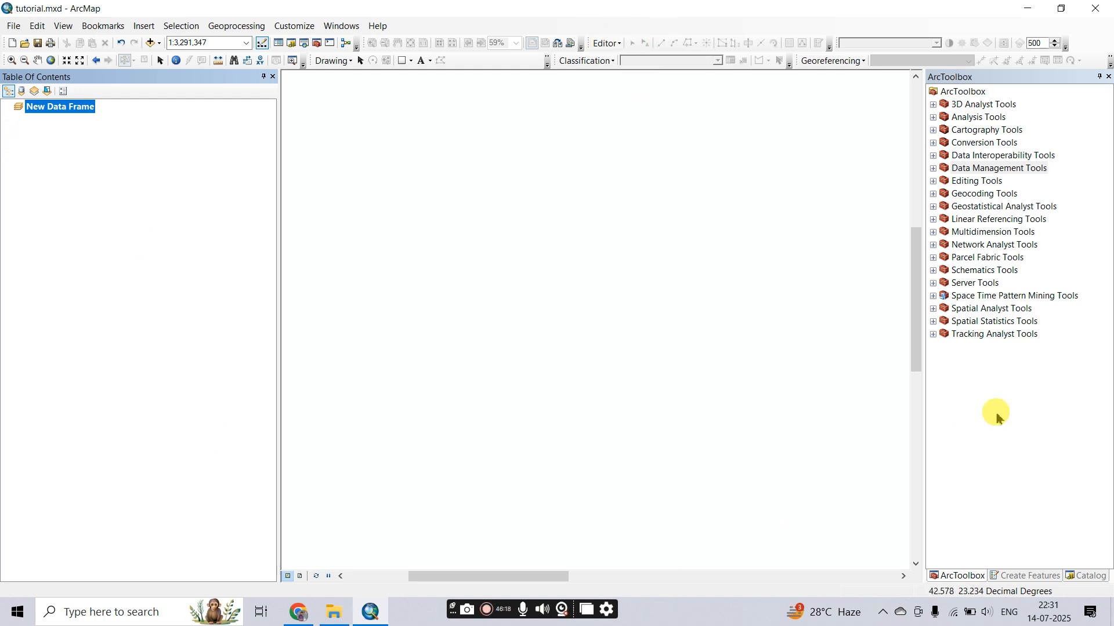
left_click(351, 615)
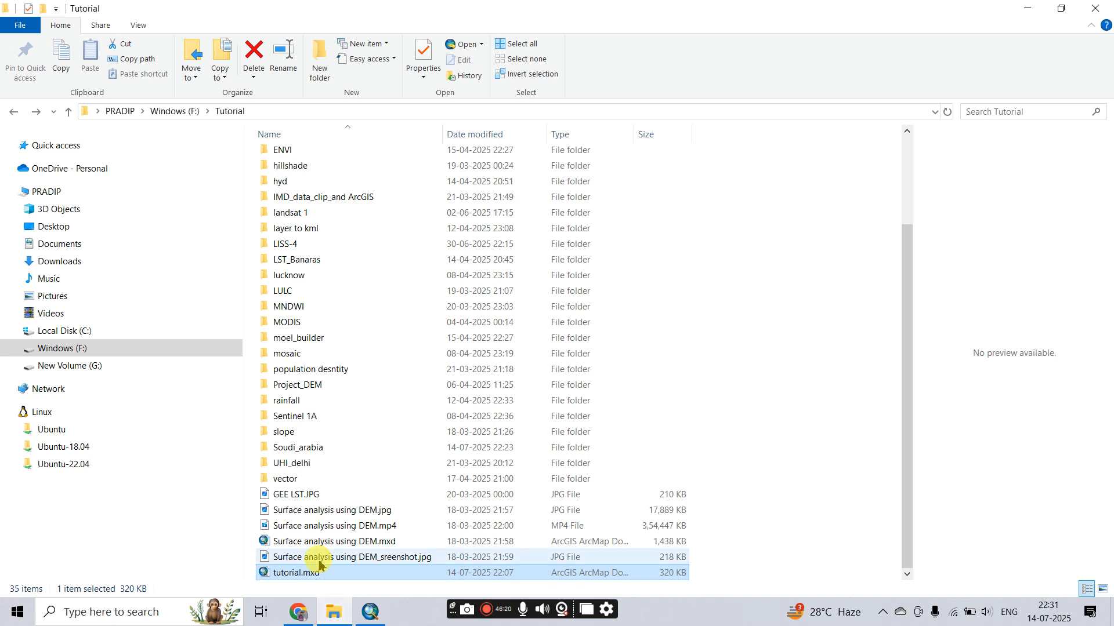
double_click(300, 448)
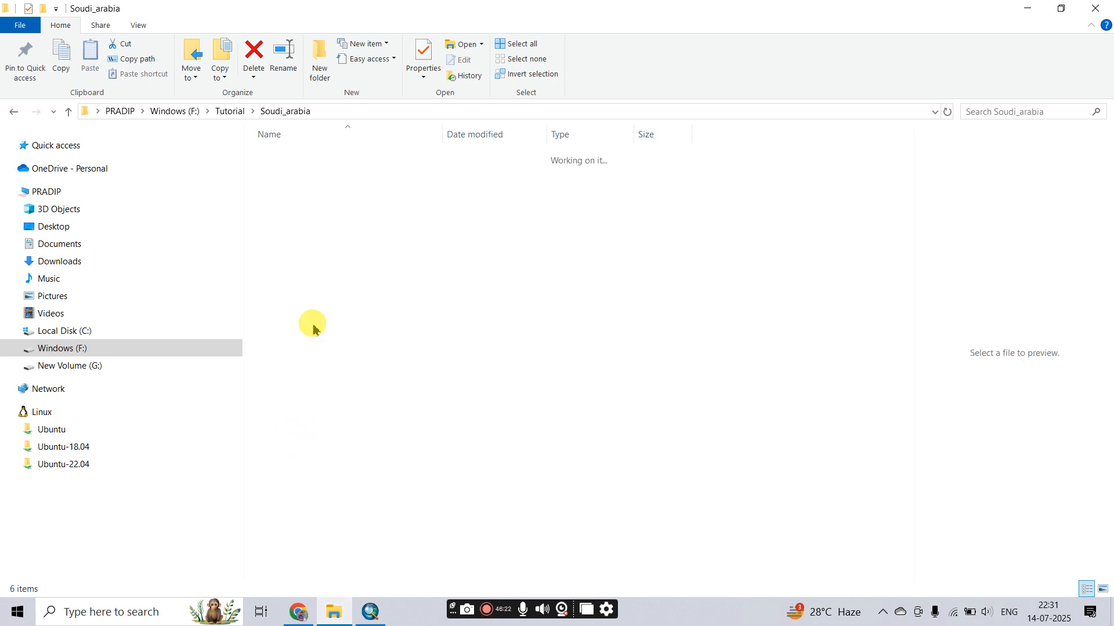
double_click(295, 155)
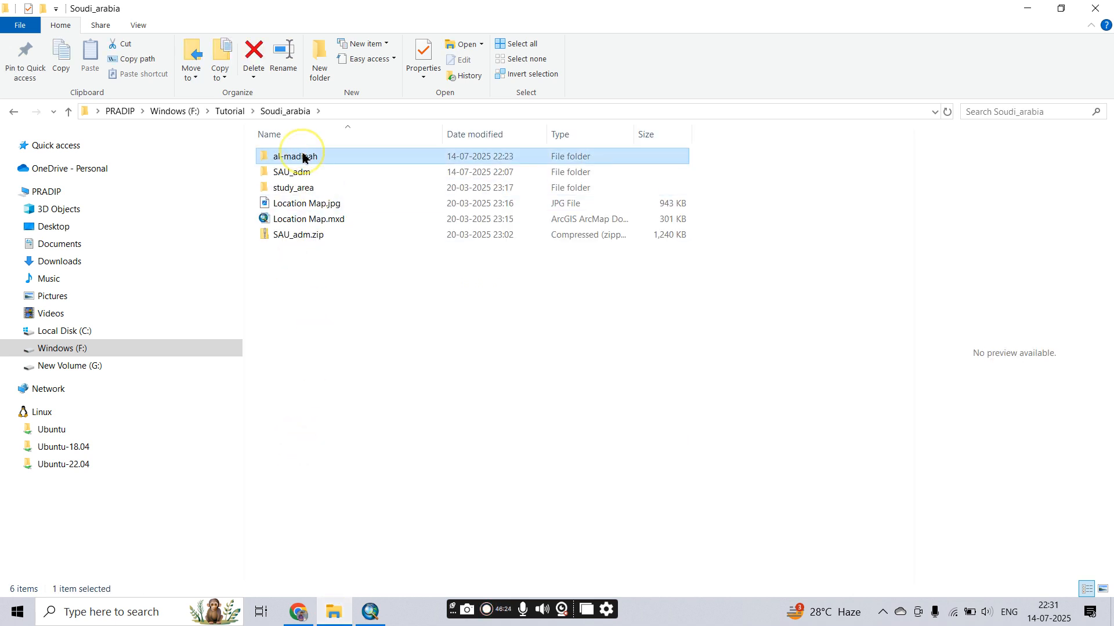
mouse_move(302, 234)
left_mouse_down()
mouse_move(401, 442)
mouse_move(356, 616)
mouse_move(395, 615)
mouse_move(371, 621)
mouse_move(451, 405)
mouse_move(459, 336)
left_mouse_up()
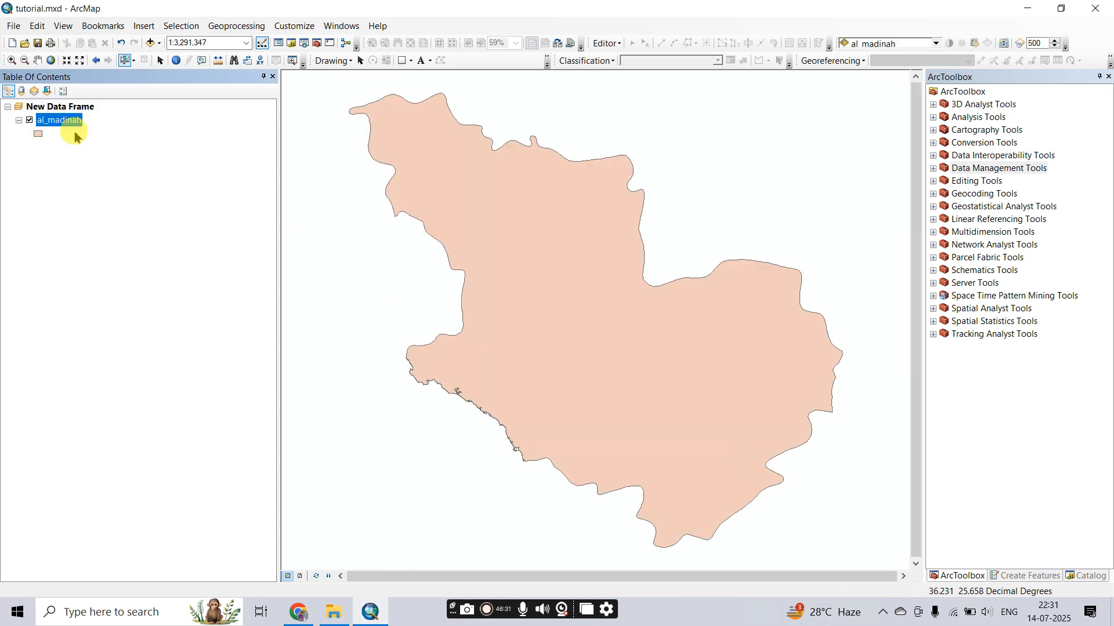
Open the al_madinah attribute table and widen it to show all columns.
left_click(605, 43)
left_click(616, 19)
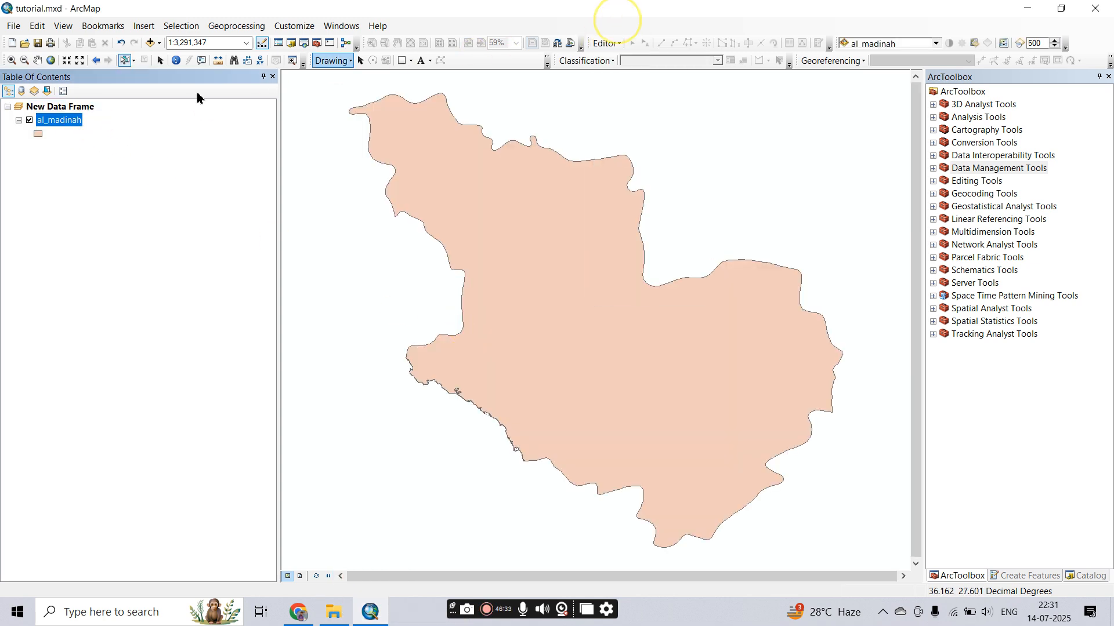
right_click(50, 119)
left_click(100, 156)
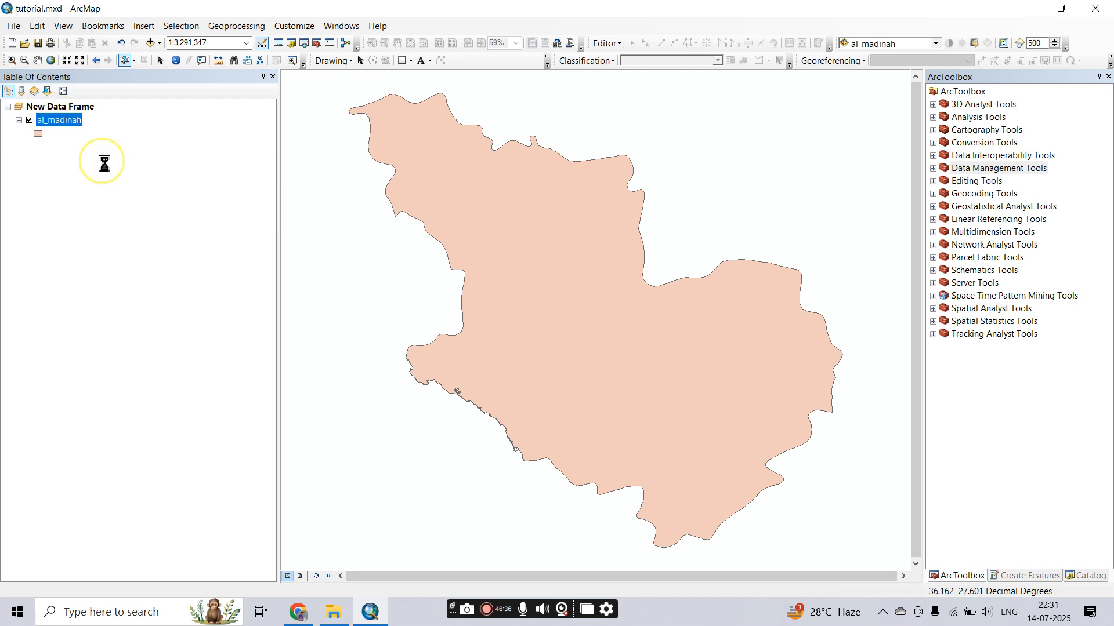
left_click_drag(509, 232, 938, 212)
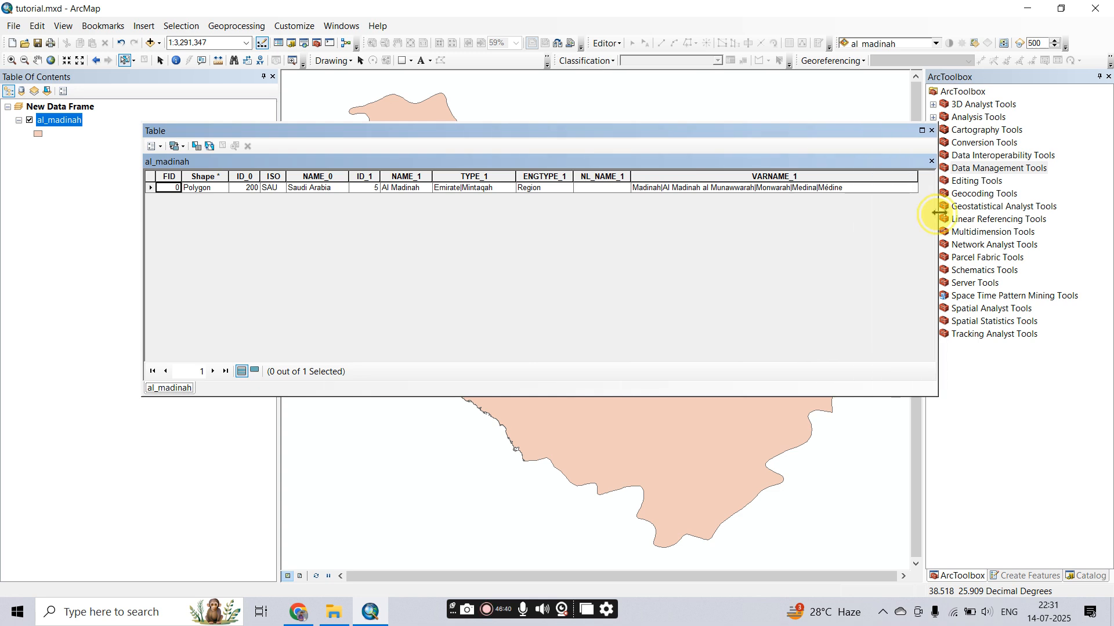
Add a Short Integer field named Nmae with precision 0 to the al_madinah attribute table.
left_click(160, 60)
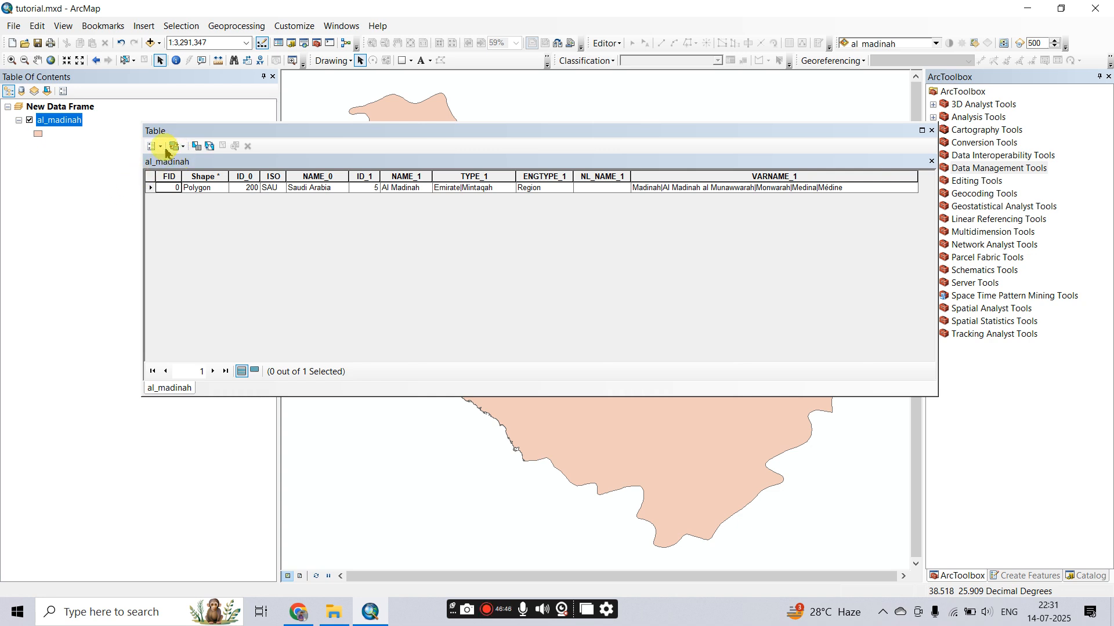
left_click(160, 146)
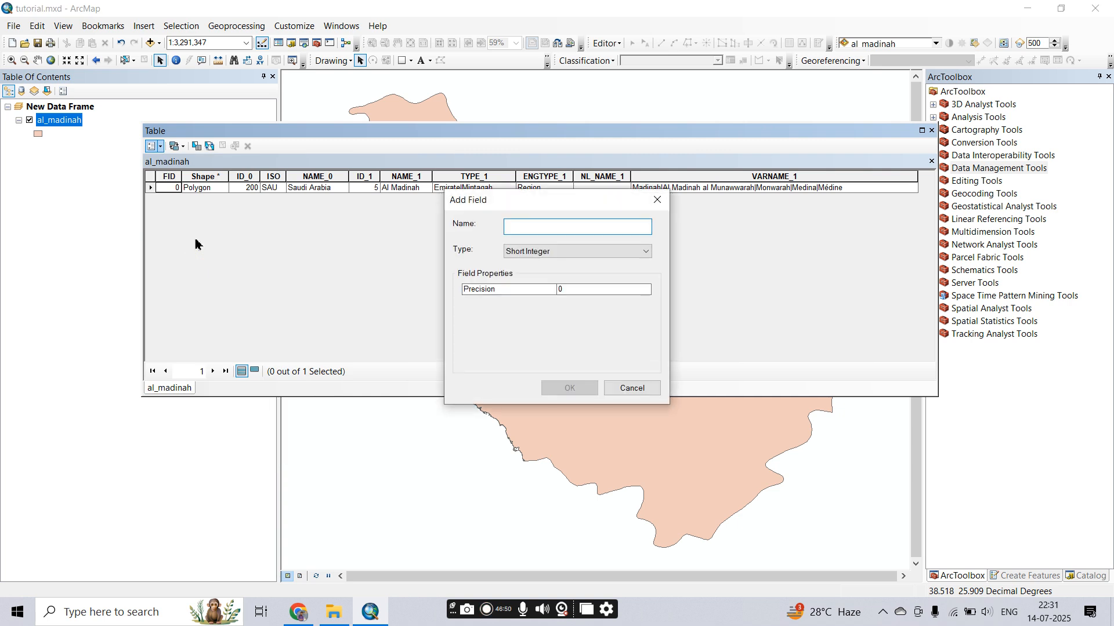
type("Nmae")
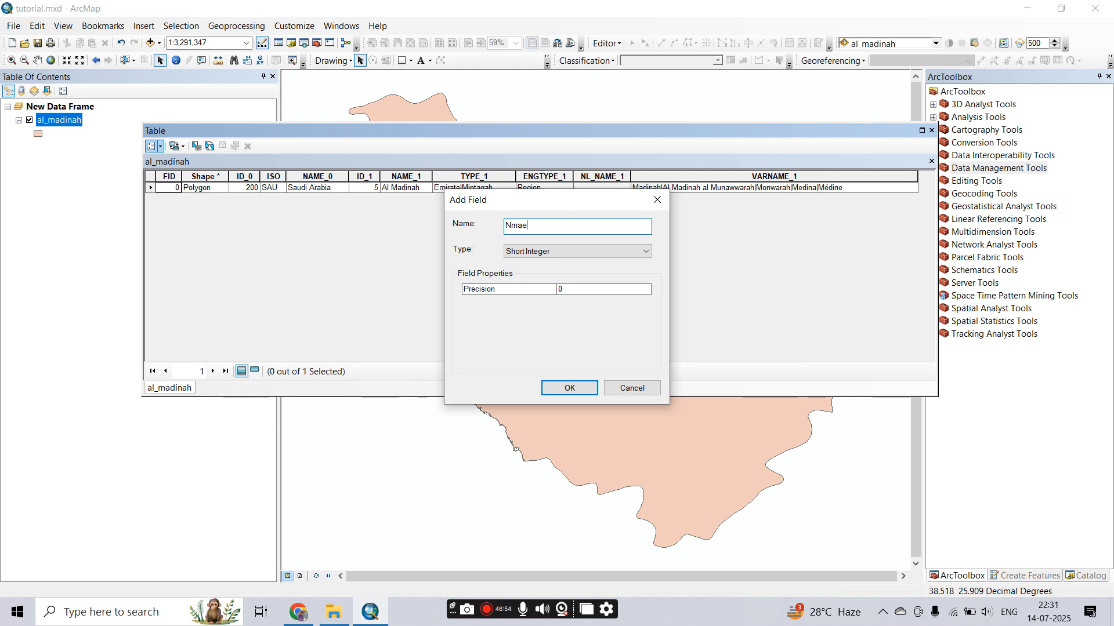
left_click(570, 388)
Try to edit the Nmae value of the Al Madinah record without an edit session.
left_click_drag(823, 359, 922, 355)
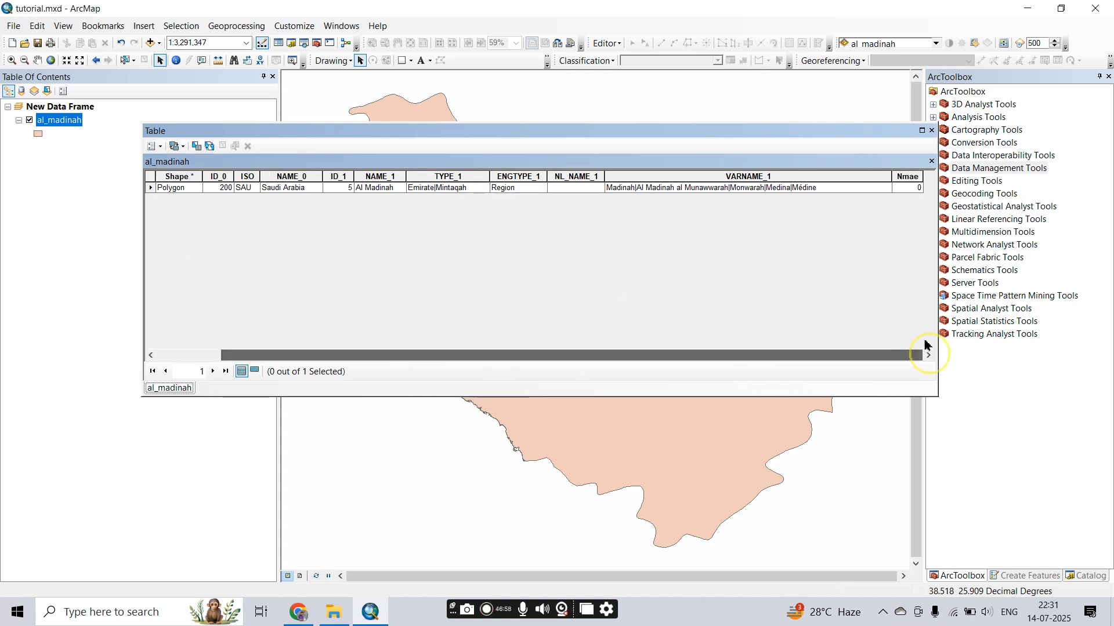
left_click(908, 188)
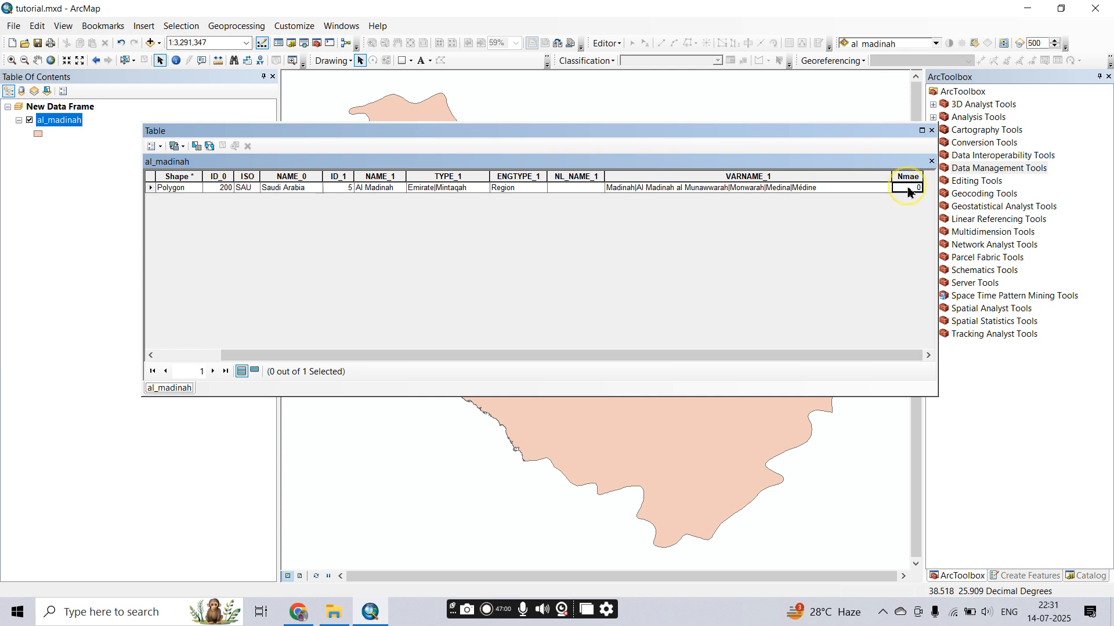
left_click(908, 188)
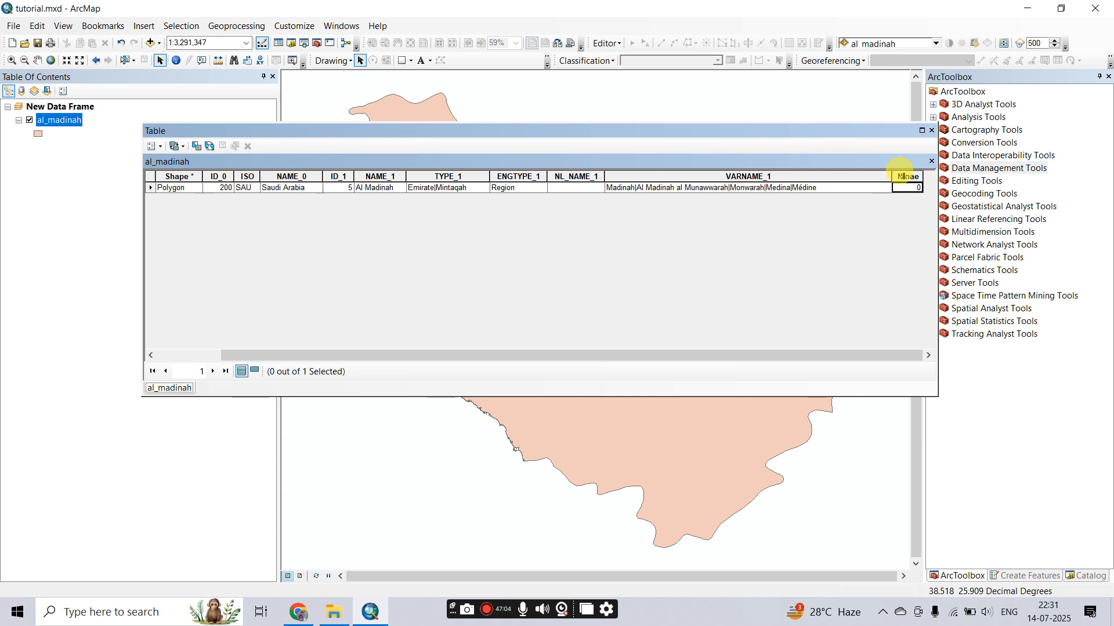
left_click(904, 178)
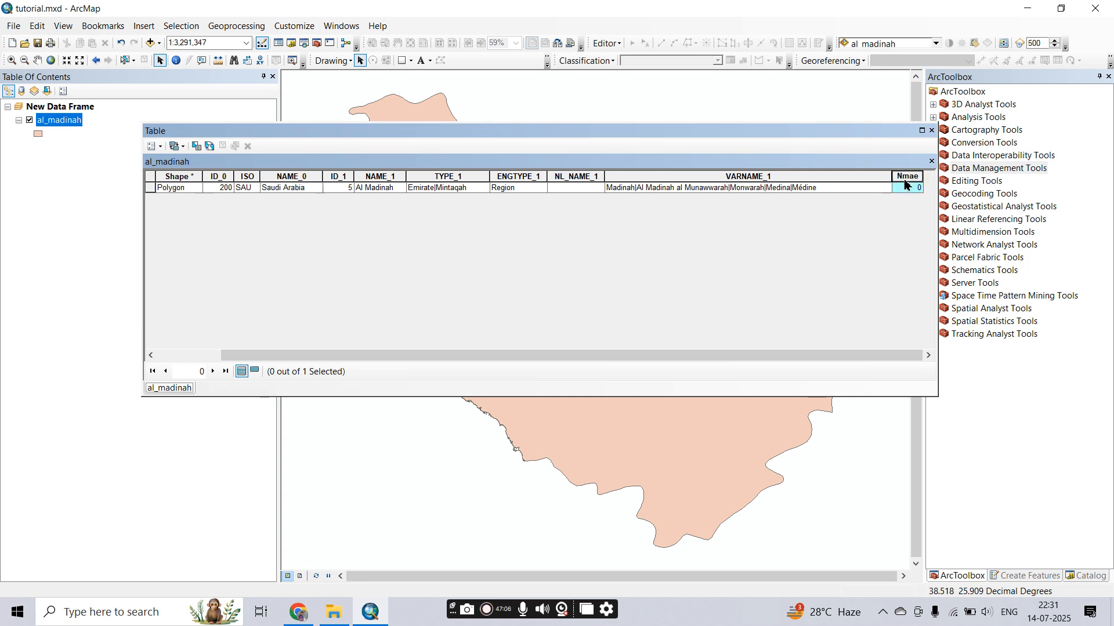
left_click(905, 180)
Start an edit session and try to save madinah as the Nmae value of the Al Madinah record.
left_click(616, 44)
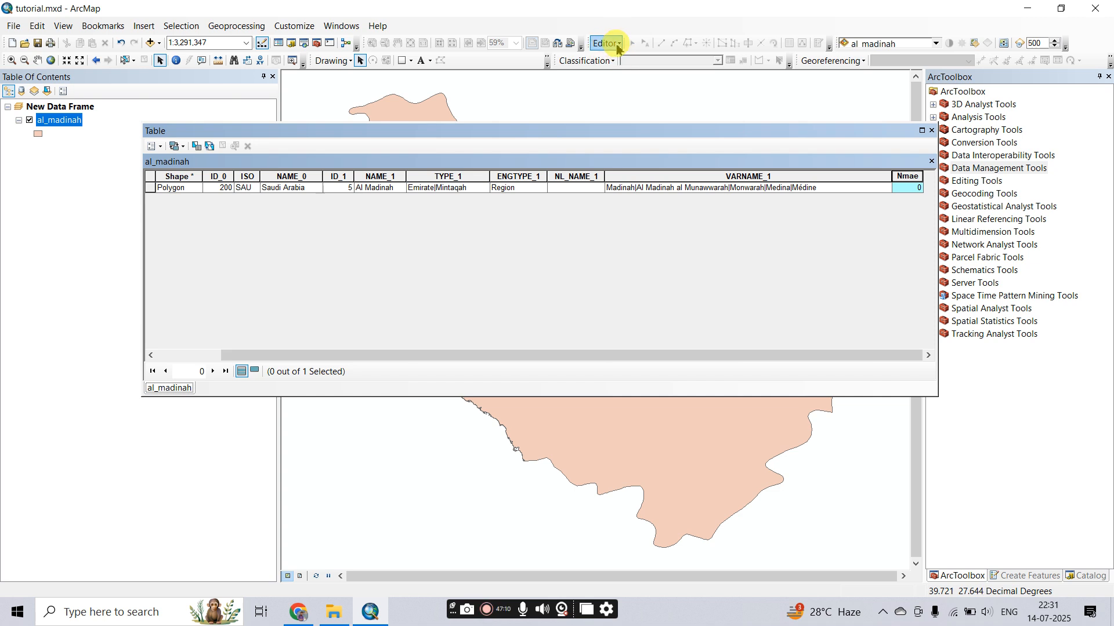
left_click(618, 44)
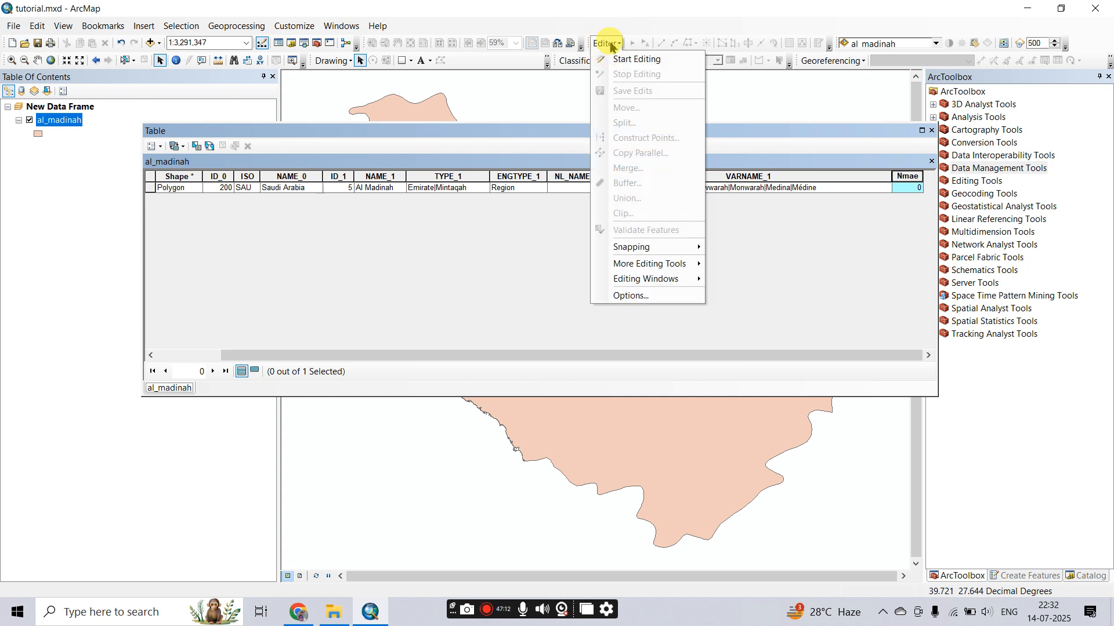
left_click(620, 67)
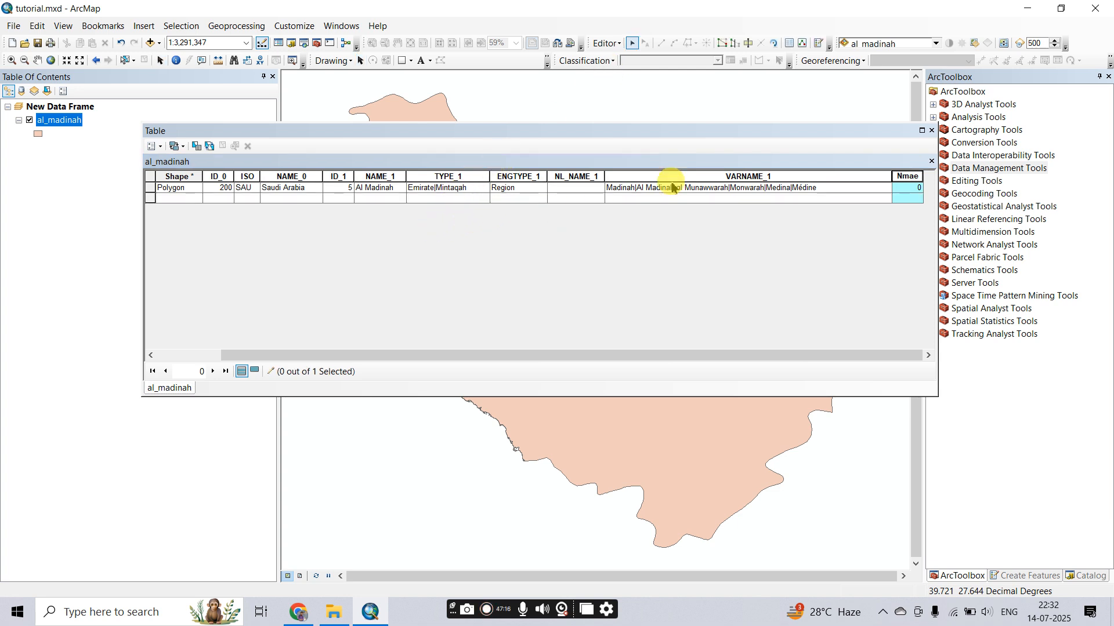
left_click(906, 189)
left_click(907, 189)
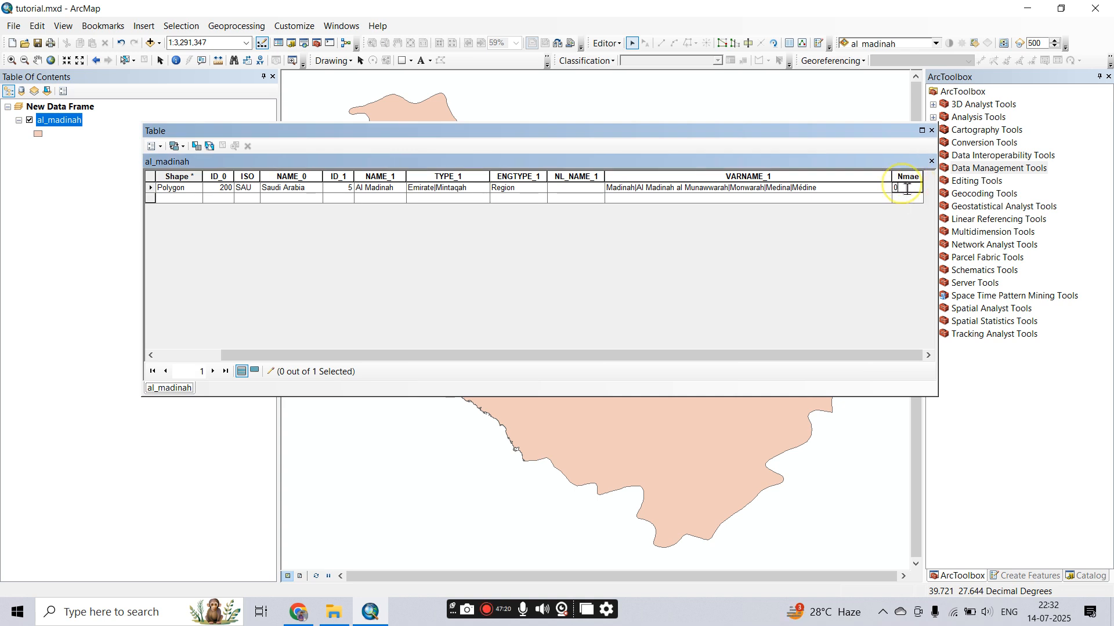
double_click(902, 186)
left_click(913, 234)
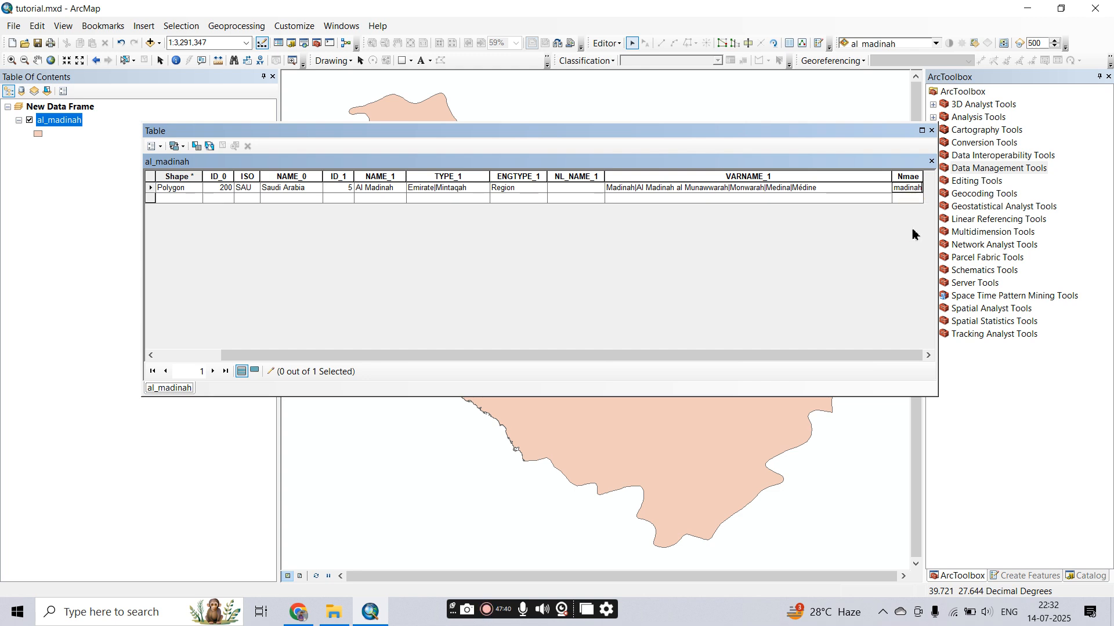
left_click(604, 44)
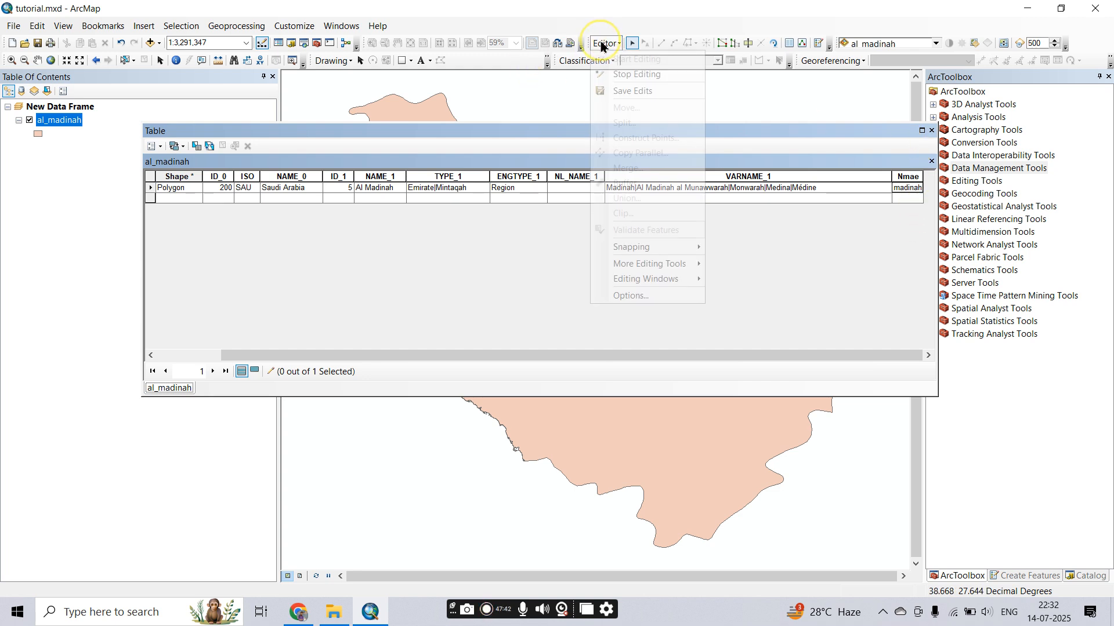
left_click(633, 88)
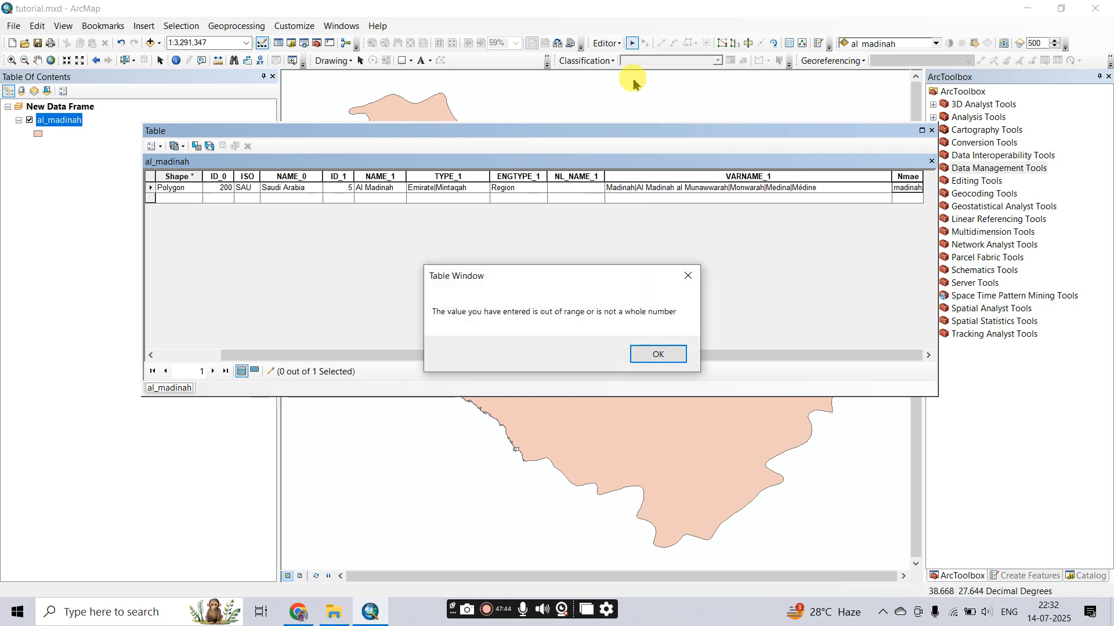
left_click(653, 352)
Set the Al Madinah record's Nmae value to 1, saving the edits and ending the edit session.
left_click(909, 187)
key("BackSpace")
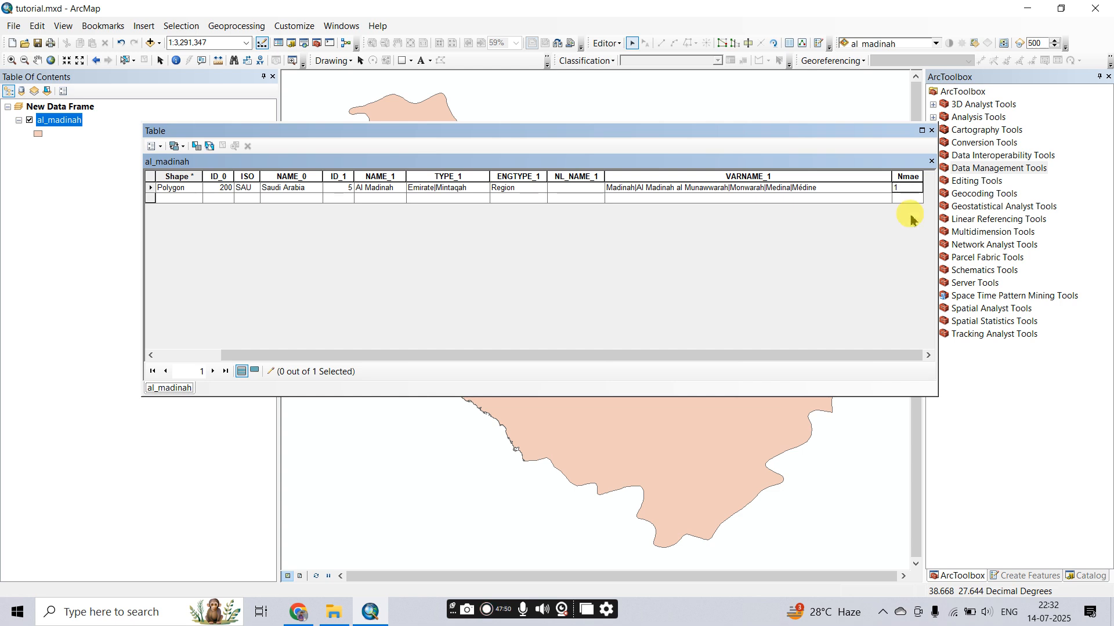
left_click(605, 43)
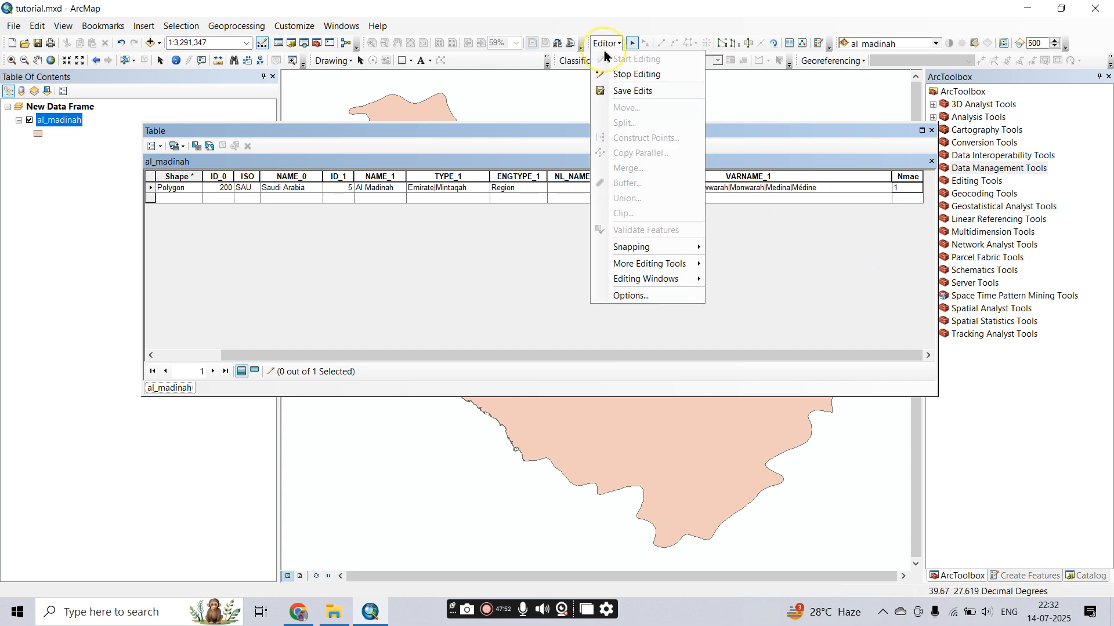
left_click(616, 89)
left_click(616, 45)
left_click(638, 76)
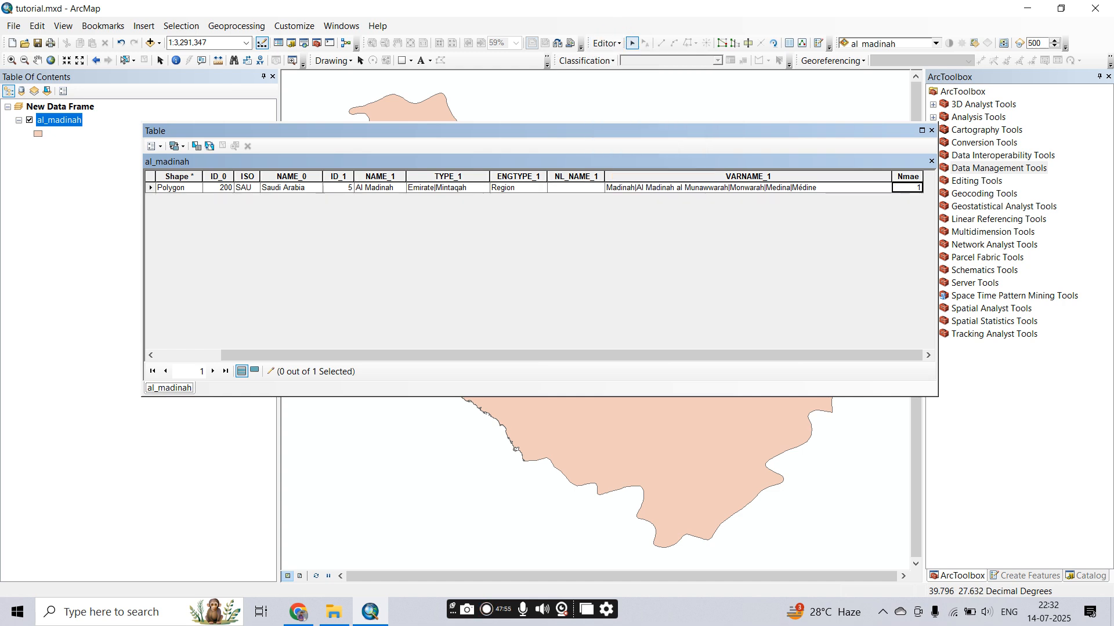
Restart editing and try to enter 100000 as the Nmae value of the Al Madinah record.
left_click(910, 190)
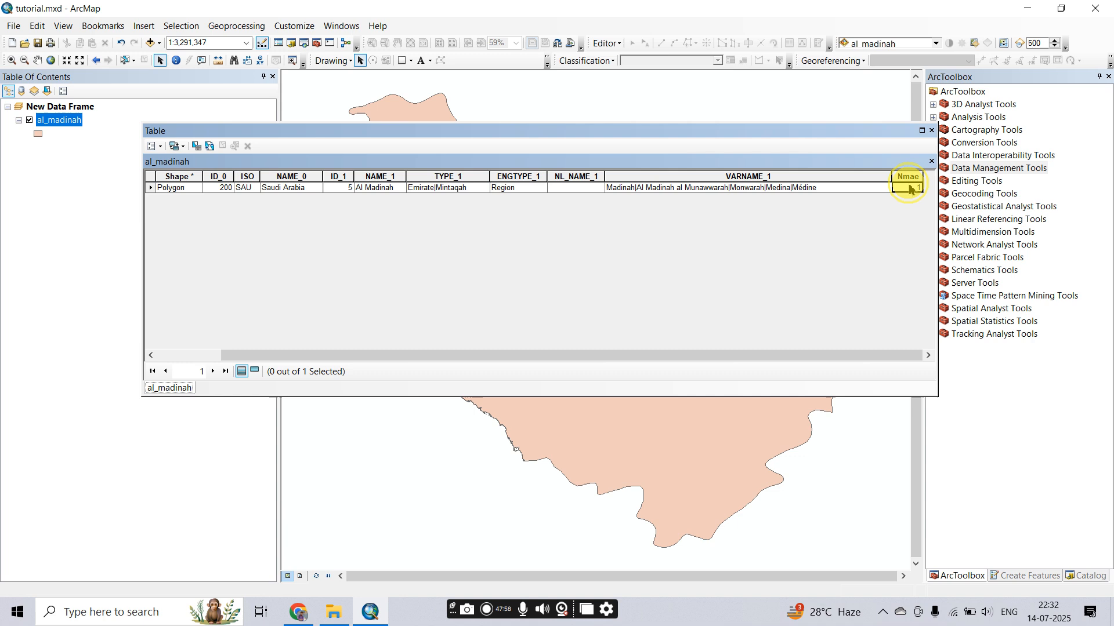
left_click(608, 44)
left_click(619, 60)
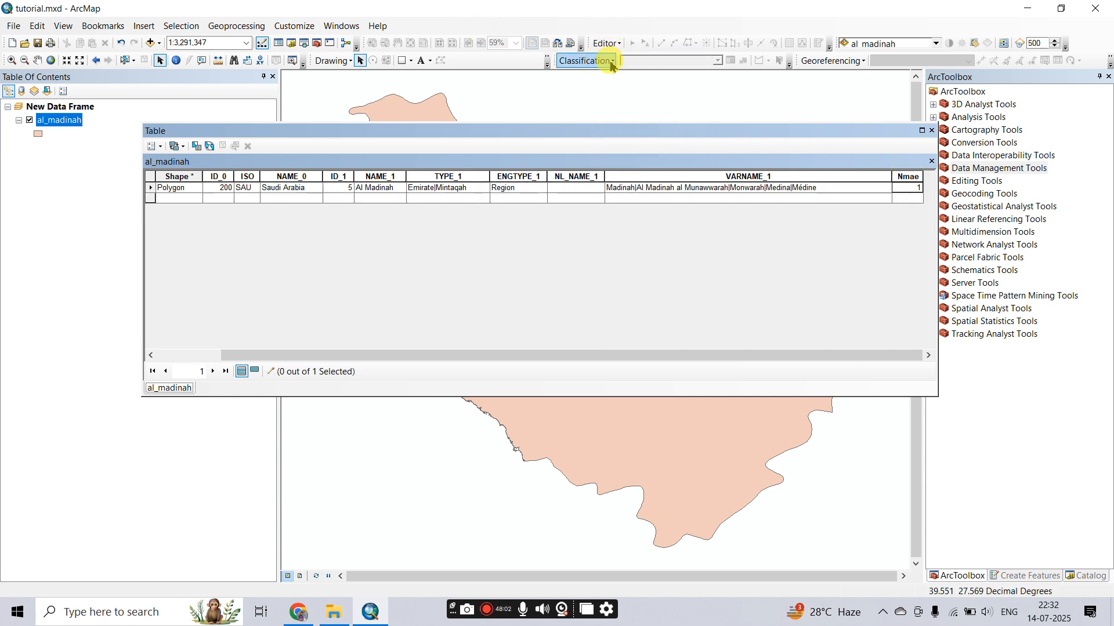
left_click(911, 189)
left_click(913, 190)
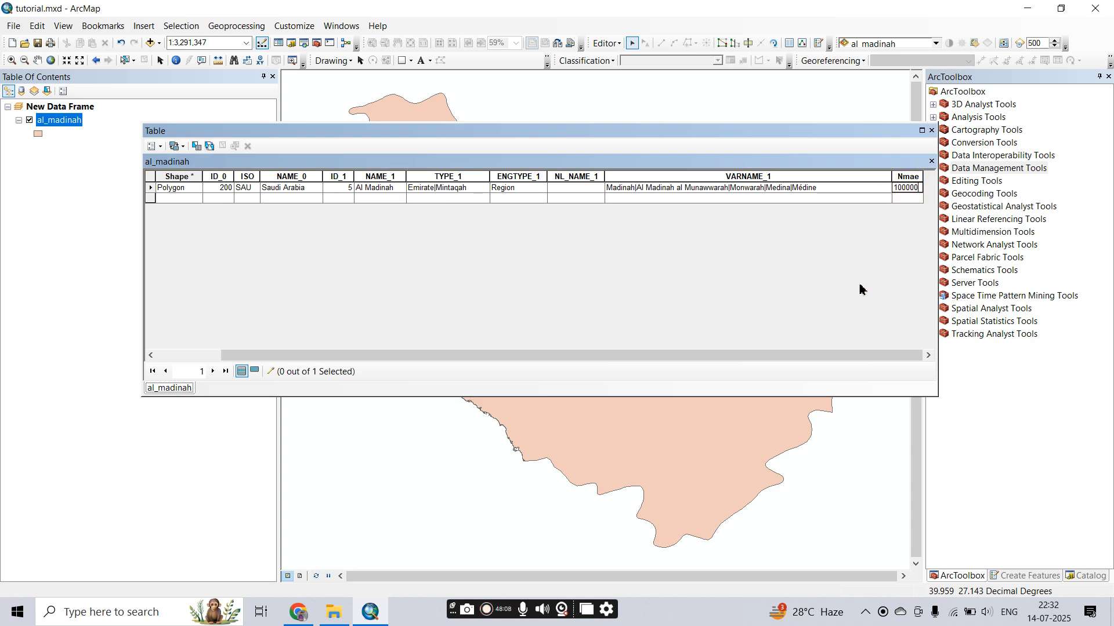
left_click(902, 177)
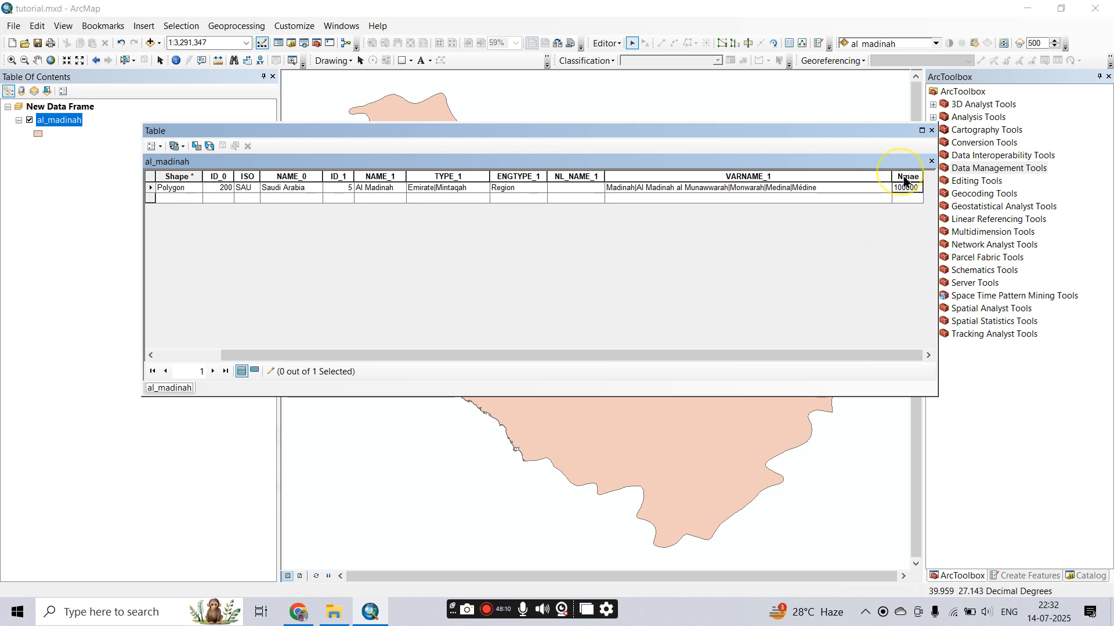
left_click(679, 270)
Shorten the Al Madinah record's Nmae value to 1000, saving the edits and ending the edit session.
left_click(913, 190)
key("BackSpace")
key("BackSpace")
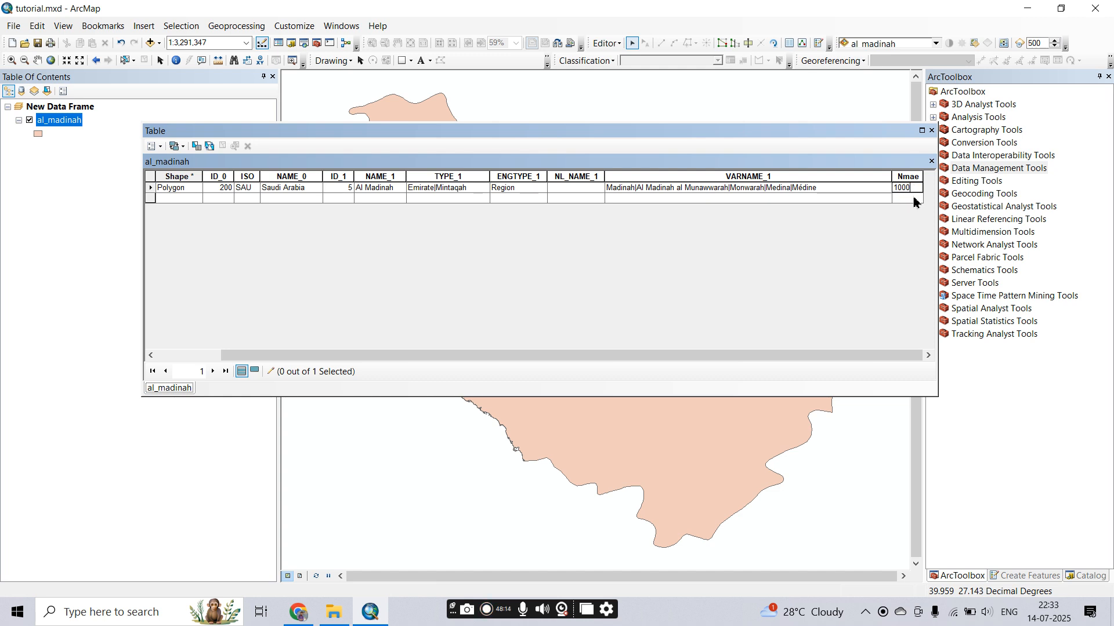
left_click(606, 43)
left_click(625, 91)
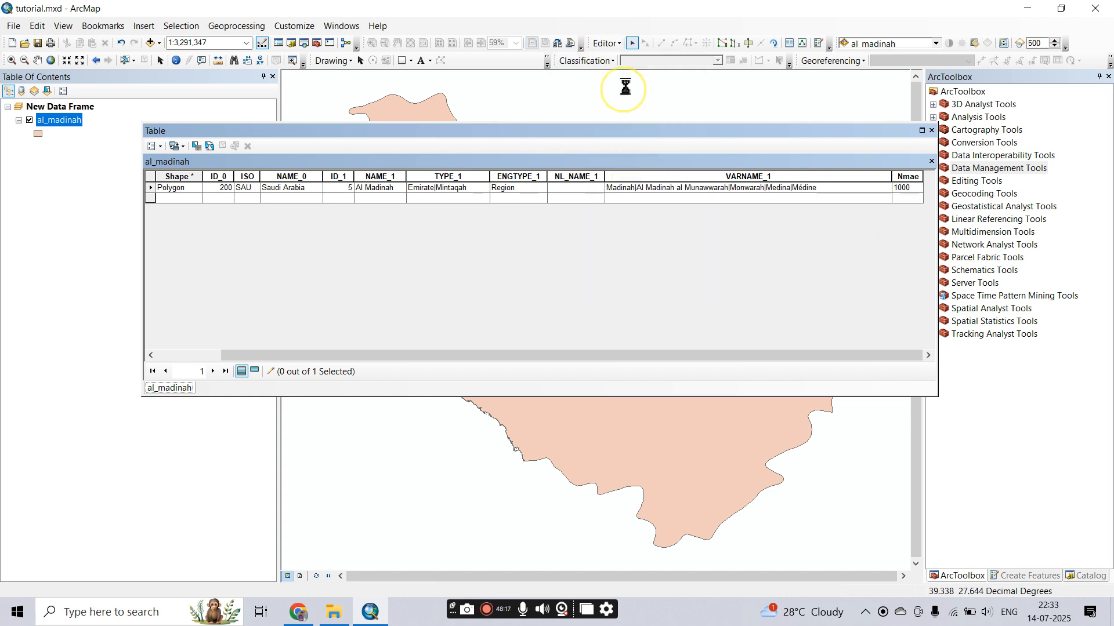
left_click(606, 43)
left_click(616, 74)
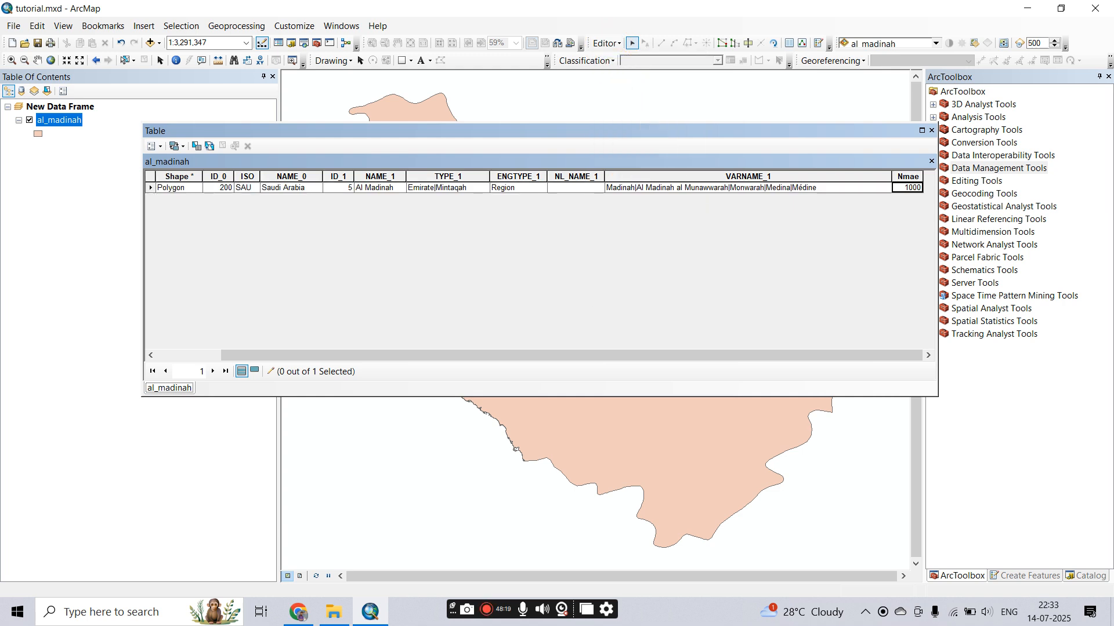
Delete the Nmae field from the al_madinah attribute table and close the table.
right_click(912, 176)
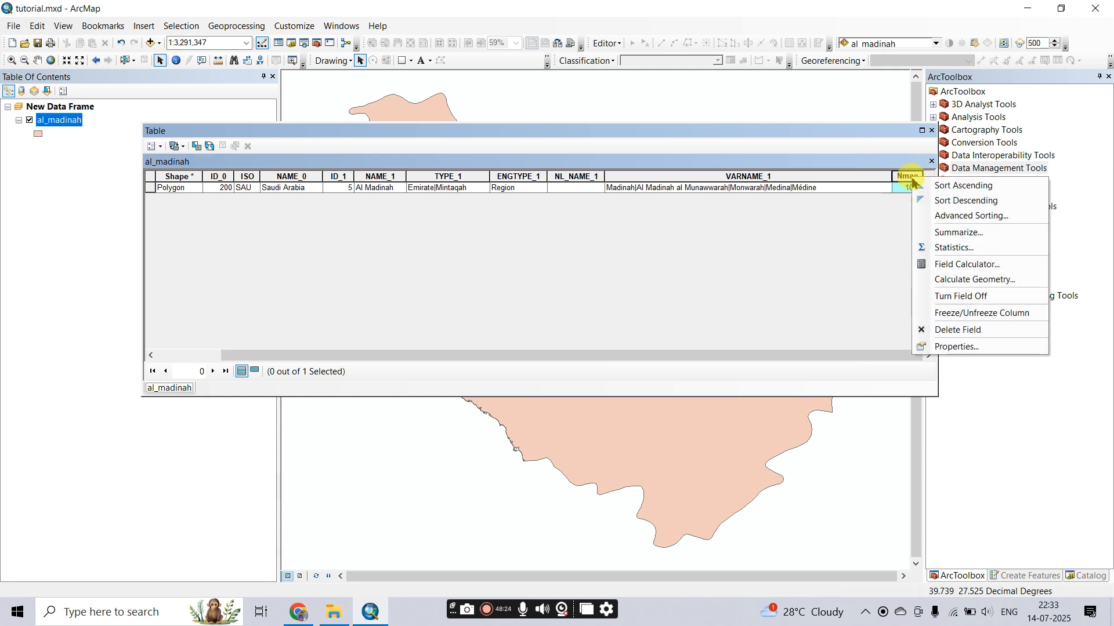
left_click(931, 330)
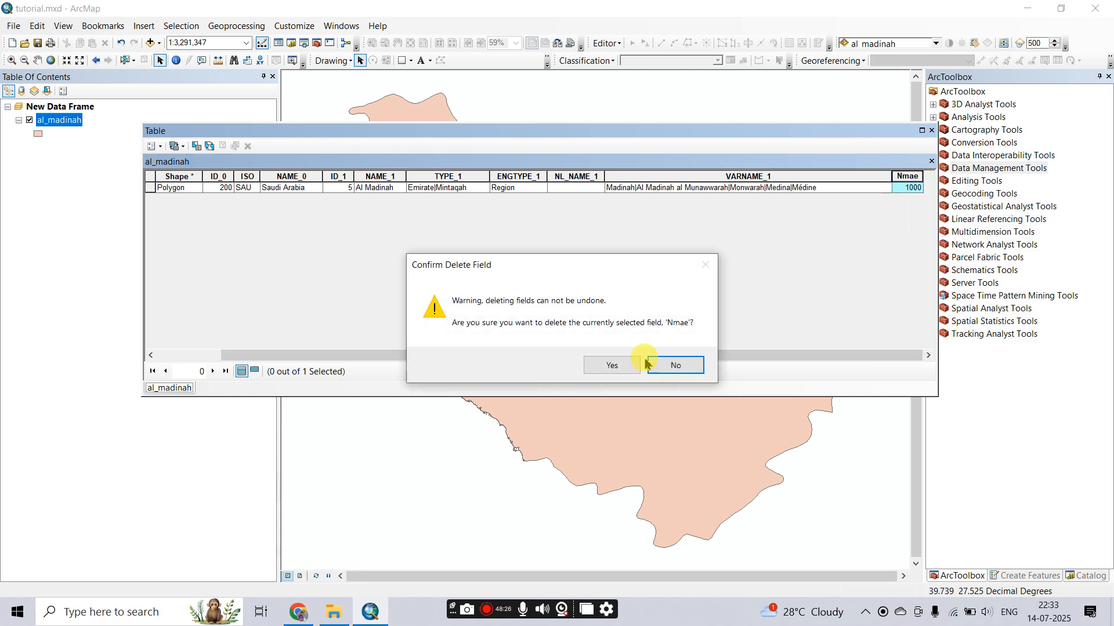
left_click(623, 366)
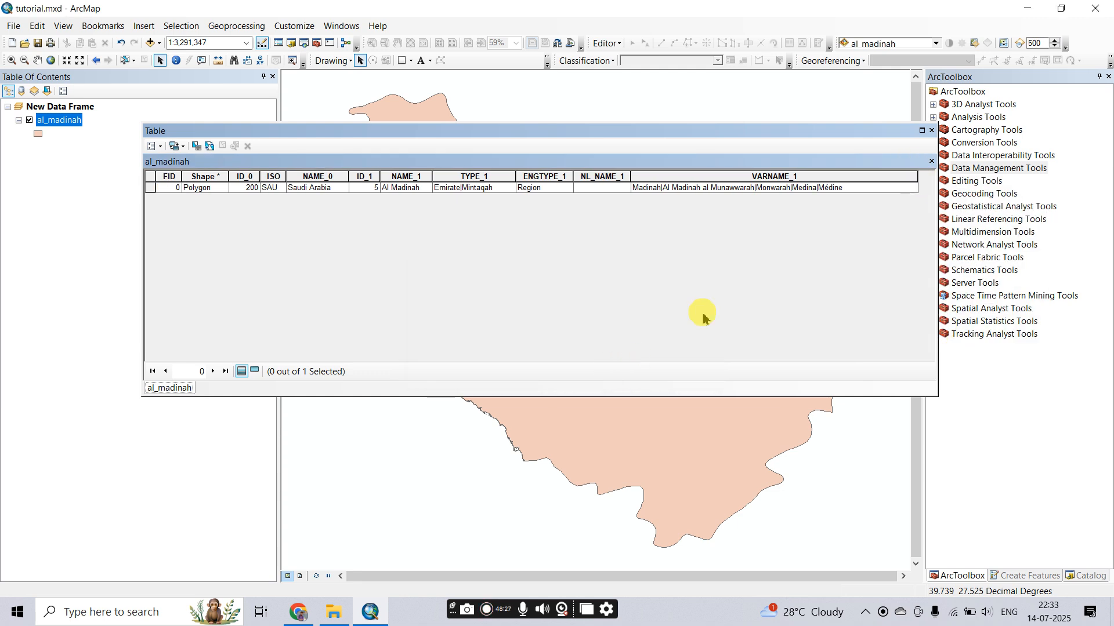
left_click(931, 131)
Draw a straight line graphic across the northern part of the Al Madinah polygon and delete it.
left_click(617, 51)
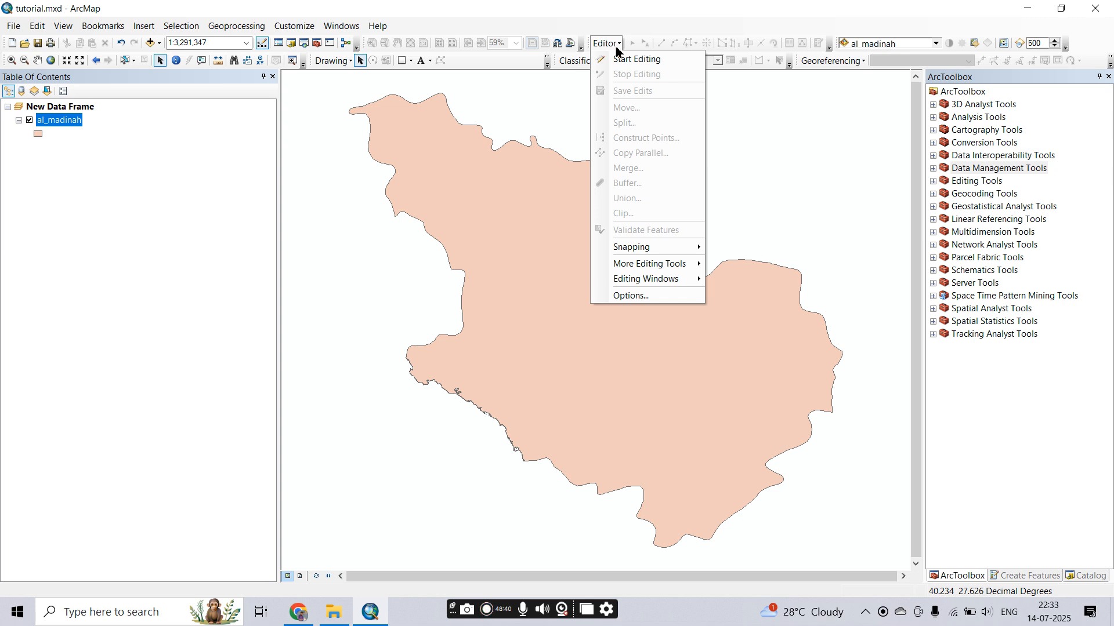
left_click(406, 63)
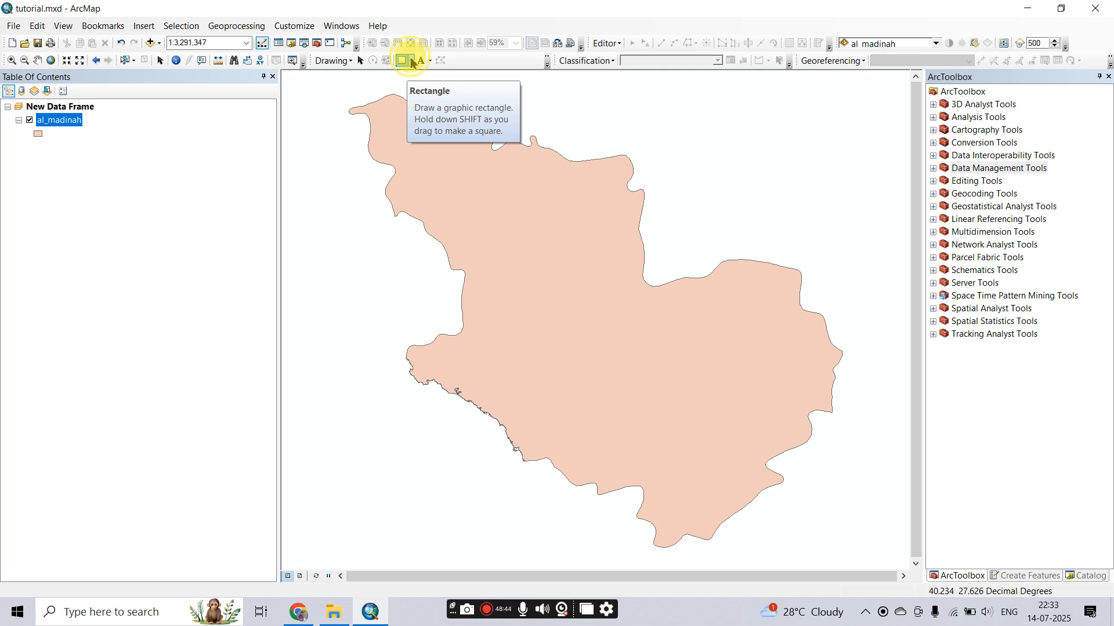
left_click(411, 60)
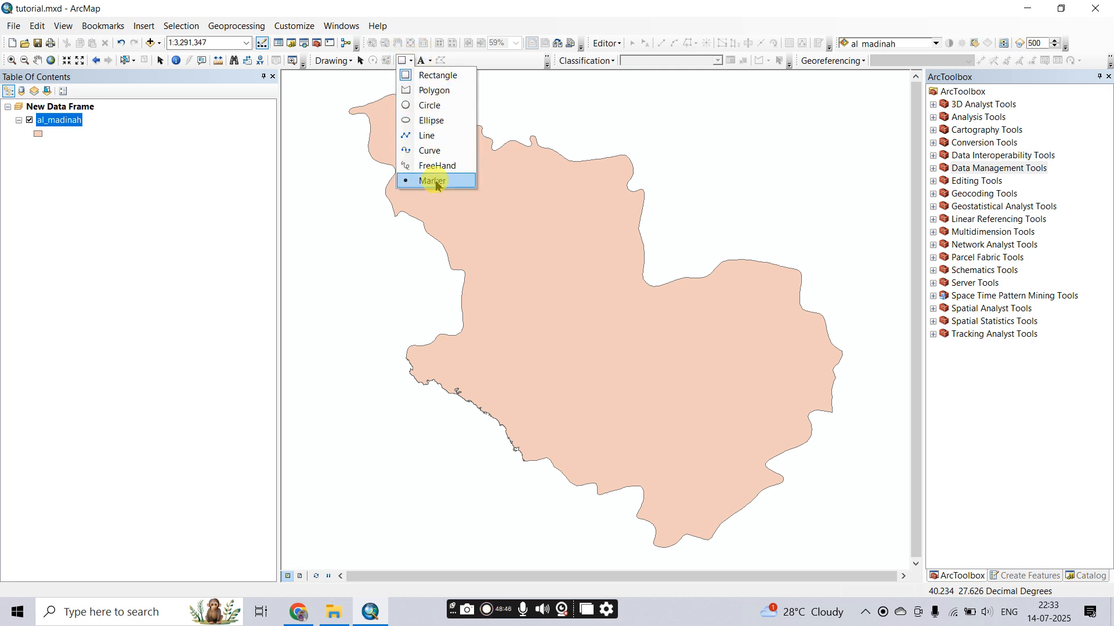
left_click(441, 141)
left_click(404, 288)
double_click(643, 225)
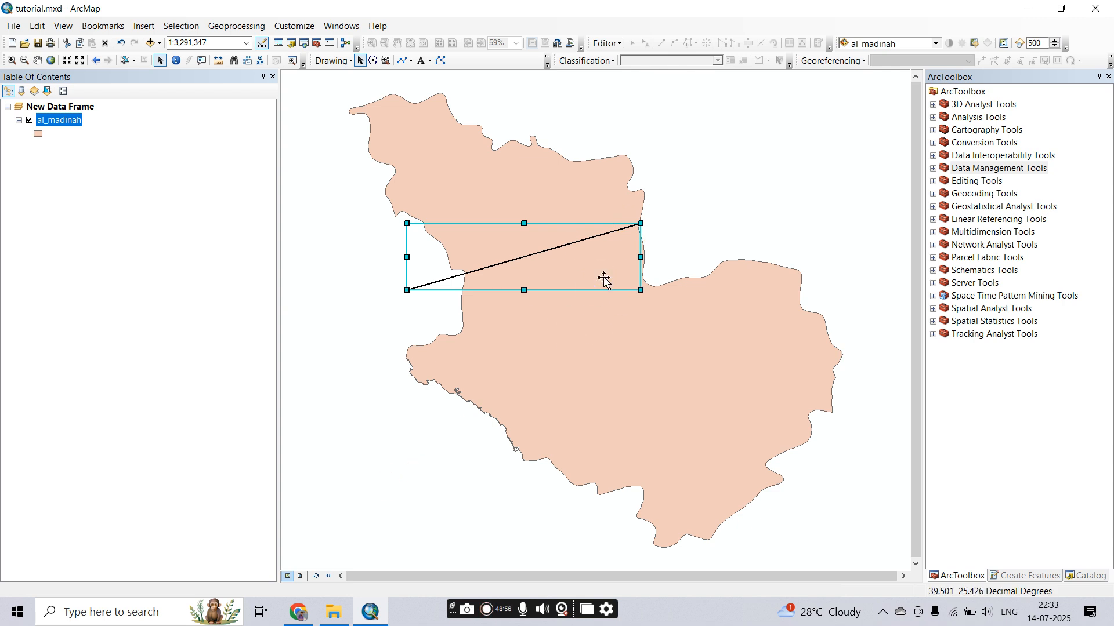
key("Delete")
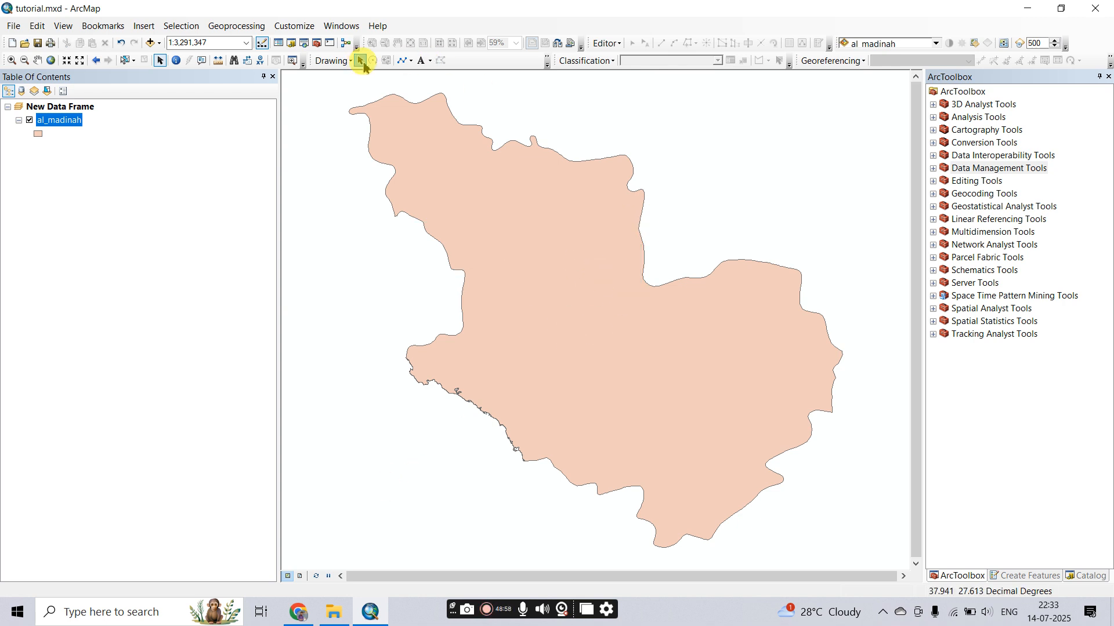
Draw a rectangle graphic over the upper middle of the Al Madinah polygon and delete it.
left_click(403, 62)
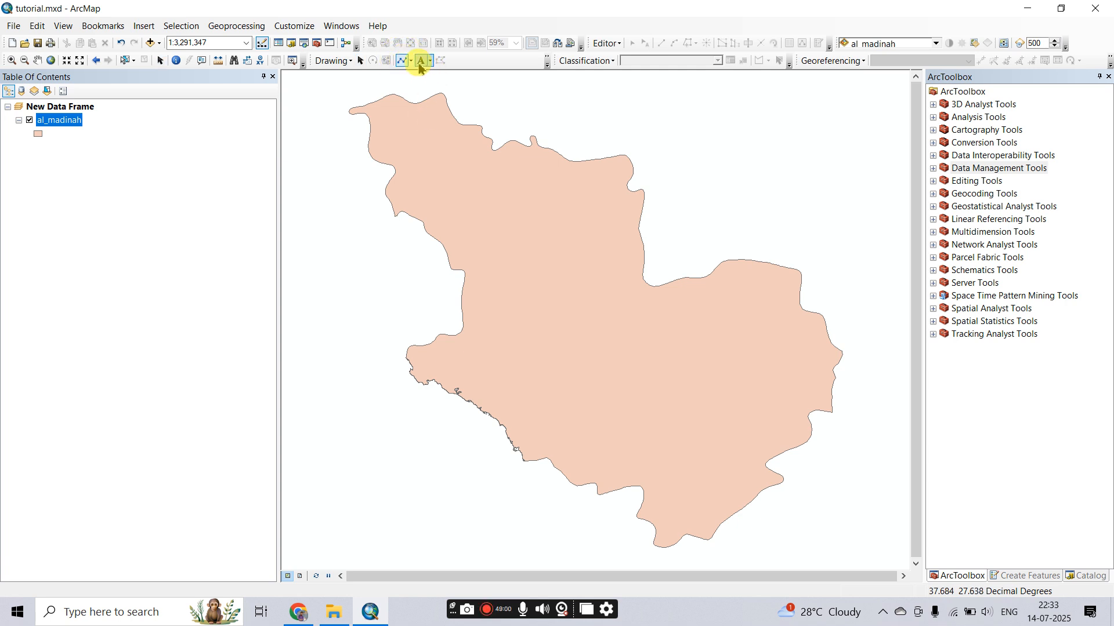
left_click(411, 61)
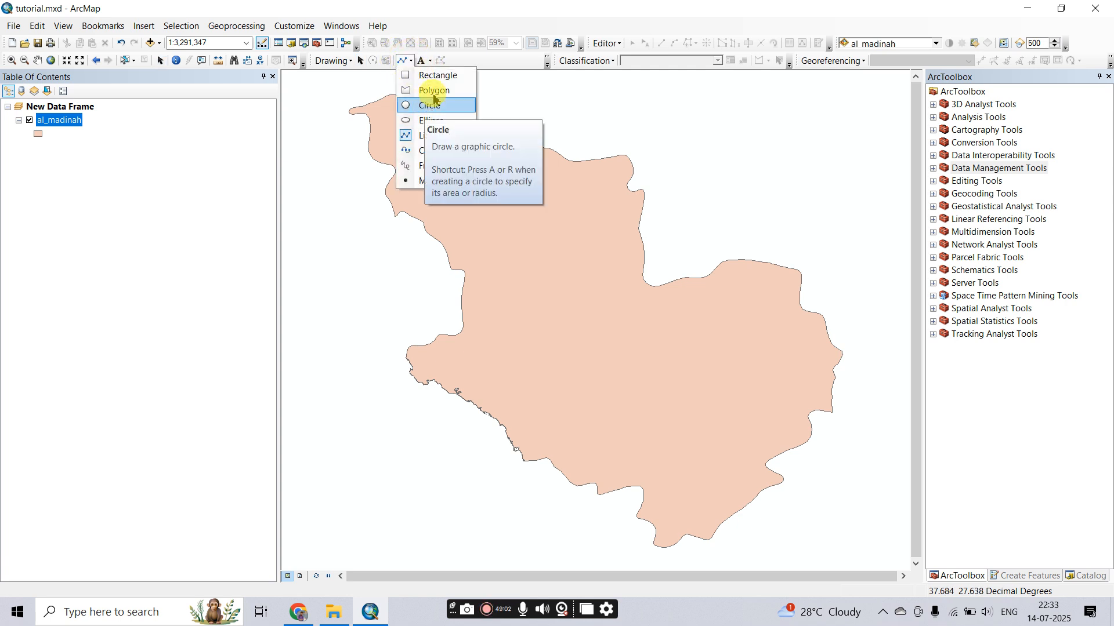
left_click(442, 77)
left_click_drag(456, 162, 676, 363)
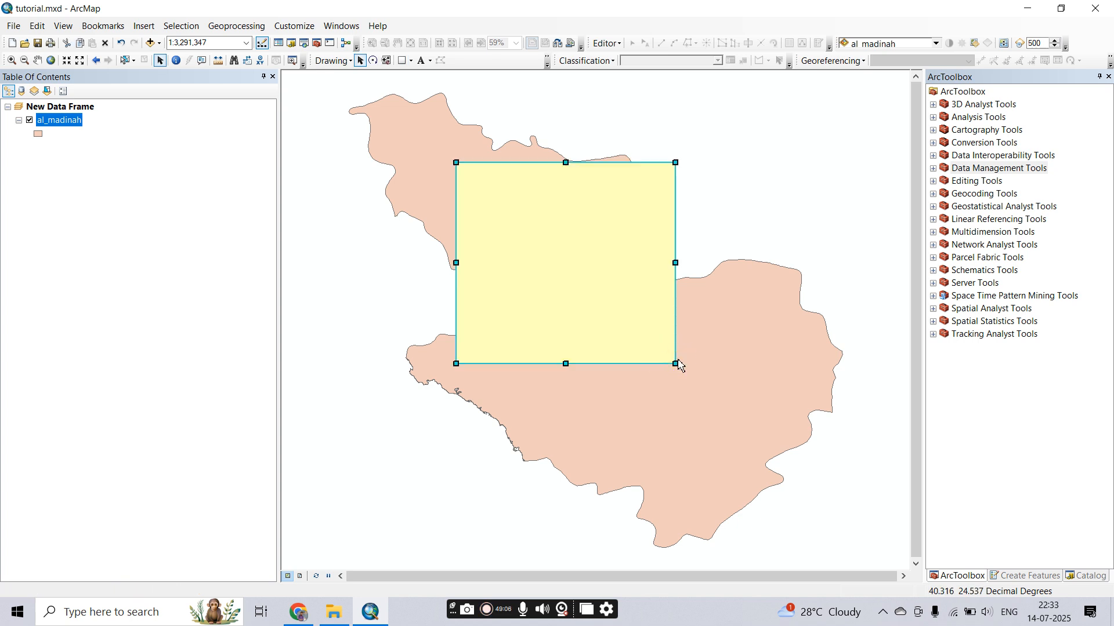
key("Delete")
left_click(348, 61)
left_click(333, 61)
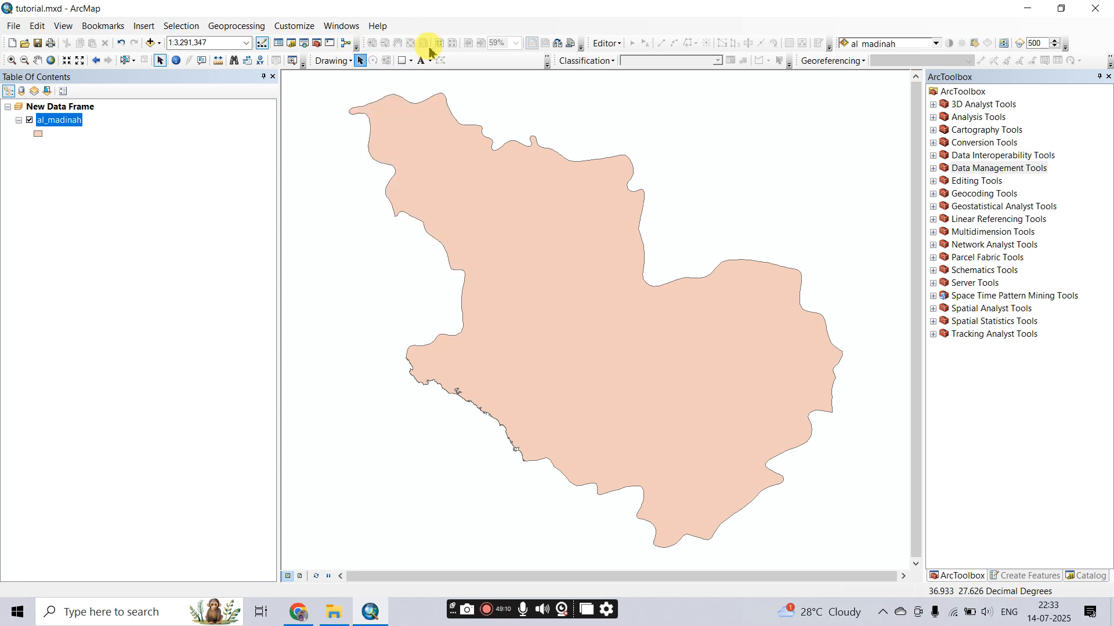
left_click(360, 61)
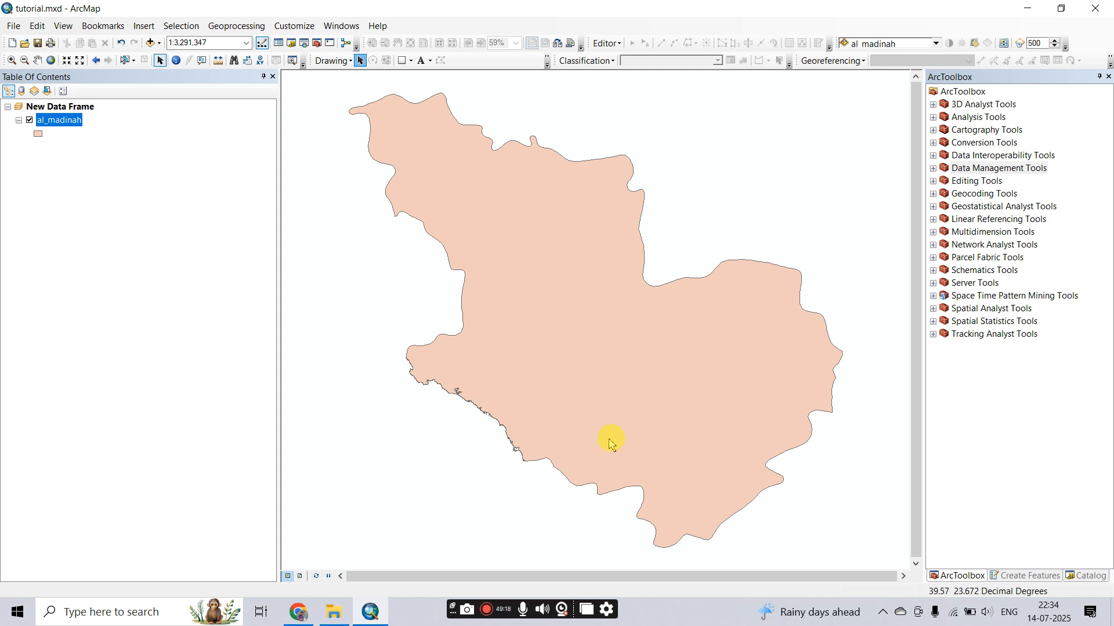
scroll(496, 365, "up", 2)
scroll(496, 366, "down", 2)
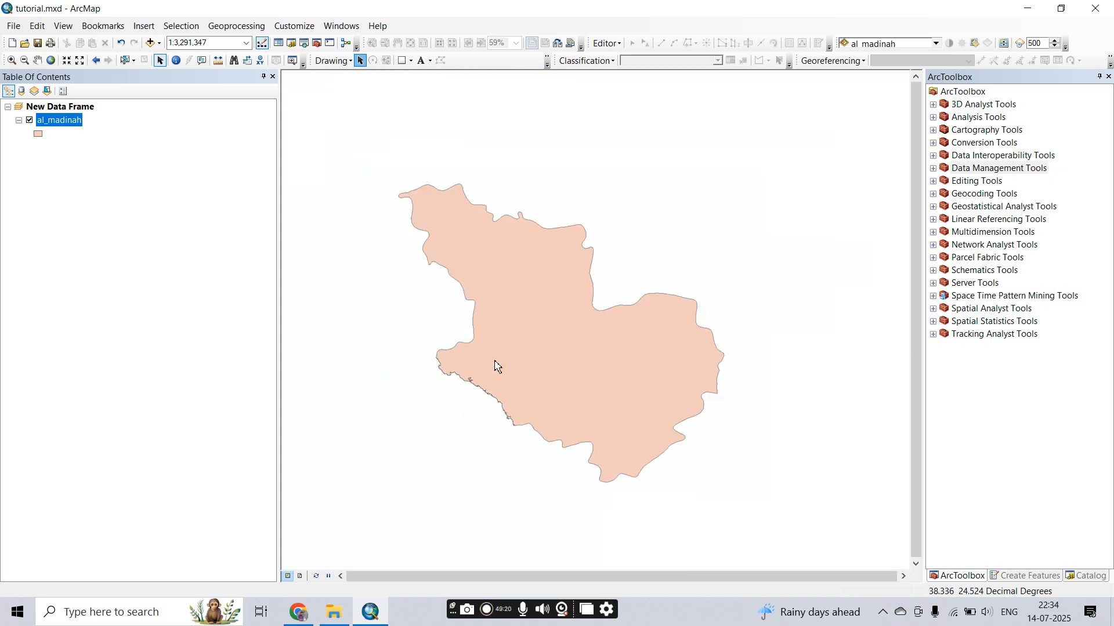
scroll(556, 384, "up", 2)
scroll(556, 381, "down", 1)
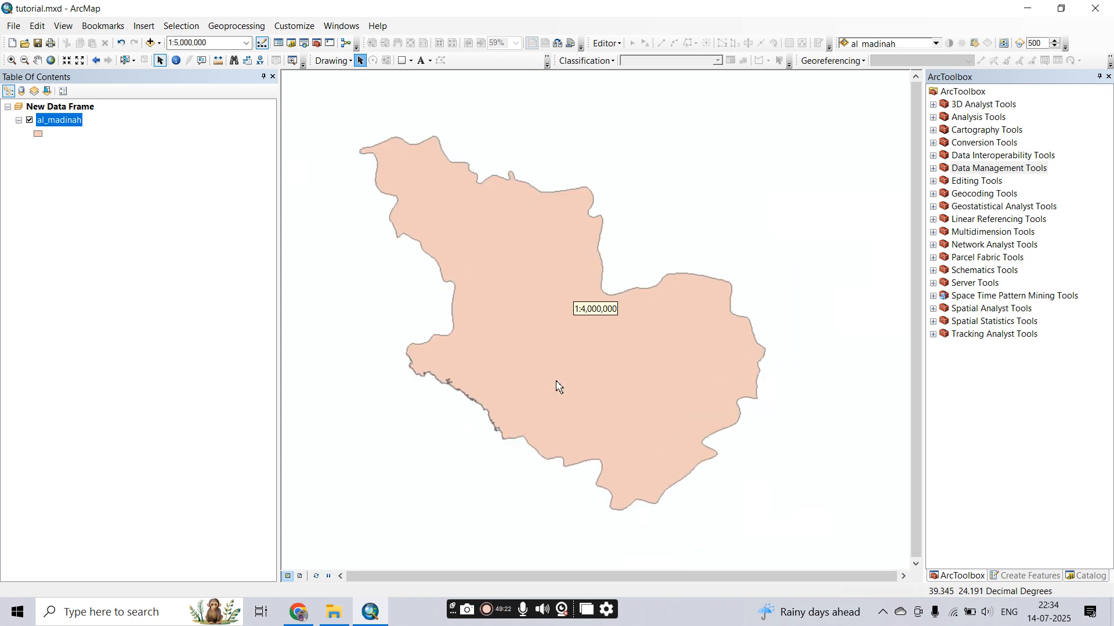
scroll(491, 330, "up", 1)
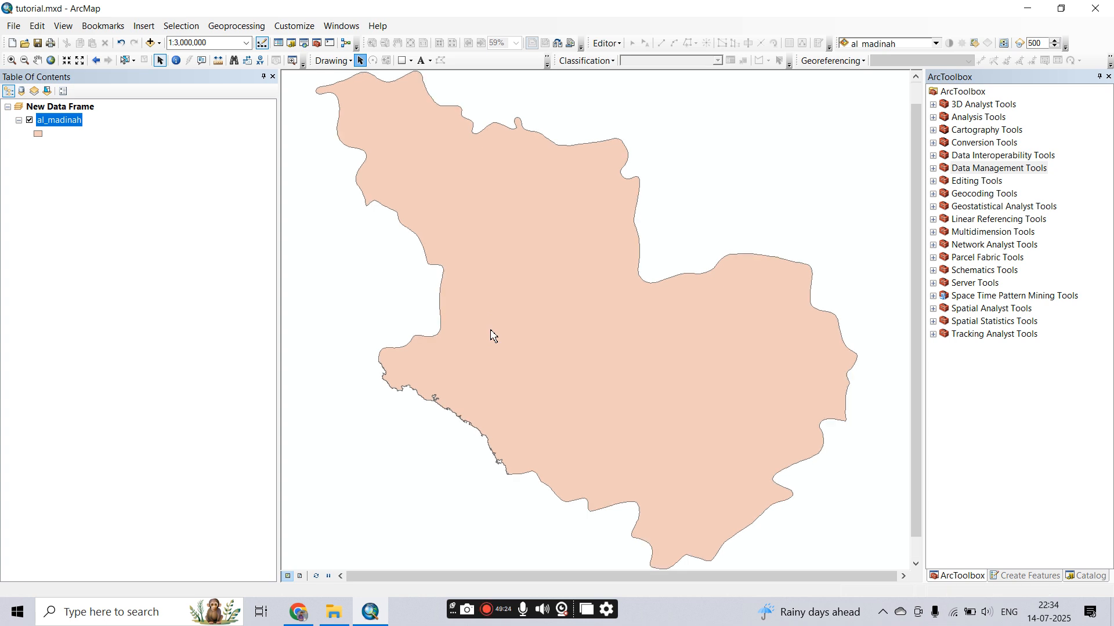
scroll(492, 336, "down", 1)
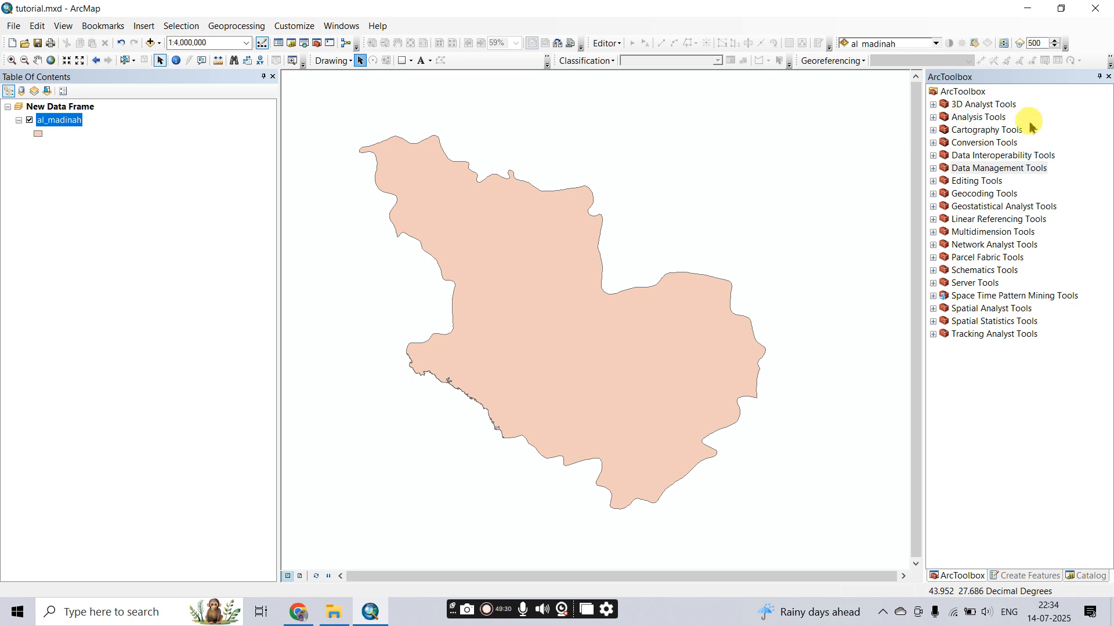
Examine the Extract tools in the Analysis Tools toolbox.
left_click(933, 118)
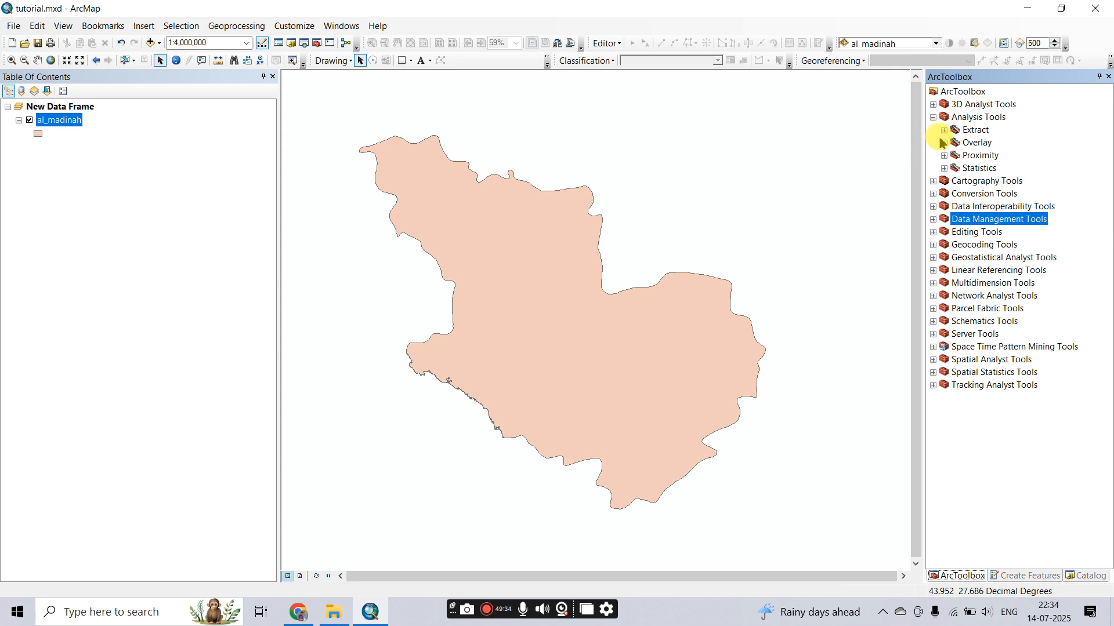
left_click(945, 130)
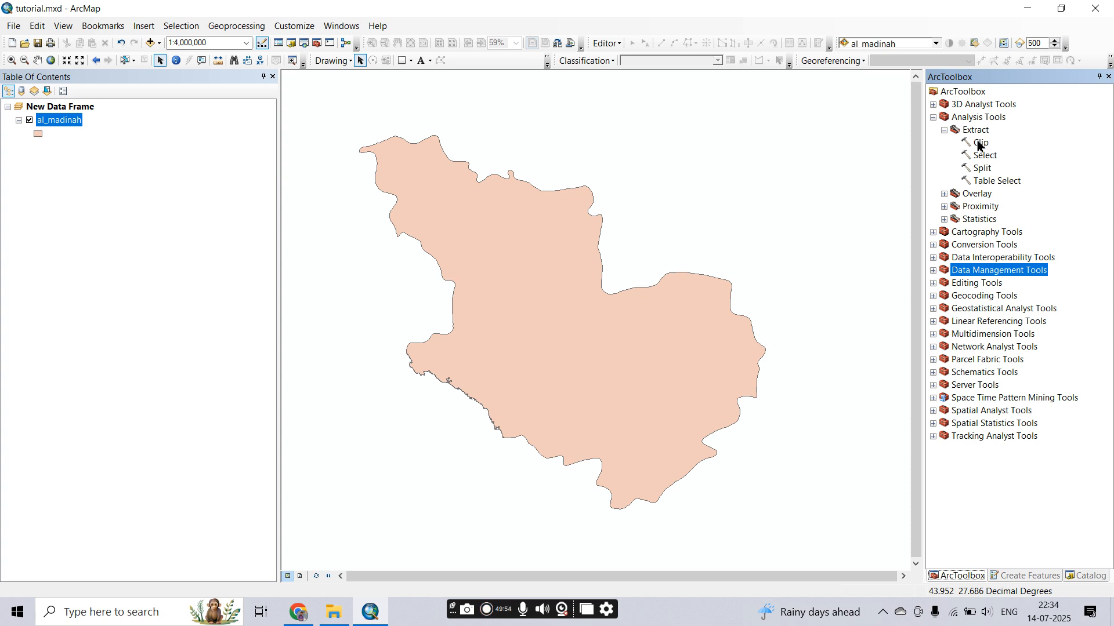
Add SAU_adm1.shp from the SAU_adm folder to the map and place the al_madinah layer above it.
left_click(333, 612)
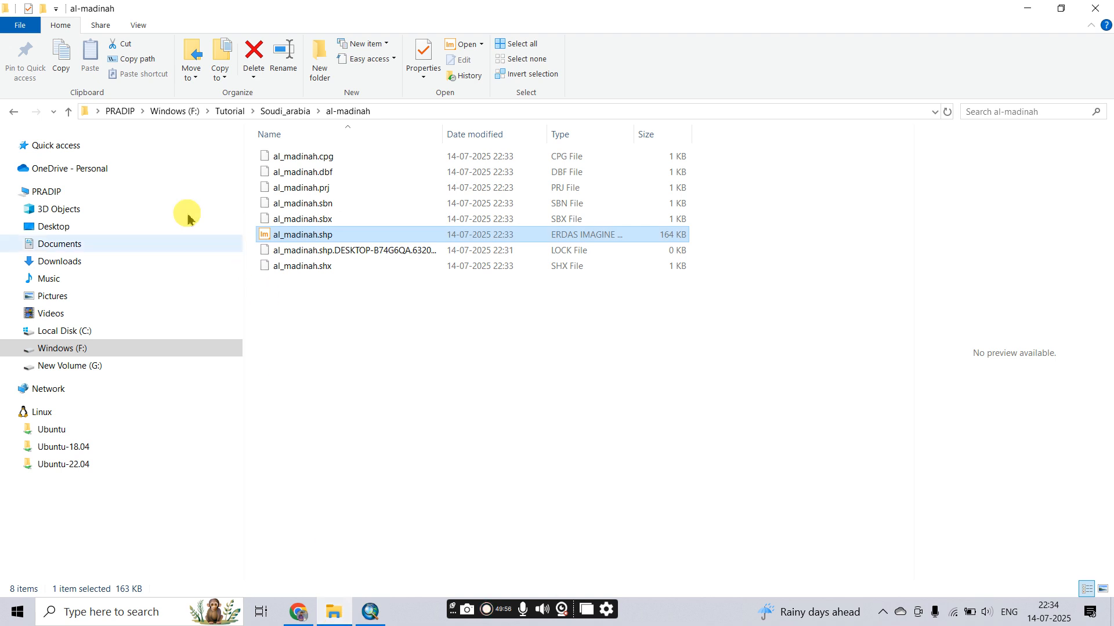
left_click(11, 113)
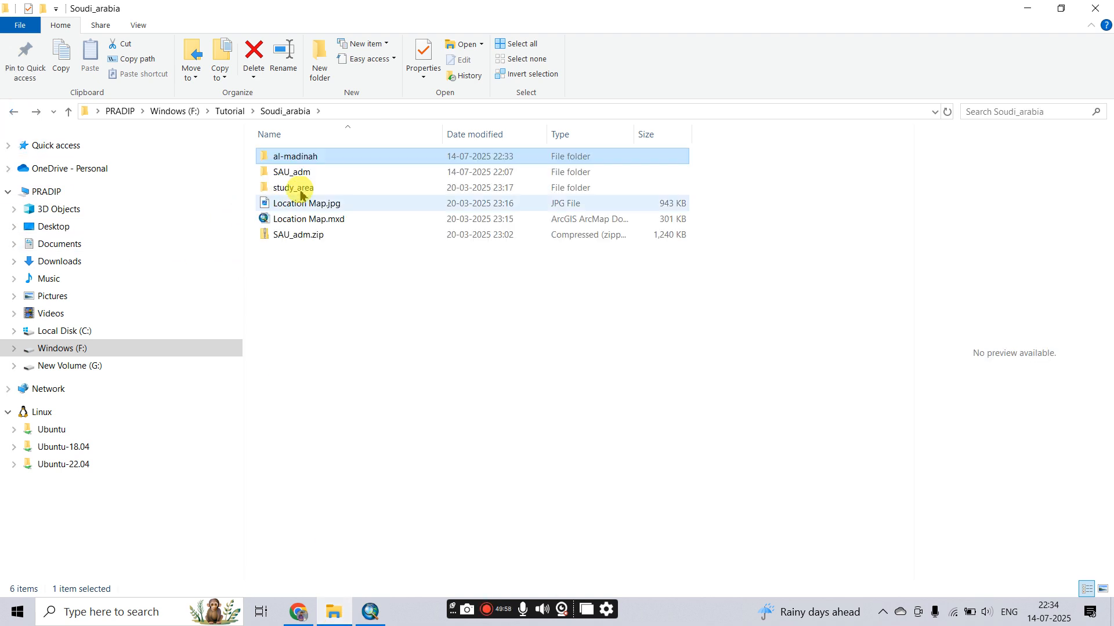
double_click(297, 172)
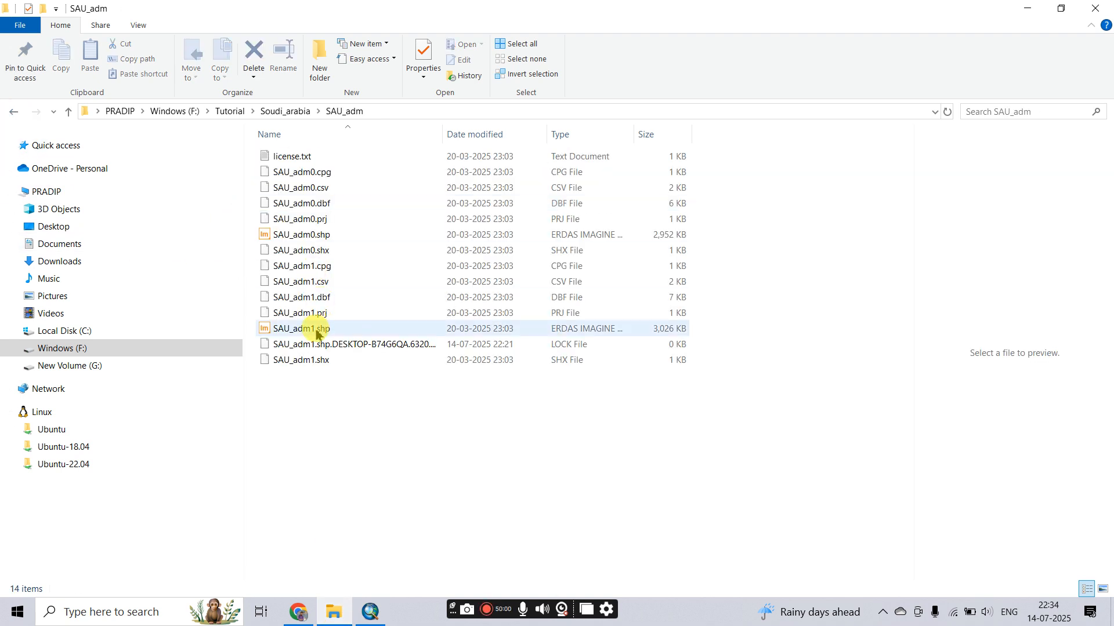
left_click(318, 331)
mouse_move(319, 331)
left_mouse_down()
mouse_move(386, 507)
mouse_move(382, 623)
mouse_move(424, 460)
left_mouse_up()
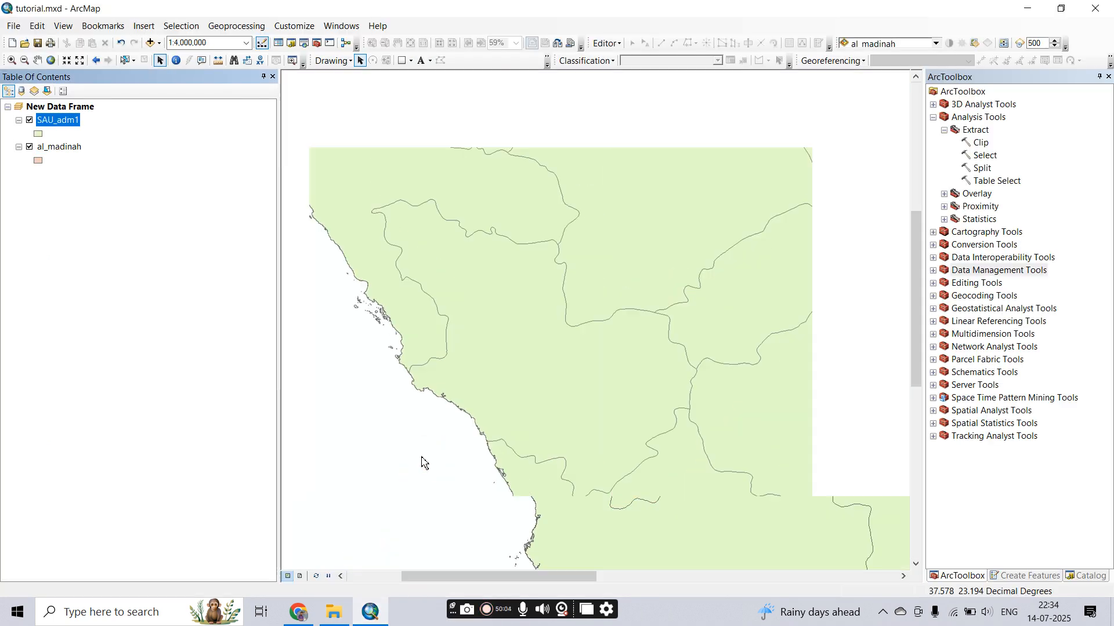
left_click_drag(70, 147, 76, 119)
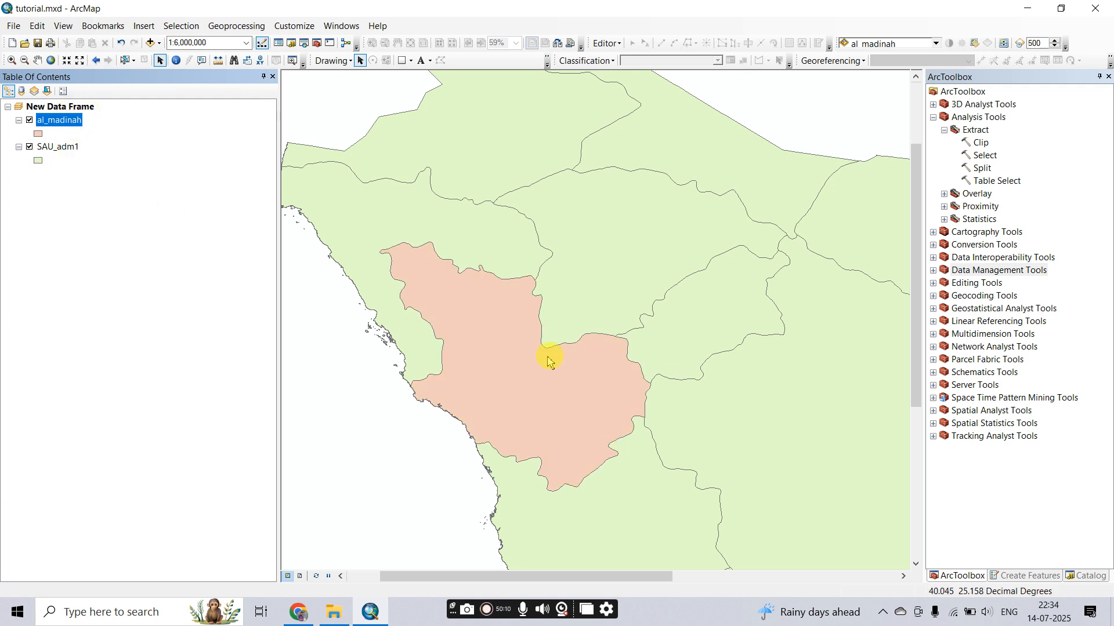
scroll(467, 277, "down", 3)
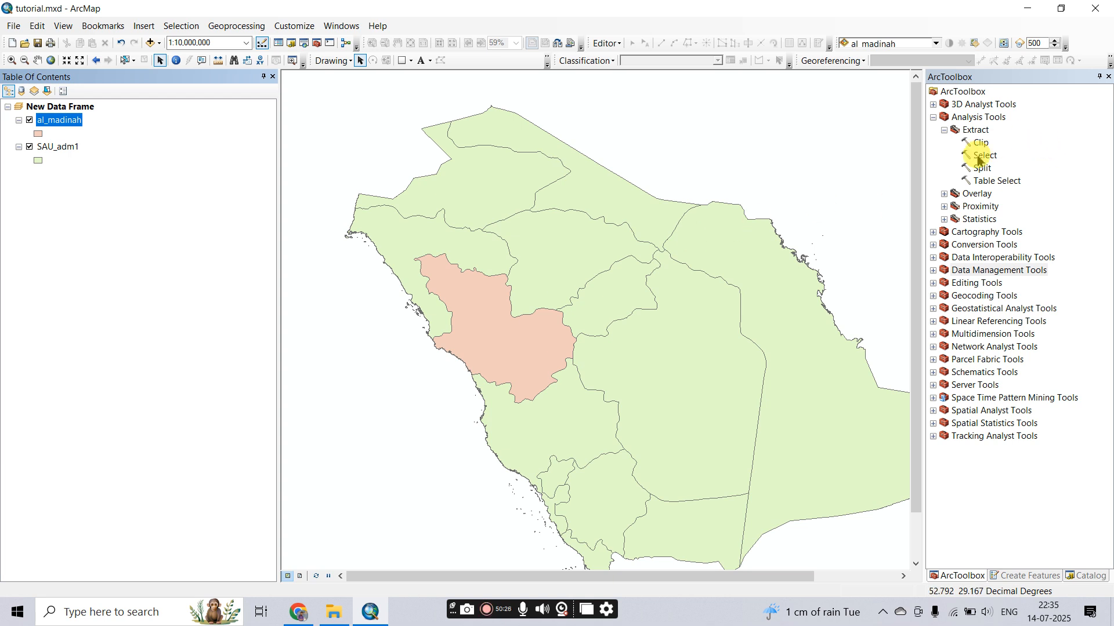
Examine the Statistics tools in Analysis Tools and the From Raster tools in Conversion Tools.
left_click(944, 130)
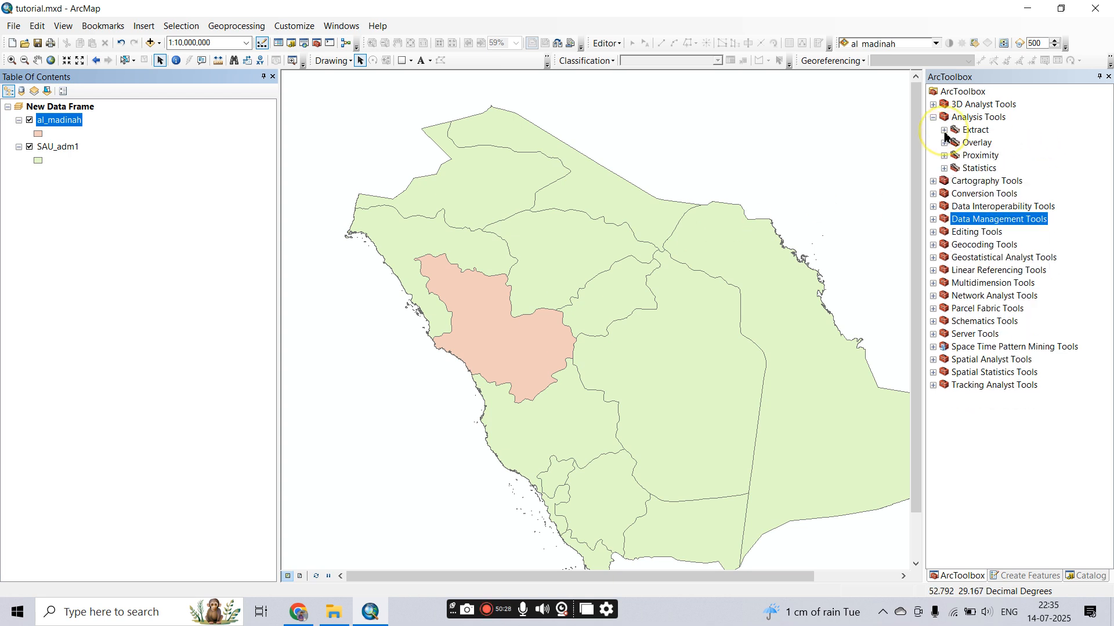
left_click(943, 168)
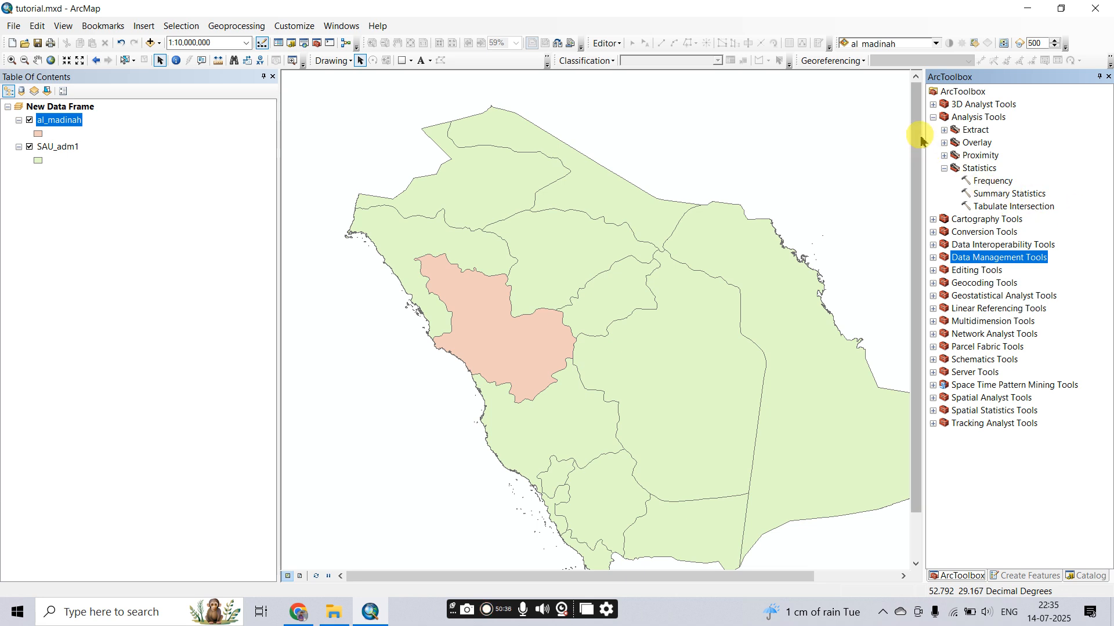
left_click(933, 118)
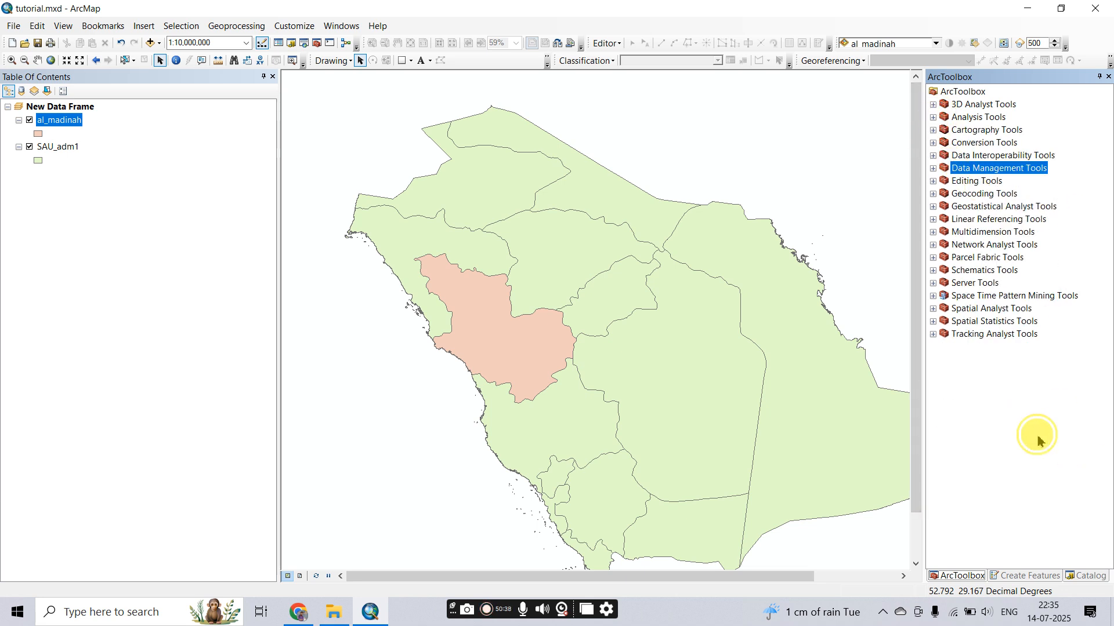
left_click(933, 143)
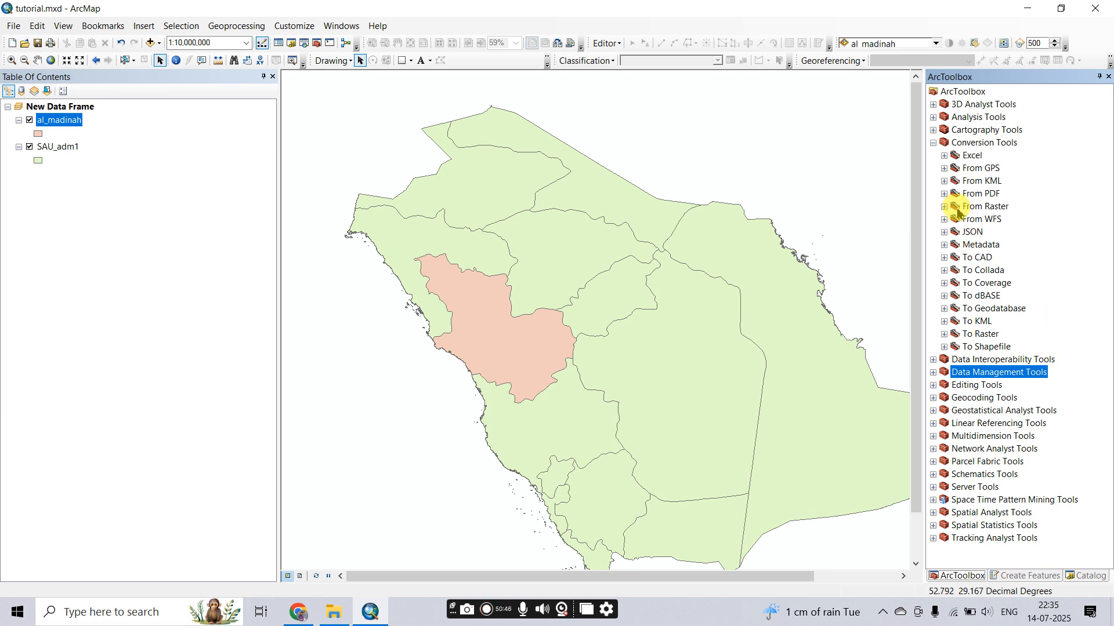
left_click(943, 207)
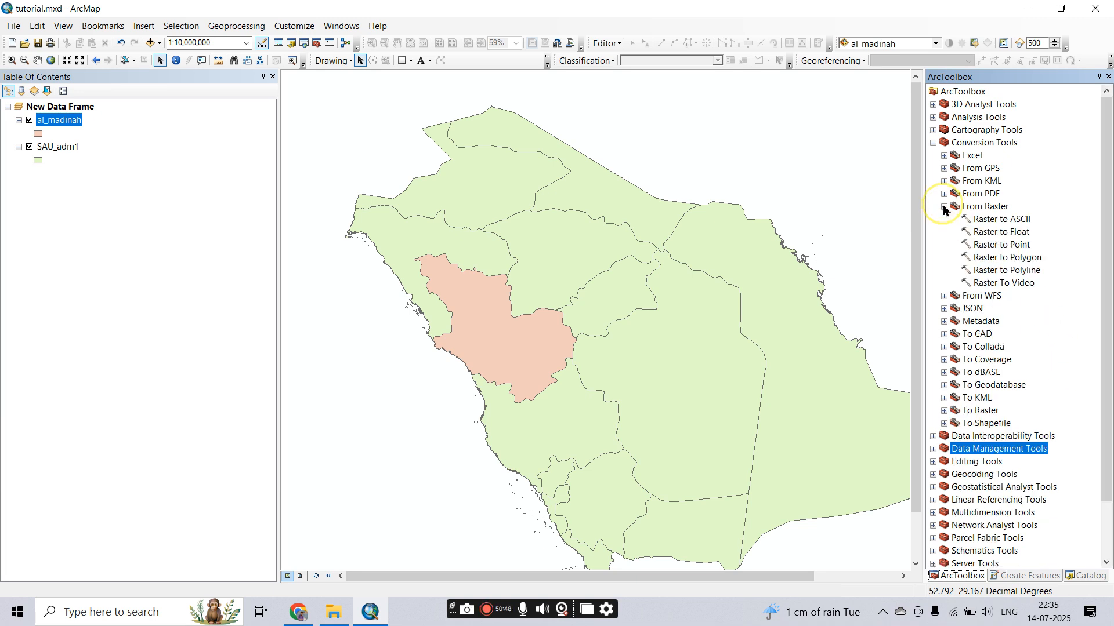
Add the DEM_project.tif raster from the Tutorial\DEM folder to the map.
left_click(332, 611)
left_click(17, 112)
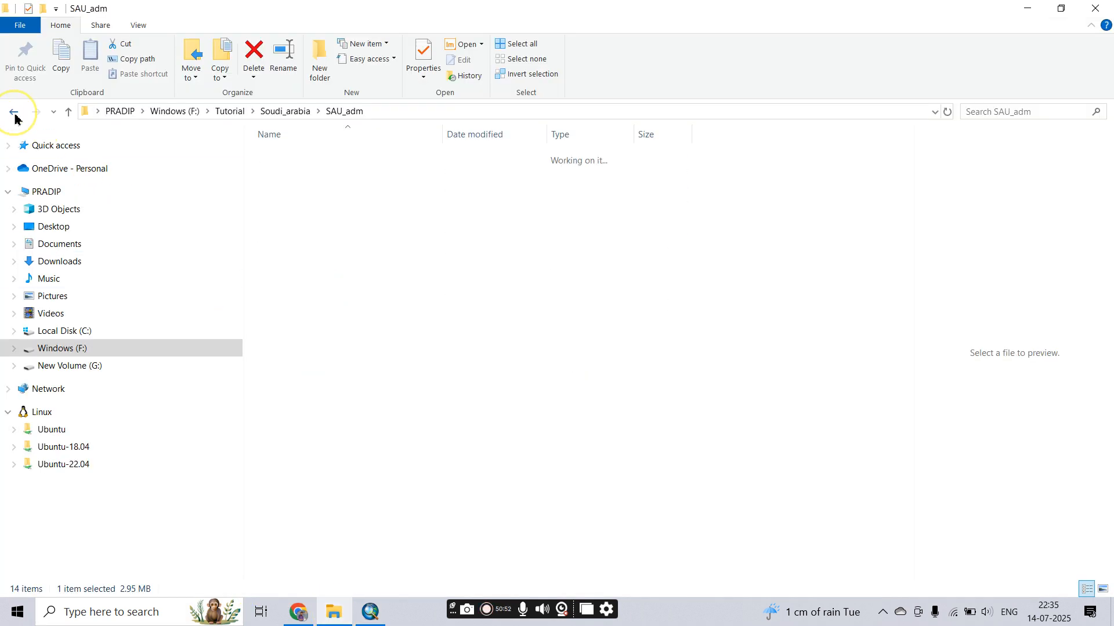
left_click(16, 116)
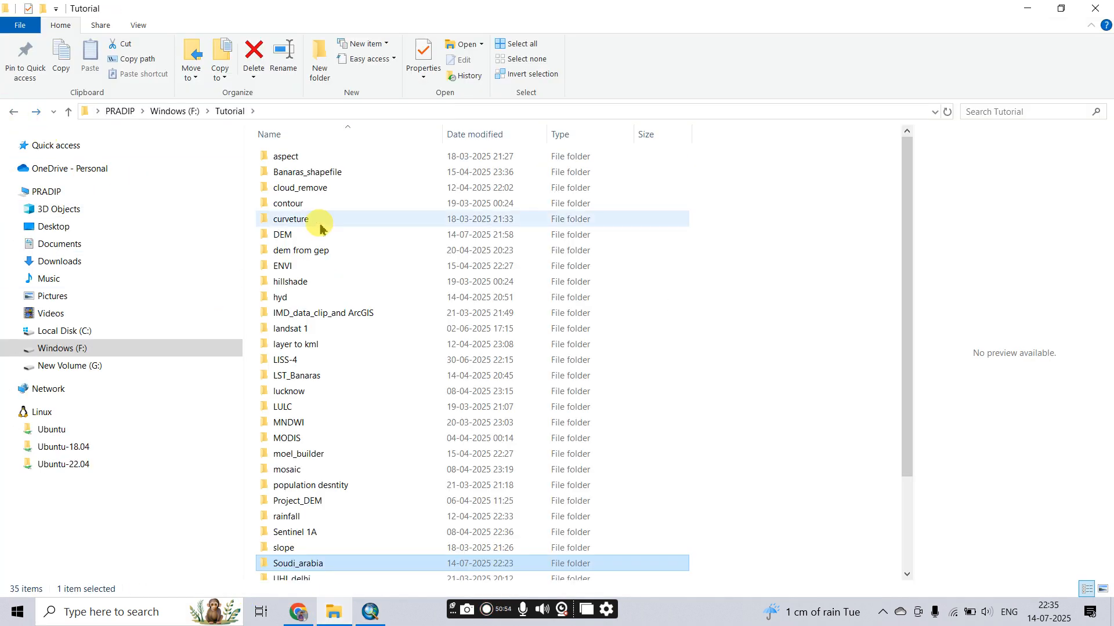
left_click(303, 235)
double_click(303, 235)
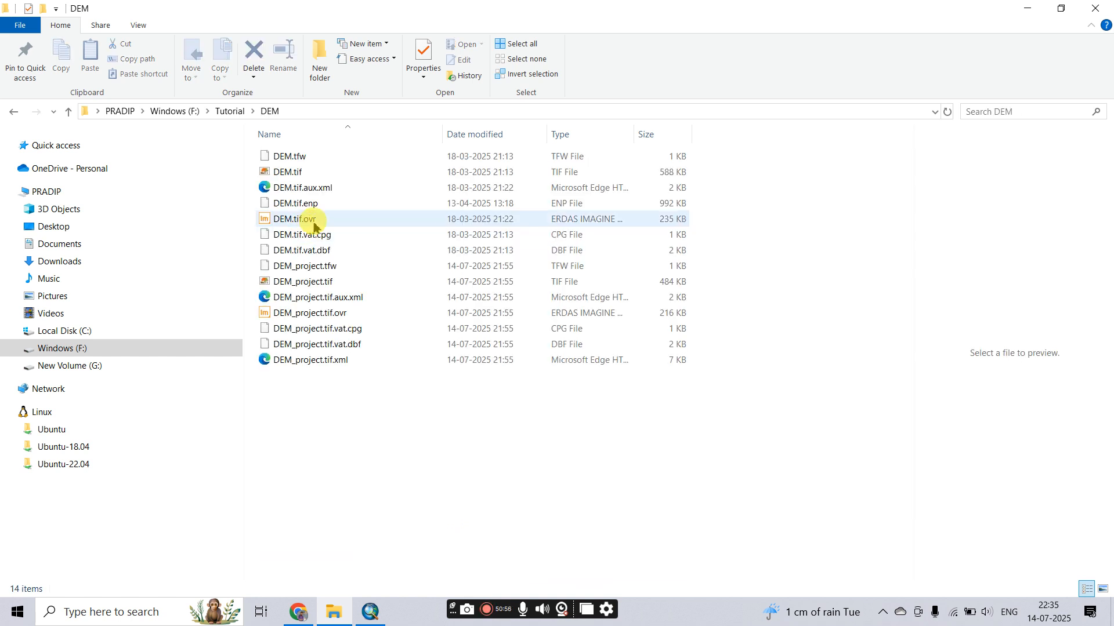
left_click(311, 282)
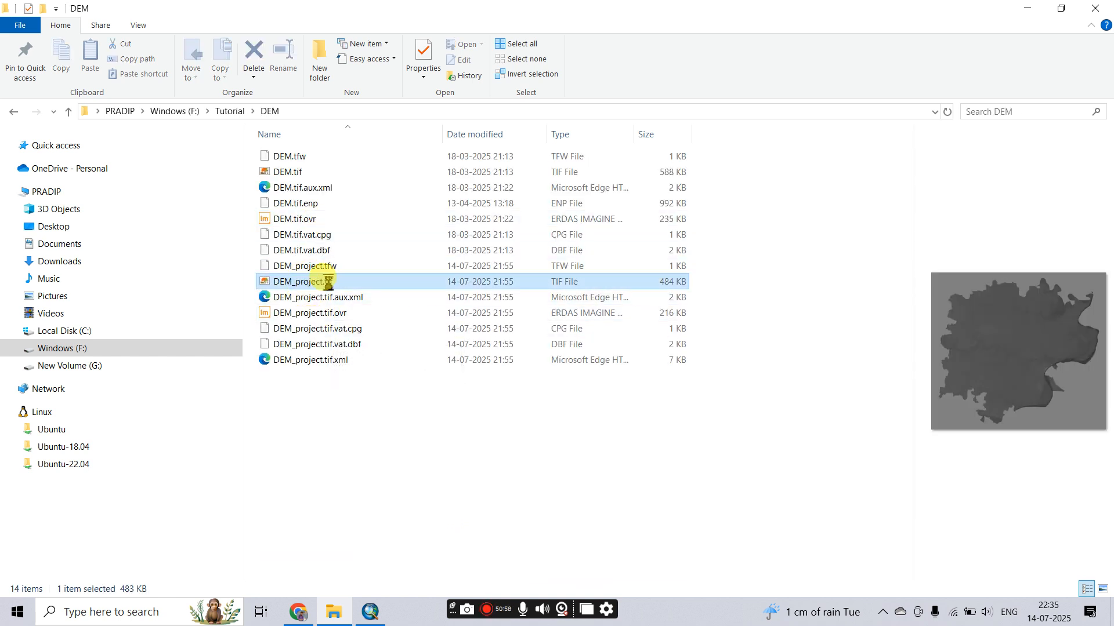
left_click_drag(320, 283, 420, 418)
Remove the al_madinah and SAU_adm1 layers together from the data frame.
left_click(61, 120)
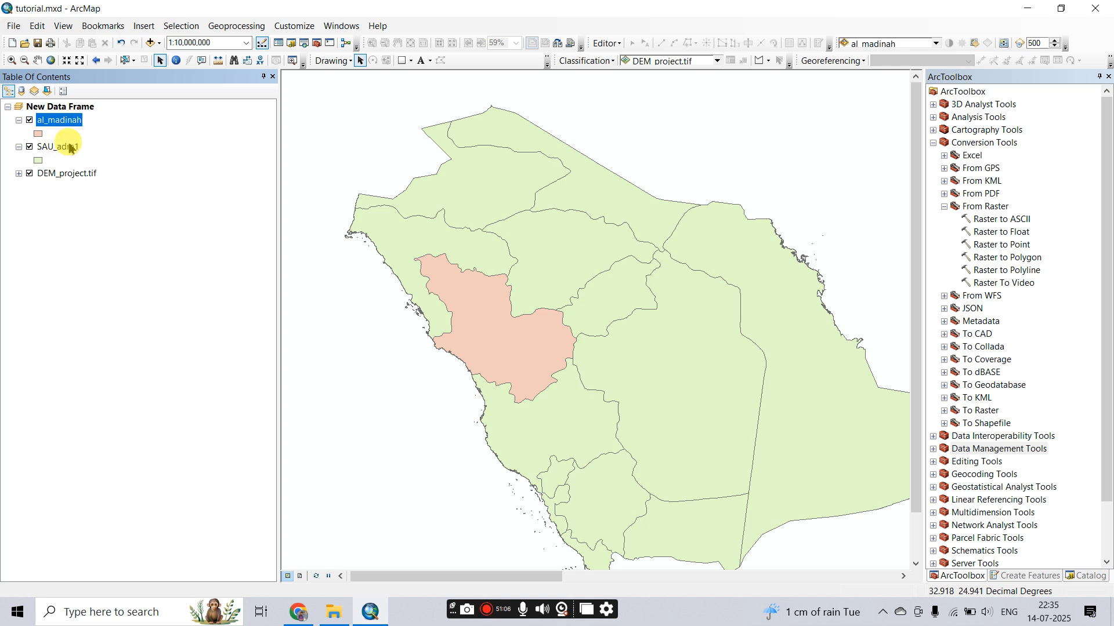
left_click(46, 243)
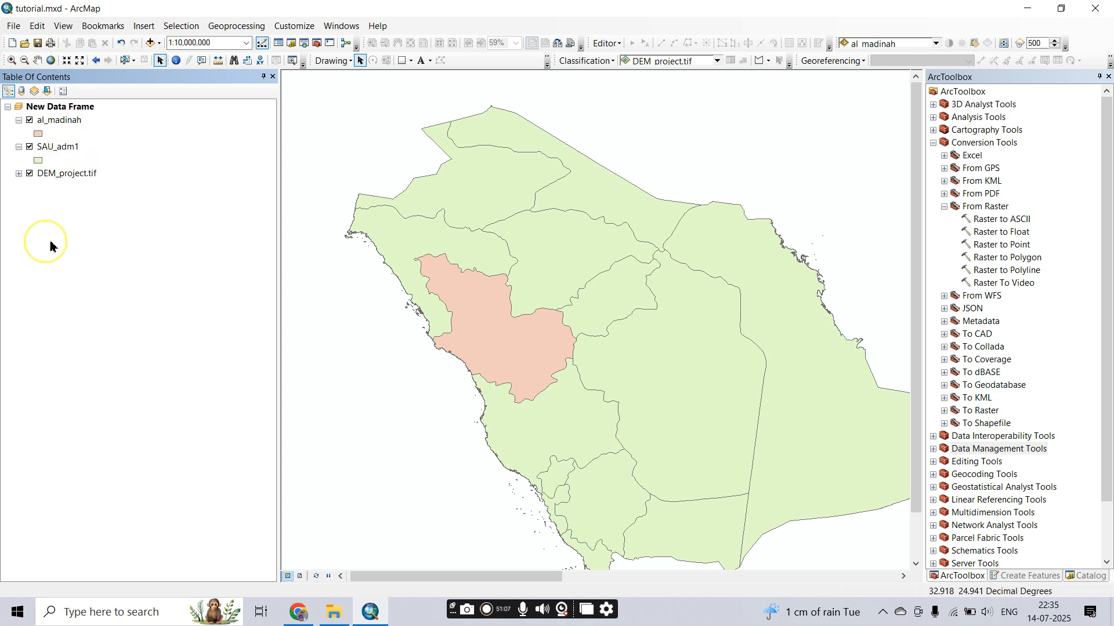
left_click(76, 126)
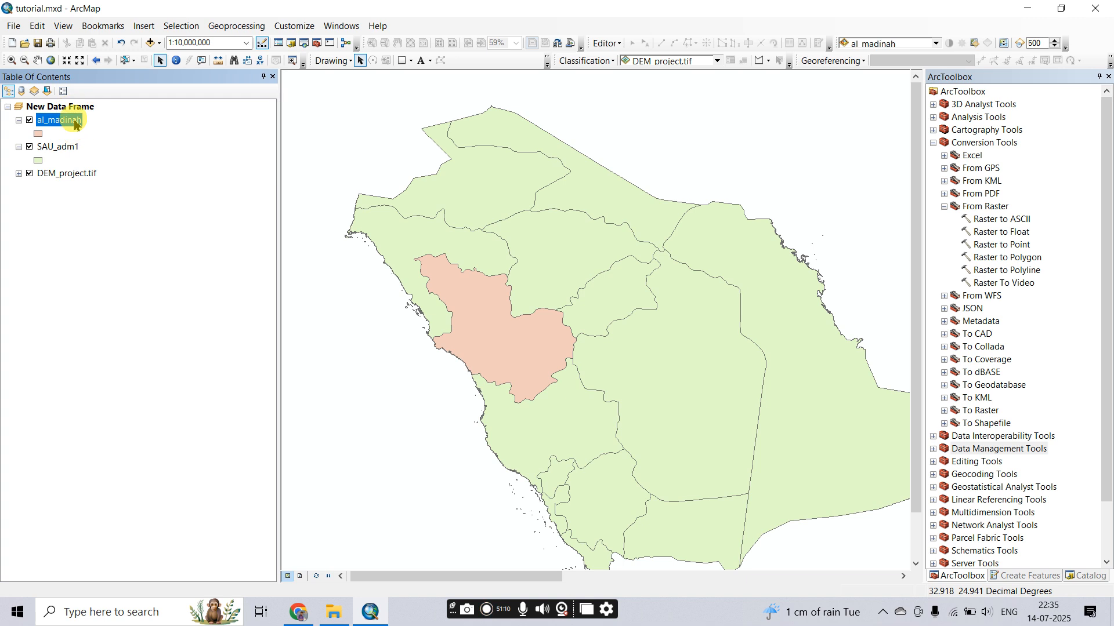
left_click(51, 157)
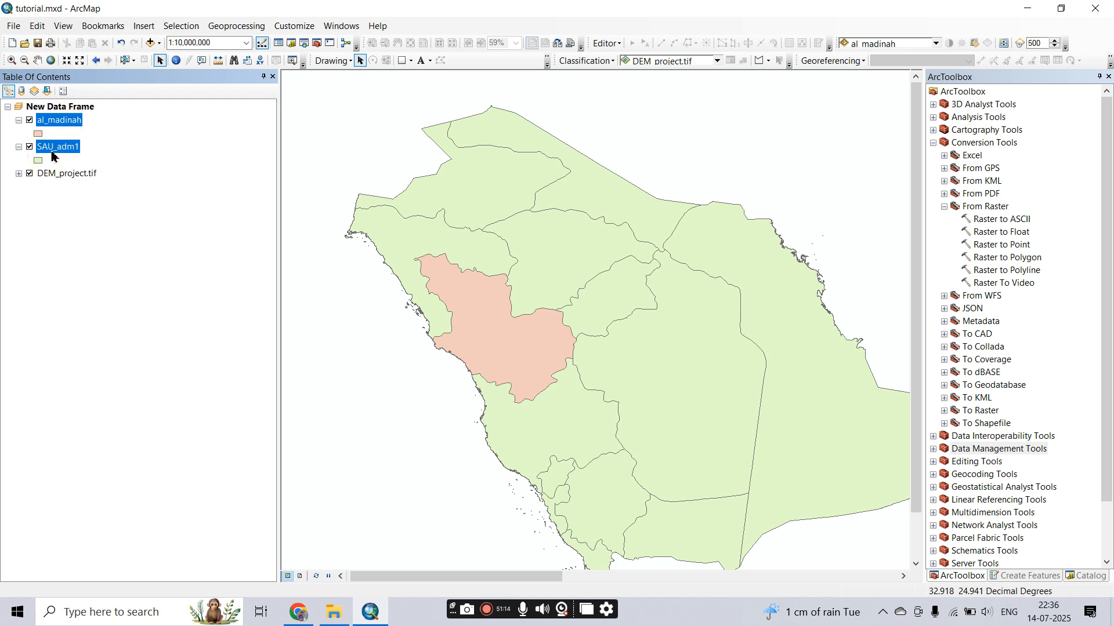
right_click(52, 150)
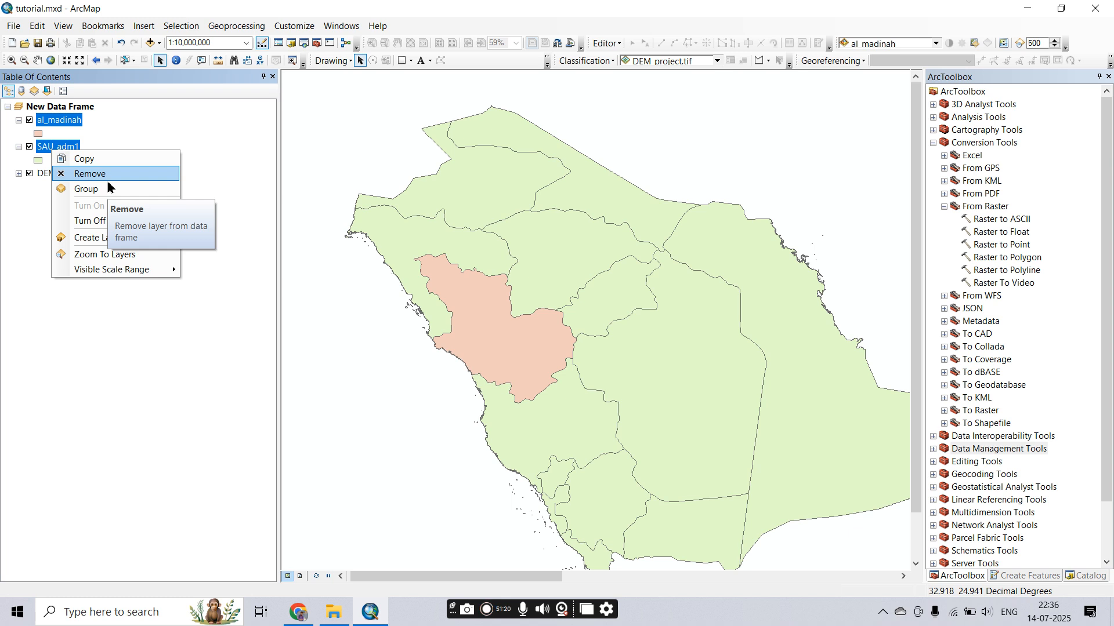
left_click(107, 178)
Symbolize the DEM_project.tif layer as Stretched with the orange-yellow-green-blue color ramp.
left_click(79, 126)
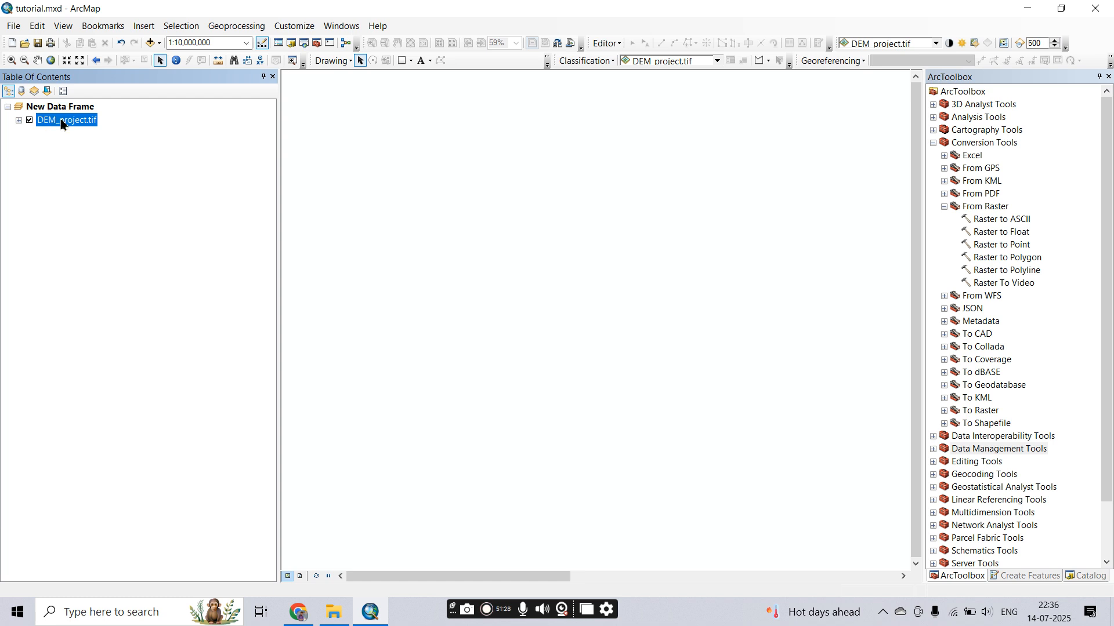
right_click(61, 124)
left_click(88, 190)
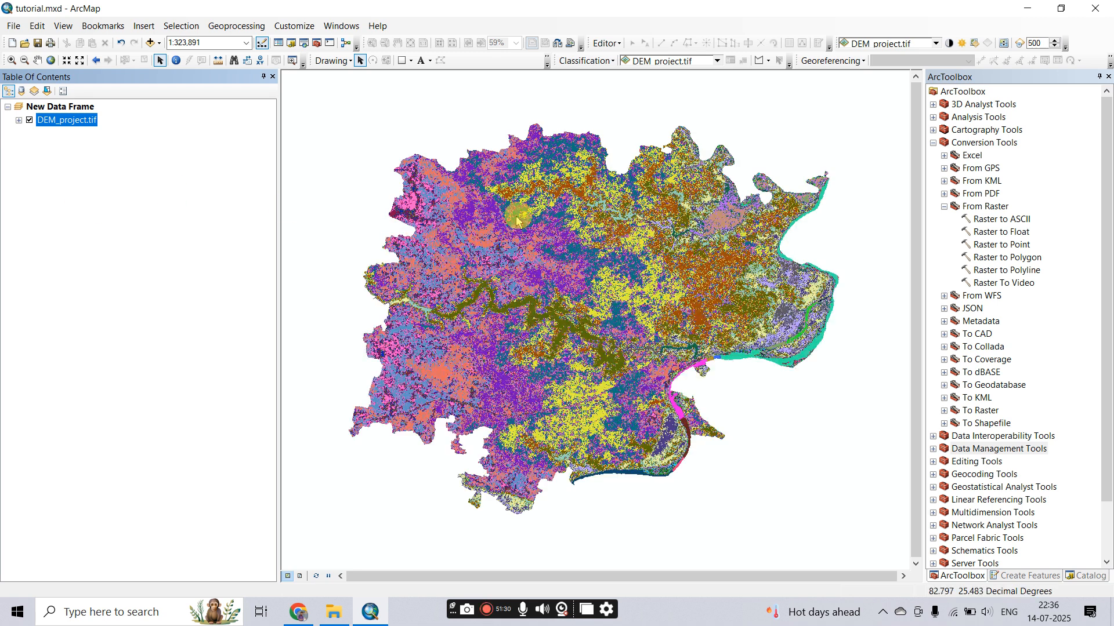
right_click(86, 120)
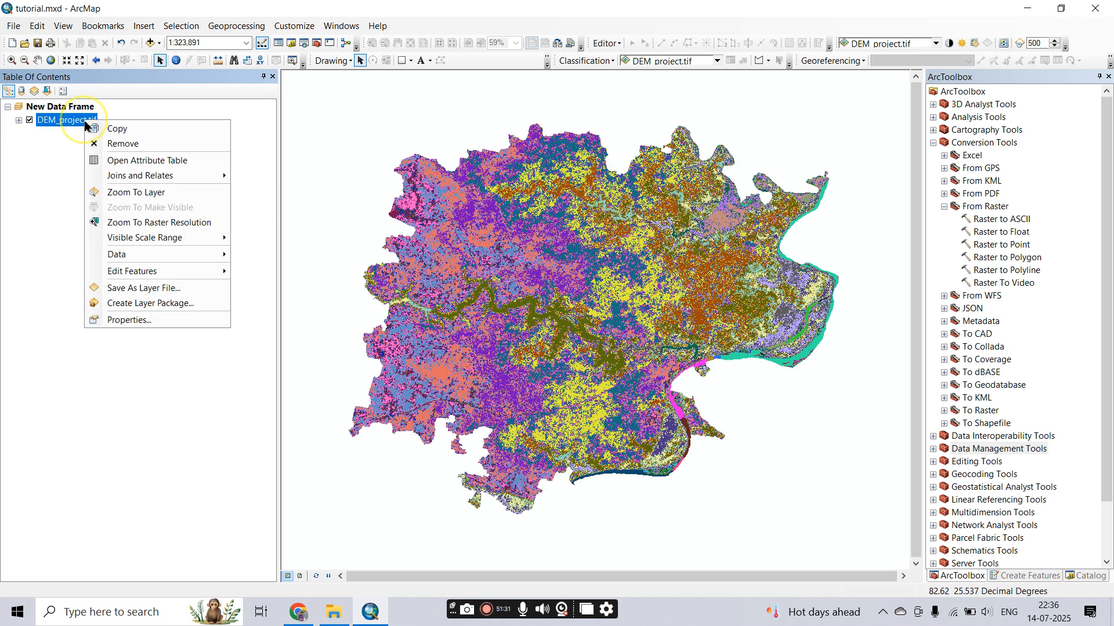
left_click(128, 320)
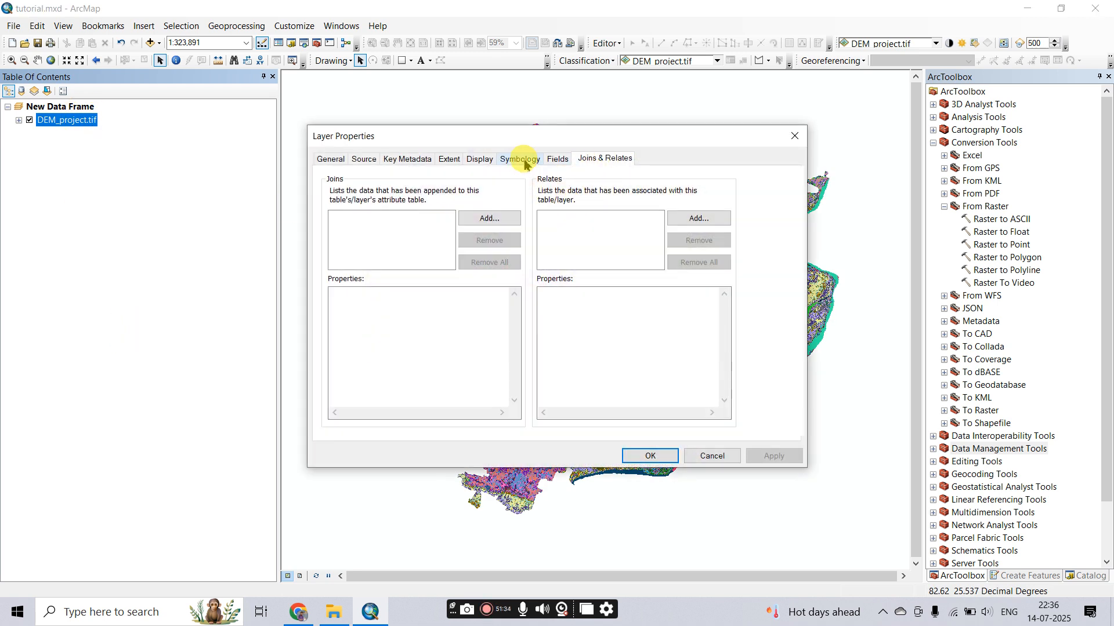
left_click(524, 162)
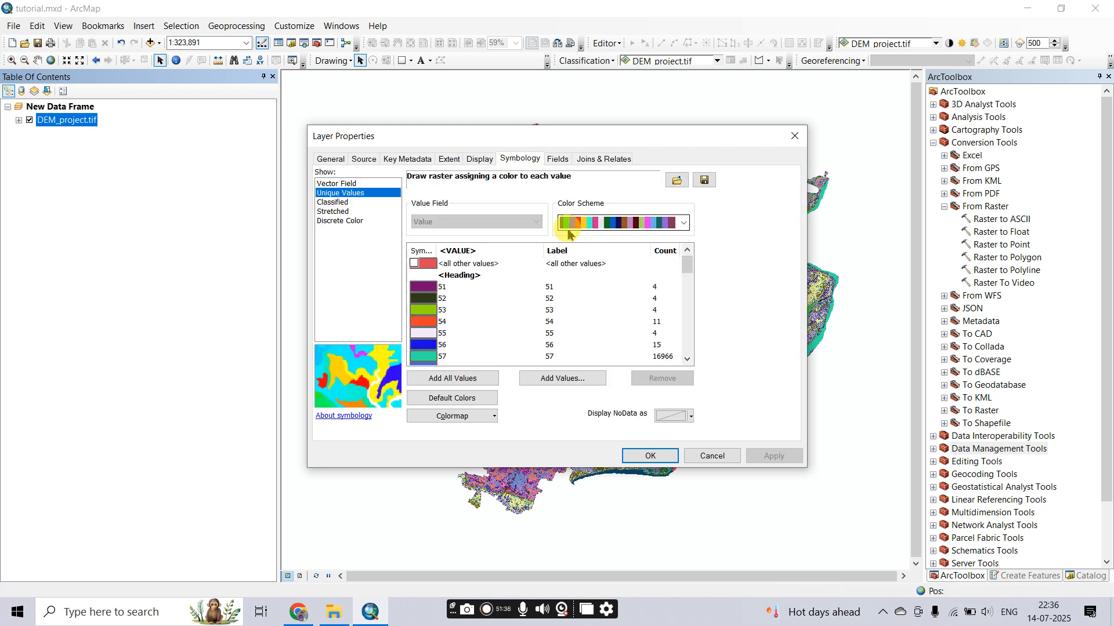
left_click(333, 211)
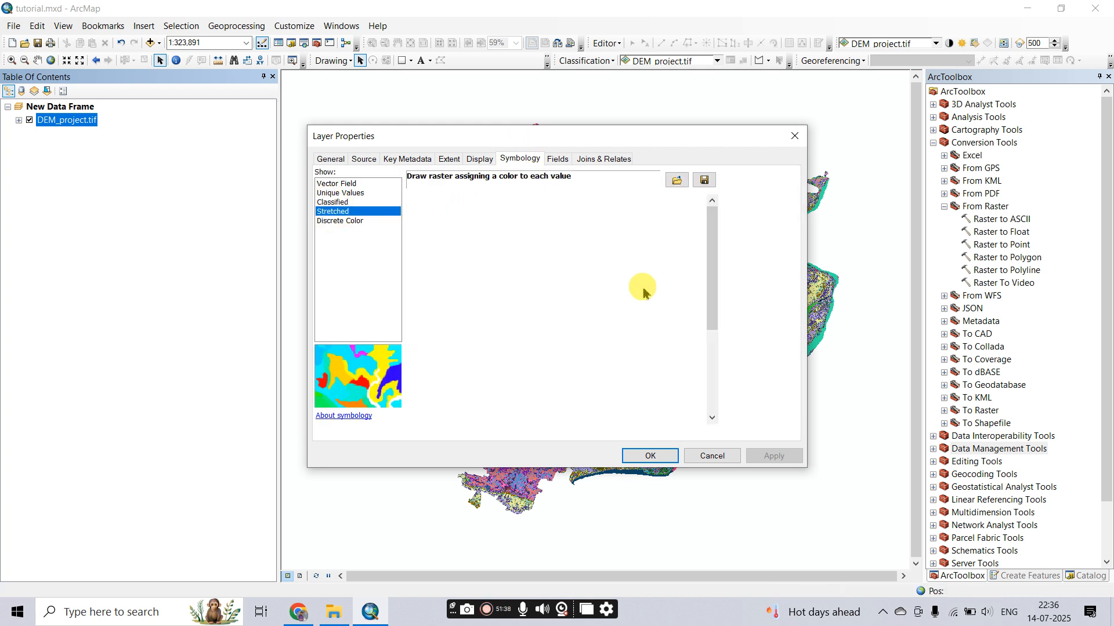
left_click(604, 297)
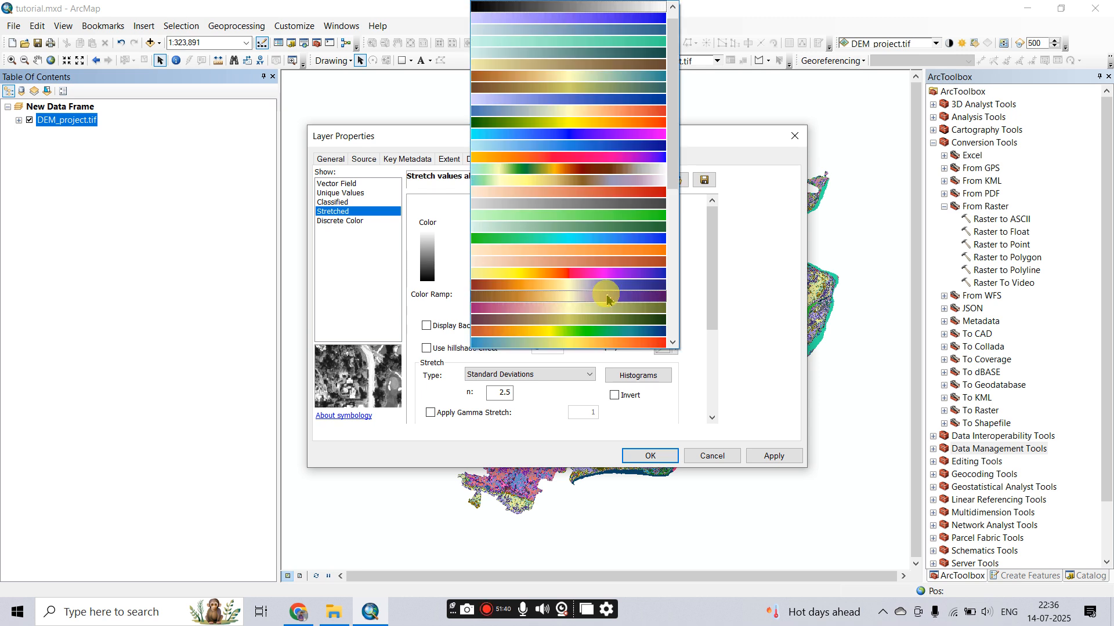
left_click(566, 331)
left_click(774, 456)
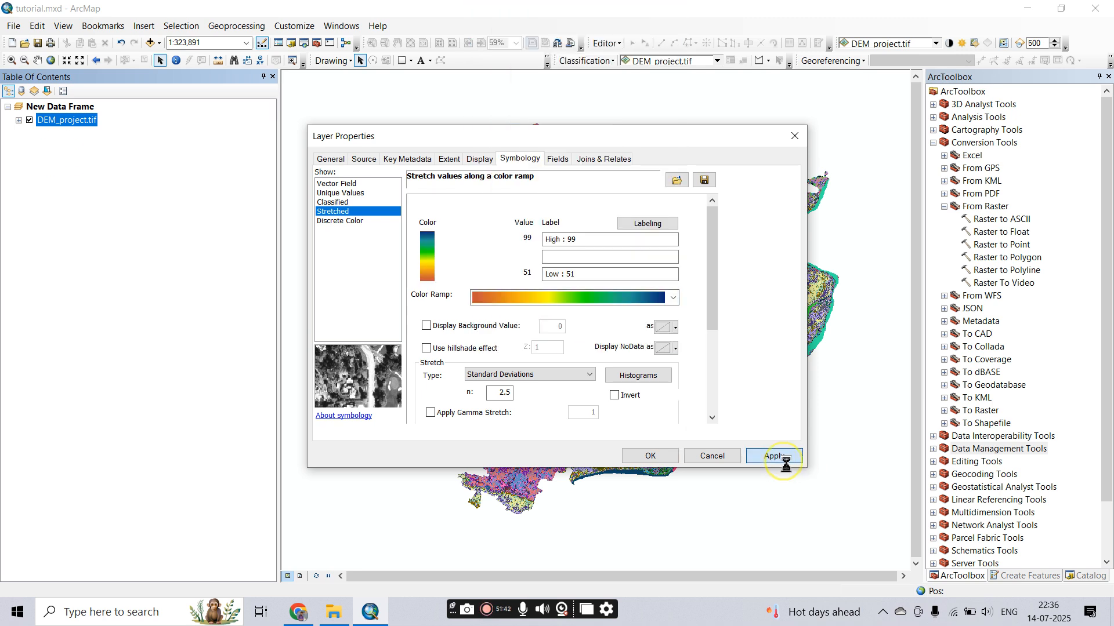
left_click(650, 456)
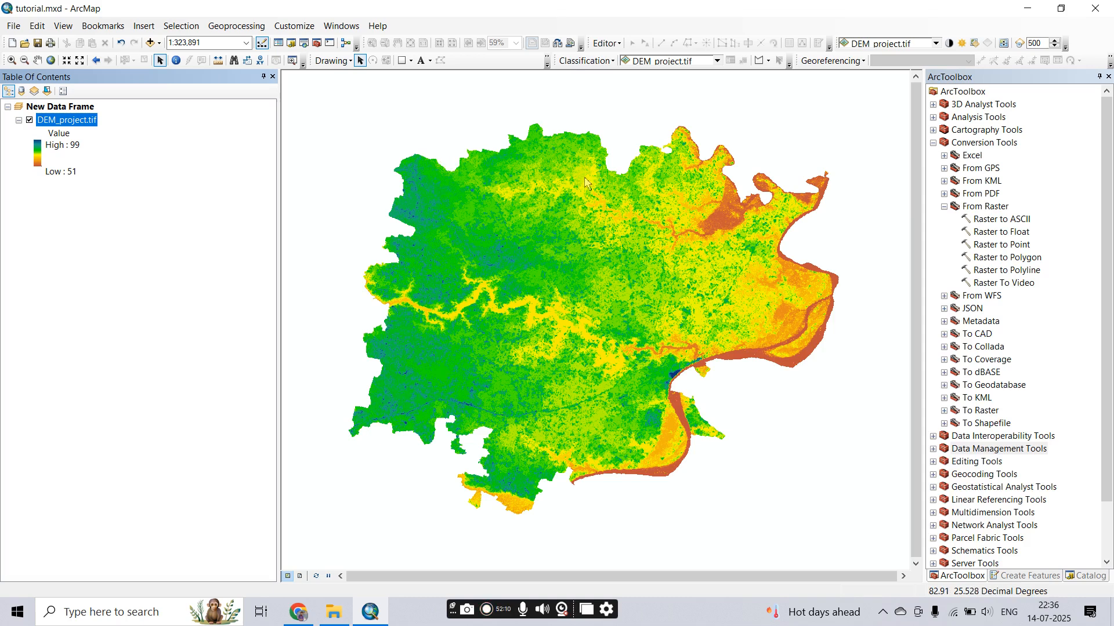
Check the cell size in the source properties of the DEM_project.tif layer and close the properties.
right_click(58, 120)
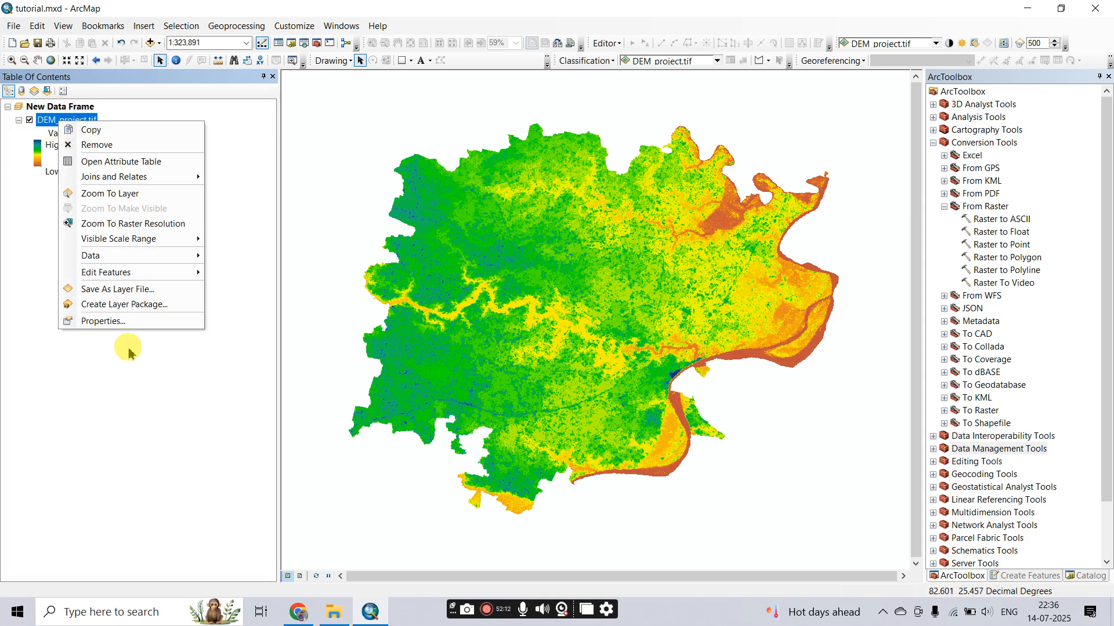
left_click(100, 320)
left_click(398, 214)
left_click(359, 161)
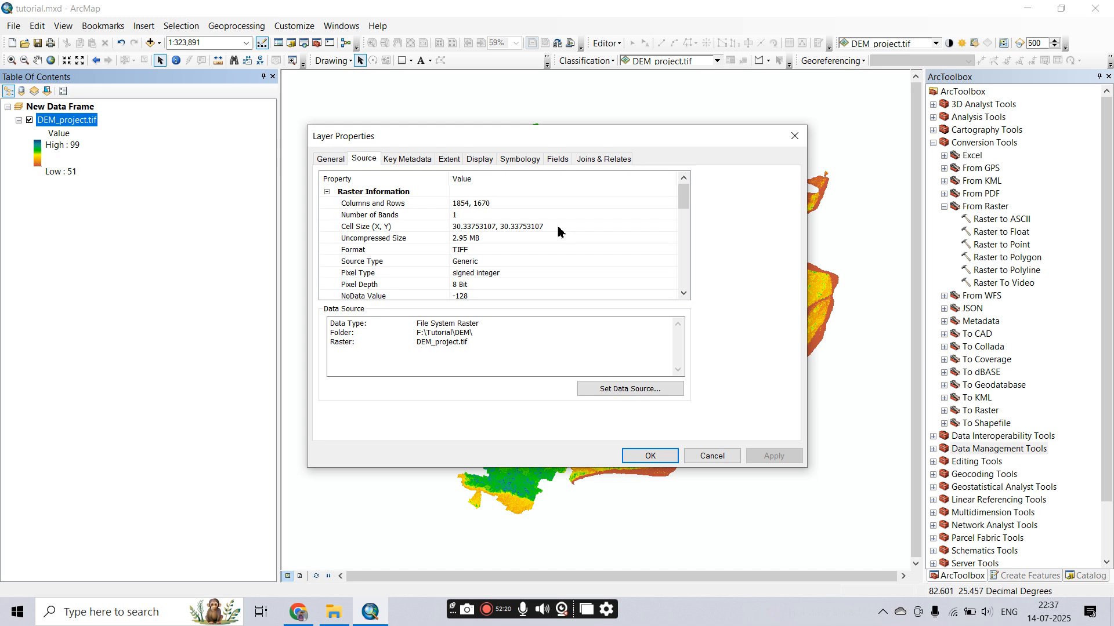
left_click(794, 137)
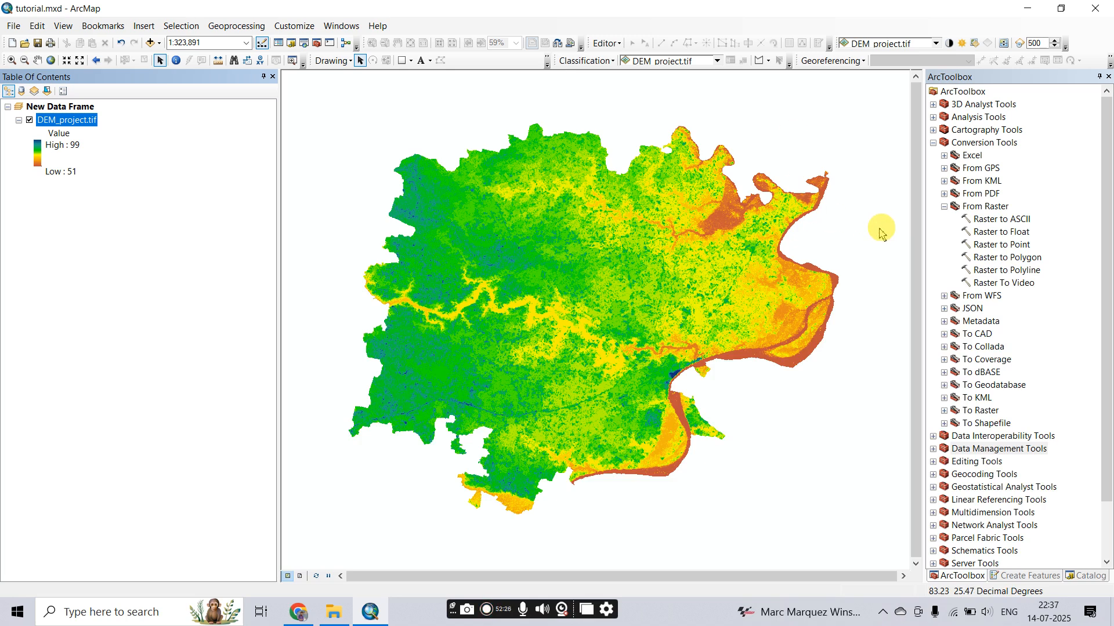
Open the Raster to Point conversion tool and set DEM_project.tif as its input raster.
left_click(985, 246)
double_click(985, 245)
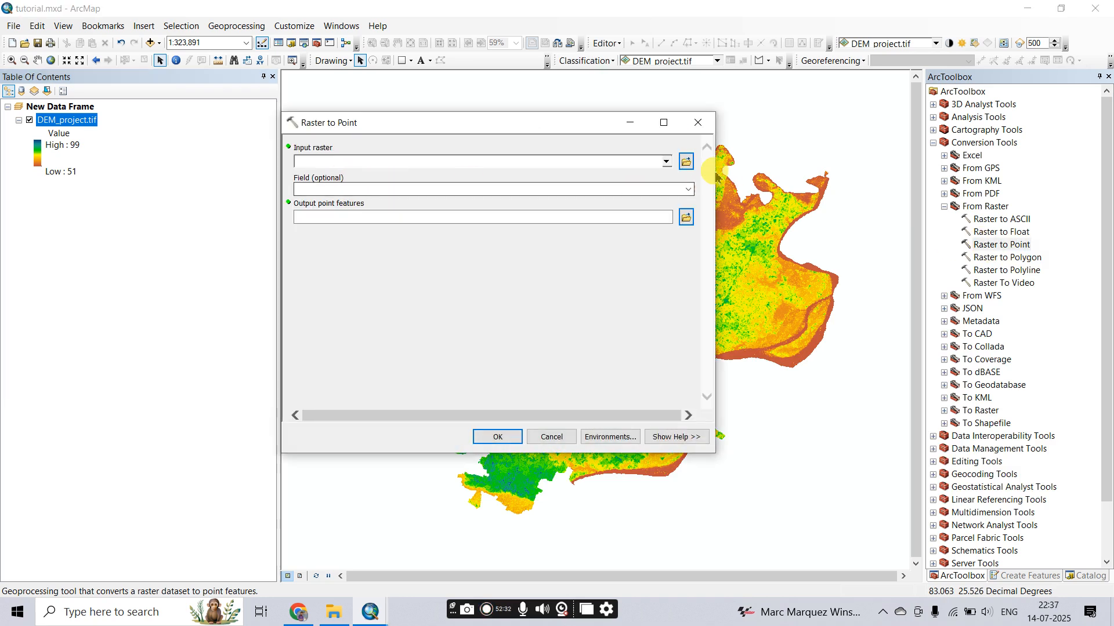
left_click(666, 162)
left_click(350, 177)
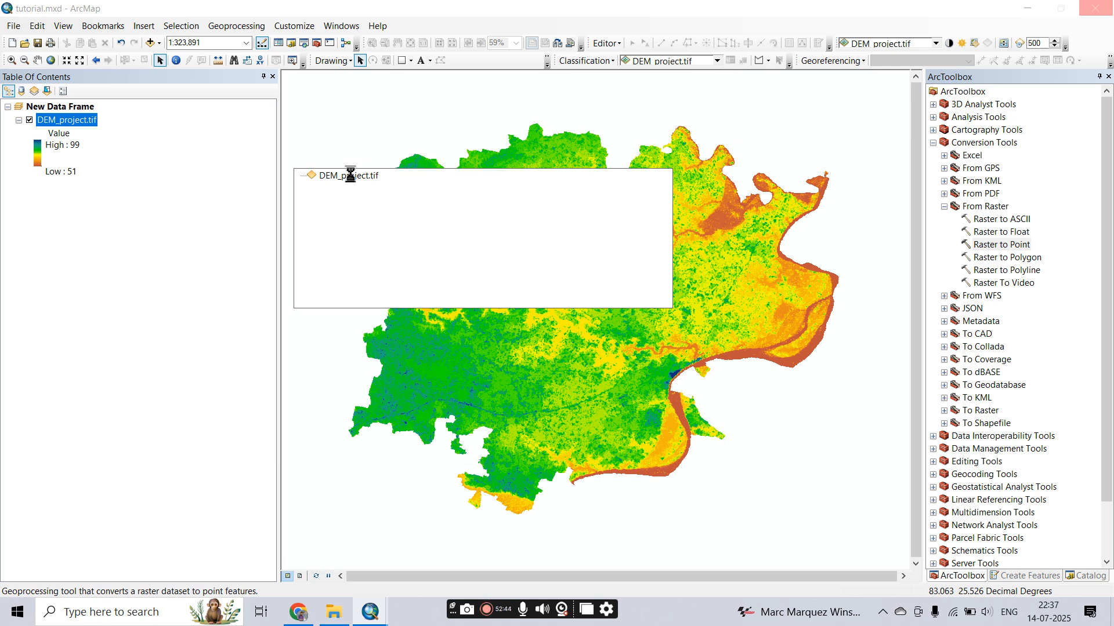
left_click(351, 174)
left_click(467, 232)
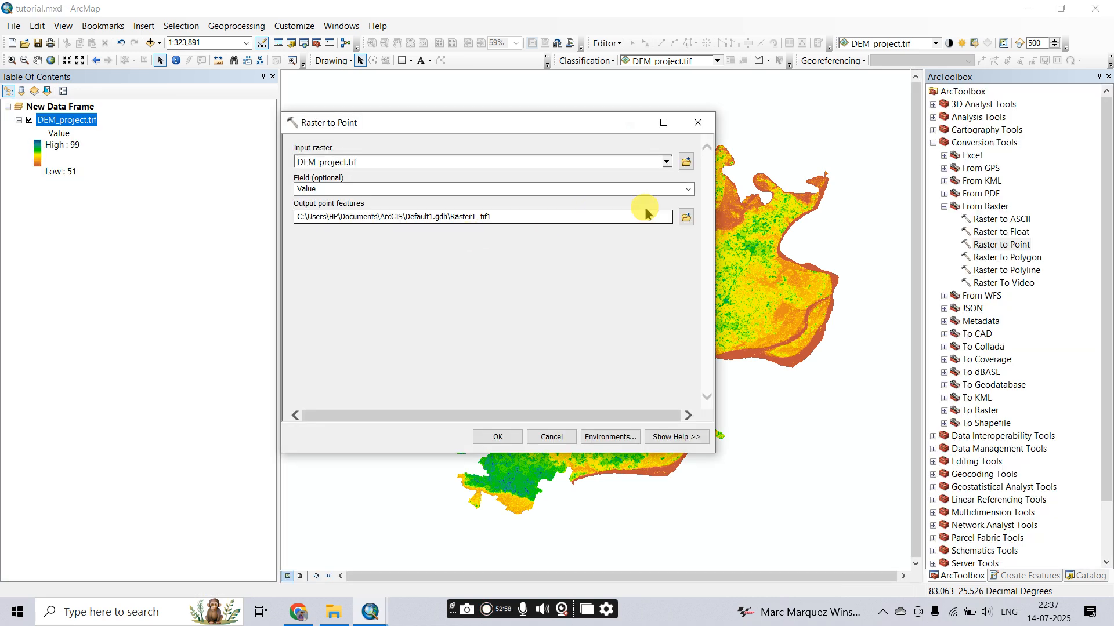
left_click(688, 189)
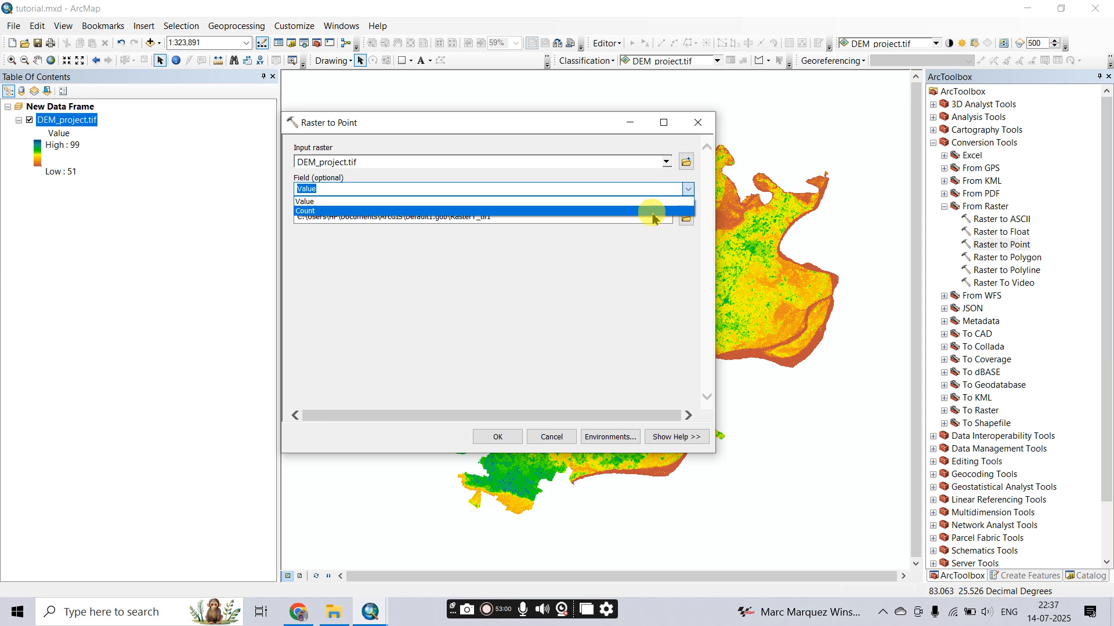
left_click(629, 286)
Examine the Value and Count columns in the DEM_project.tif attribute table, and close the table.
right_click(66, 120)
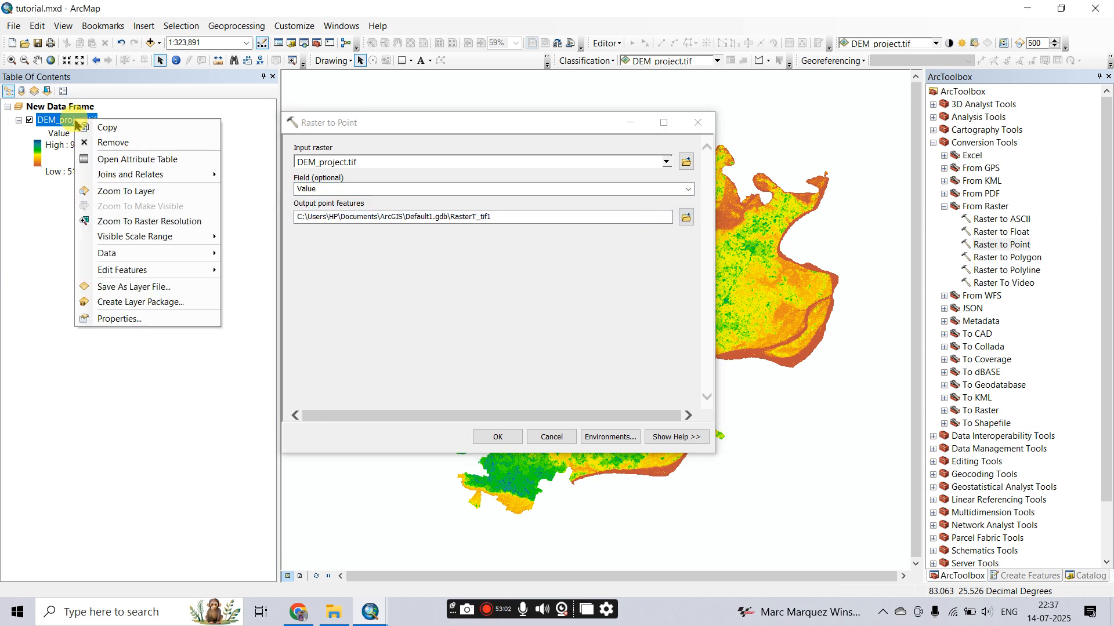
left_click(107, 160)
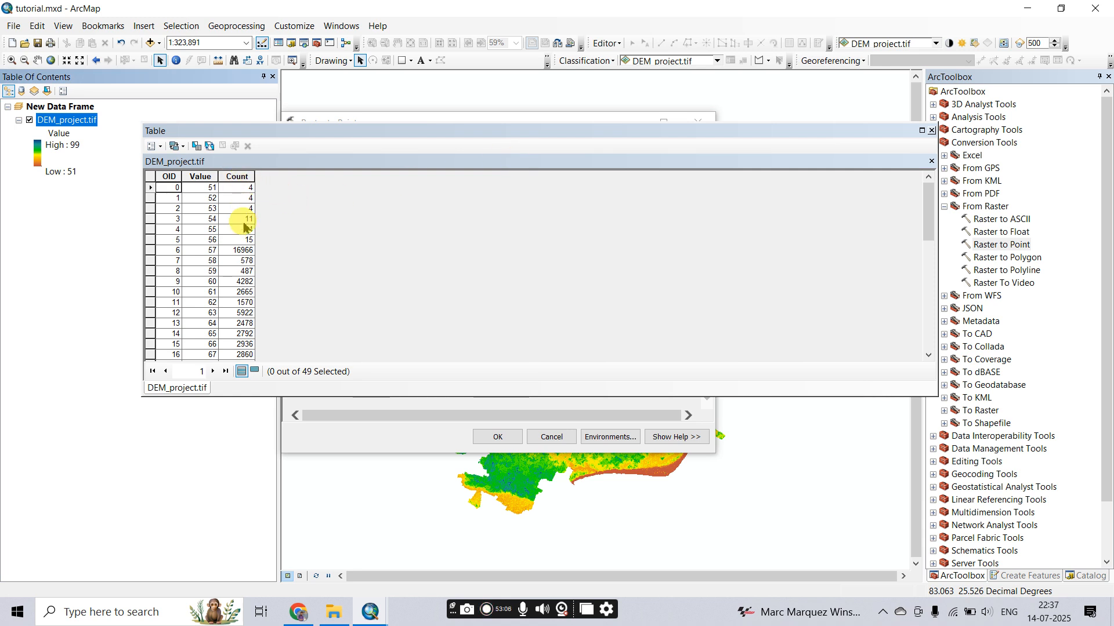
scroll(243, 228, "down", 10)
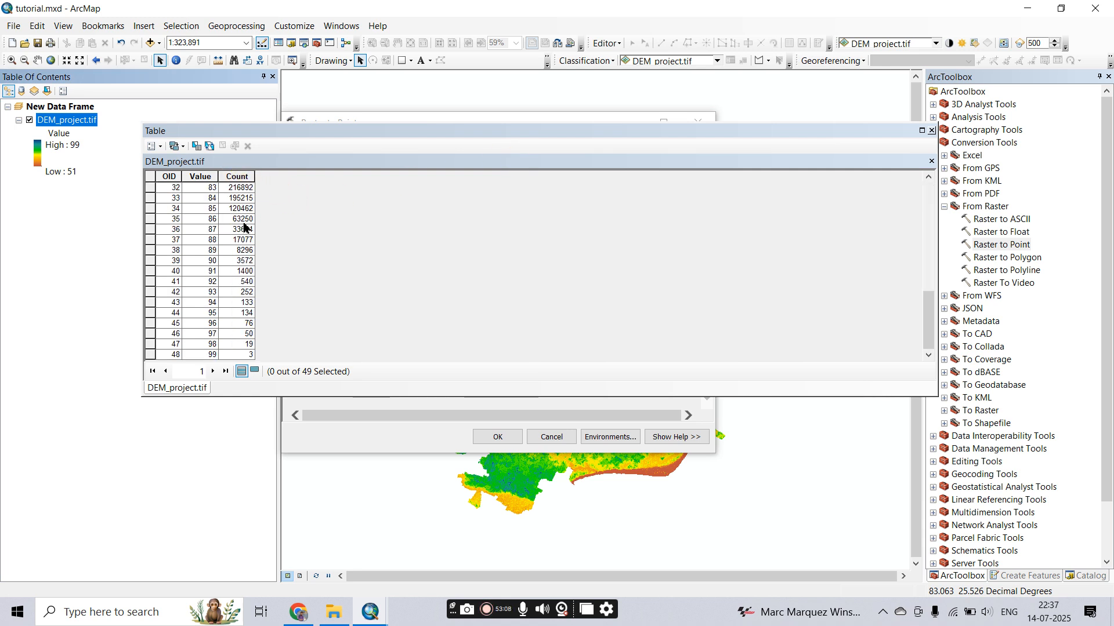
scroll(244, 227, "up", 10)
scroll(244, 228, "down", 10)
scroll(244, 227, "up", 10)
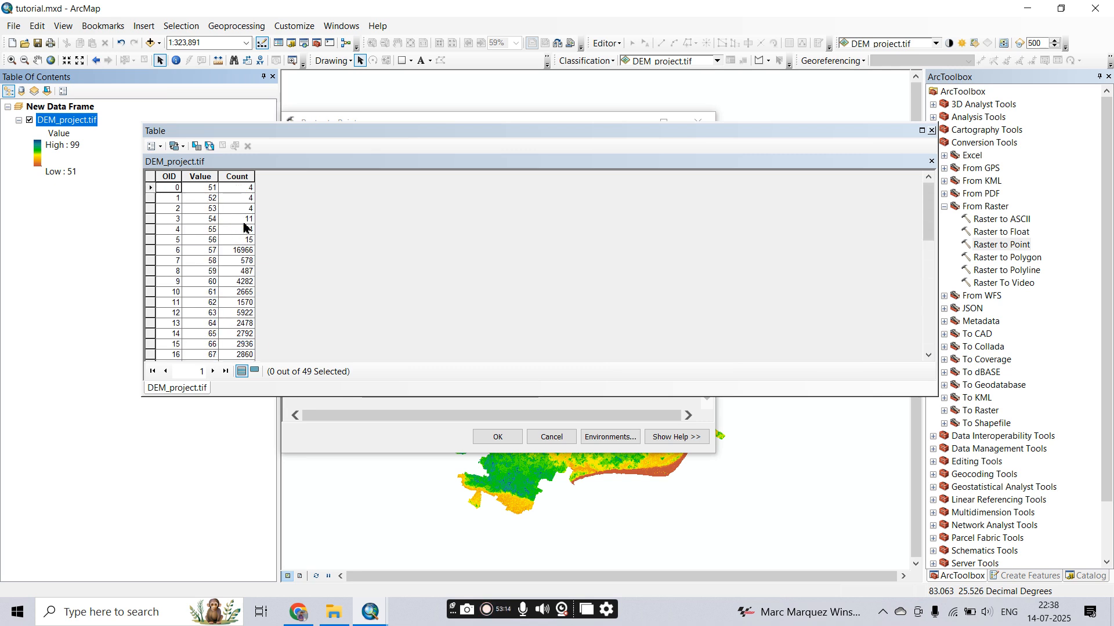
left_click(932, 131)
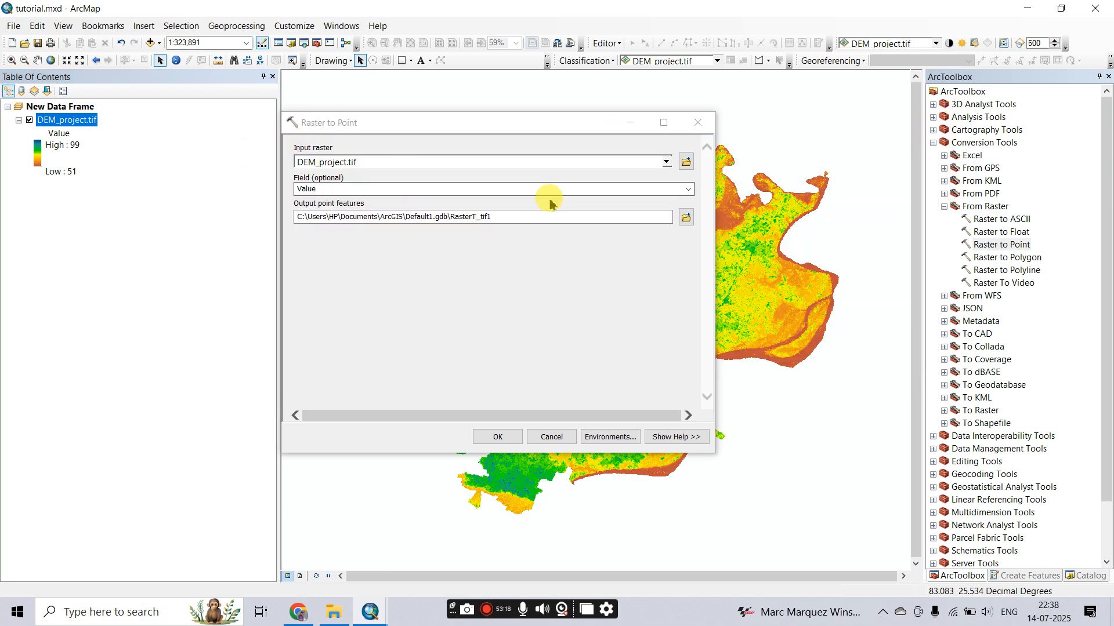
Choose Value as the conversion field and create an output folder named "raster to point" inside the DEM folder.
left_click(689, 190)
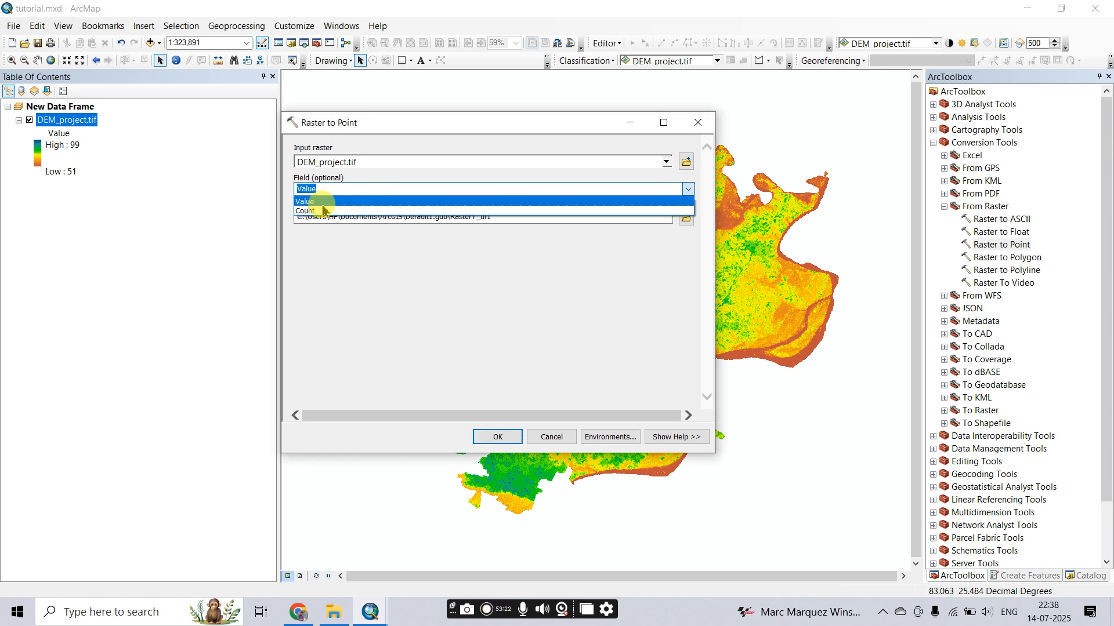
left_click(321, 203)
left_click(685, 218)
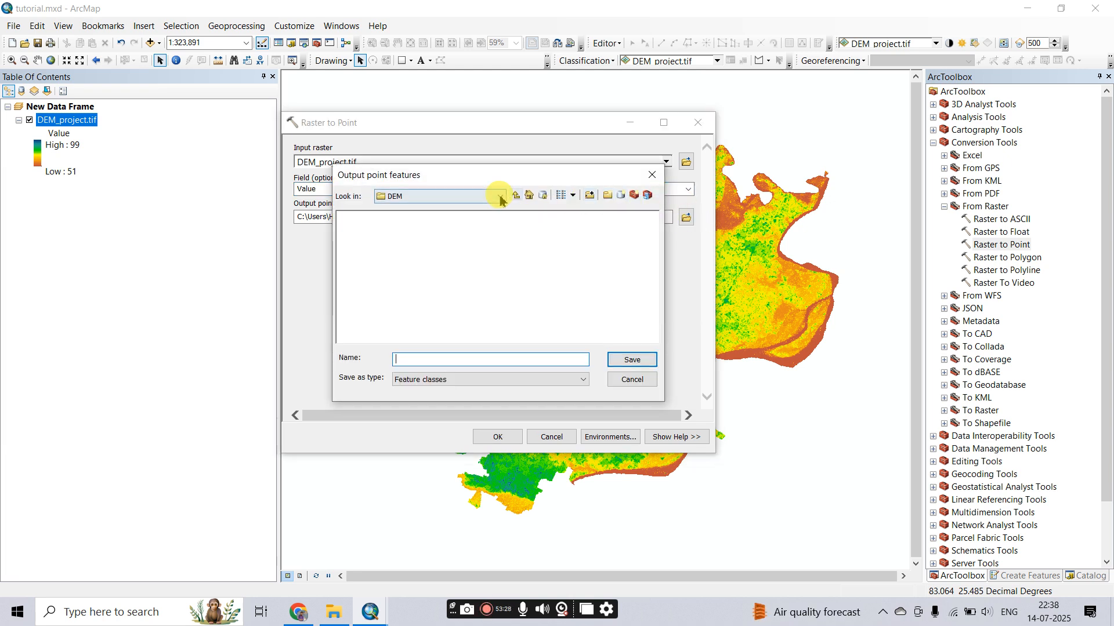
left_click(618, 197)
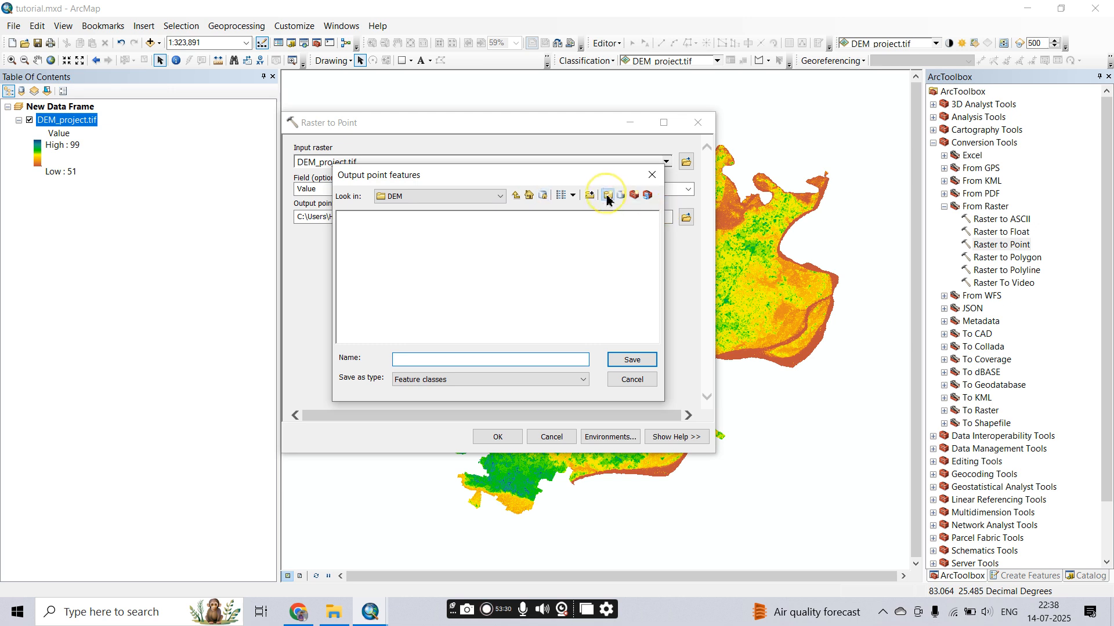
type("raste")
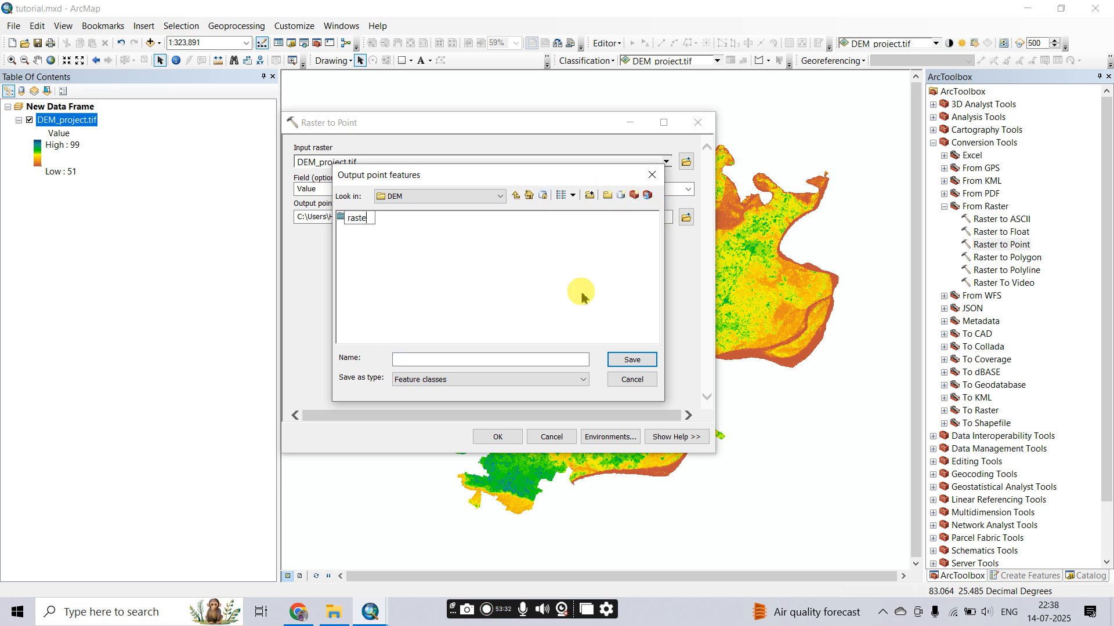
type("r to point")
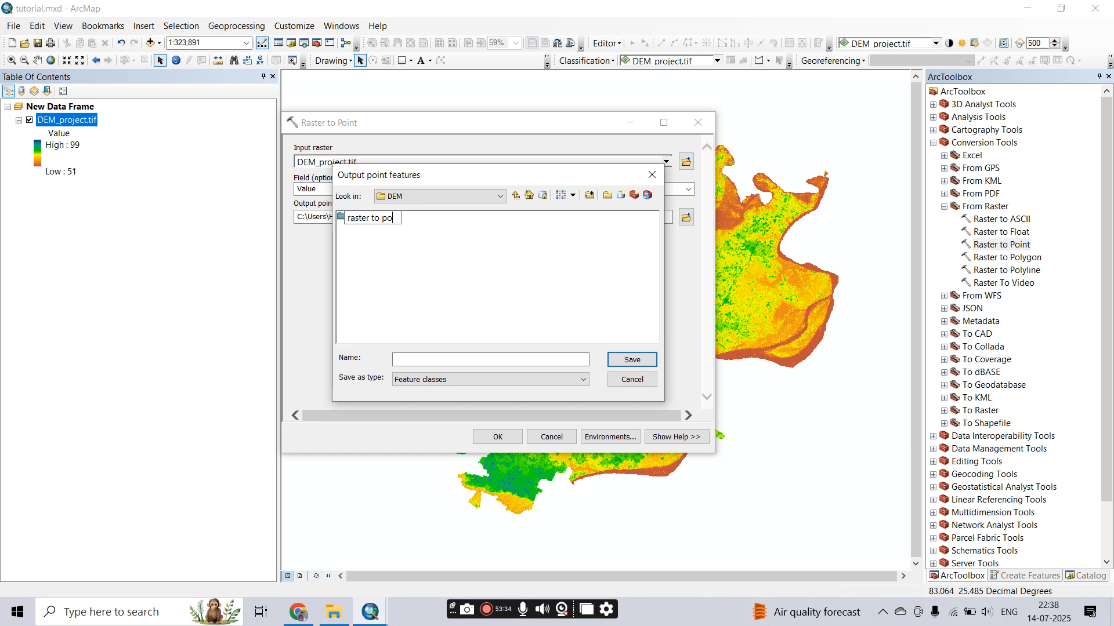
left_click(581, 292)
double_click(360, 219)
Save the output point features as rtp in the "raster to point" folder and run the Raster to Point conversion.
left_click(408, 359)
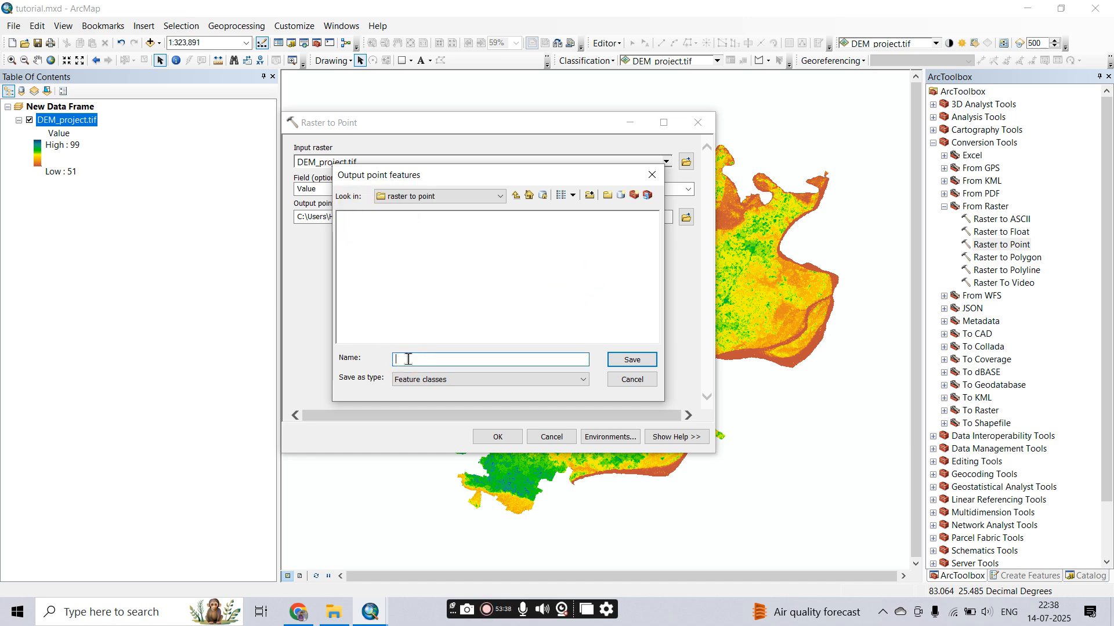
type("rtp")
left_click(618, 365)
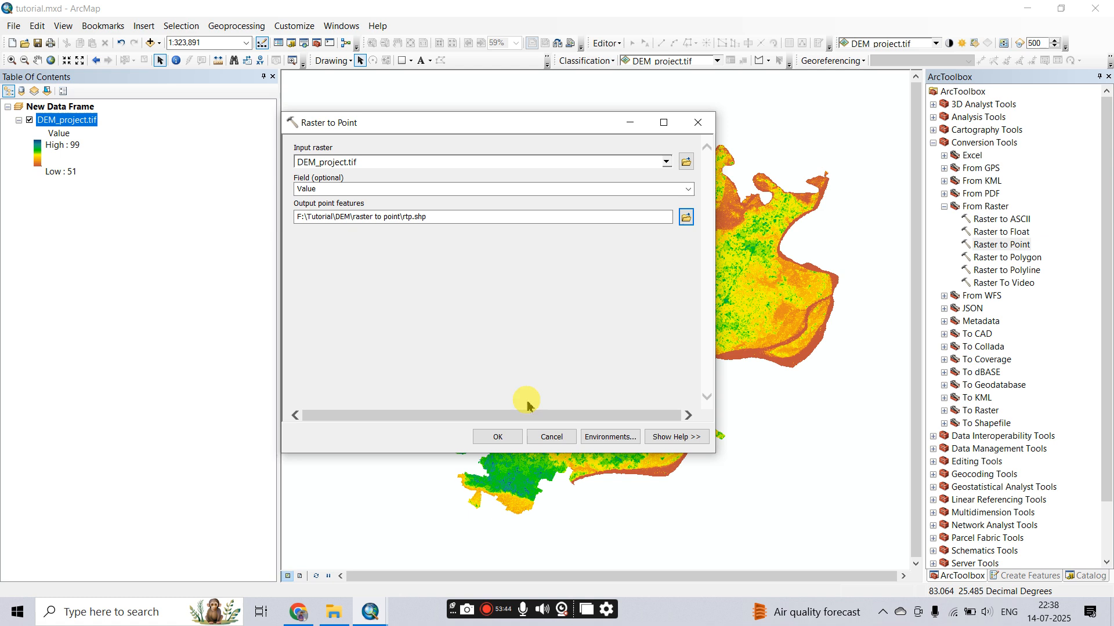
left_click(498, 436)
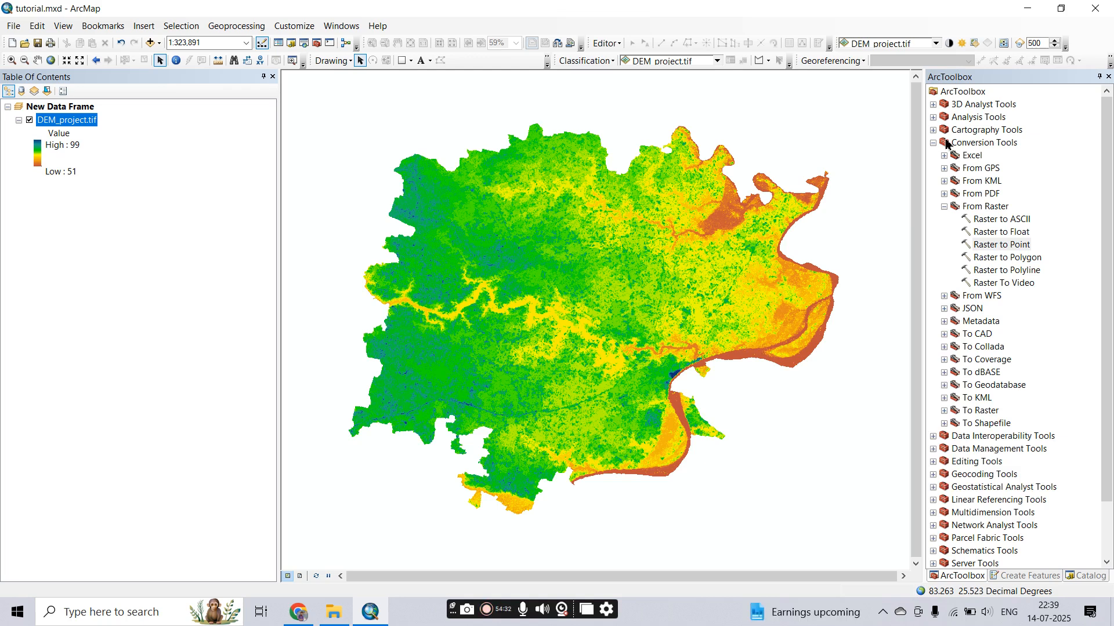
Collapse the From Raster toolset, expand From KML, and launch Google Earth Pro.
left_click(945, 208)
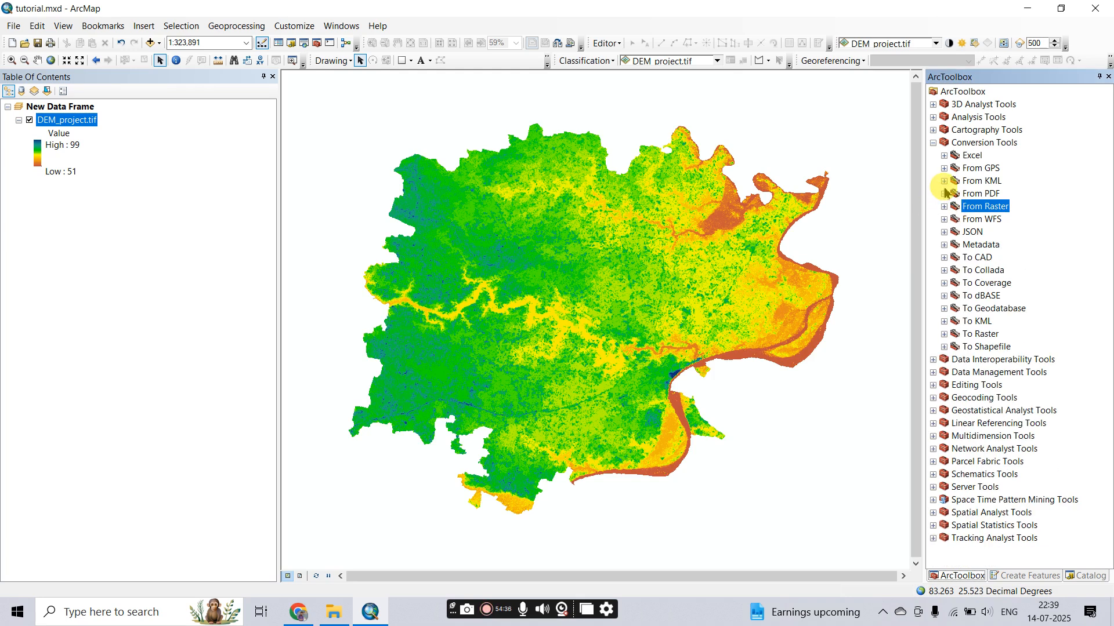
left_click(944, 182)
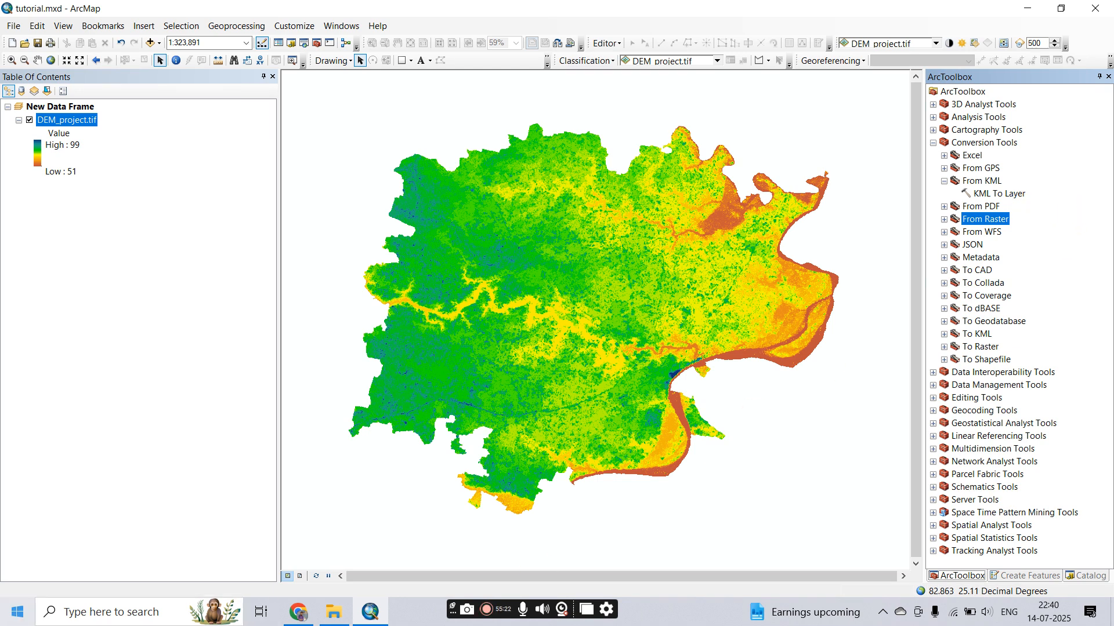
left_click(98, 608)
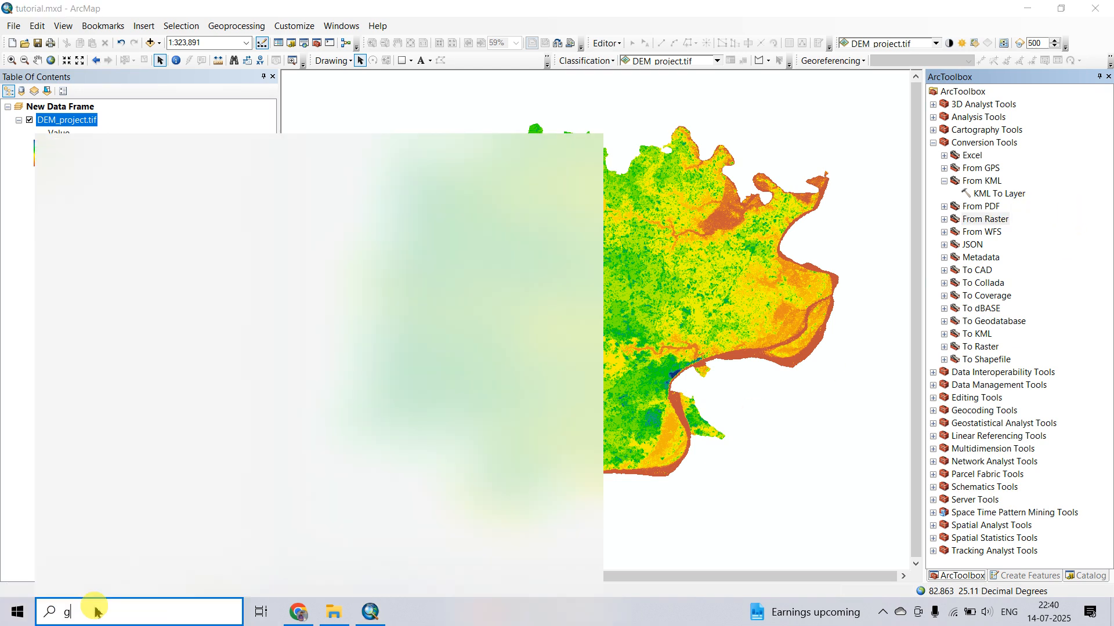
type("gool")
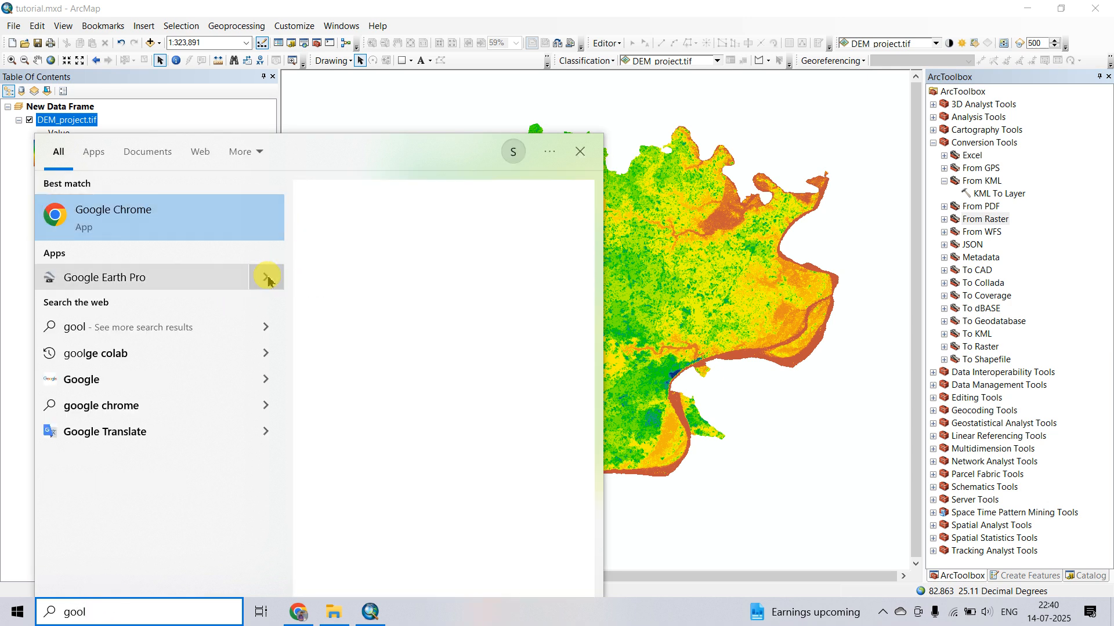
key("Down")
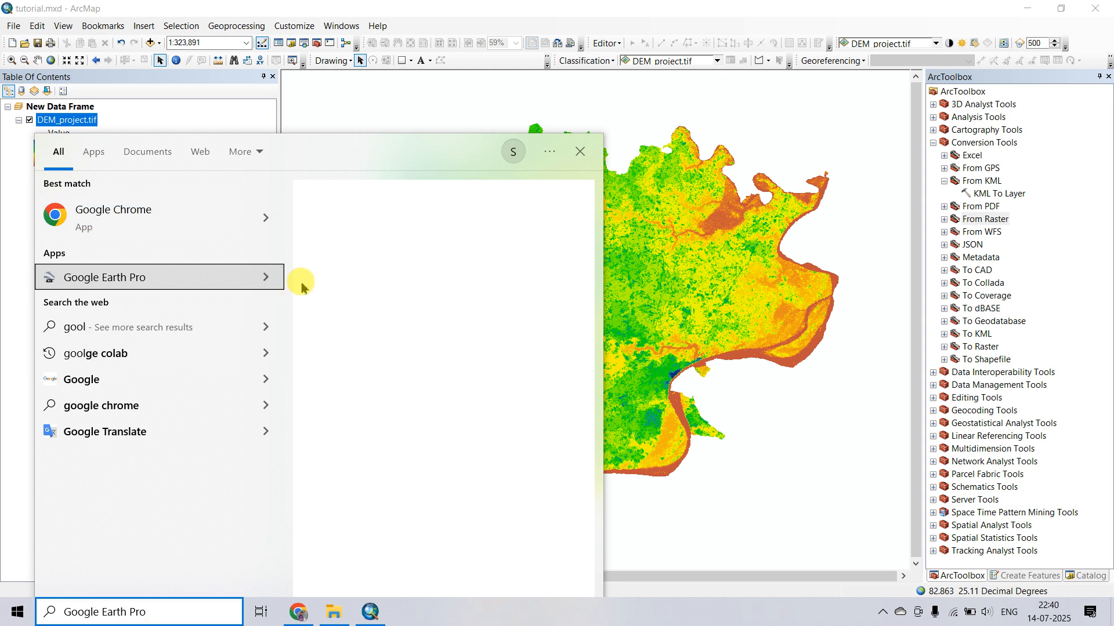
left_click(268, 278)
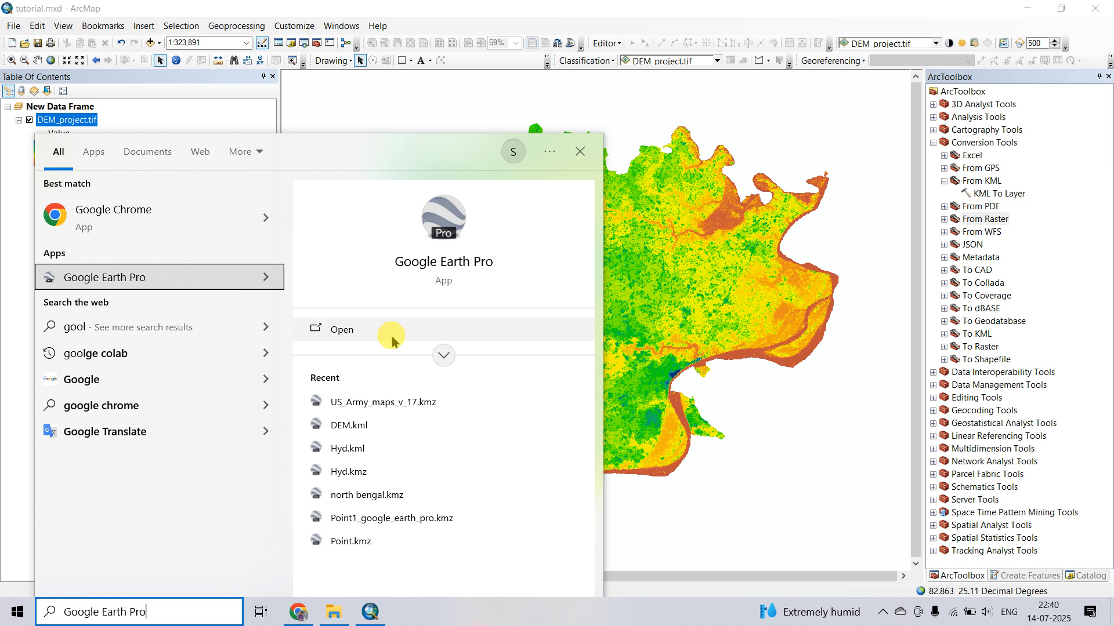
left_click(358, 333)
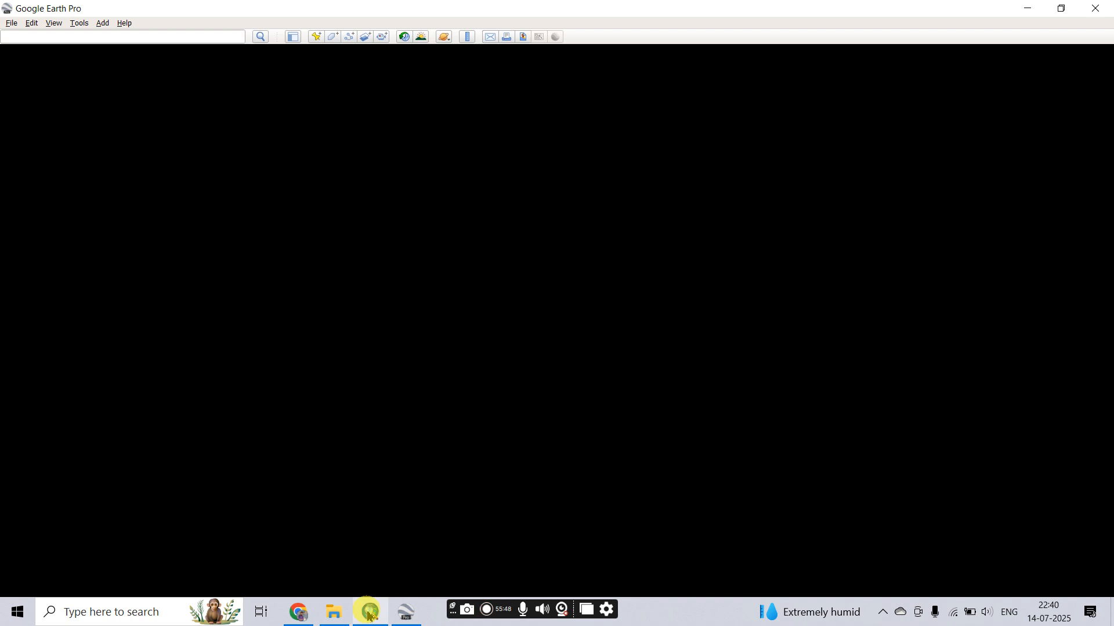
Switch back to ArcMap and open the KML To Layer conversion tool.
left_click(368, 613)
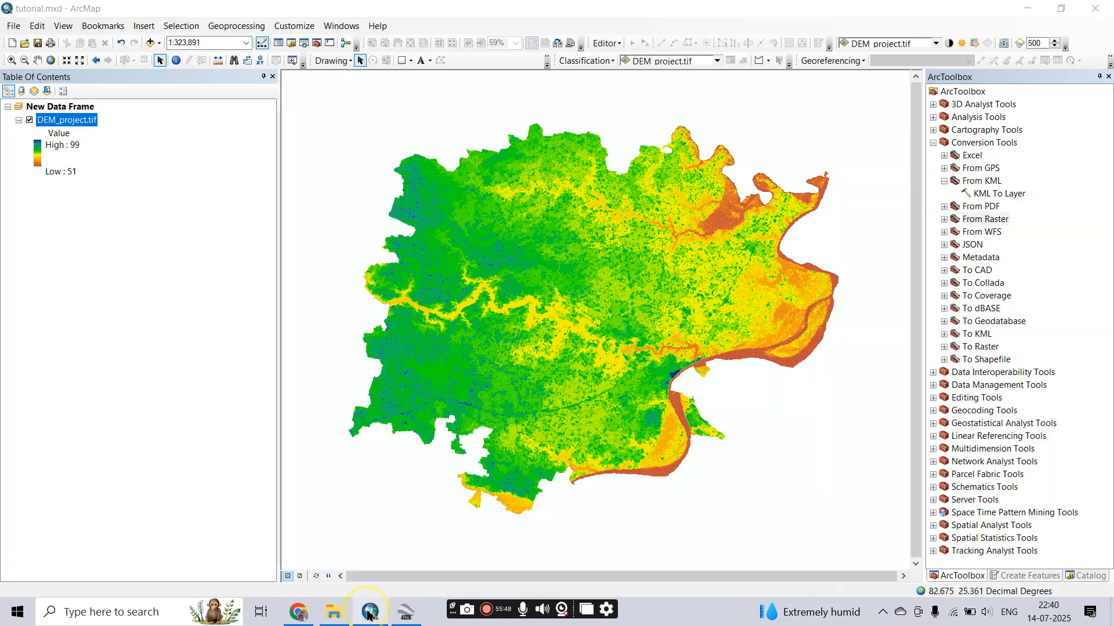
double_click(991, 195)
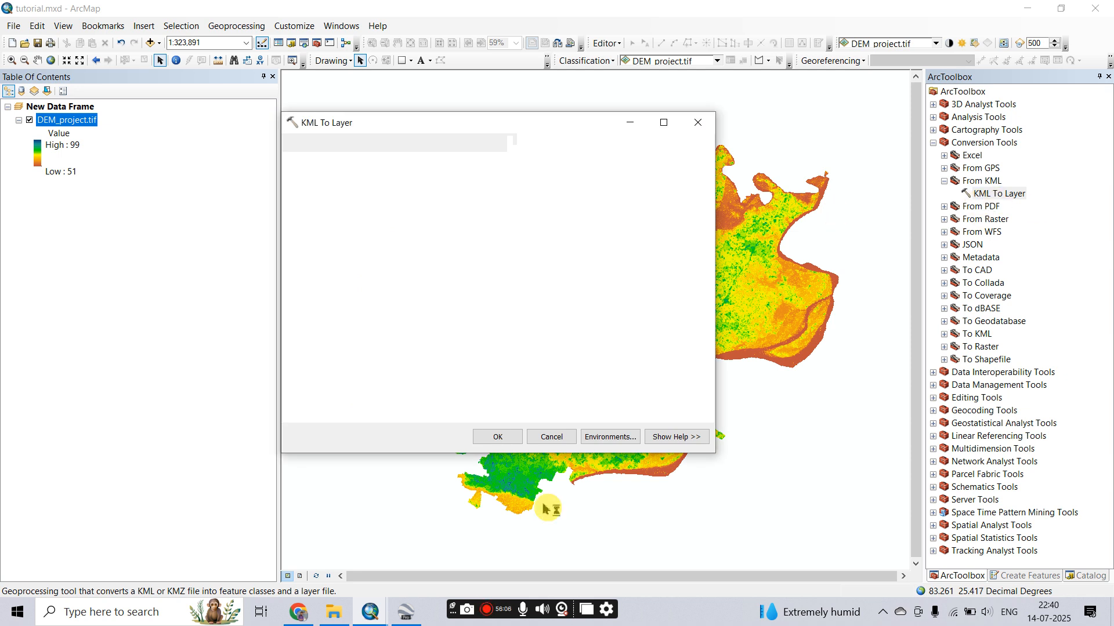
Switch to Google Earth Pro, dismiss the start-up tips and zoom the globe in on central India.
left_click(412, 618)
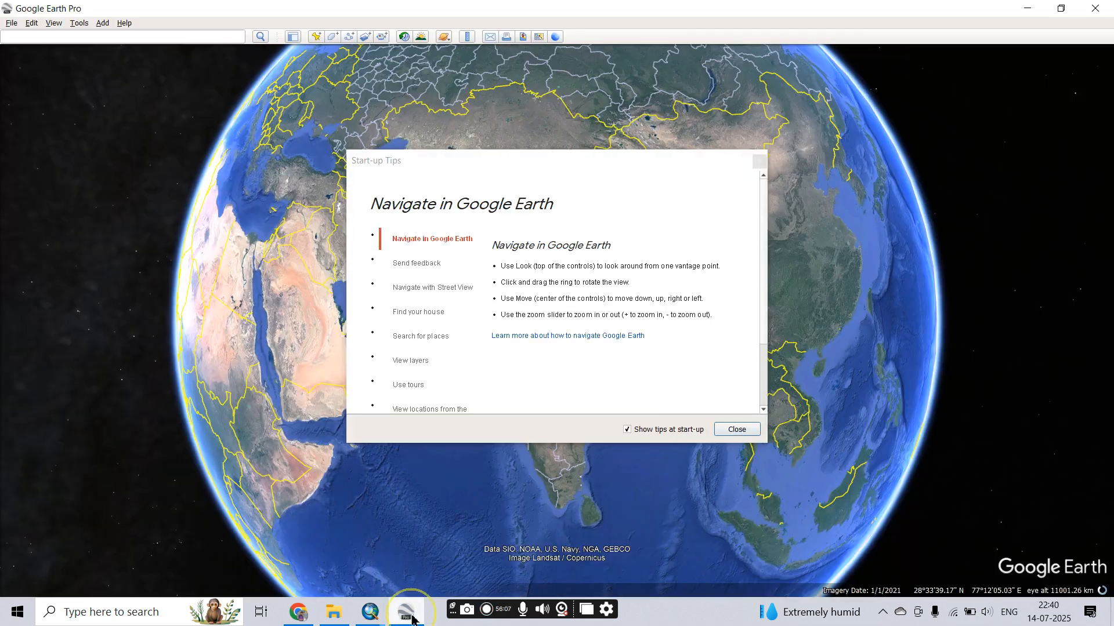
left_click(759, 162)
double_click(610, 376)
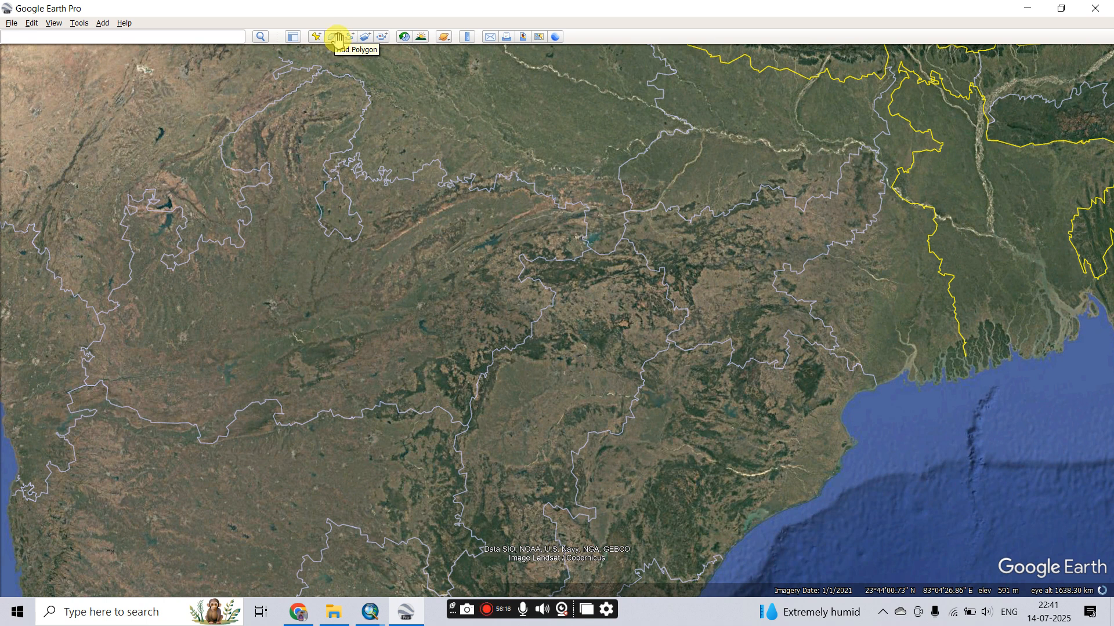
left_click(336, 37)
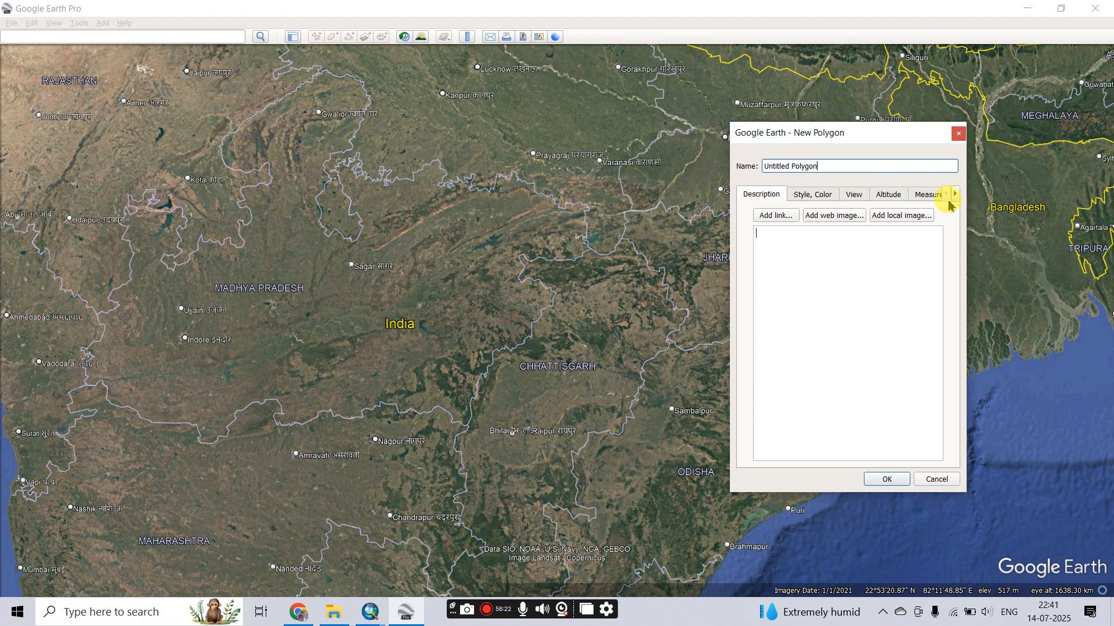
left_click(958, 134)
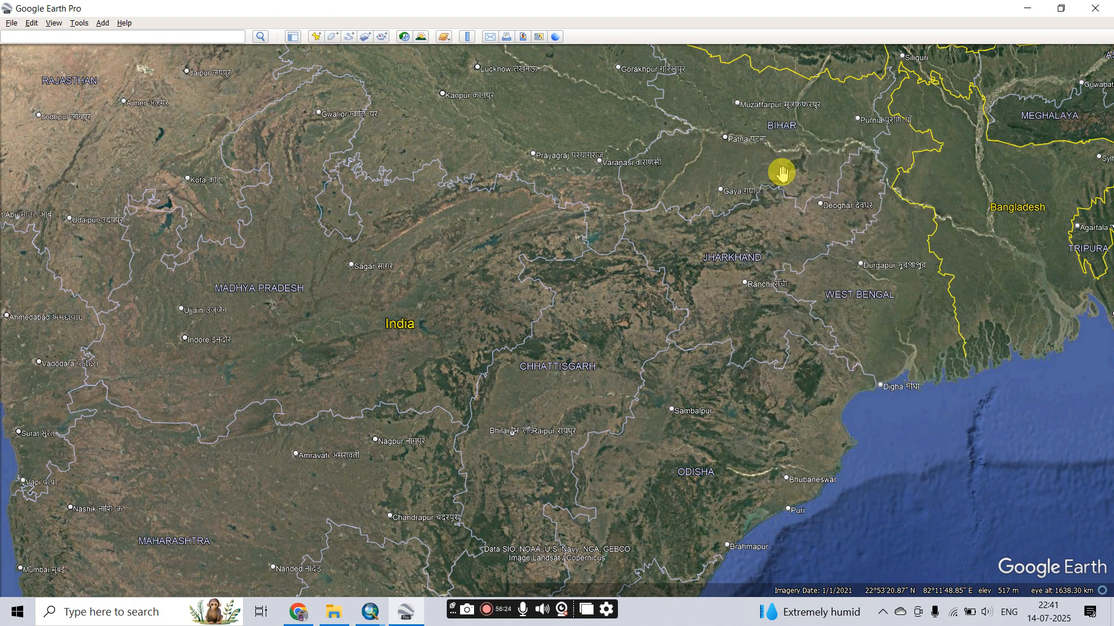
left_click(13, 24)
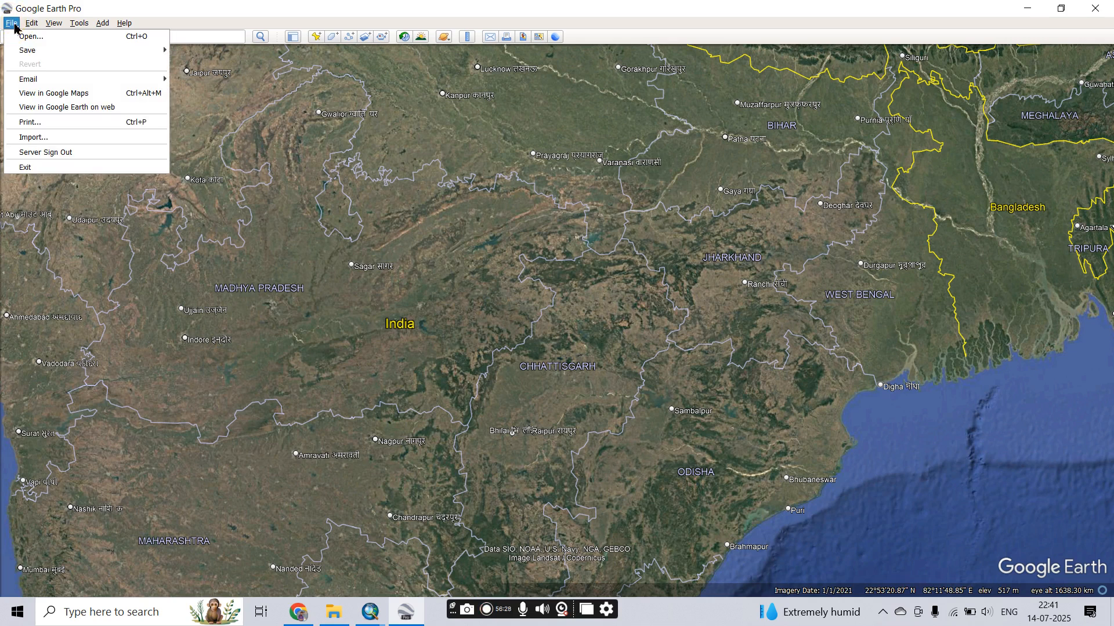
left_click(79, 23)
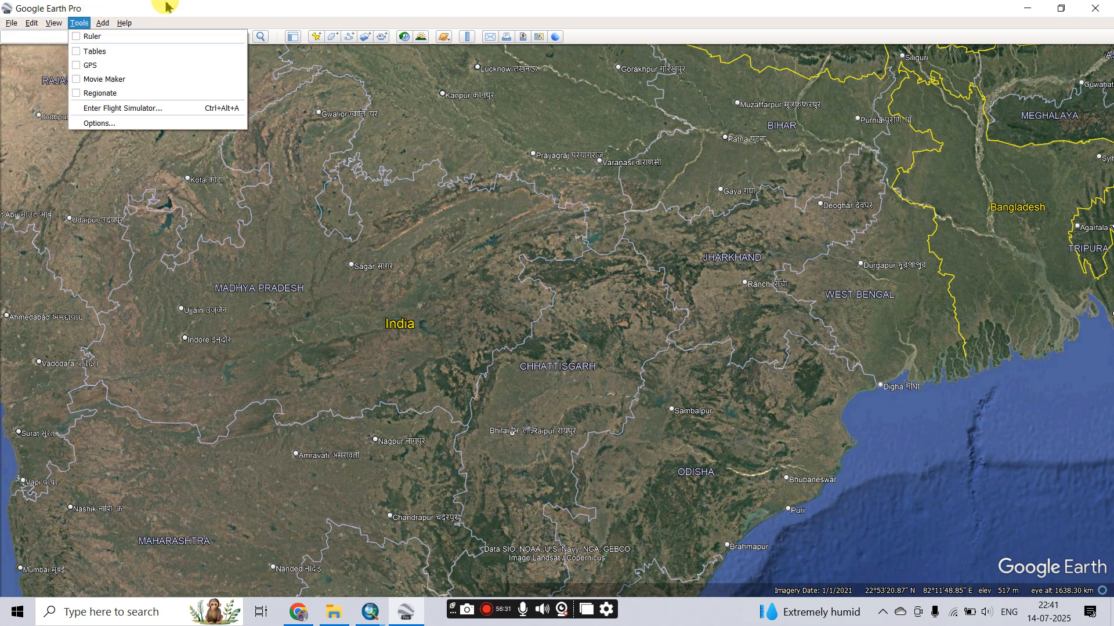
left_click(12, 24)
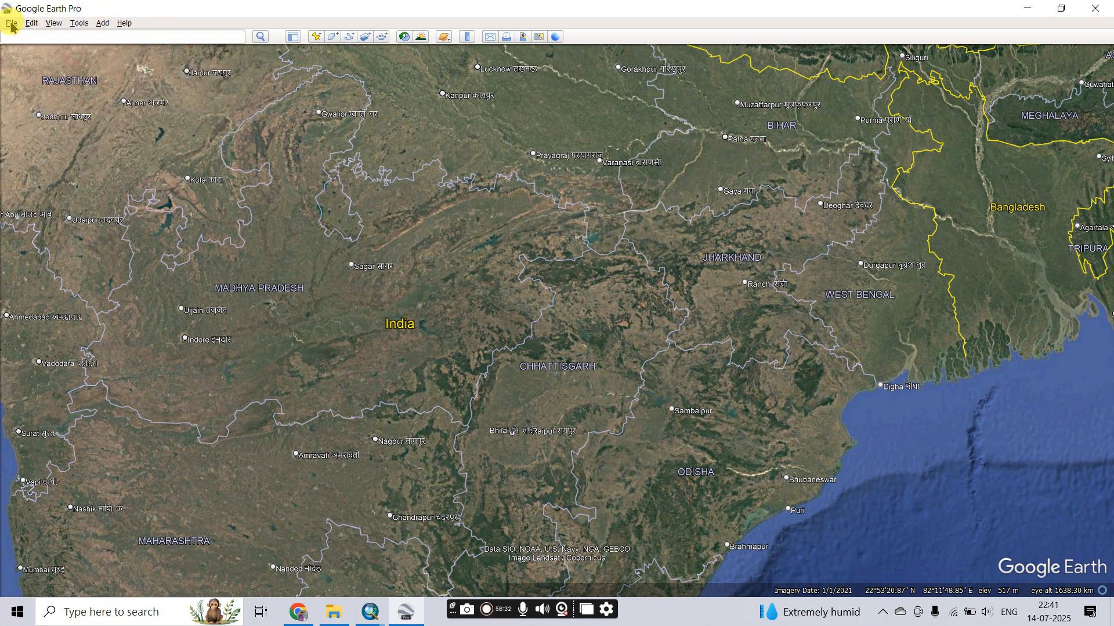
left_click(1026, 8)
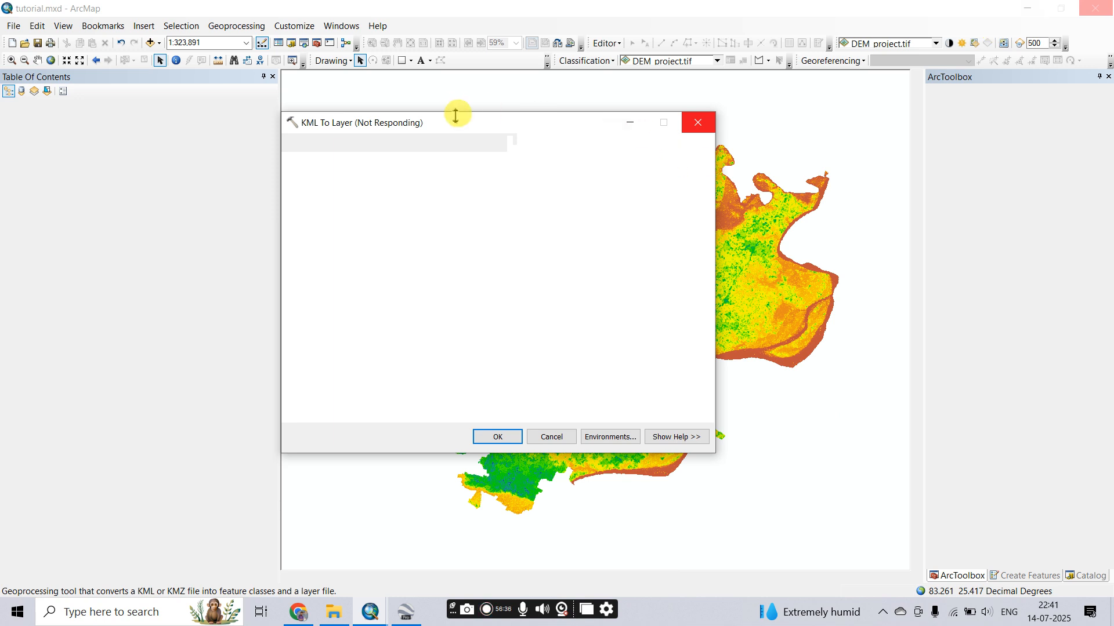
left_click(406, 612)
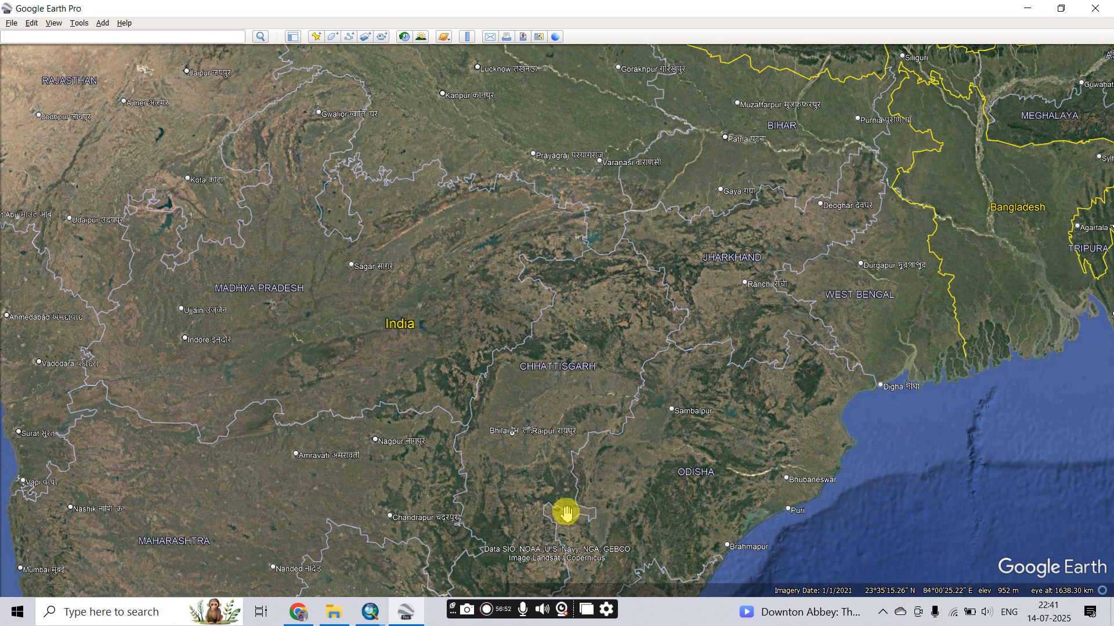
Switch to the KML To Layer window in ArcMap and force the unresponsive program to close.
left_click(379, 617)
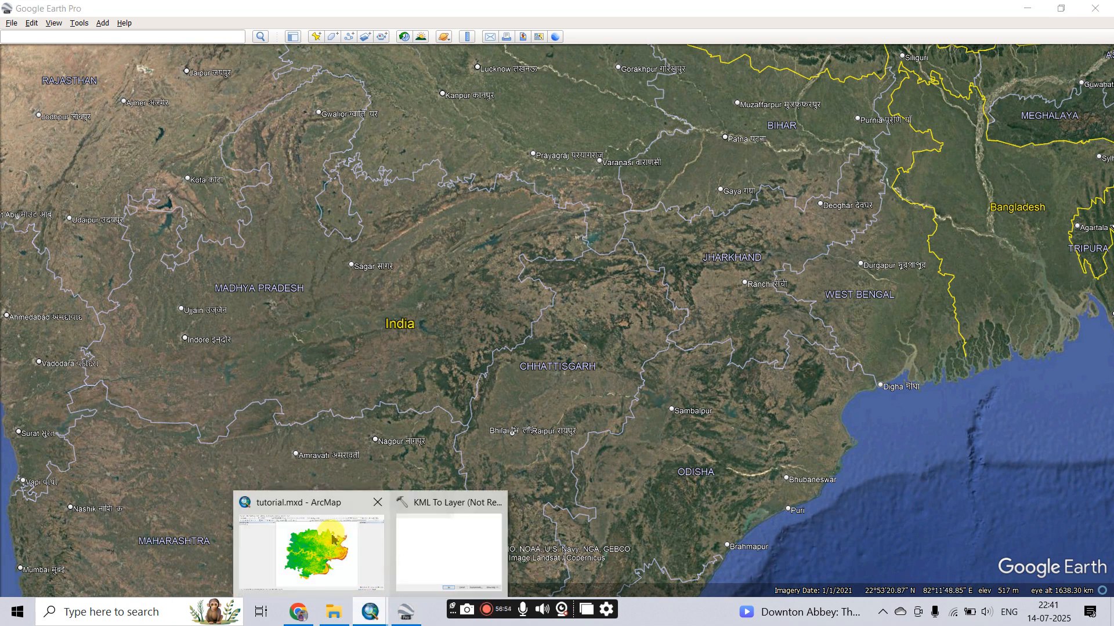
left_click(447, 528)
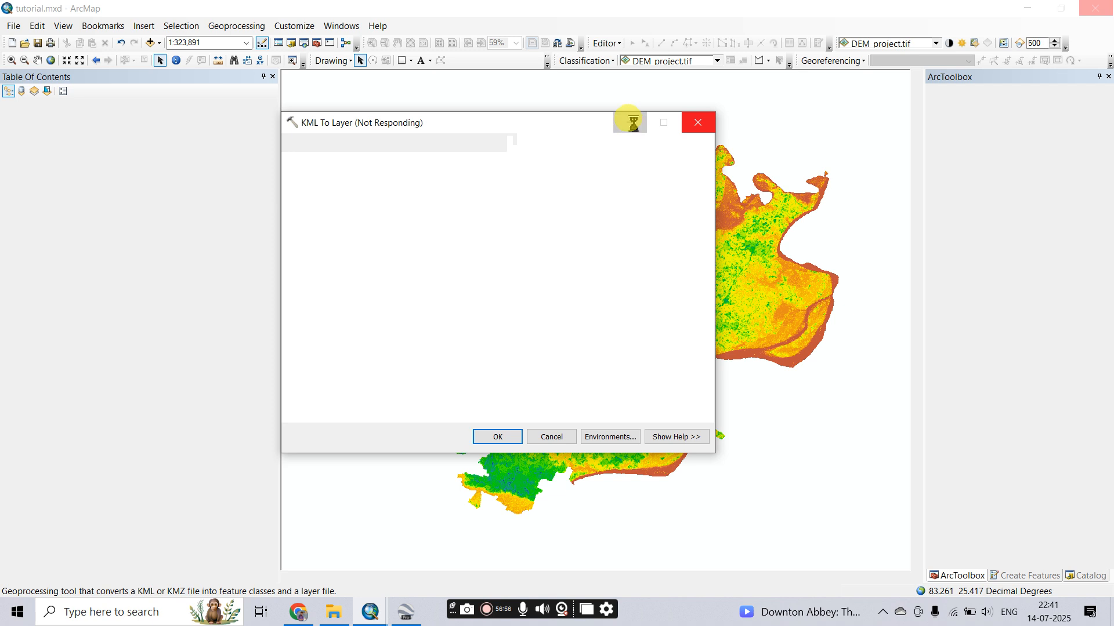
left_click(631, 122)
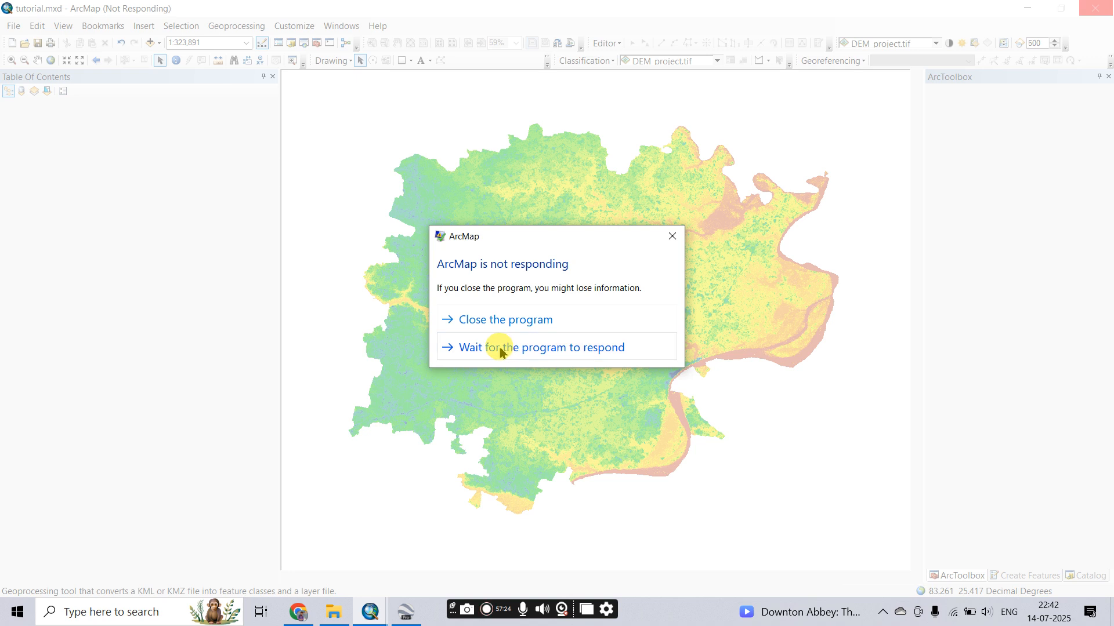
left_click(498, 320)
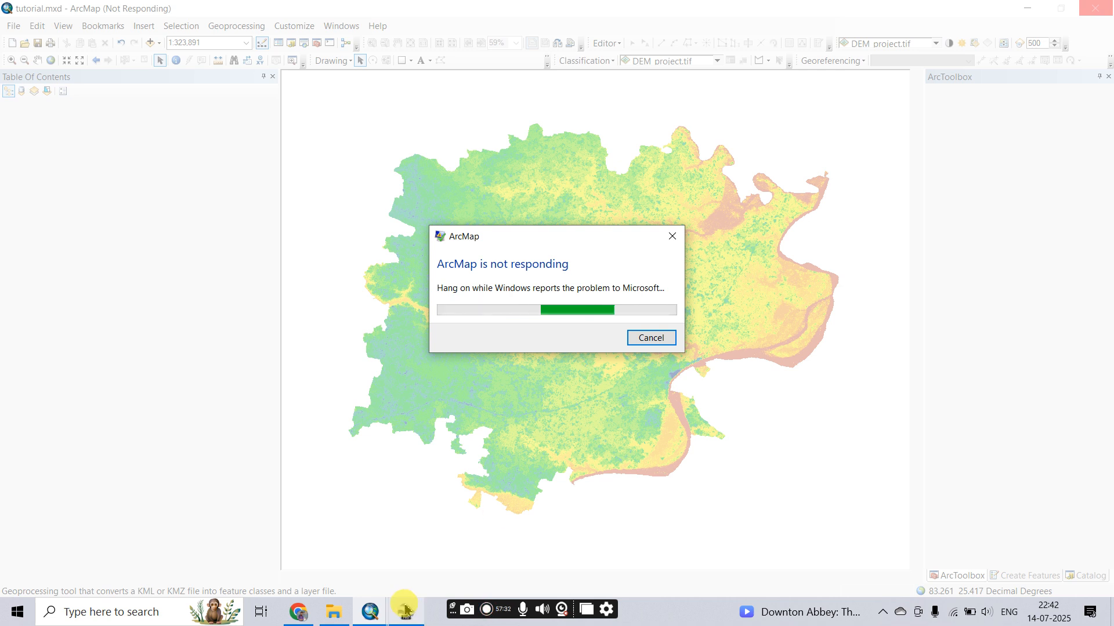
left_click(650, 447)
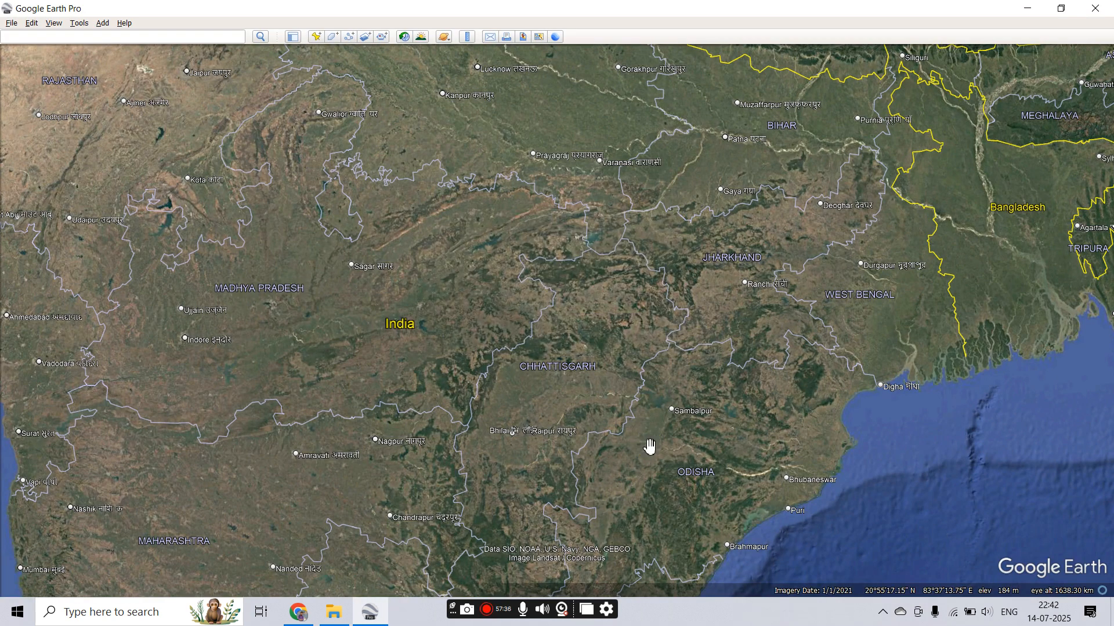
Search Windows for arc, launch ArcMap 10.4 again, and minimize the open windows to reveal the desktop.
left_click(100, 617)
type("a")
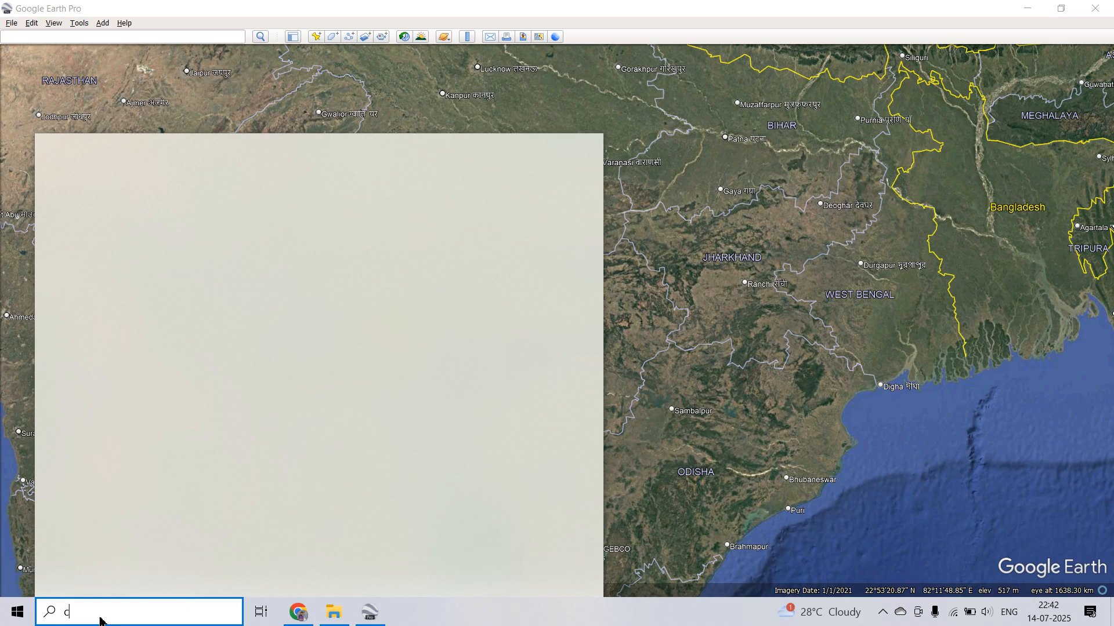
key("BackSpace")
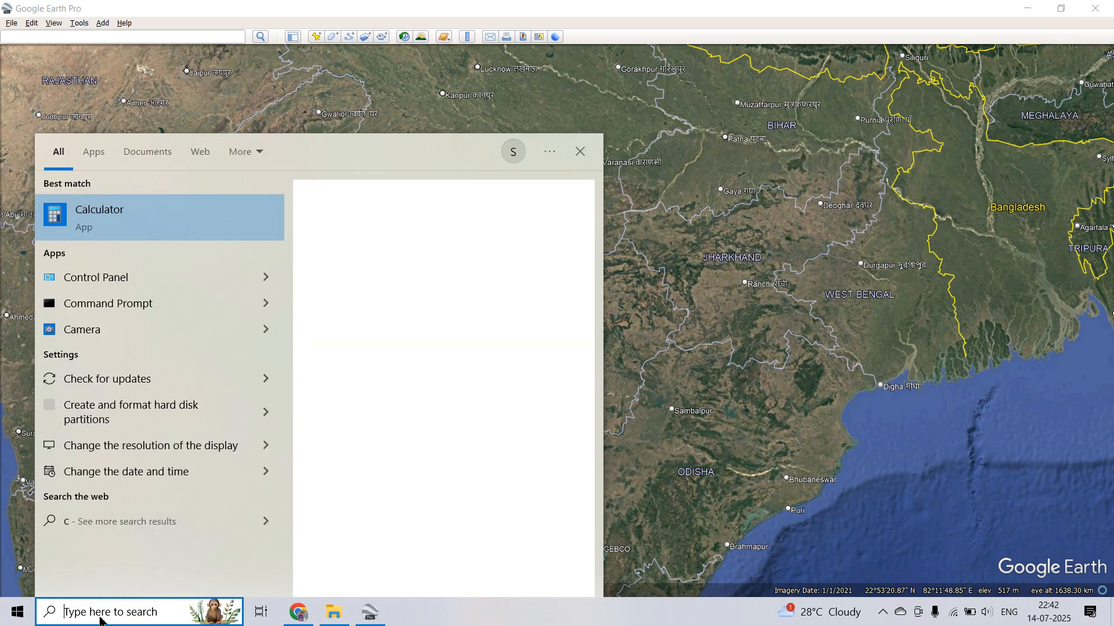
type("arc")
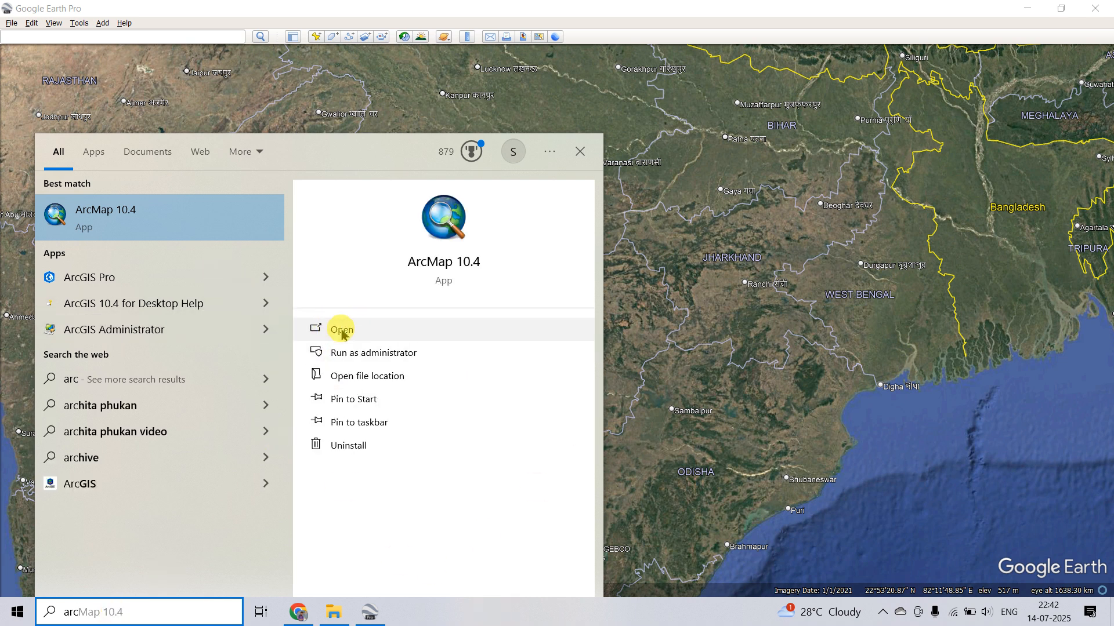
left_click(334, 330)
left_click(1028, 9)
left_click(1030, 10)
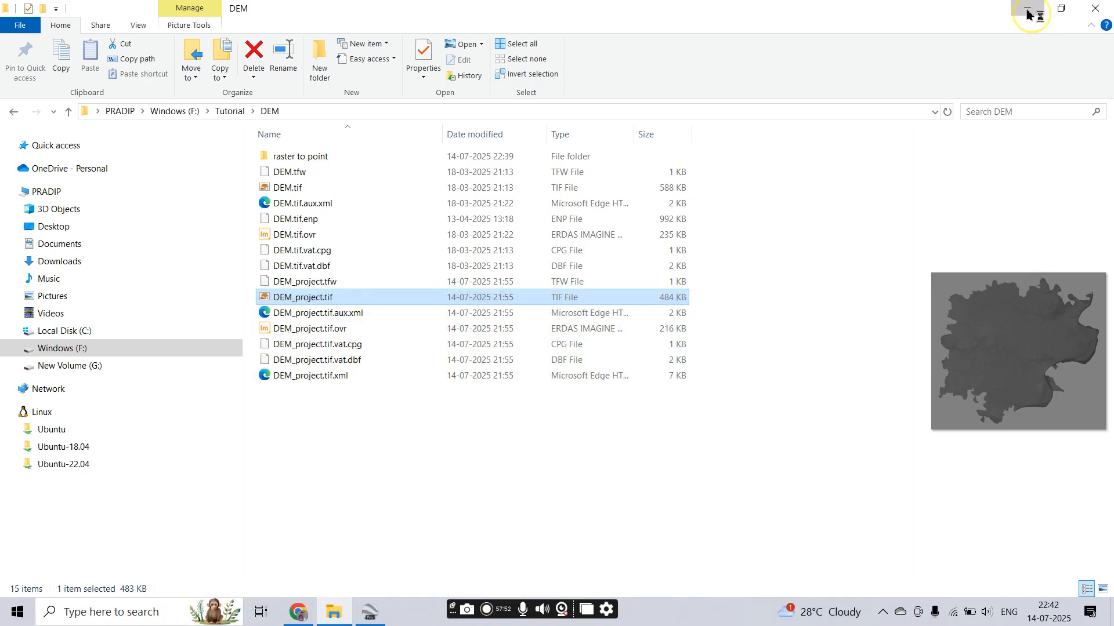
right_click(929, 104)
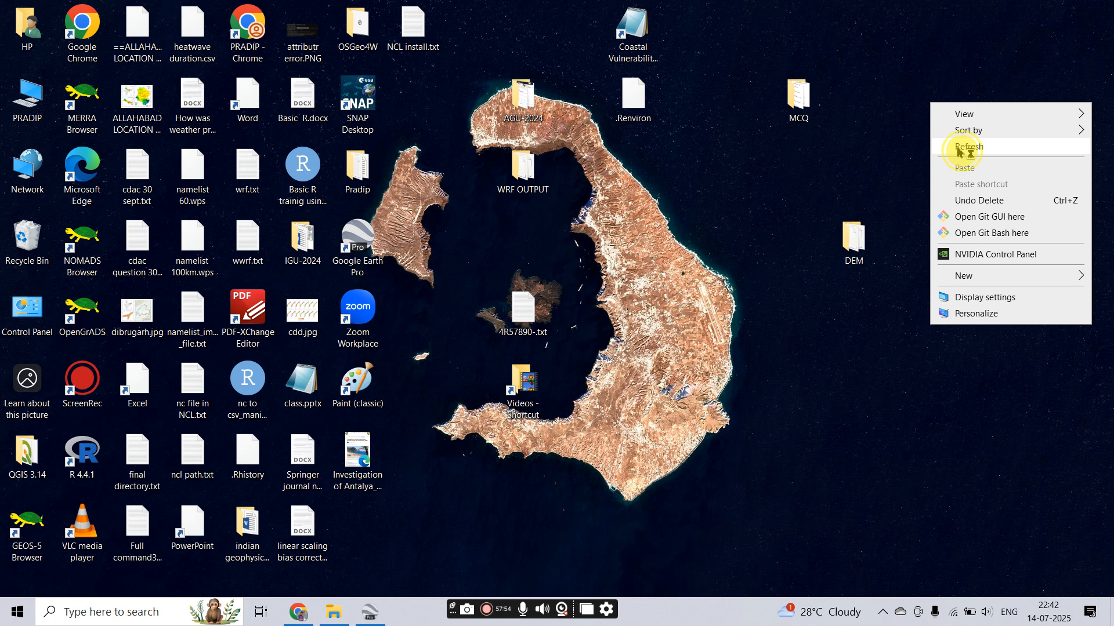
left_click(957, 148)
right_click(957, 149)
left_click(990, 190)
right_click(989, 194)
left_click(1007, 237)
right_click(1009, 237)
left_click(1019, 281)
right_click(1018, 282)
left_click(1015, 325)
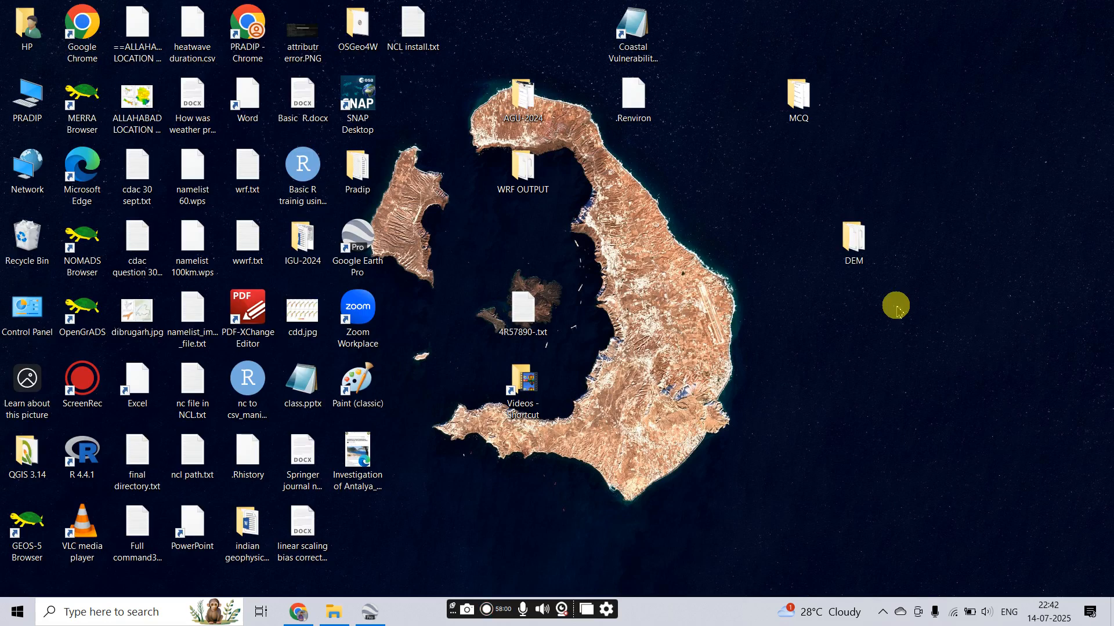
right_click(680, 206)
left_click(722, 257)
right_click(722, 260)
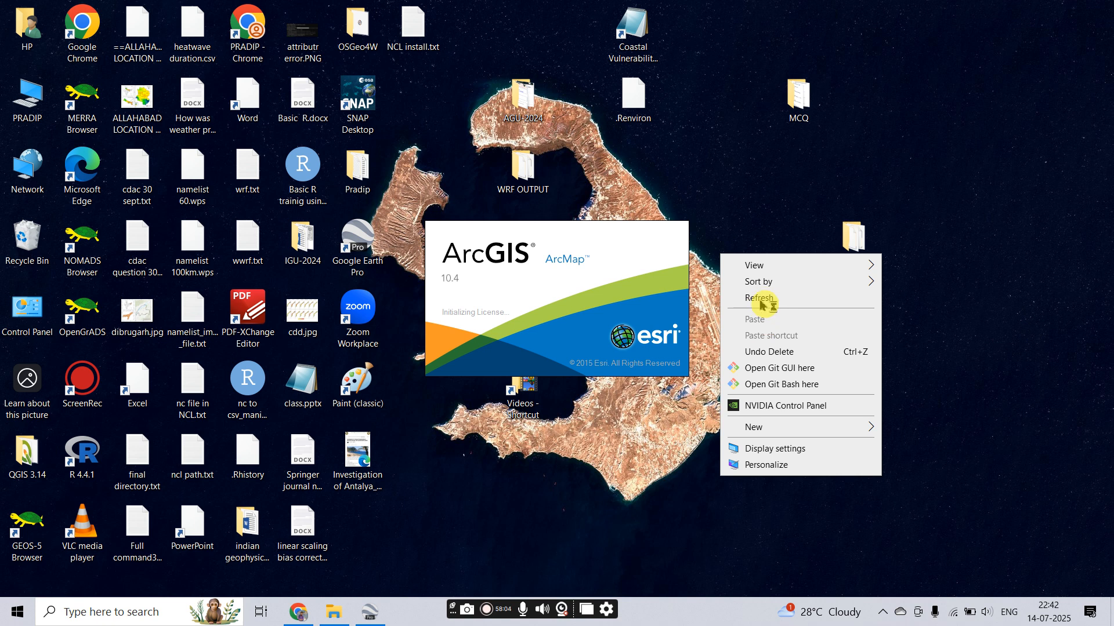
left_click(762, 298)
right_click(760, 294)
left_click(796, 341)
right_click(796, 341)
left_click(835, 386)
right_click(835, 161)
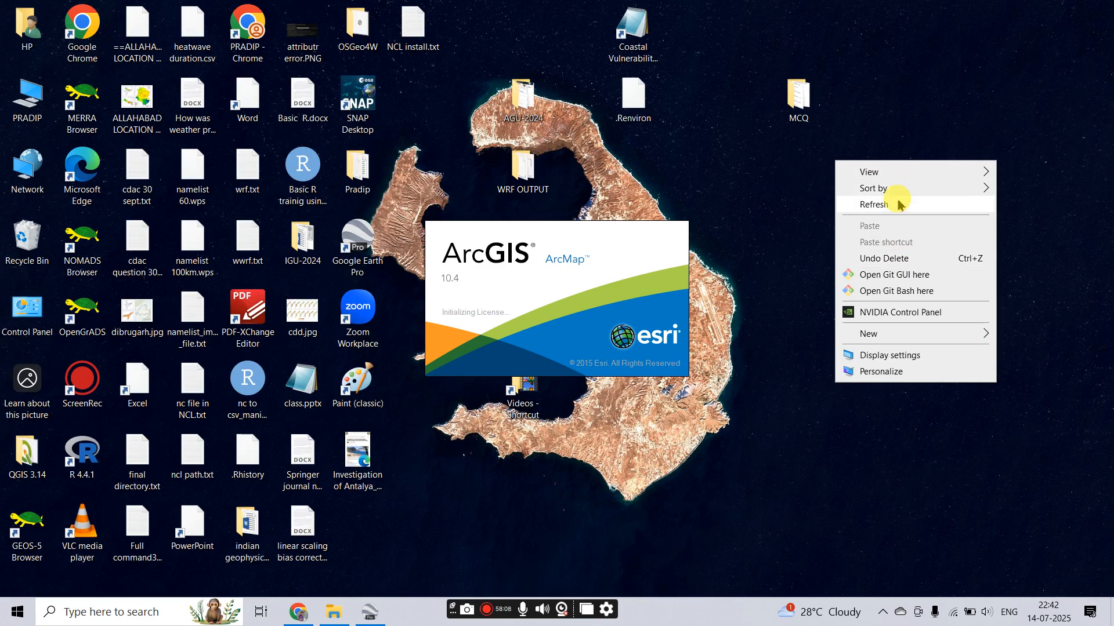
left_click(900, 204)
Bring up Google Earth Pro and centre the globe view on eastern India and the Bay of Bengal.
mouse_move(371, 616)
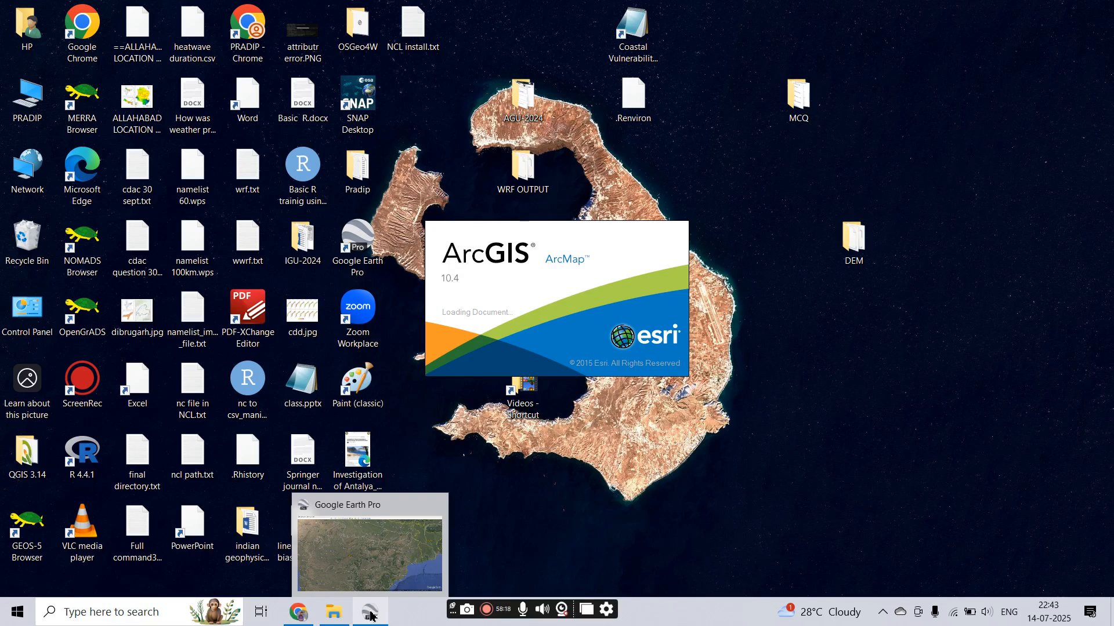
left_click(364, 556)
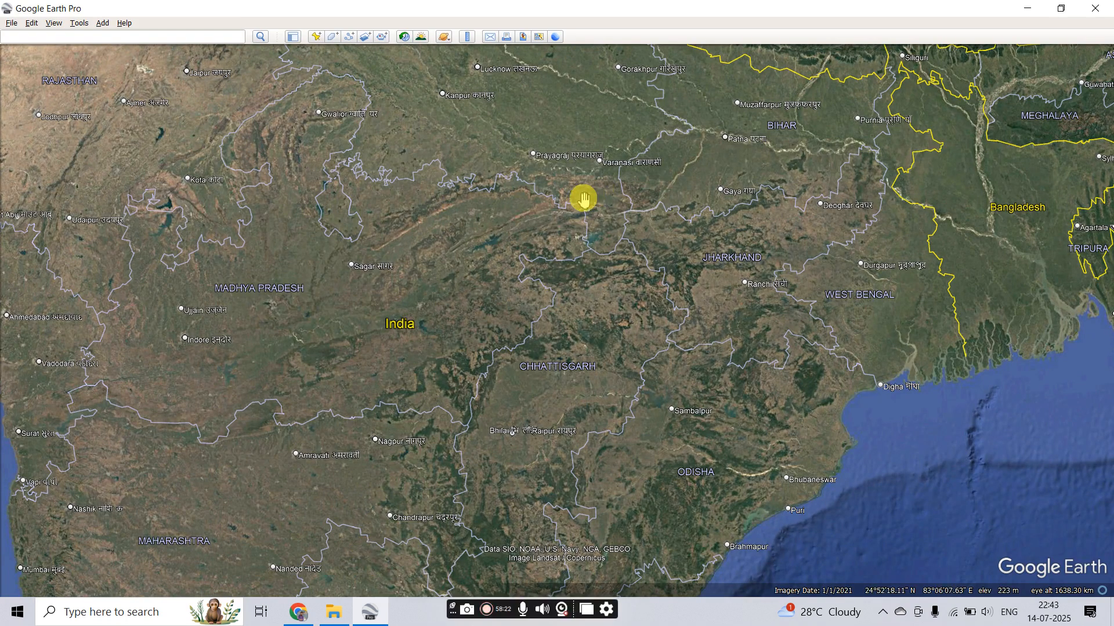
scroll(545, 293, "down", 5)
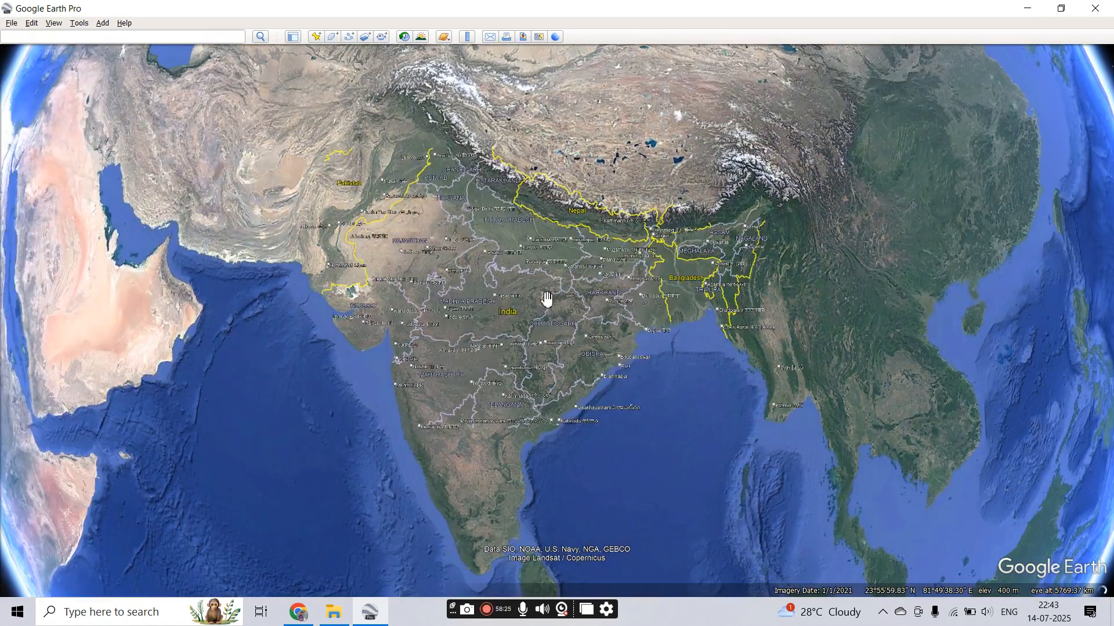
double_click(635, 319)
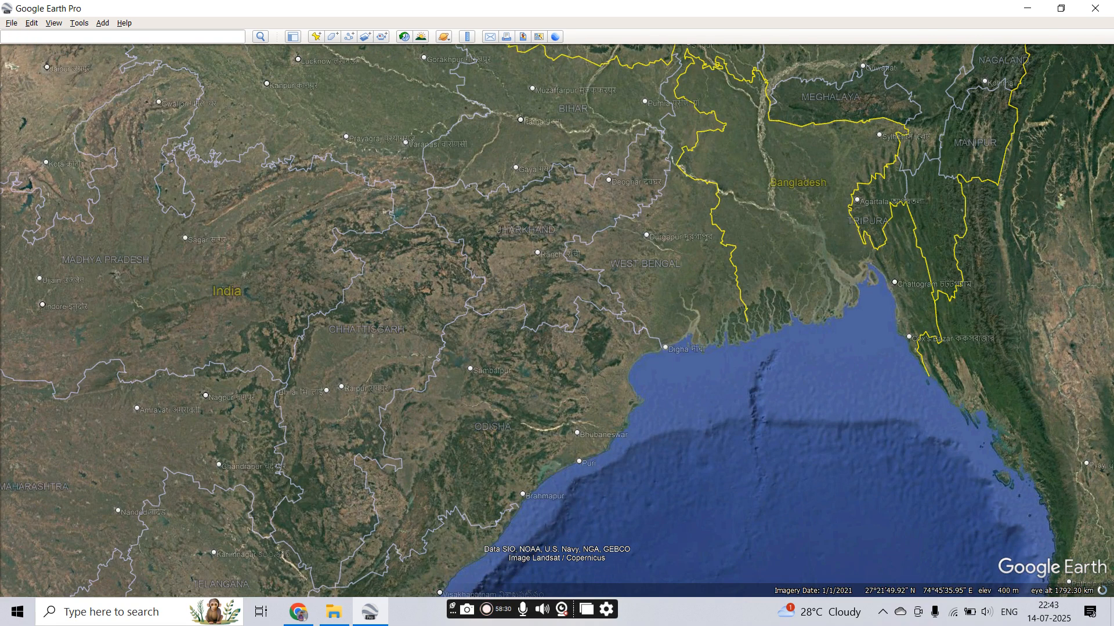
left_click(12, 23)
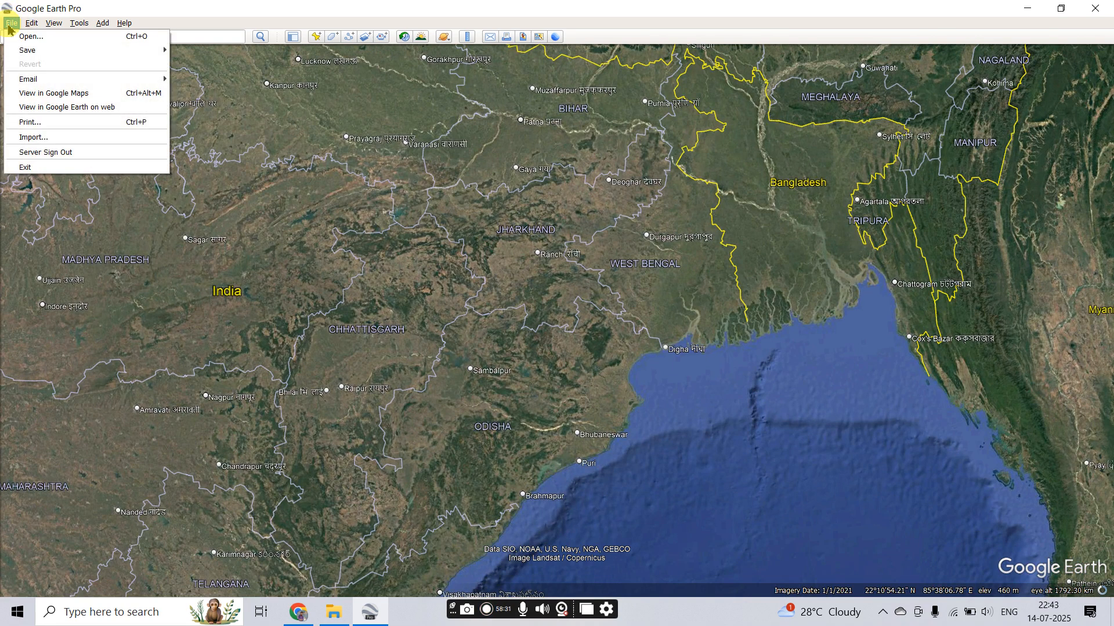
left_click(245, 6)
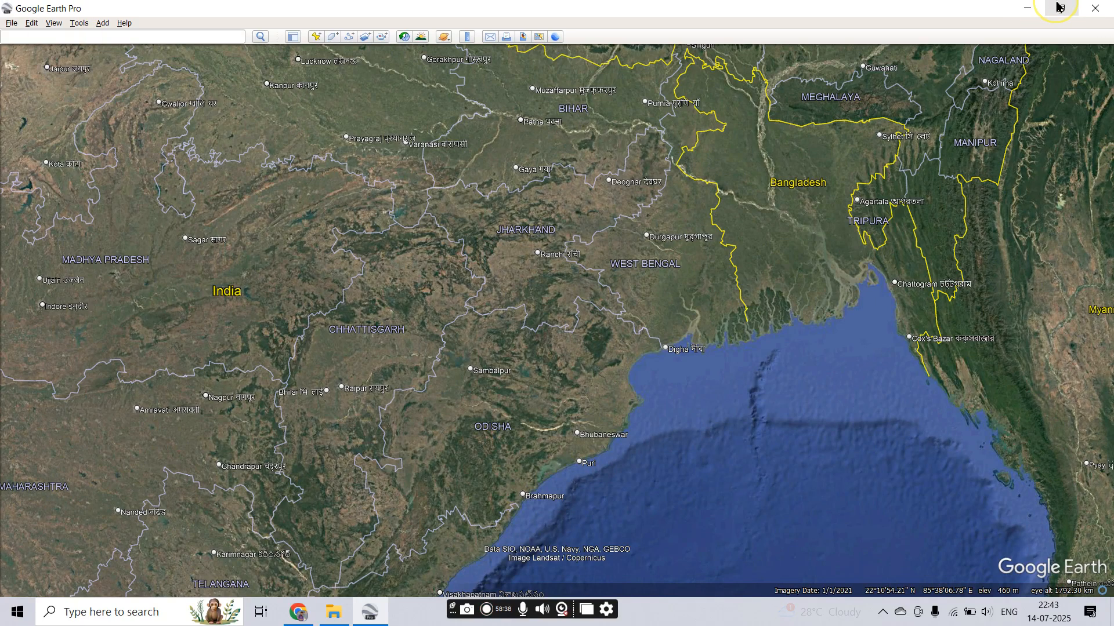
left_click_drag(903, 21, 899, 107)
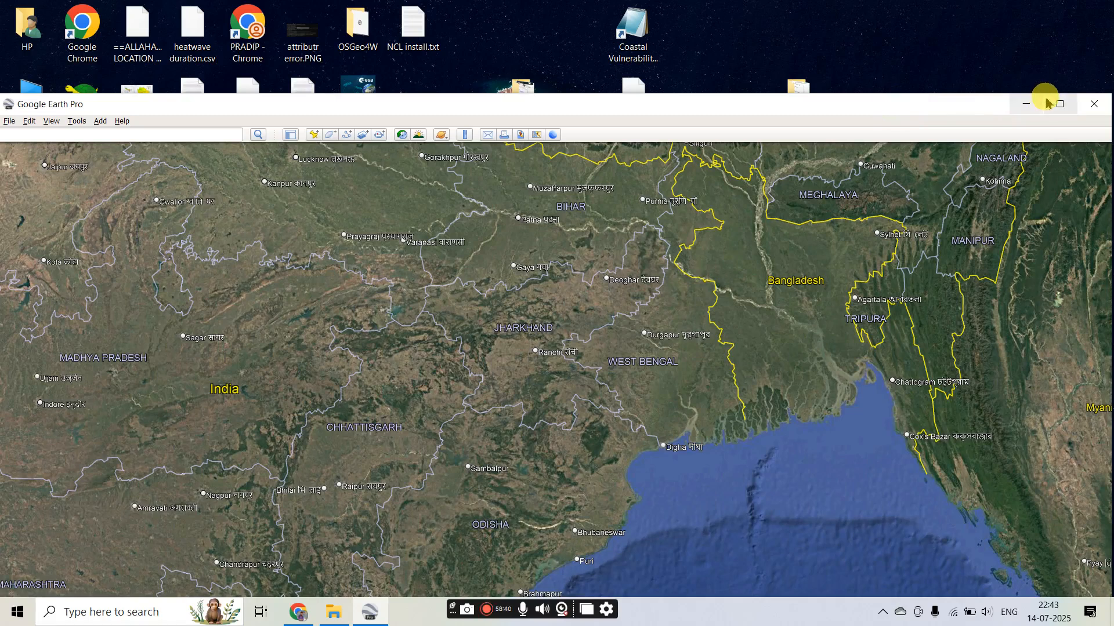
left_click_drag(969, 99, 799, 2)
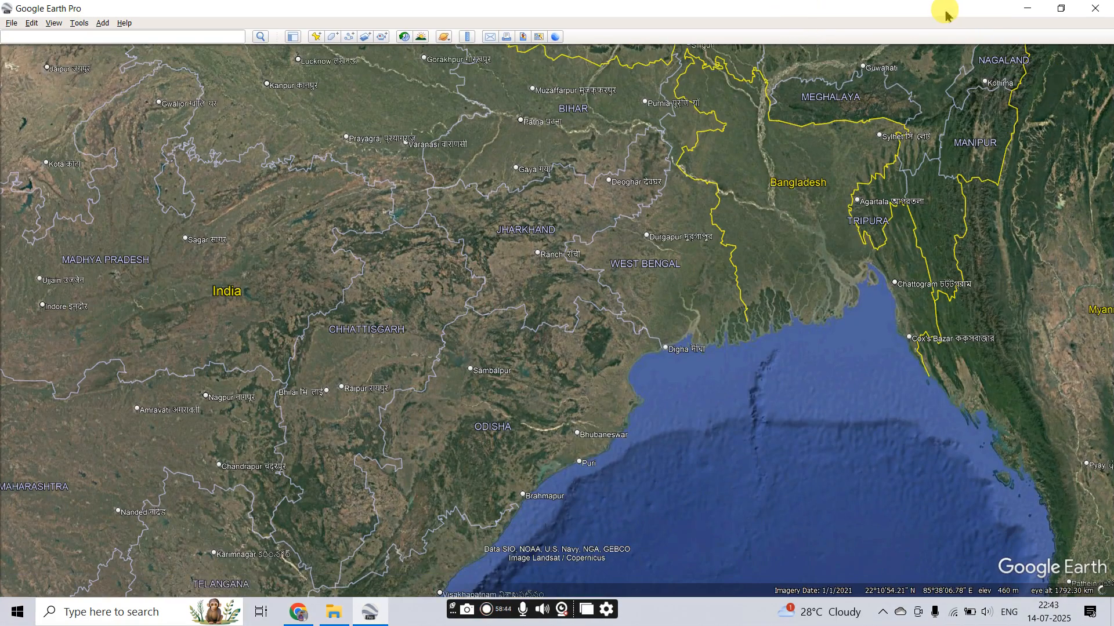
left_click_drag(842, 41, 802, 31)
left_click_drag(1048, 145, 656, 219)
left_click_drag(517, 37, 908, 28)
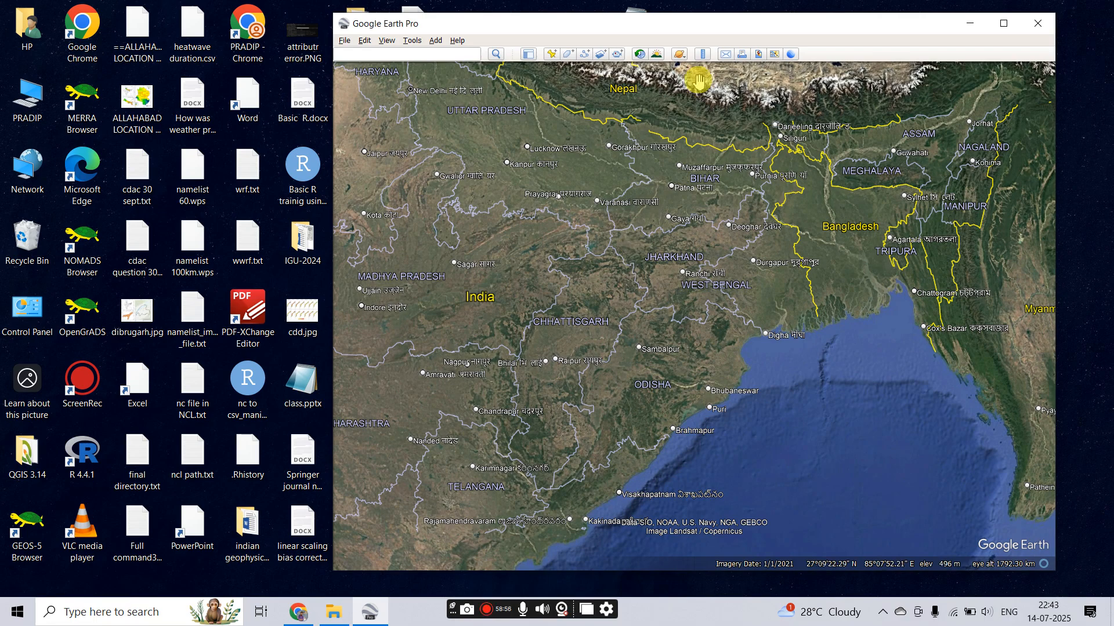
left_click_drag(723, 23, 589, 50)
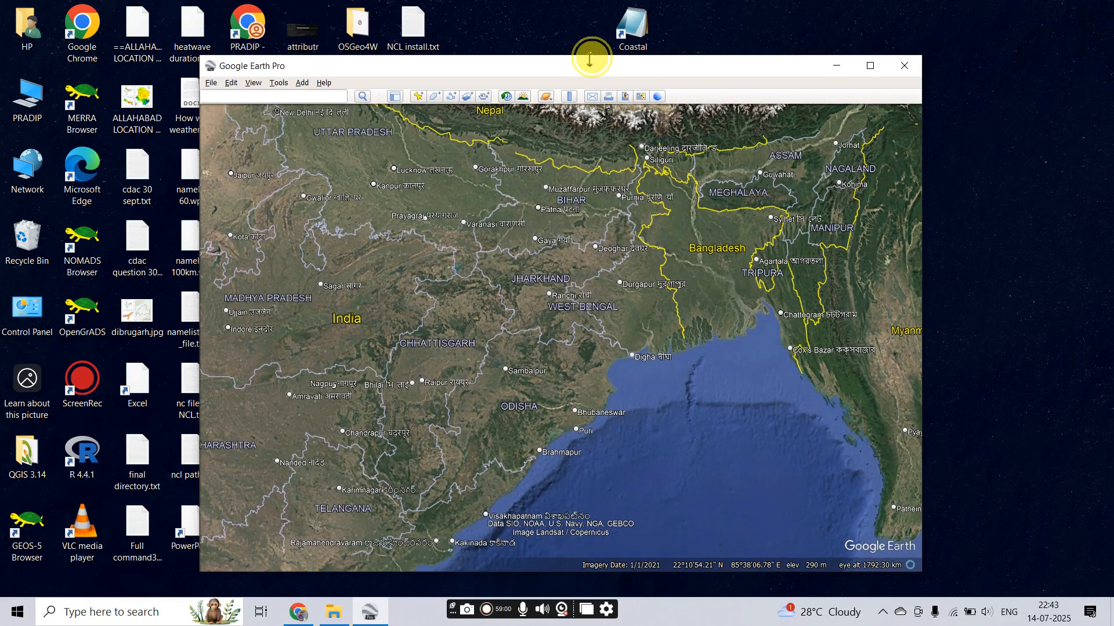
left_click(866, 62)
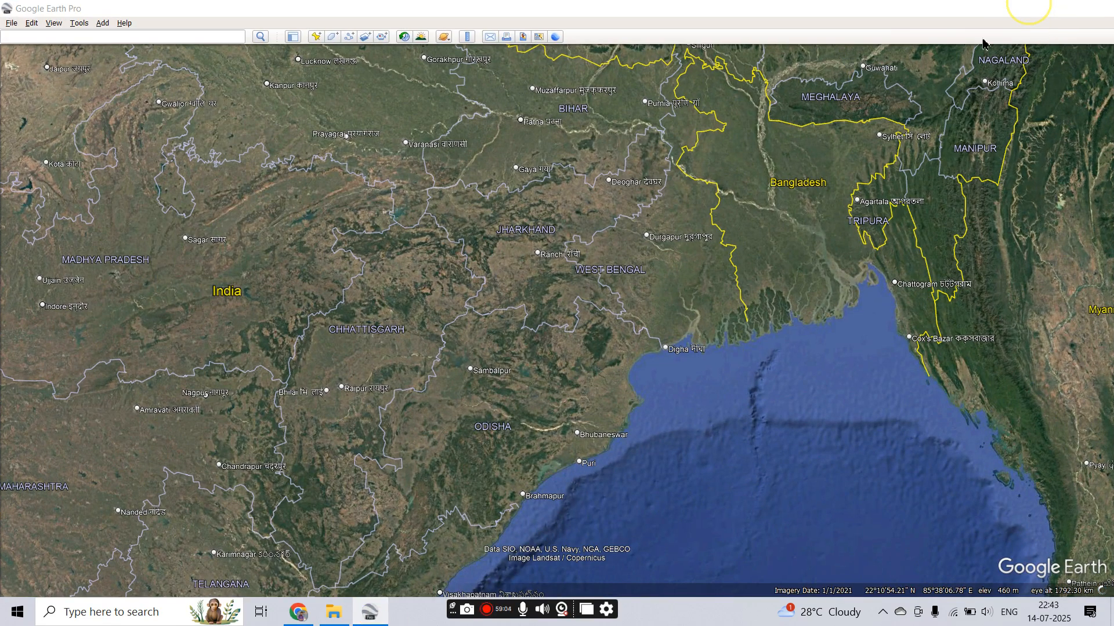
left_click(1027, 7)
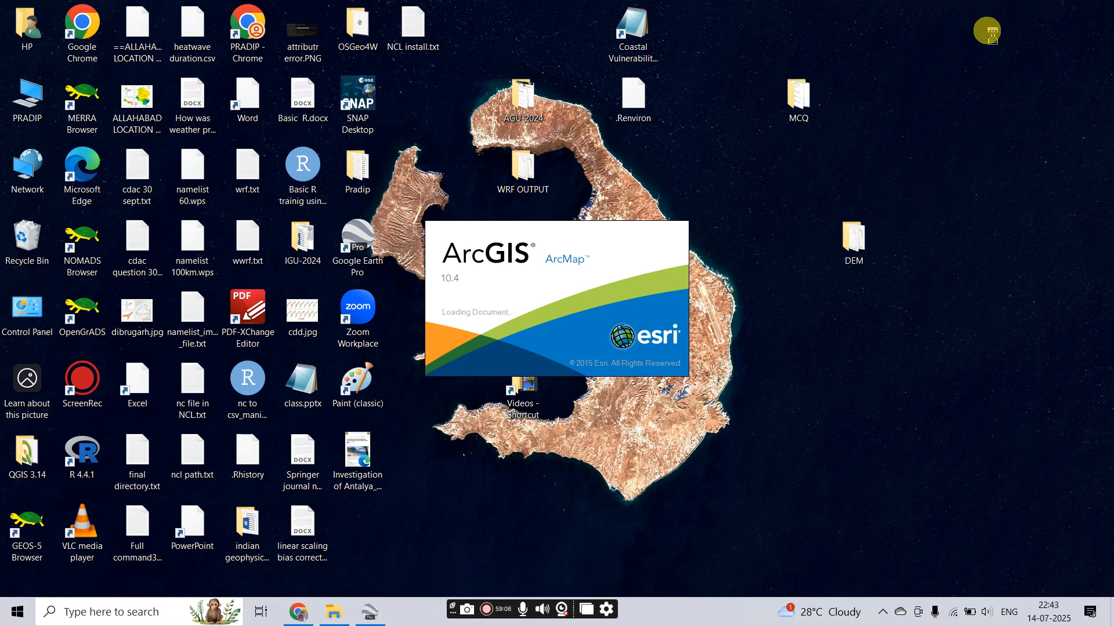
right_click(987, 29)
left_click(992, 49)
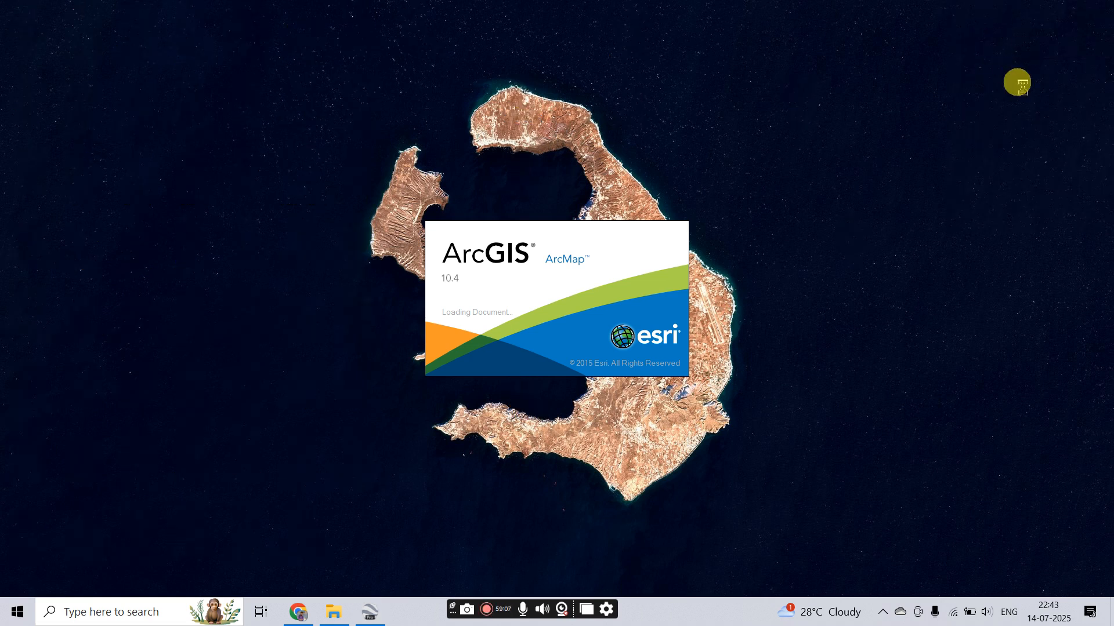
right_click(1012, 48)
left_click(993, 91)
right_click(1016, 88)
left_click(1016, 132)
Switch to File Explorer, go from the DEM folder to Tutorial and open the "layer to kml" folder.
mouse_move(369, 610)
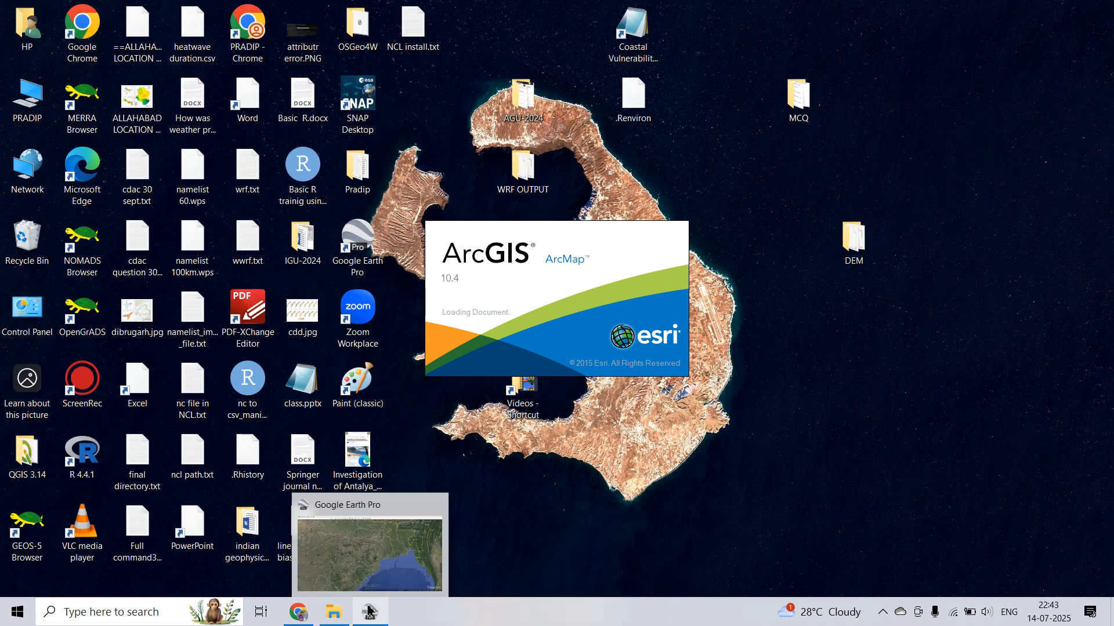
left_click(334, 612)
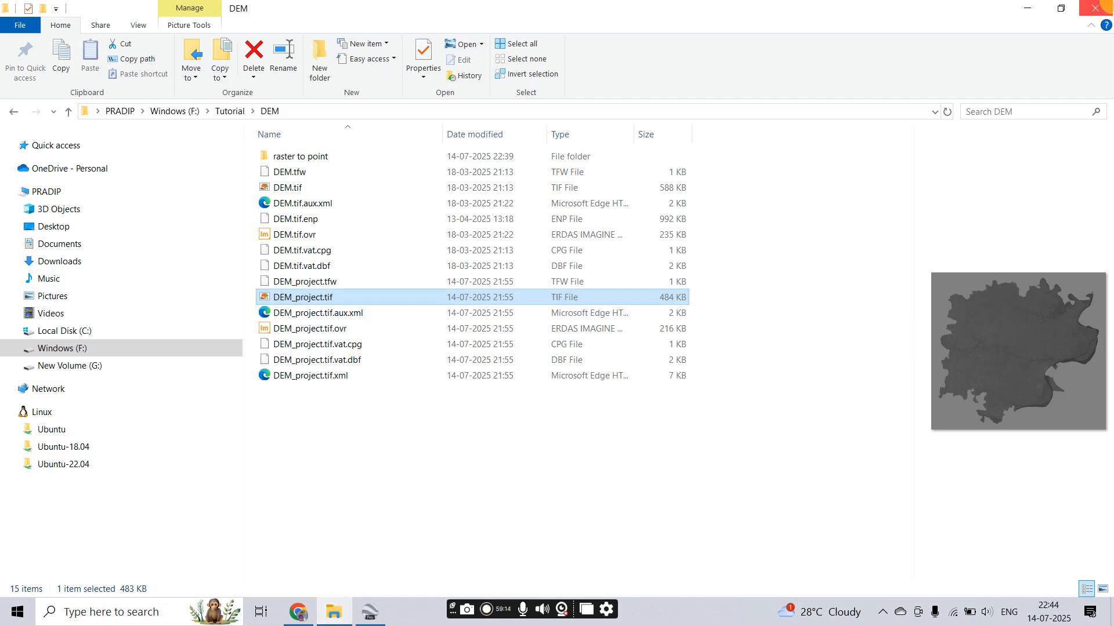
left_click(13, 114)
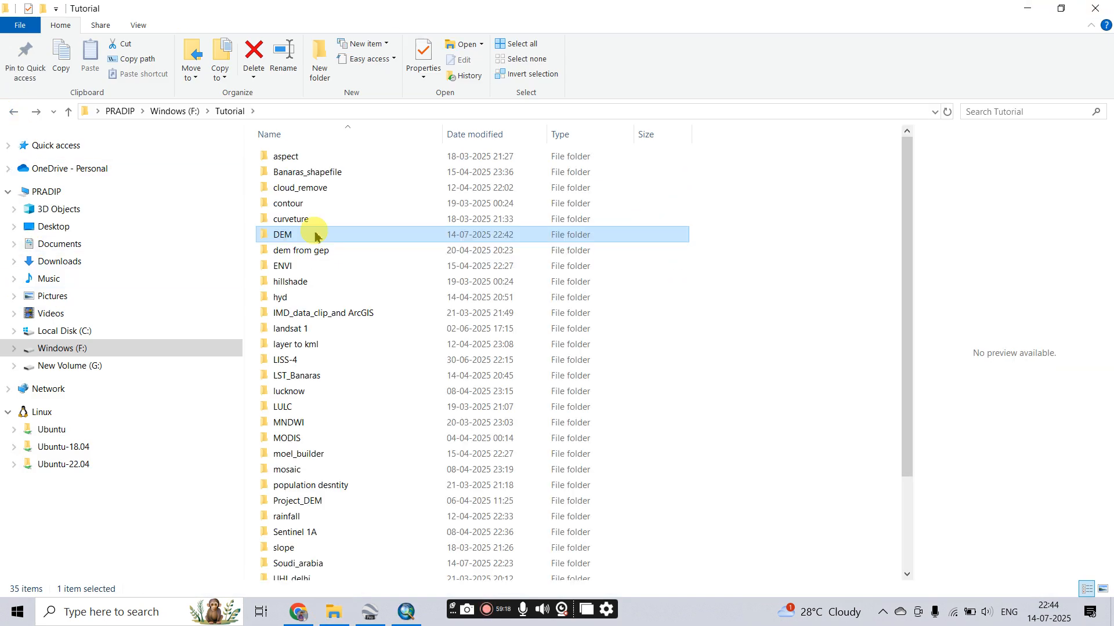
scroll(348, 313, "down", 3)
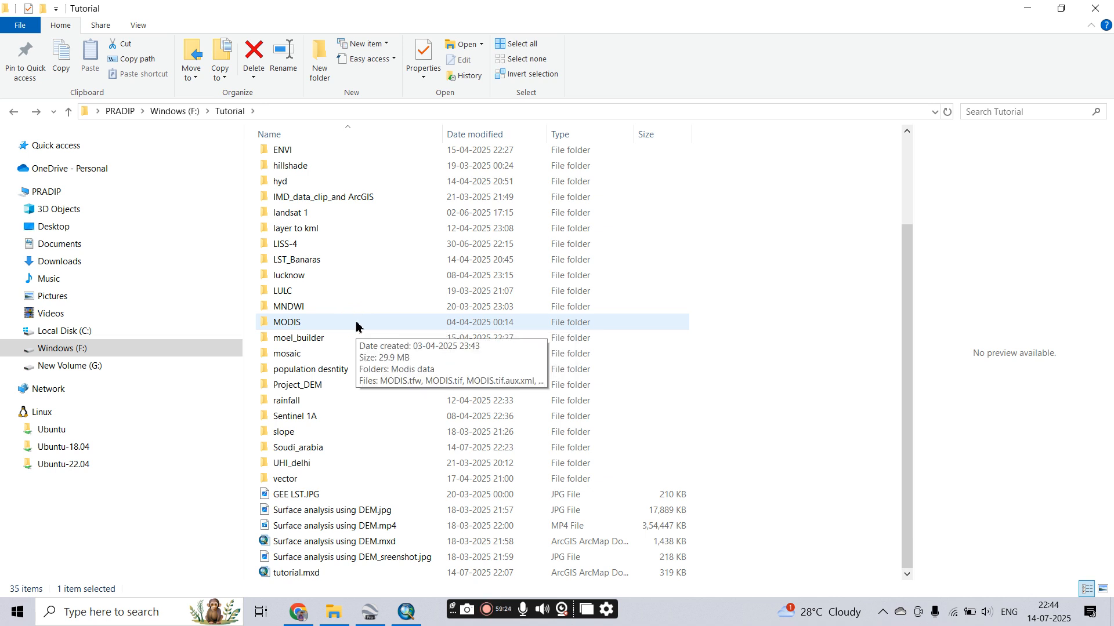
double_click(298, 228)
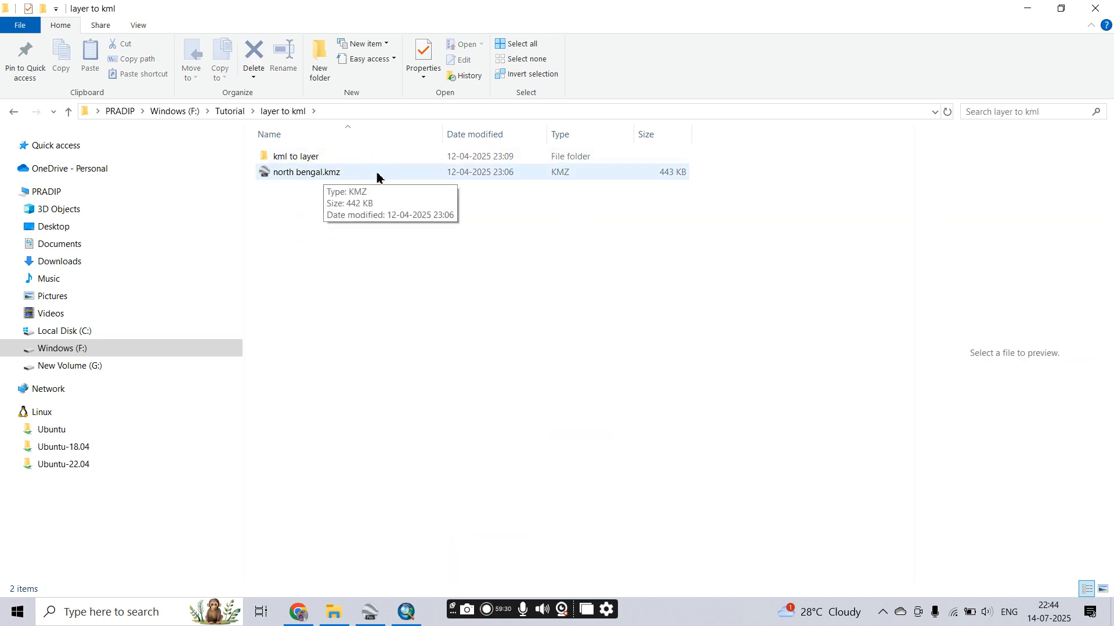
Switch to the restarted ArcMap and dismiss the Getting Started dialog to keep the blank untitled map.
mouse_move(403, 622)
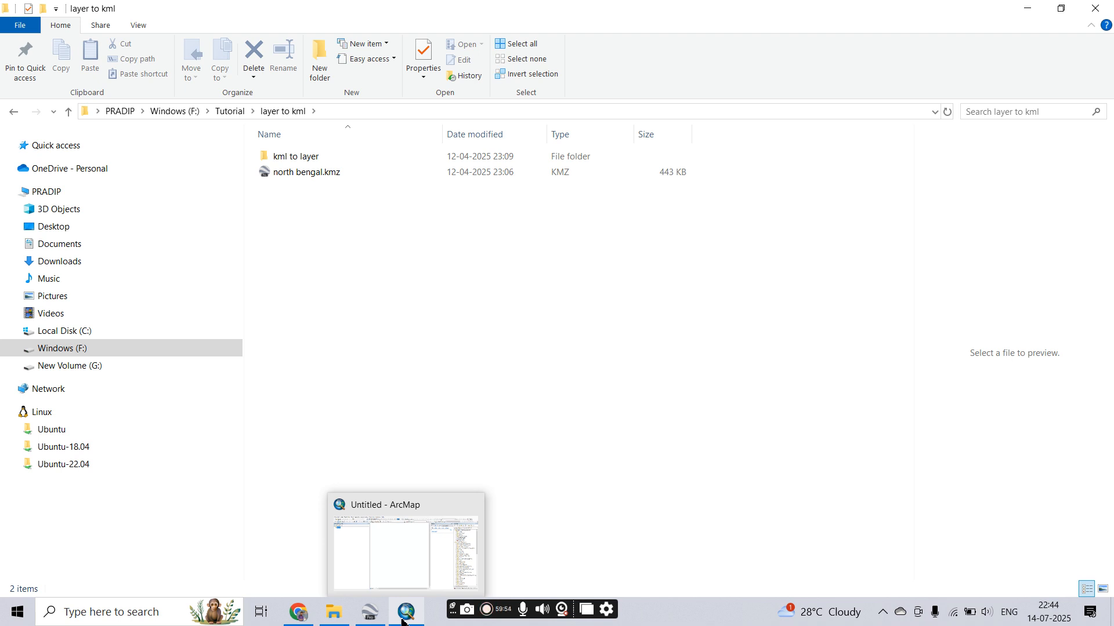
left_click(416, 571)
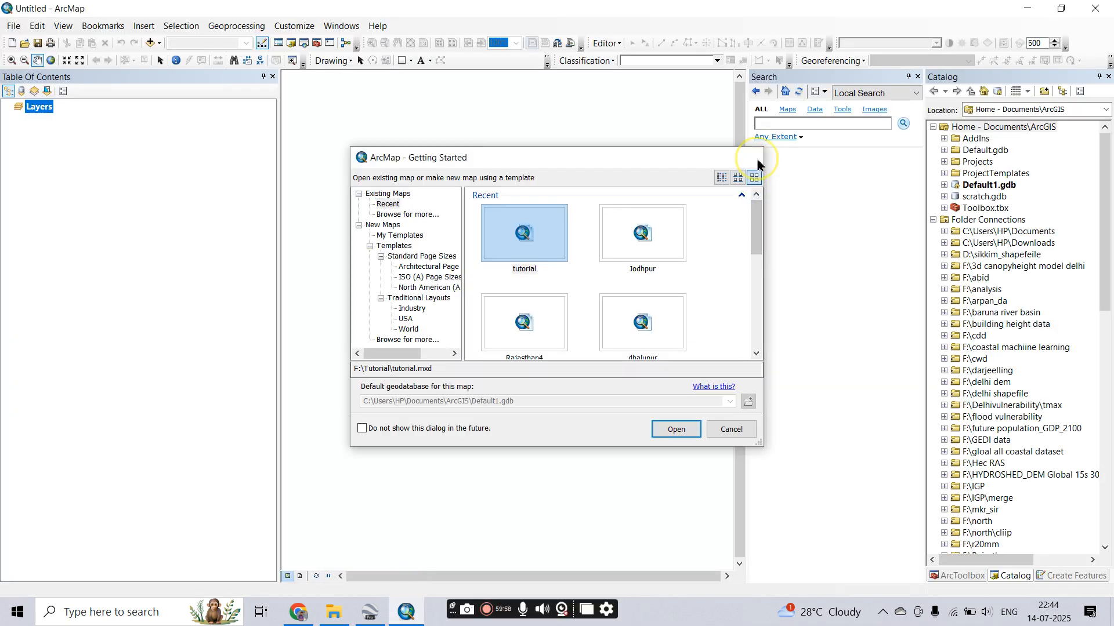
left_click(758, 162)
Switch to Google Earth Pro and draw a new polygon enclosing Lucknow, Kanpur and Gorakhpur, reaching slightly into Nepal.
left_click(370, 618)
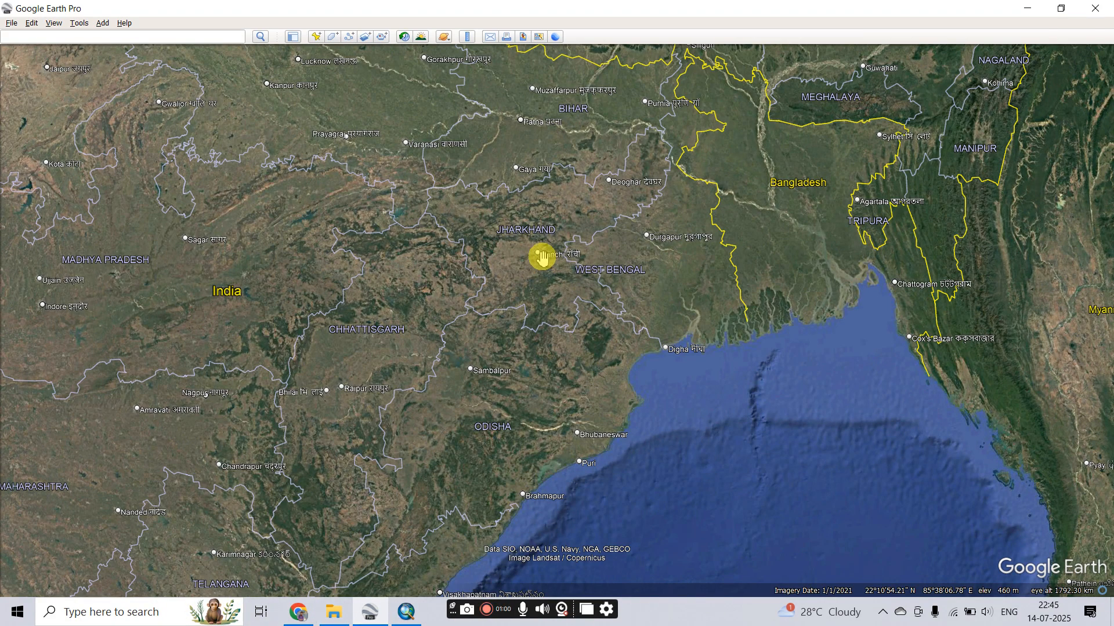
left_click_drag(465, 227, 619, 423)
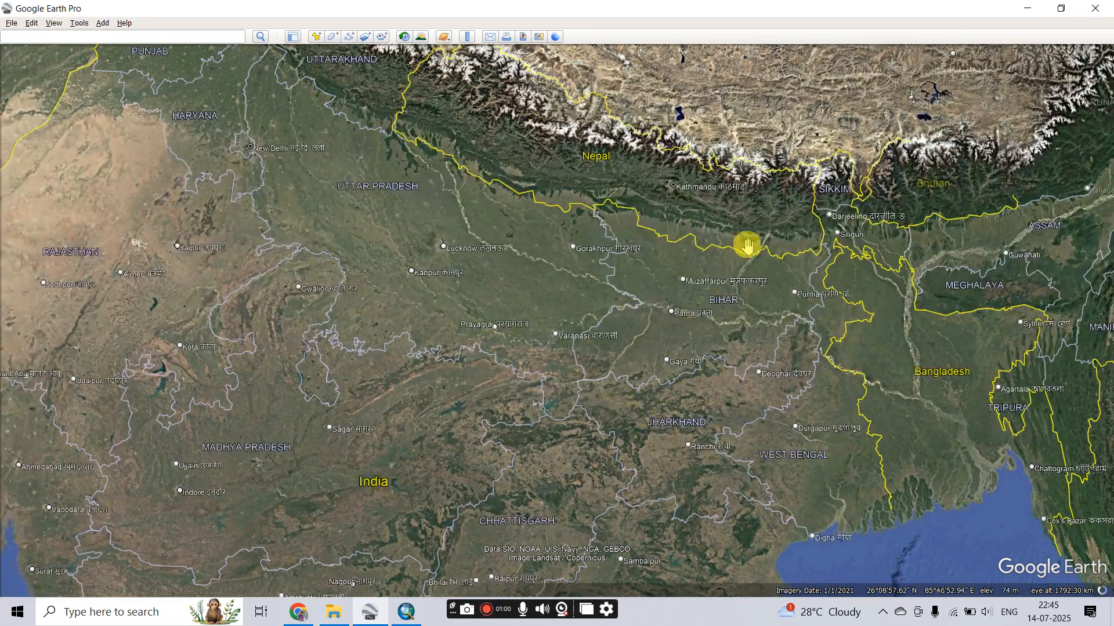
left_click_drag(747, 245, 574, 290)
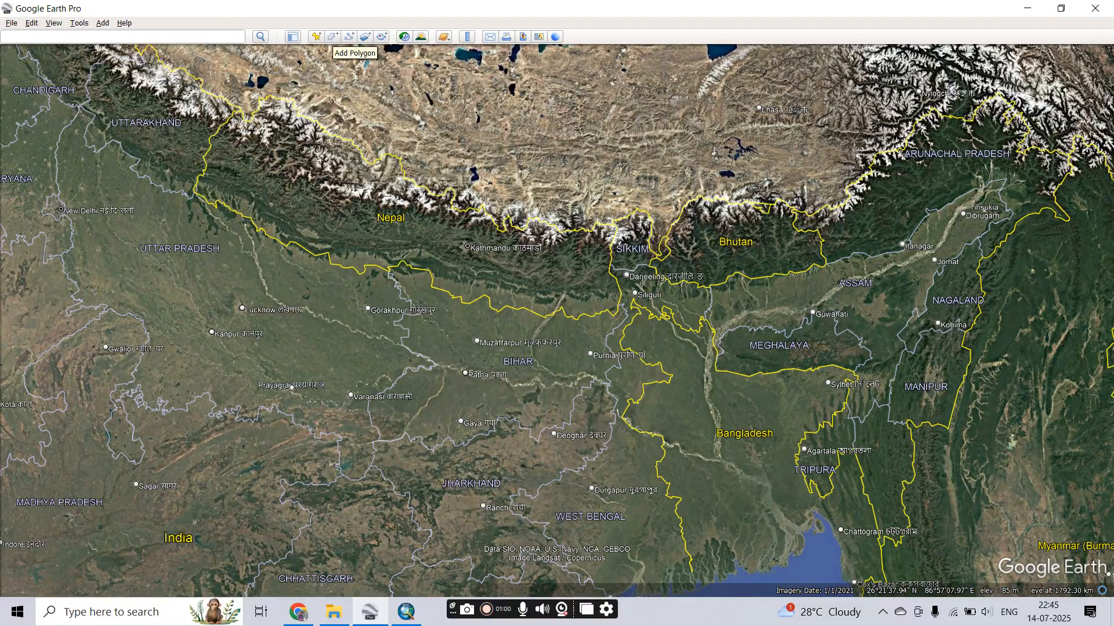
left_click(331, 37)
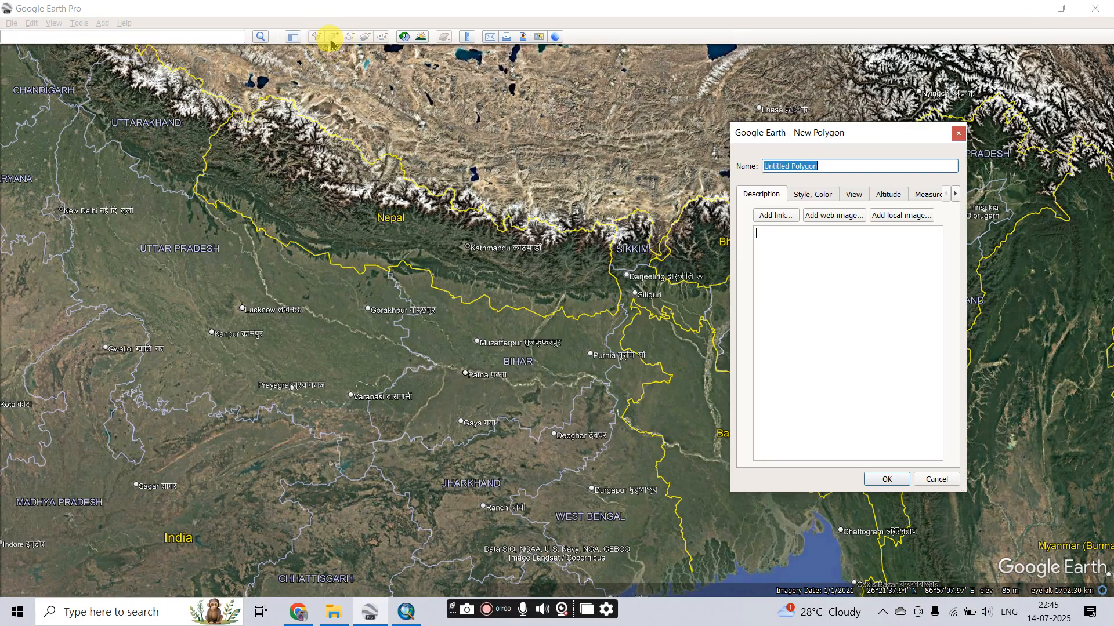
left_click(761, 217)
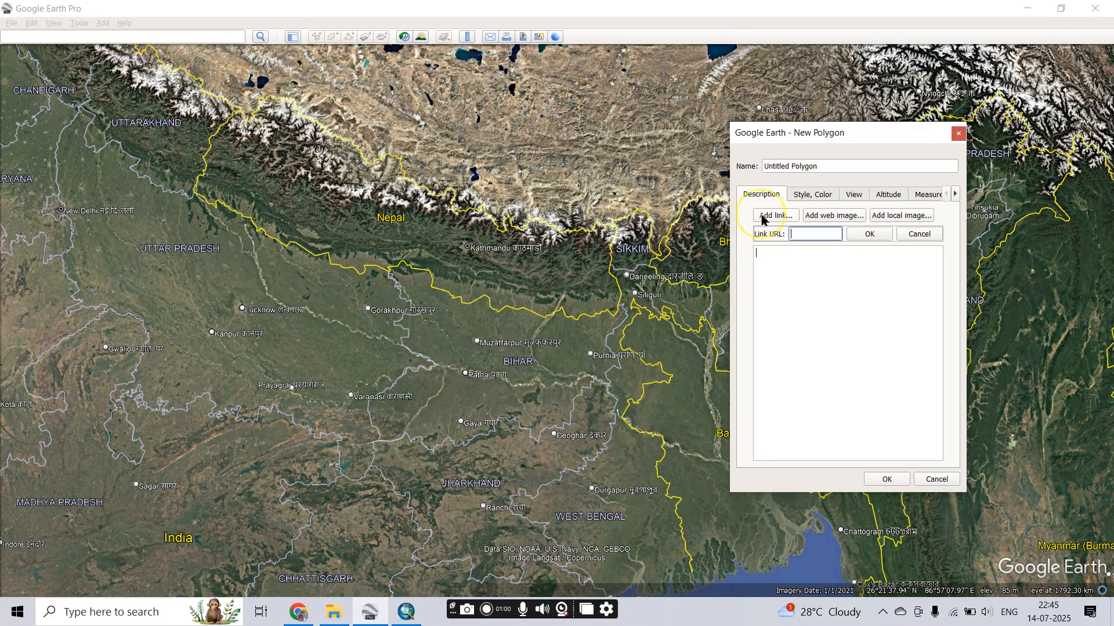
left_click(323, 232)
left_click(225, 268)
left_click(189, 343)
mouse_move(217, 373)
left_mouse_down()
mouse_move(366, 368)
mouse_move(412, 287)
mouse_move(406, 255)
mouse_move(377, 228)
left_mouse_up()
left_click(384, 231)
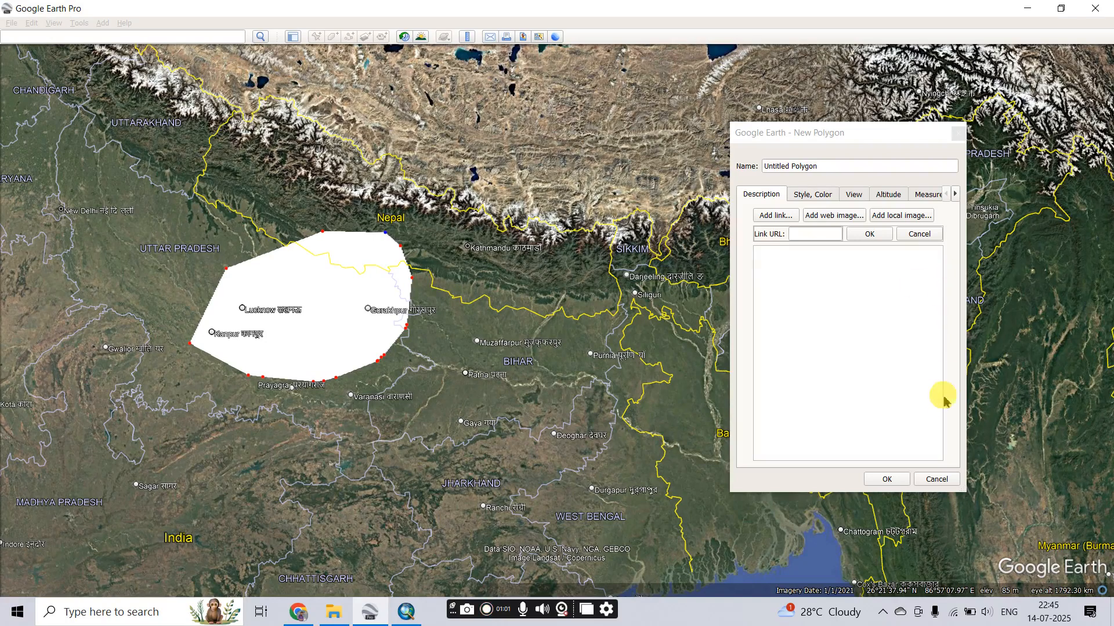
Name the new polygon kml and accept it.
left_click_drag(822, 166, 671, 156)
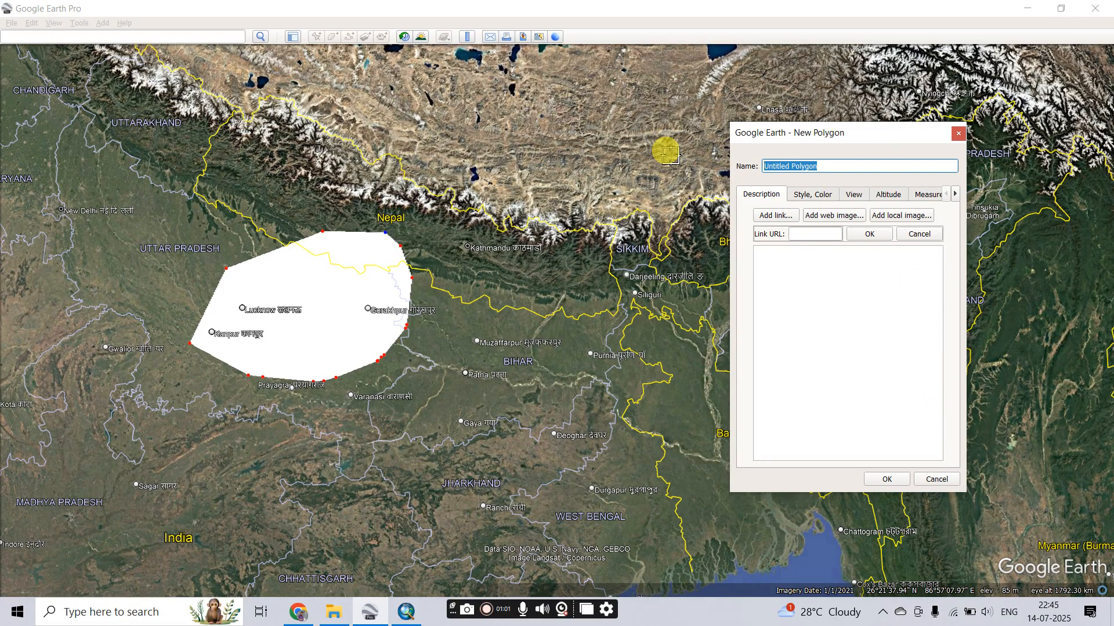
type("kml")
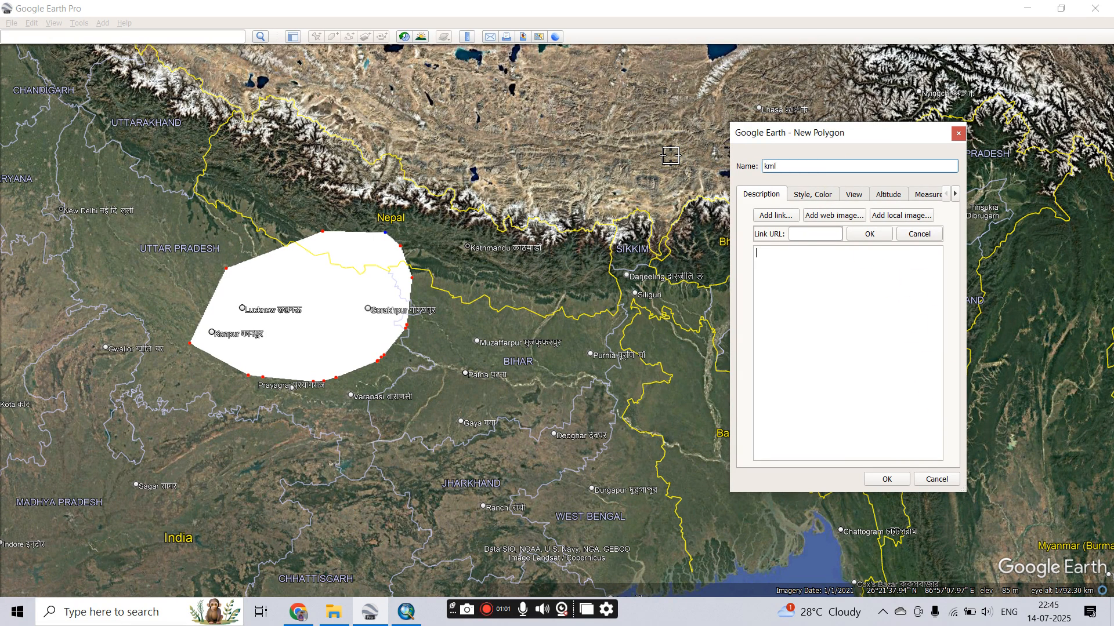
left_click(890, 480)
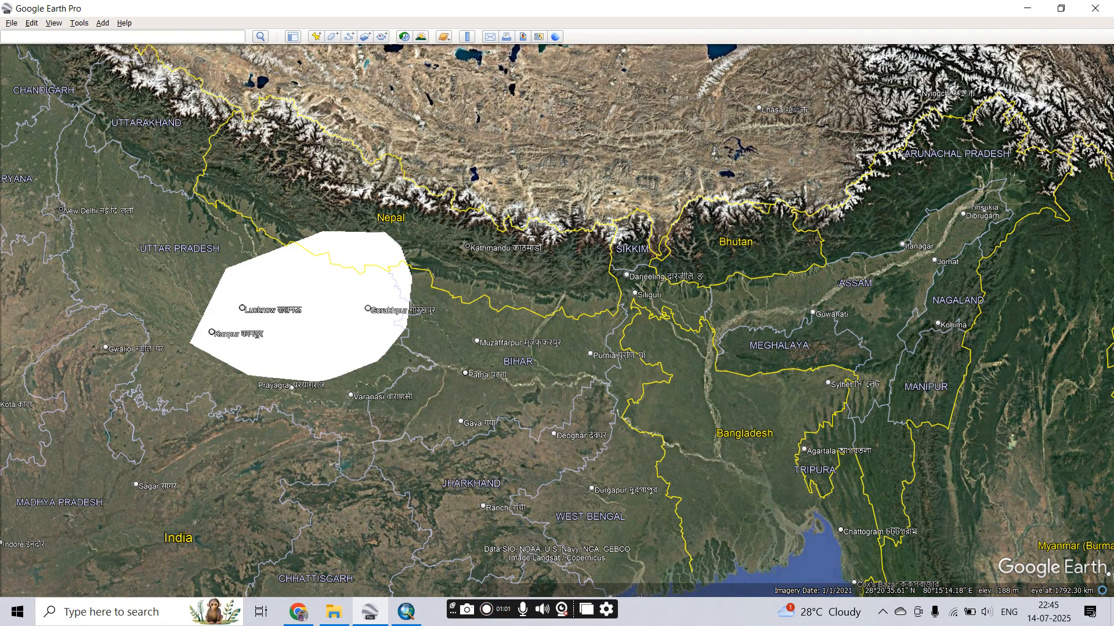
Save My Places with the new polygon on the globe.
left_click(11, 23)
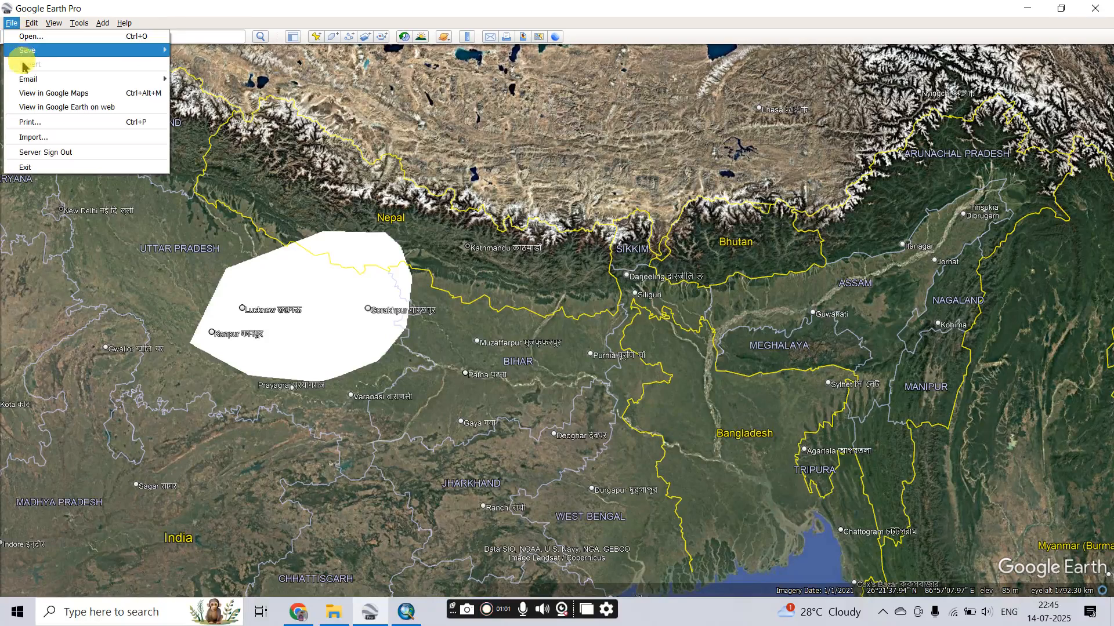
mouse_move(154, 50)
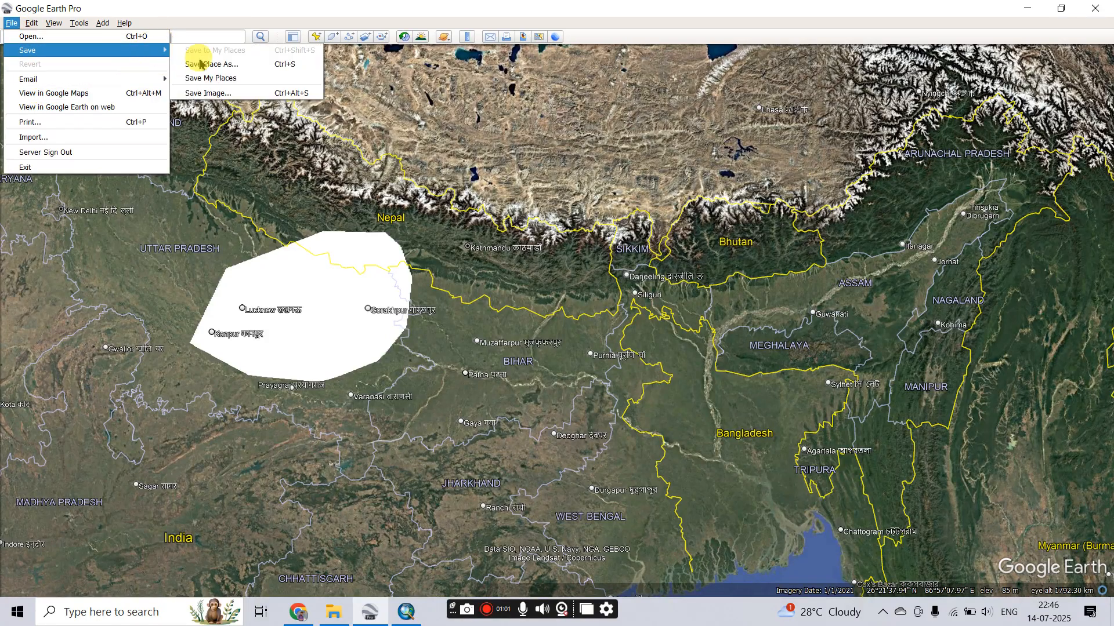
left_click(223, 79)
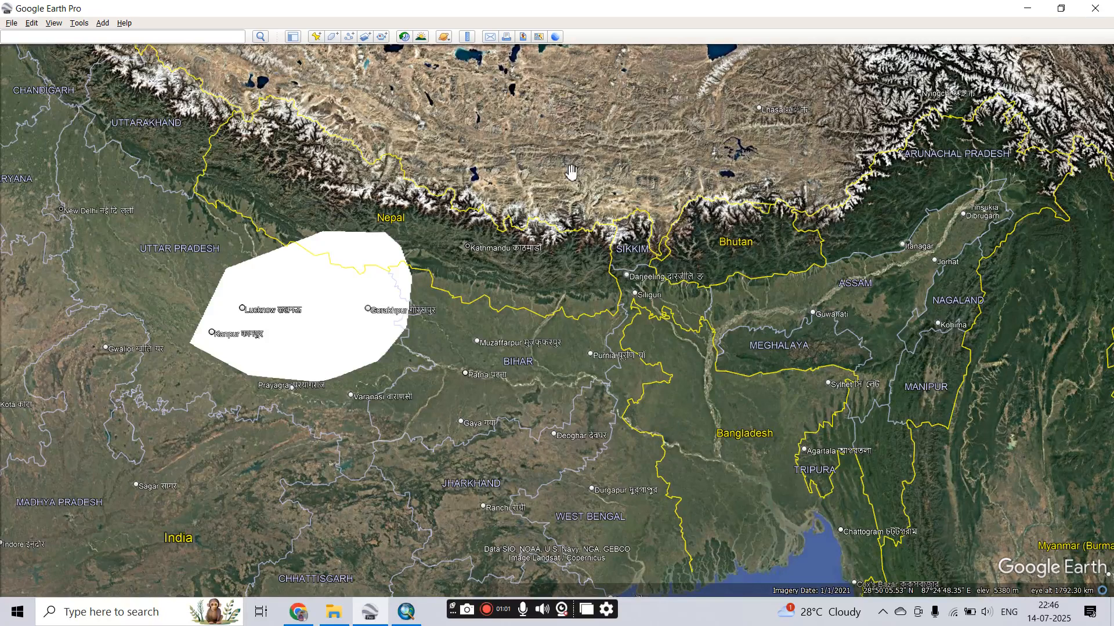
Save the polygon place as boundary.kmz in Kmz format in the "layer to kml" folder under Tutorial on drive F.
left_click(12, 23)
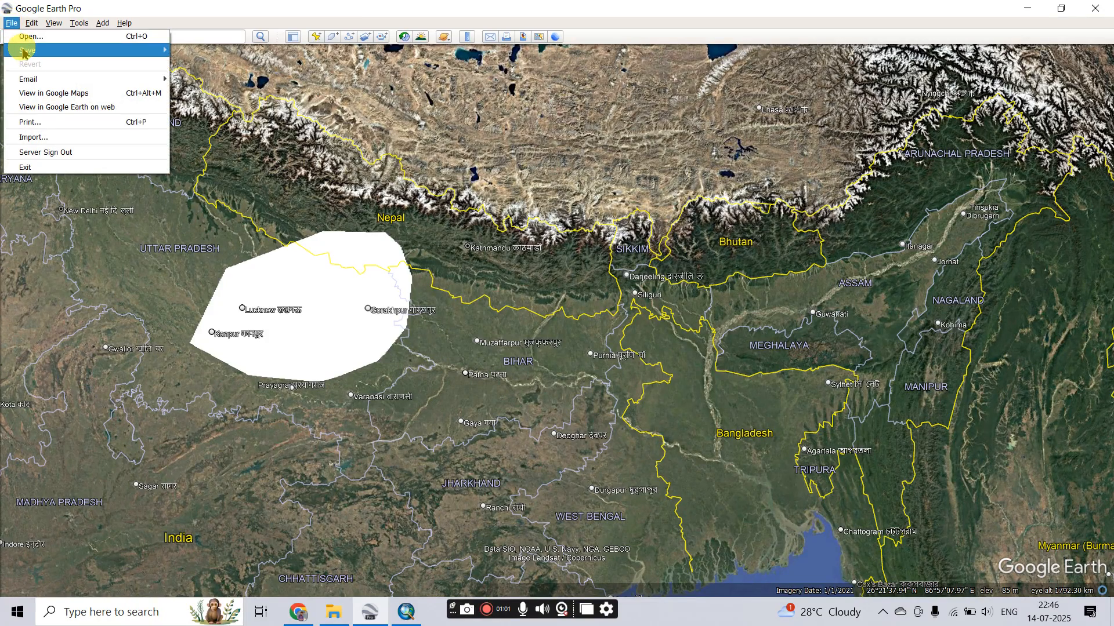
left_click(235, 64)
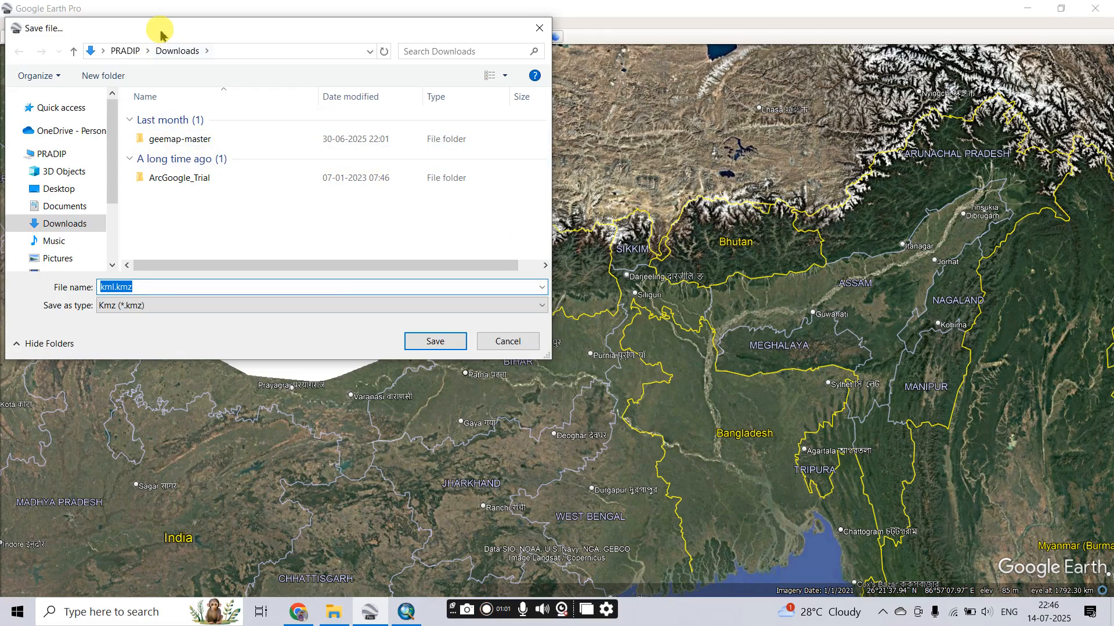
left_click_drag(161, 34, 549, 71)
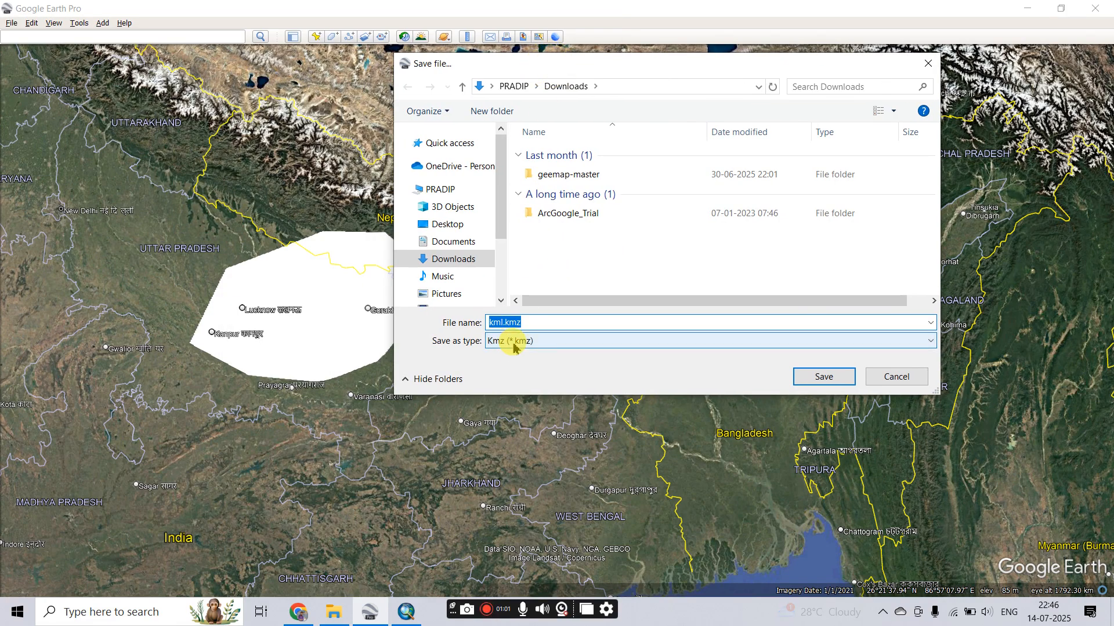
left_click(439, 189)
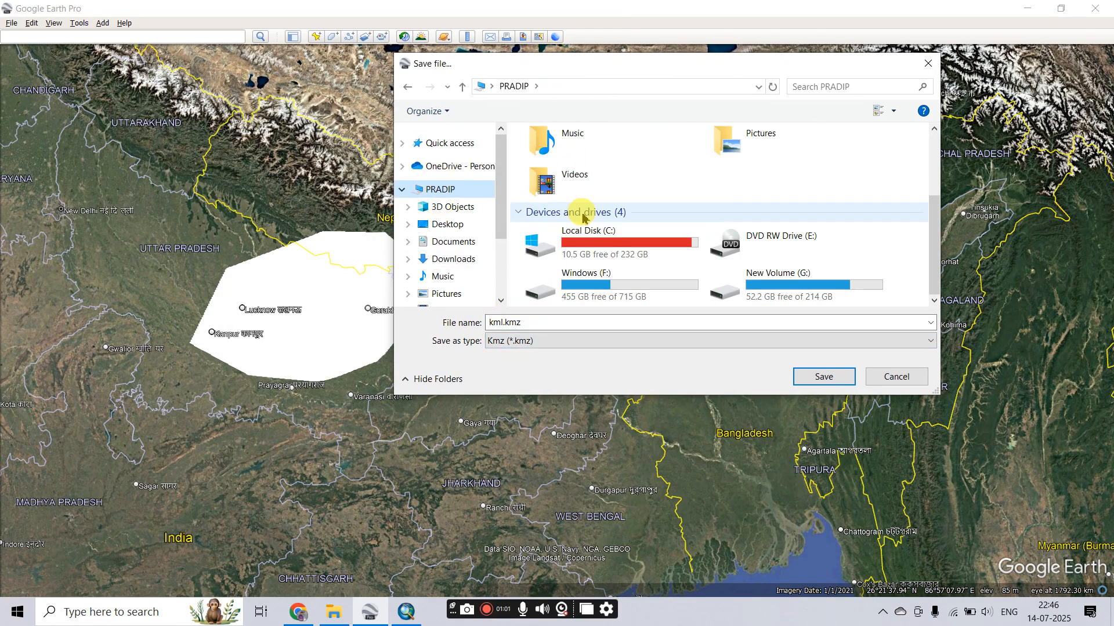
double_click(586, 285)
scroll(597, 248, "down", 4)
scroll(599, 248, "down", 15)
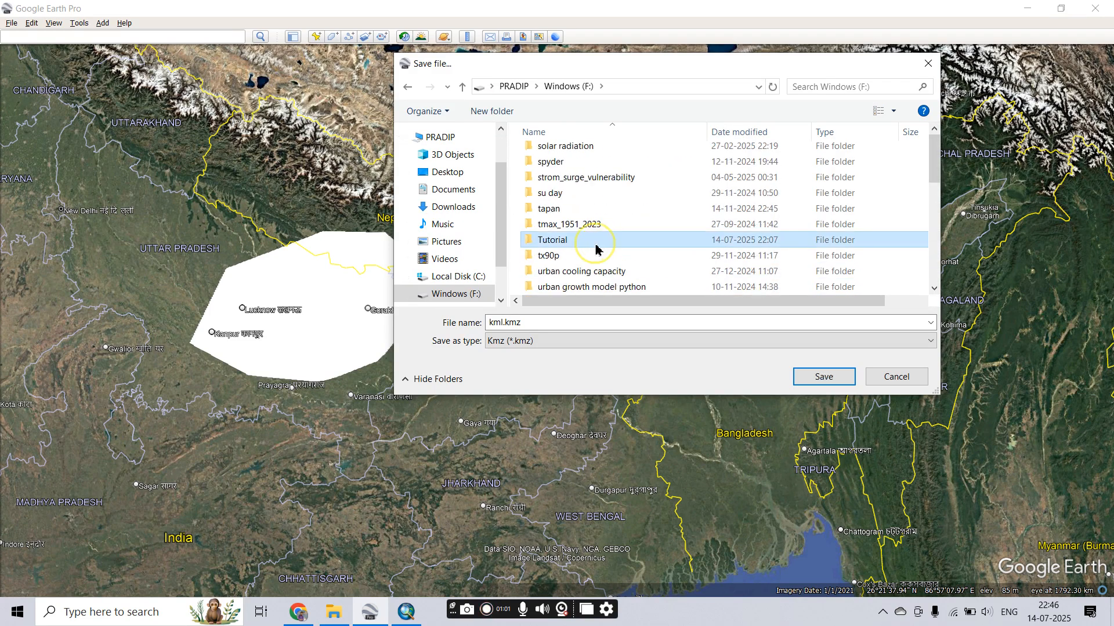
double_click(598, 246)
scroll(554, 204, "down", 2)
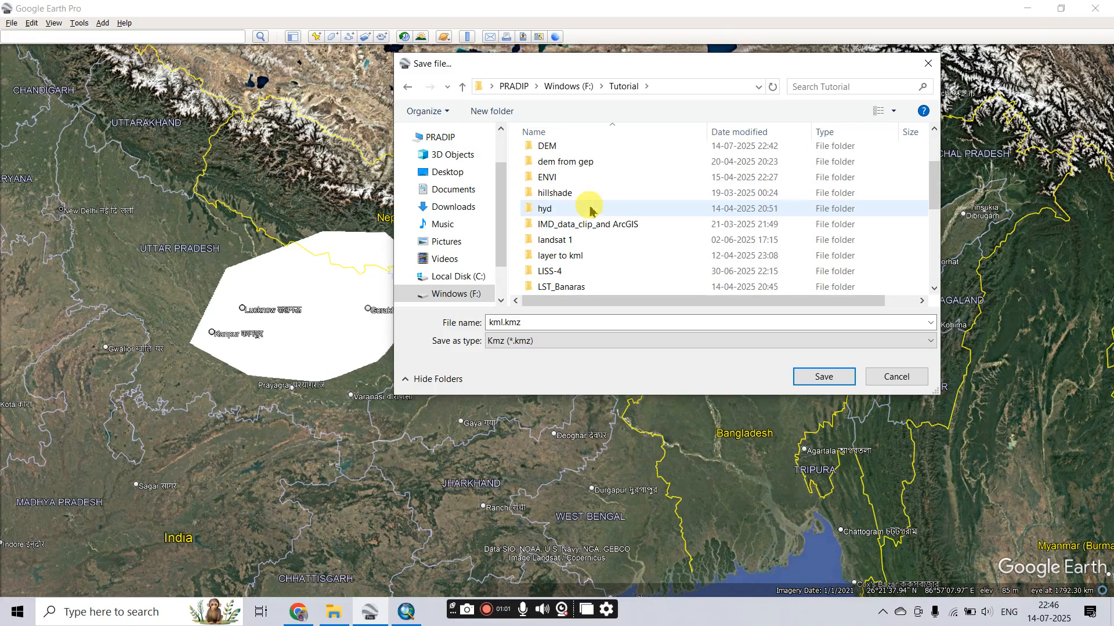
double_click(572, 251)
left_click(508, 326)
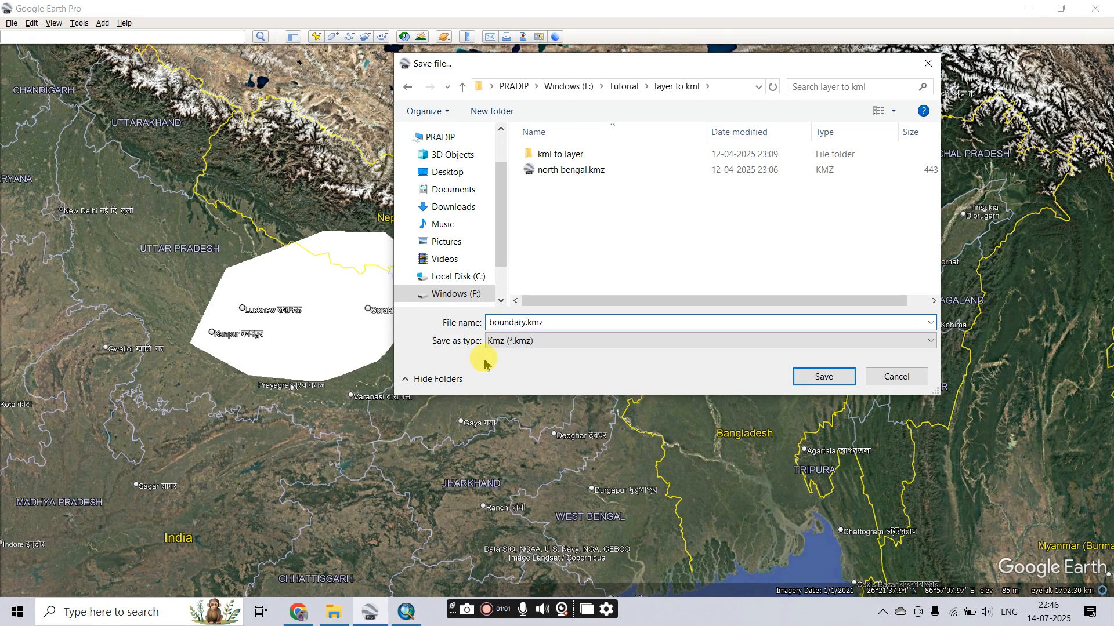
left_click(823, 376)
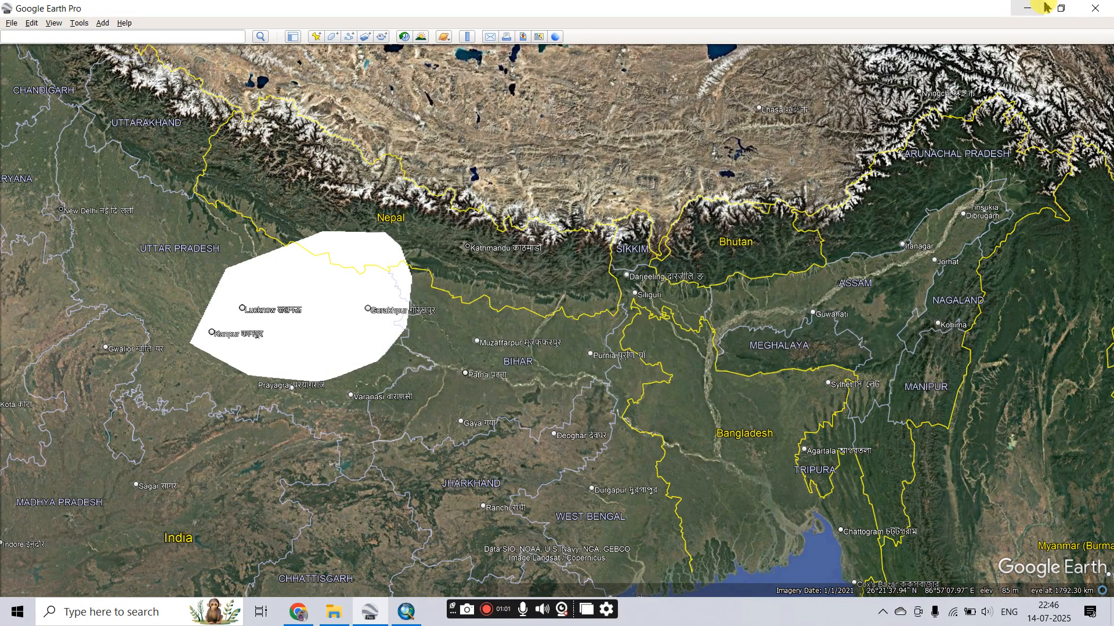
Minimize Google Earth Pro to return to the blank ArcMap document and open ArcToolbox.
left_click(1042, 7)
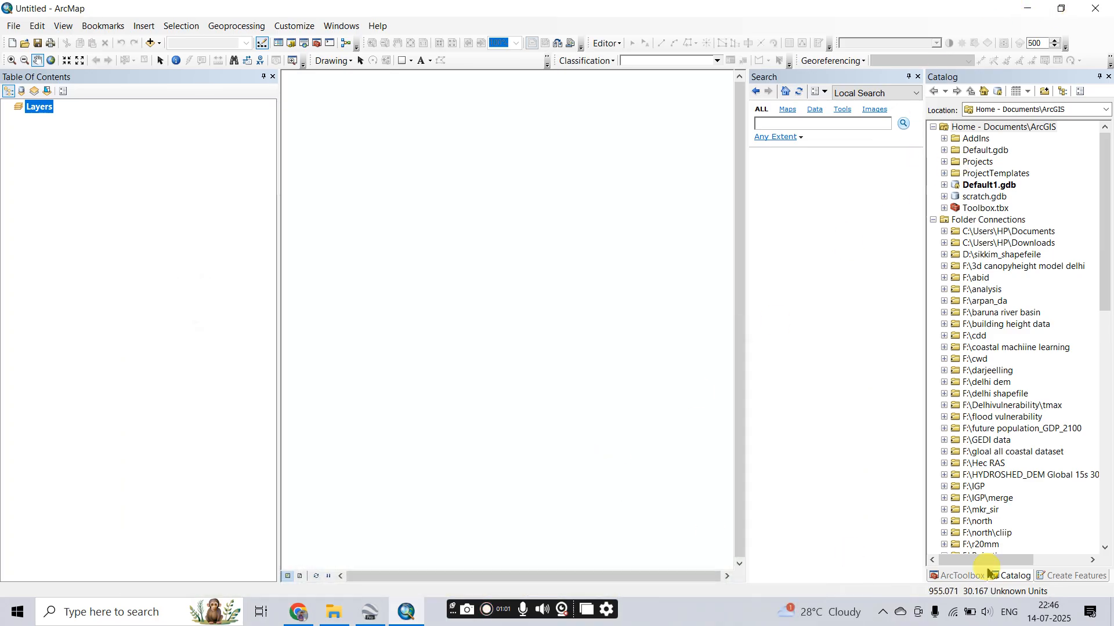
left_click(317, 44)
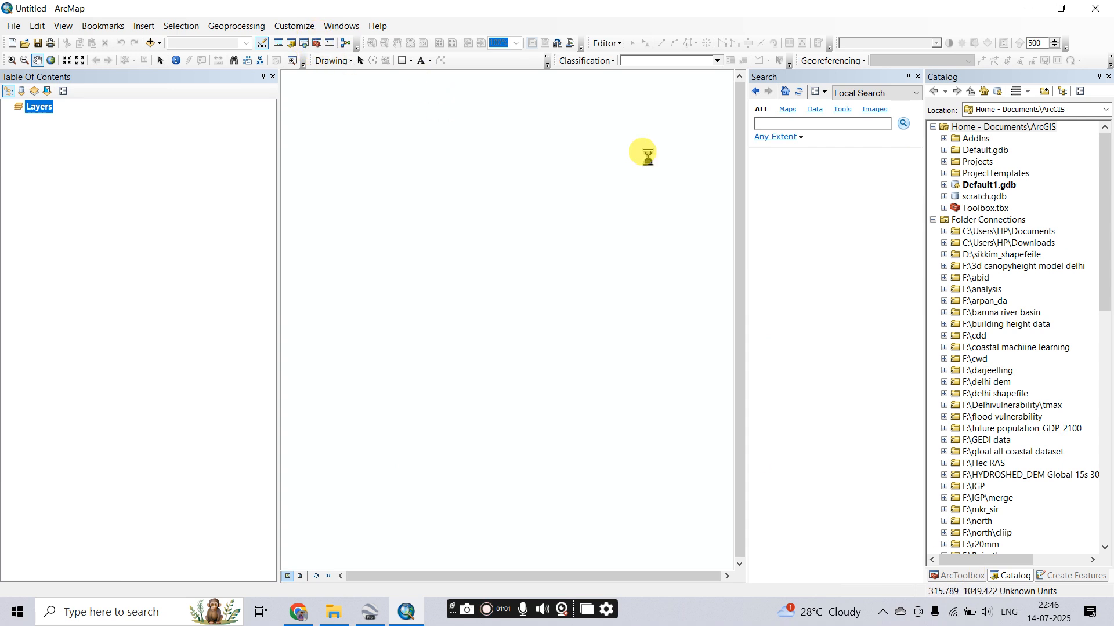